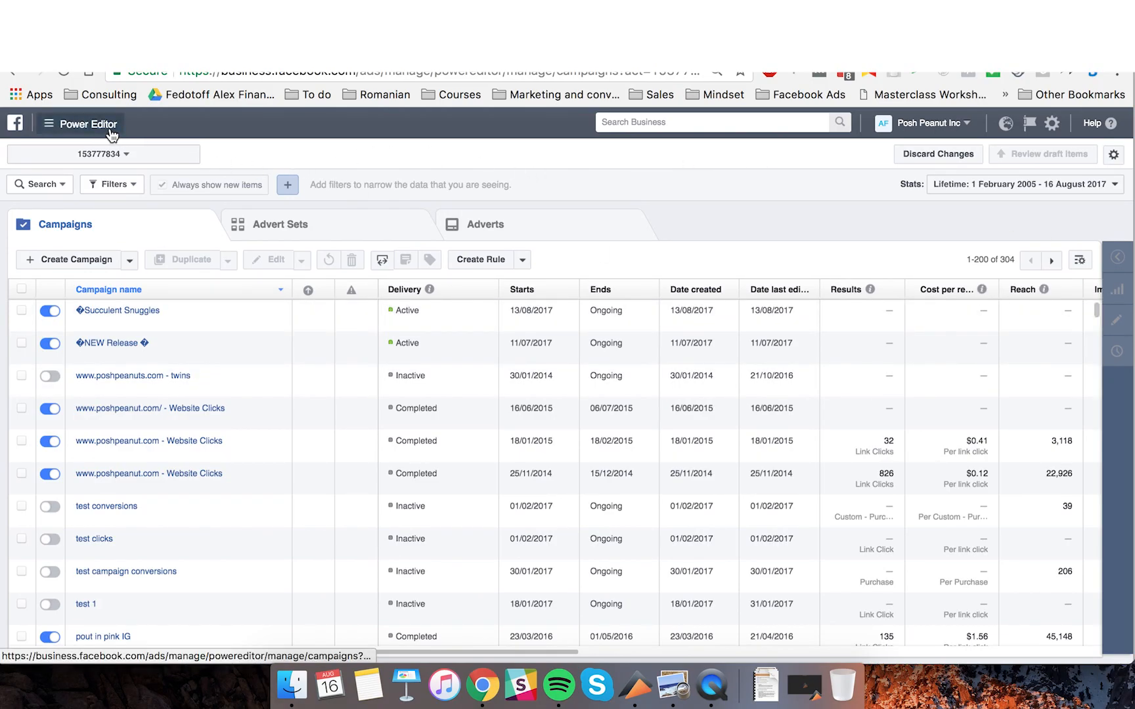
{"action": "left_click", "coordinate": [82, 124]}
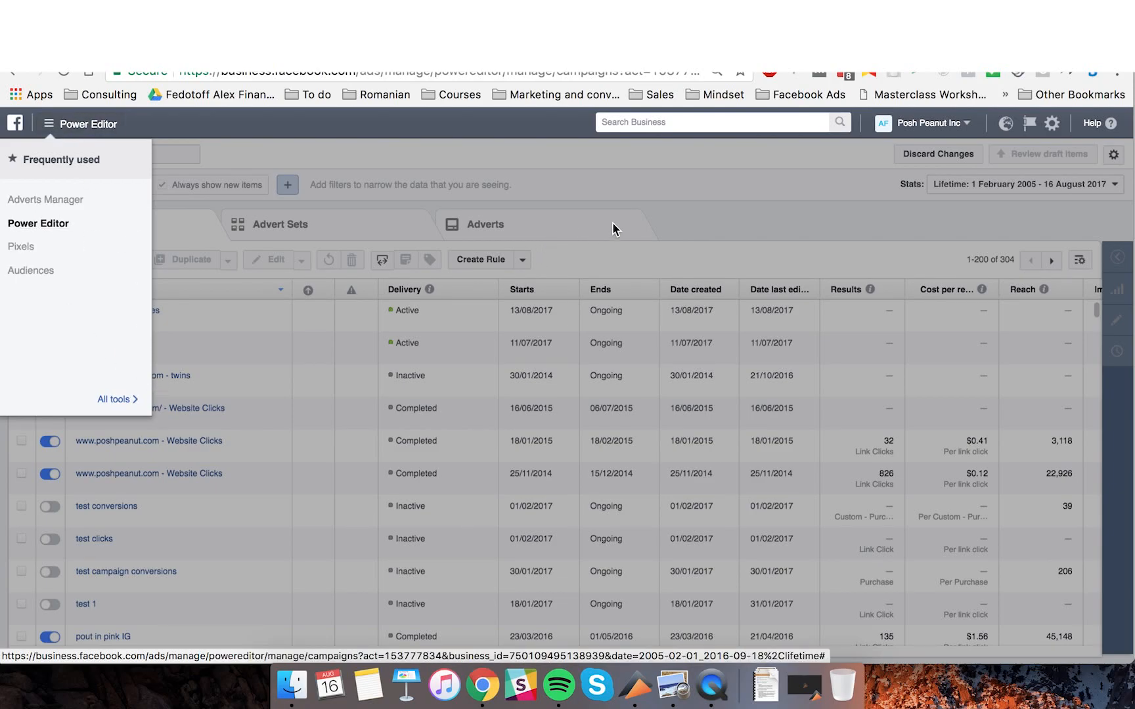
{"action": "left_click", "coordinate": [696, 216]}
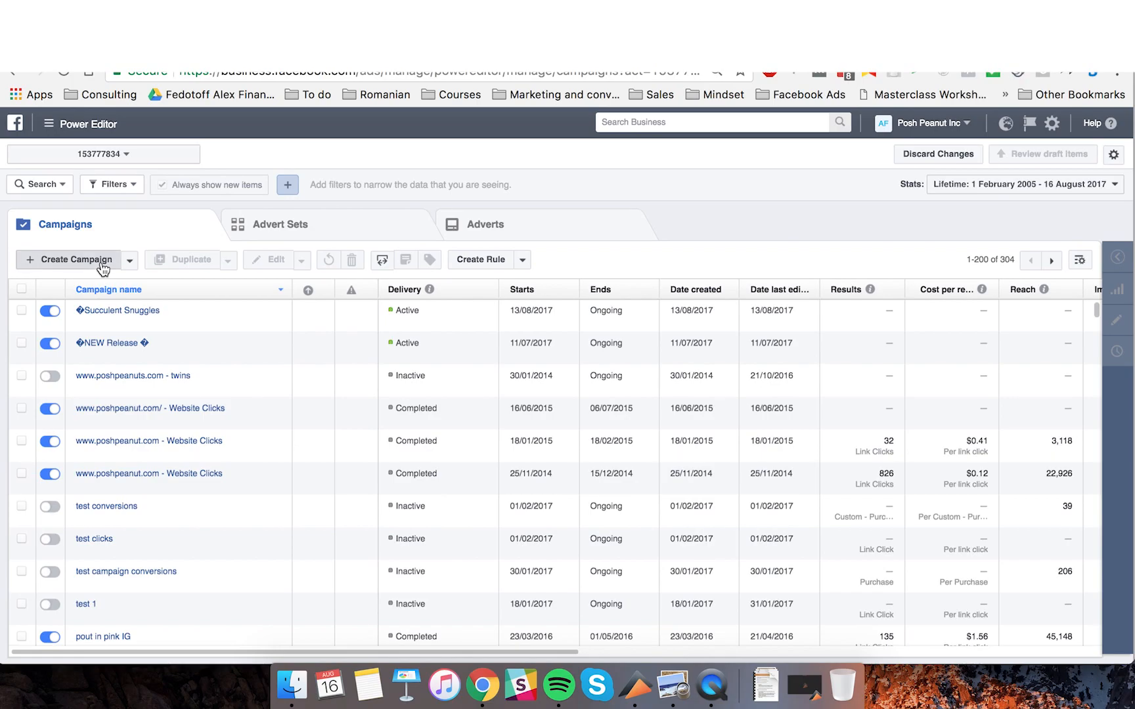
Start a new campaign named AF, keeping the Auction buying type and choosing the Conversions objective.
{"action": "left_click", "coordinate": [76, 259]}
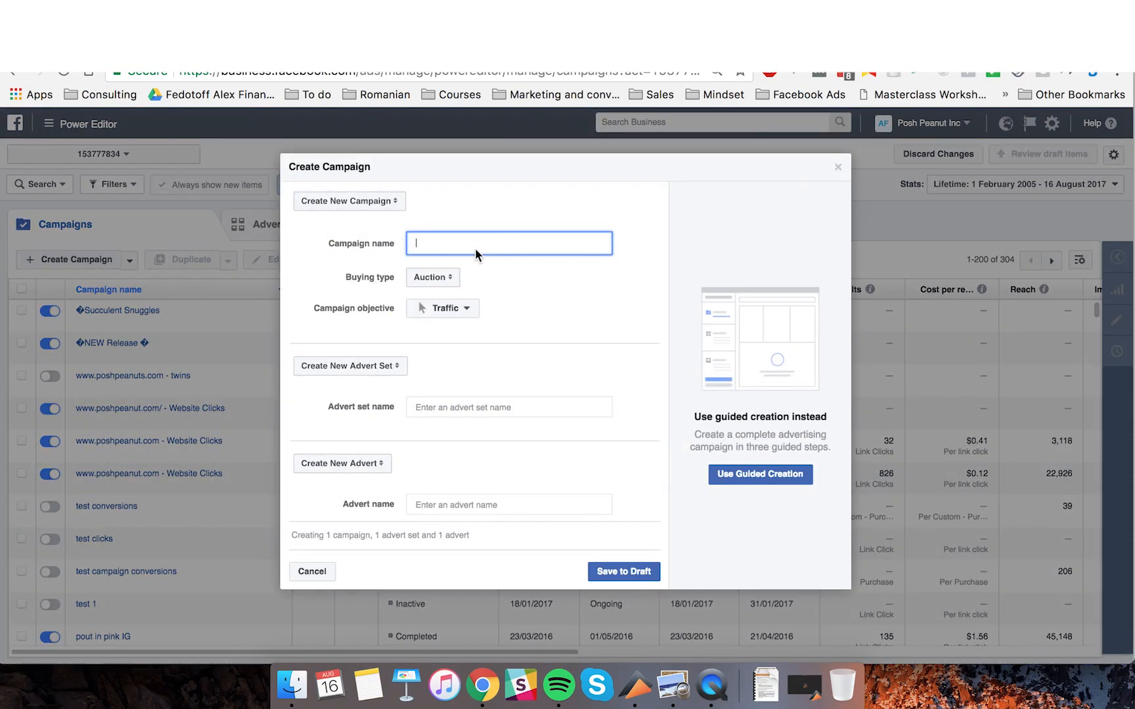
{"action": "type", "text": "AF"}
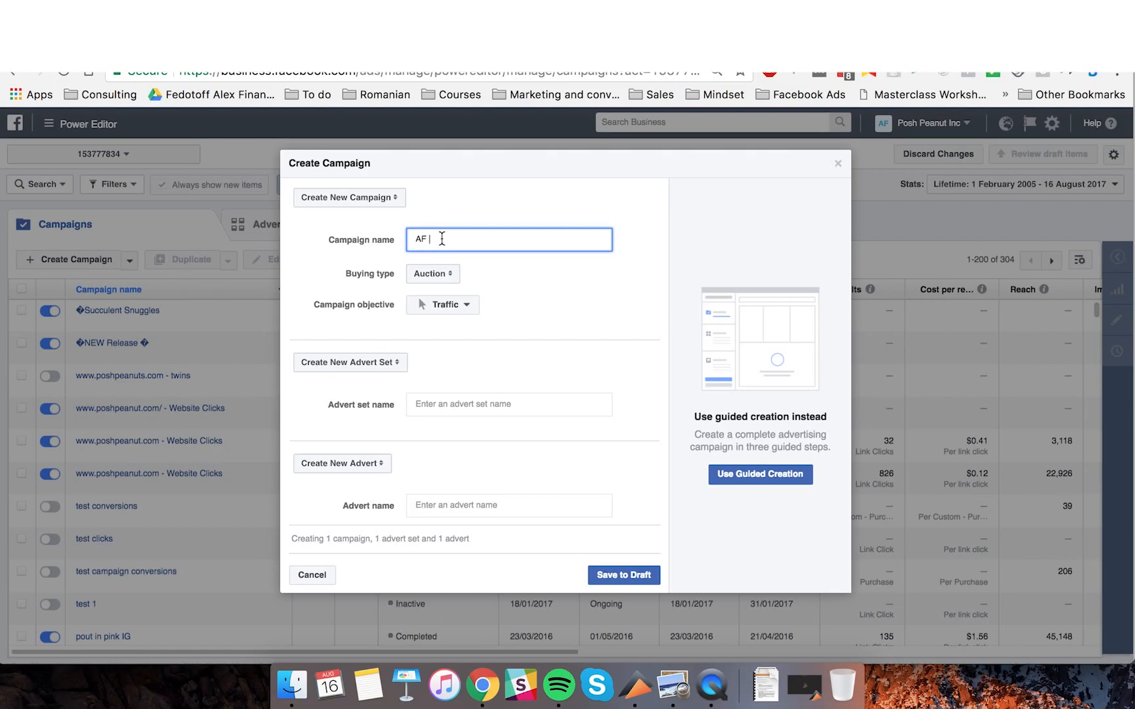
{"action": "left_click", "coordinate": [453, 273]}
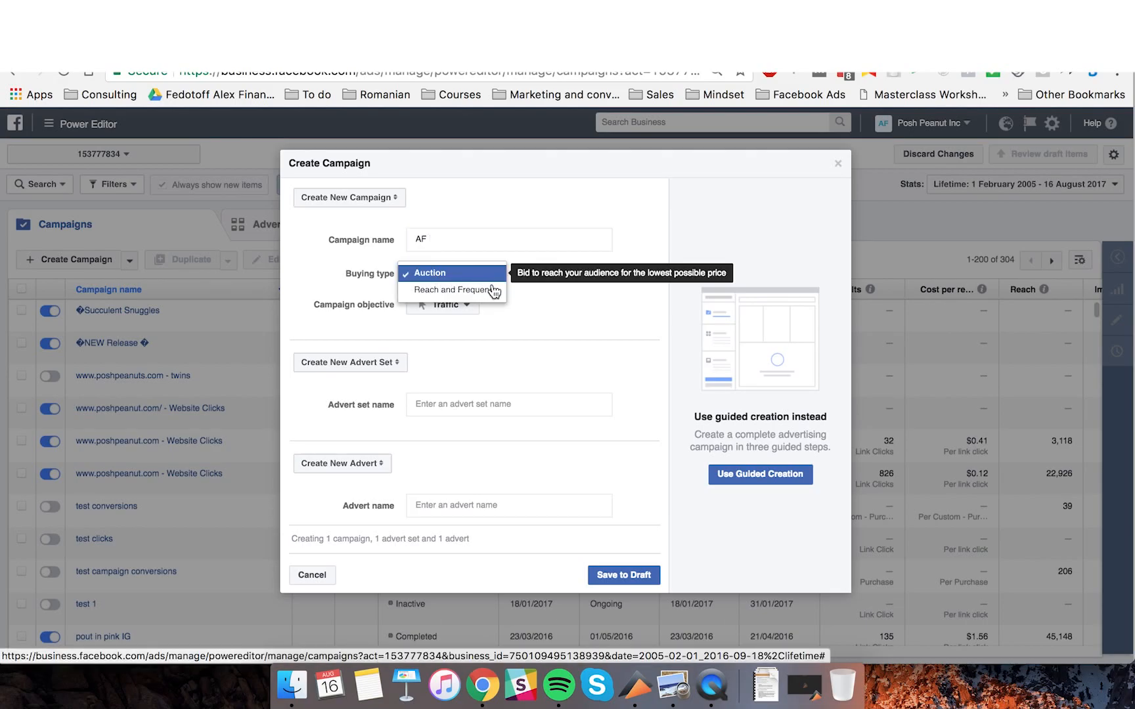
{"action": "left_click", "coordinate": [609, 270]}
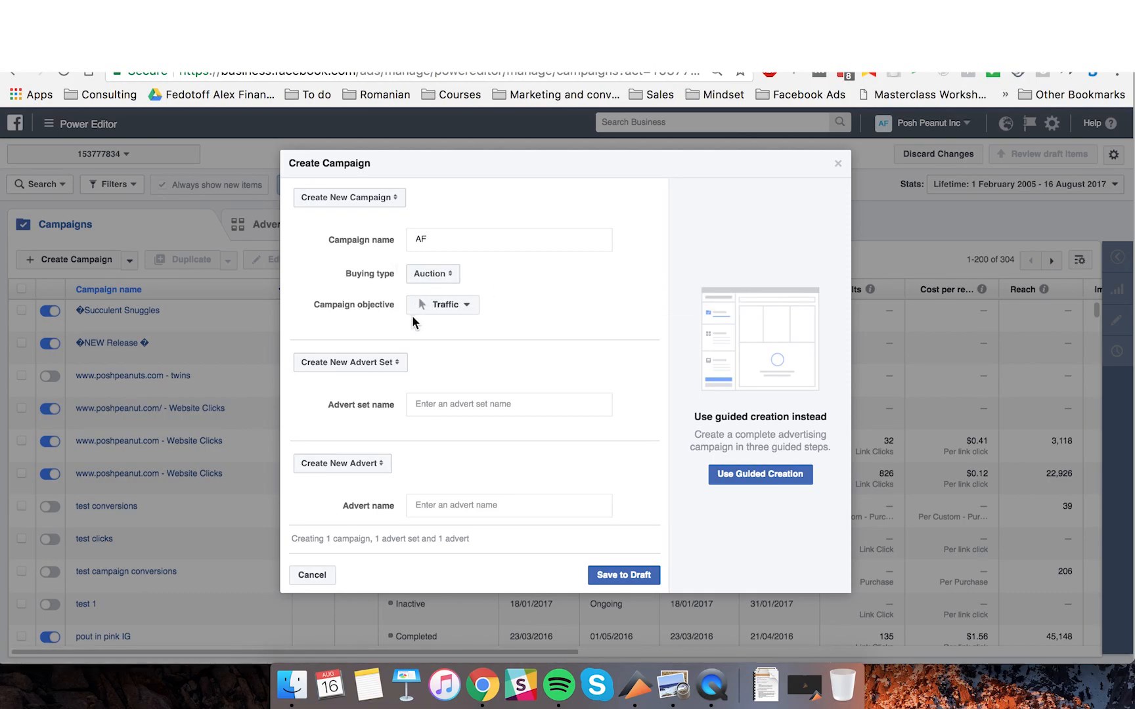
{"action": "left_click", "coordinate": [427, 308]}
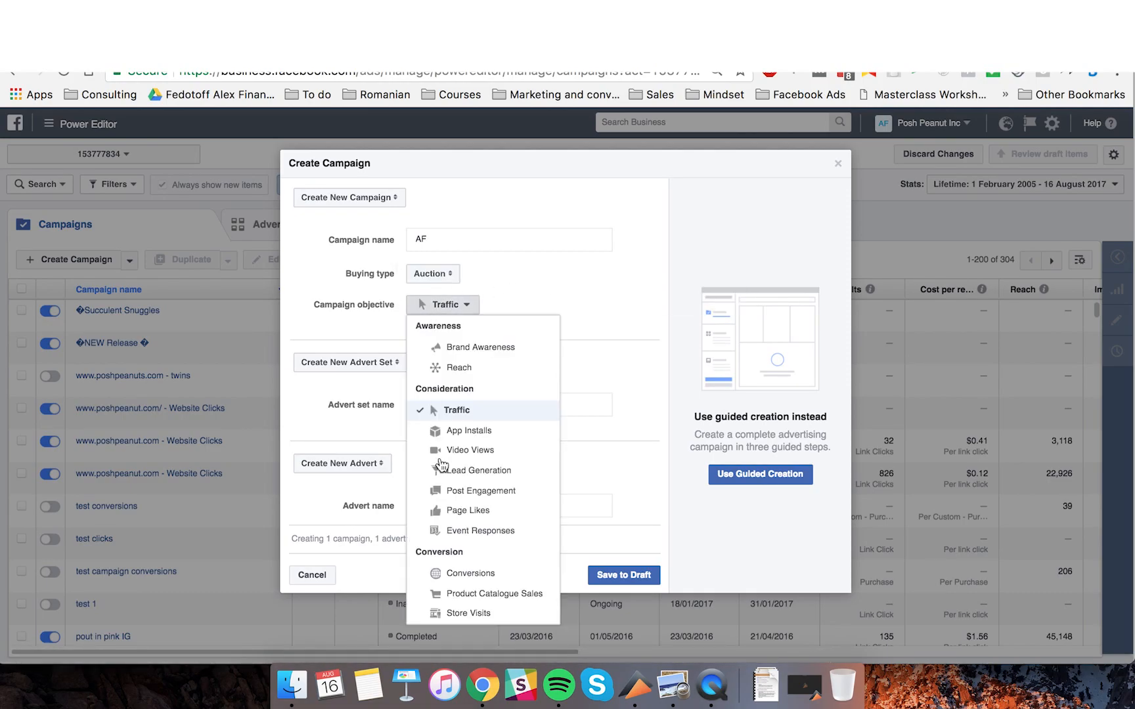
{"action": "left_click", "coordinate": [471, 574]}
Extend the new campaign's name after AF with the words Conversions and Interests.
{"action": "left_click", "coordinate": [450, 241]}
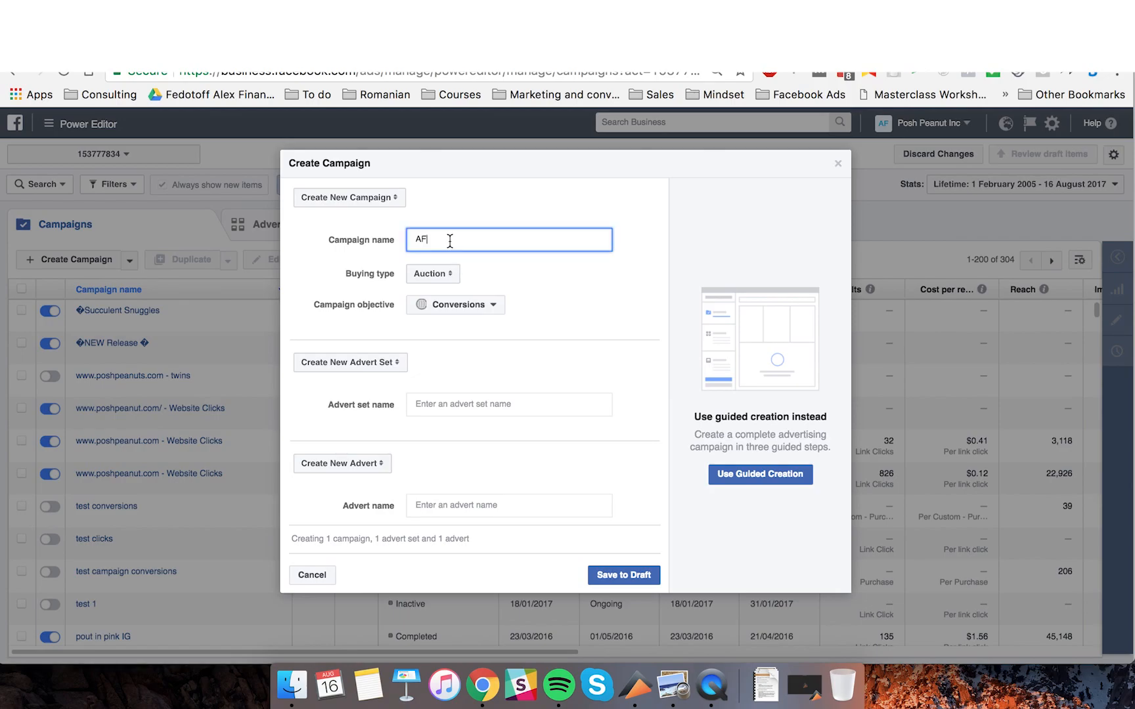
{"action": "type", "text": "Conversions"}
{"action": "type", "text": "Interests"}
Switch to the Targeting template spreadsheet and look through its lists of competing brands and interests.
{"action": "left_click", "coordinate": [558, 55]}
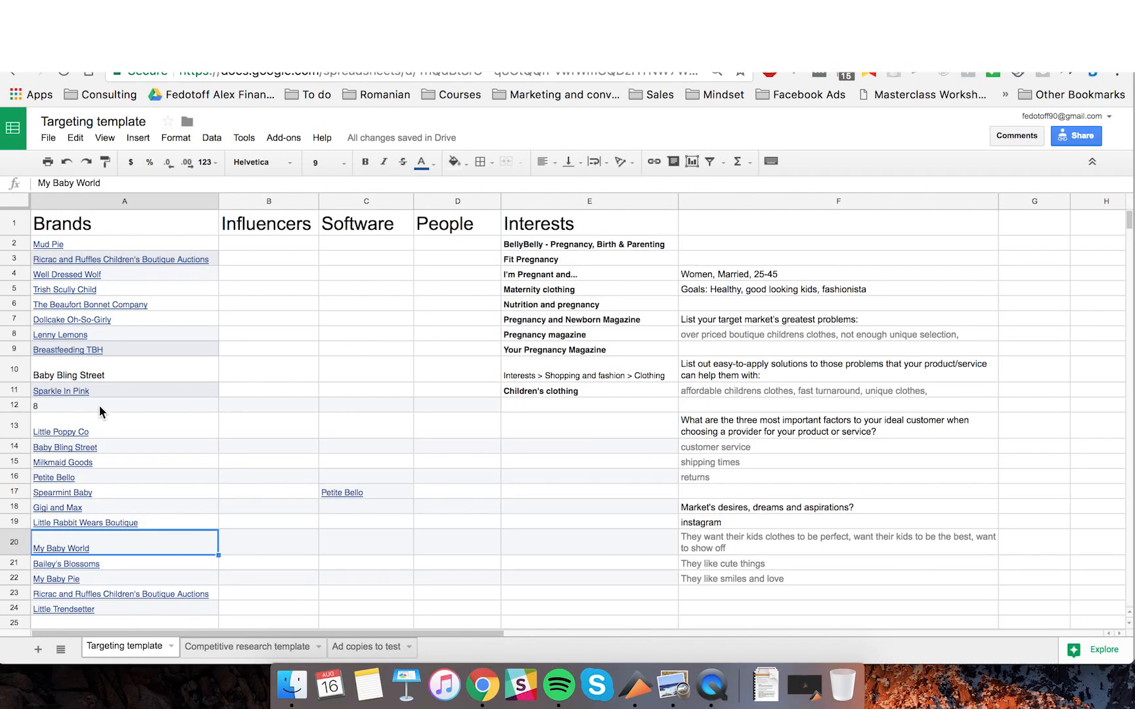
{"action": "scroll", "coordinate": [62, 463], "scroll_direction": "down", "scroll_amount": 5}
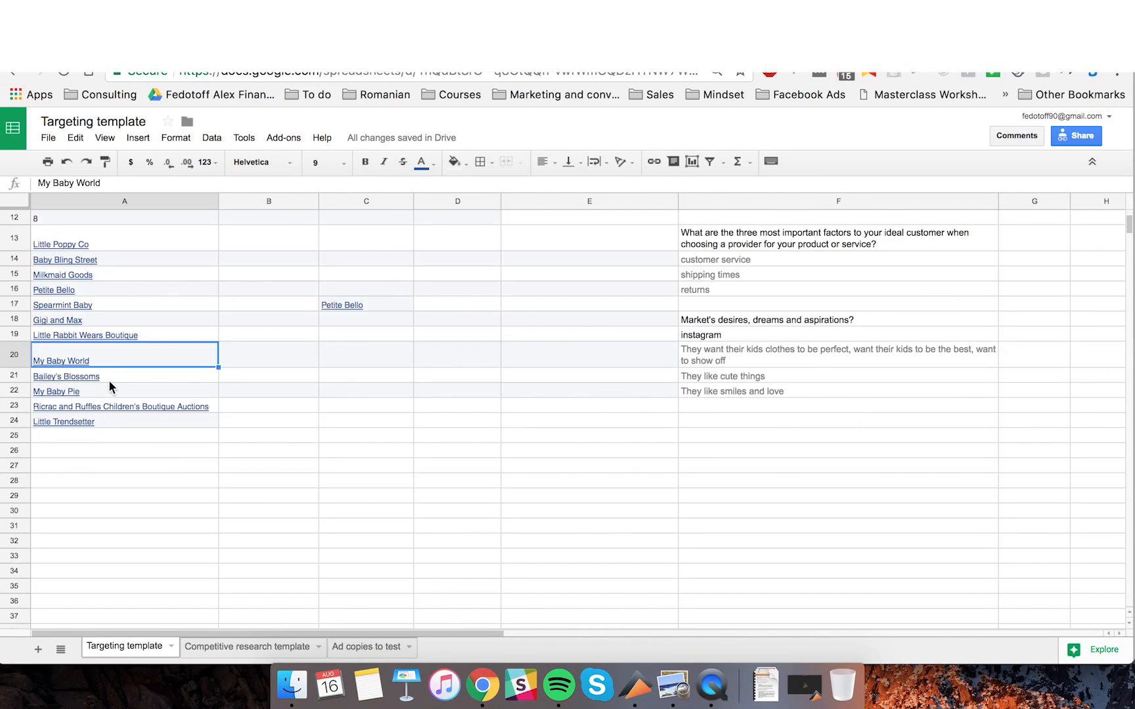
{"action": "scroll", "coordinate": [110, 387], "scroll_direction": "up", "scroll_amount": 5}
{"action": "scroll", "coordinate": [97, 433], "scroll_direction": "down", "scroll_amount": 8}
{"action": "scroll", "coordinate": [70, 293], "scroll_direction": "up", "scroll_amount": 8}
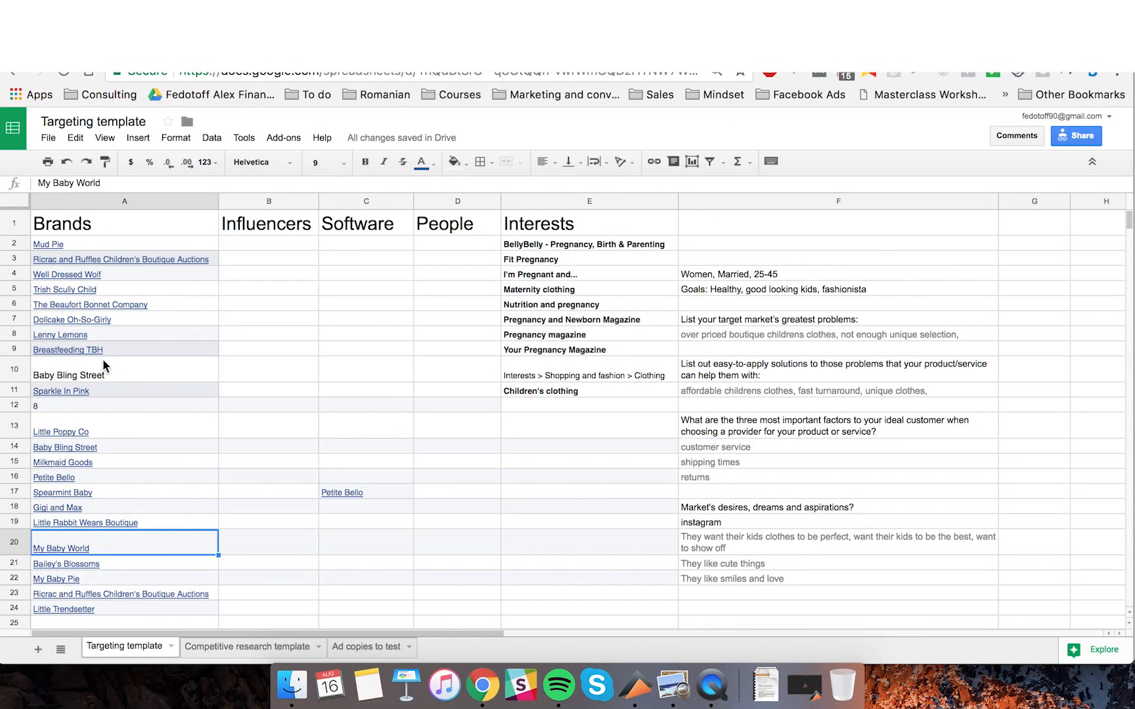
{"action": "scroll", "coordinate": [103, 242], "scroll_direction": "down", "scroll_amount": 3}
{"action": "scroll", "coordinate": [86, 420], "scroll_direction": "up", "scroll_amount": 3}
Examine the audience notes in column F covering demographics, goals, the market's greatest problems and the solutions offered.
{"action": "left_click", "coordinate": [715, 274]}
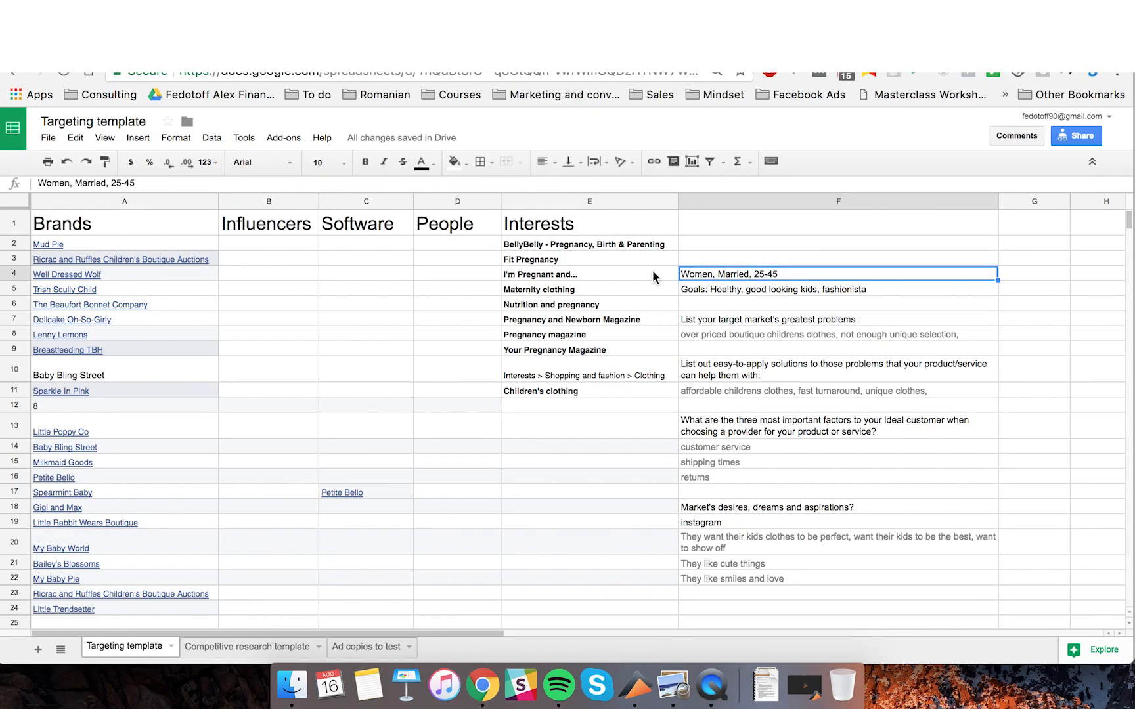
{"action": "left_click", "coordinate": [695, 290]}
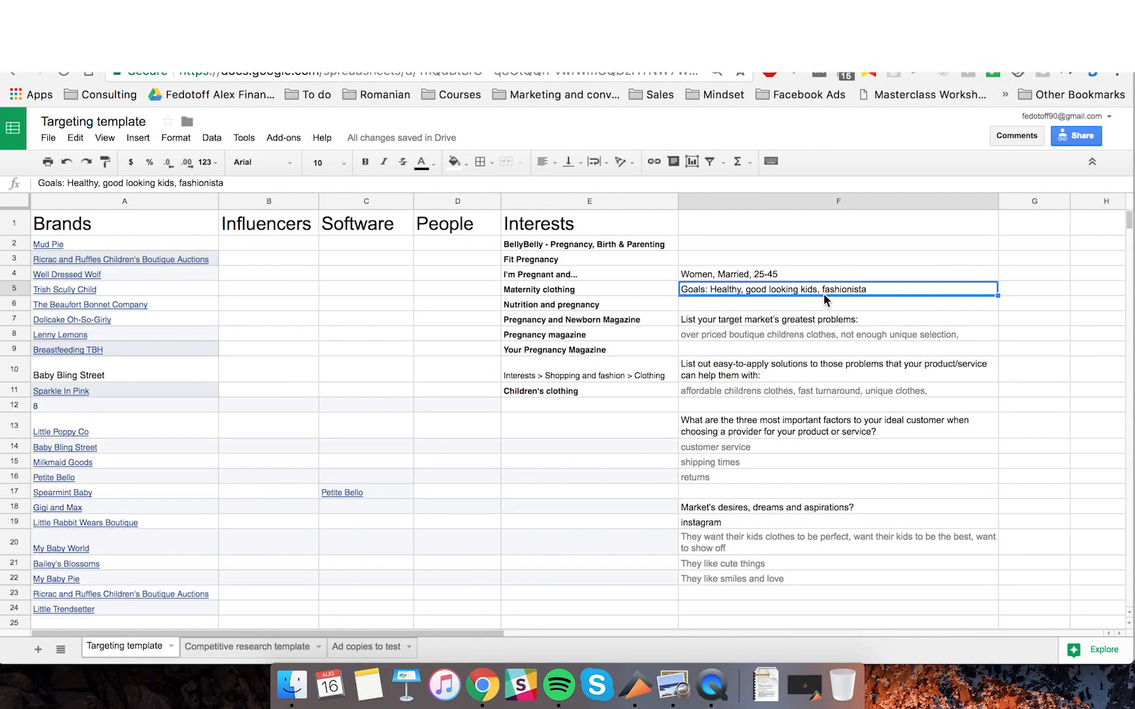
{"action": "left_click", "coordinate": [746, 336]}
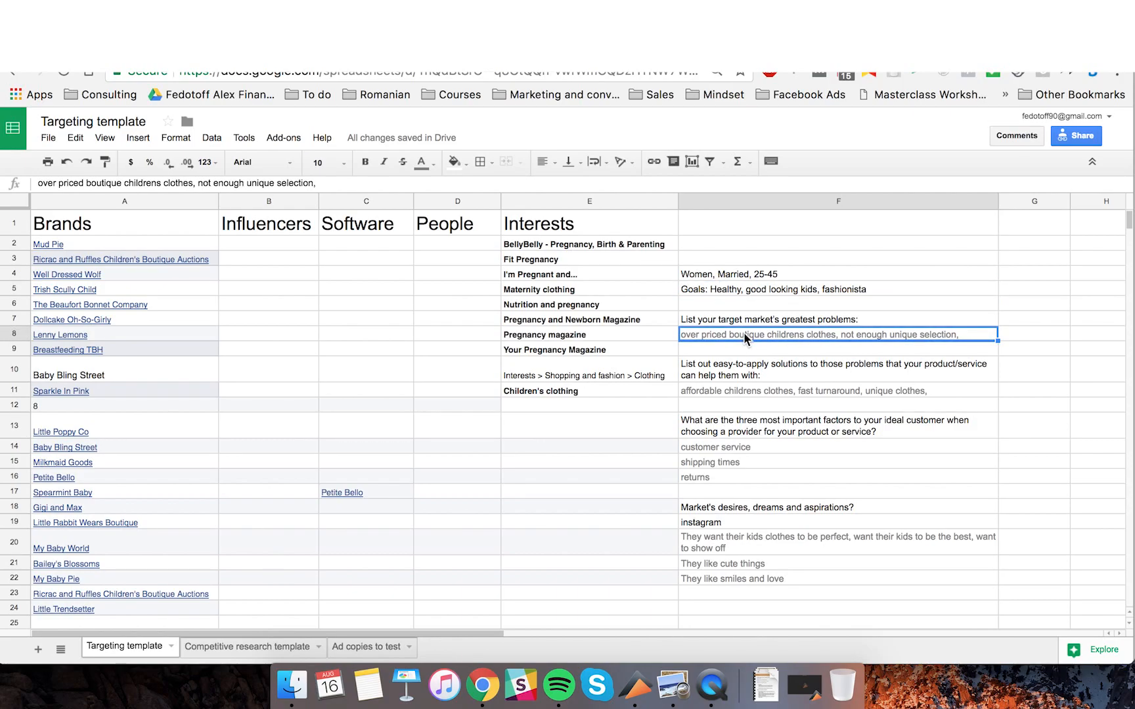
{"action": "left_click", "coordinate": [709, 391]}
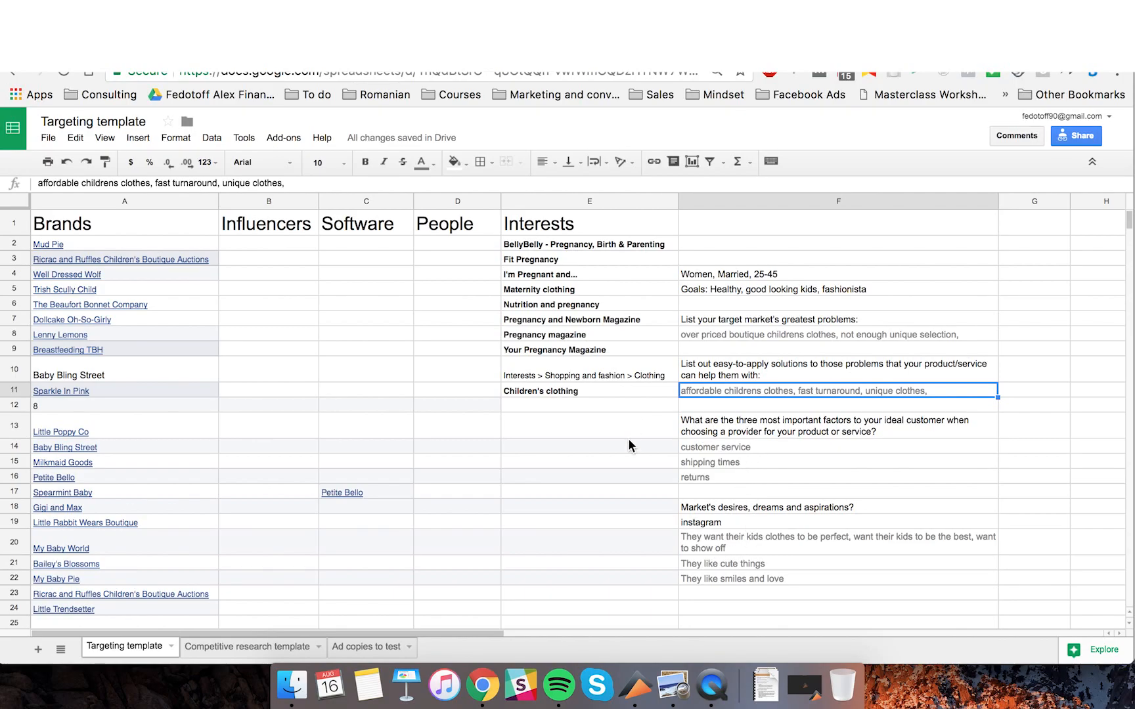
{"action": "scroll", "coordinate": [356, 400], "scroll_direction": "down", "scroll_amount": 3}
{"action": "scroll", "coordinate": [355, 393], "scroll_direction": "up", "scroll_amount": 3}
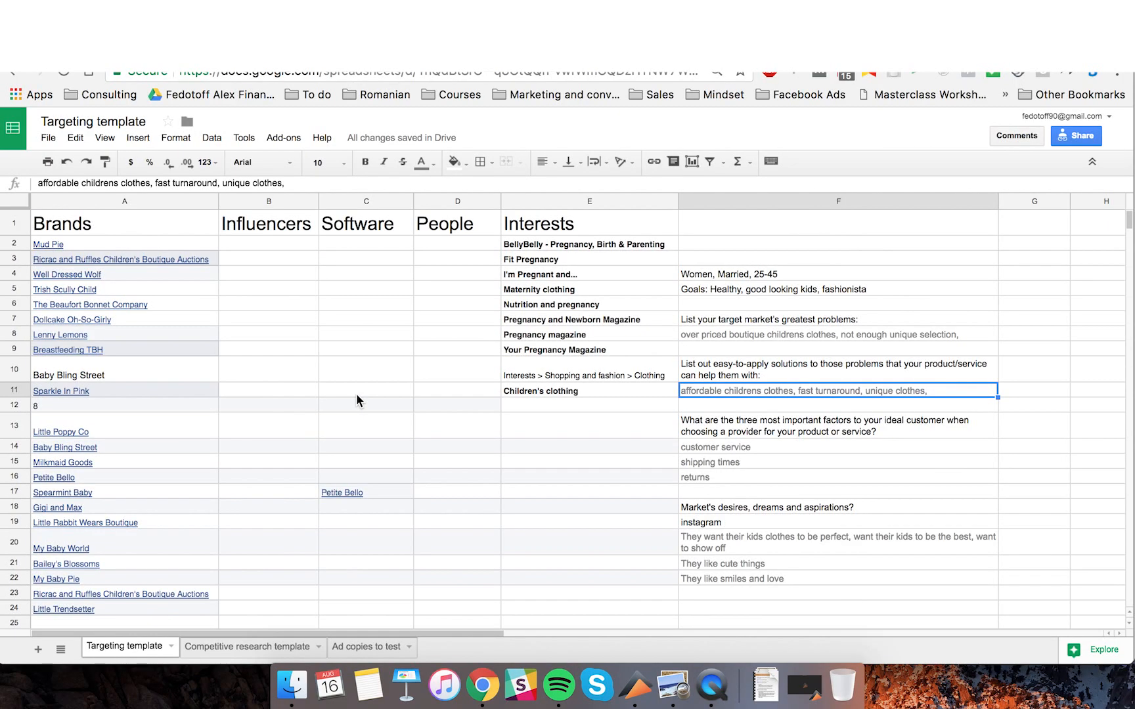
Open the Competitive research template sheet and examine the collected Spearmint Baby posts.
{"action": "left_click", "coordinate": [210, 649]}
{"action": "scroll", "coordinate": [576, 317], "scroll_direction": "down", "scroll_amount": 2}
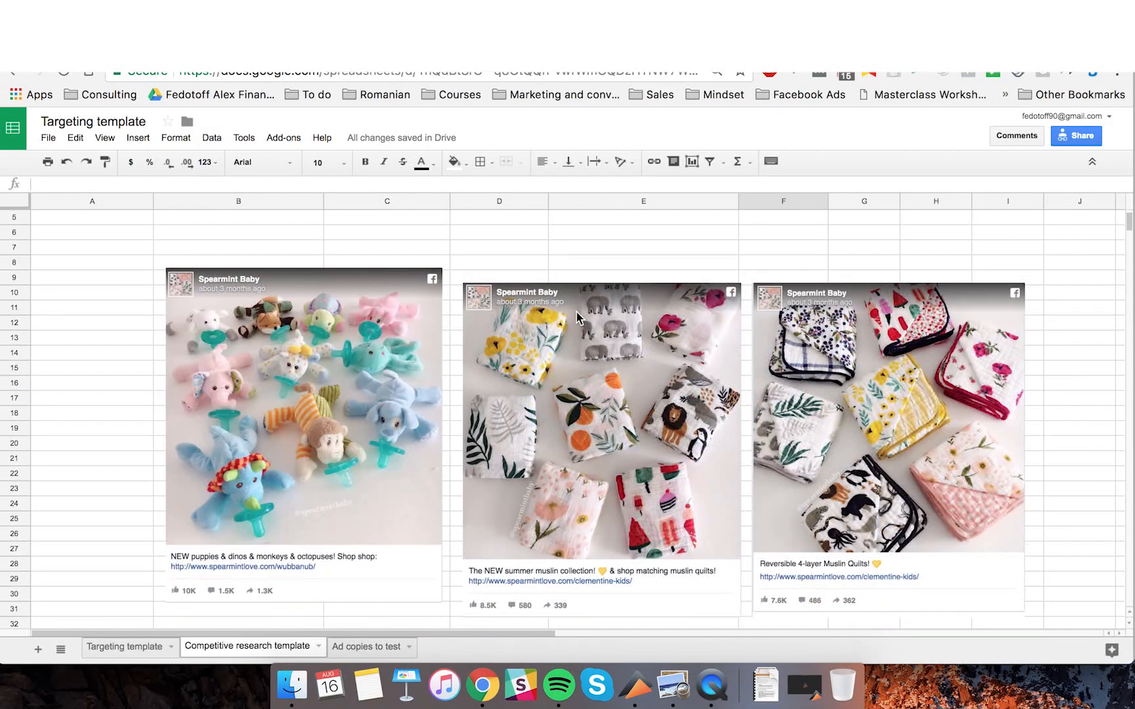
{"action": "scroll", "coordinate": [576, 317], "scroll_direction": "down", "scroll_amount": 3}
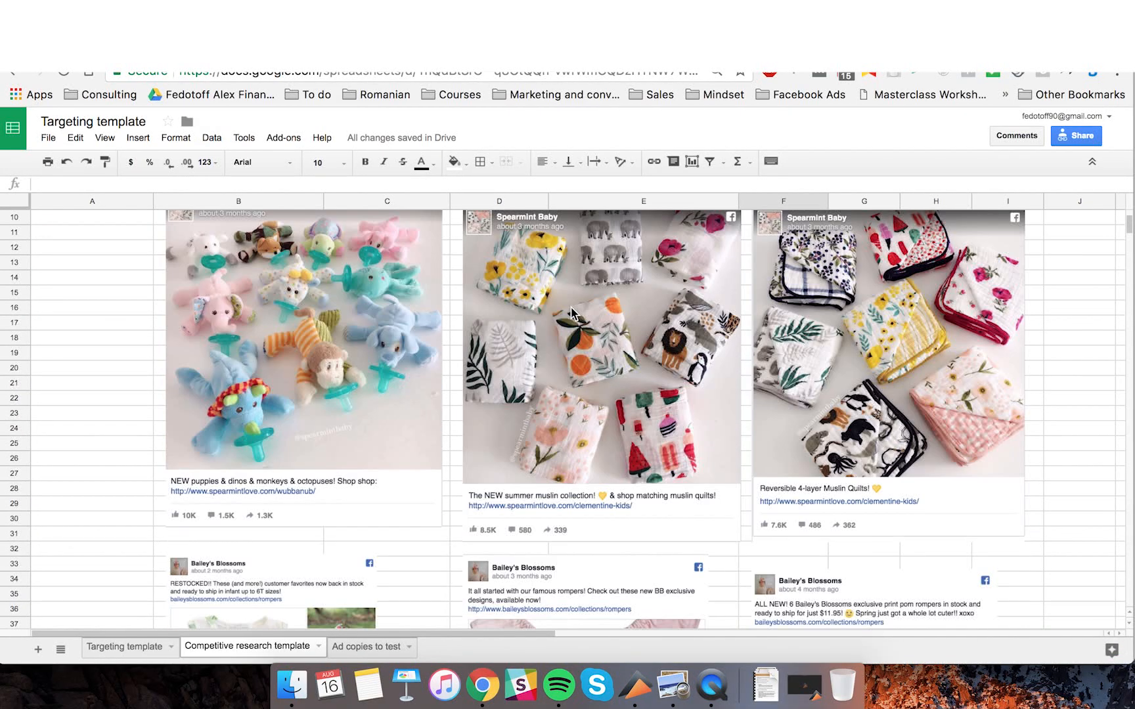
{"action": "scroll", "coordinate": [574, 315], "scroll_direction": "up", "scroll_amount": 5}
{"action": "scroll", "coordinate": [565, 328], "scroll_direction": "down", "scroll_amount": 5}
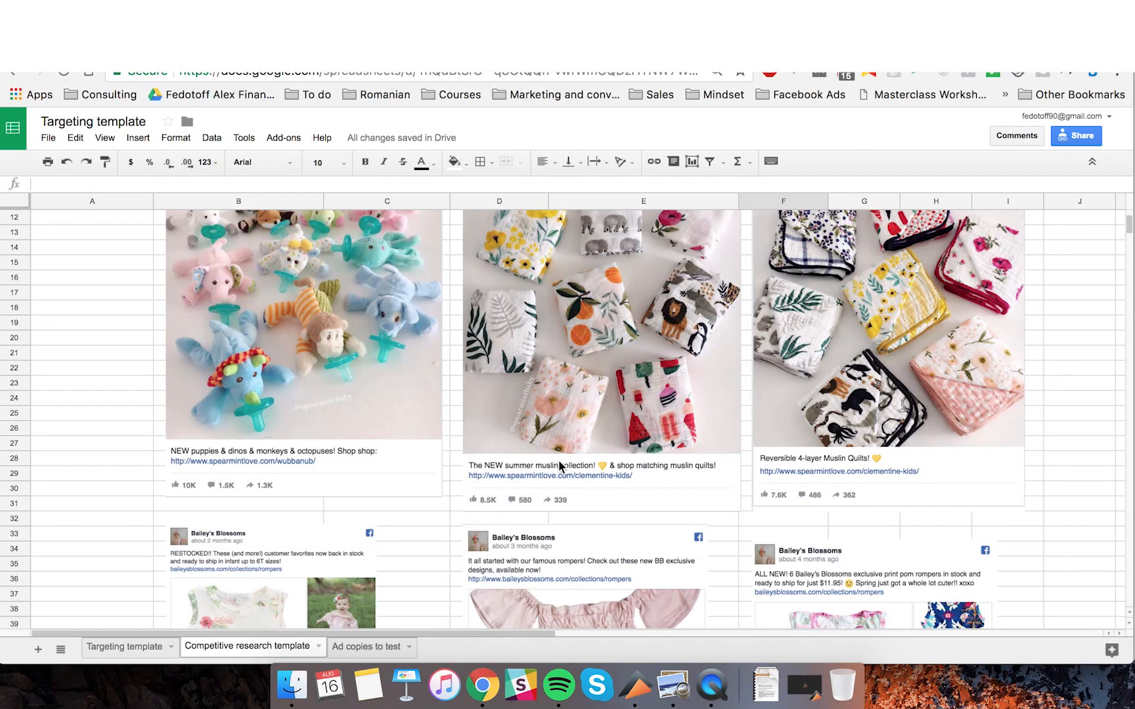
Examine the Bailey's Blossoms and My Baby World adverts and compare them with the other competitor posts on the sheet.
{"action": "scroll", "coordinate": [584, 364], "scroll_direction": "down", "scroll_amount": 6}
{"action": "scroll", "coordinate": [568, 282], "scroll_direction": "up", "scroll_amount": 2}
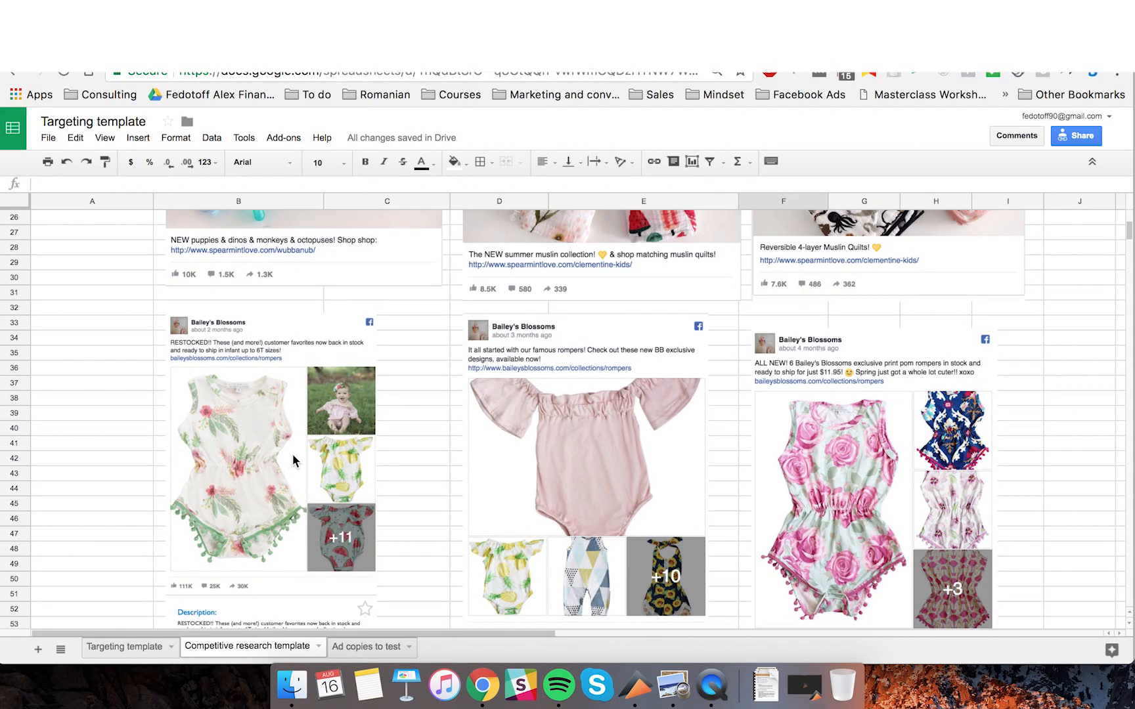
{"action": "scroll", "coordinate": [535, 499], "scroll_direction": "down", "scroll_amount": 1}
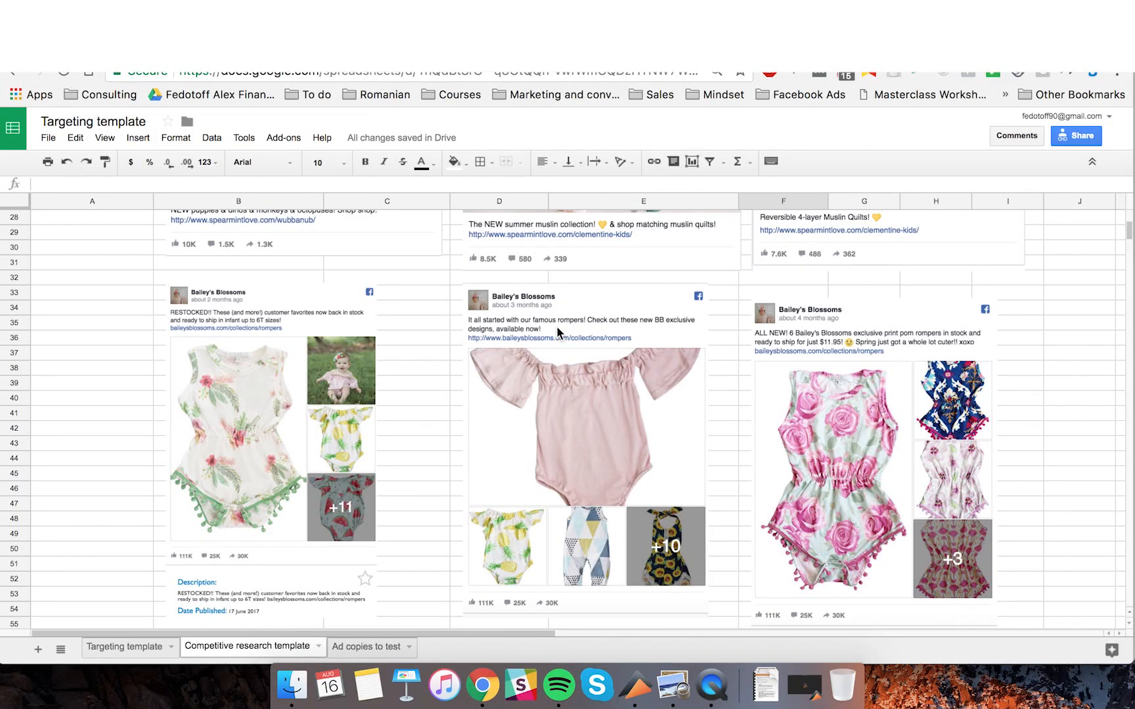
{"action": "scroll", "coordinate": [887, 430], "scroll_direction": "down", "scroll_amount": 1}
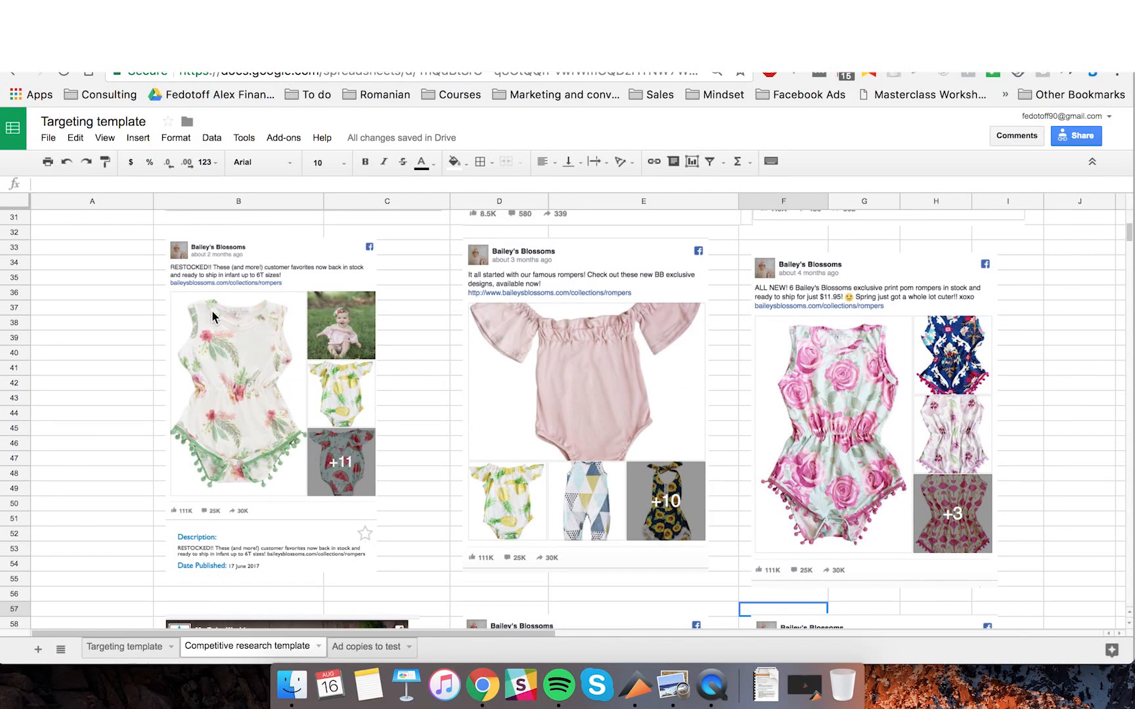
{"action": "scroll", "coordinate": [394, 425], "scroll_direction": "down", "scroll_amount": 2}
{"action": "scroll", "coordinate": [394, 426], "scroll_direction": "down", "scroll_amount": 10}
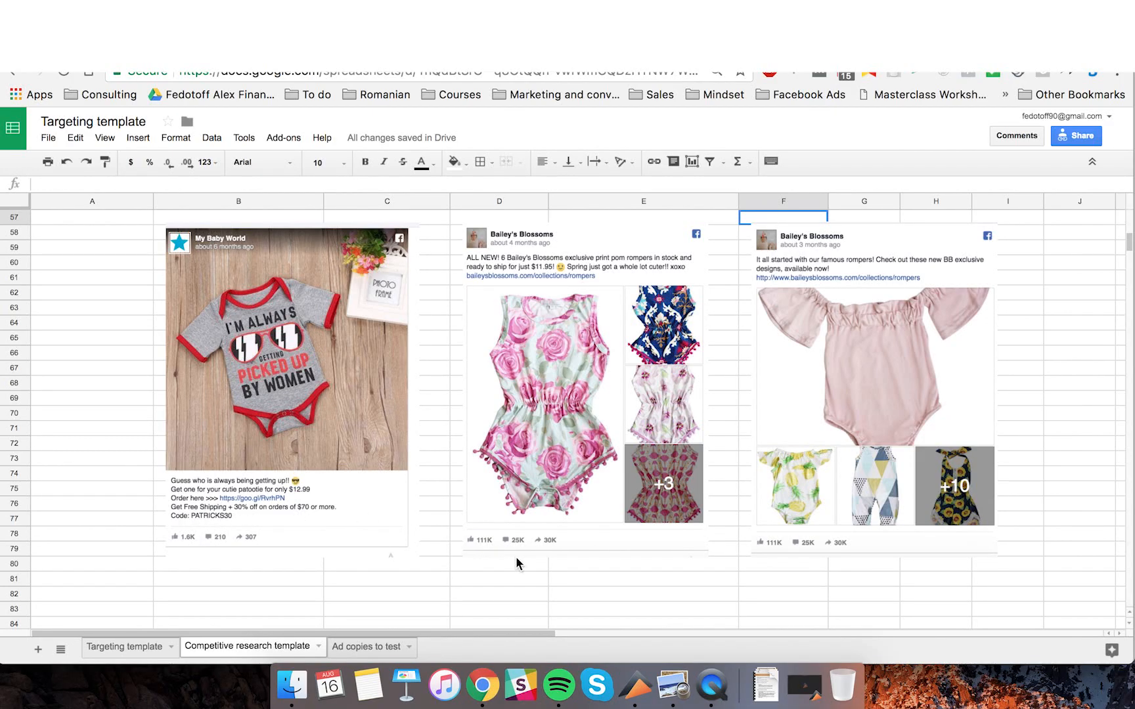
{"action": "scroll", "coordinate": [721, 288], "scroll_direction": "up", "scroll_amount": 10}
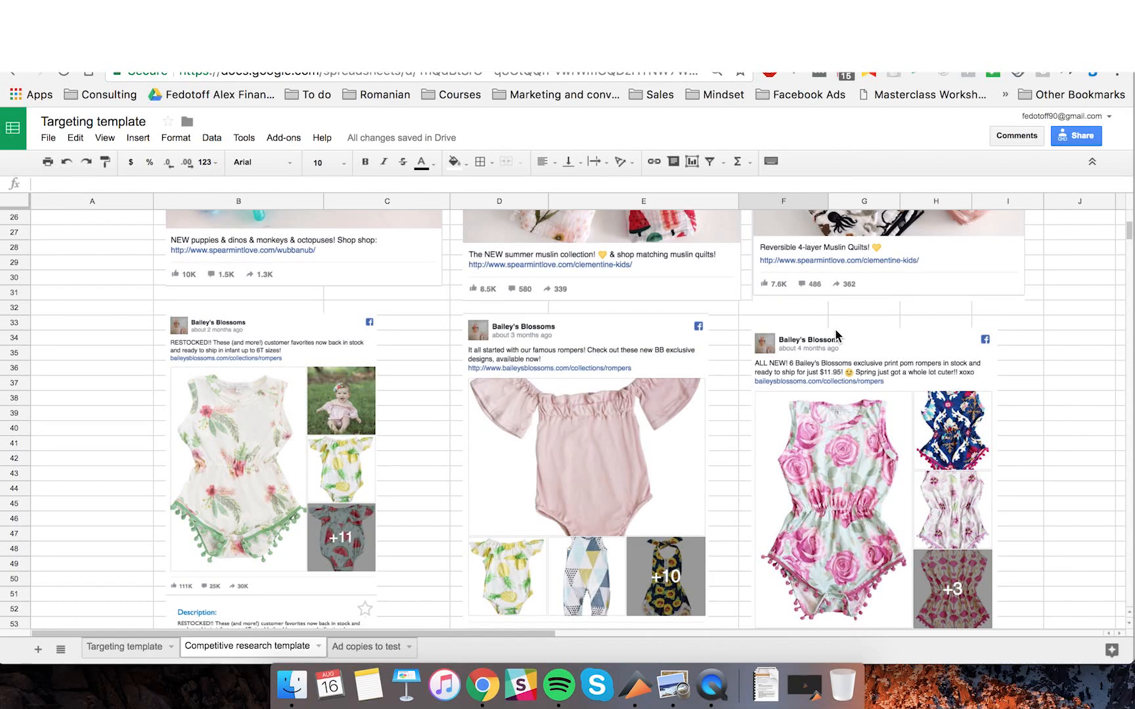
{"action": "scroll", "coordinate": [474, 327], "scroll_direction": "up", "scroll_amount": 3}
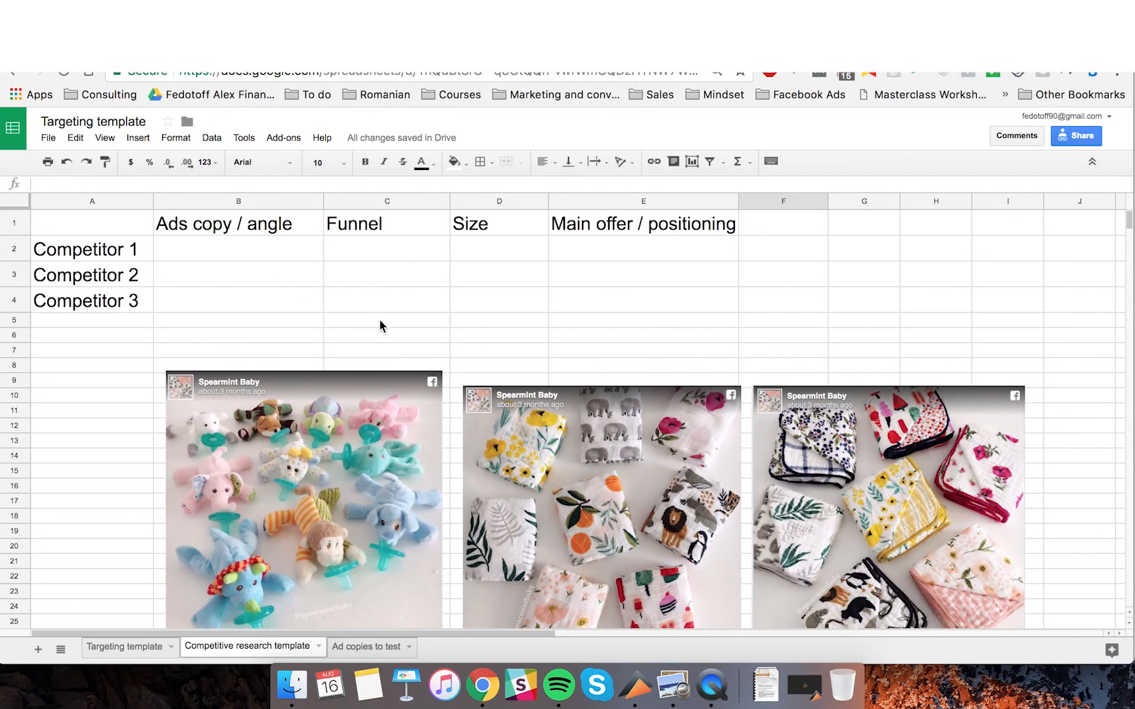
{"action": "scroll", "coordinate": [491, 309], "scroll_direction": "down", "scroll_amount": 5}
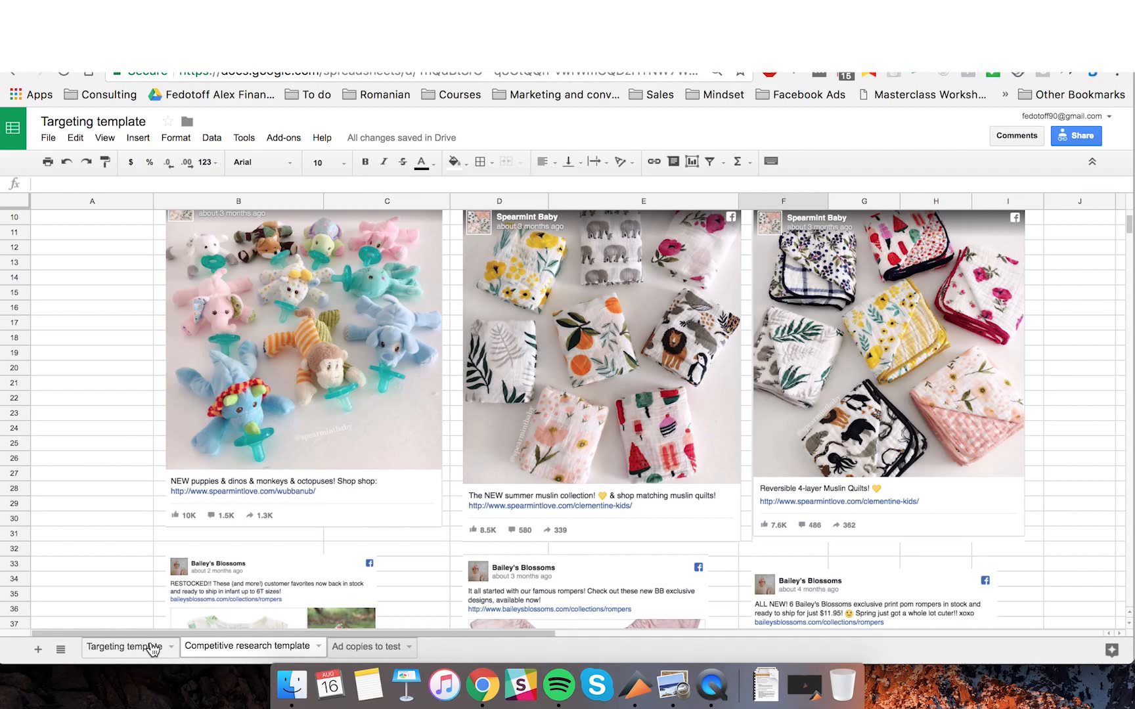
Return briefly to the Targeting template sheet, and review the advert texts listed on the Ad copies to test sheet.
{"action": "left_click", "coordinate": [171, 647]}
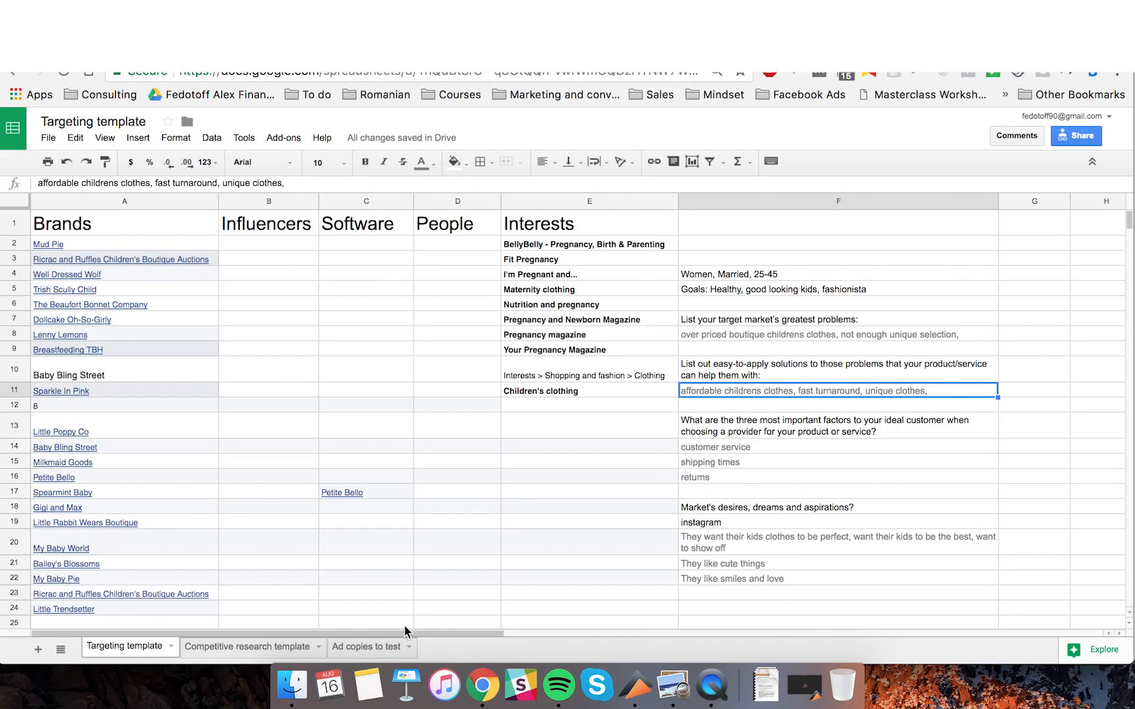
{"action": "left_click", "coordinate": [367, 647]}
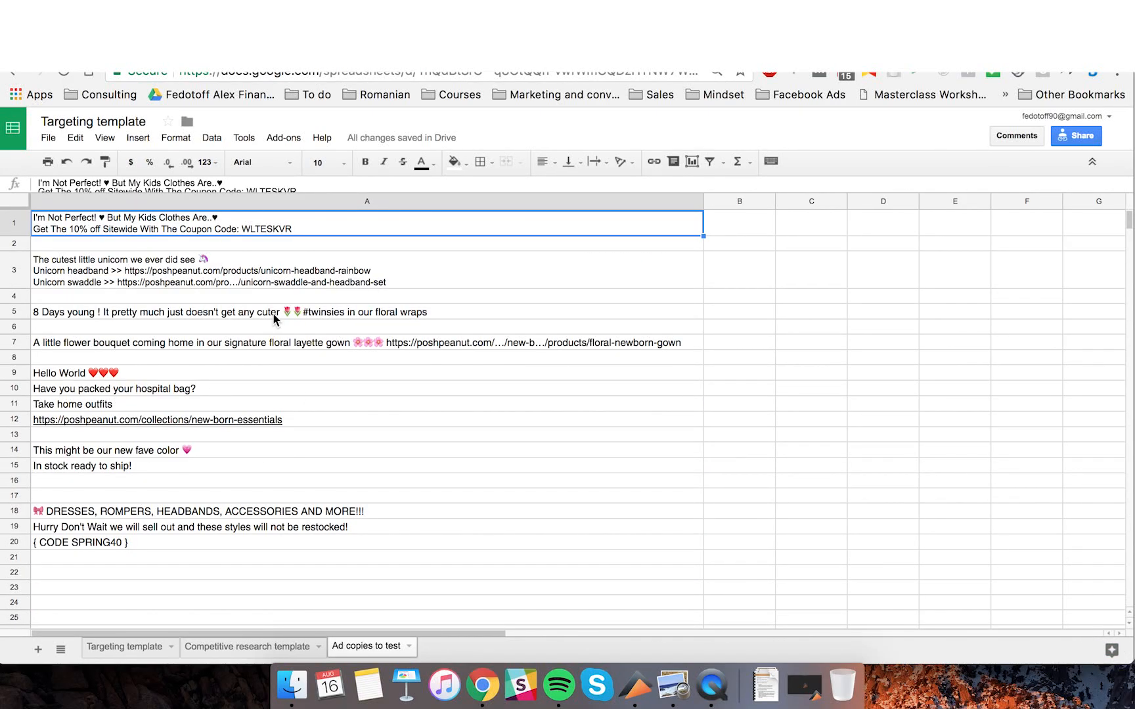
{"action": "left_click", "coordinate": [204, 557]}
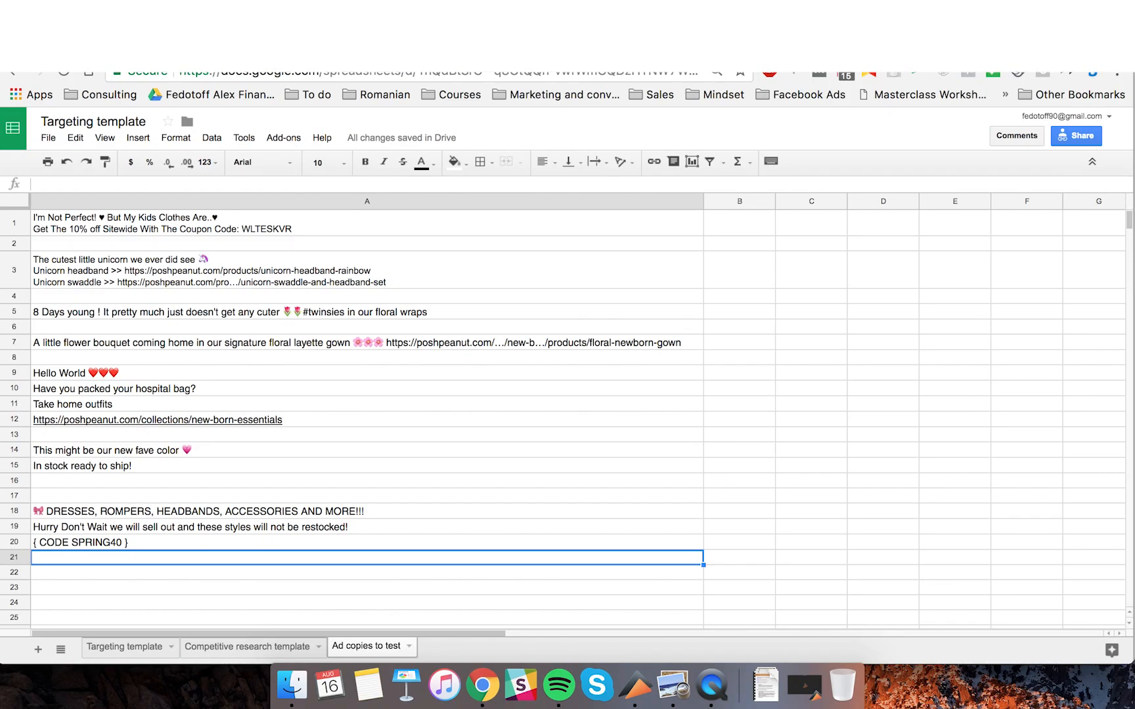
Reopen the recently closed Power Editor campaigns page from the browser history and look through the active campaigns.
{"action": "left_click", "coordinate": [491, 50]}
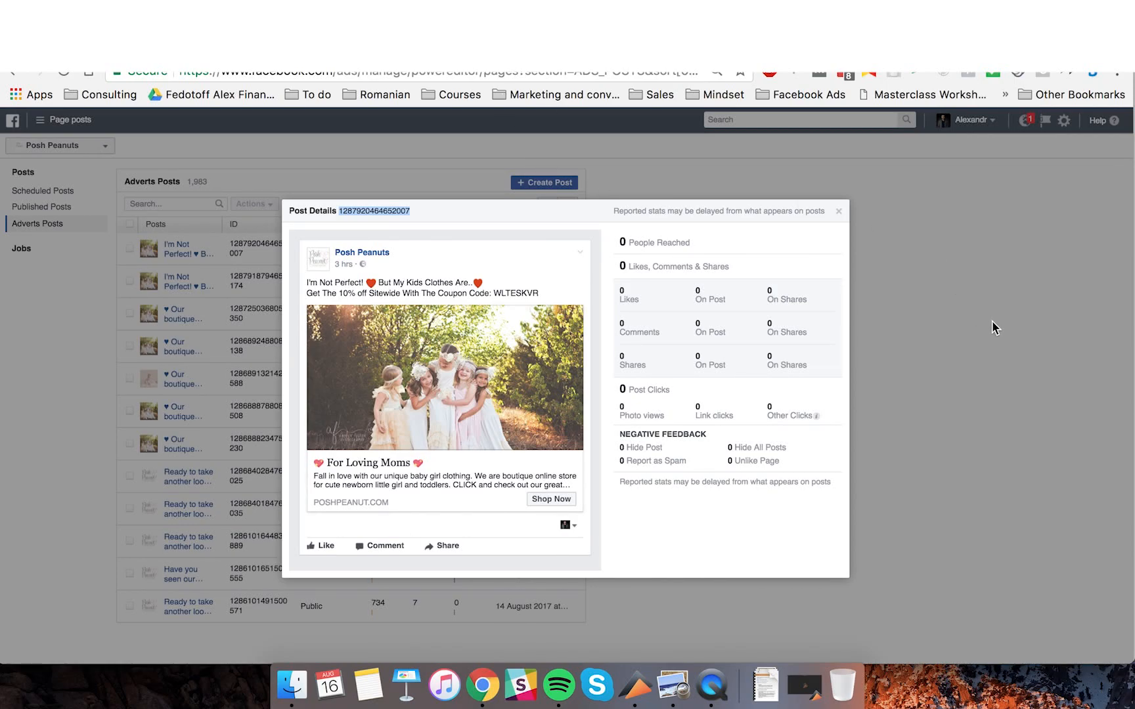
{"action": "left_click", "coordinate": [1118, 77]}
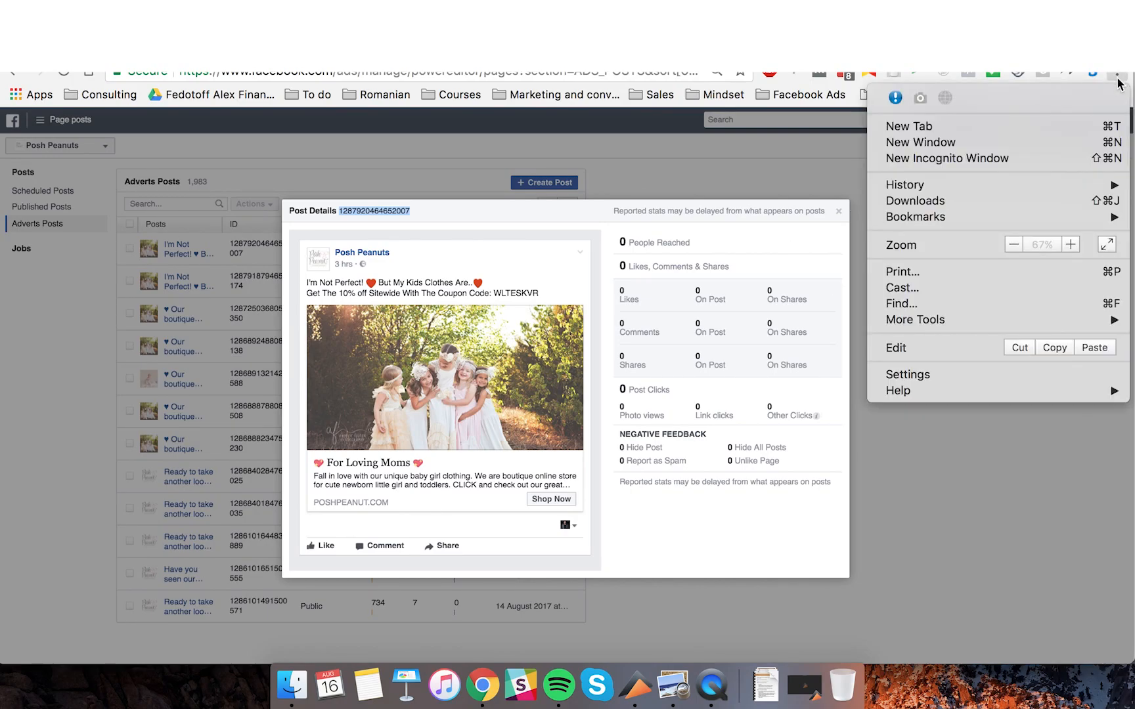
{"action": "mouse_move", "coordinate": [960, 187]}
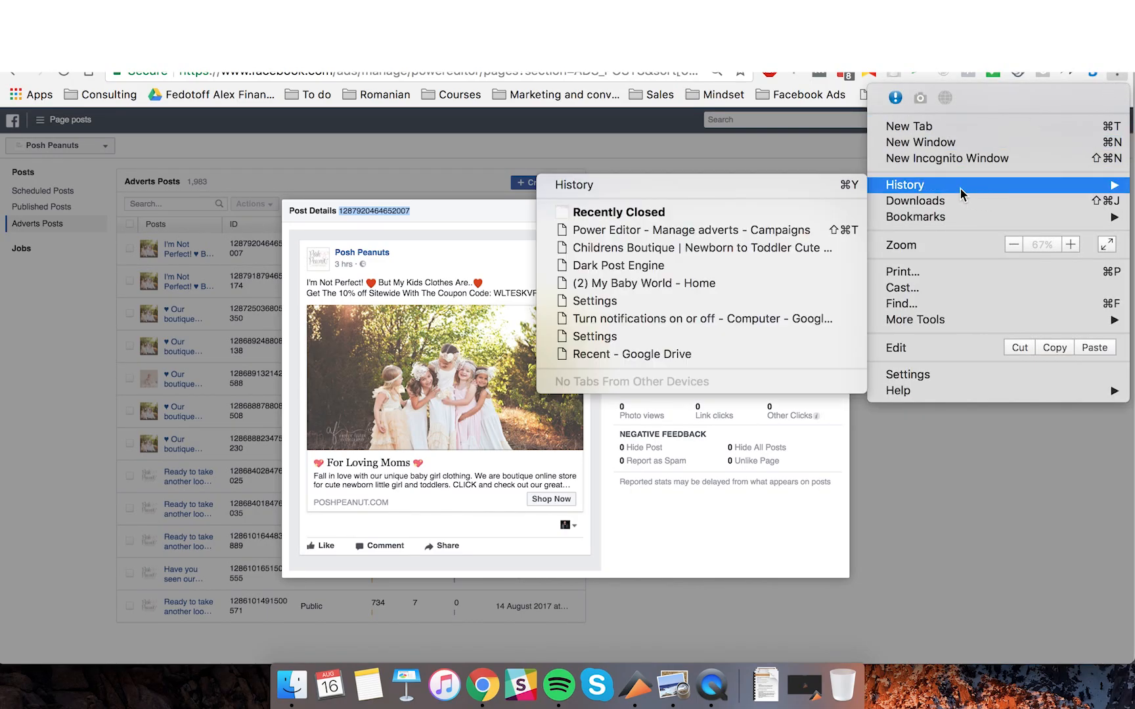
{"action": "left_click", "coordinate": [683, 232]}
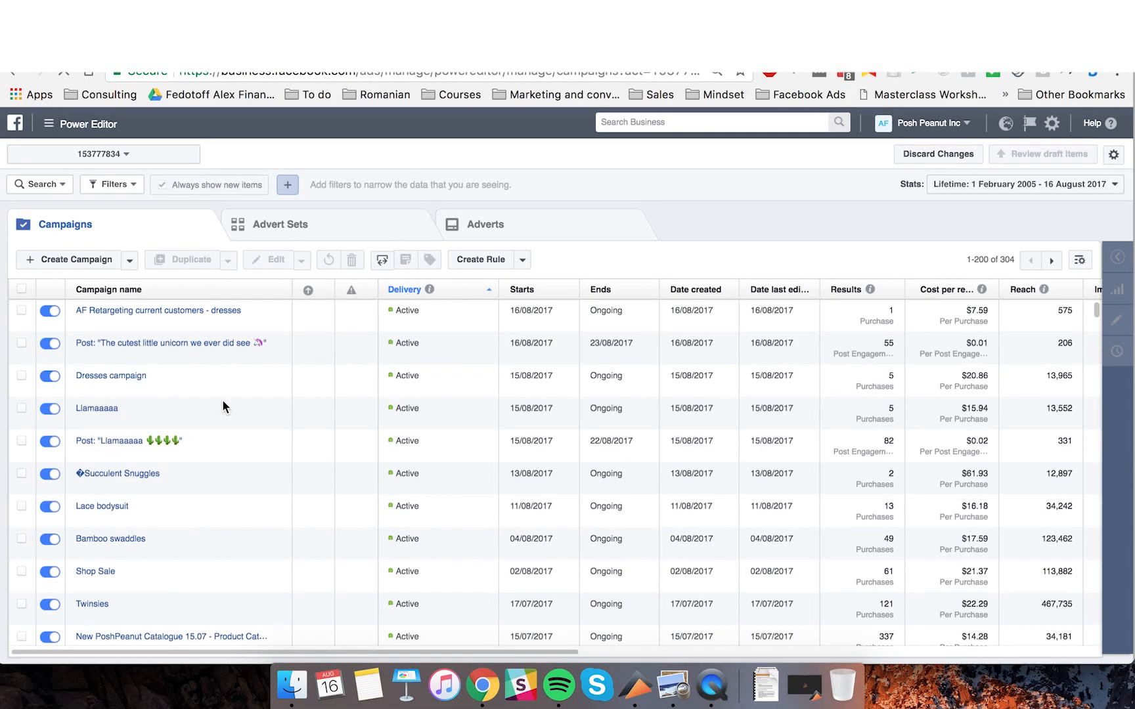
{"action": "scroll", "coordinate": [211, 385], "scroll_direction": "down", "scroll_amount": 1}
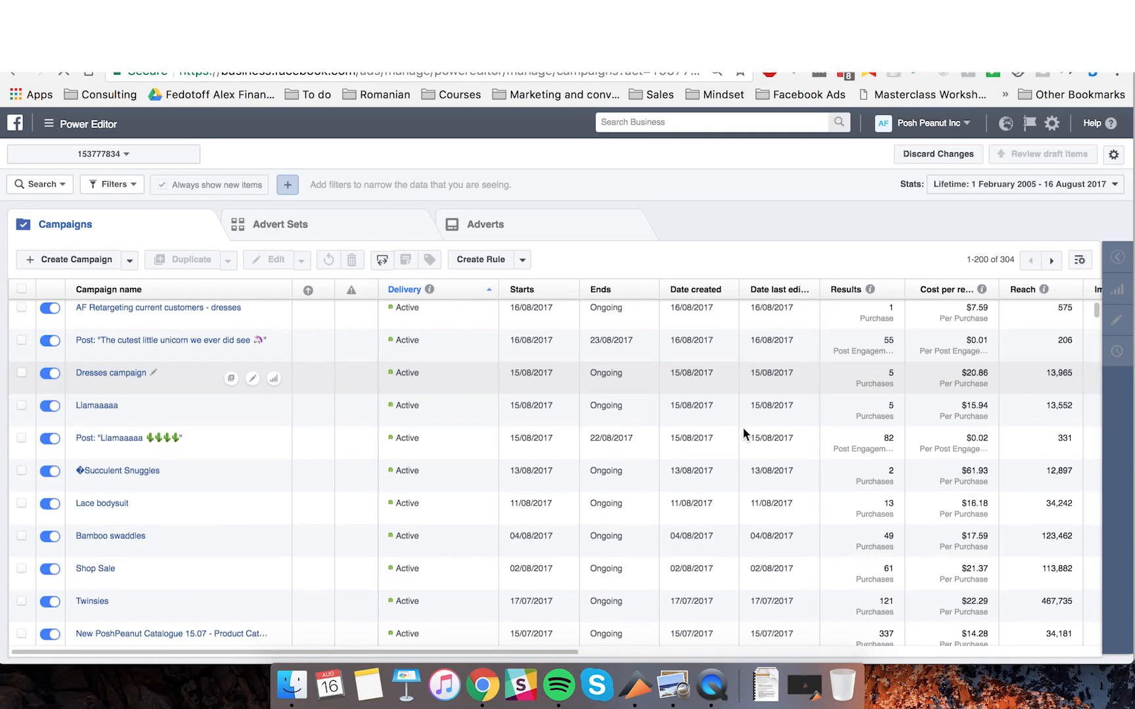
{"action": "scroll", "coordinate": [689, 435], "scroll_direction": "down", "scroll_amount": 3}
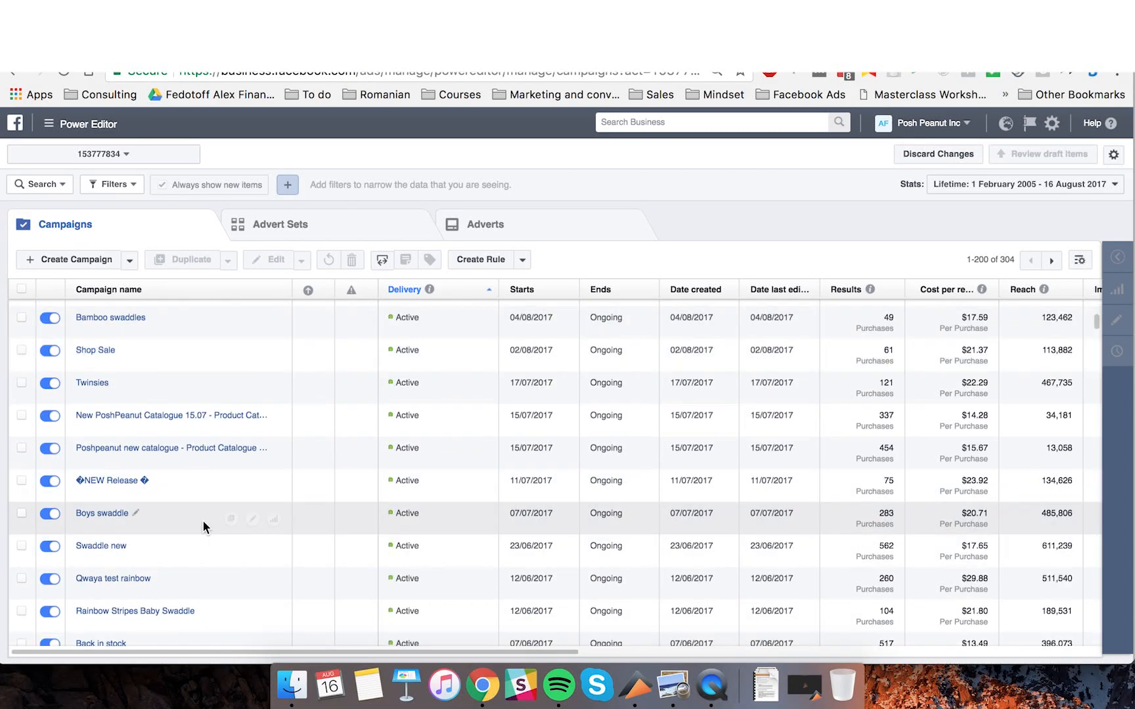
Look through the campaign list and search the page for "af" to find the existing AF campaigns.
{"action": "scroll", "coordinate": [202, 520], "scroll_direction": "down", "scroll_amount": 6}
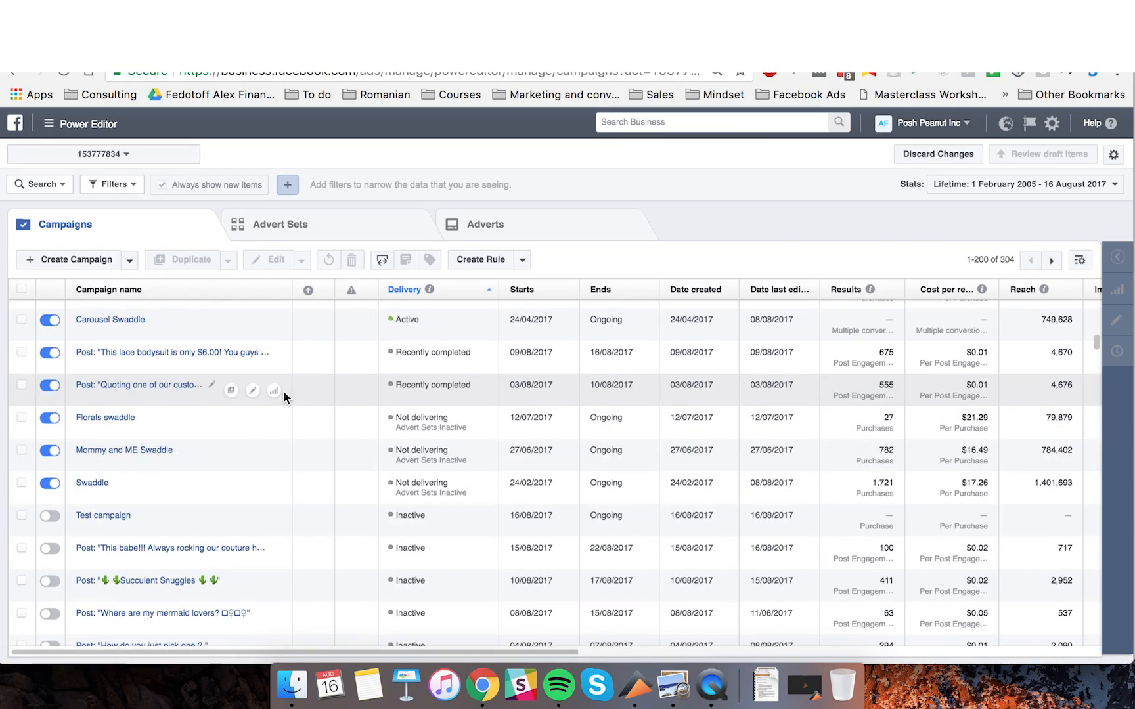
{"action": "key", "text": "super+f"}
{"action": "type", "text": "af"}
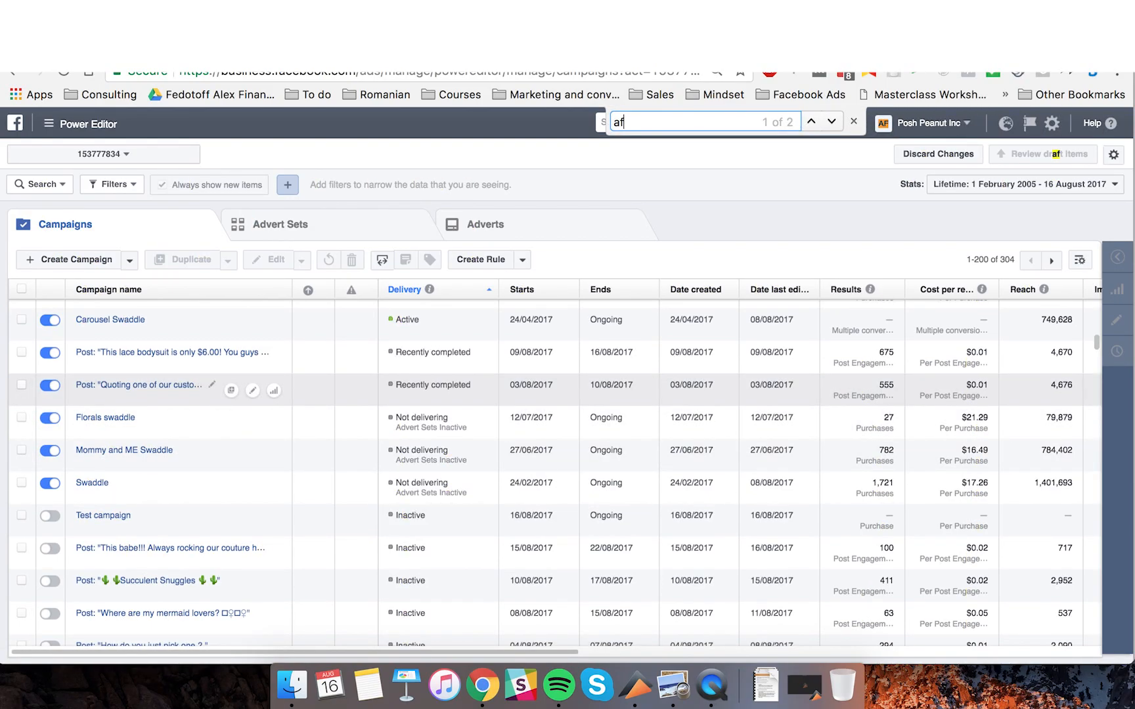
{"action": "key", "text": "Return"}
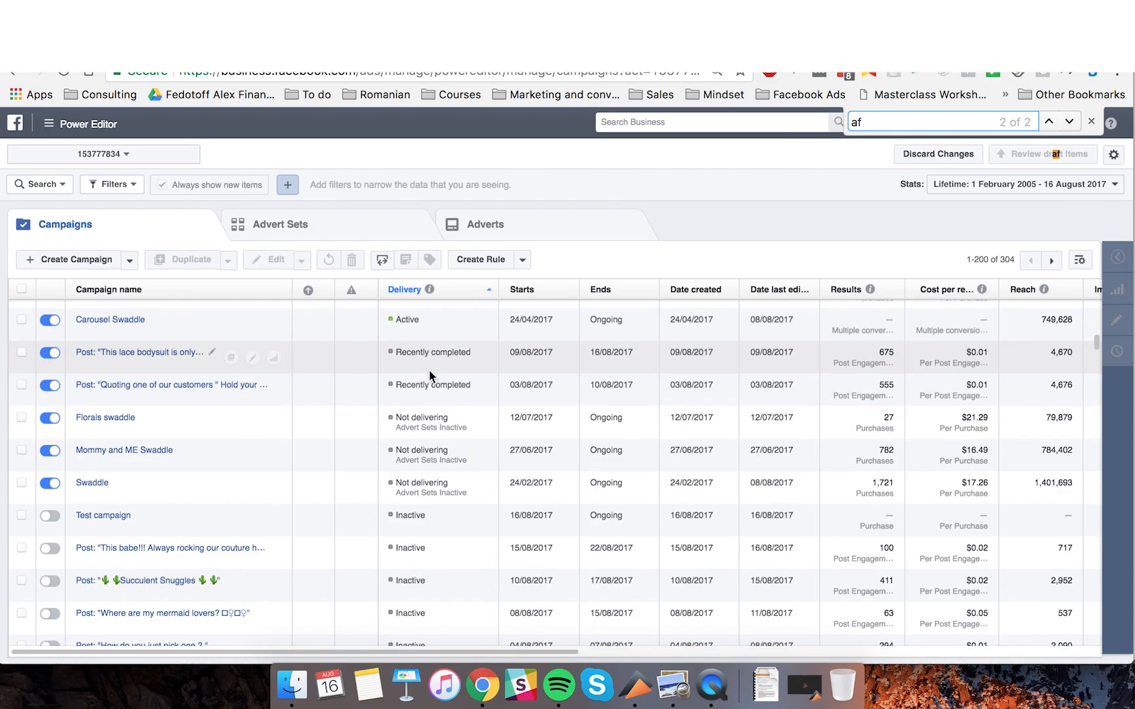
{"action": "scroll", "coordinate": [288, 460], "scroll_direction": "up", "scroll_amount": 1}
{"action": "scroll", "coordinate": [288, 460], "scroll_direction": "up", "scroll_amount": 10}
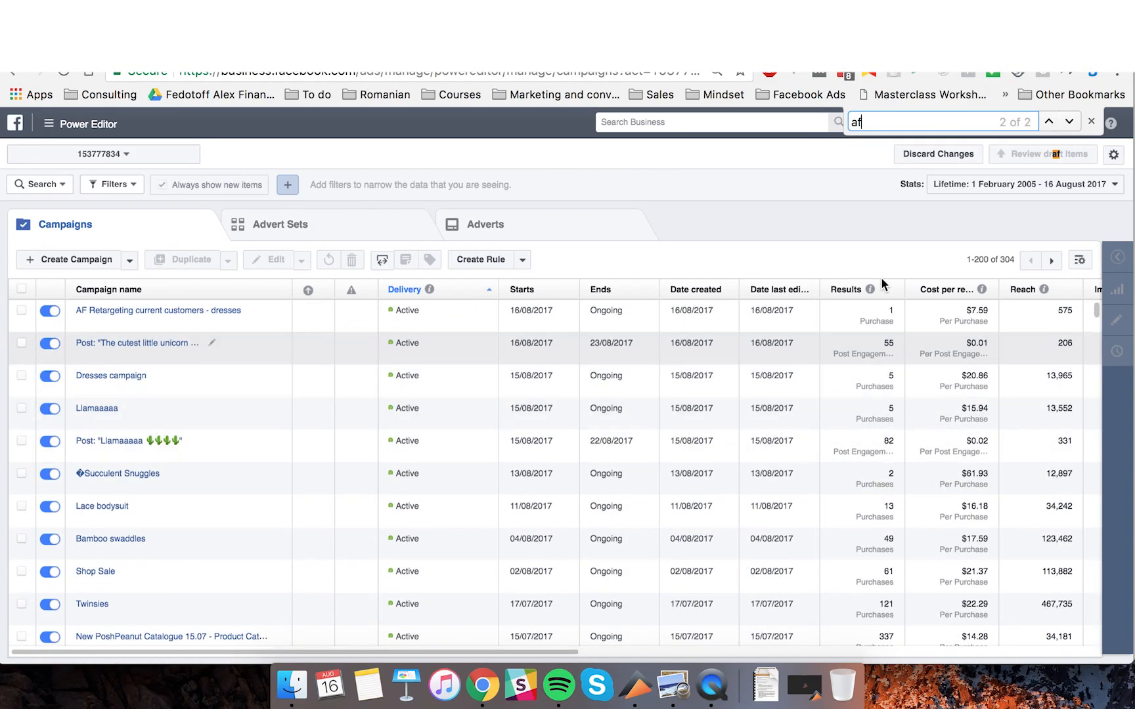
{"action": "left_click", "coordinate": [1070, 123]}
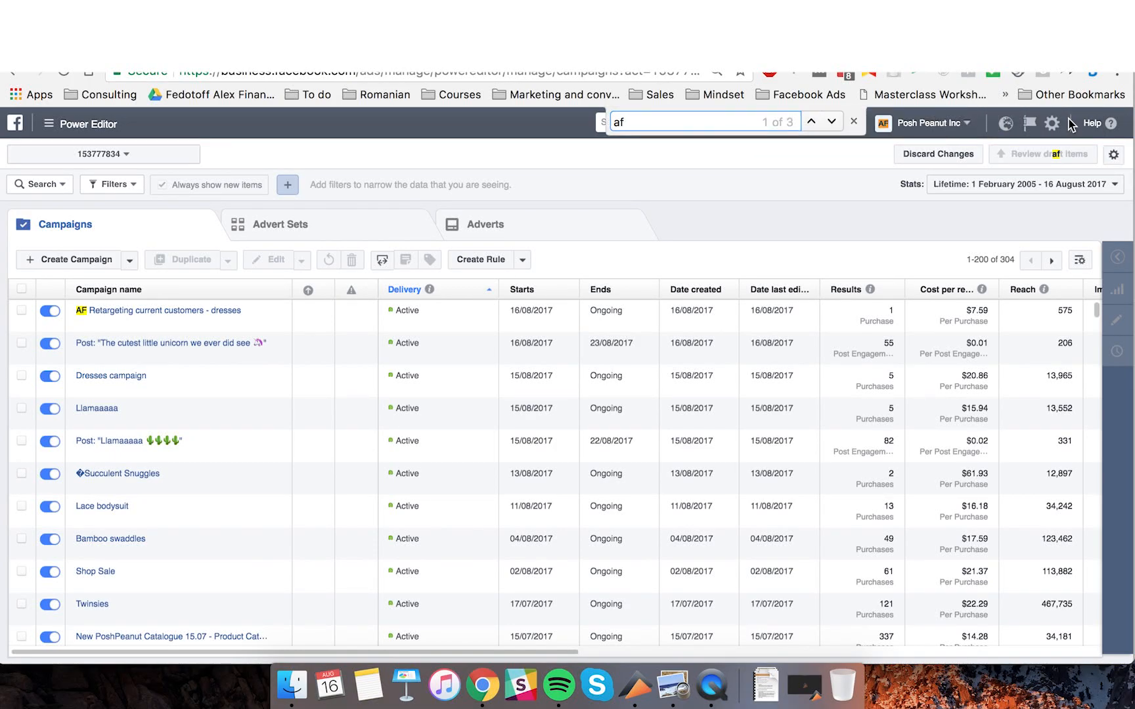
{"action": "left_click", "coordinate": [853, 122]}
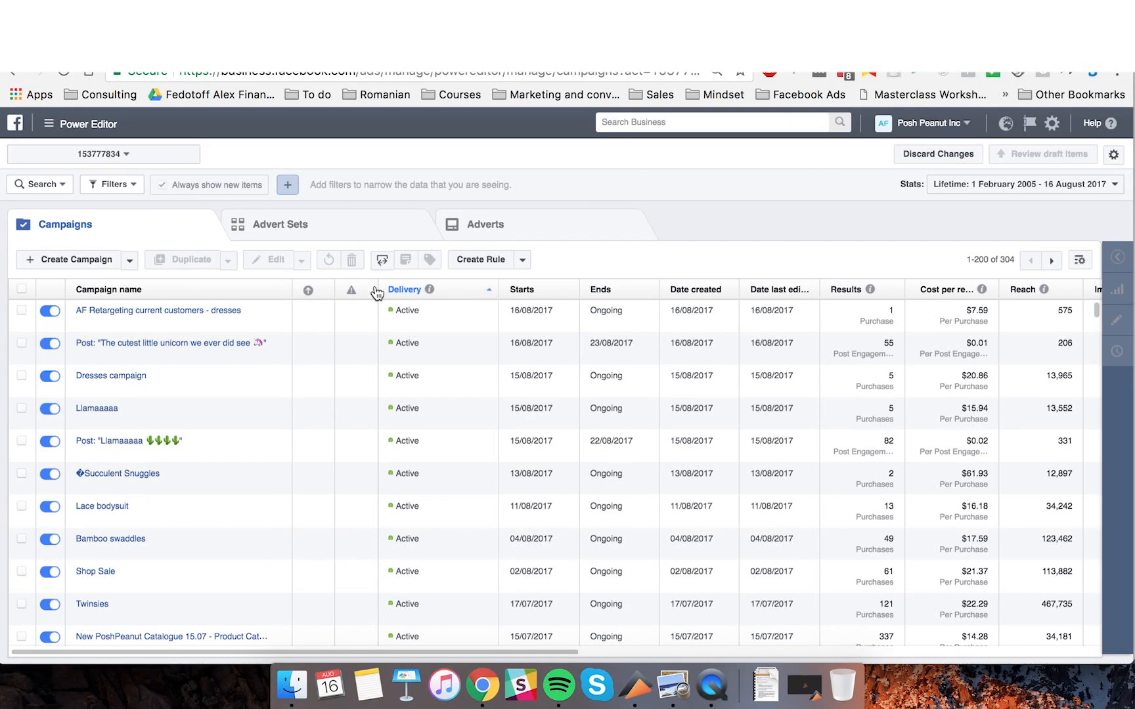
Start a new campaign and name it "AF Conversions".
{"action": "left_click", "coordinate": [68, 262]}
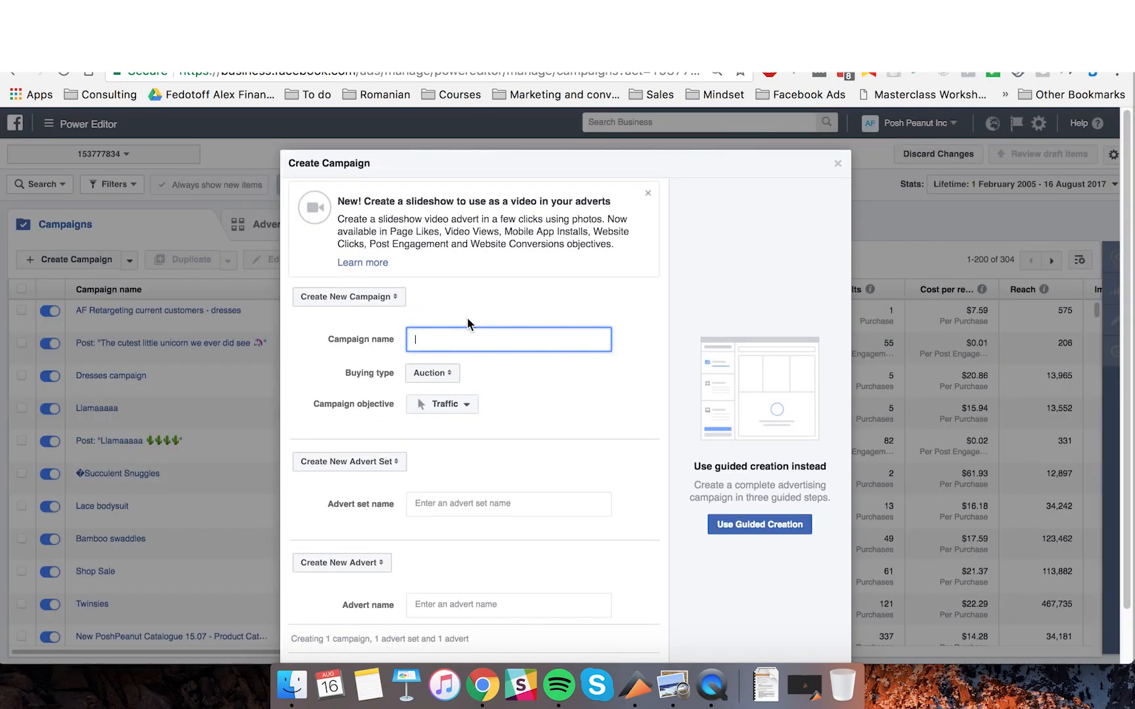
{"action": "left_click", "coordinate": [357, 304]}
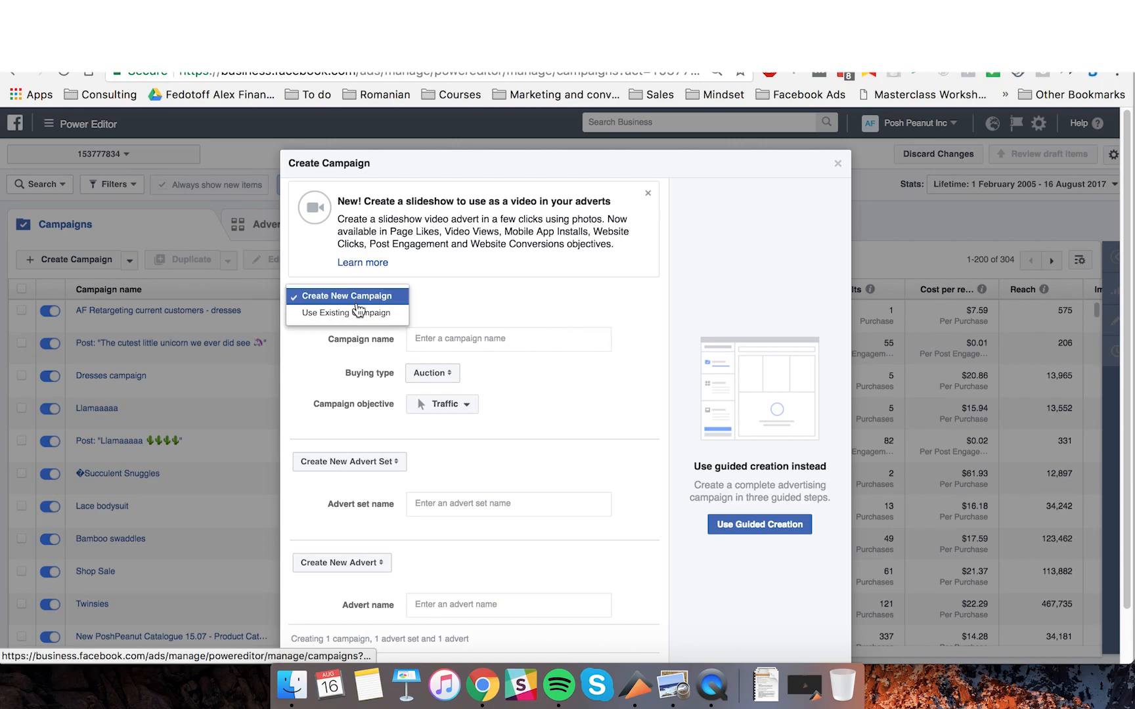
{"action": "left_click", "coordinate": [438, 289]}
{"action": "left_click", "coordinate": [479, 327]}
{"action": "type", "text": "AF "}
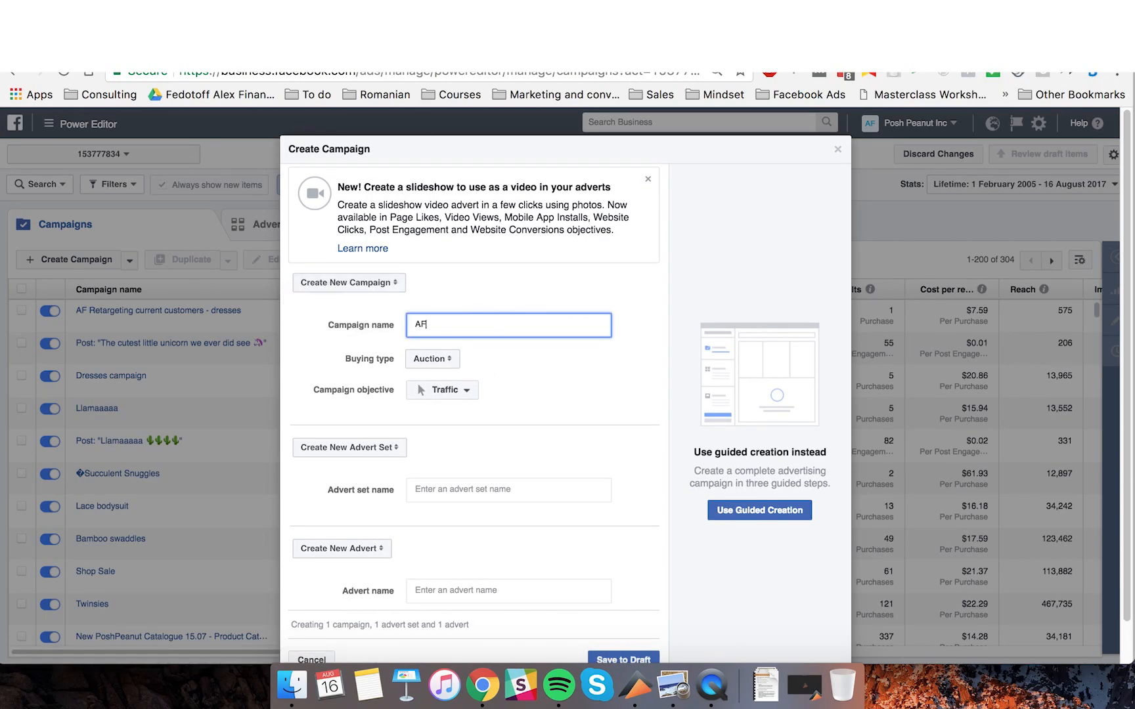
{"action": "type", "text": "Conversions"}
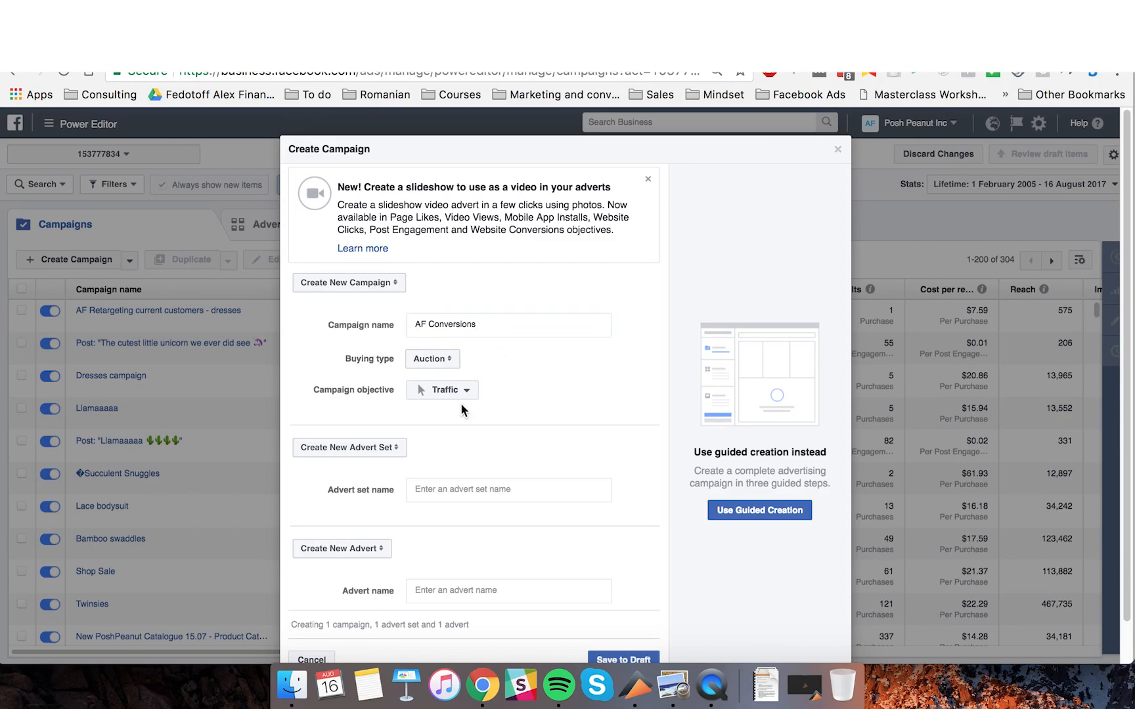
Set the campaign objective to Conversions and extend the campaign name to "AF Conversions Interests".
{"action": "left_click", "coordinate": [460, 391]}
{"action": "scroll", "coordinate": [495, 630], "scroll_direction": "down", "scroll_amount": 2}
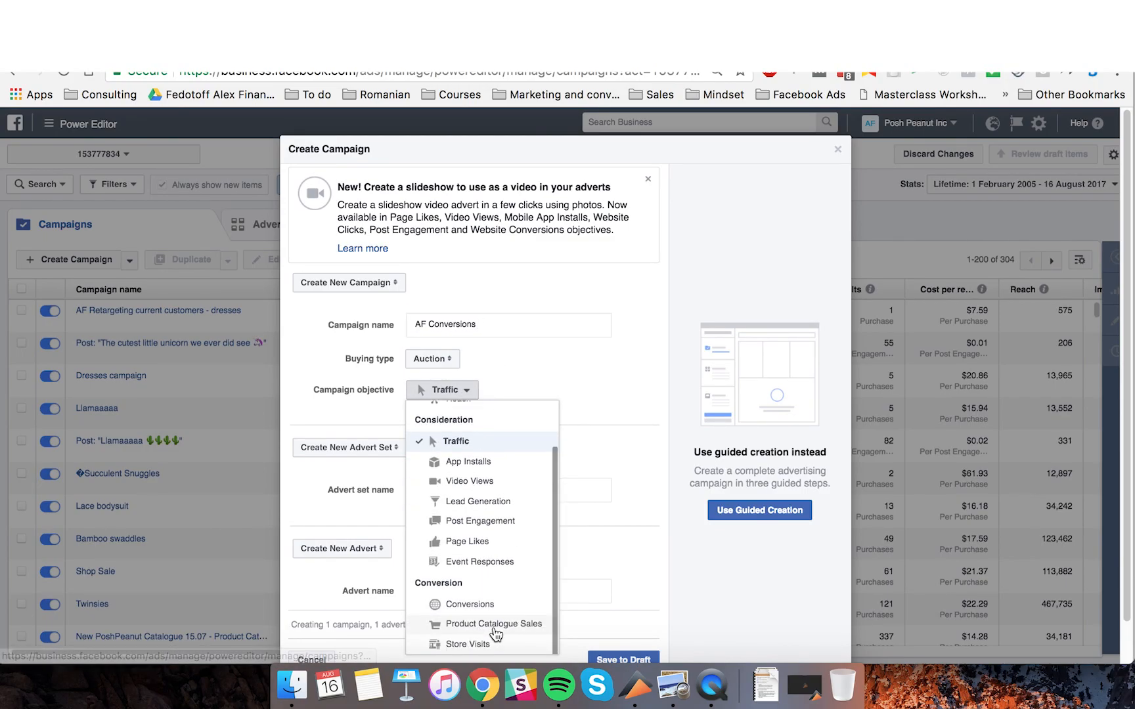
{"action": "left_click", "coordinate": [482, 605]}
{"action": "left_click", "coordinate": [505, 328]}
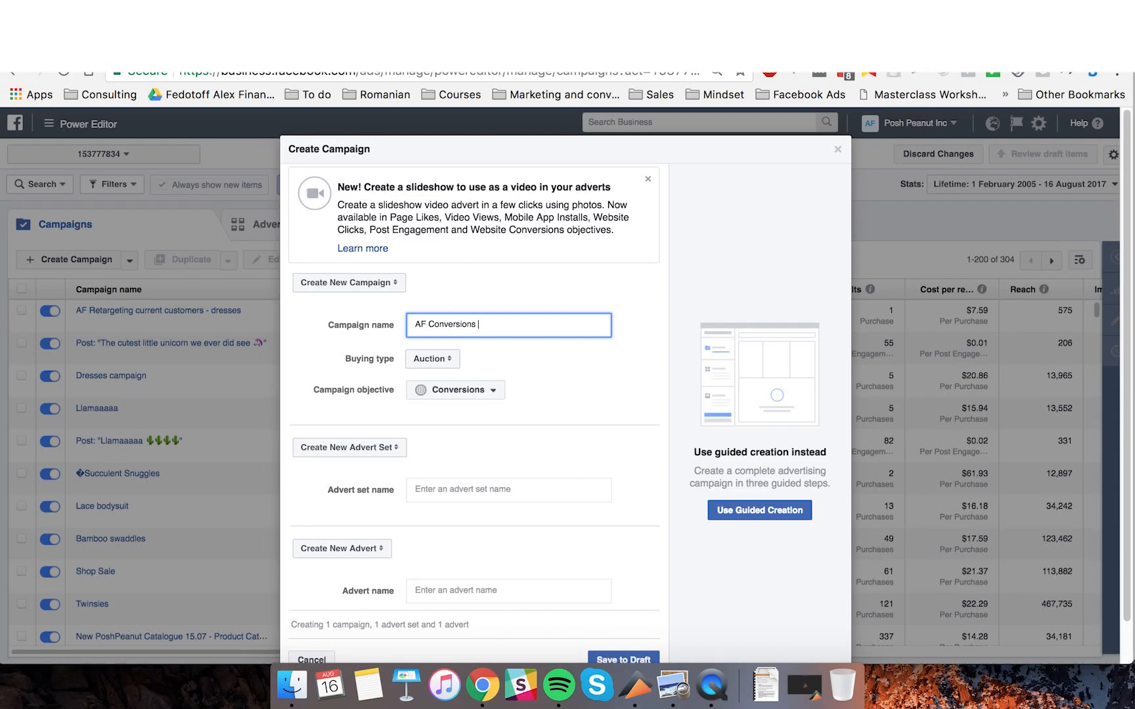
{"action": "scroll", "coordinate": [523, 363], "scroll_direction": "down", "scroll_amount": 1}
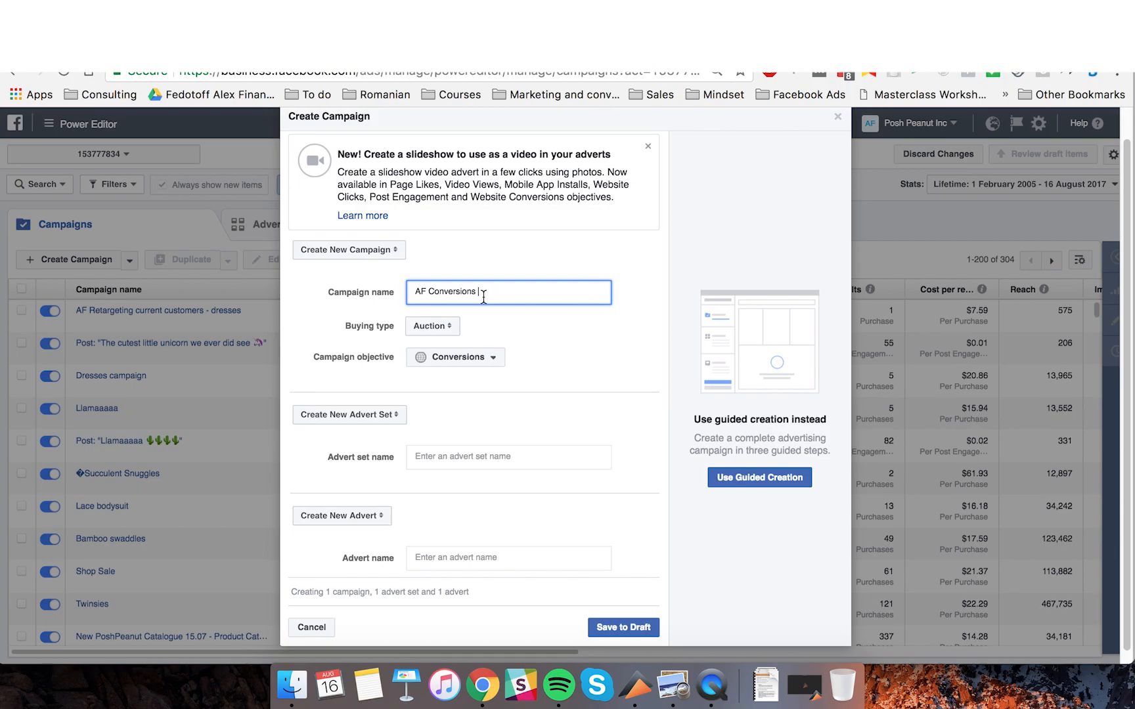
{"action": "type", "text": "Interests"}
Review the brands and interests on the Targeting template sheet, and return to the campaign being created in Power Editor.
{"action": "key", "text": "ctrl+Tab"}
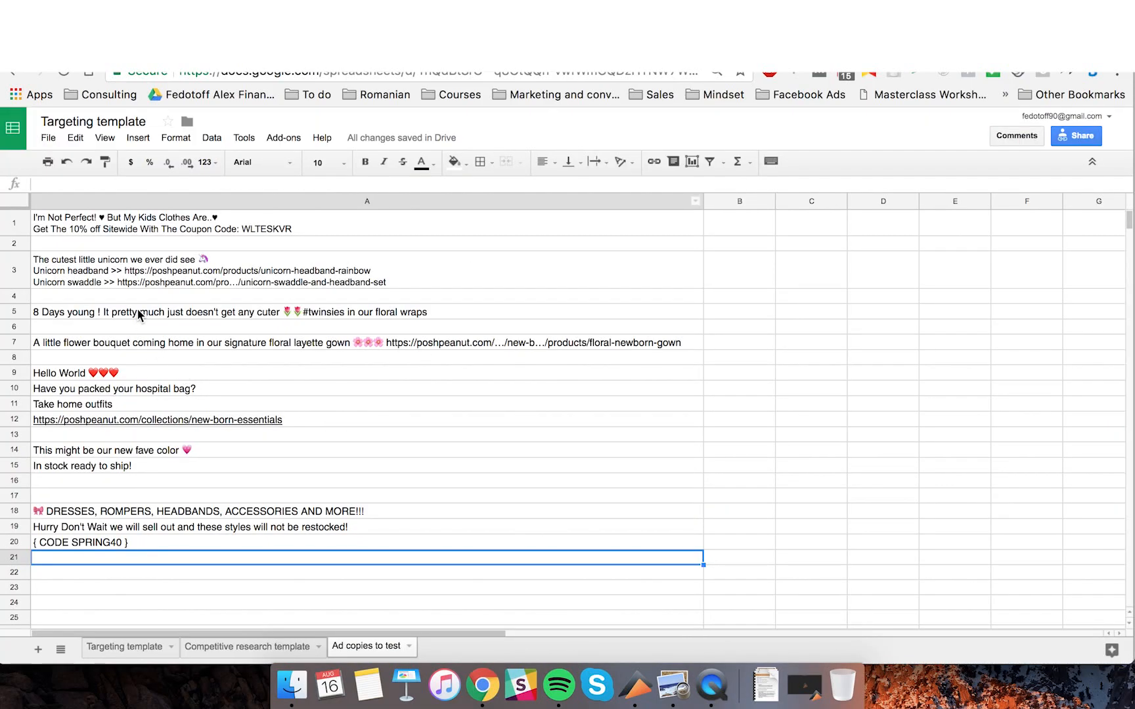
{"action": "left_click", "coordinate": [160, 647]}
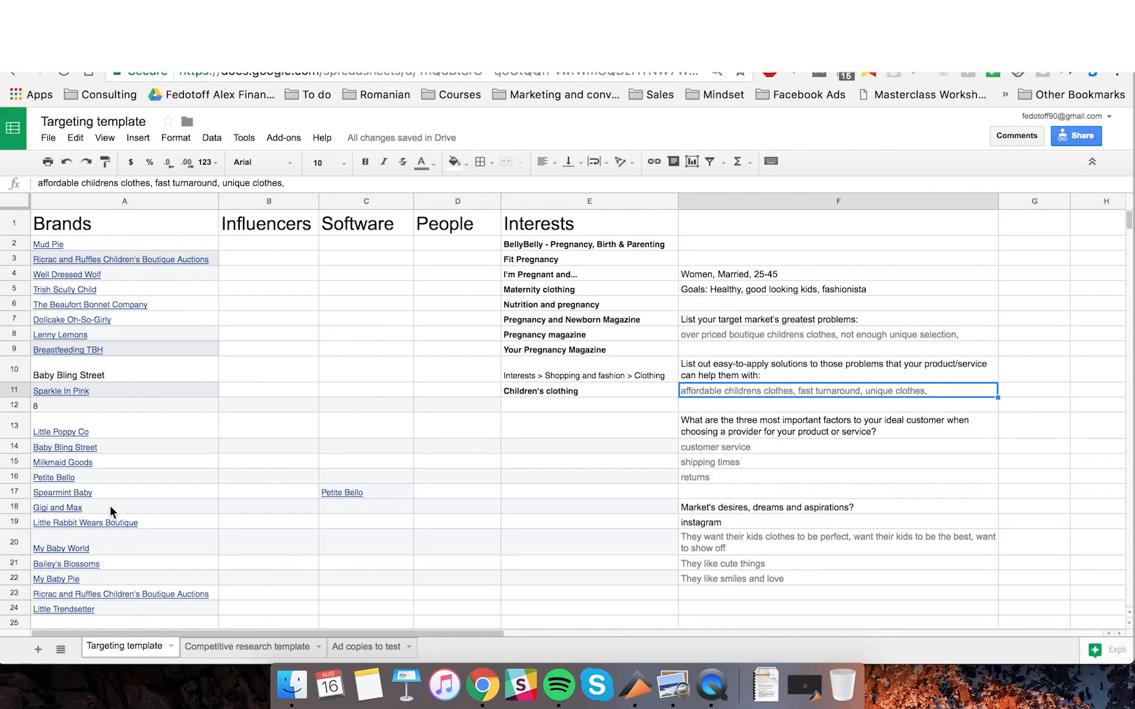
{"action": "scroll", "coordinate": [128, 434], "scroll_direction": "down", "scroll_amount": 5}
{"action": "scroll", "coordinate": [130, 415], "scroll_direction": "up", "scroll_amount": 5}
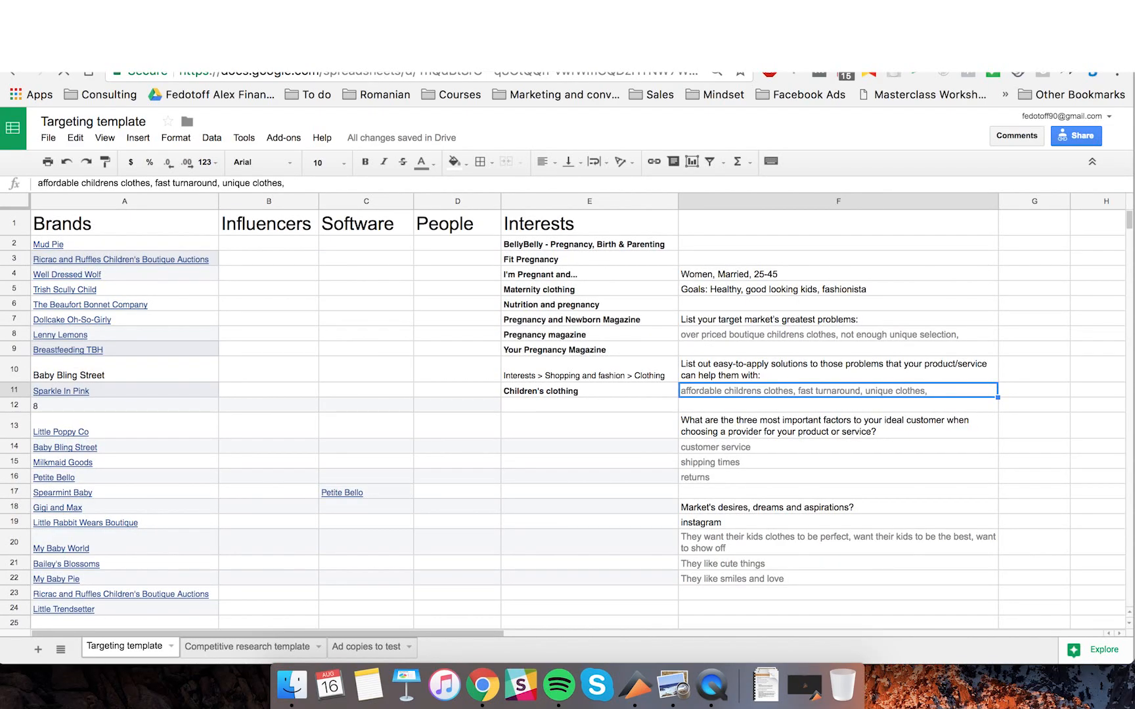
{"action": "key", "text": "ctrl+shift+Tab"}
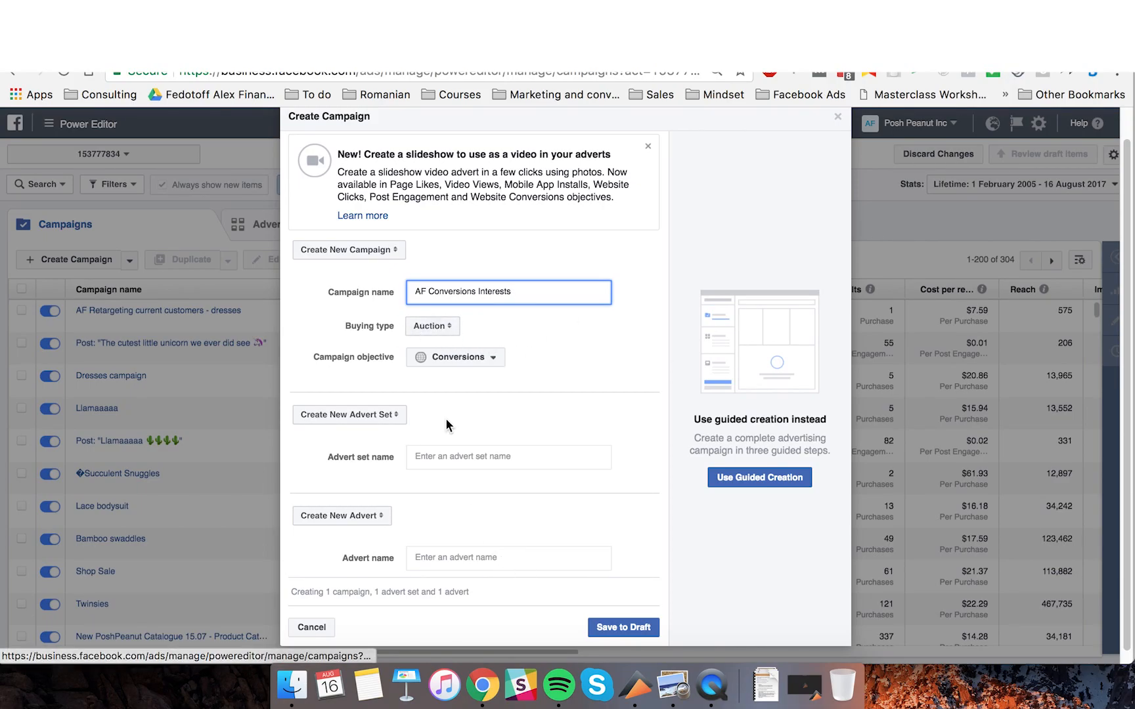
Save the AF Conversions Interests campaign as a draft and make two duplicates of it.
{"action": "left_click", "coordinate": [624, 628]}
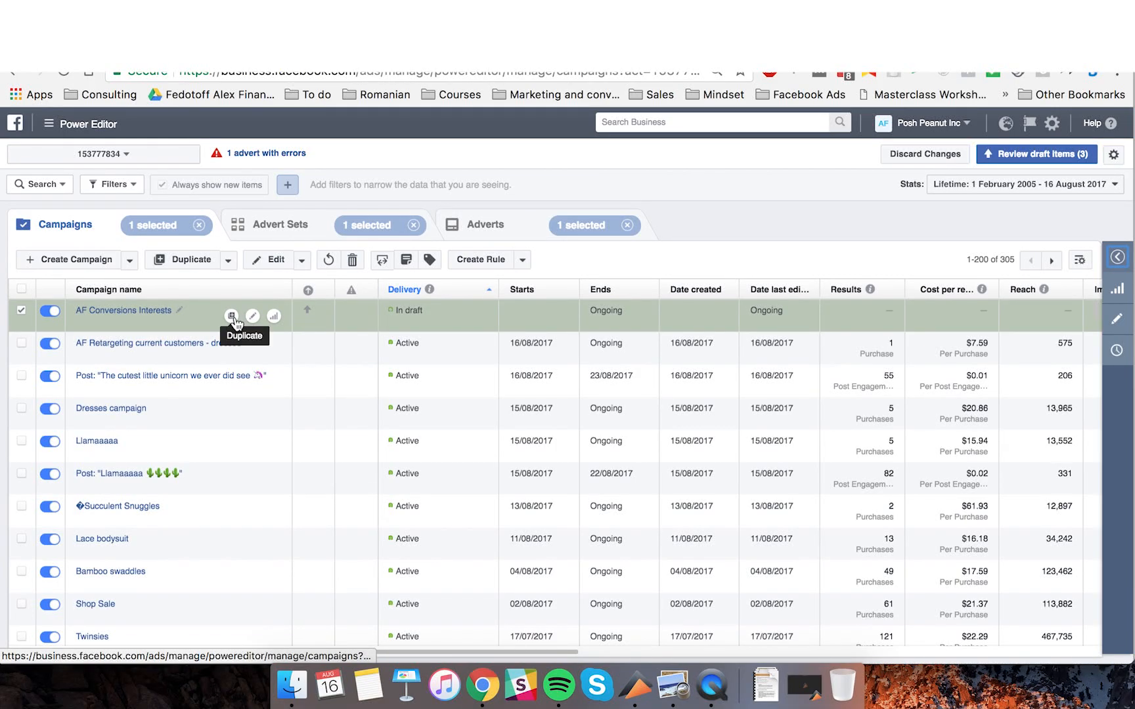
{"action": "left_click", "coordinate": [232, 316]}
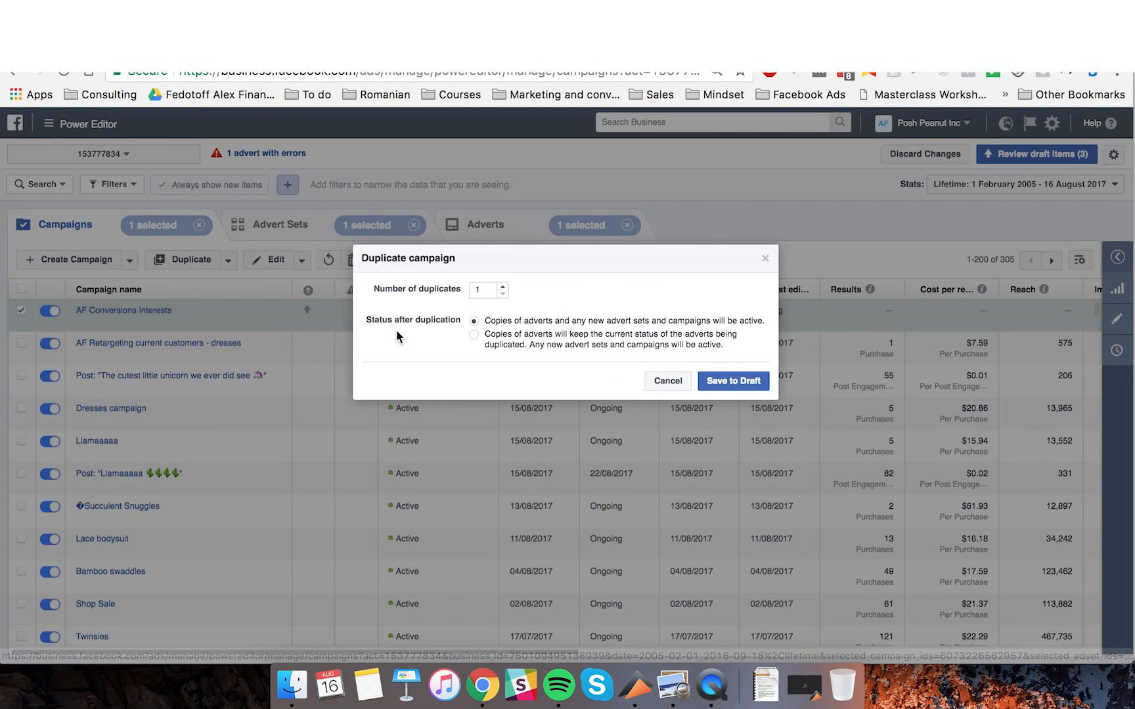
{"action": "left_click", "coordinate": [503, 286]}
{"action": "left_click", "coordinate": [701, 381]}
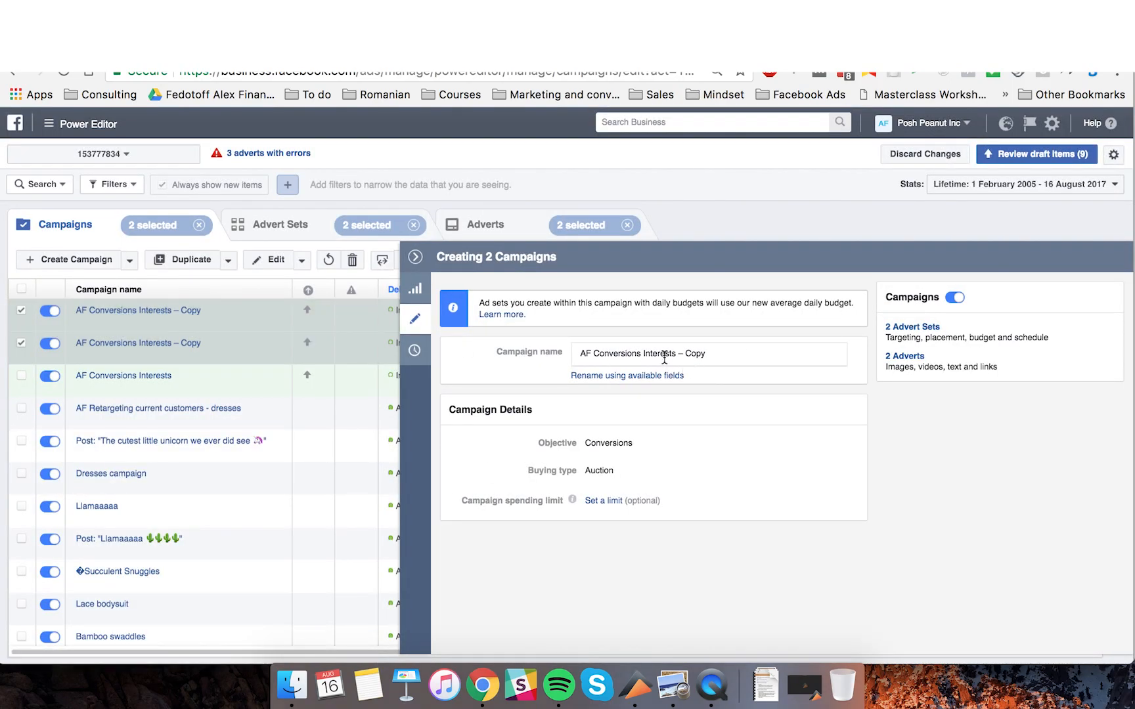
Rename both duplicated campaigns as "AF Conversions Lookalike" and close their editing pane.
{"action": "left_click_drag", "start_coordinate": [644, 354], "coordinate": [756, 355]}
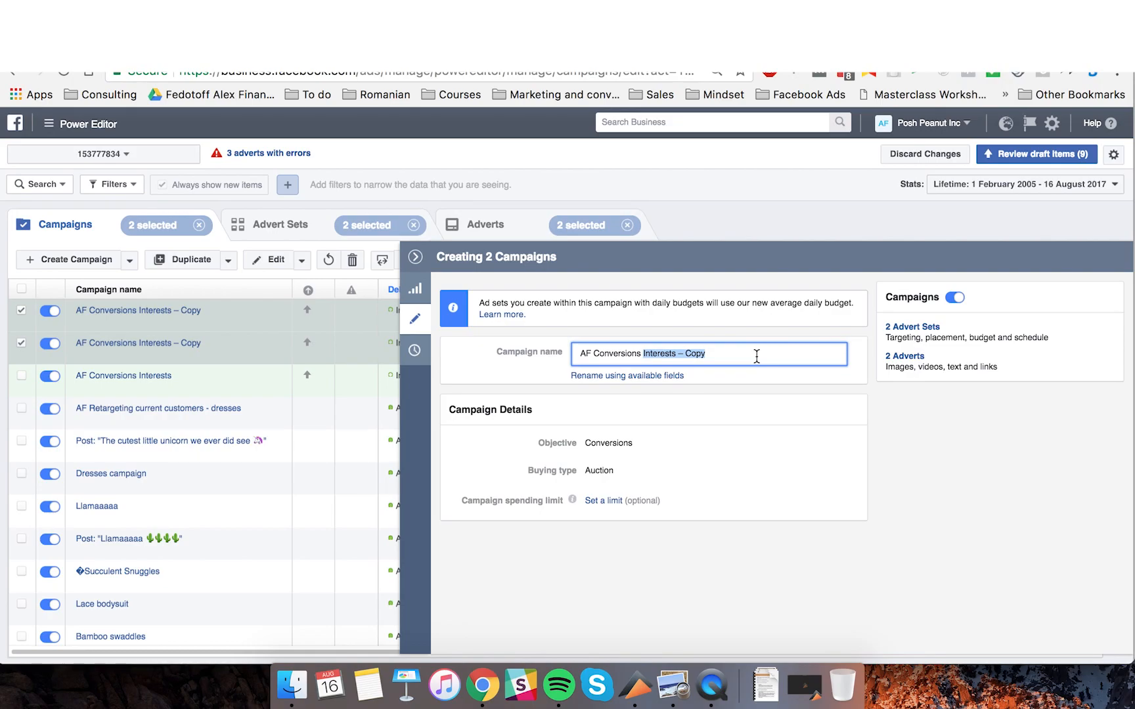
{"action": "type", "text": "Lookalike"}
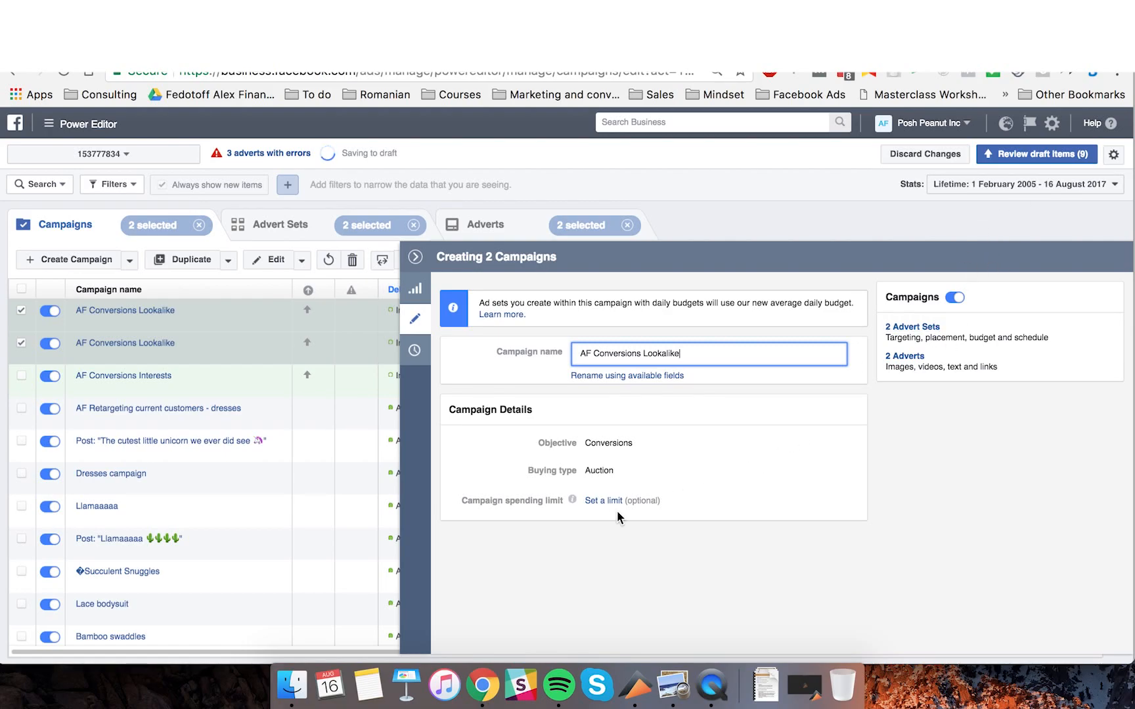
{"action": "key", "text": "super+minus"}
{"action": "key", "text": "super+minus"}
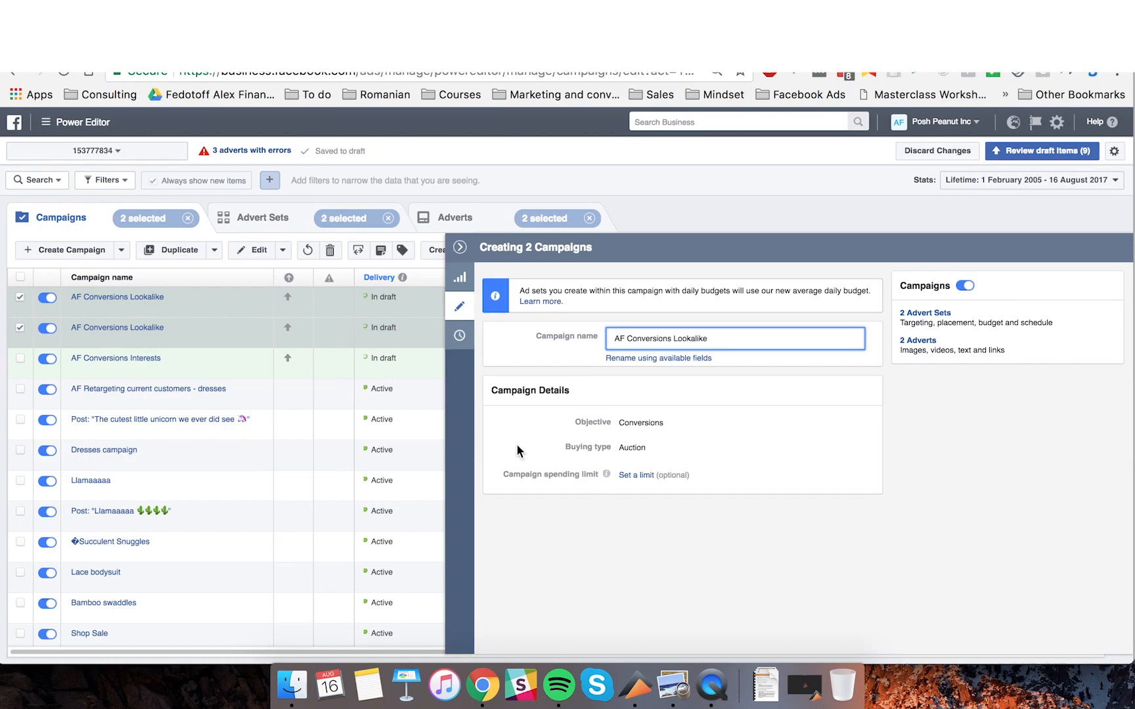
{"action": "left_click", "coordinate": [460, 247]}
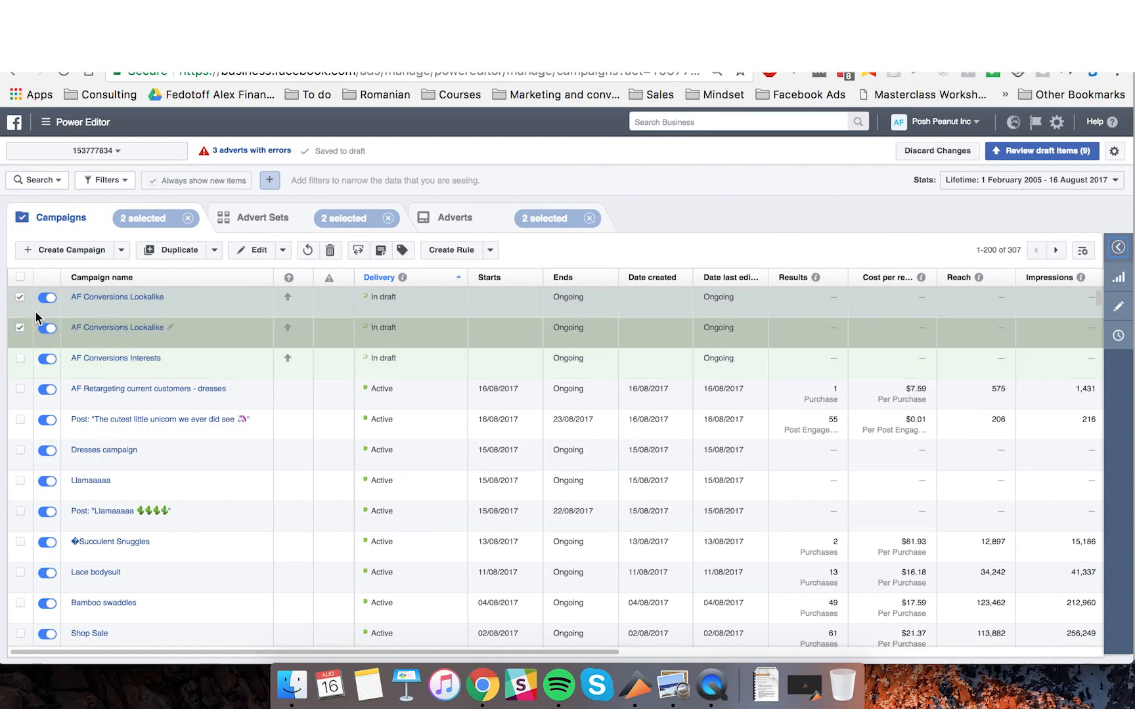
Deselect both Lookalike copies and rename only the first one in the list as "AF Conversions Retargeting".
{"action": "left_click", "coordinate": [20, 328]}
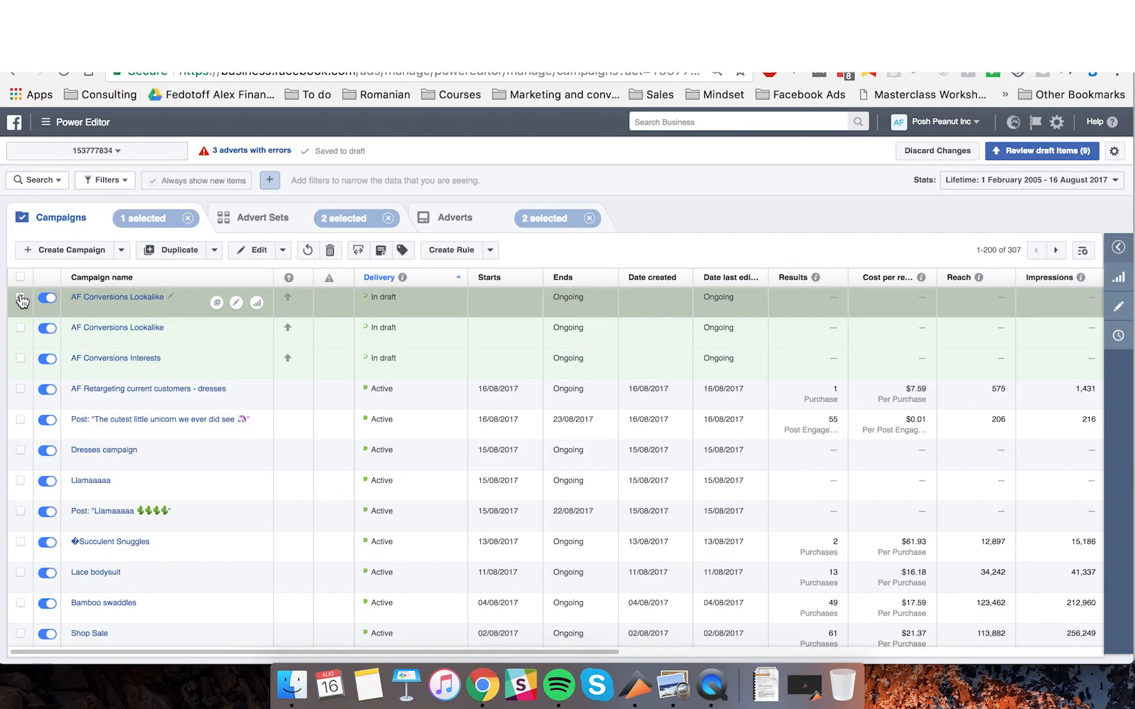
{"action": "left_click", "coordinate": [20, 298]}
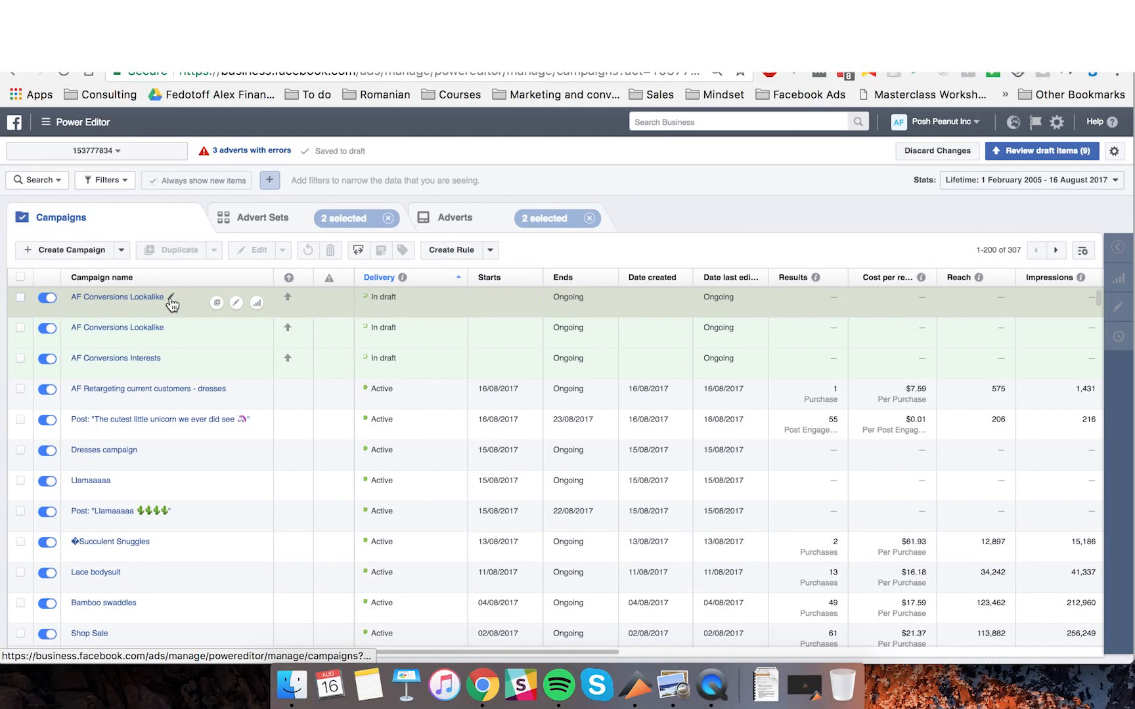
{"action": "left_click", "coordinate": [171, 298]}
{"action": "mouse_move", "coordinate": [169, 300]}
{"action": "left_mouse_down"}
{"action": "mouse_move", "coordinate": [132, 305]}
{"action": "mouse_move", "coordinate": [166, 301]}
{"action": "left_mouse_up"}
{"action": "key", "text": "Right"}
{"action": "type", "text": "Retargeting"}
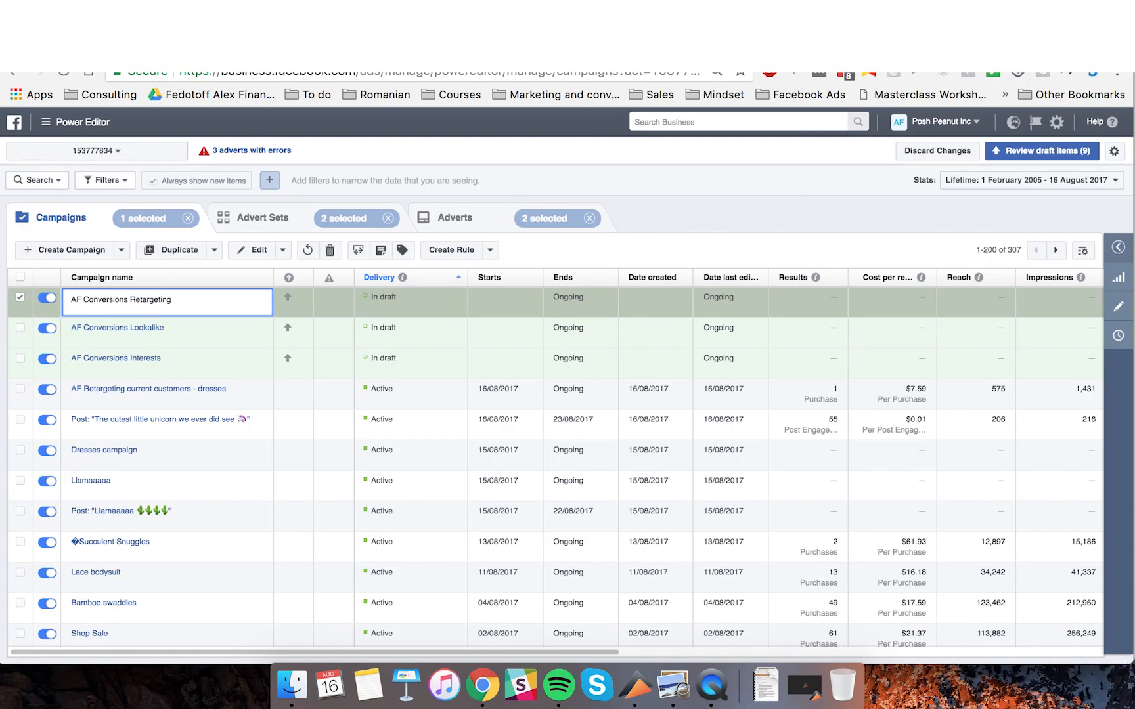
{"action": "key", "text": "Return"}
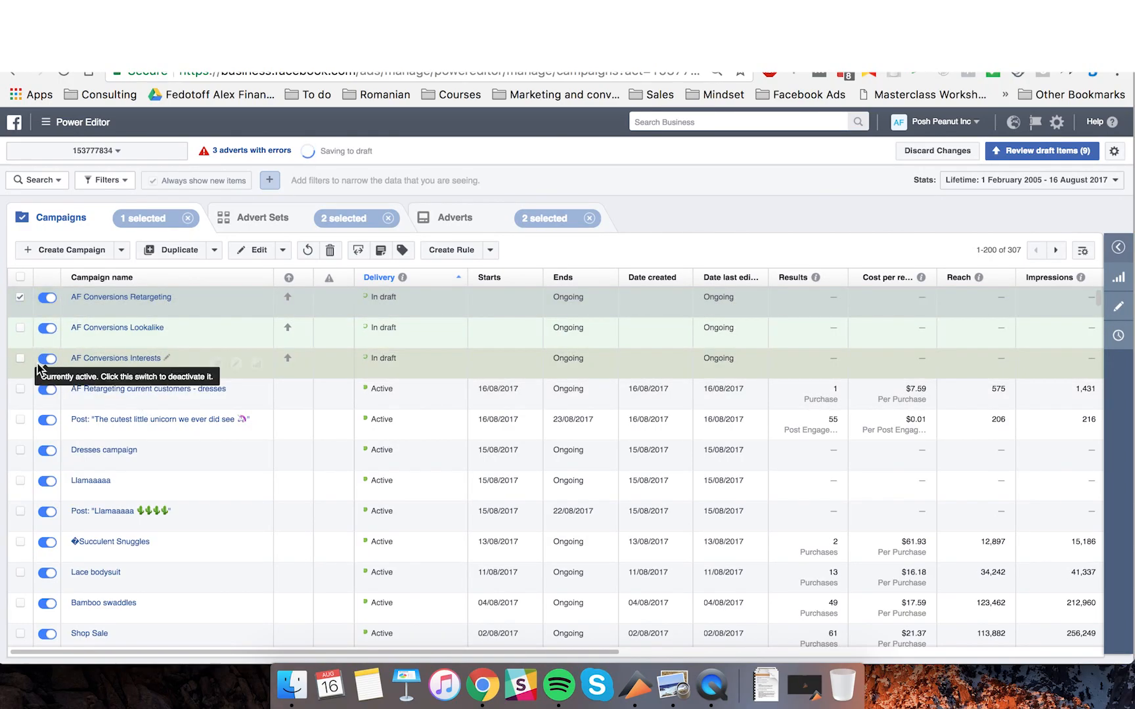
{"action": "left_click", "coordinate": [22, 301]}
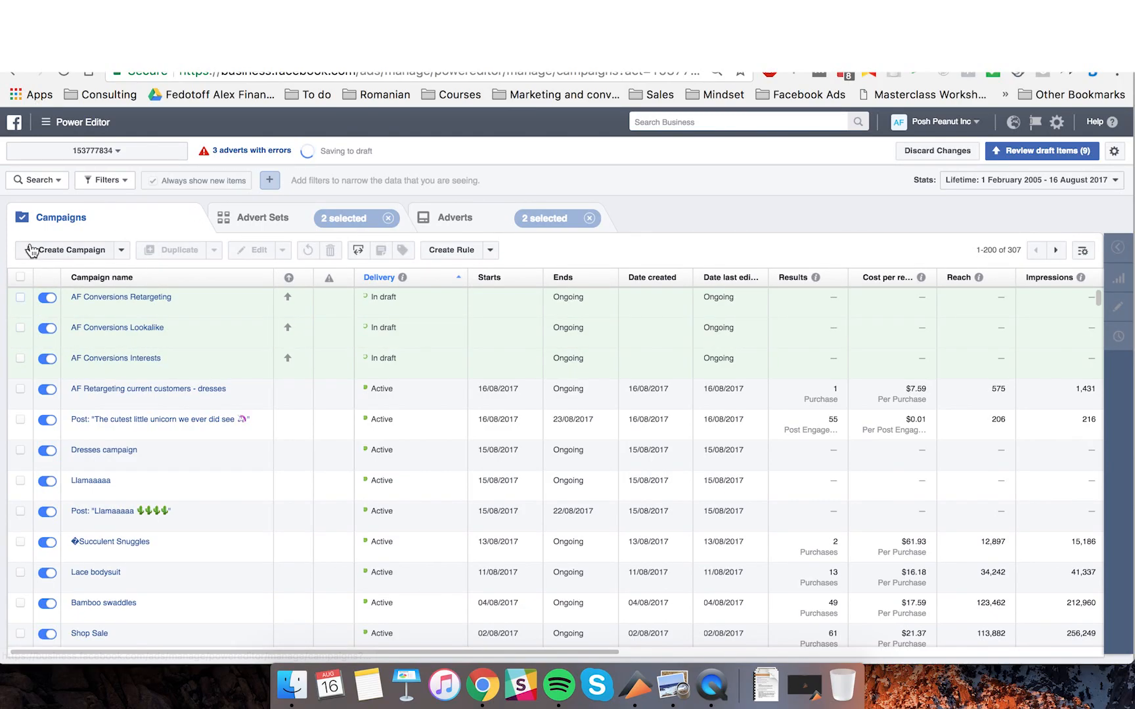
Create an auction campaign named "AF Traffic Interests" with the Traffic objective, save it as a draft and close its editing pane.
{"action": "left_click", "coordinate": [81, 256]}
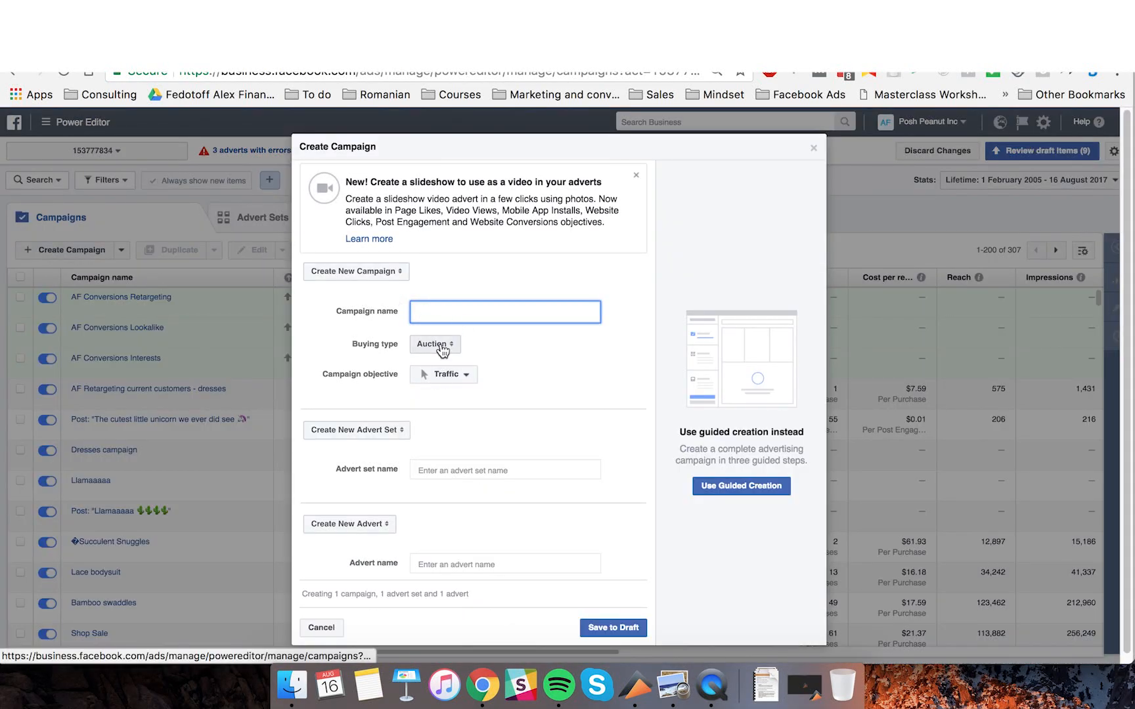
{"action": "left_click", "coordinate": [442, 347]}
{"action": "left_click", "coordinate": [589, 367]}
{"action": "left_click", "coordinate": [461, 375]}
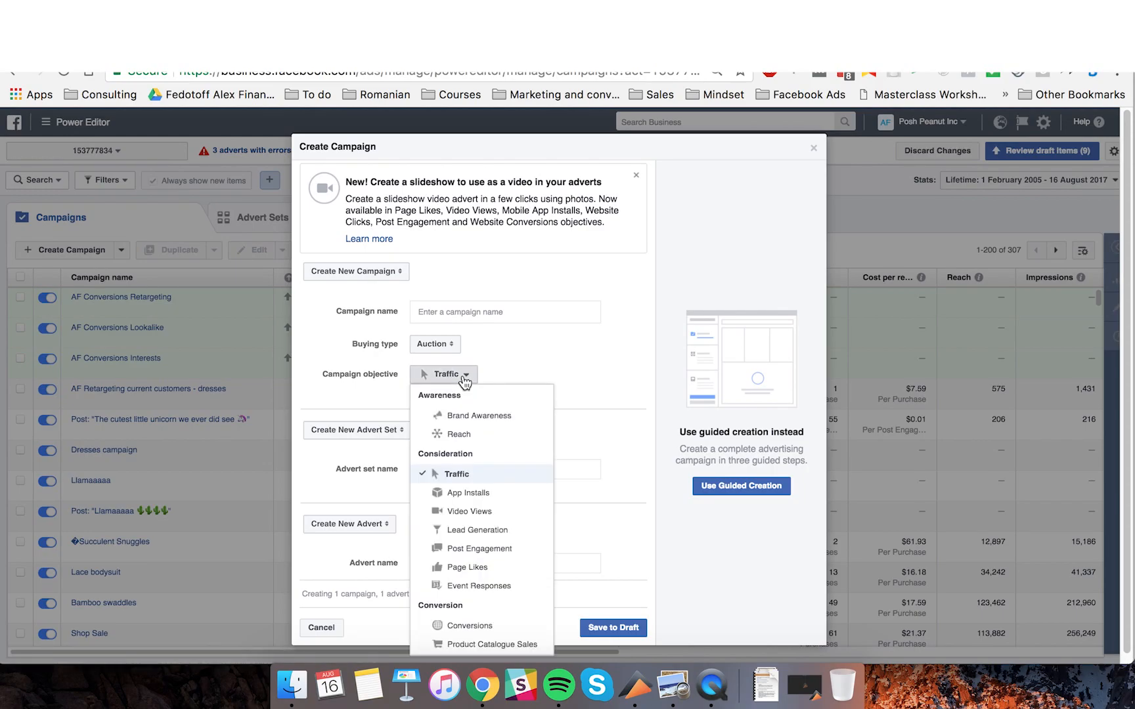
{"action": "left_click", "coordinate": [460, 313]}
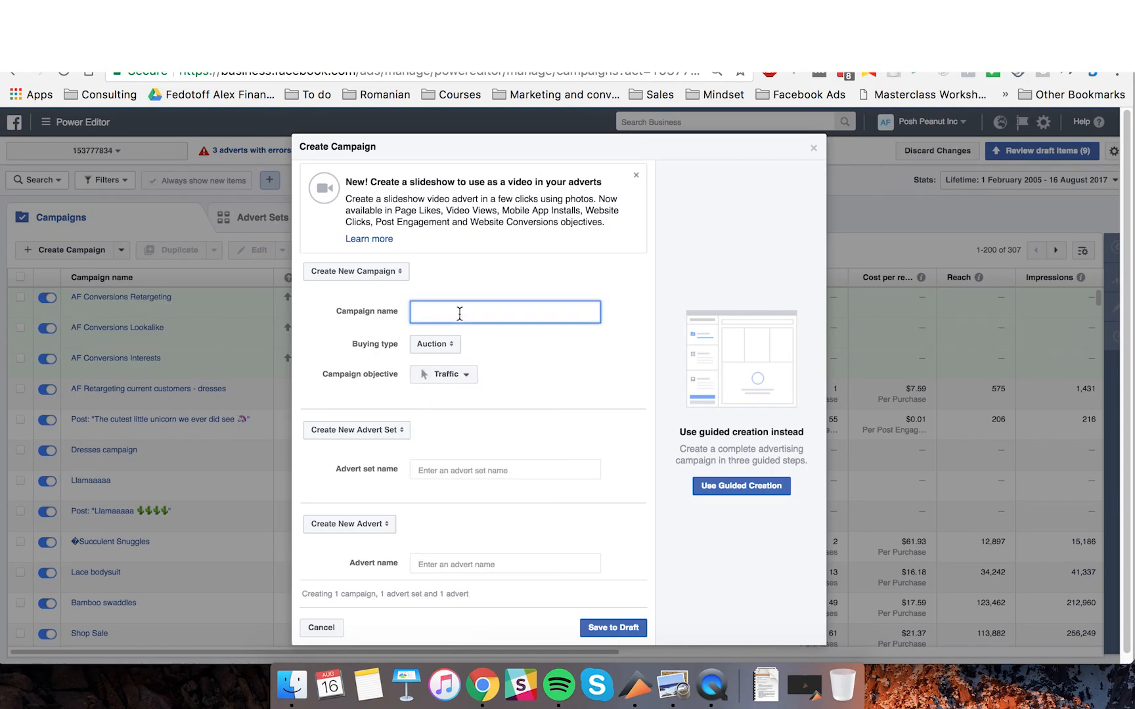
{"action": "type", "text": "AF Traffic Inte"}
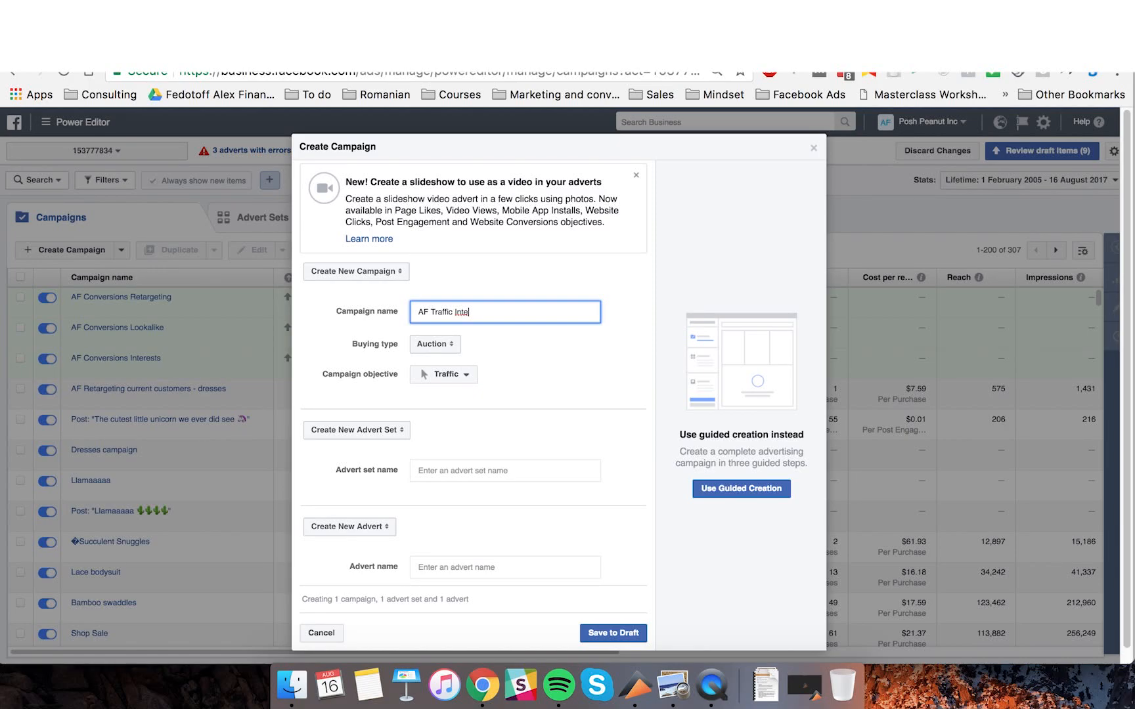
{"action": "type", "text": "sts"}
{"action": "left_click", "coordinate": [610, 634]}
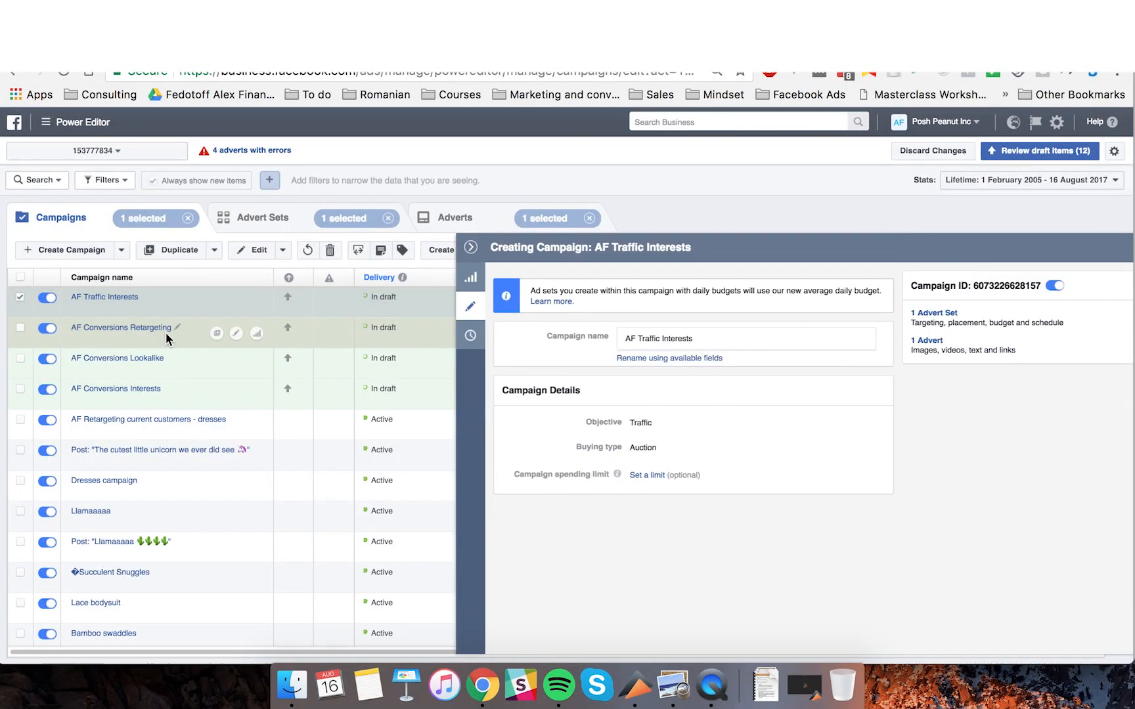
{"action": "left_click", "coordinate": [460, 247]}
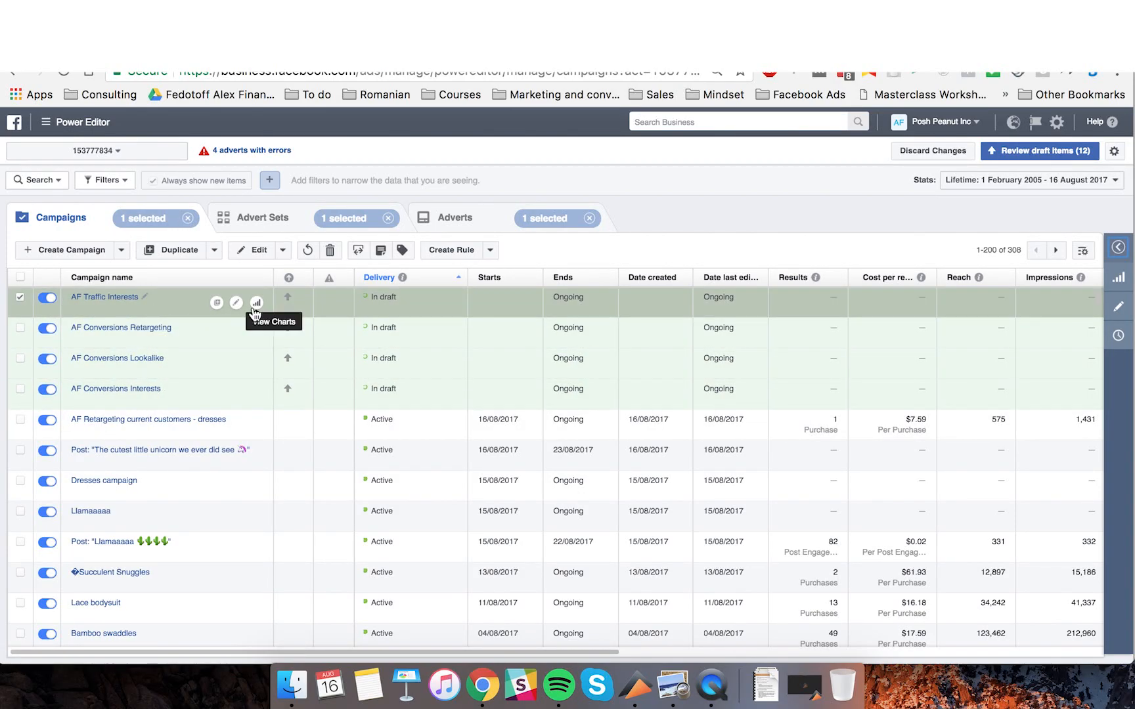
Make two duplicates of the AF Traffic Interests campaign and save them to draft.
{"action": "left_click", "coordinate": [219, 304]}
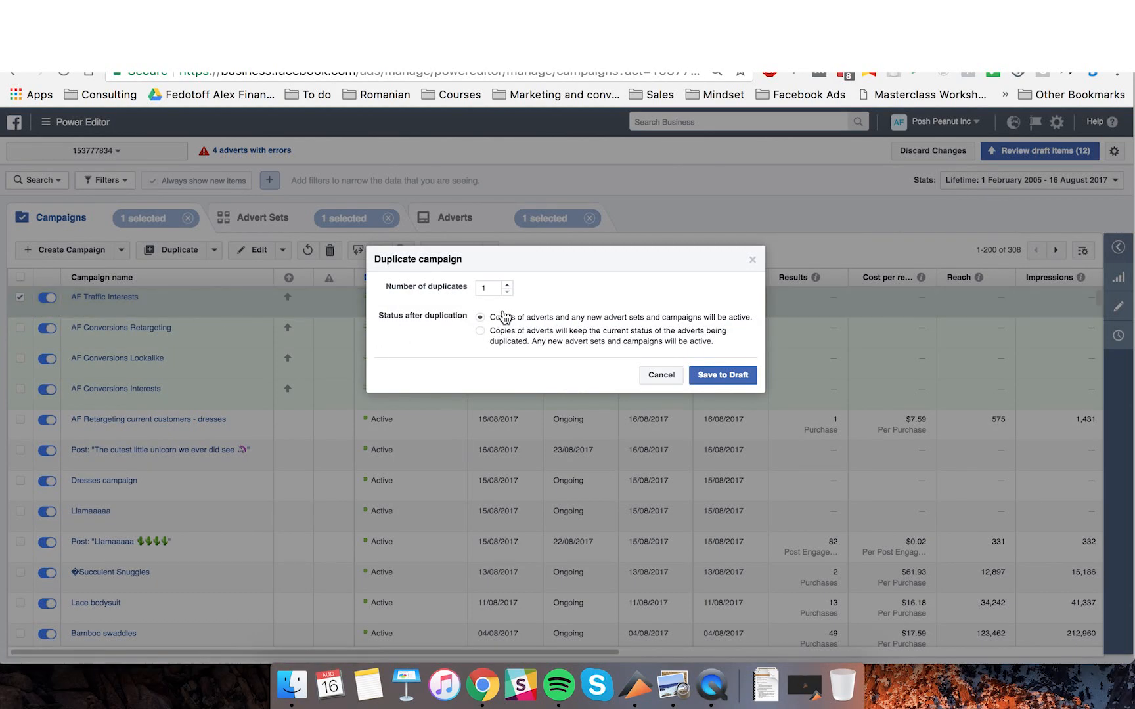
{"action": "left_click", "coordinate": [506, 285]}
{"action": "left_click", "coordinate": [506, 286]}
{"action": "left_click", "coordinate": [719, 375]}
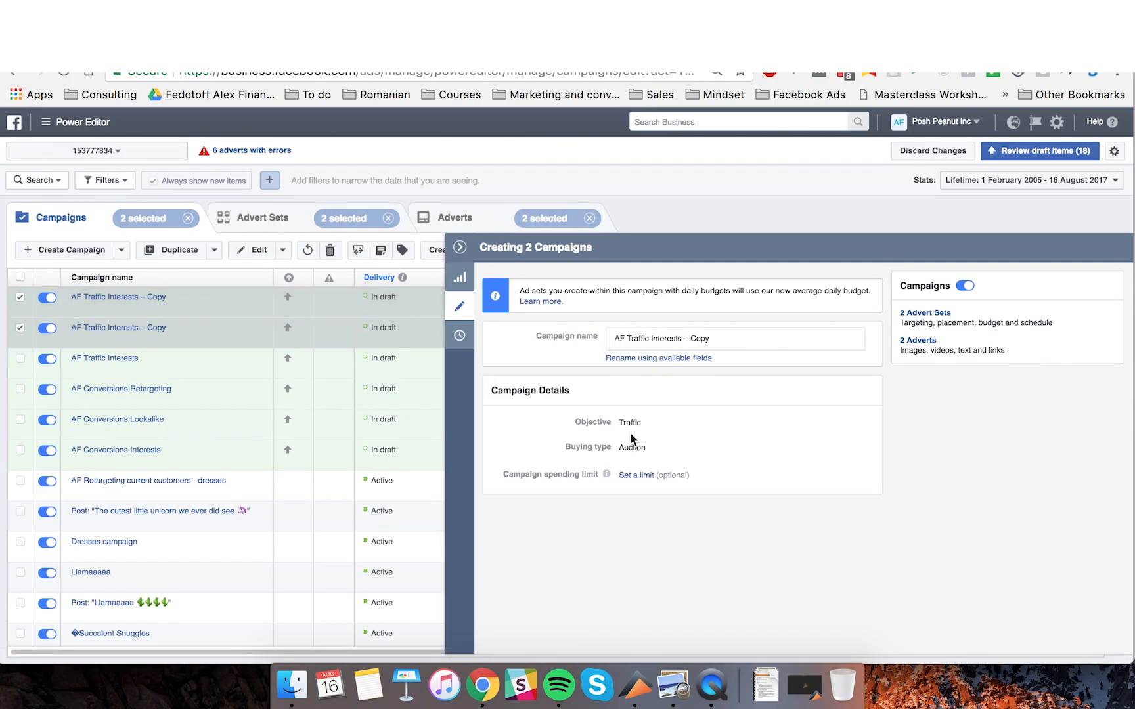
Rename both duplicated traffic campaigns as "AF Traffic Lookalike" and close their editing pane.
{"action": "left_click_drag", "start_coordinate": [652, 338], "coordinate": [722, 339]}
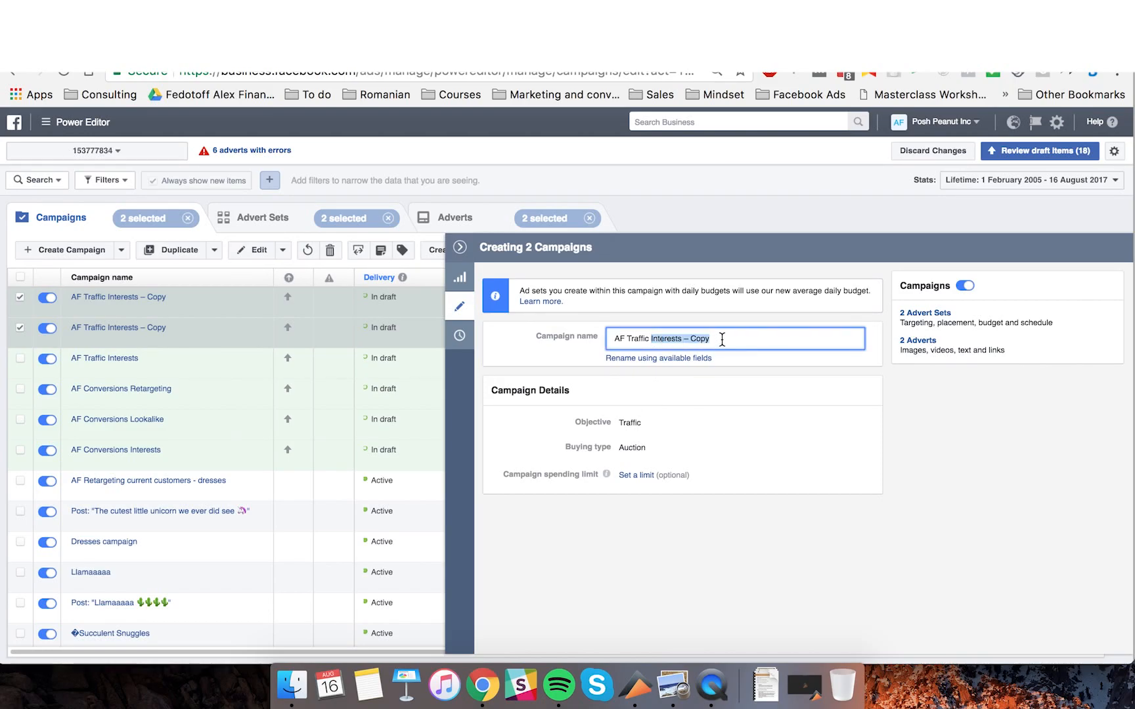
{"action": "type", "text": "Iookalike"}
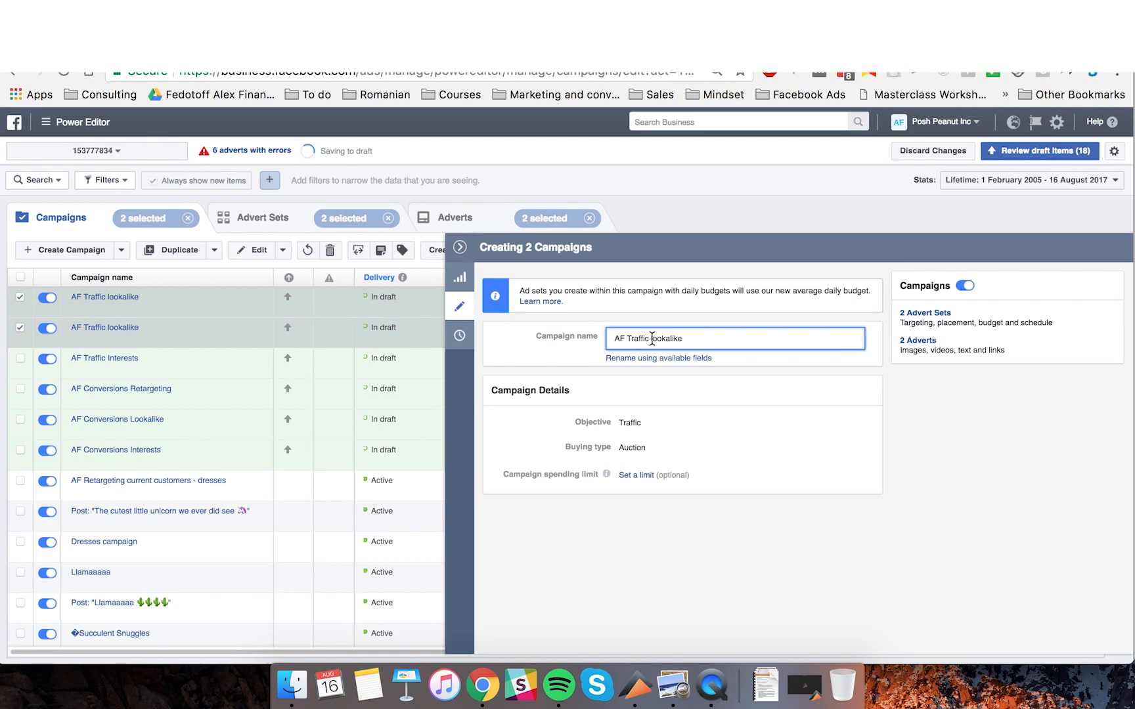
{"action": "key", "text": "BackSpace"}
{"action": "type", "text": "L"}
{"action": "left_click", "coordinate": [460, 247]}
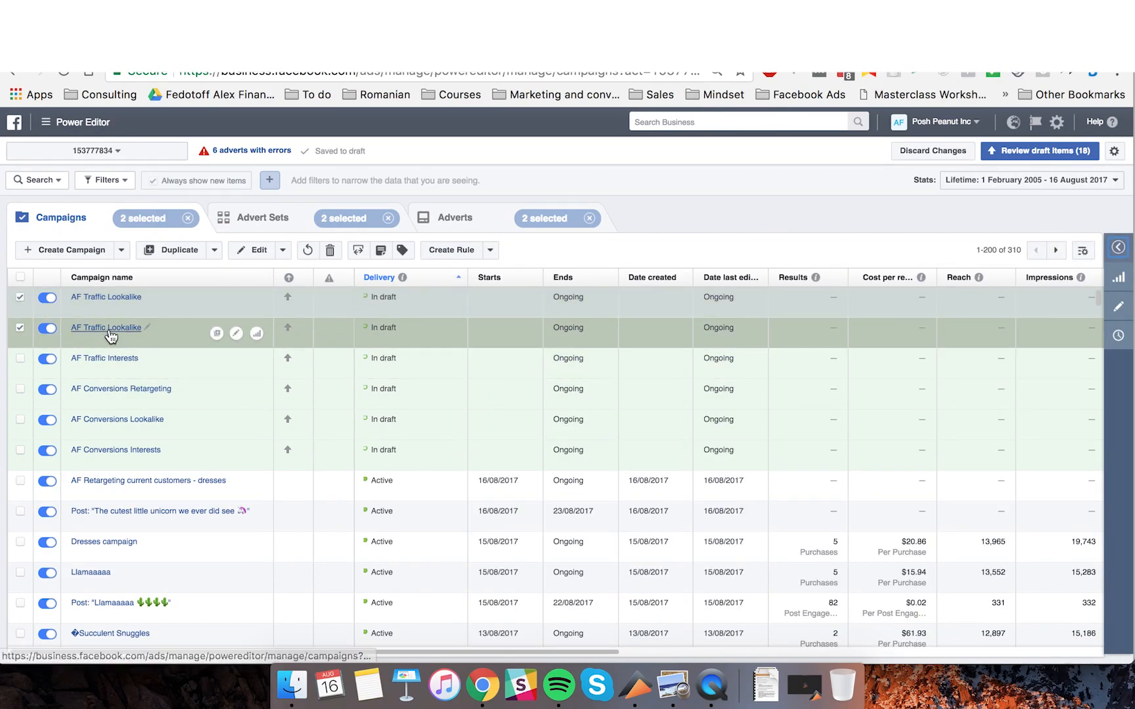
Rename only the first AF Traffic Lookalike campaign in the list as "AF Traffic Retargeting" and leave no campaign selected.
{"action": "left_click", "coordinate": [21, 301]}
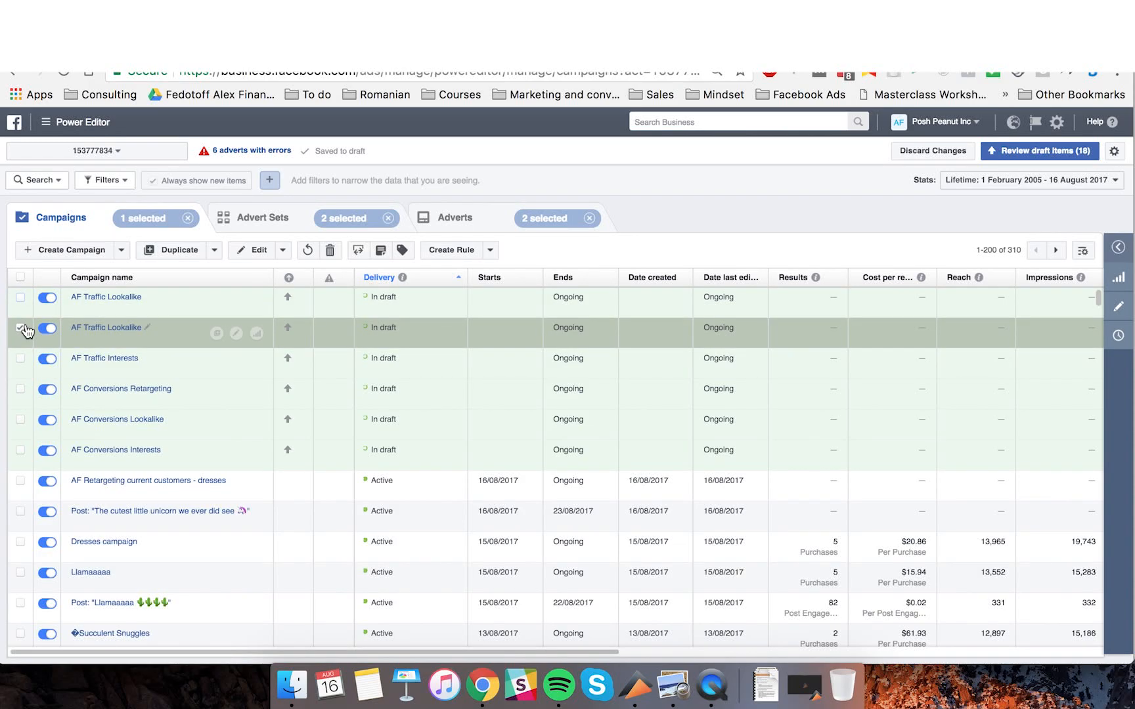
{"action": "left_click", "coordinate": [20, 328]}
{"action": "left_click", "coordinate": [21, 304]}
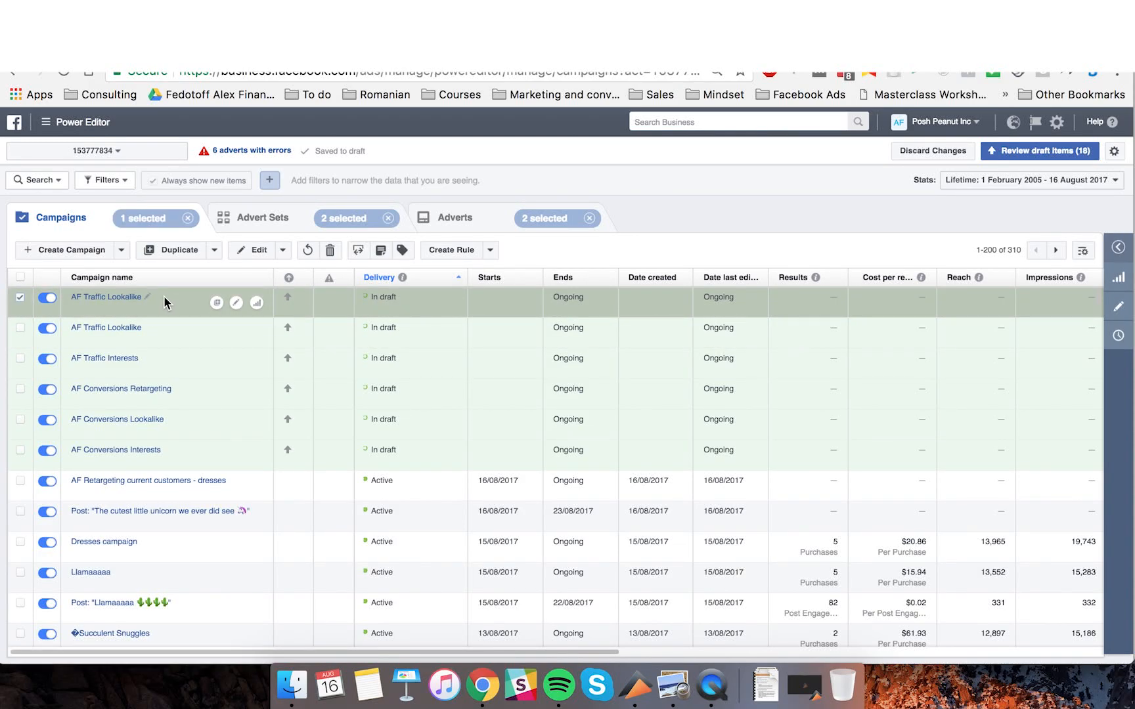
{"action": "left_click", "coordinate": [146, 298]}
{"action": "left_click_drag", "start_coordinate": [144, 299], "coordinate": [109, 302]}
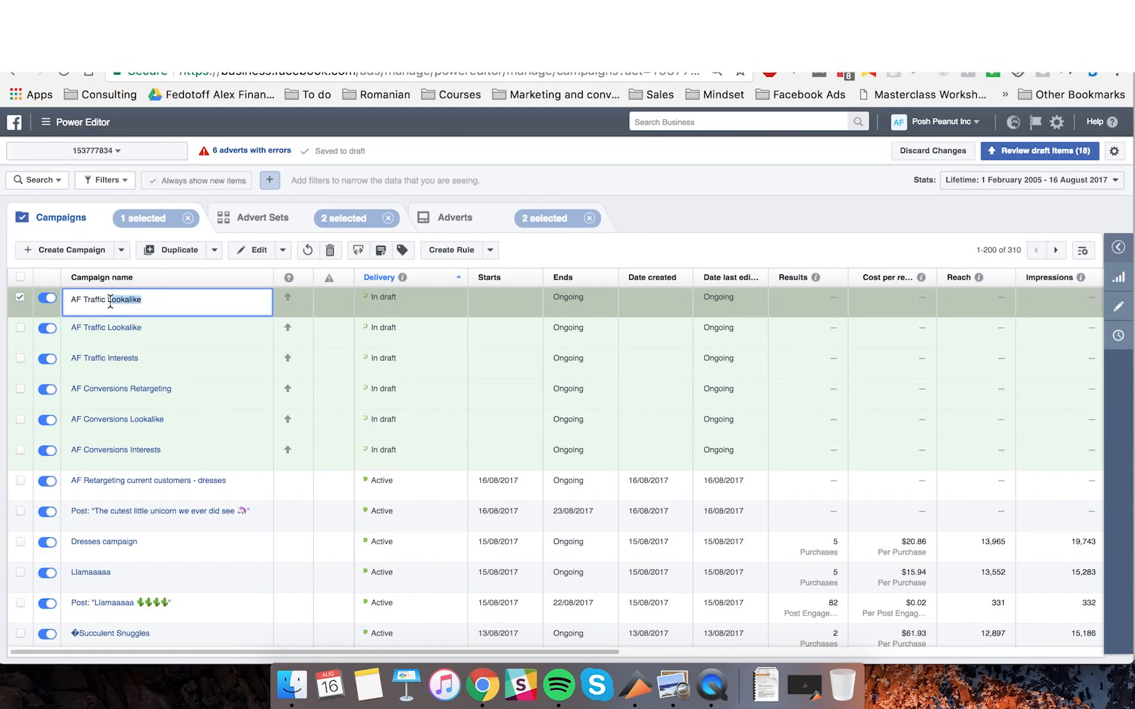
{"action": "type", "text": "Retargeting"}
{"action": "key", "text": "Return"}
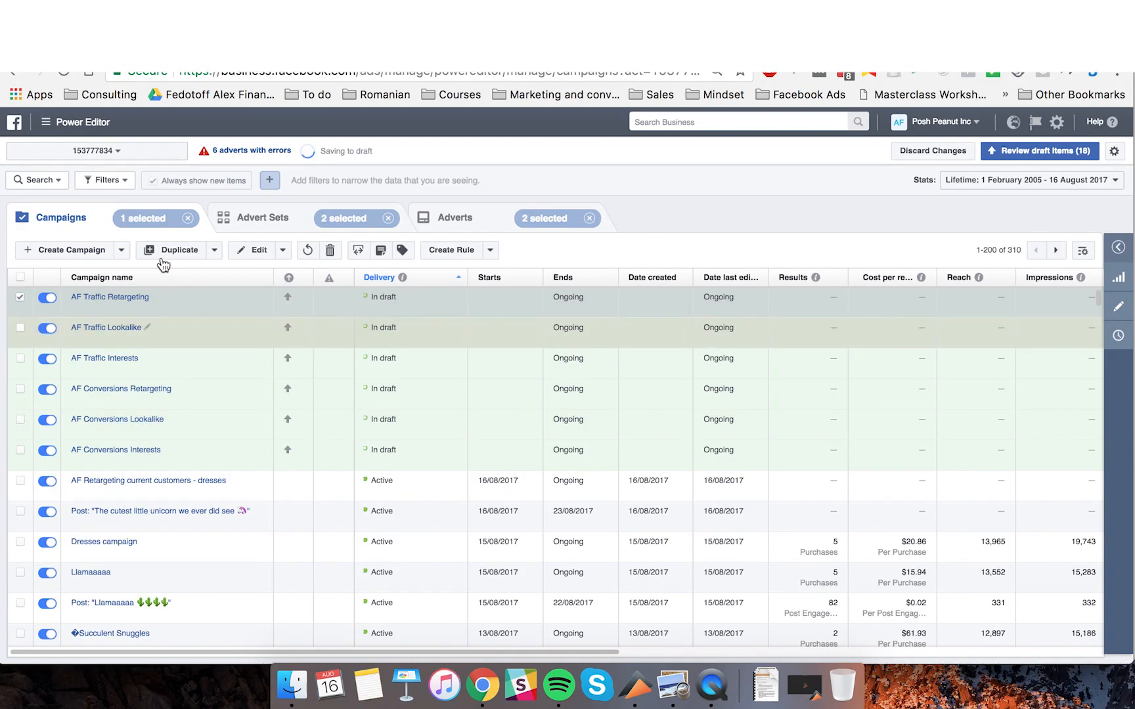
{"action": "left_click", "coordinate": [20, 297]}
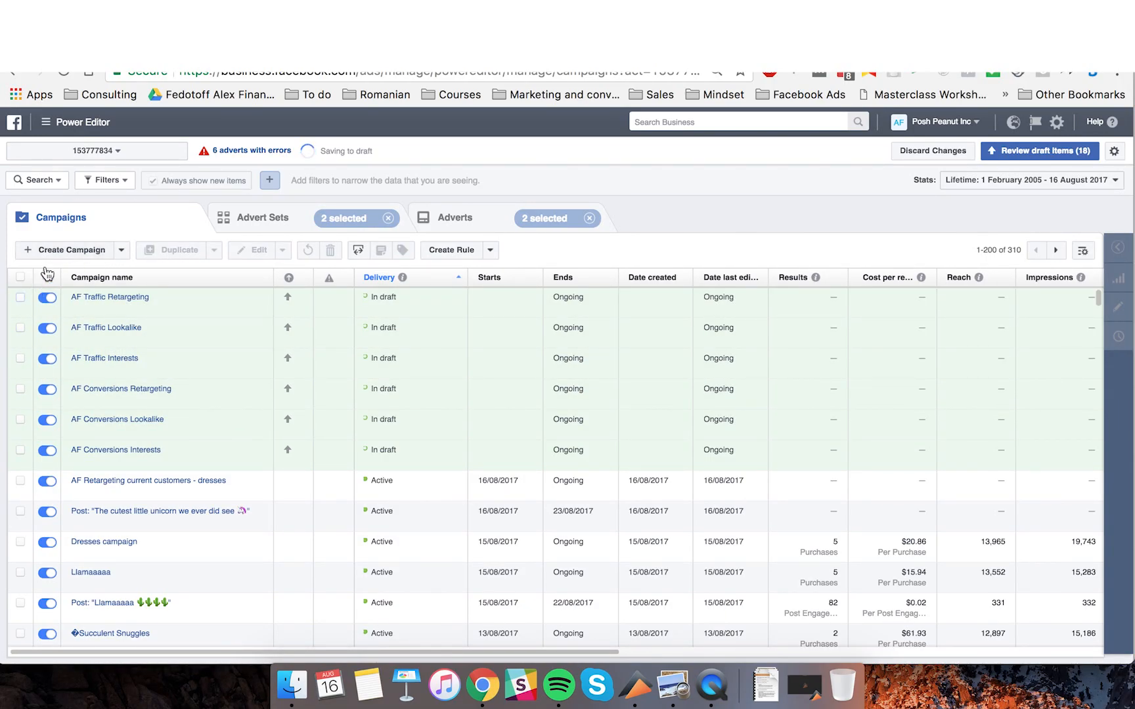
Create an auction campaign named "AF Engagement Lookalike" with the Post Engagement objective and save it to draft.
{"action": "left_click", "coordinate": [63, 251]}
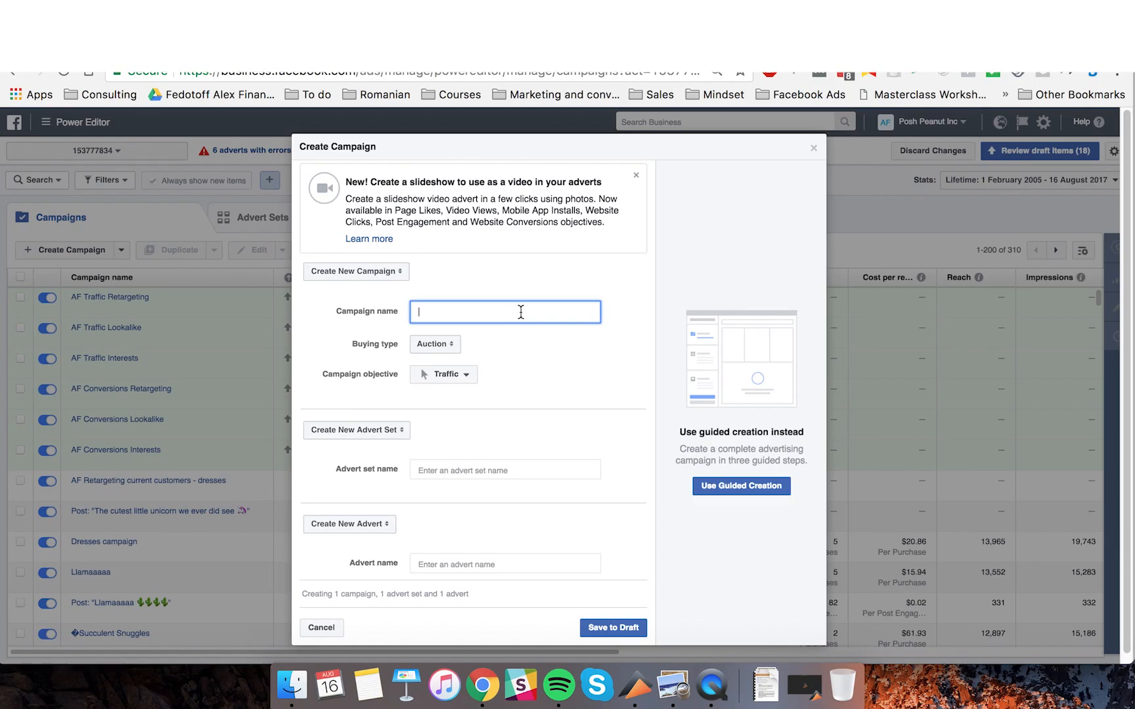
{"action": "type", "text": "AF Engagement"}
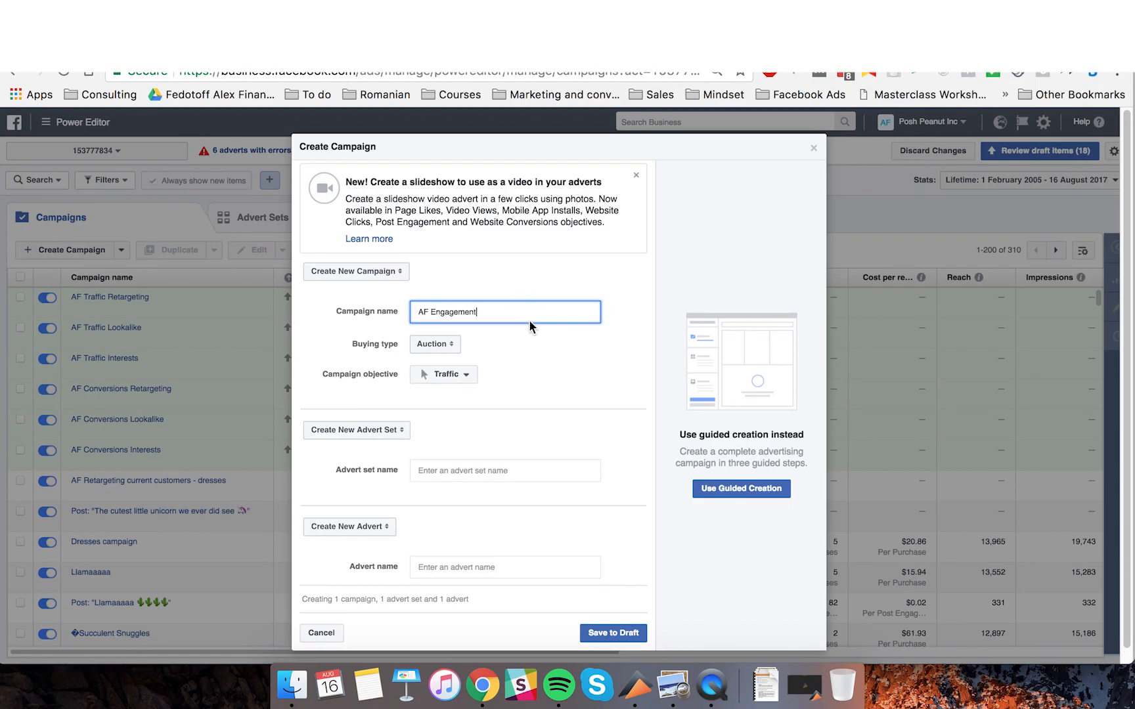
{"action": "left_click", "coordinate": [447, 373]}
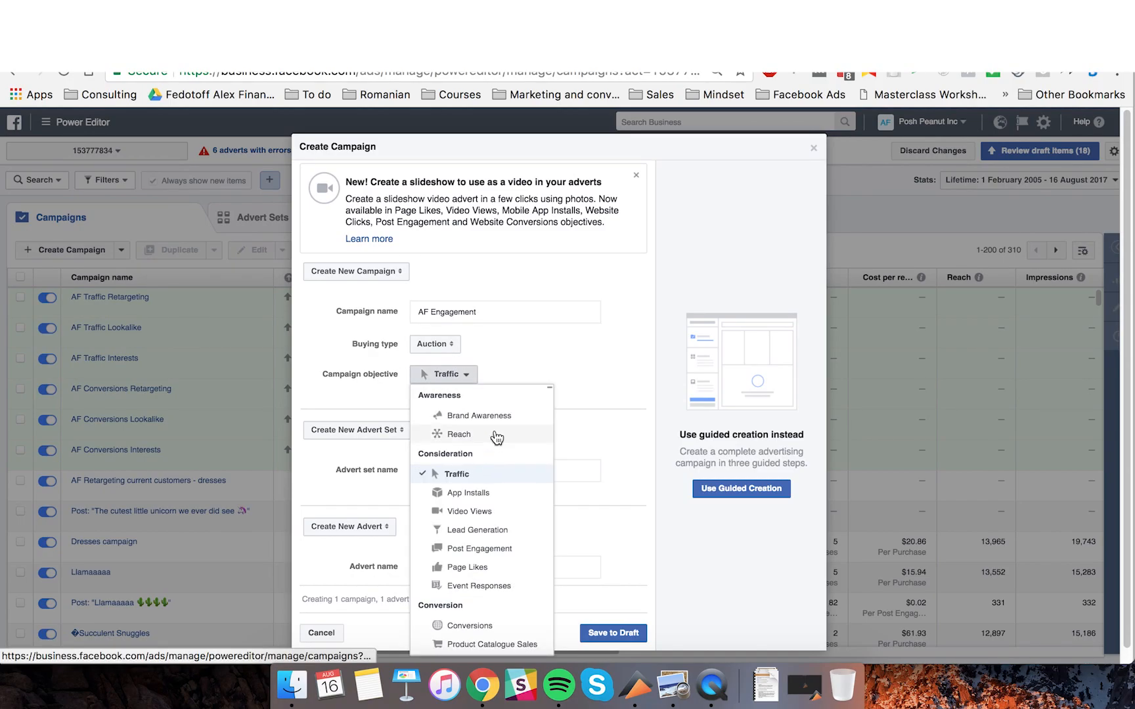
{"action": "left_click", "coordinate": [508, 552]}
{"action": "left_click", "coordinate": [507, 314]}
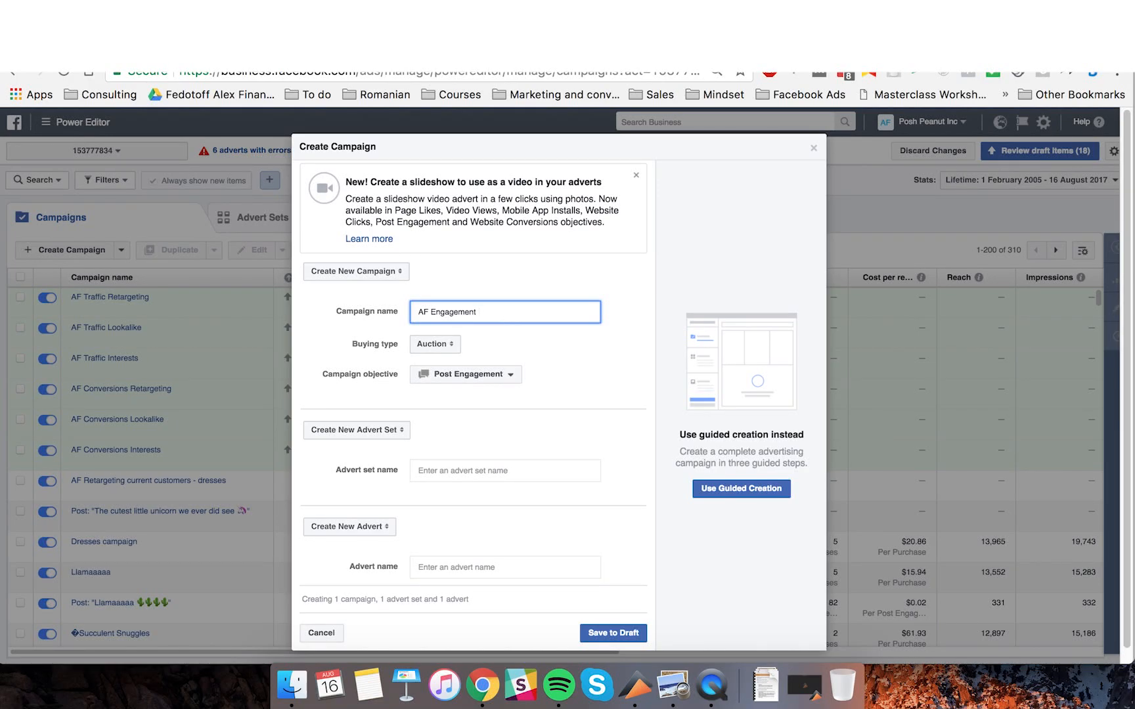
{"action": "type", "text": "Lookalike"}
{"action": "left_click", "coordinate": [605, 634]}
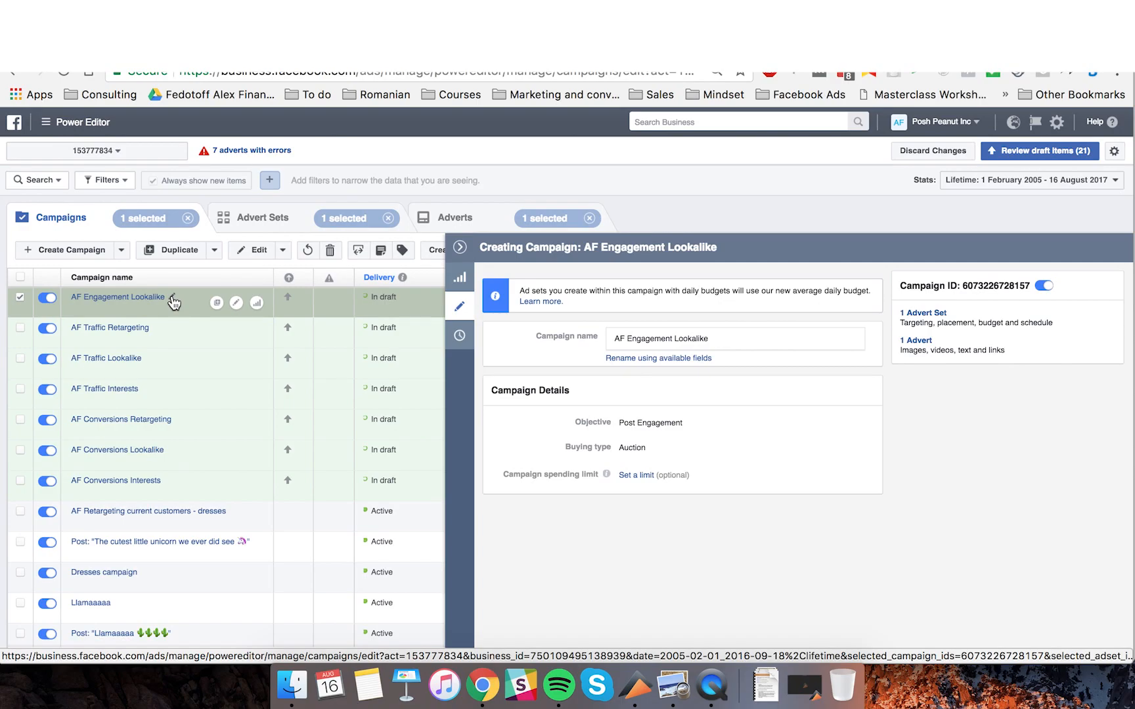
Make two draft duplicates of AF Engagement Lookalike and rename the second copy in the list as "AF Engagement Interests".
{"action": "left_click", "coordinate": [218, 303]}
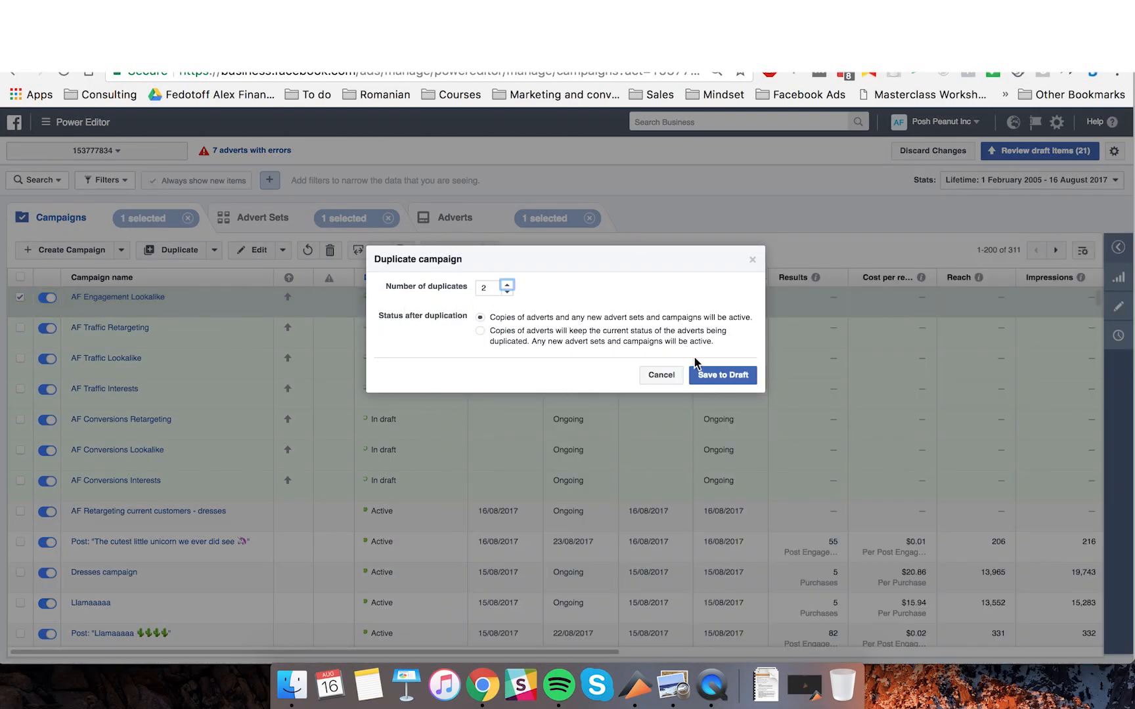
{"action": "left_click", "coordinate": [716, 375]}
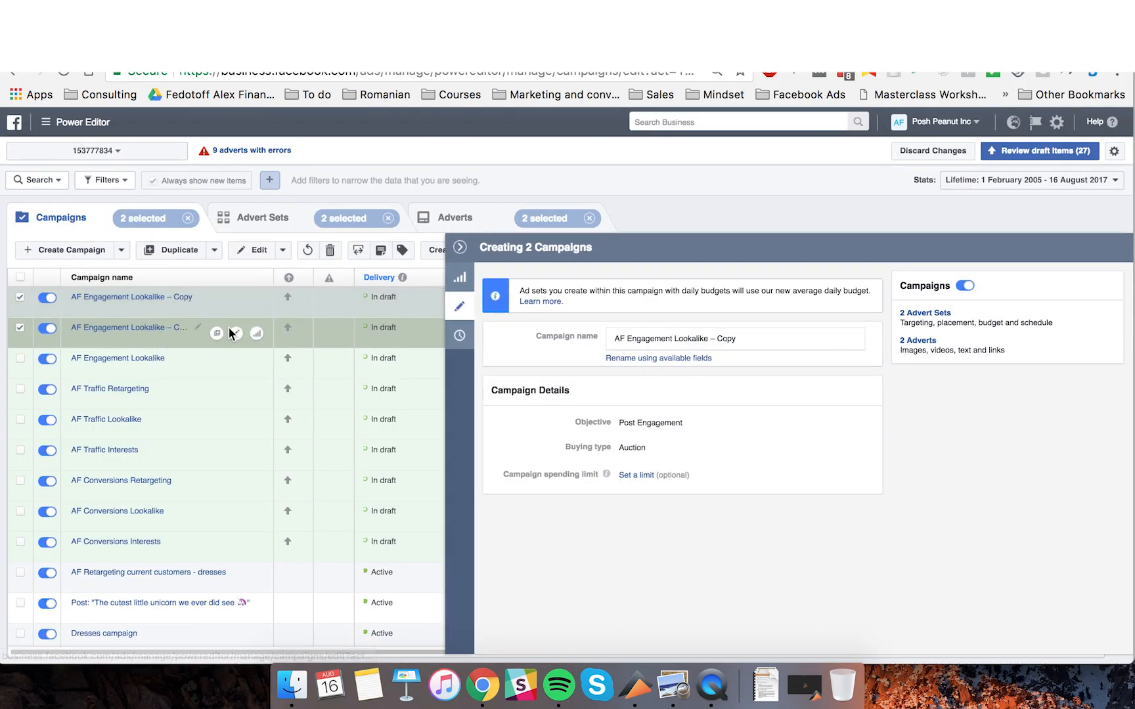
{"action": "left_click", "coordinate": [176, 332]}
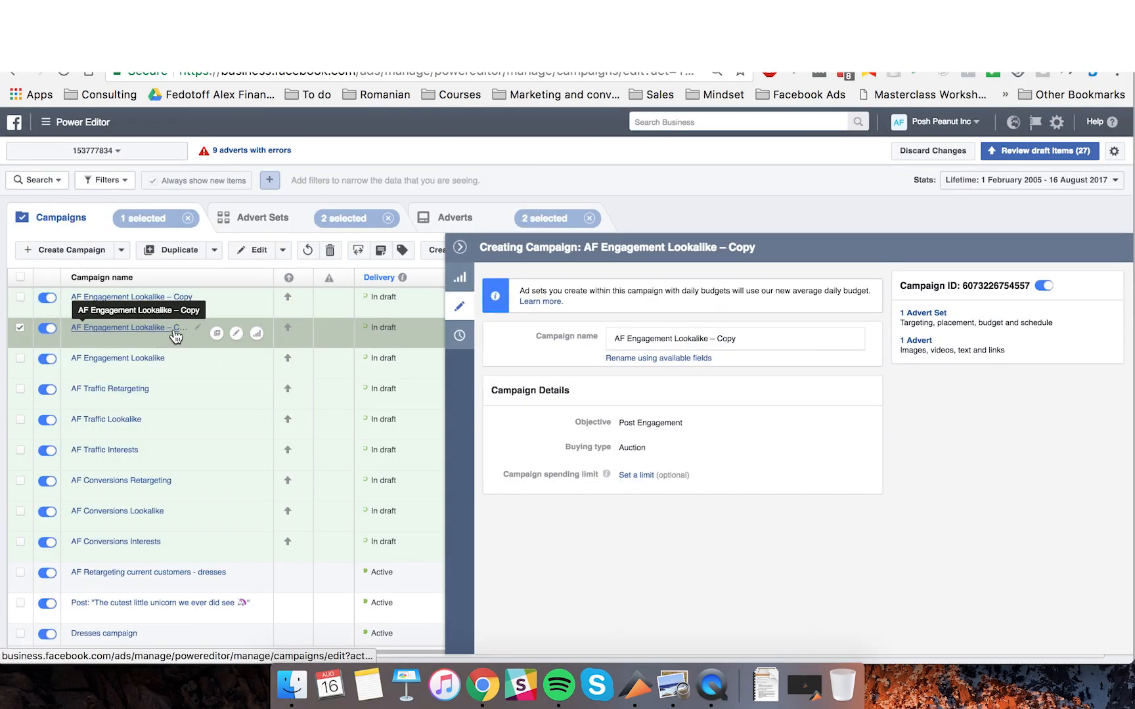
{"action": "left_click", "coordinate": [195, 326]}
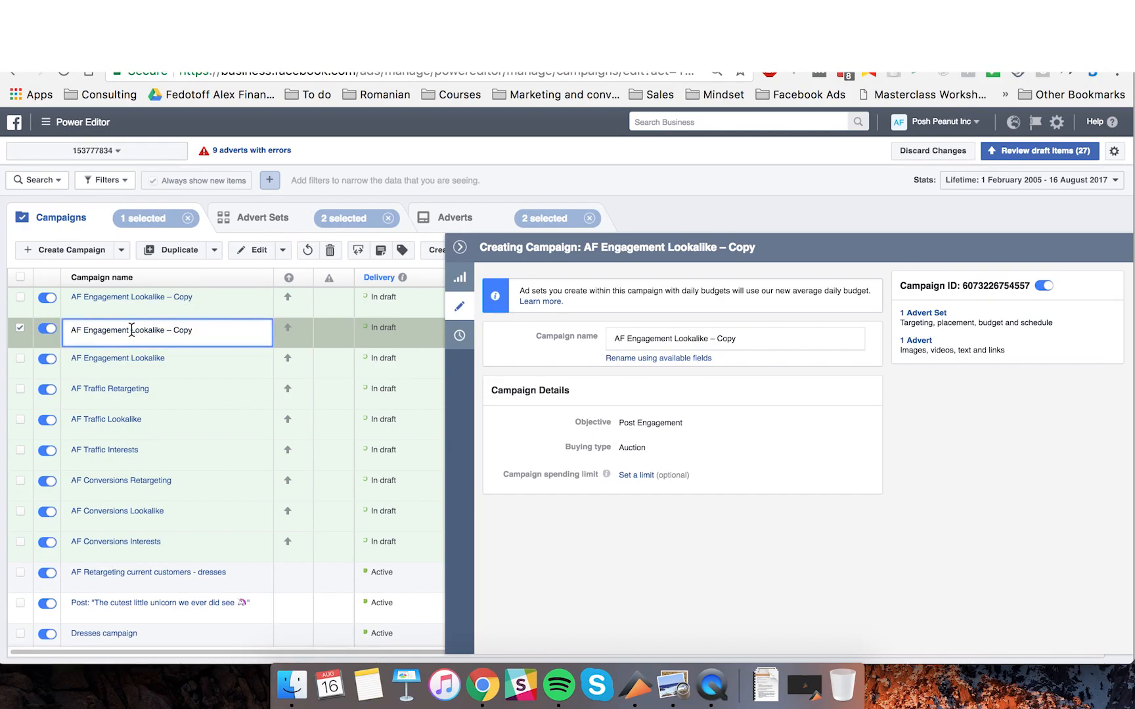
{"action": "left_click_drag", "start_coordinate": [131, 330], "coordinate": [230, 342]}
{"action": "type", "text": "Interests"}
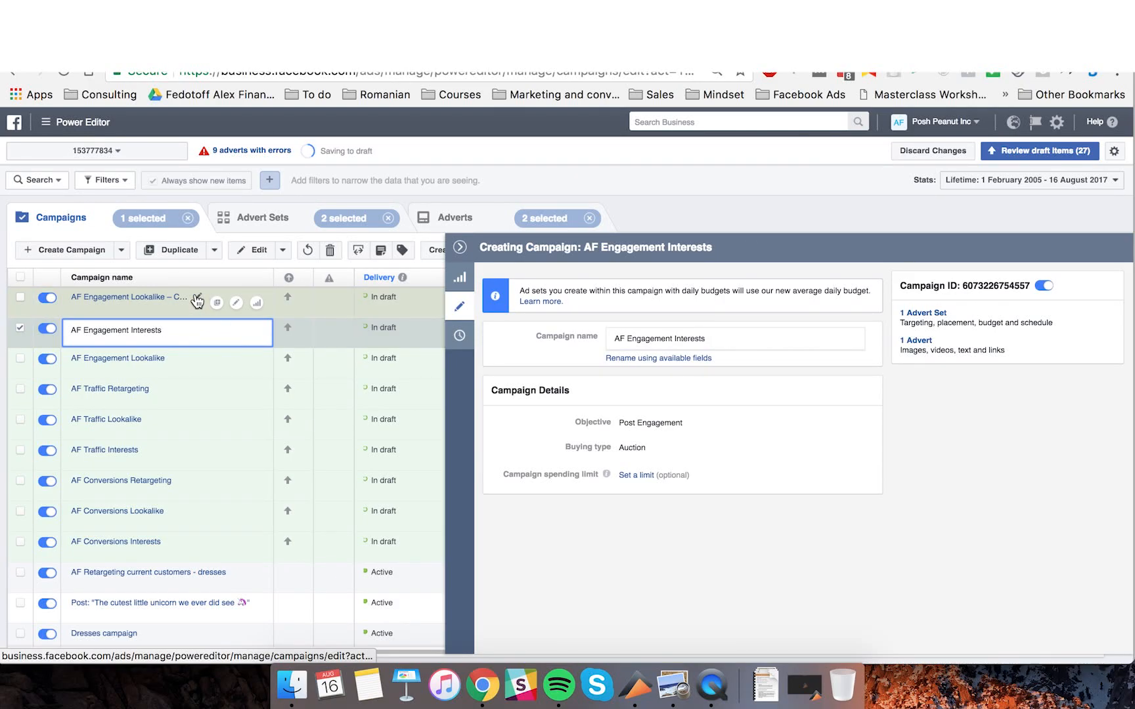
Rename the remaining AF Engagement Lookalike copy as "AF Engagement Retargeting" and close the editing pane.
{"action": "left_click", "coordinate": [193, 299]}
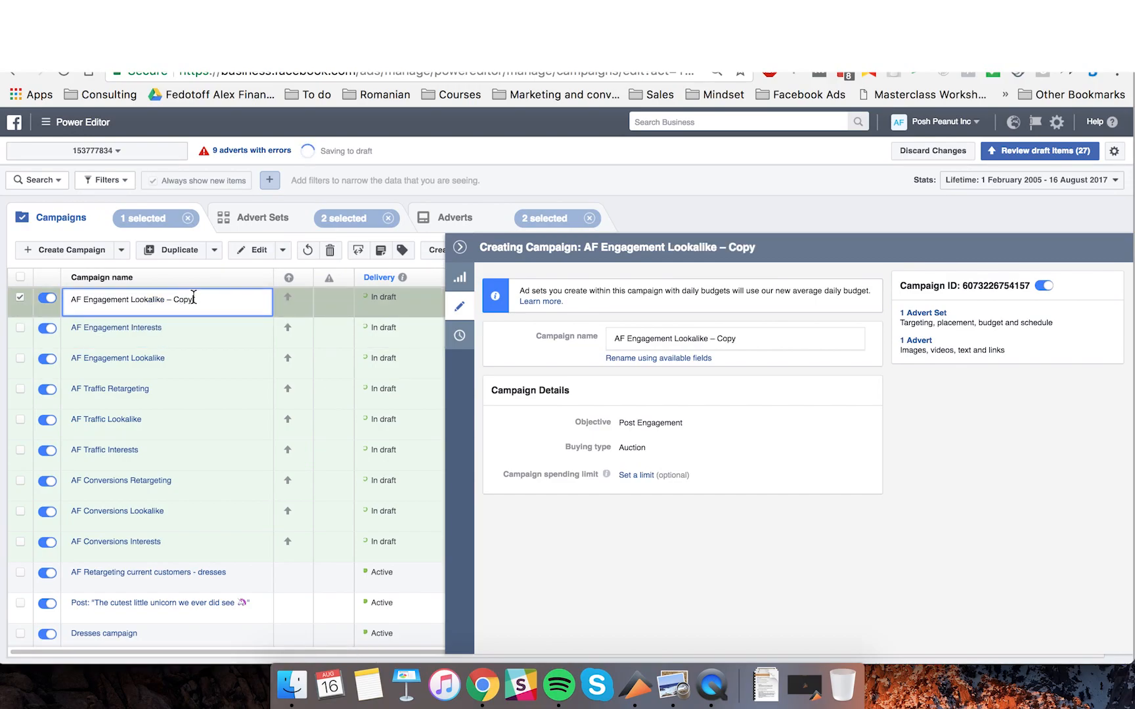
{"action": "left_click", "coordinate": [131, 302], "text": "shift"}
{"action": "type", "text": "Retargeting"}
{"action": "key", "text": "Return"}
{"action": "left_click", "coordinate": [459, 246]}
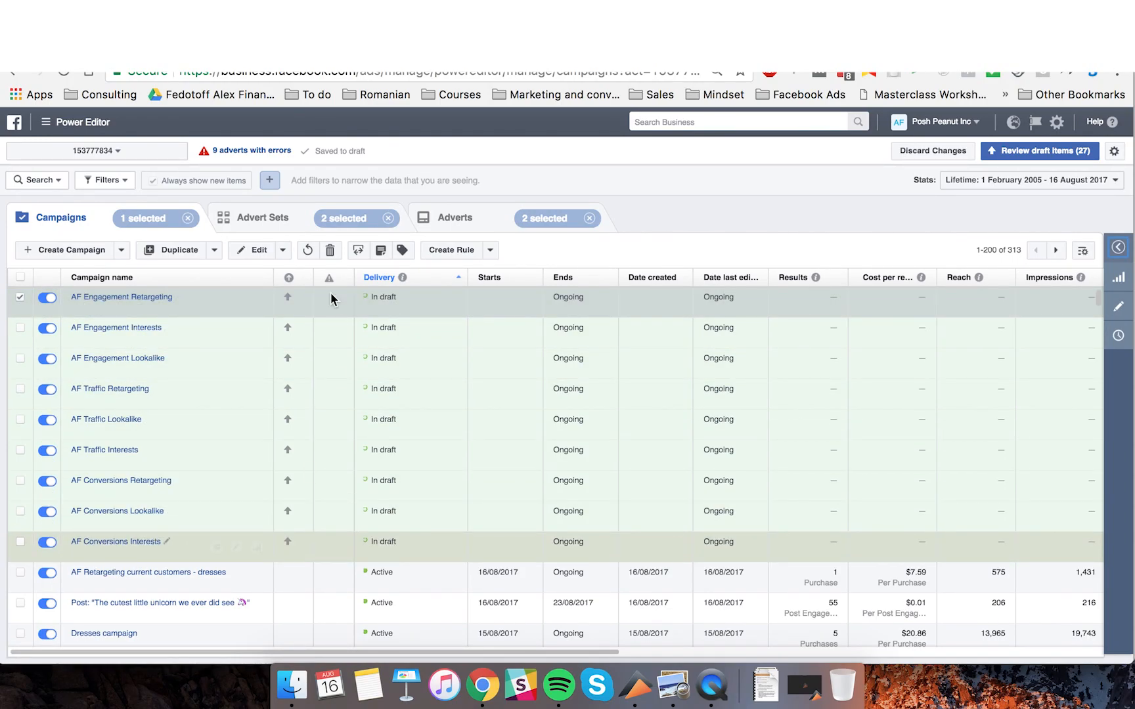
Highlight Step 1 of the ad campaign setup checklist in Preview, return to Chrome and deselect the AF Engagement Retargeting campaign.
{"action": "left_click", "coordinate": [673, 685]}
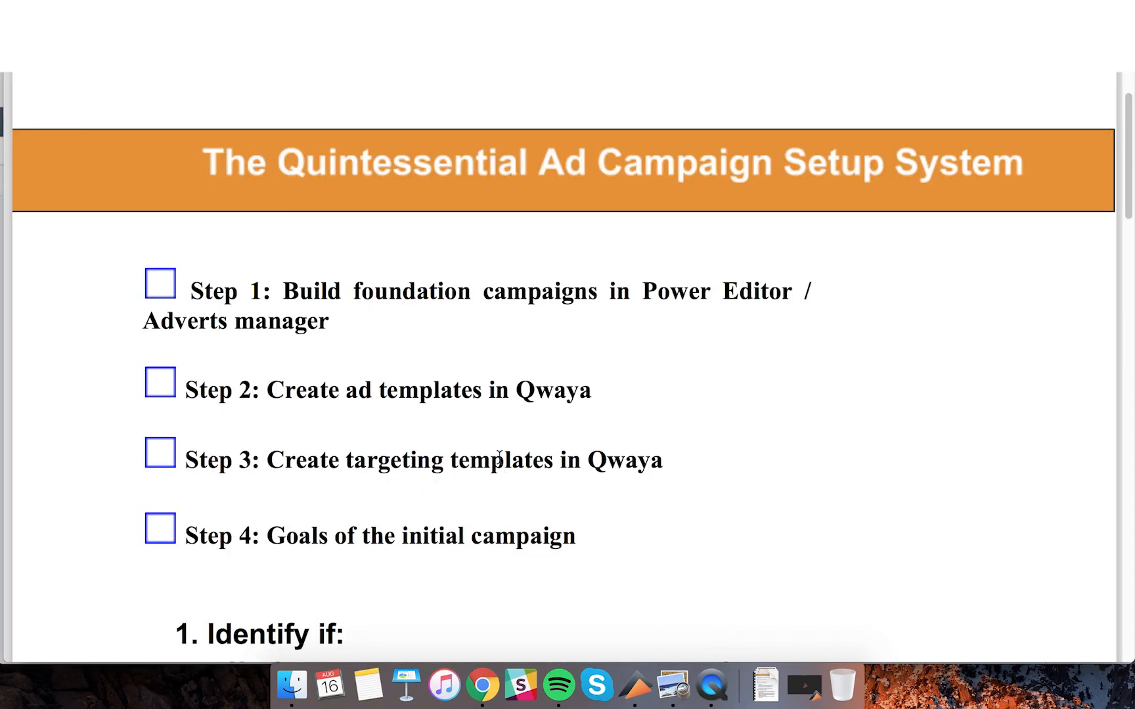
{"action": "left_click_drag", "start_coordinate": [345, 322], "coordinate": [282, 280]}
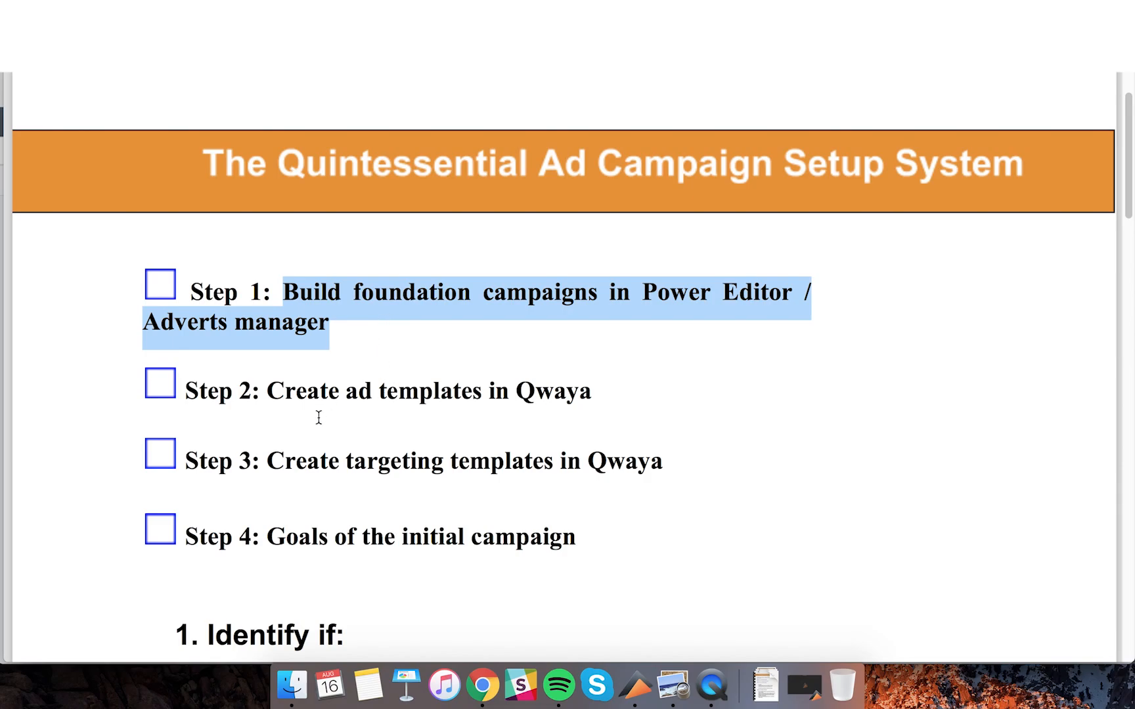
{"action": "left_click", "coordinate": [483, 687]}
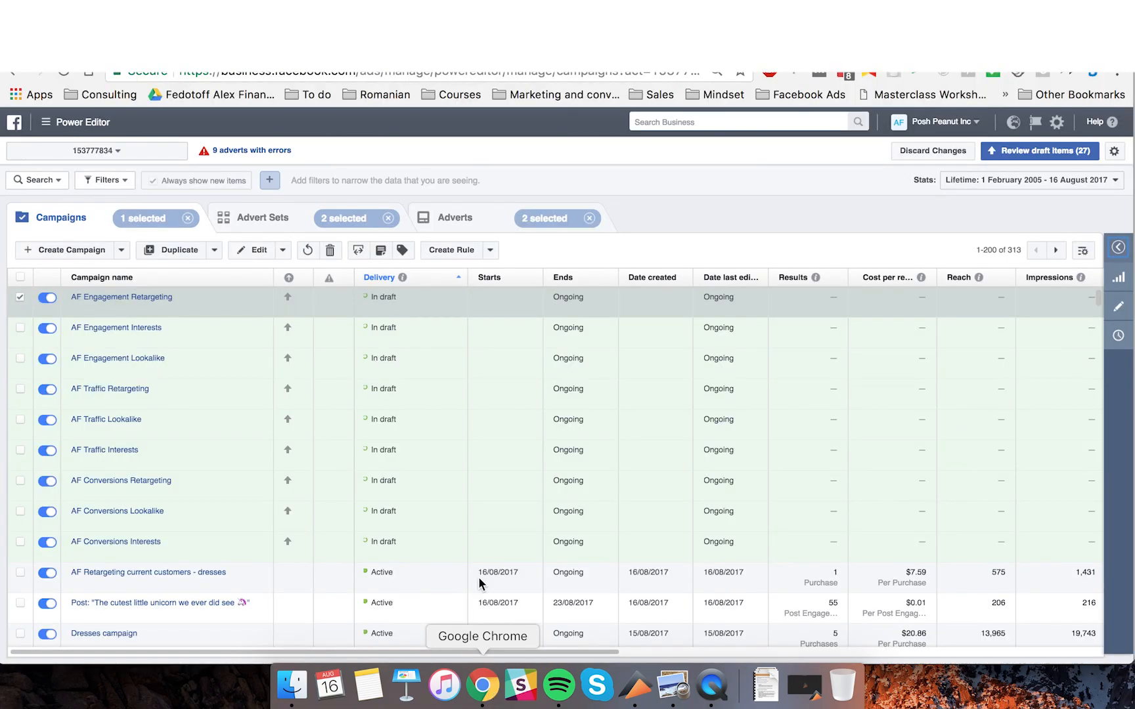
{"action": "left_click", "coordinate": [21, 299]}
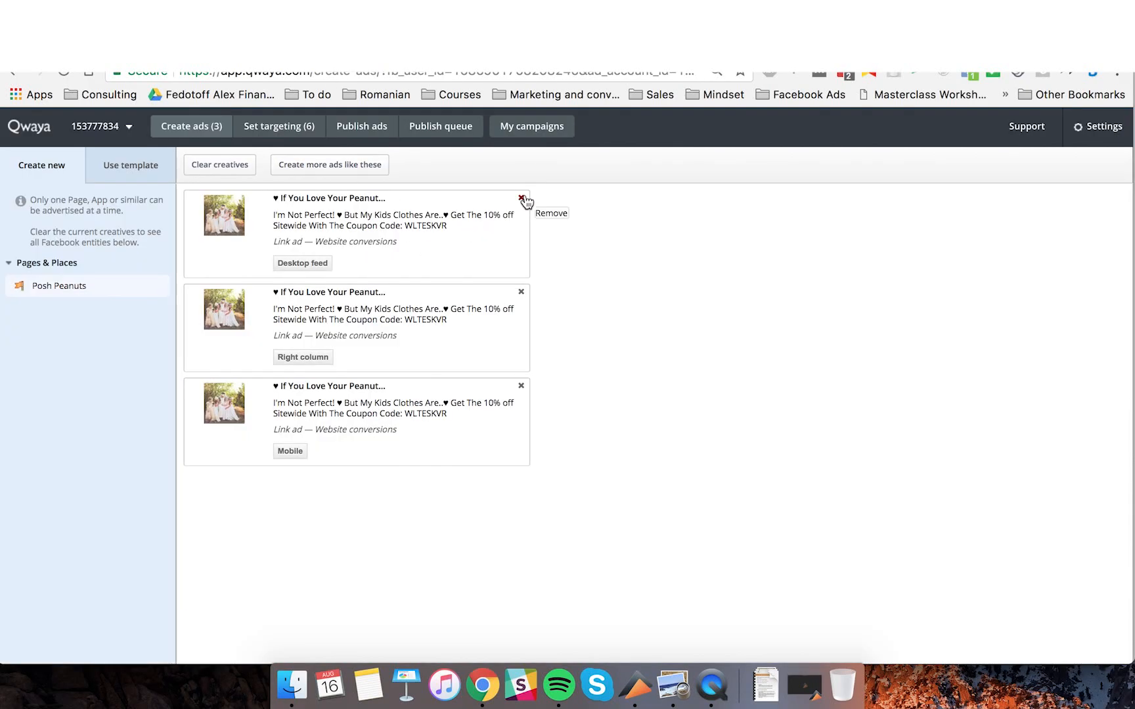
Switch to Qwaya, remove the three existing ad creatives and choose the Posh Peanuts page to advertise.
{"action": "left_click", "coordinate": [522, 198]}
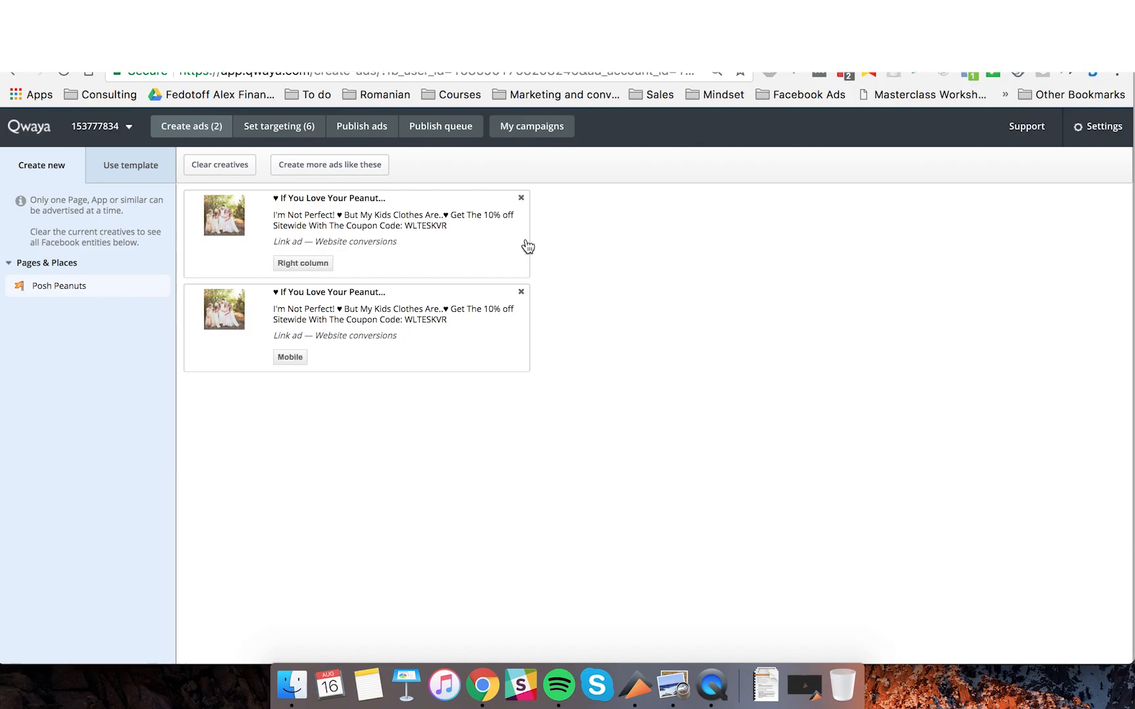
{"action": "left_click", "coordinate": [522, 197]}
{"action": "left_click", "coordinate": [522, 198]}
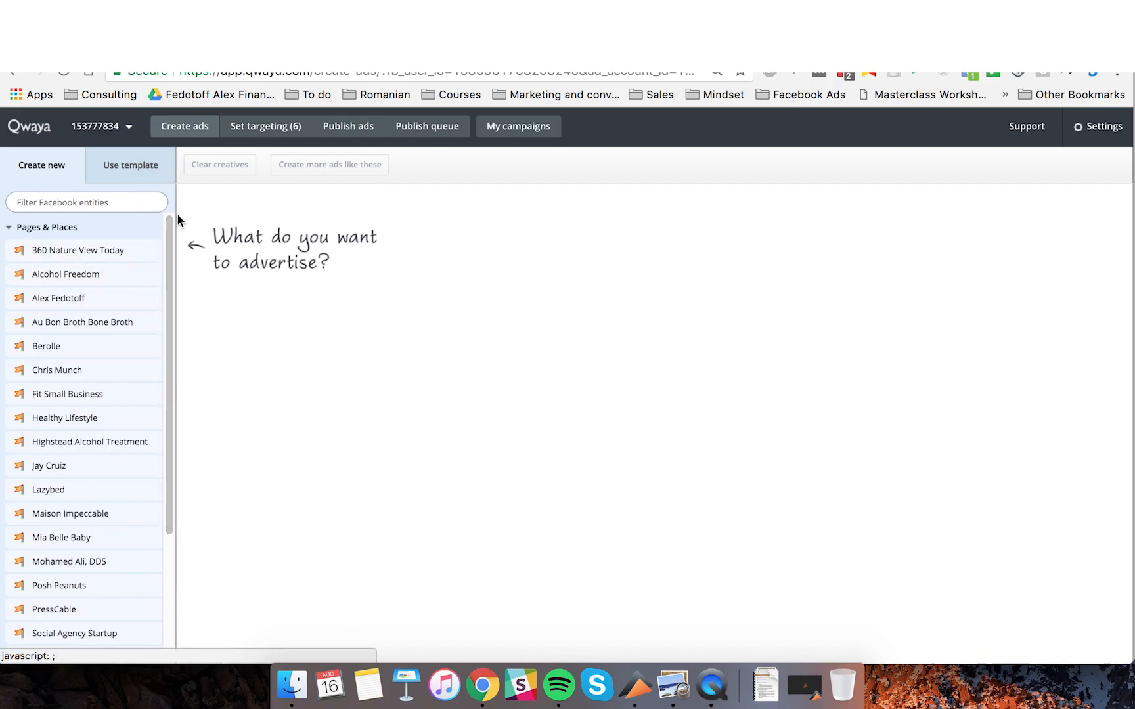
{"action": "left_click_drag", "start_coordinate": [170, 337], "coordinate": [167, 557]}
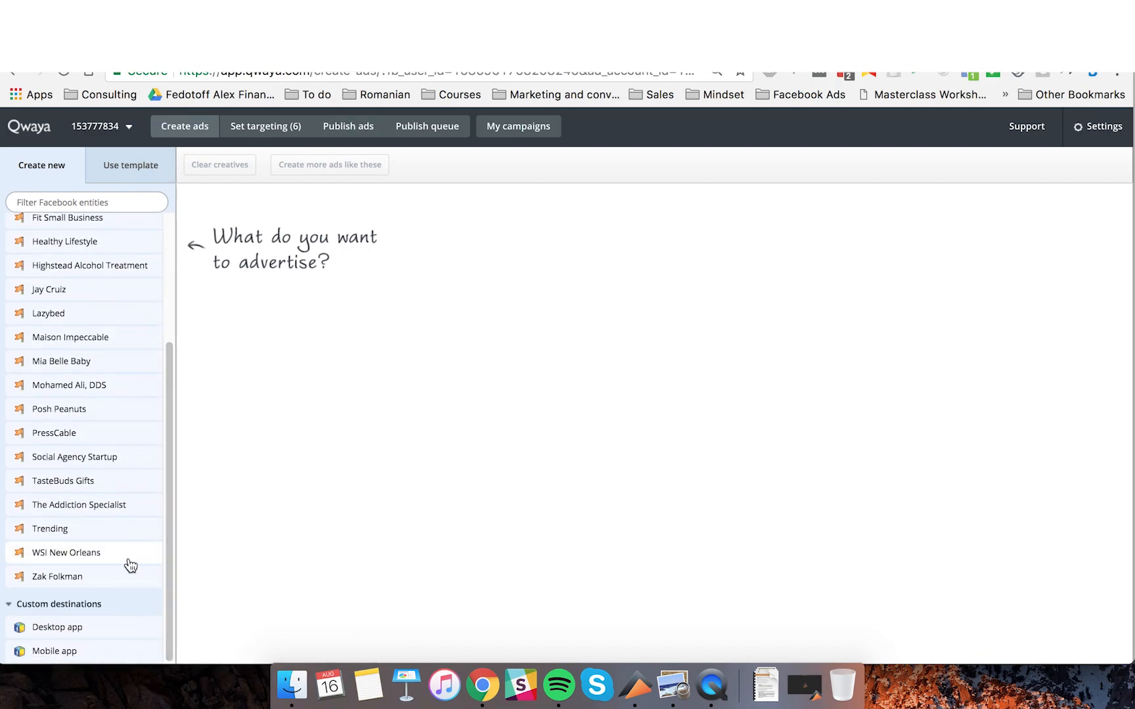
{"action": "left_click", "coordinate": [105, 418]}
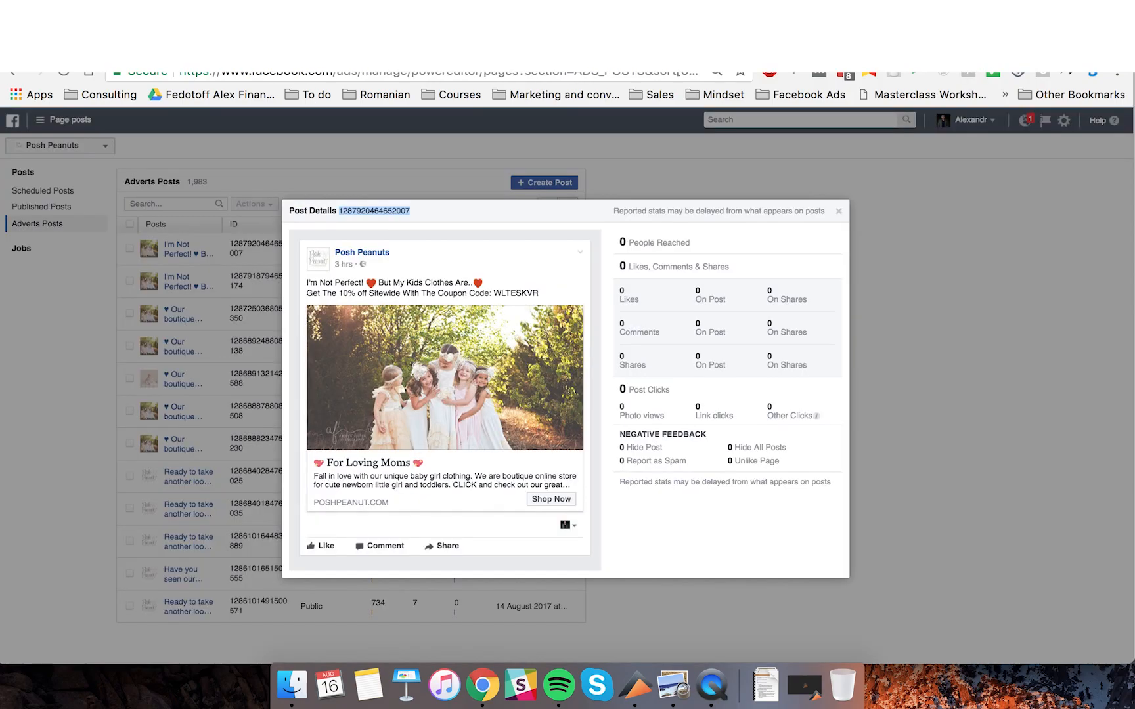
In Facebook Page posts, open the details of the newest Posh Peanuts advert post, select its post ID and close the details.
{"action": "left_click", "coordinate": [838, 213]}
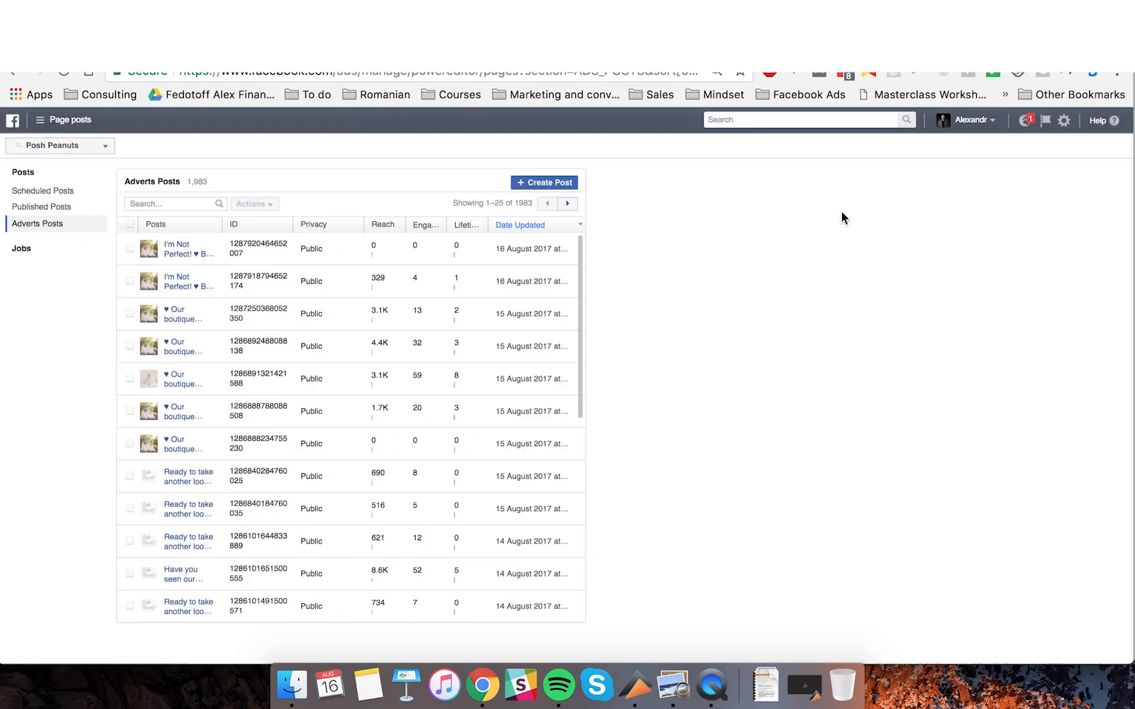
{"action": "left_click", "coordinate": [62, 125]}
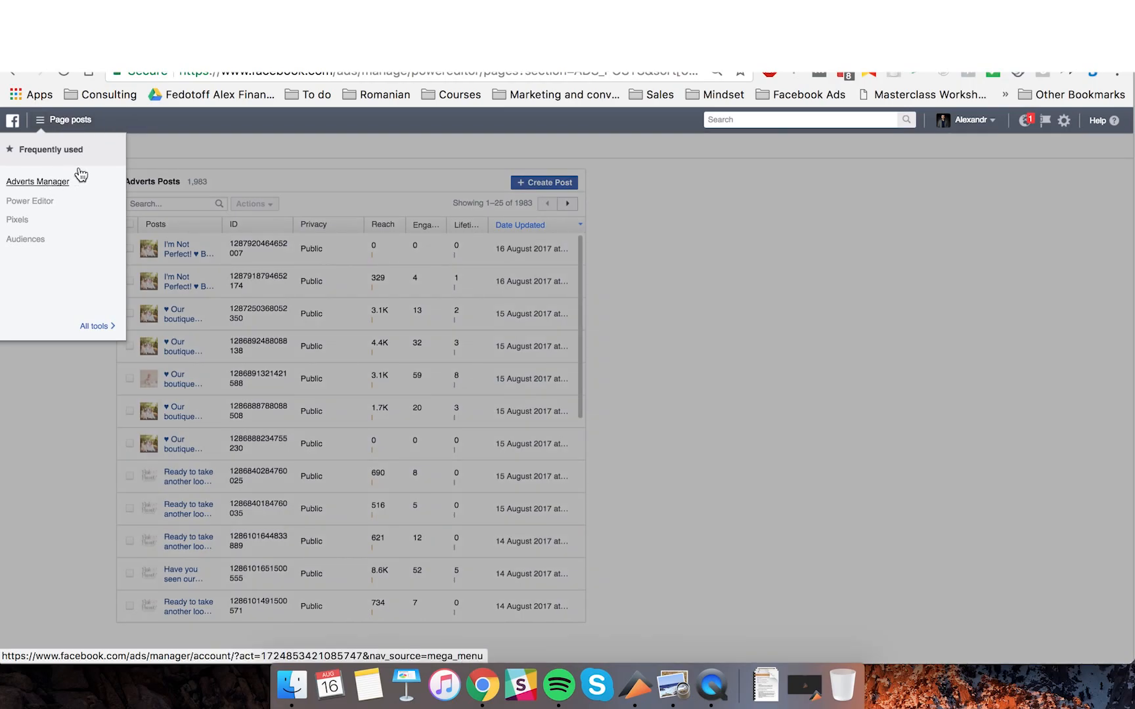
{"action": "left_click", "coordinate": [205, 159]}
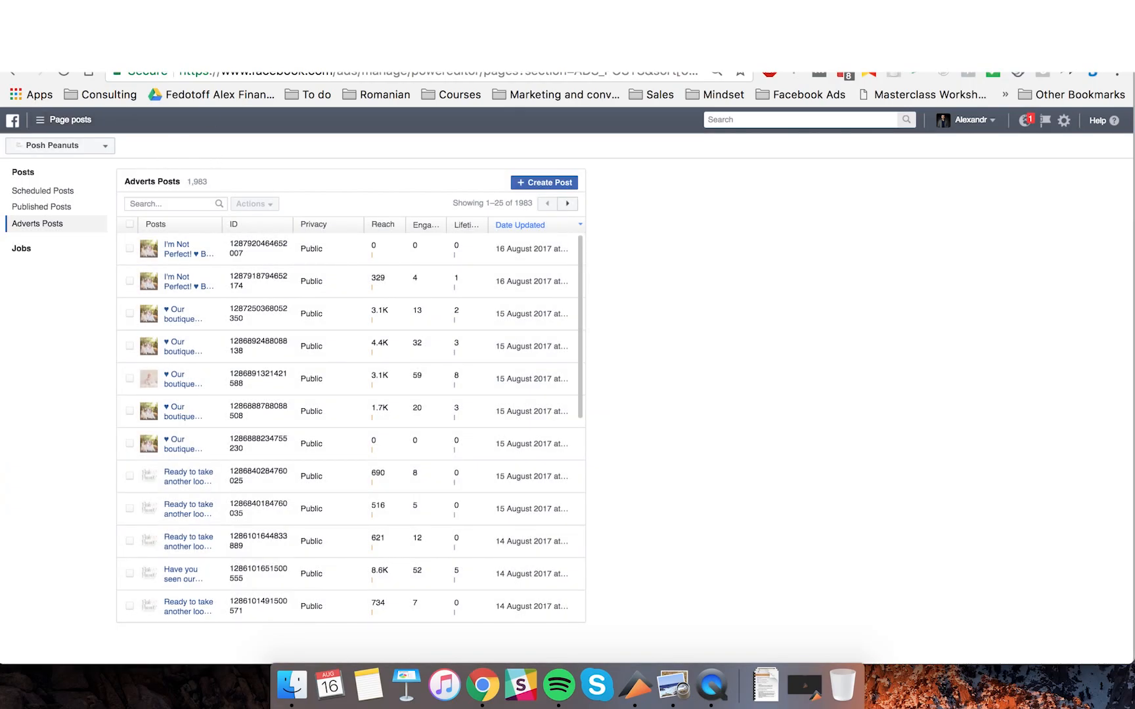
{"action": "left_click", "coordinate": [303, 261]}
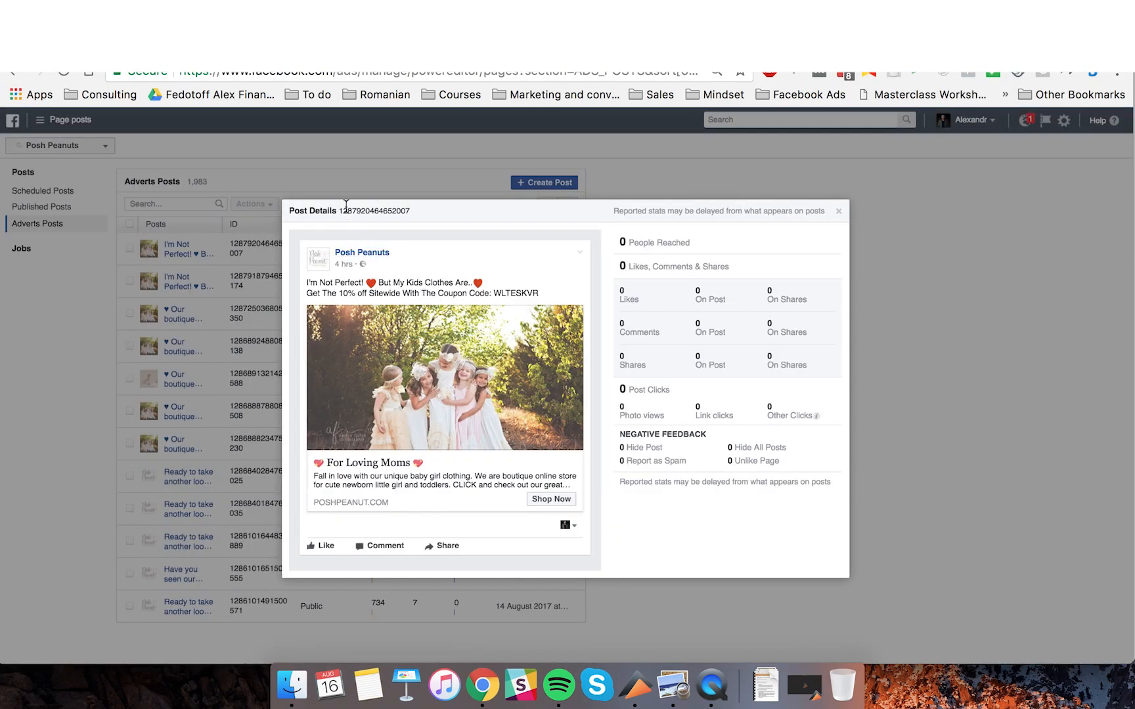
{"action": "left_click_drag", "start_coordinate": [338, 211], "coordinate": [444, 217]}
{"action": "left_click", "coordinate": [839, 211]}
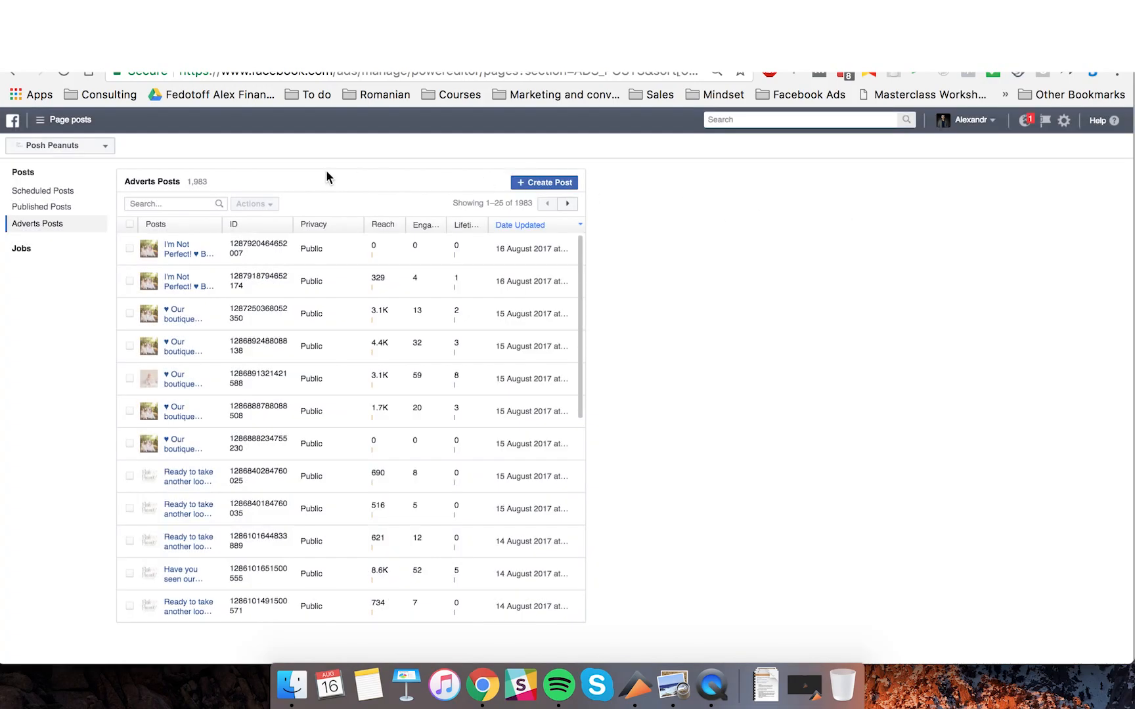
Open the details of the newest Posh Peanuts advert post and select its post ID.
{"action": "left_click", "coordinate": [201, 248]}
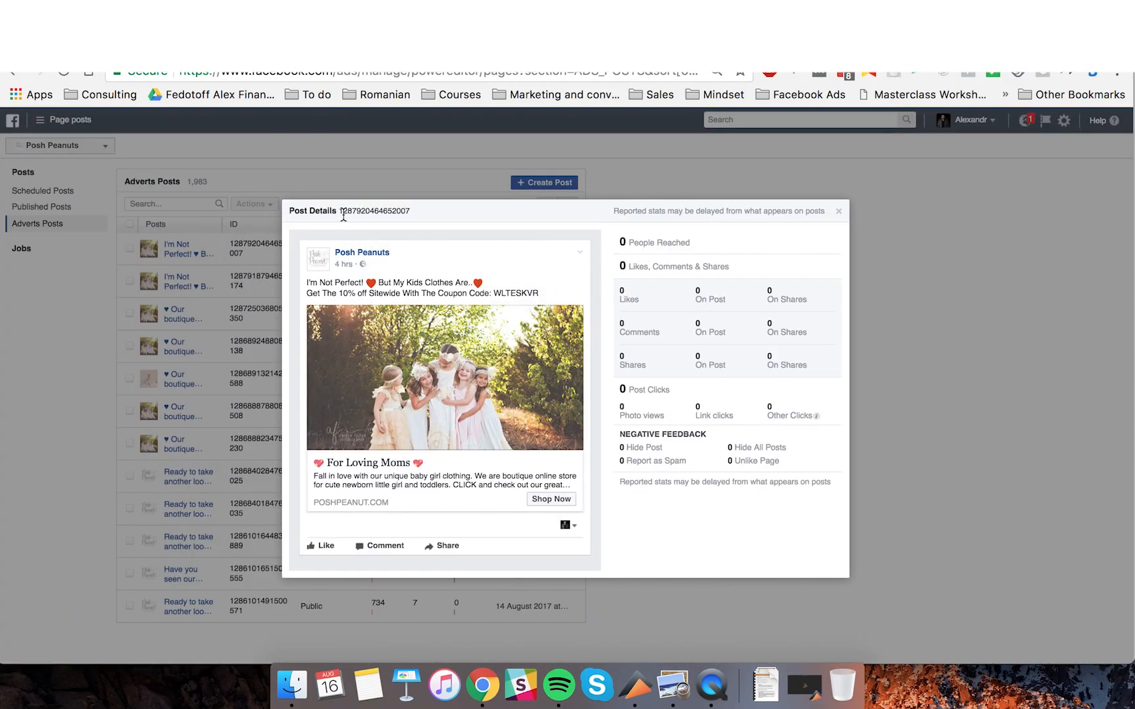
{"action": "left_click_drag", "start_coordinate": [338, 211], "coordinate": [473, 210]}
Switch to the Targeting template spreadsheet and examine the competitor ads collected in the Competitive research template sheet.
{"action": "key", "text": "ctrl+Tab"}
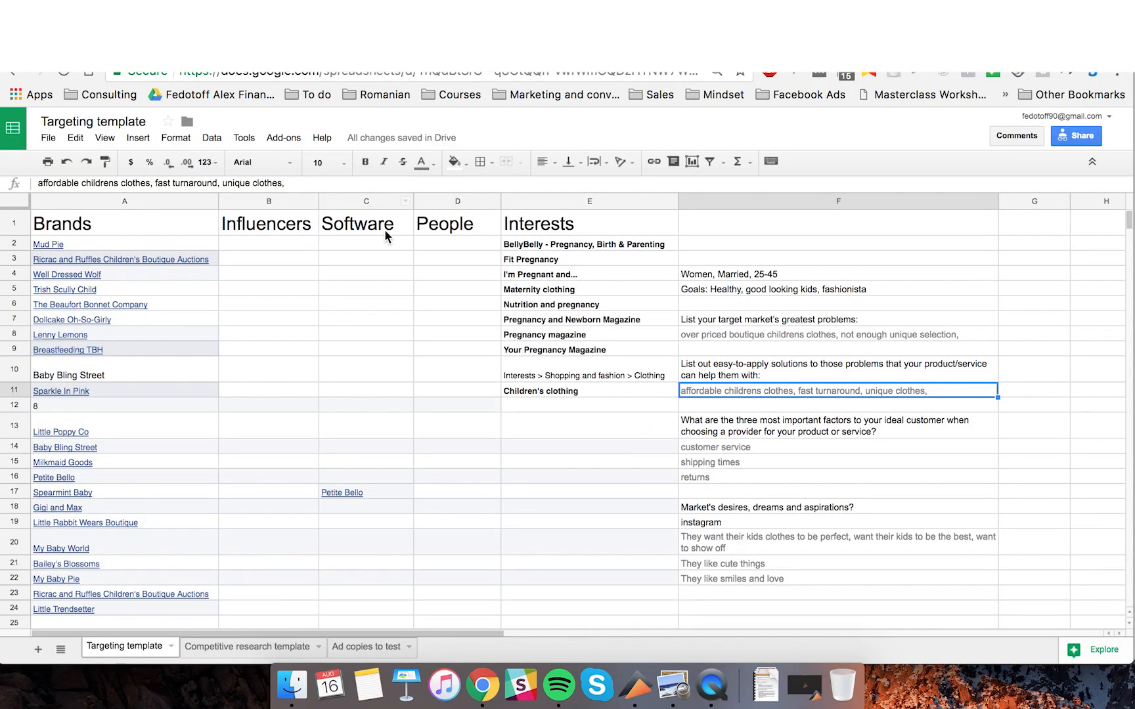
{"action": "left_click", "coordinate": [266, 650]}
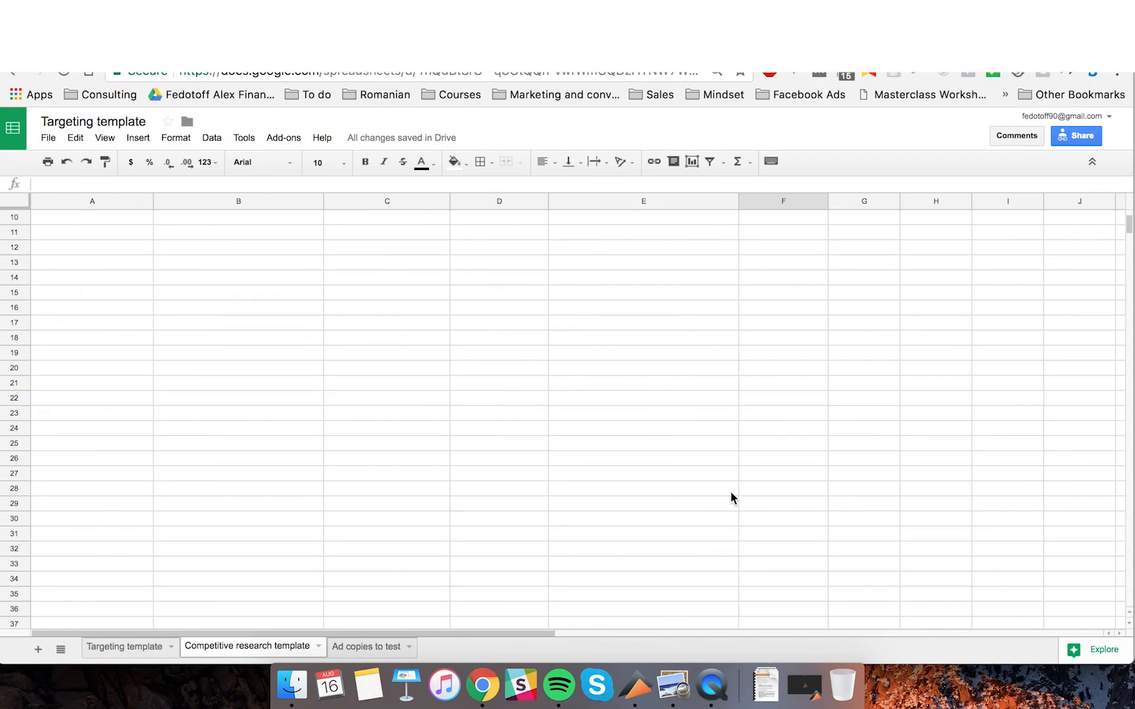
{"action": "scroll", "coordinate": [684, 414], "scroll_direction": "down", "scroll_amount": 10}
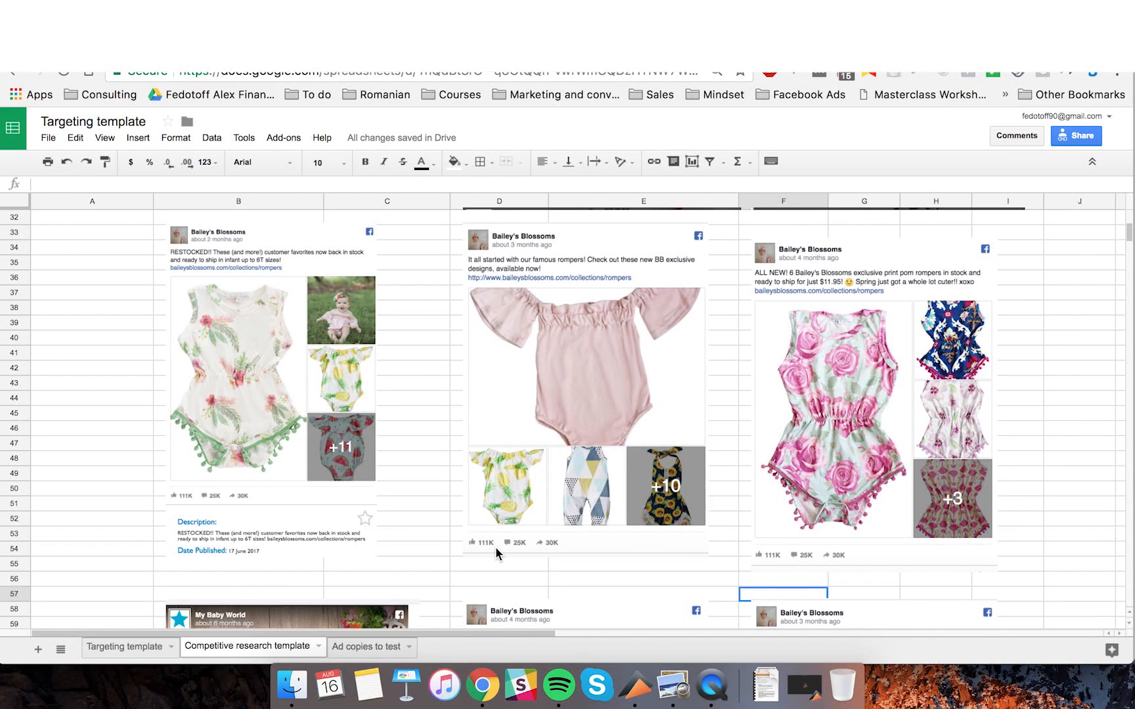
{"action": "scroll", "coordinate": [548, 314], "scroll_direction": "up", "scroll_amount": 10}
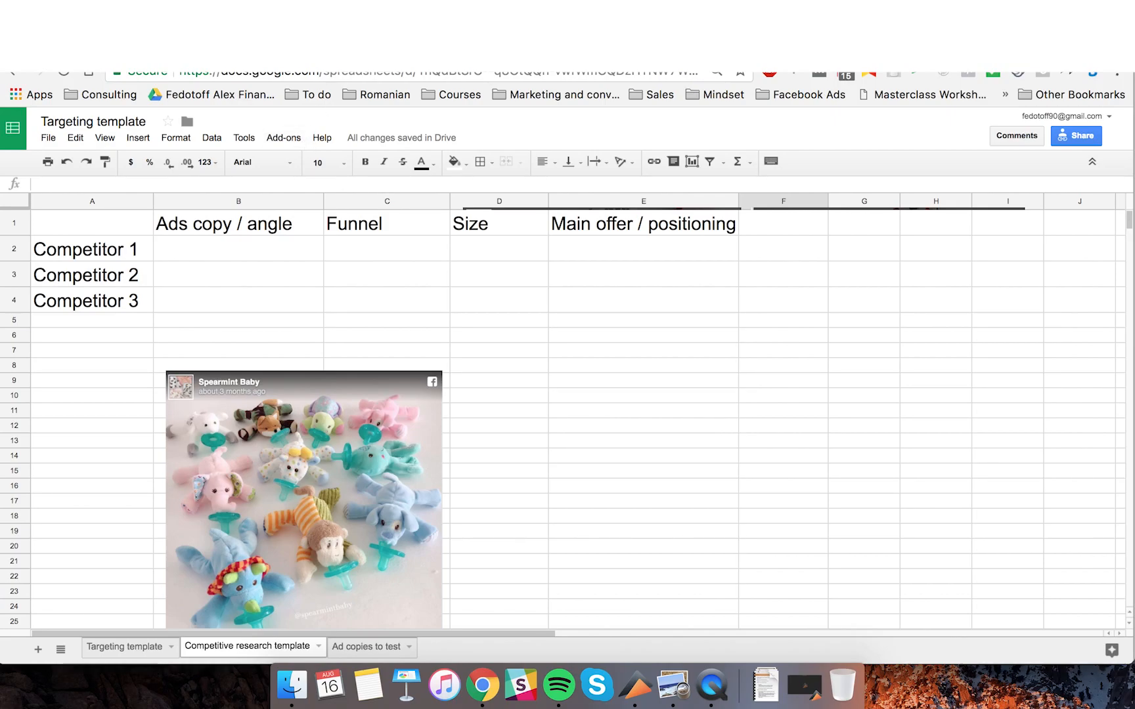
{"action": "scroll", "coordinate": [463, 405], "scroll_direction": "down", "scroll_amount": 10}
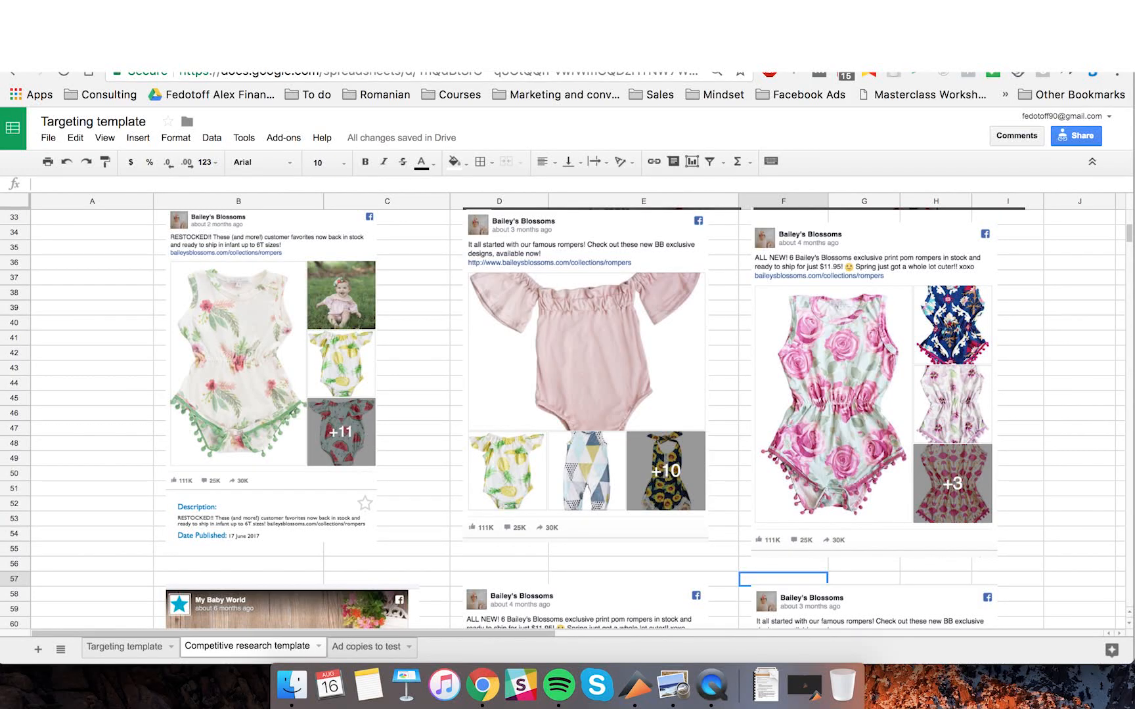
Return to Facebook Page posts, close the post details and check which tools the Page posts navigation offers.
{"action": "key", "text": "ctrl+Tab"}
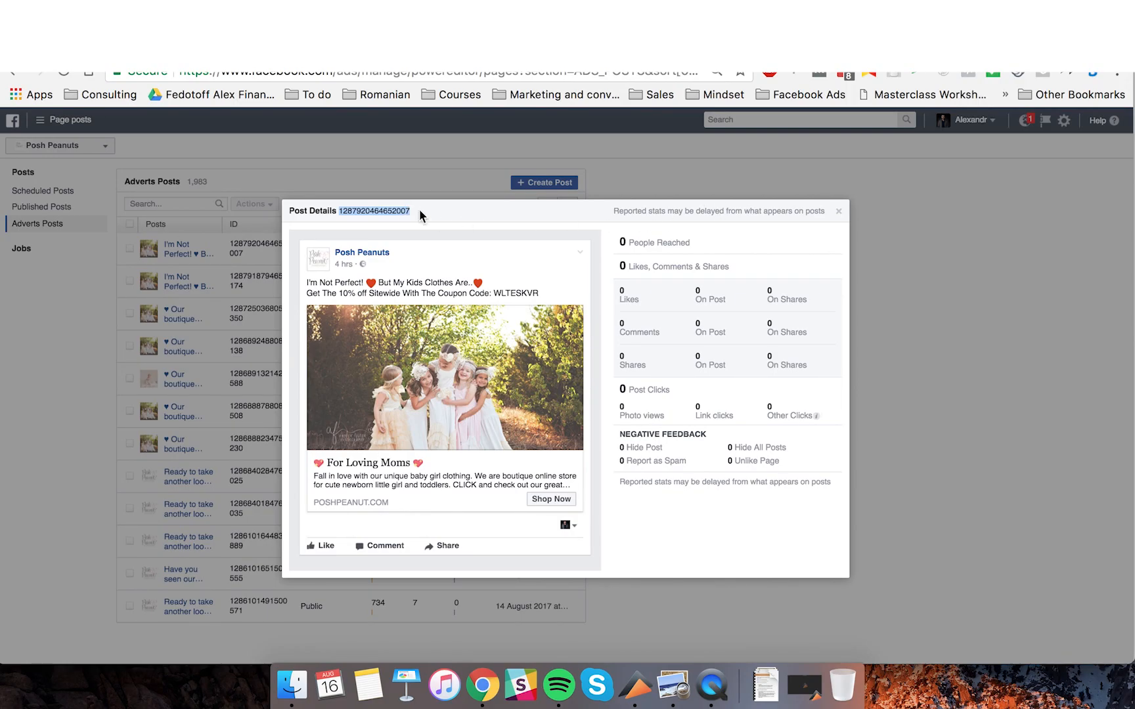
{"action": "left_click", "coordinate": [838, 213]}
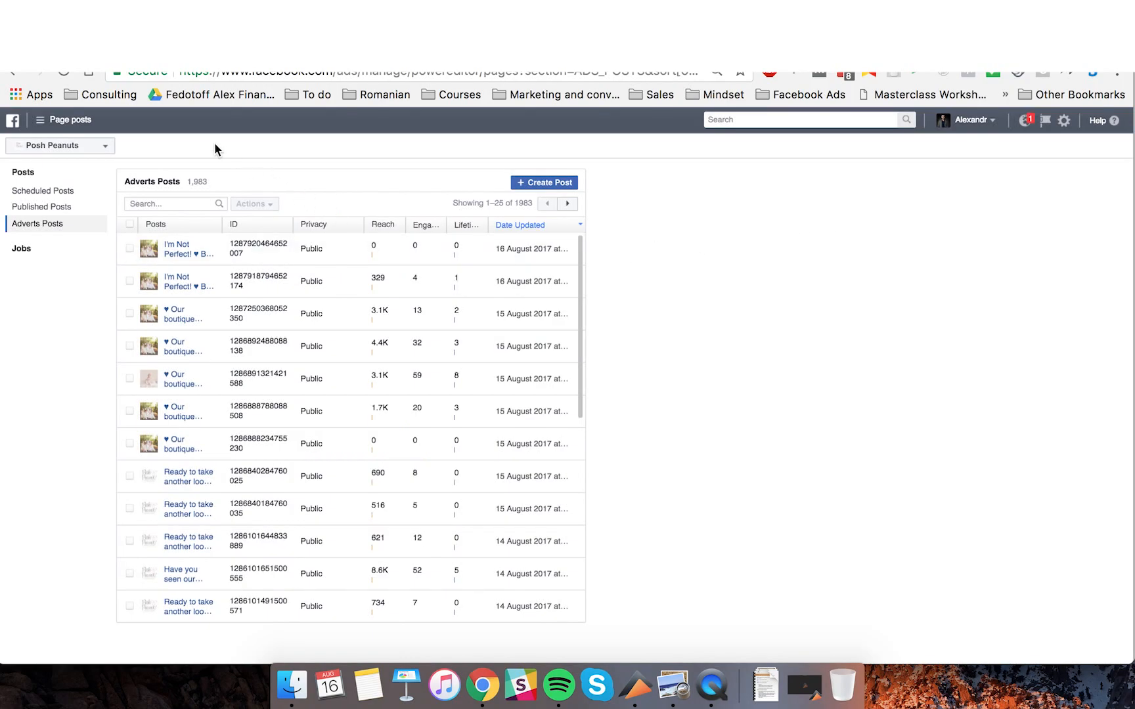
{"action": "left_click", "coordinate": [71, 120]}
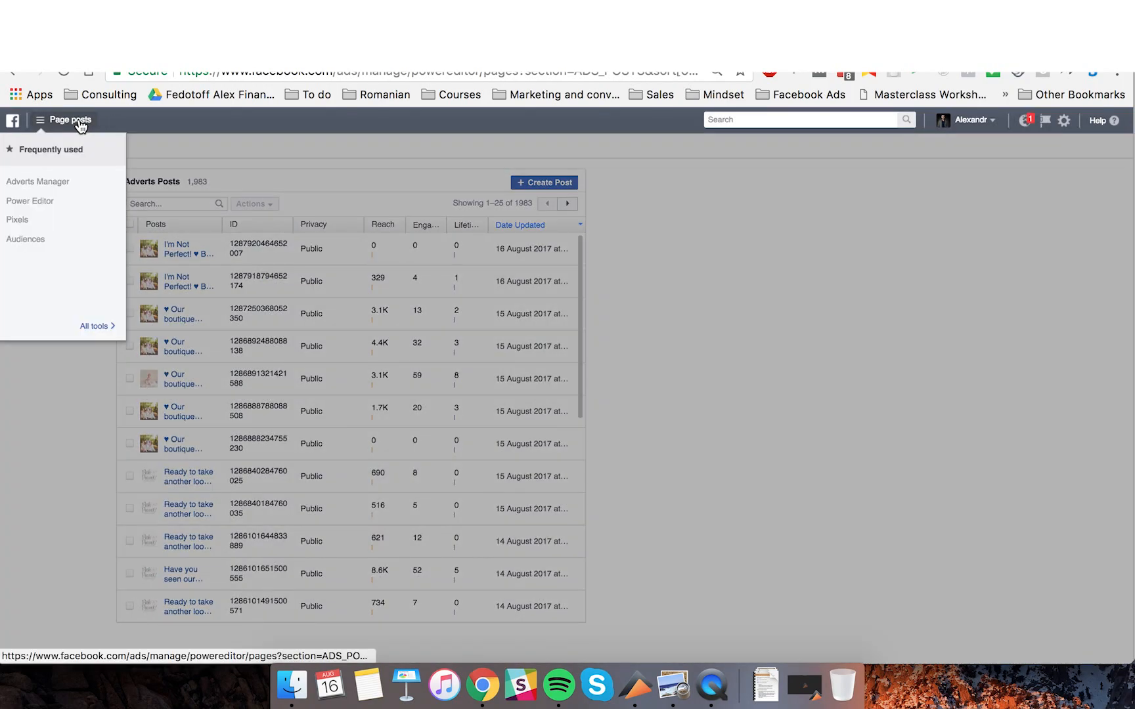
{"action": "left_click", "coordinate": [151, 127]}
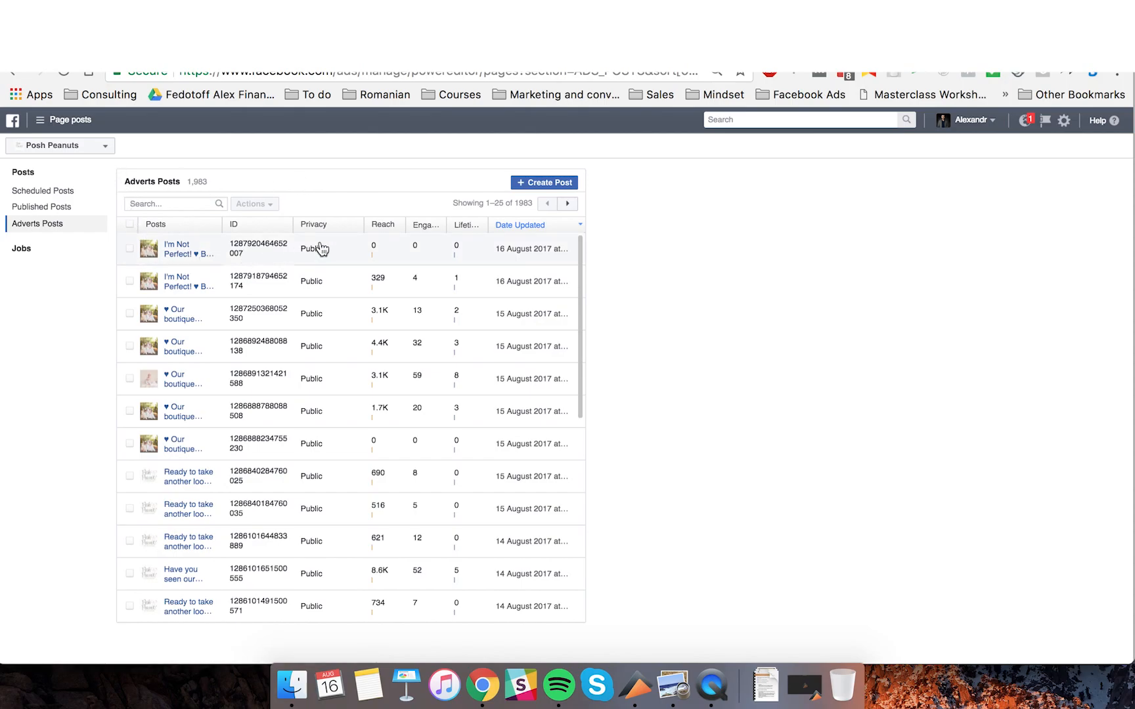
View the published posts, inspect the newest unicorn post's details and post ID, and look through the rest of the list.
{"action": "left_click", "coordinate": [65, 209]}
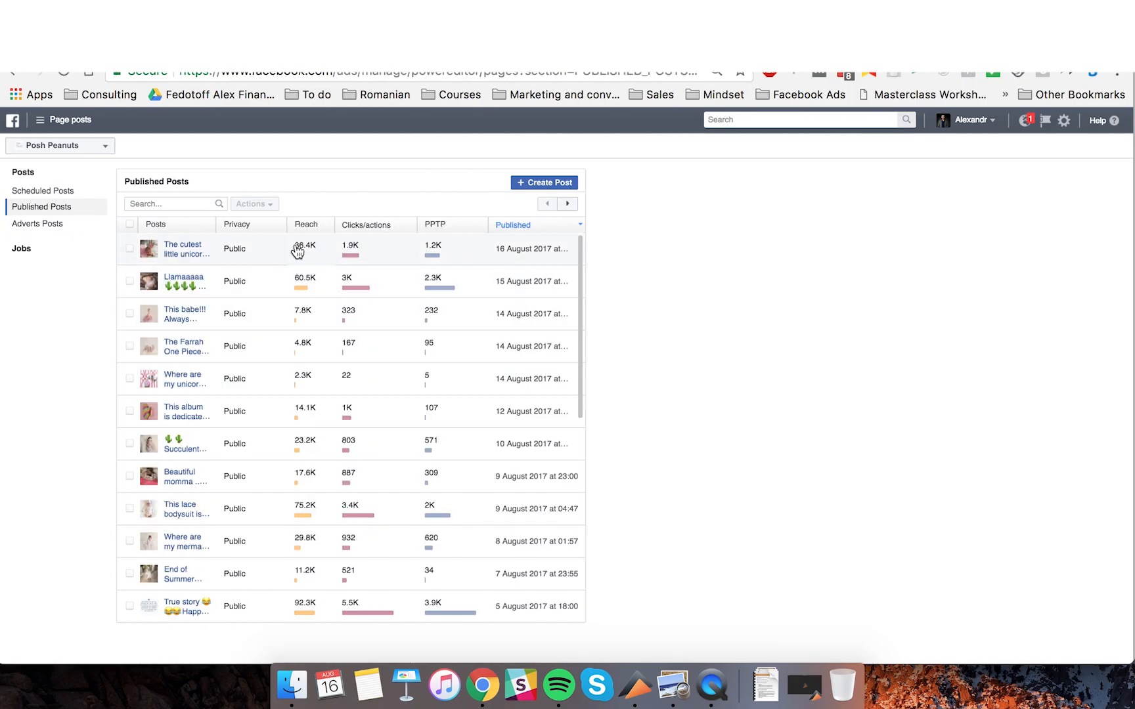
{"action": "left_click", "coordinate": [298, 252]}
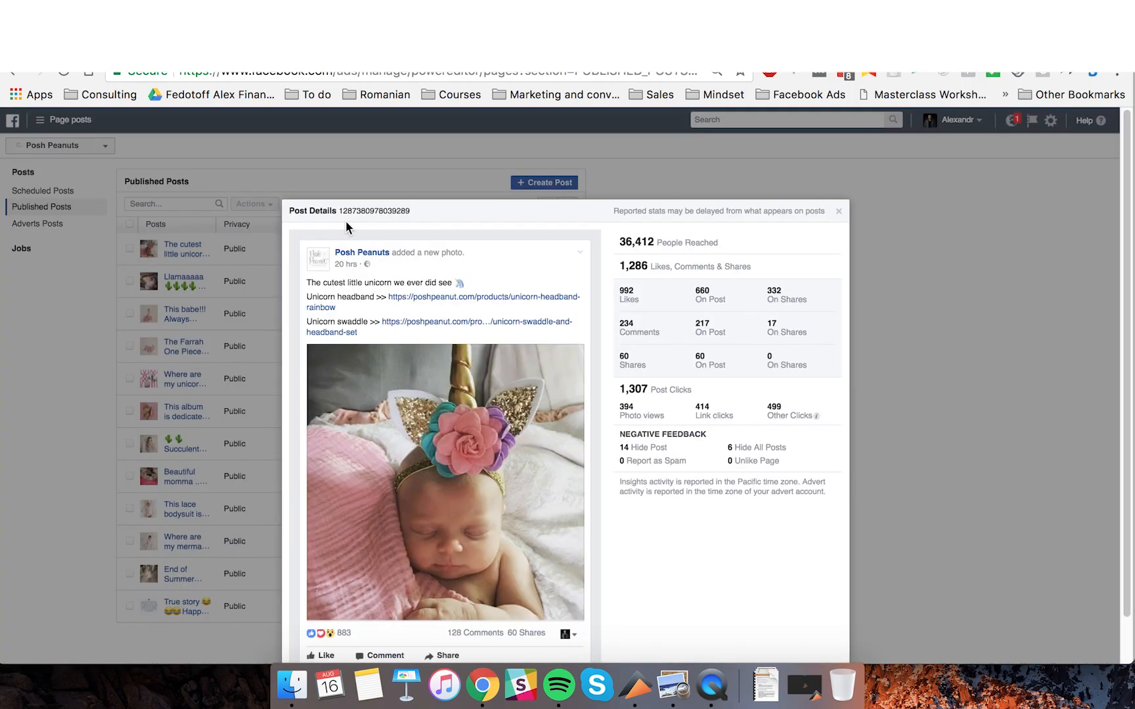
{"action": "left_click_drag", "start_coordinate": [340, 213], "coordinate": [424, 212]}
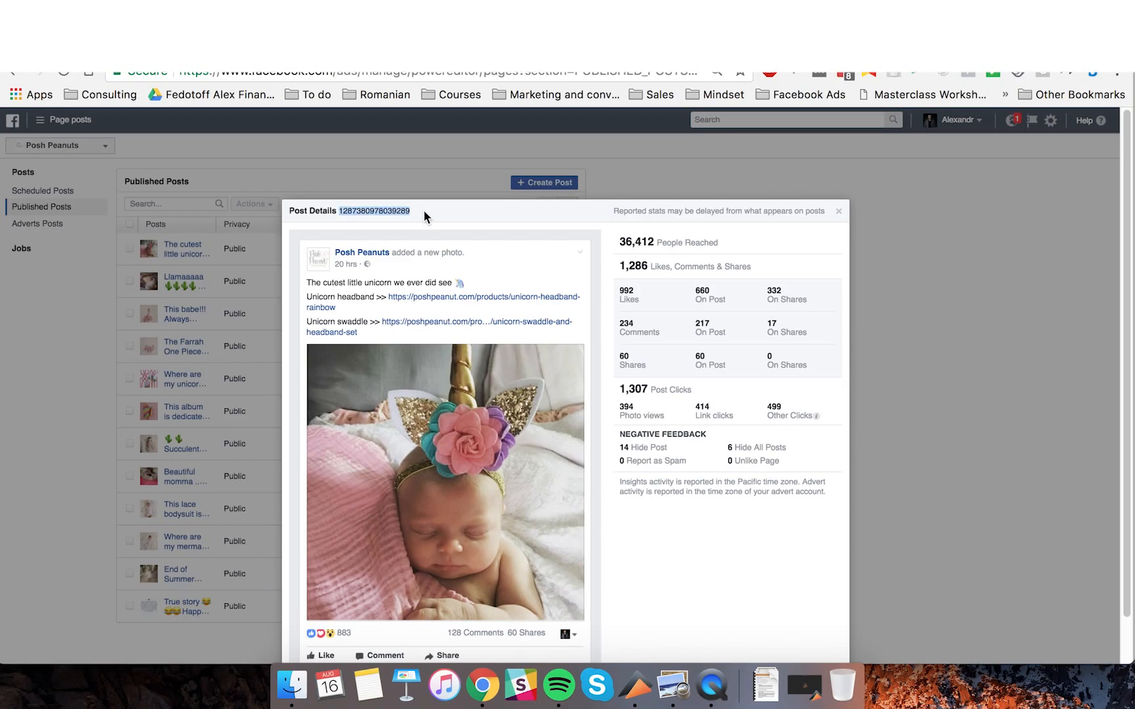
{"action": "left_click", "coordinate": [839, 210]}
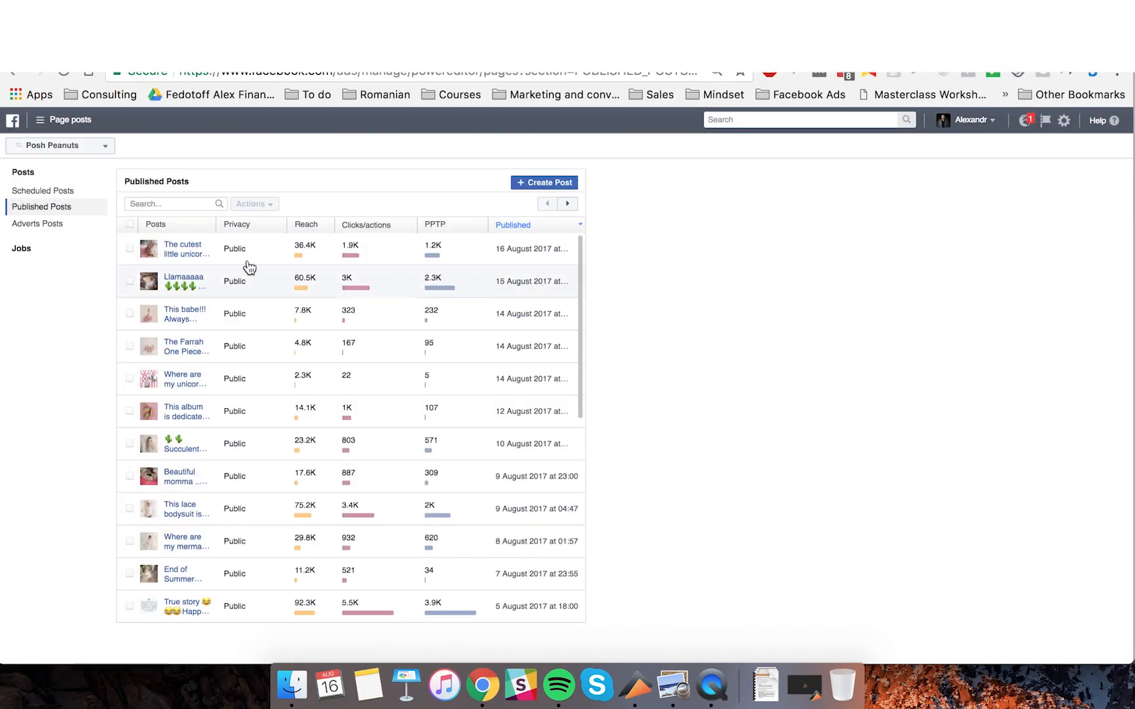
{"action": "scroll", "coordinate": [218, 317], "scroll_direction": "down", "scroll_amount": 3}
{"action": "scroll", "coordinate": [218, 316], "scroll_direction": "down", "scroll_amount": 10}
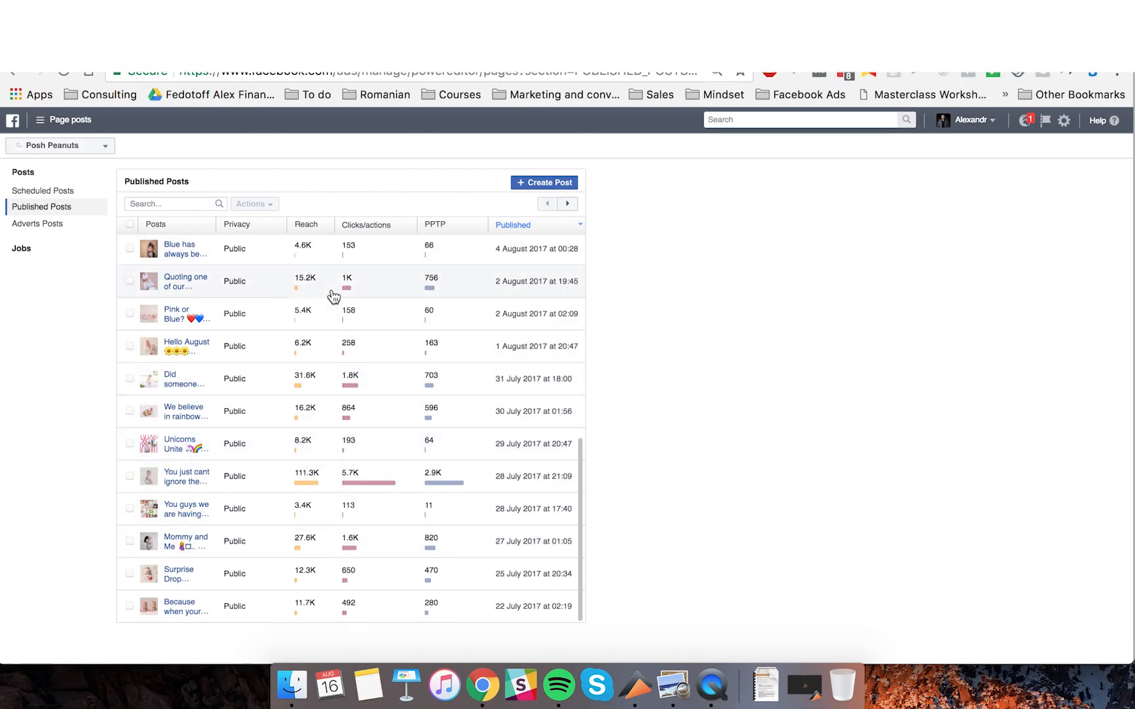
{"action": "scroll", "coordinate": [368, 348], "scroll_direction": "up", "scroll_amount": 12}
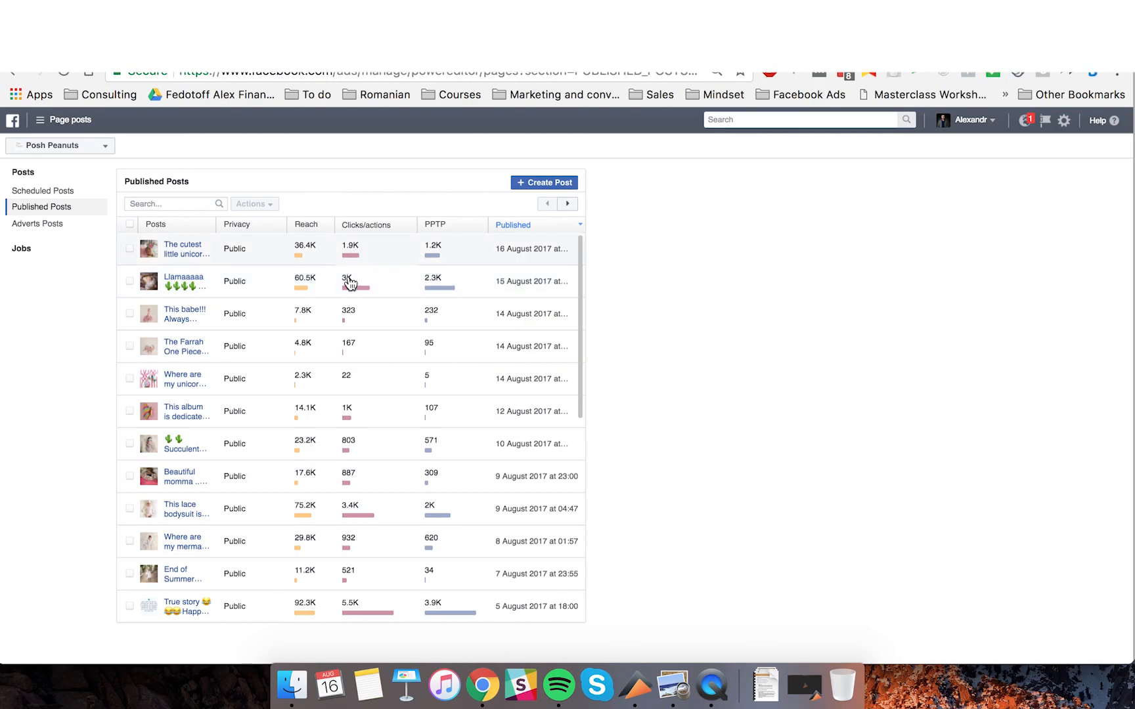
Go back to the adverts posts and copy the post ID from the newest post's details.
{"action": "left_click", "coordinate": [64, 226]}
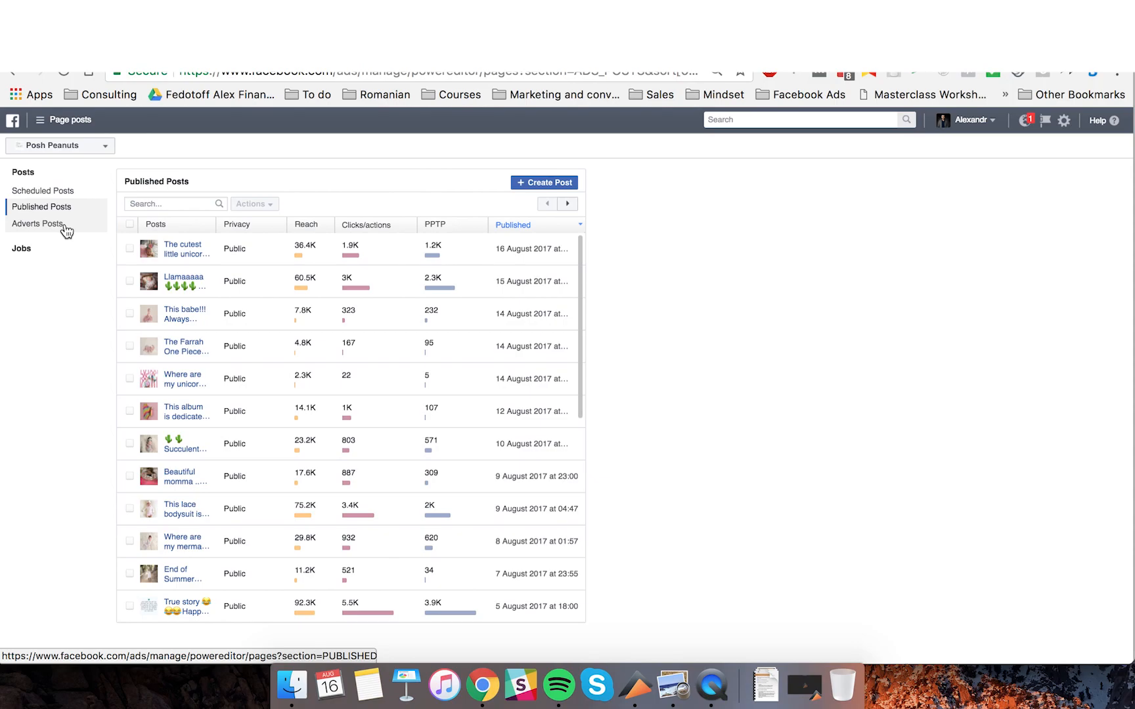
{"action": "left_click", "coordinate": [286, 260]}
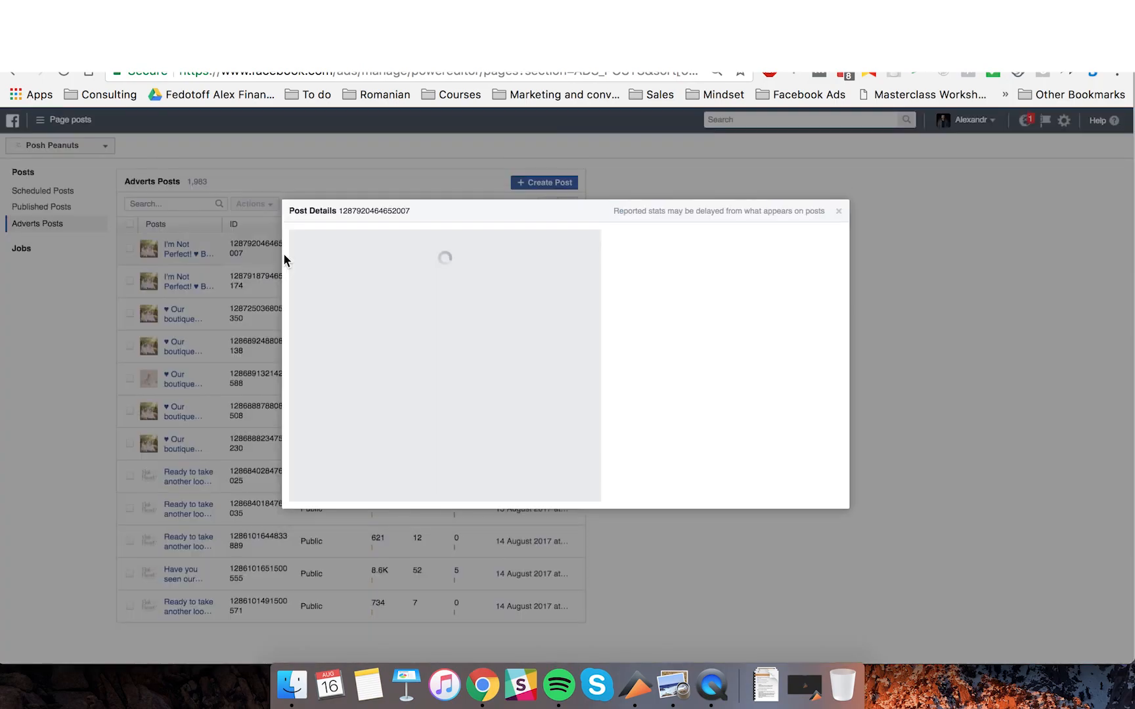
{"action": "left_click_drag", "start_coordinate": [341, 210], "coordinate": [422, 212]}
{"action": "key", "text": "super+c"}
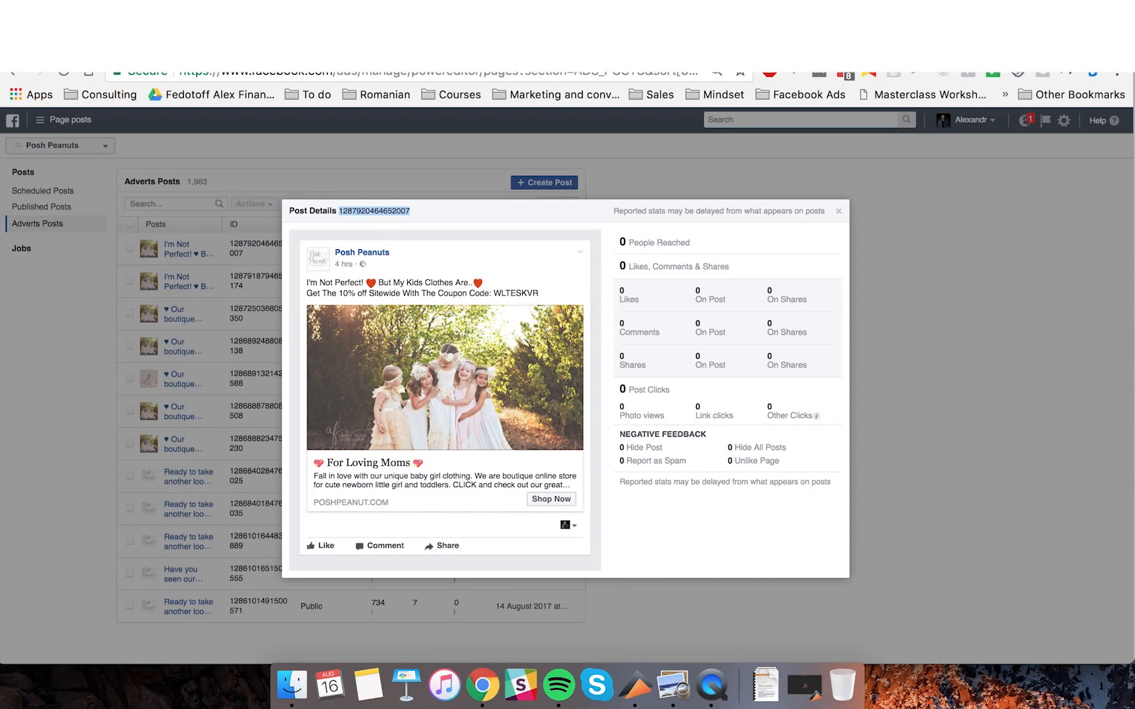
In Qwaya, set up a Page post ad for Posh Peanuts using the copied post ID, with Website conversions as the objective.
{"action": "key", "text": "ctrl+Tab"}
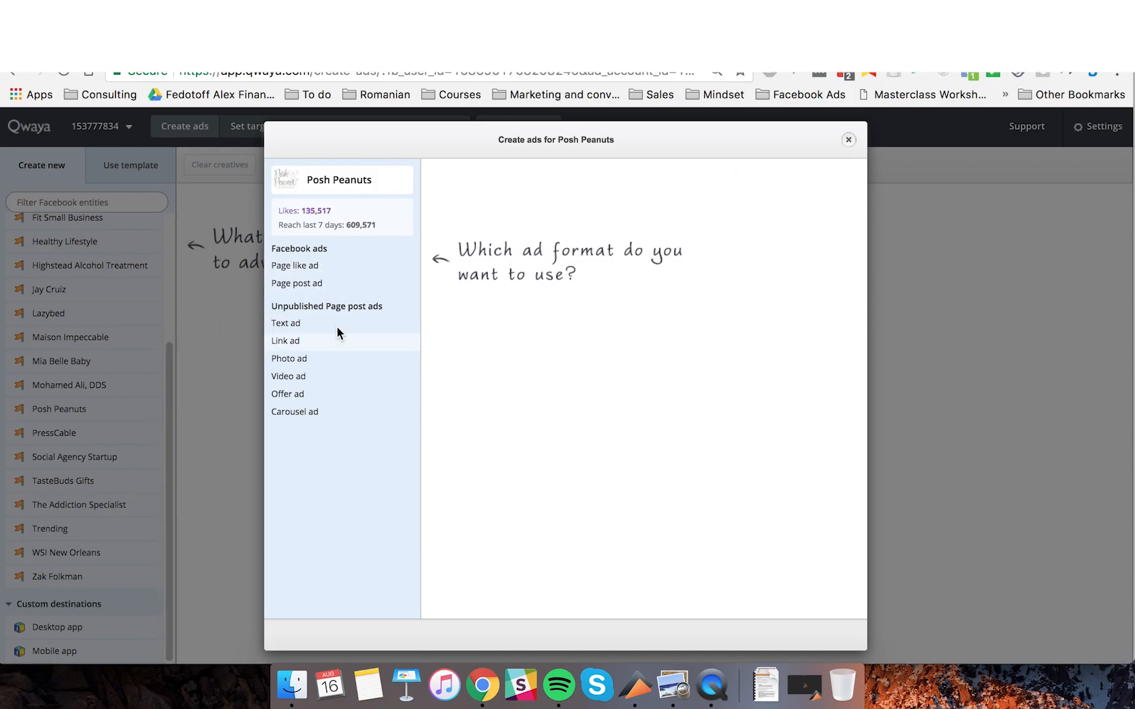
{"action": "left_click", "coordinate": [314, 286]}
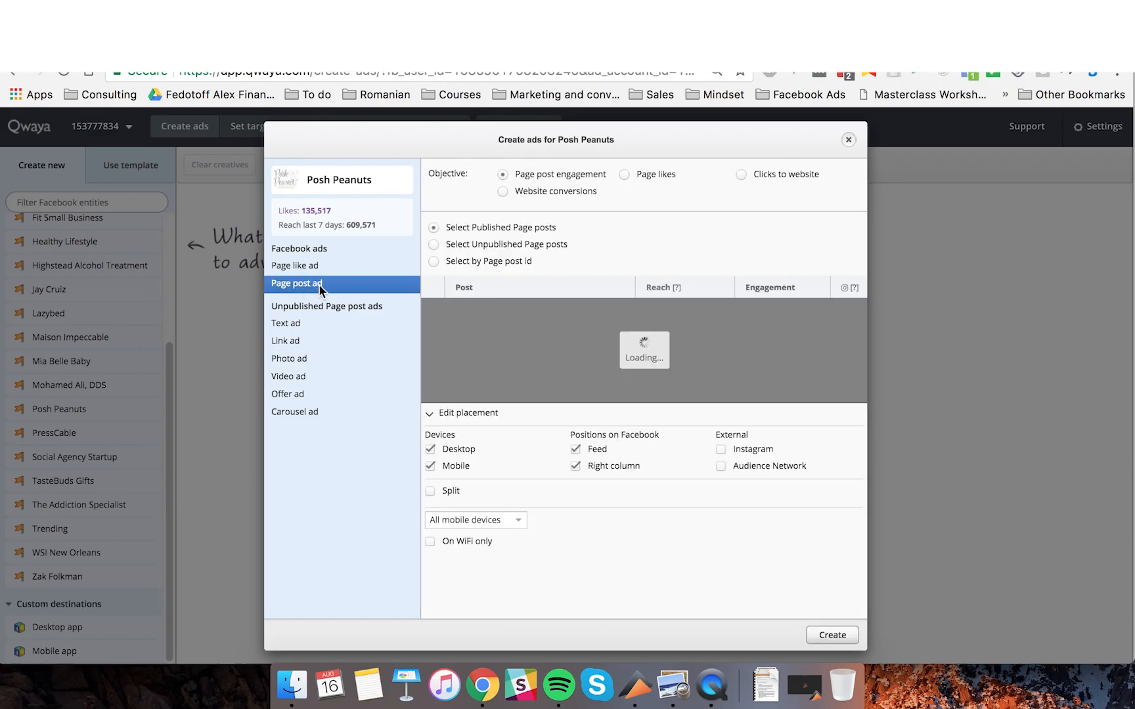
{"action": "left_click", "coordinate": [464, 262]}
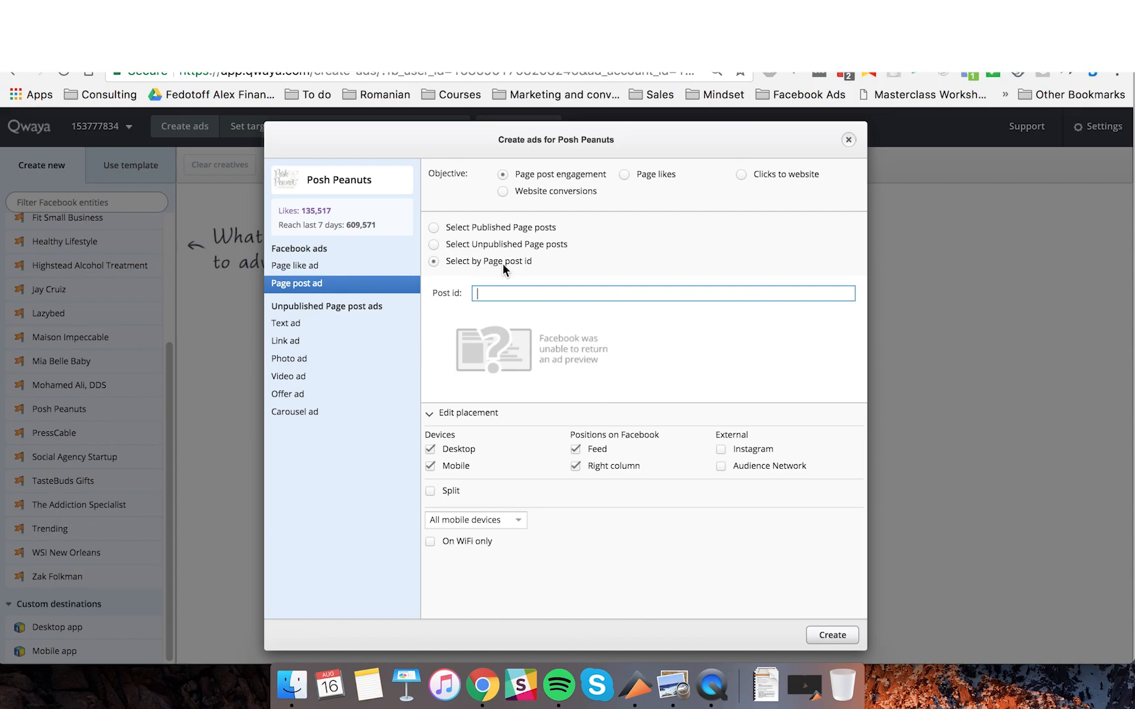
{"action": "key", "text": "super+v"}
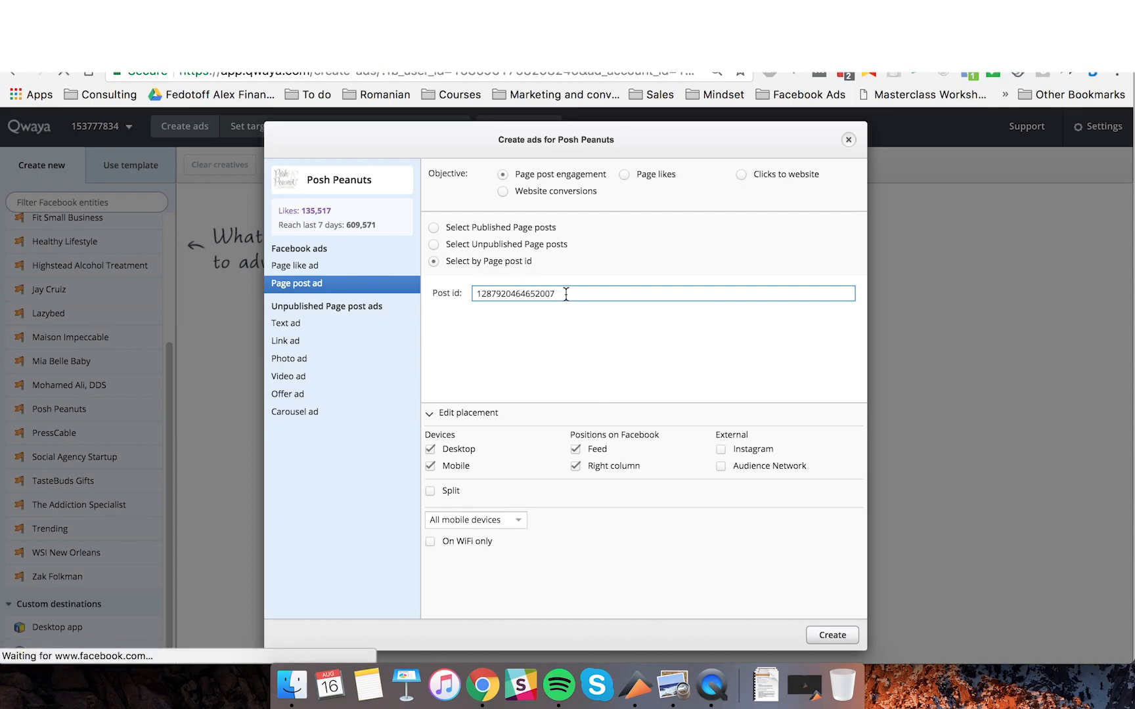
{"action": "scroll", "coordinate": [644, 354], "scroll_direction": "down", "scroll_amount": 2}
{"action": "scroll", "coordinate": [743, 344], "scroll_direction": "up", "scroll_amount": 1}
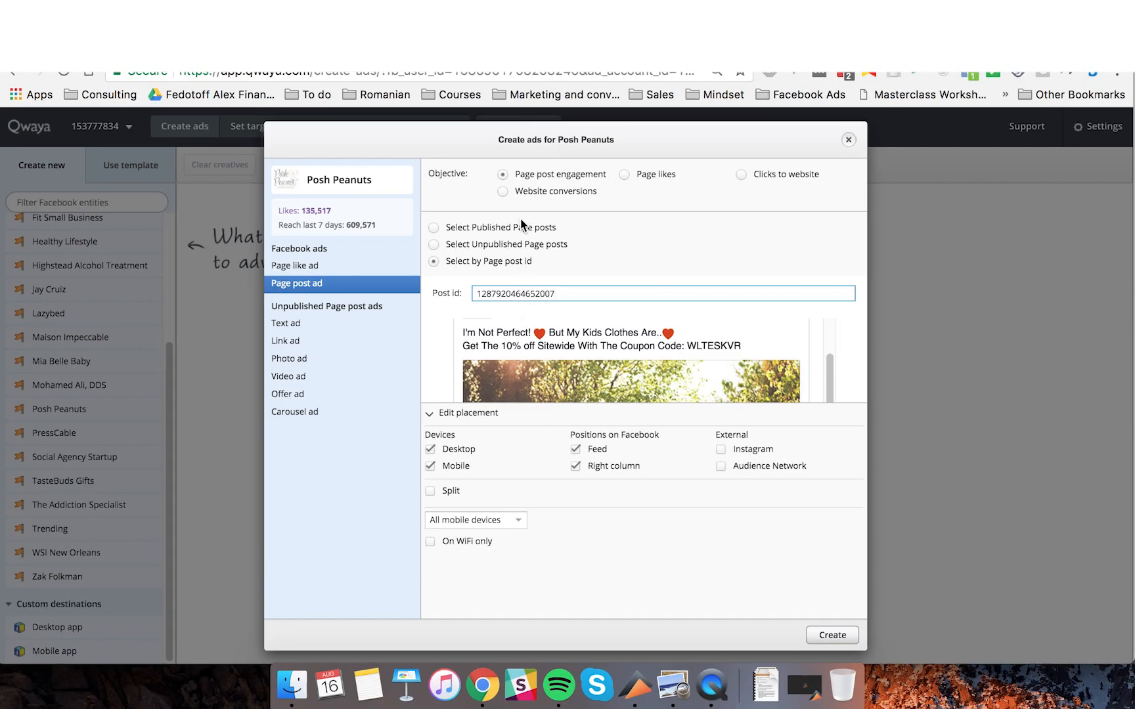
{"action": "left_click", "coordinate": [503, 193]}
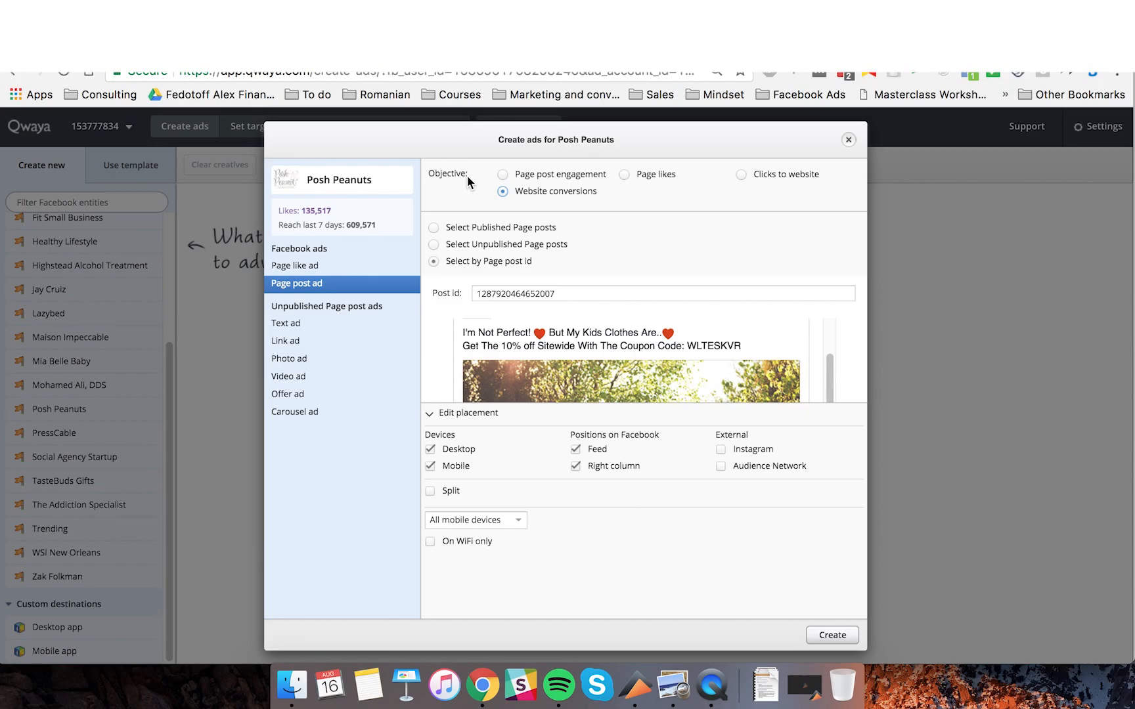
Switch to Power Editor and try to confirm all draft items, applying changes to items with errors, and dismiss the notice.
{"action": "key", "text": "ctrl+Tab"}
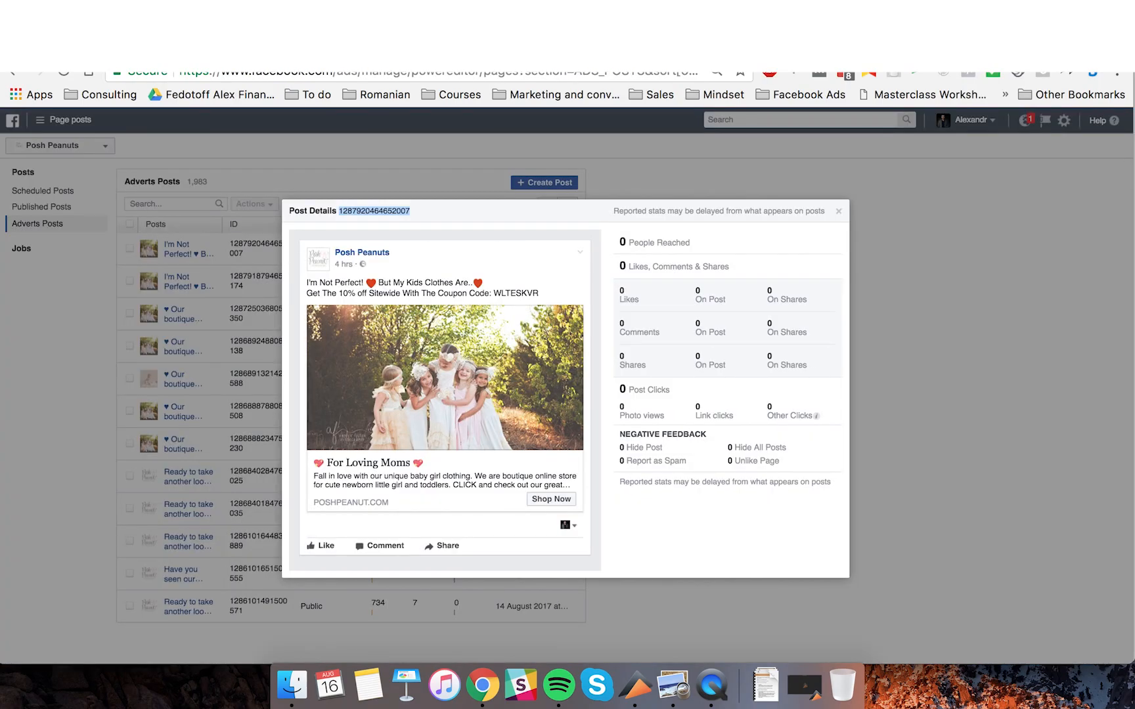
{"action": "key", "text": "ctrl+Tab"}
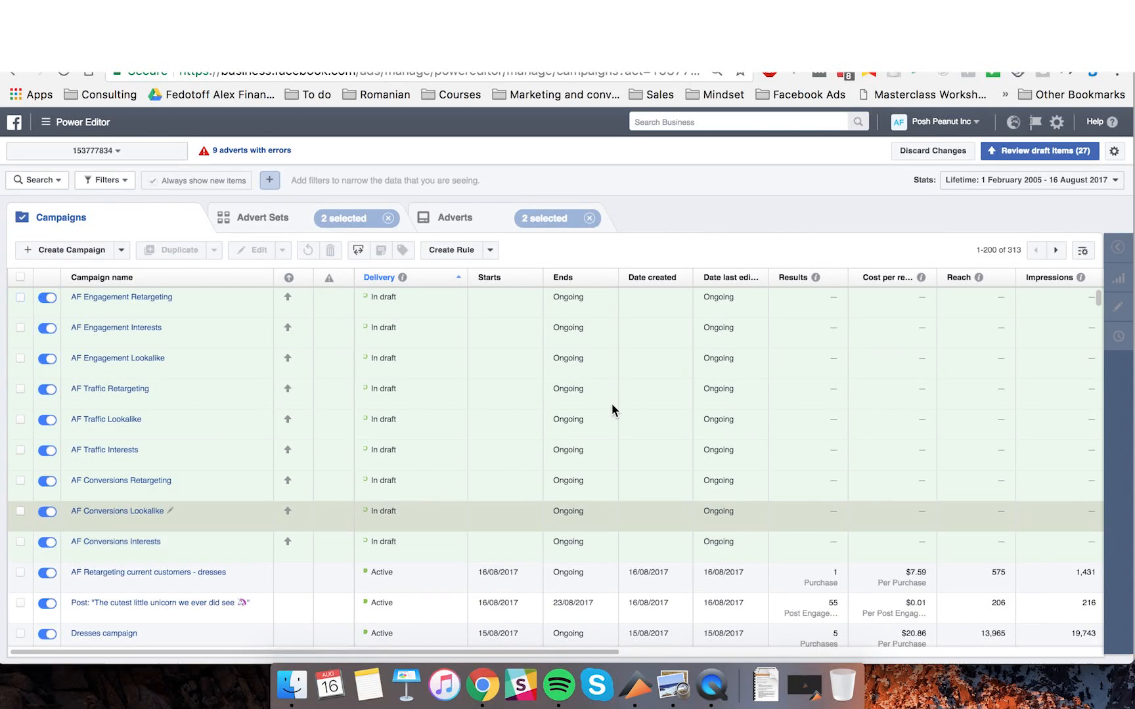
{"action": "left_click", "coordinate": [1044, 152]}
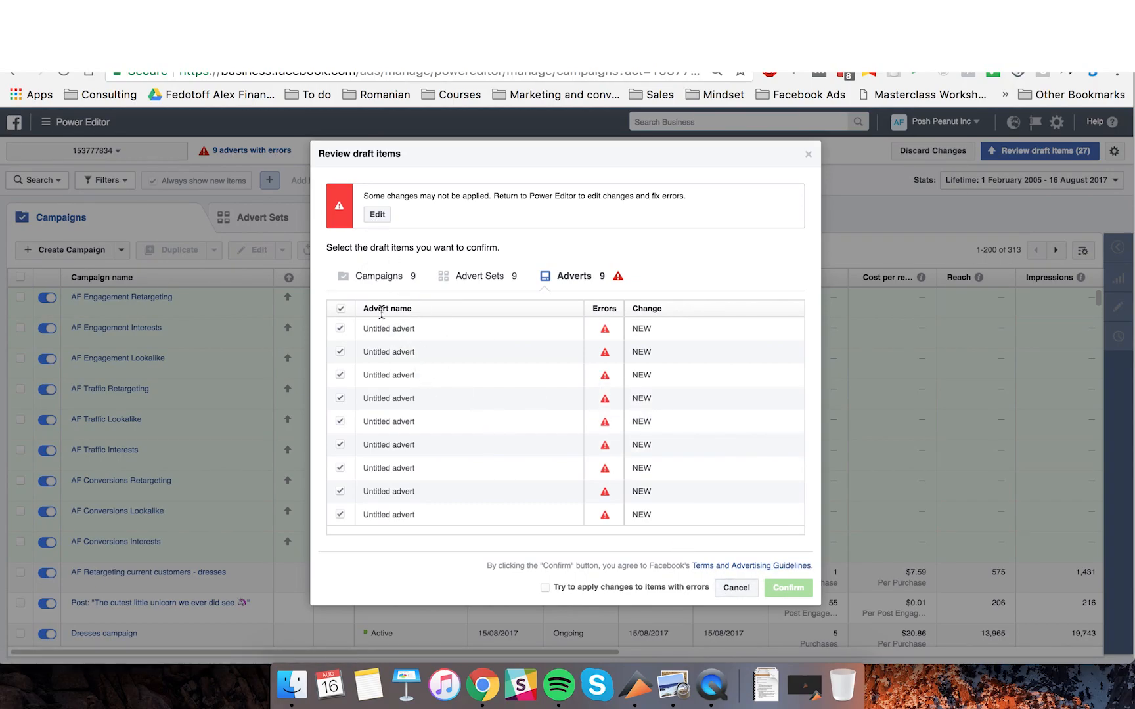
{"action": "left_click", "coordinate": [380, 277]}
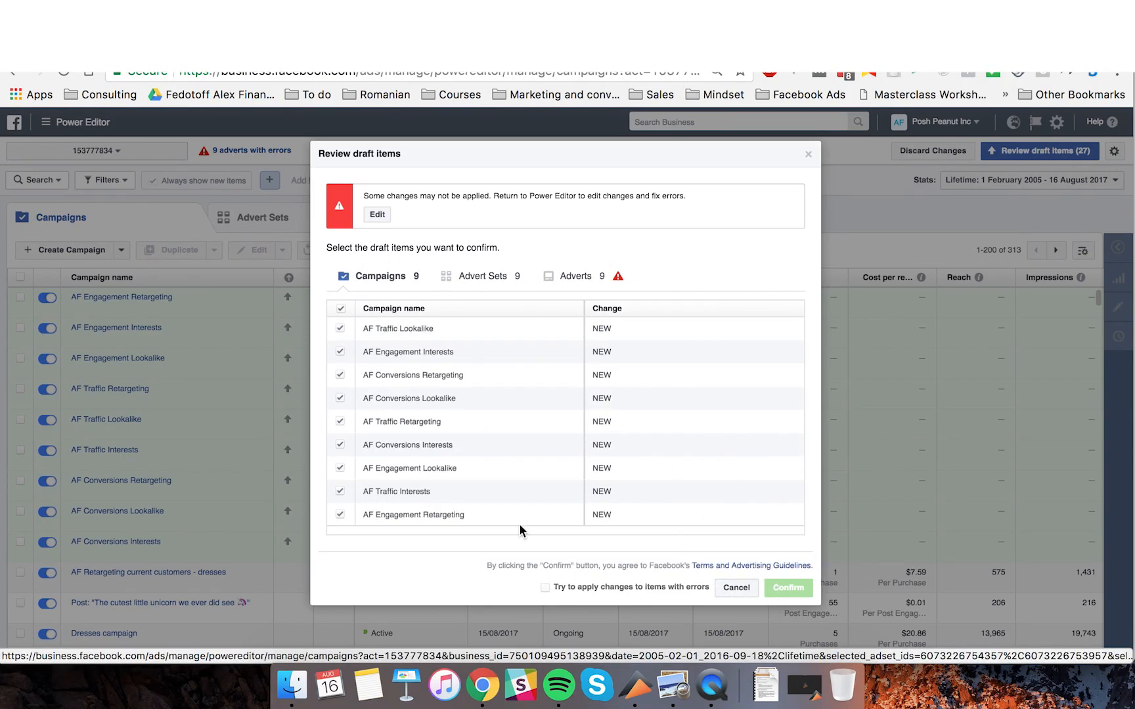
{"action": "left_click", "coordinate": [545, 588]}
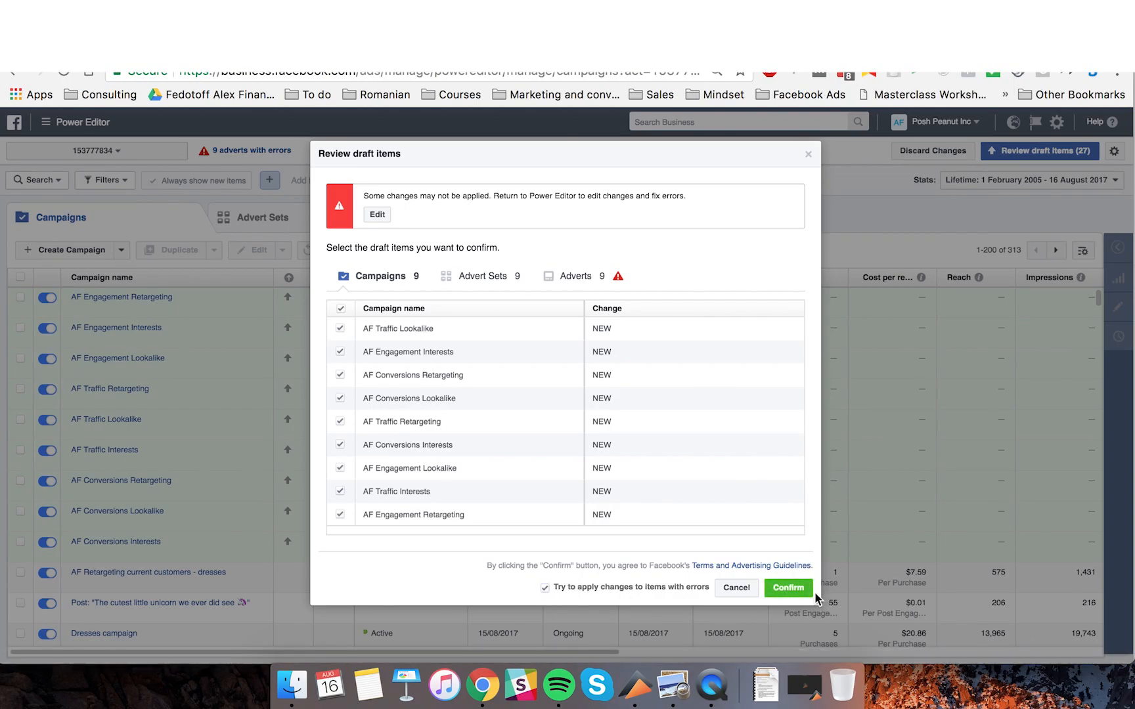
{"action": "left_click", "coordinate": [796, 591]}
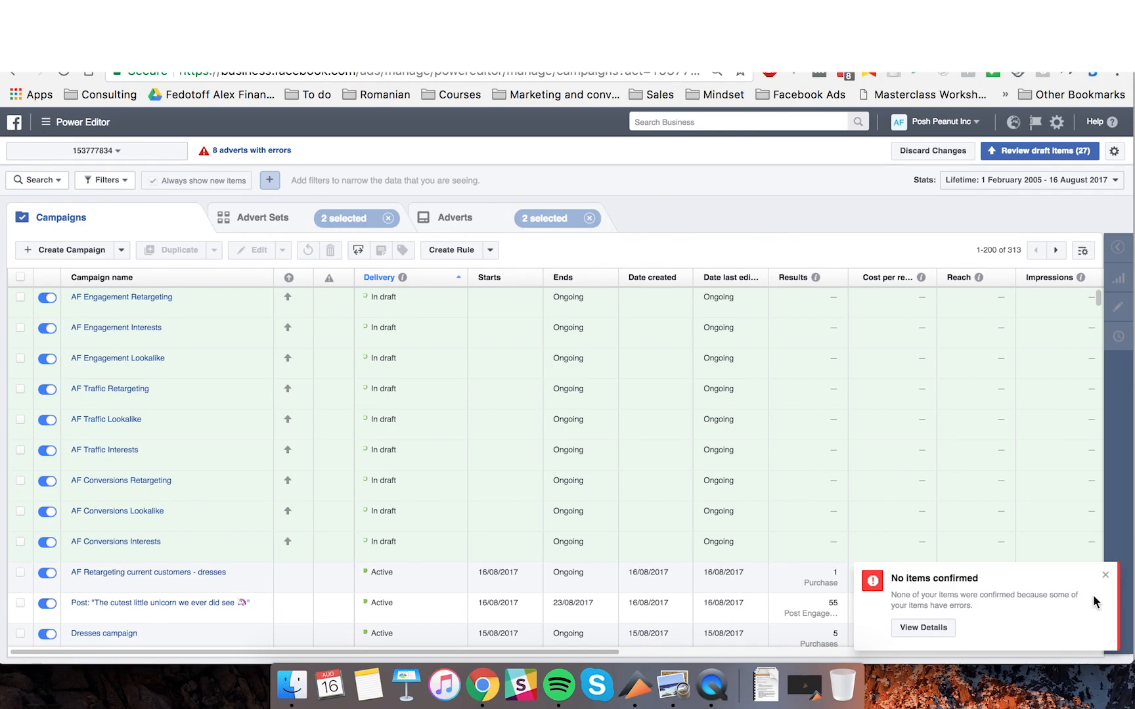
{"action": "left_click", "coordinate": [1103, 581]}
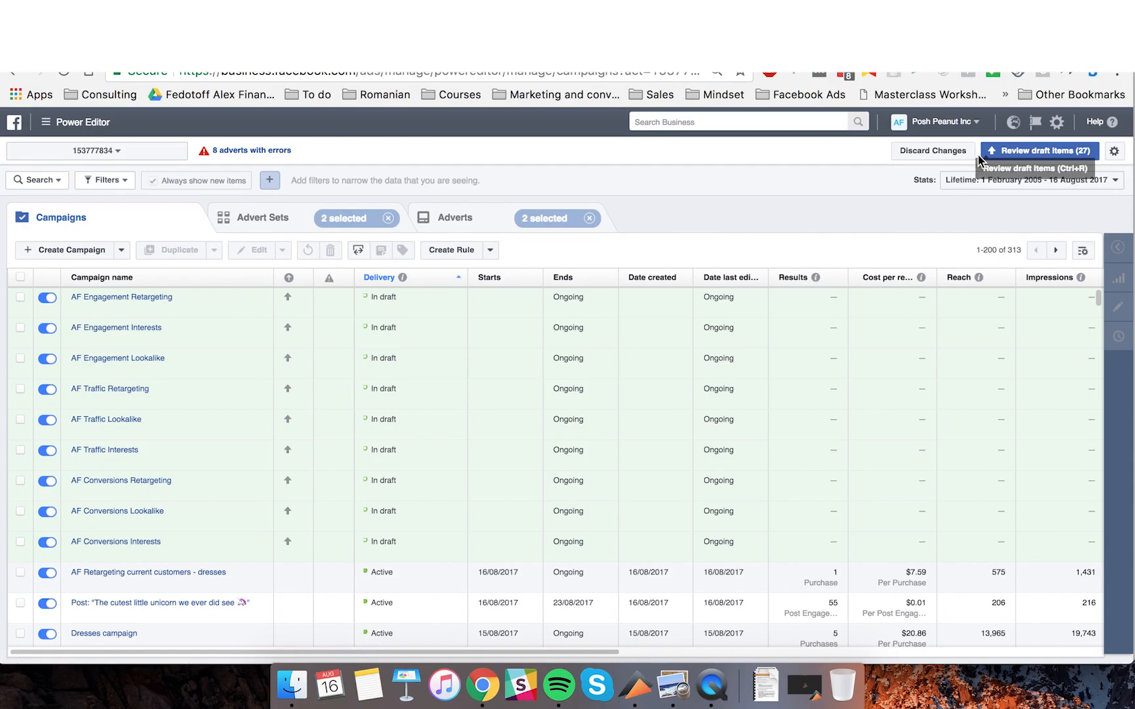
Review the draft items, exclude all adverts, confirm only the nine campaigns and nine advert sets, and dismiss the notice.
{"action": "left_click", "coordinate": [1007, 158]}
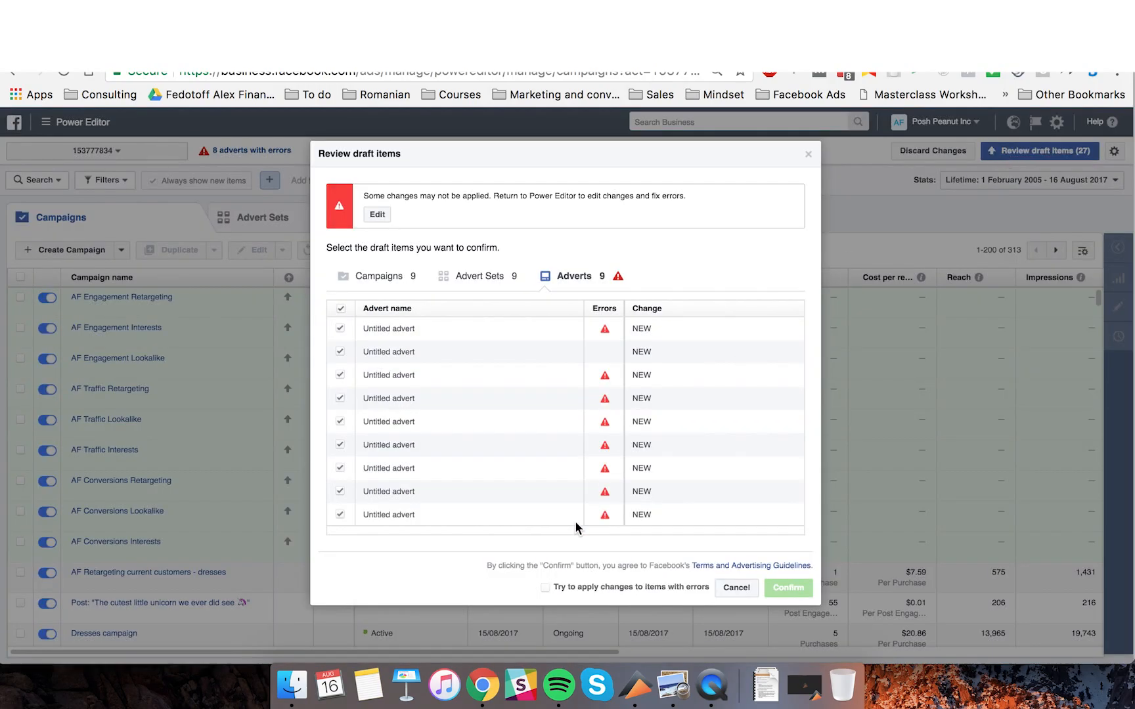
{"action": "left_click", "coordinate": [489, 279]}
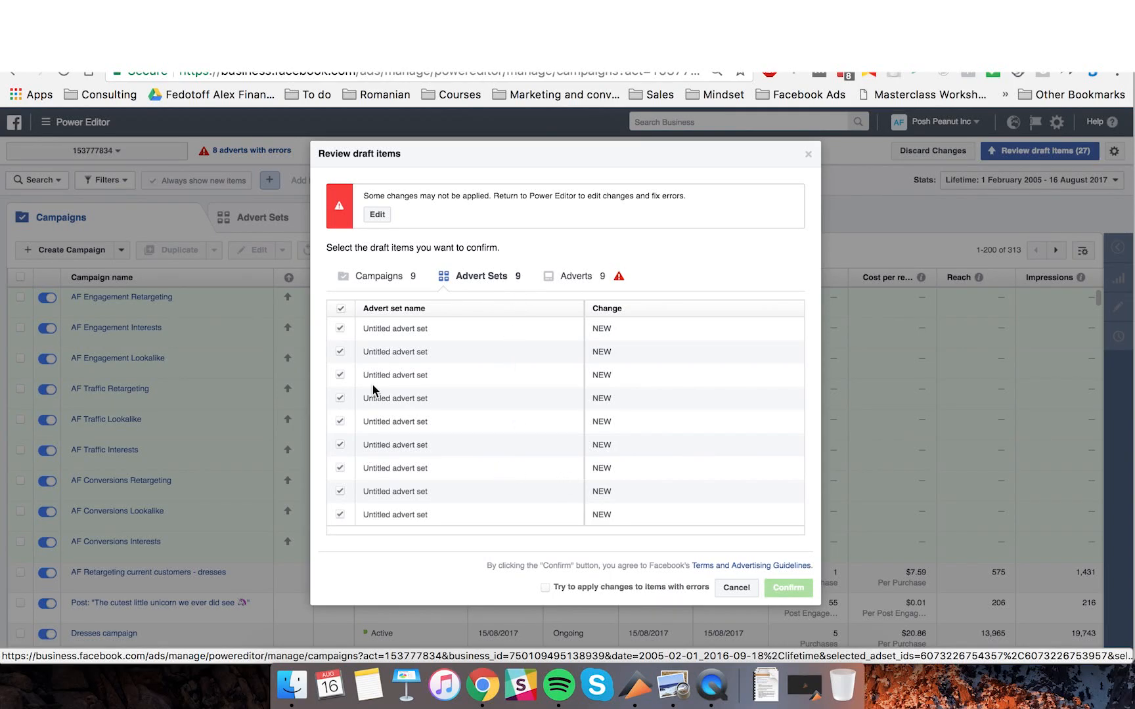
{"action": "left_click", "coordinate": [340, 309]}
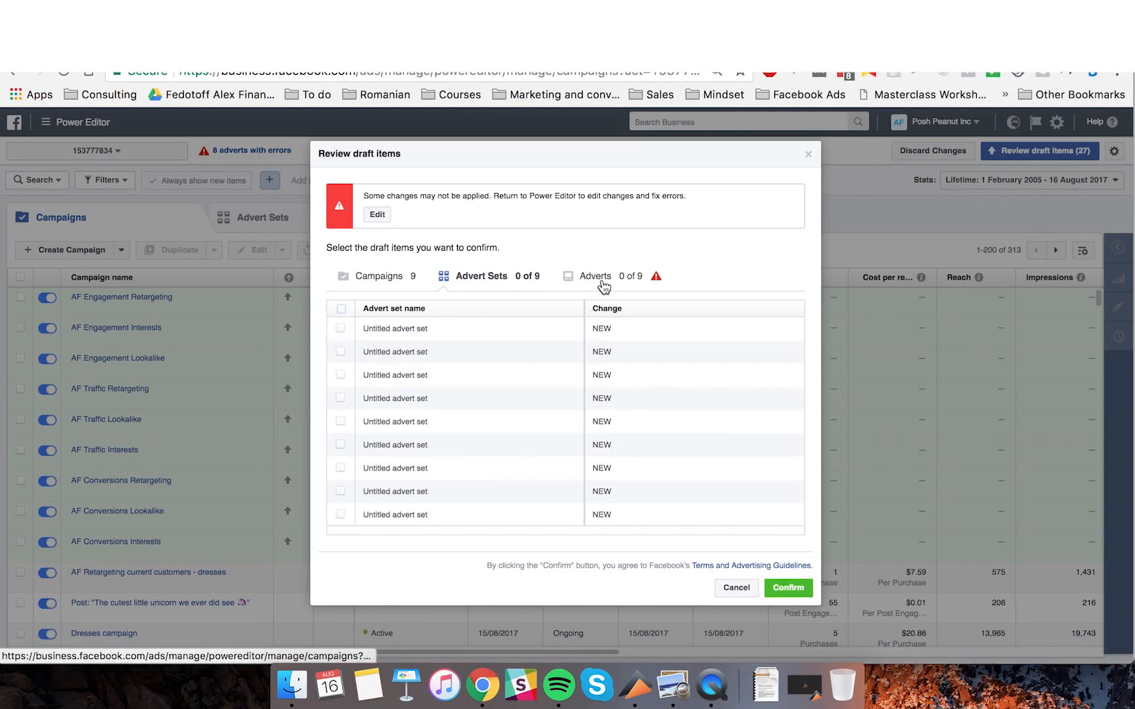
{"action": "left_click", "coordinate": [600, 281]}
{"action": "left_click", "coordinate": [341, 309]}
{"action": "left_click", "coordinate": [341, 310]}
{"action": "left_click", "coordinate": [385, 278]}
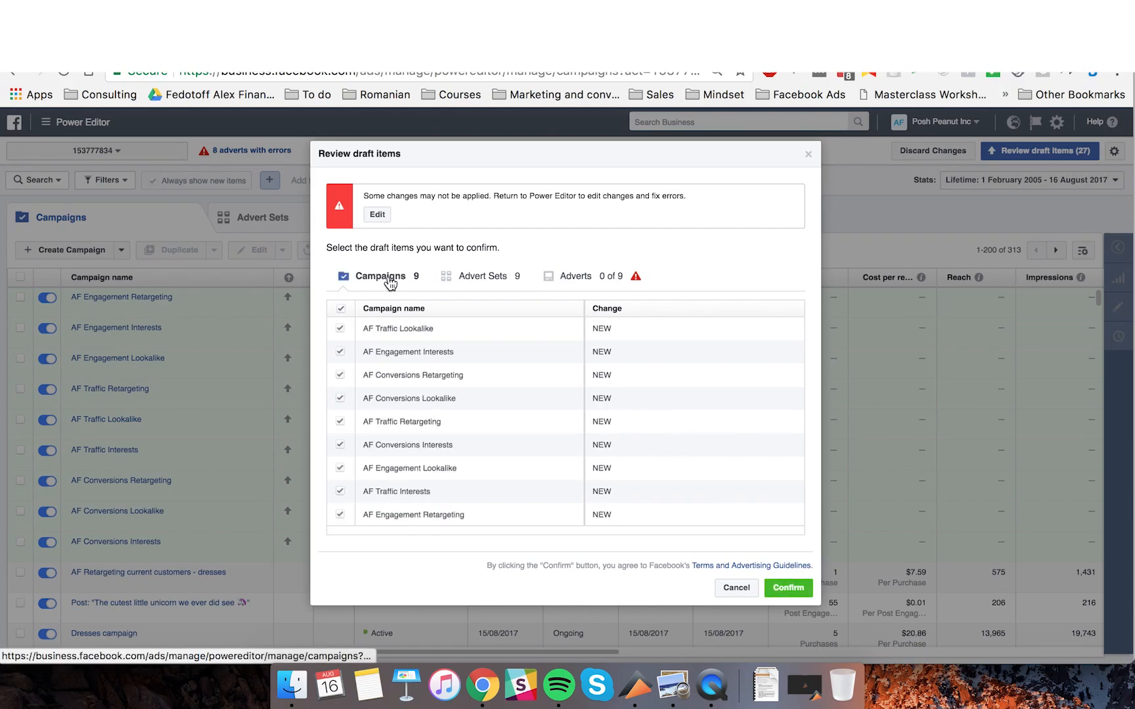
{"action": "left_click", "coordinate": [788, 589]}
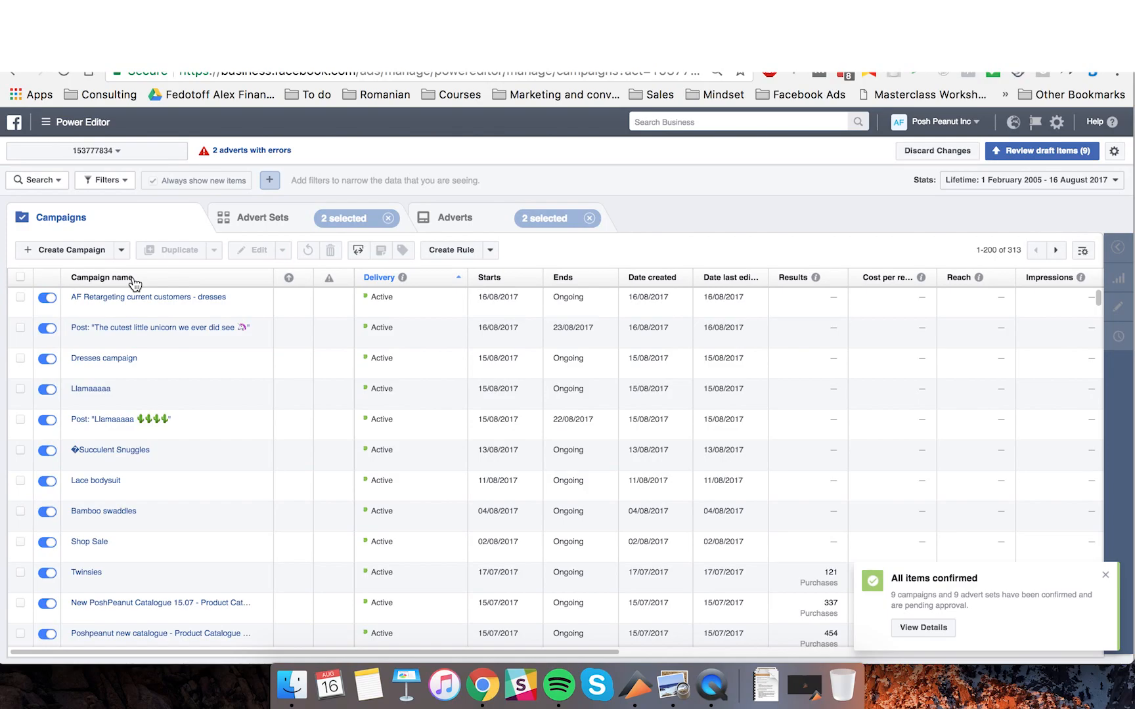
{"action": "left_click", "coordinate": [1104, 575]}
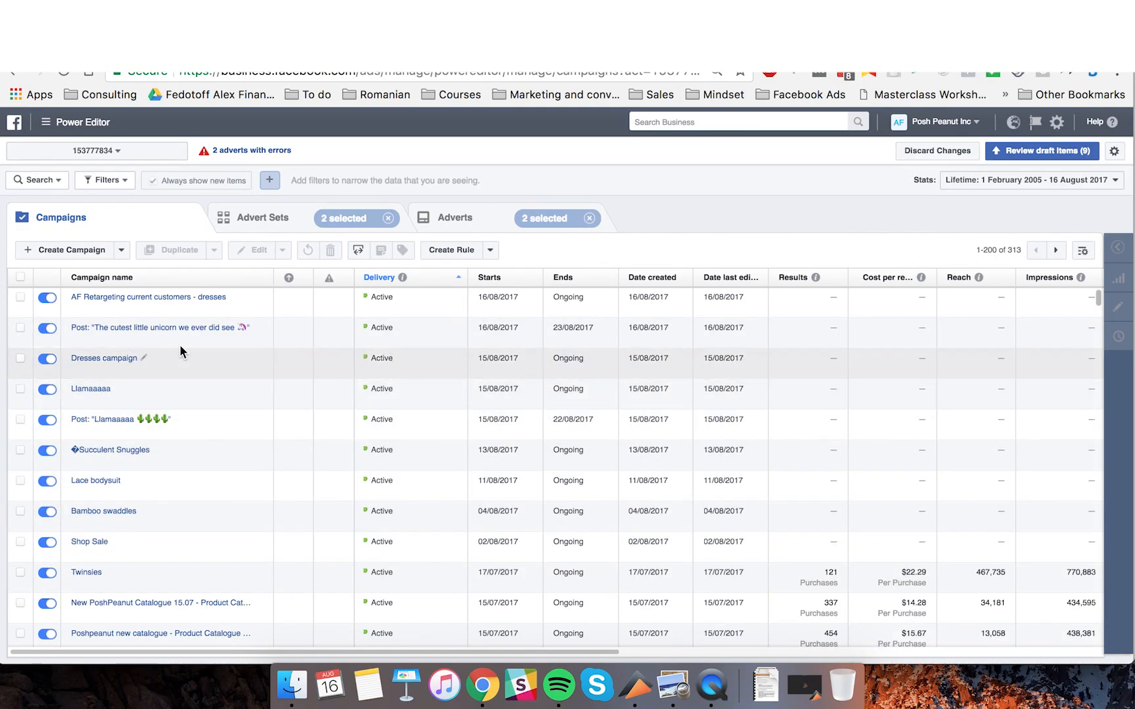
Look over the campaign list and clear the advert set and advert selections.
{"action": "scroll", "coordinate": [156, 342], "scroll_direction": "down", "scroll_amount": 3}
{"action": "scroll", "coordinate": [156, 342], "scroll_direction": "up", "scroll_amount": 3}
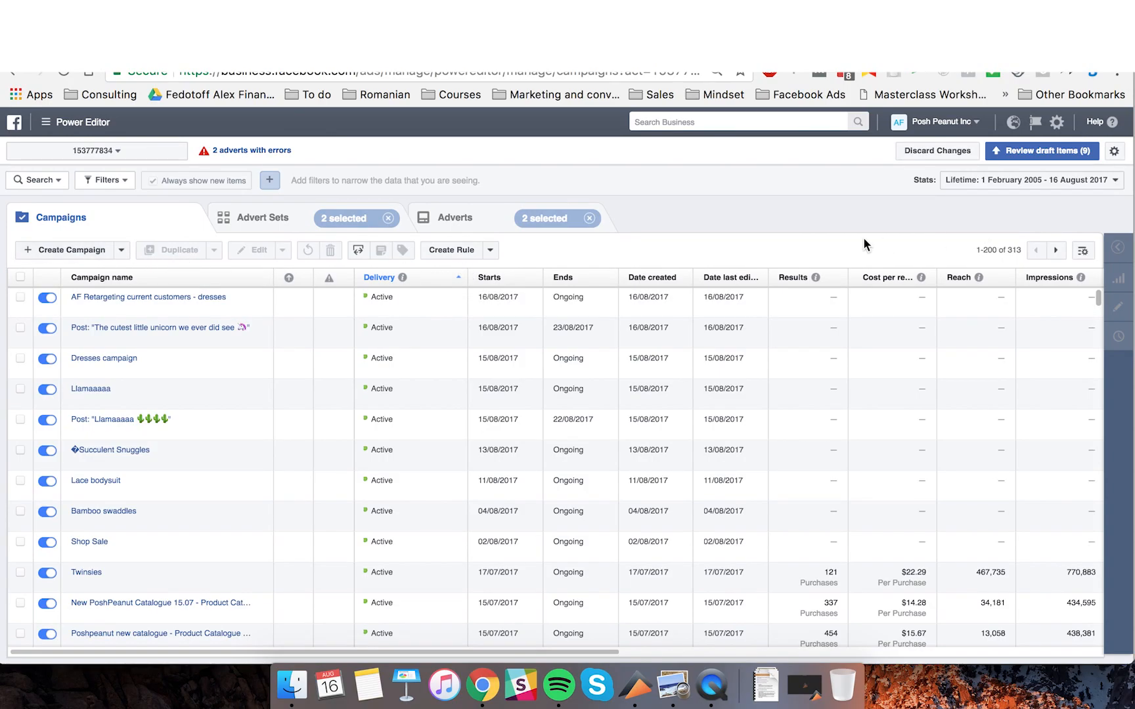
{"action": "left_click", "coordinate": [388, 218]}
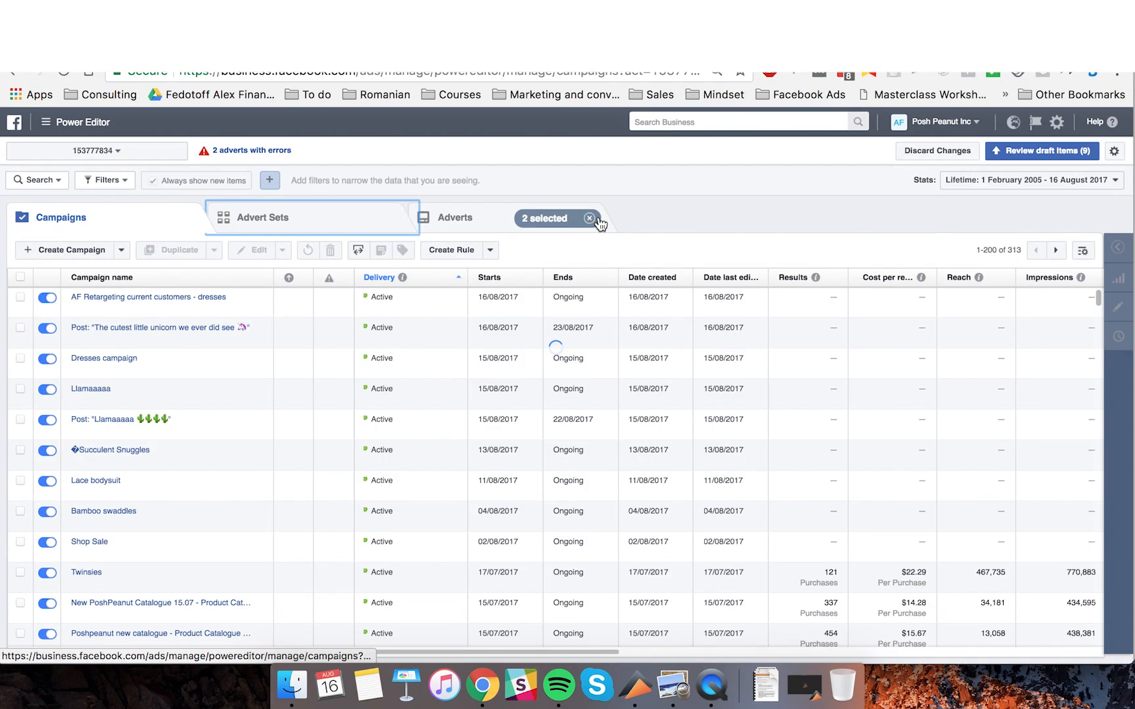
{"action": "left_click", "coordinate": [595, 220]}
{"action": "key", "text": "super+space"}
{"action": "key", "text": "Escape"}
Filter the campaigns to active delivery with campaign names containing "af".
{"action": "left_click", "coordinate": [105, 180]}
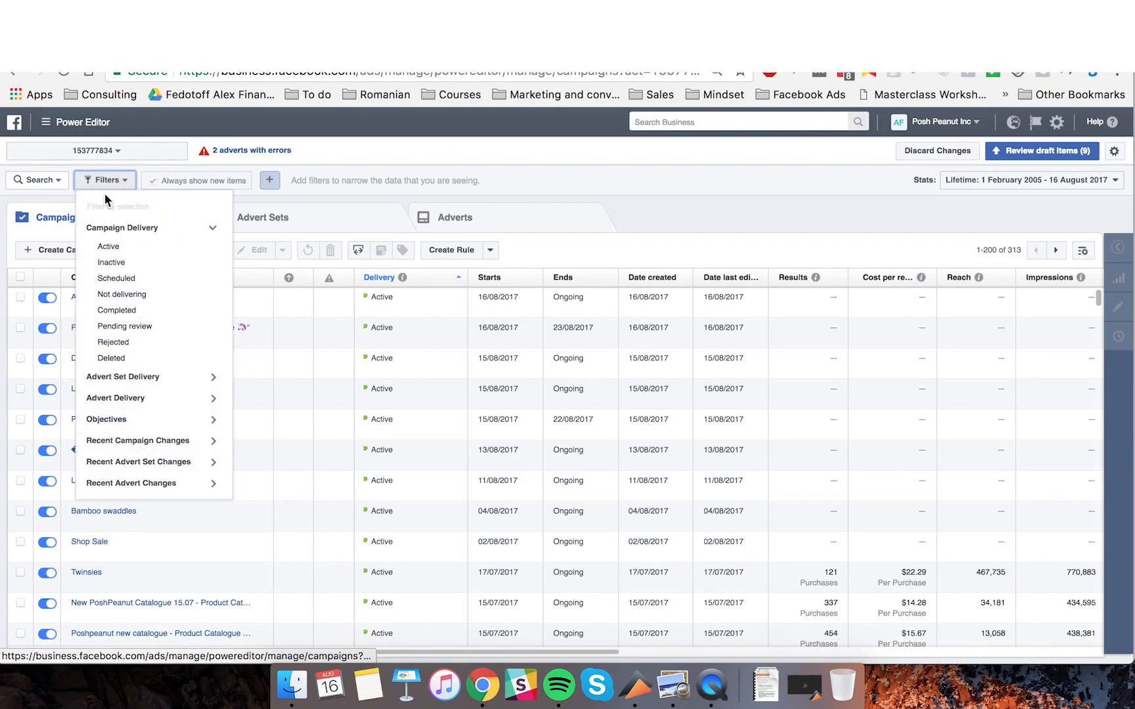
{"action": "left_click", "coordinate": [153, 256]}
{"action": "left_click", "coordinate": [32, 180]}
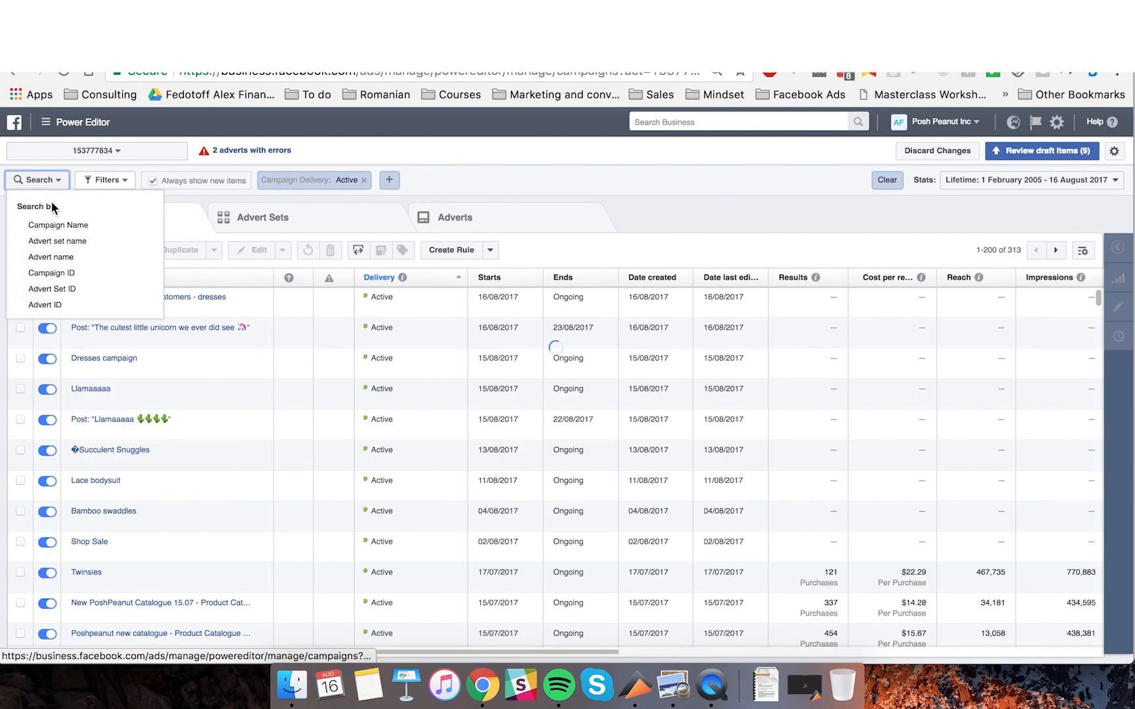
{"action": "left_click", "coordinate": [58, 227]}
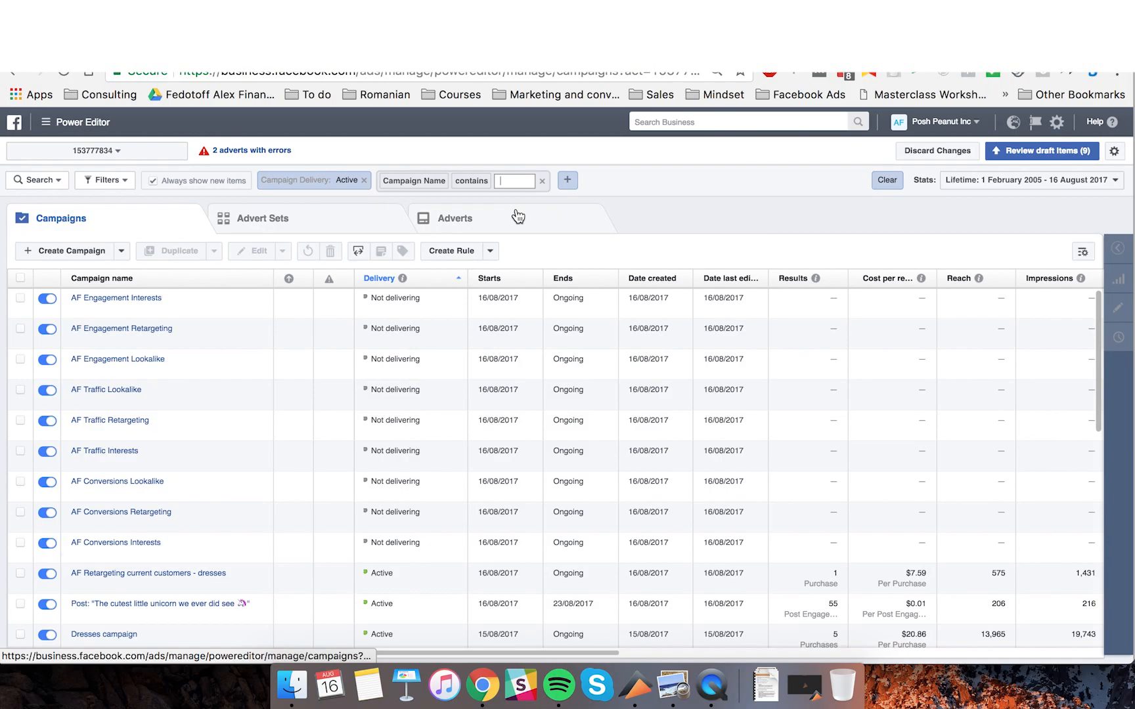
{"action": "type", "text": "af"}
{"action": "key", "text": "Return"}
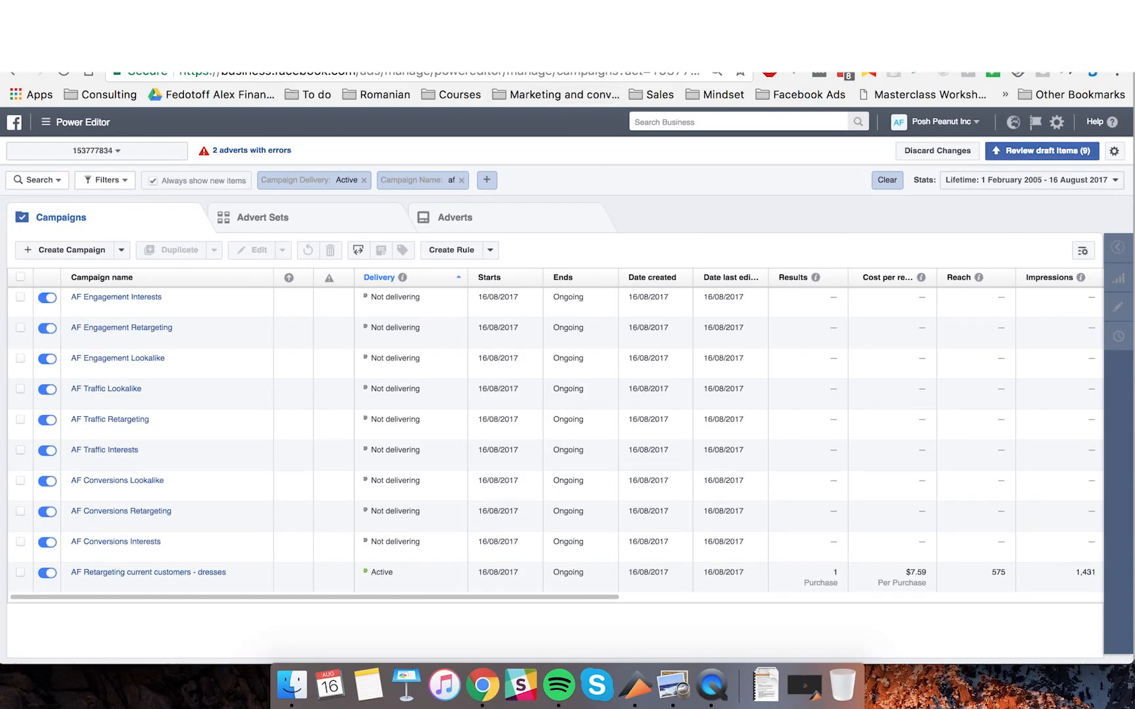
Switch to Qwaya and compare the page post preview with the copy in the spreadsheet's Ad copies to test sheet.
{"action": "key", "text": "ctrl+Tab"}
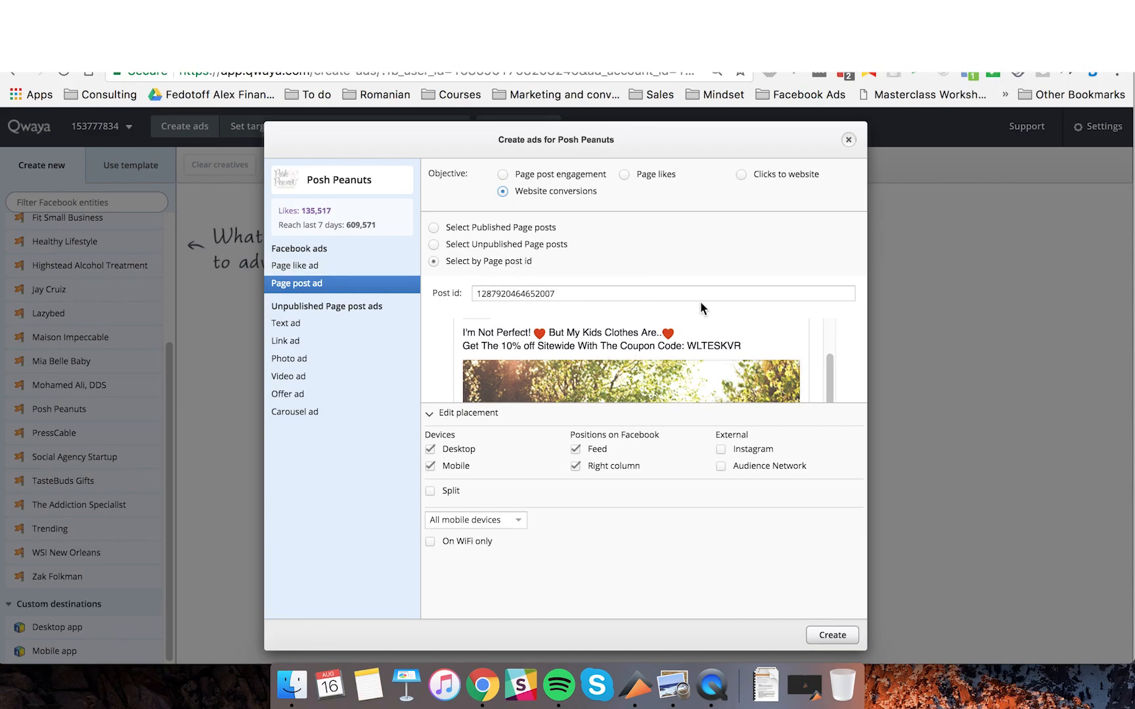
{"action": "scroll", "coordinate": [800, 366], "scroll_direction": "up", "scroll_amount": 1}
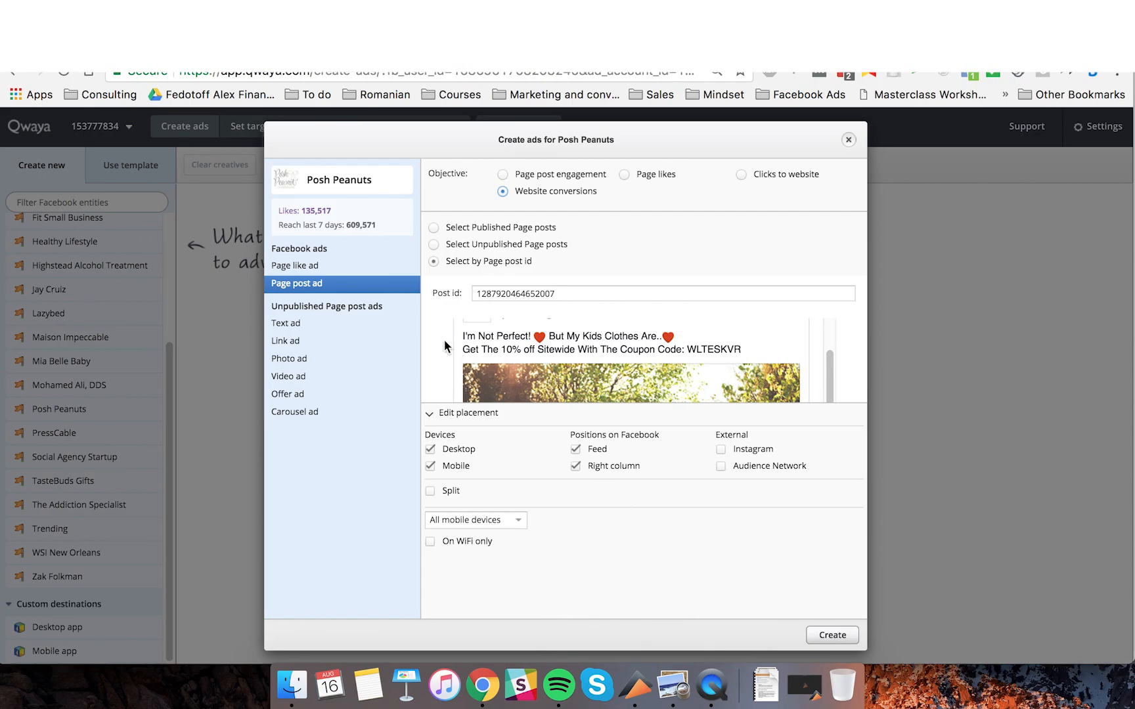
{"action": "left_click", "coordinate": [579, 293]}
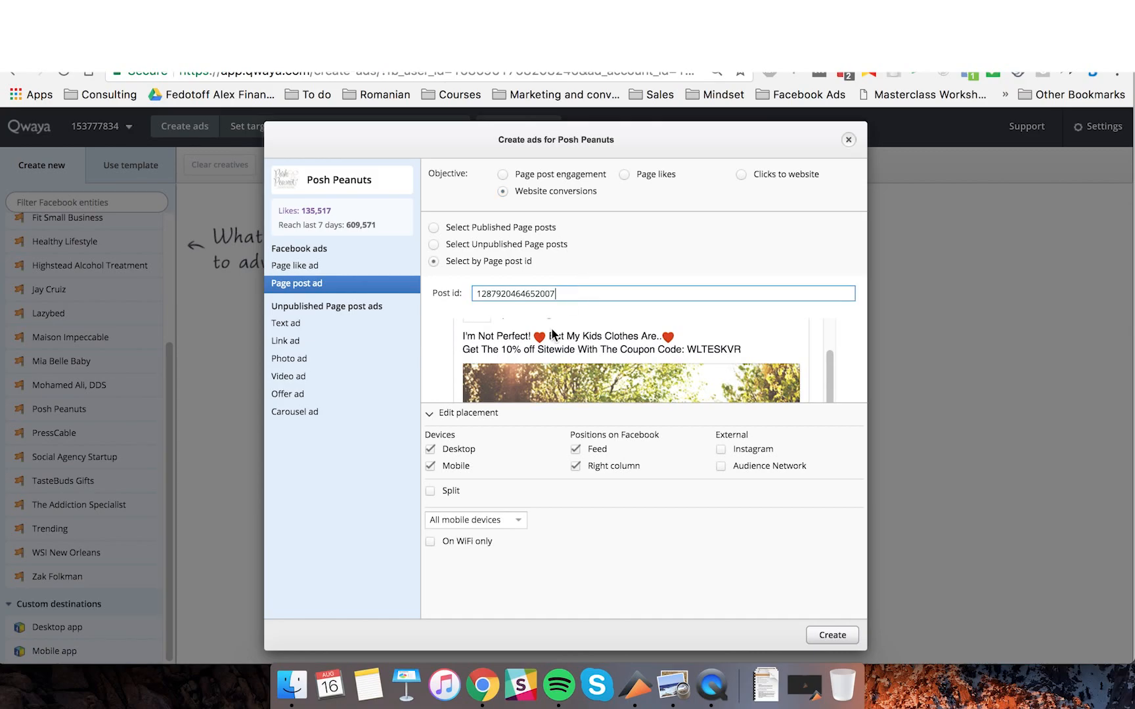
{"action": "left_click", "coordinate": [462, 336]}
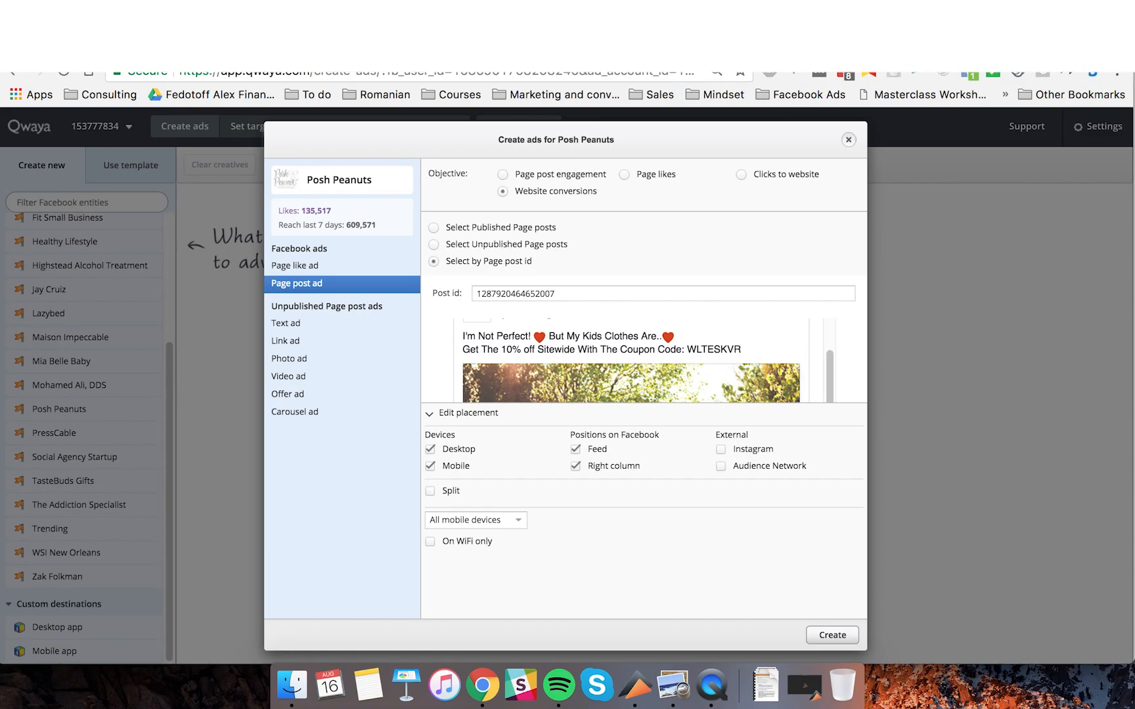
{"action": "key", "text": "ctrl+Tab"}
{"action": "left_click", "coordinate": [359, 647]}
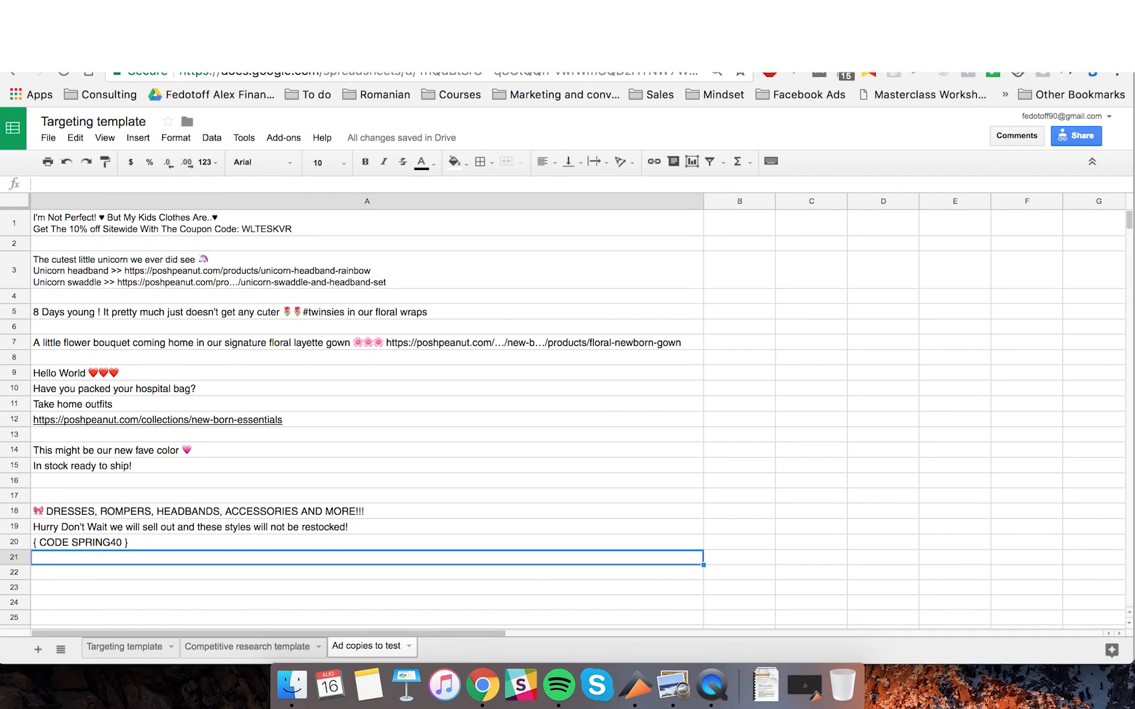
{"action": "key", "text": "ctrl+shift+Tab"}
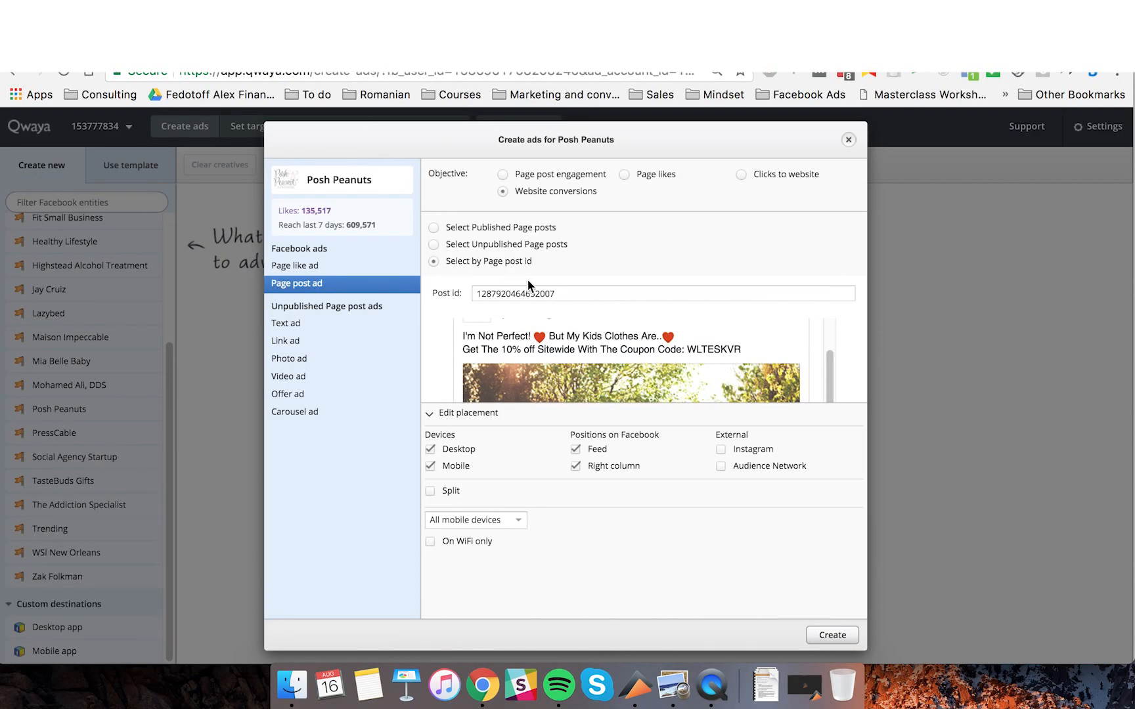
Split the page post ad by placement and create the ads.
{"action": "scroll", "coordinate": [767, 327], "scroll_direction": "down", "scroll_amount": 1}
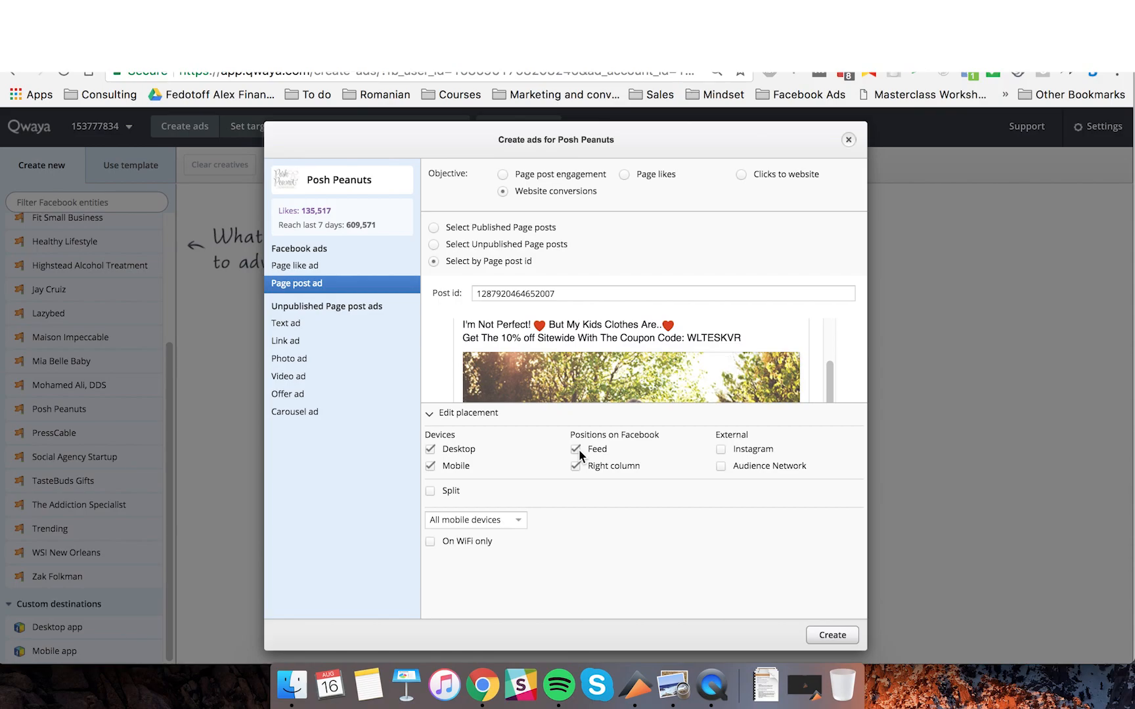
{"action": "left_click", "coordinate": [430, 492]}
{"action": "left_click", "coordinate": [832, 635]}
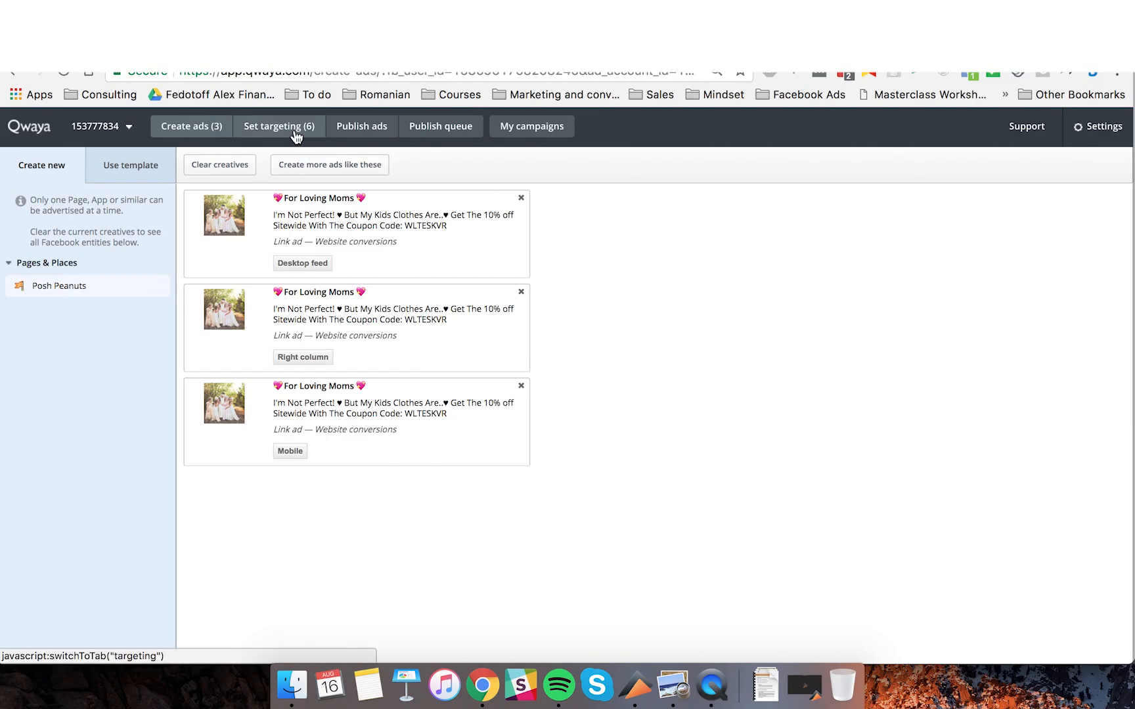
Go to the targeting setup and open the 30 Interests and behavior testing template from the PoshPeanut Folder.
{"action": "left_click", "coordinate": [273, 134]}
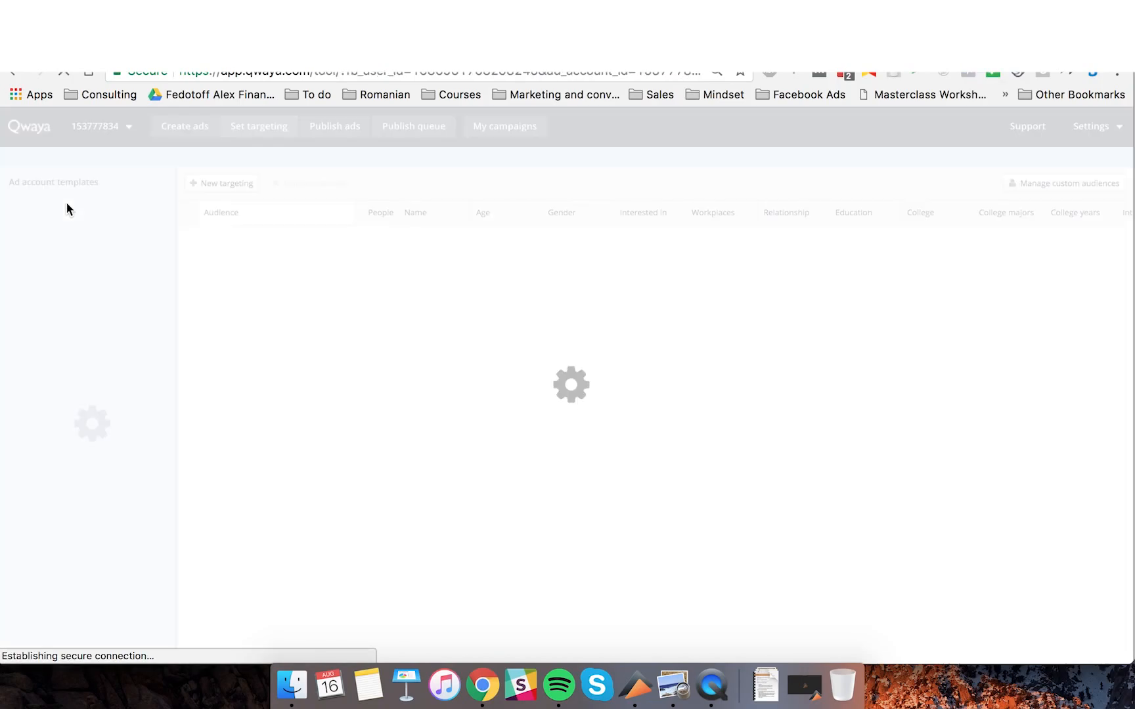
{"action": "left_click", "coordinate": [69, 185]}
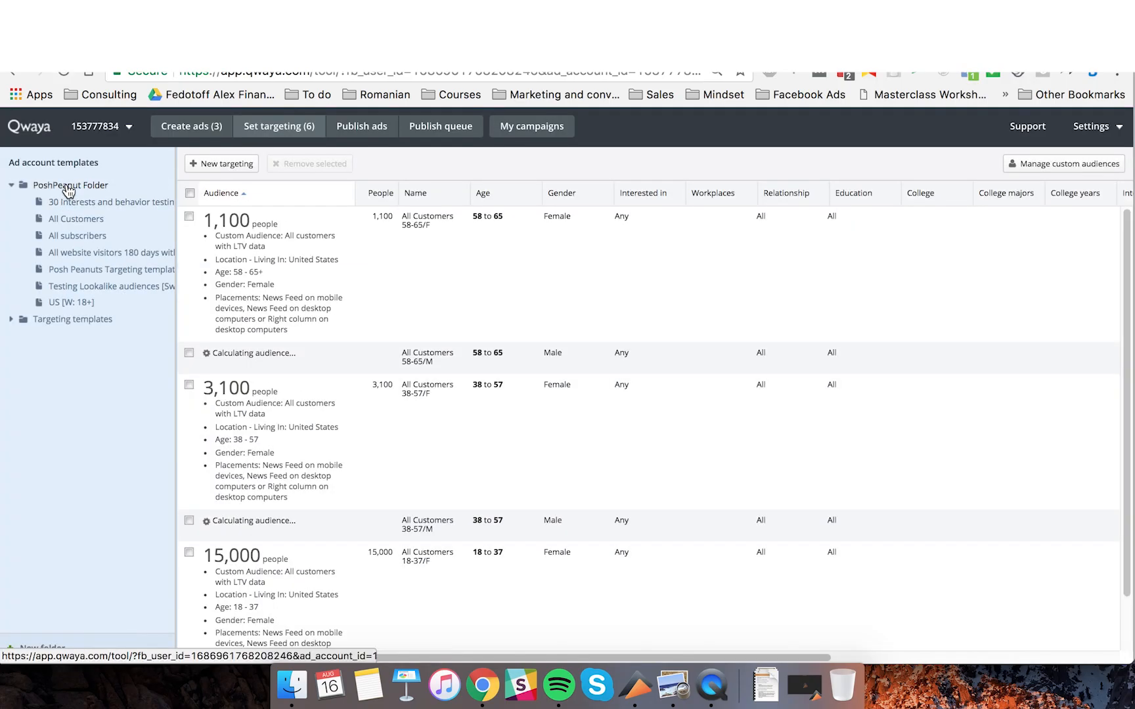
{"action": "left_click", "coordinate": [75, 207]}
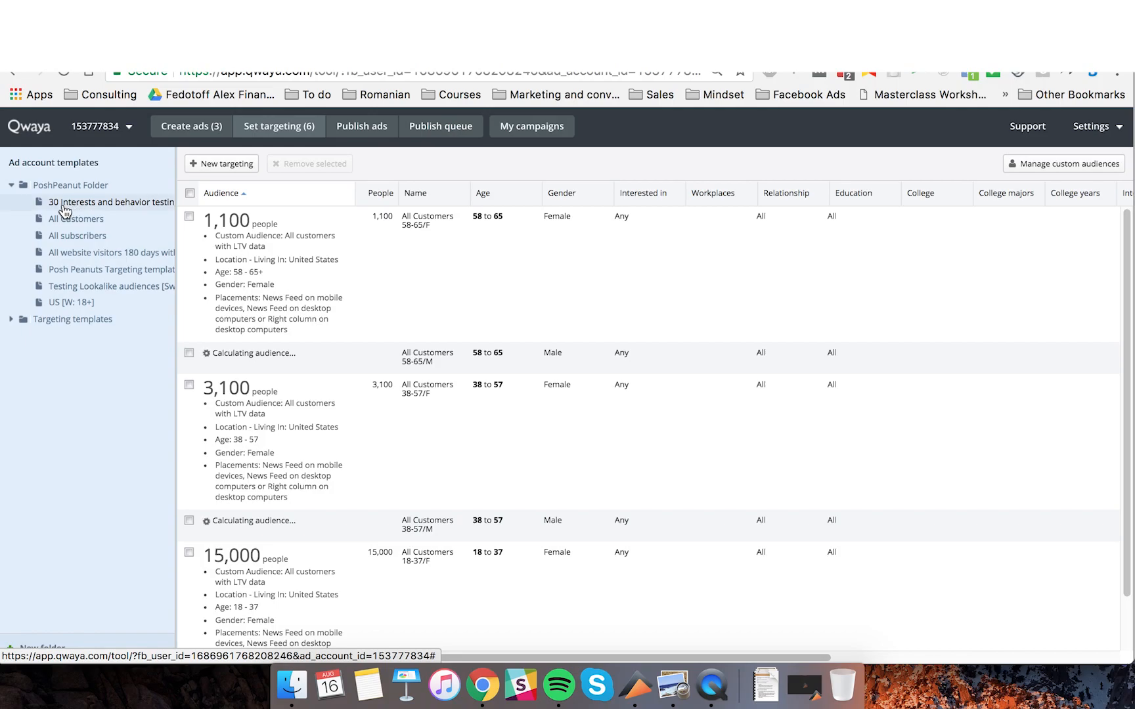
{"action": "left_click", "coordinate": [63, 209]}
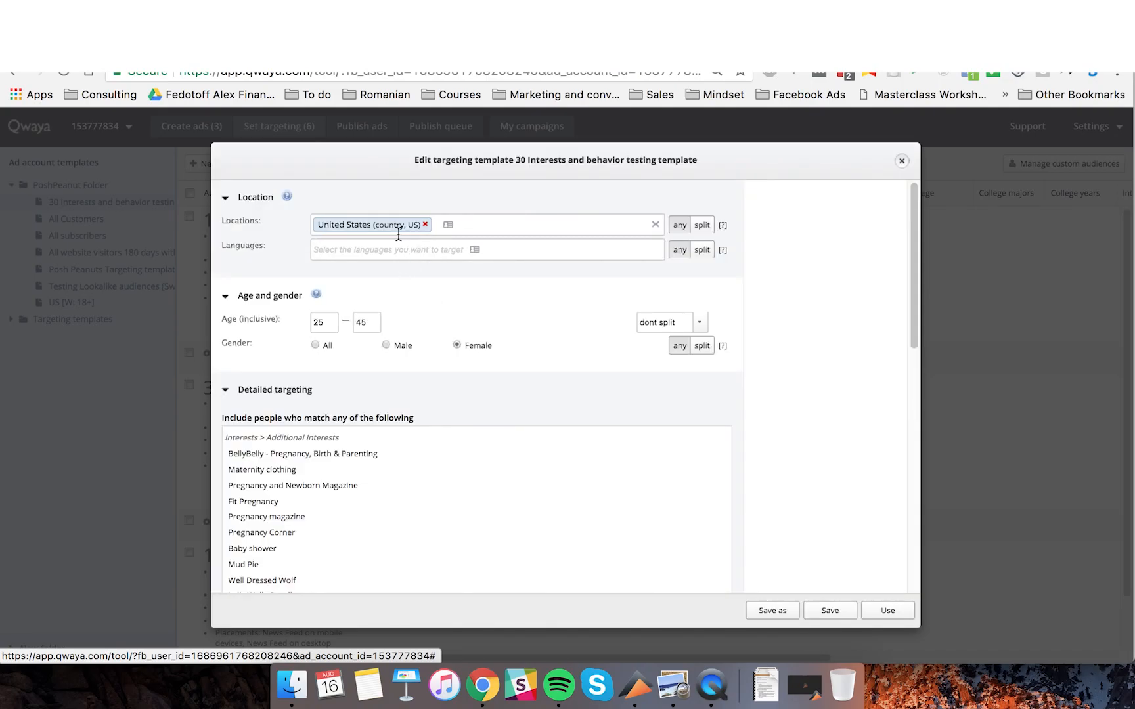
Examine the template's location, age, gender and detailed interest targeting, including its split option and potential reach.
{"action": "scroll", "coordinate": [421, 236], "scroll_direction": "down", "scroll_amount": 1}
{"action": "scroll", "coordinate": [415, 235], "scroll_direction": "up", "scroll_amount": 1}
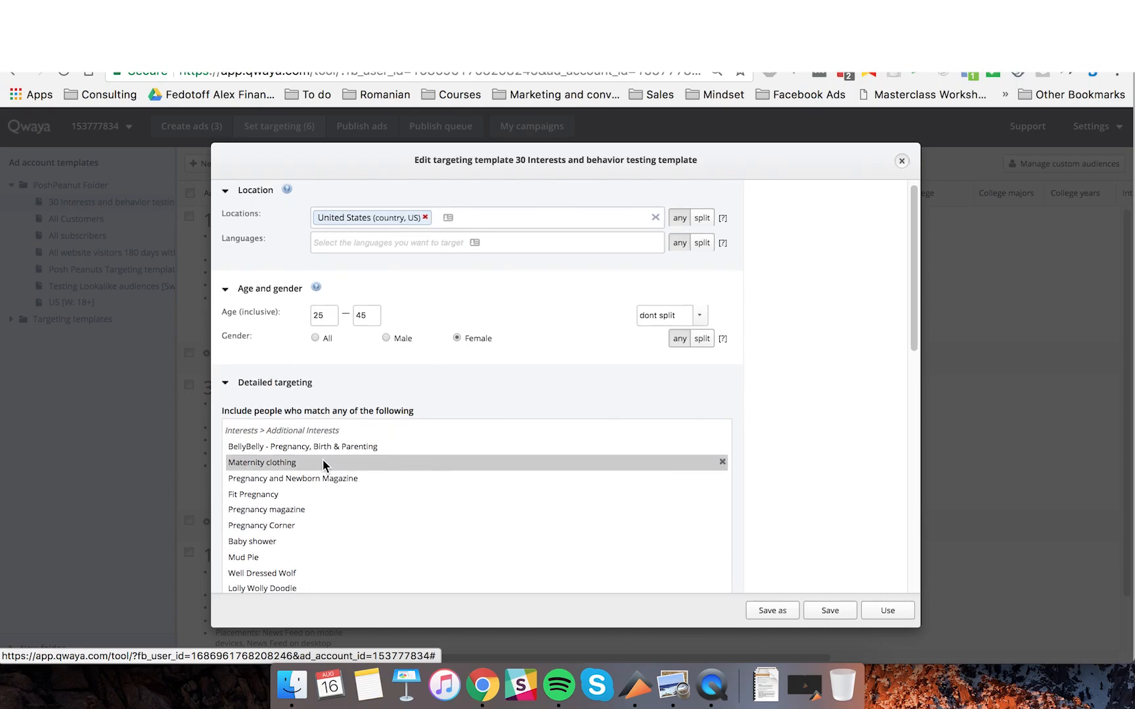
{"action": "scroll", "coordinate": [323, 459], "scroll_direction": "down", "scroll_amount": 3}
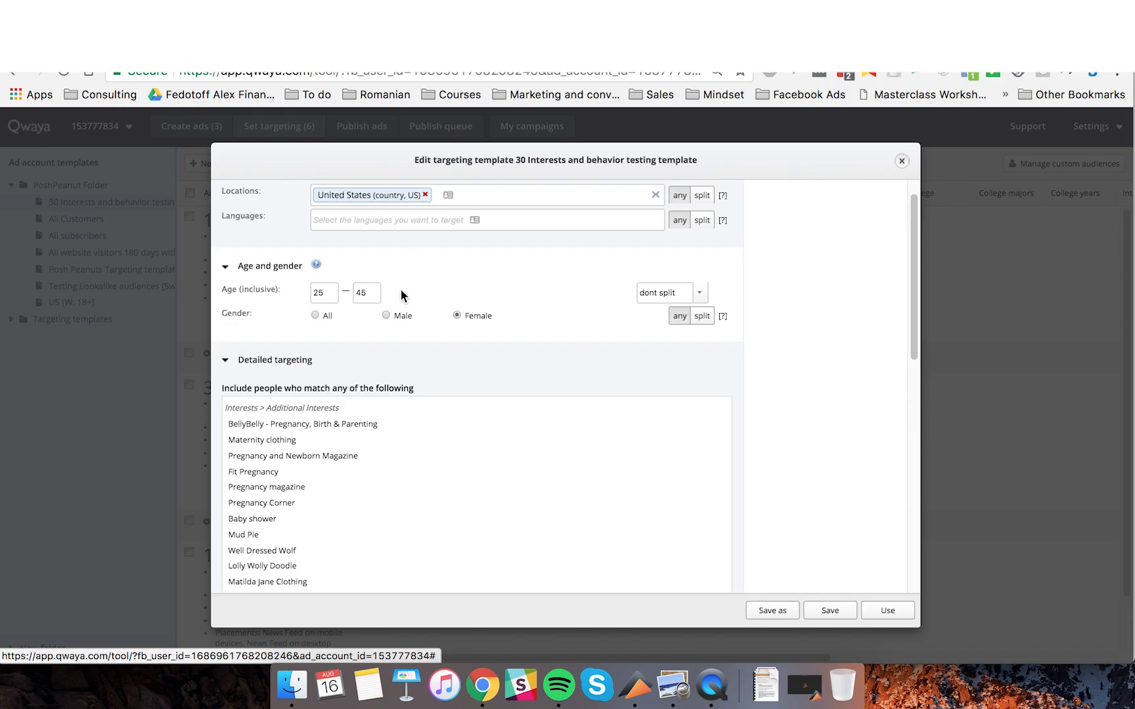
{"action": "scroll", "coordinate": [404, 296], "scroll_direction": "down", "scroll_amount": 1}
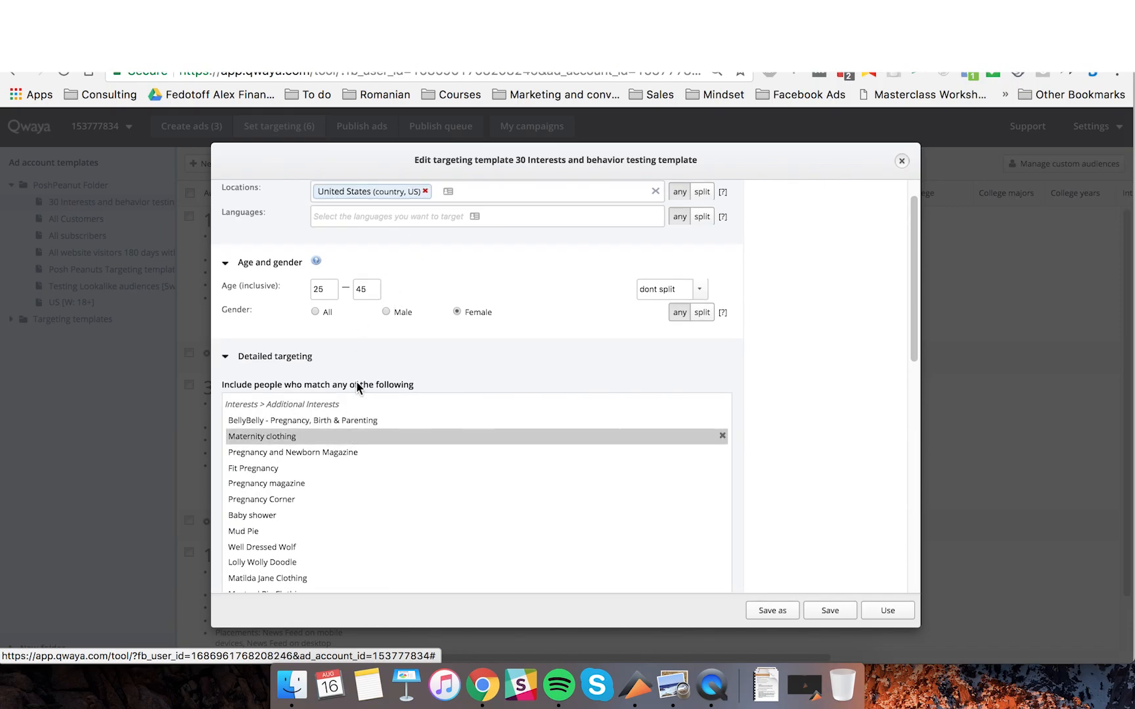
{"action": "scroll", "coordinate": [398, 355], "scroll_direction": "down", "scroll_amount": 2}
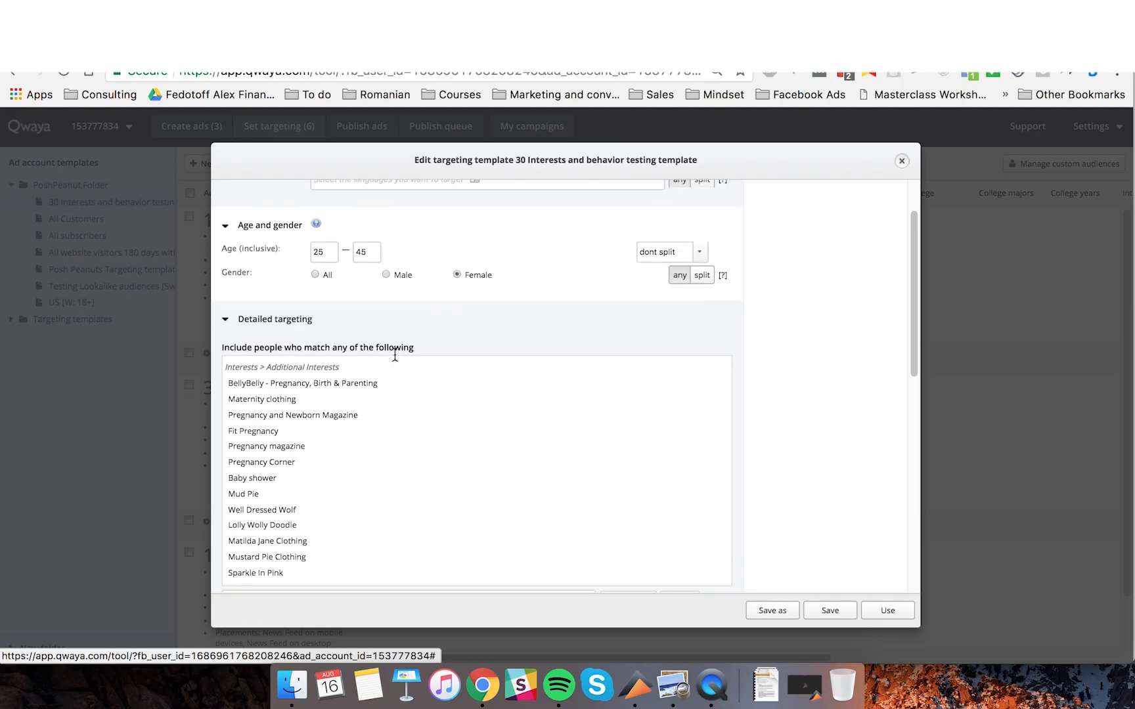
{"action": "scroll", "coordinate": [419, 207], "scroll_direction": "up", "scroll_amount": 4}
{"action": "scroll", "coordinate": [368, 368], "scroll_direction": "down", "scroll_amount": 1}
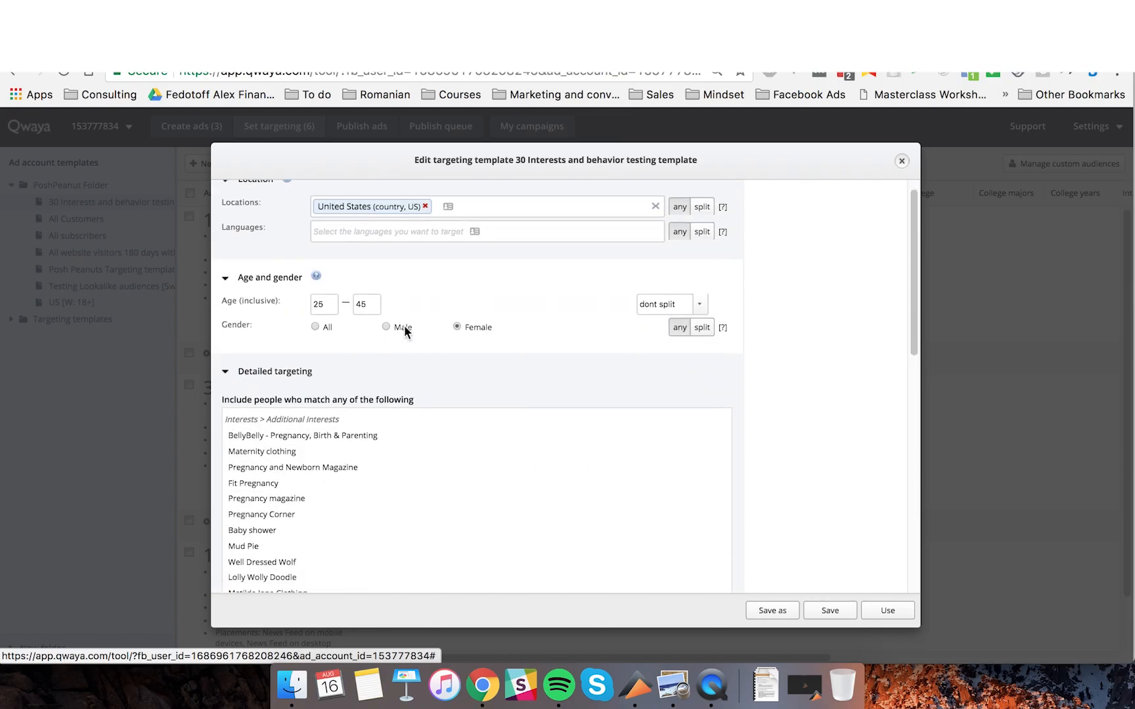
{"action": "scroll", "coordinate": [427, 322], "scroll_direction": "up", "scroll_amount": 1}
{"action": "scroll", "coordinate": [368, 407], "scroll_direction": "down", "scroll_amount": 4}
{"action": "scroll", "coordinate": [361, 440], "scroll_direction": "down", "scroll_amount": 4}
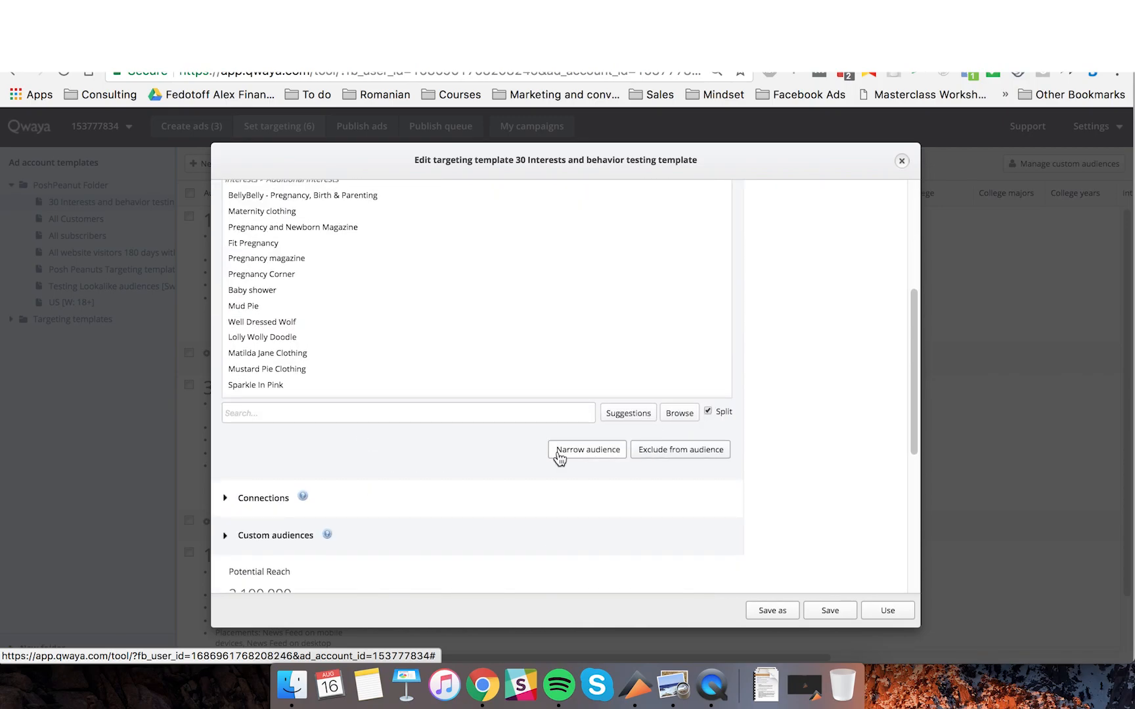
{"action": "left_click_drag", "start_coordinate": [915, 382], "coordinate": [934, 406]}
{"action": "scroll", "coordinate": [691, 467], "scroll_direction": "down", "scroll_amount": 1}
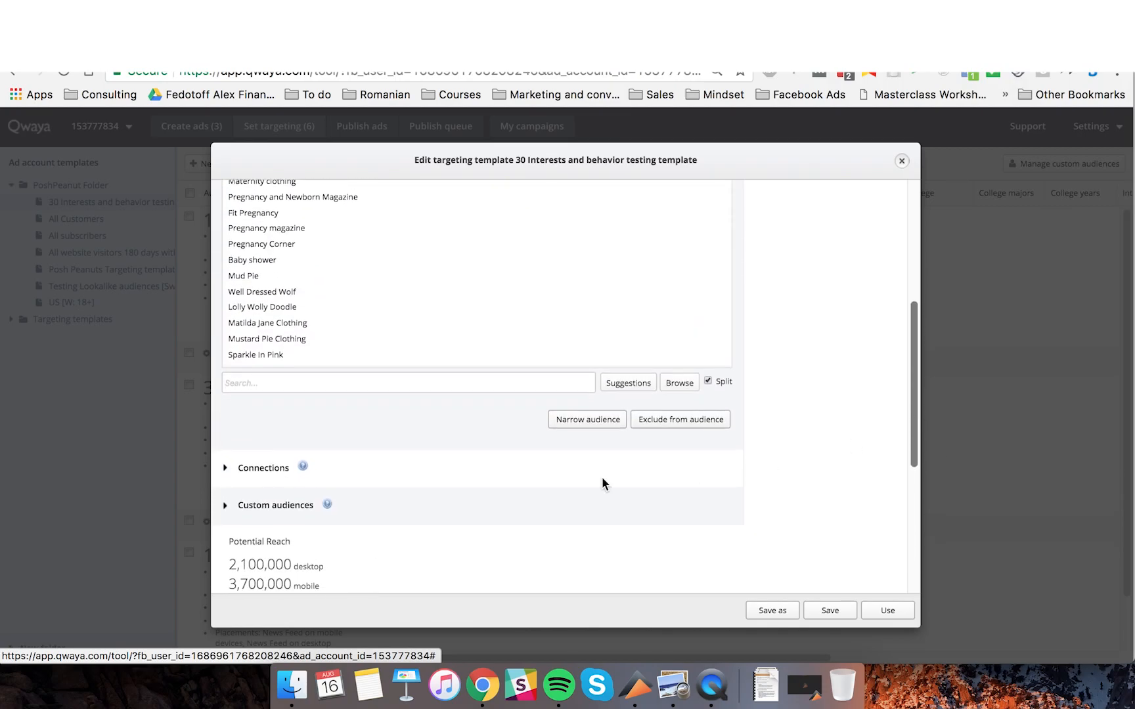
Expand the template's custom audiences to check the excluded customer lists, and go over the whole targeting setup again.
{"action": "left_click", "coordinate": [276, 506]}
{"action": "scroll", "coordinate": [402, 477], "scroll_direction": "down", "scroll_amount": 1}
{"action": "scroll", "coordinate": [391, 499], "scroll_direction": "down", "scroll_amount": 2}
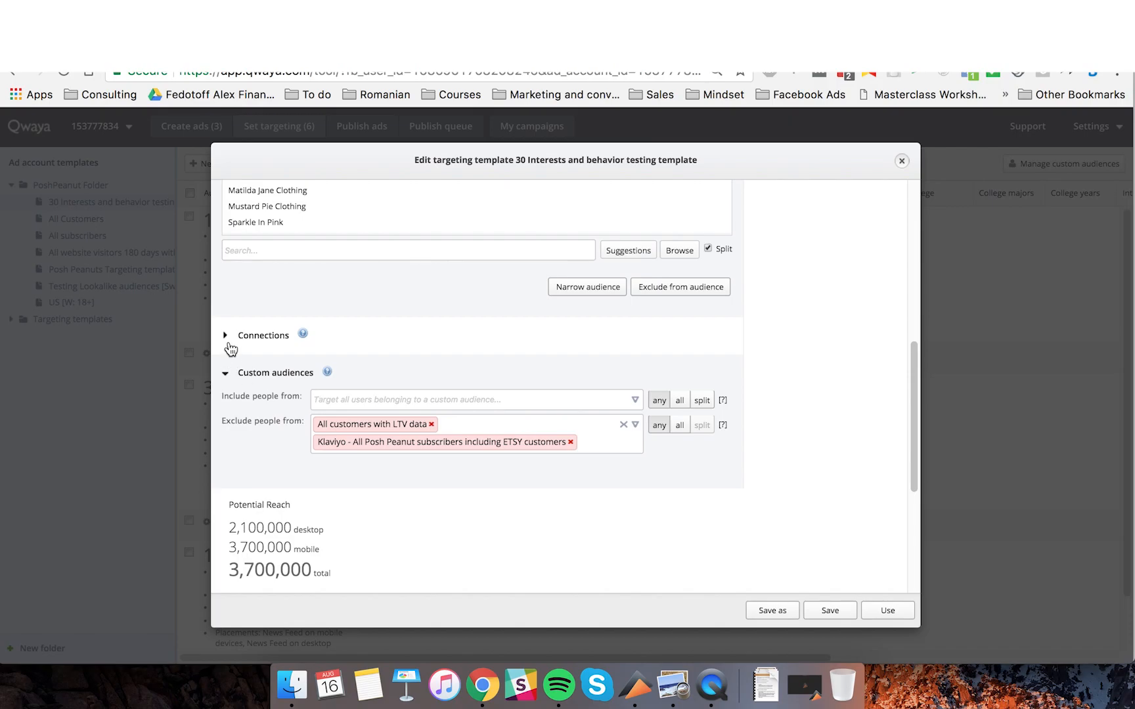
{"action": "scroll", "coordinate": [531, 334], "scroll_direction": "down", "scroll_amount": 3}
{"action": "scroll", "coordinate": [531, 334], "scroll_direction": "up", "scroll_amount": 10}
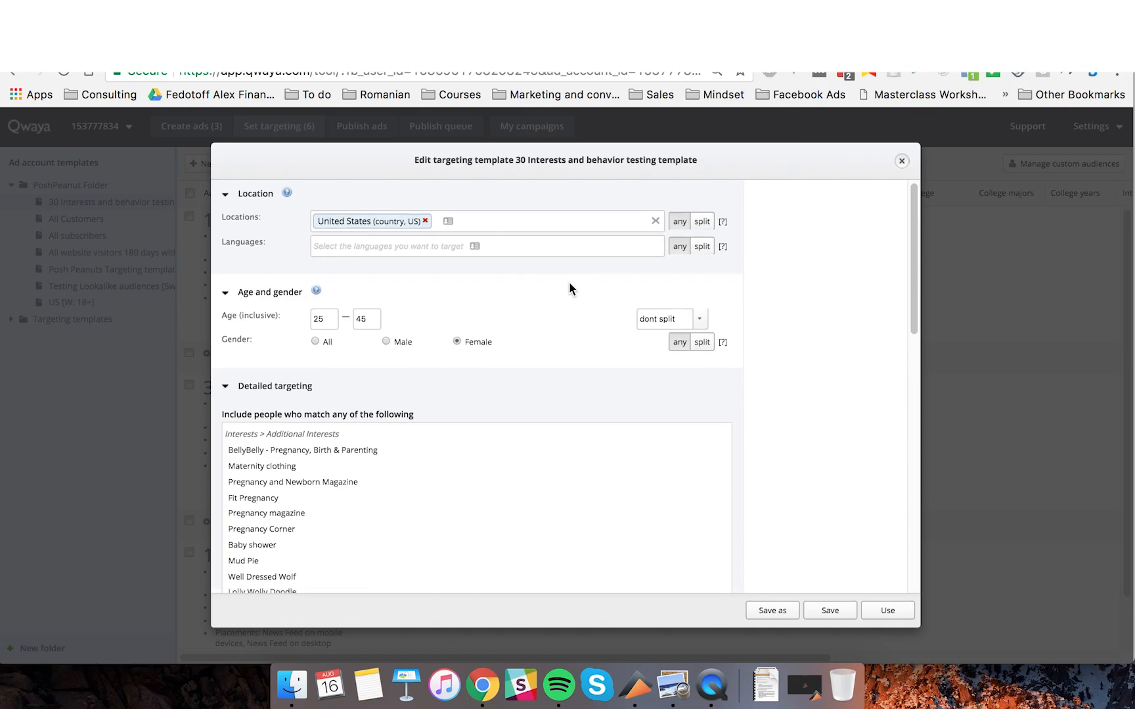
{"action": "scroll", "coordinate": [568, 282], "scroll_direction": "down", "scroll_amount": 15}
{"action": "scroll", "coordinate": [435, 387], "scroll_direction": "up", "scroll_amount": 15}
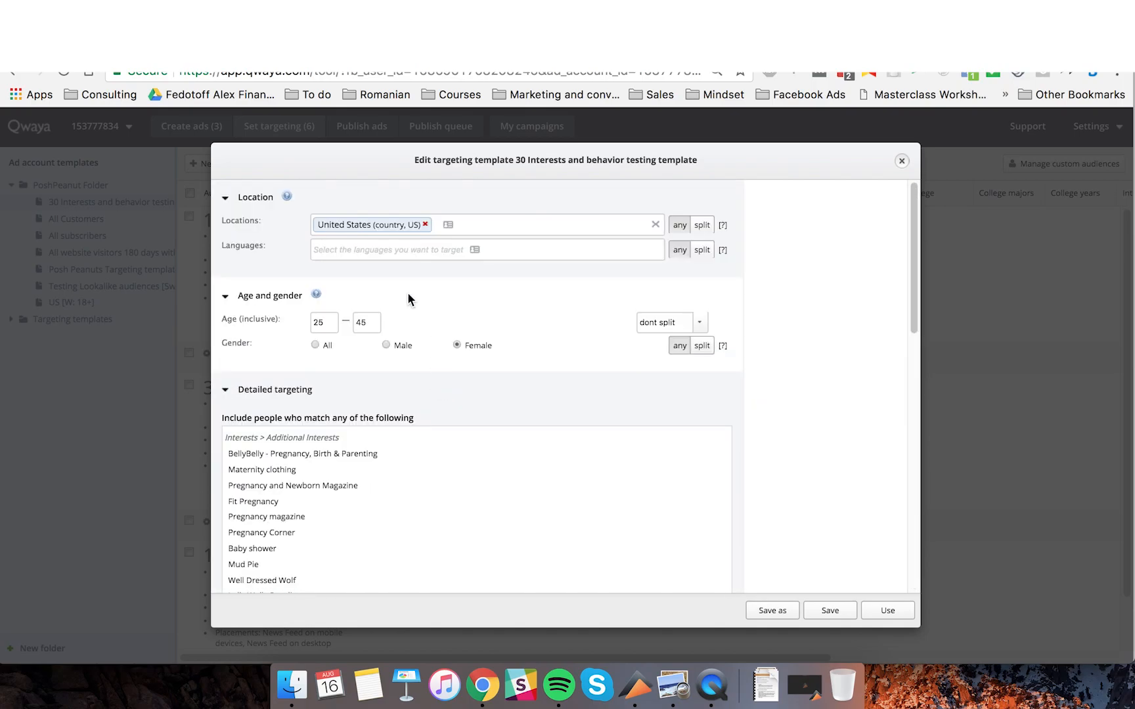
{"action": "scroll", "coordinate": [320, 427], "scroll_direction": "down", "scroll_amount": 3}
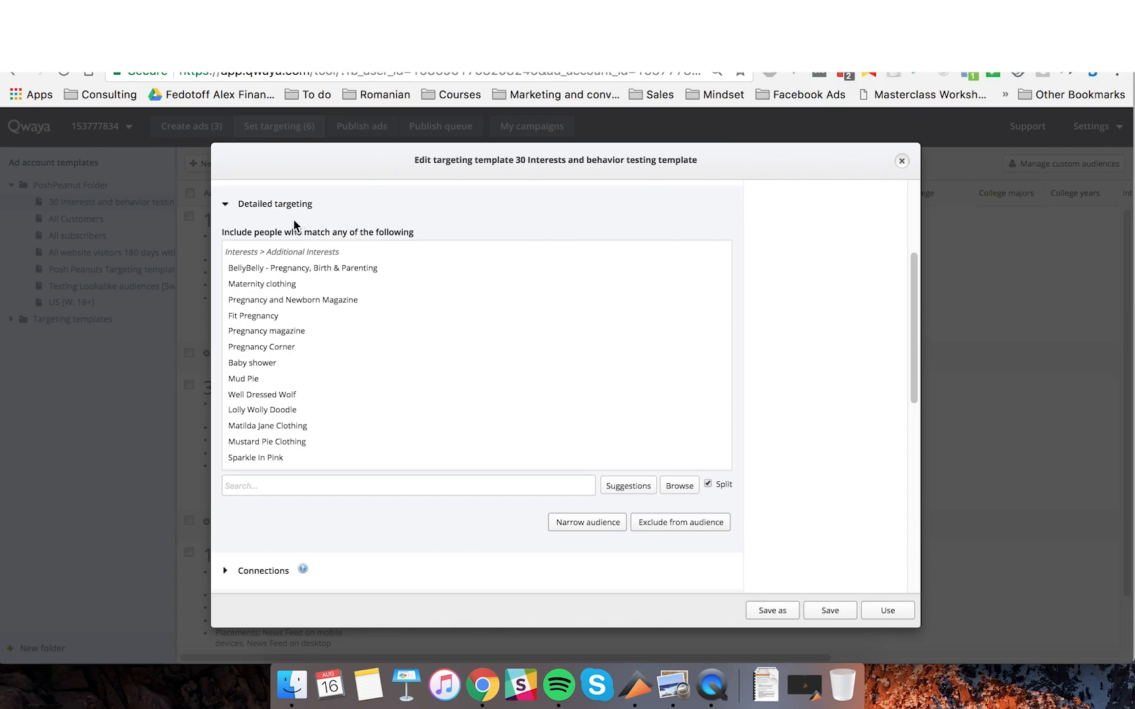
Compare the template's interests with the brands and interests listed in the Targeting template spreadsheet, and return to Qwaya.
{"action": "key", "text": "ctrl+Tab"}
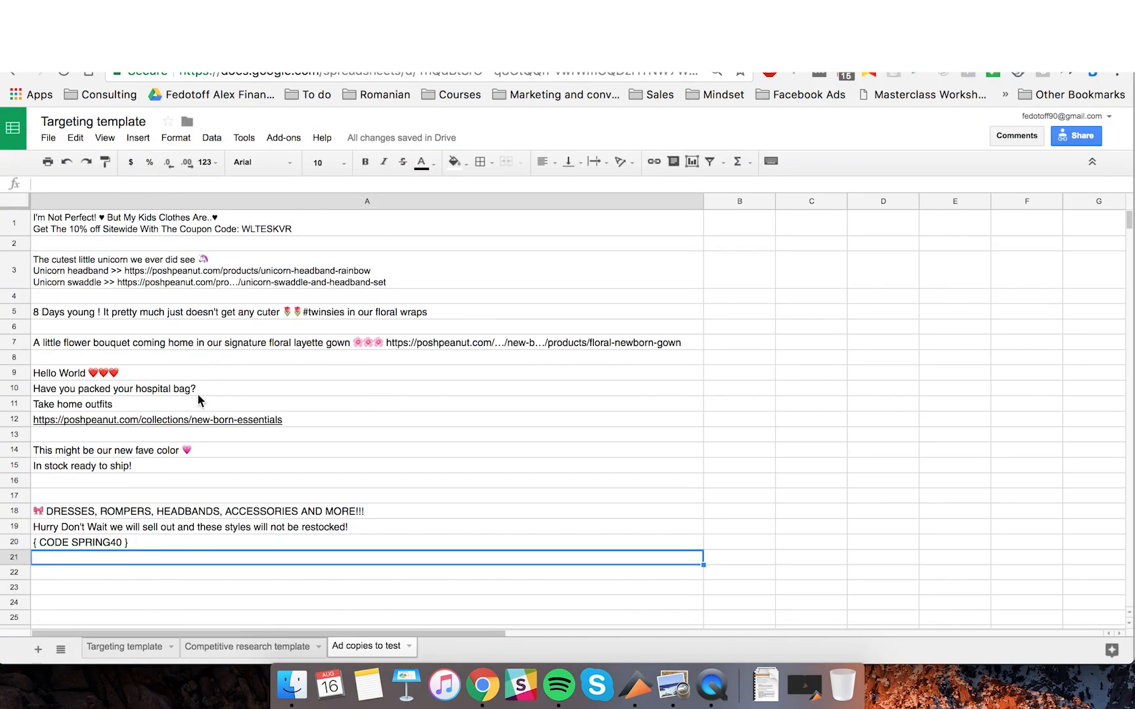
{"action": "key", "text": "ctrl+Tab"}
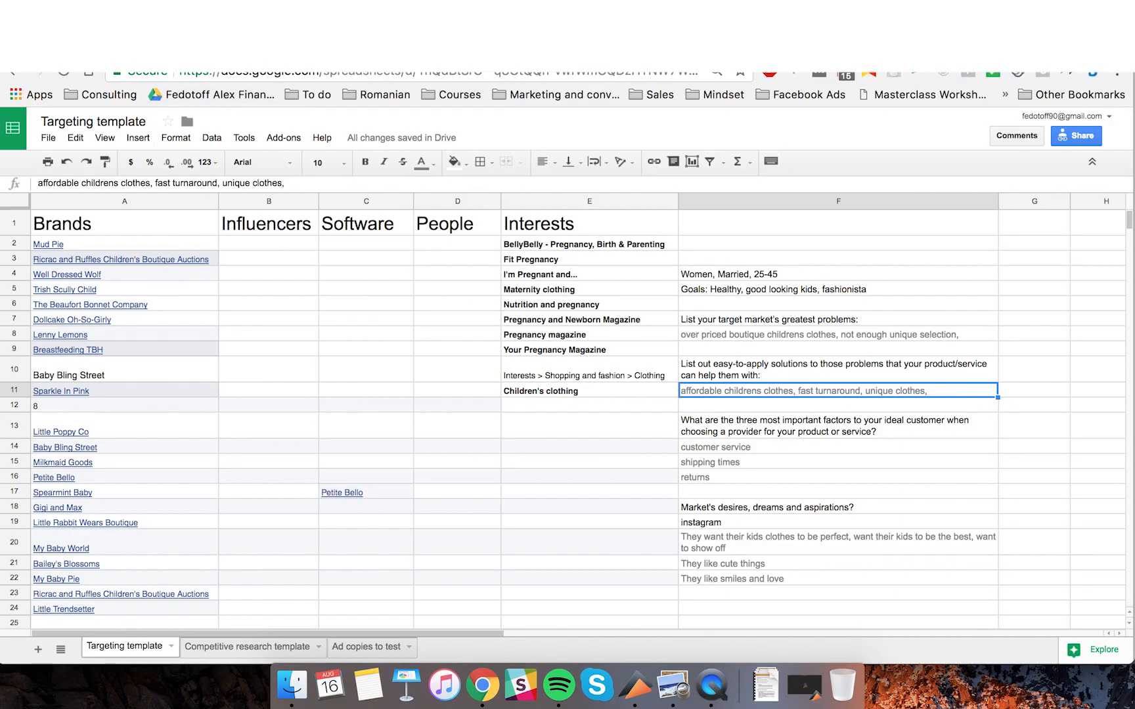
{"action": "left_click", "coordinate": [197, 51]}
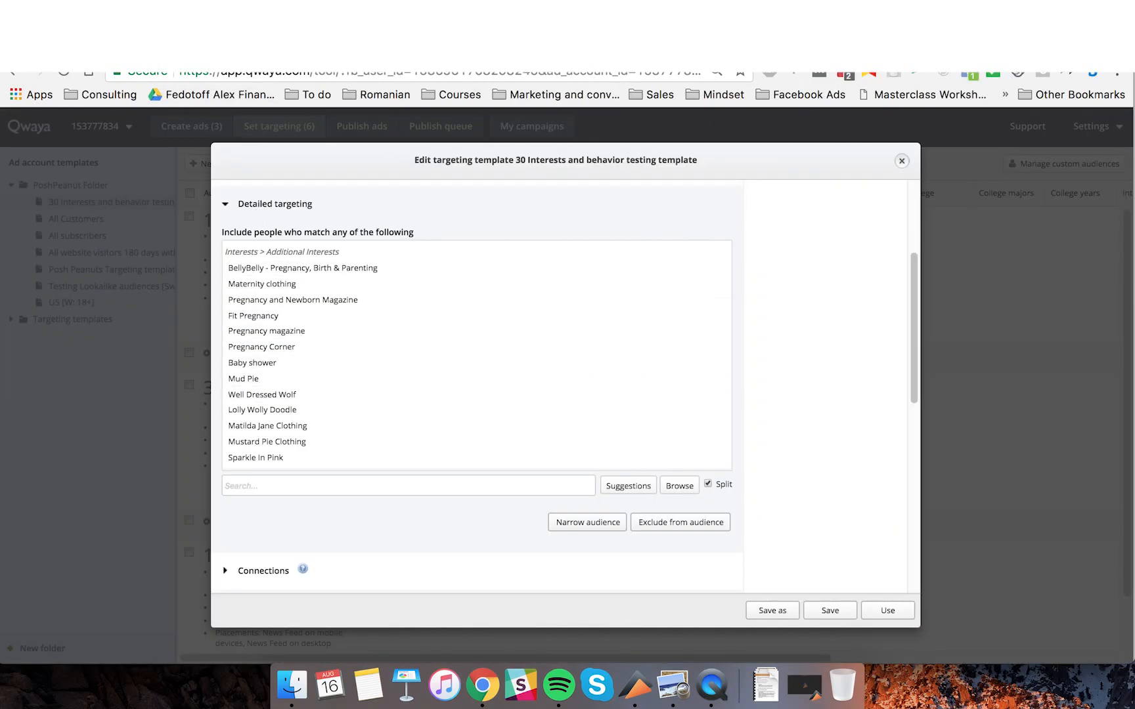
Review the rest of the 30 Interests and behavior testing template, save it and close the template editor.
{"action": "scroll", "coordinate": [387, 316], "scroll_direction": "down", "scroll_amount": 10}
{"action": "scroll", "coordinate": [368, 296], "scroll_direction": "up", "scroll_amount": 9}
{"action": "scroll", "coordinate": [394, 361], "scroll_direction": "down", "scroll_amount": 10}
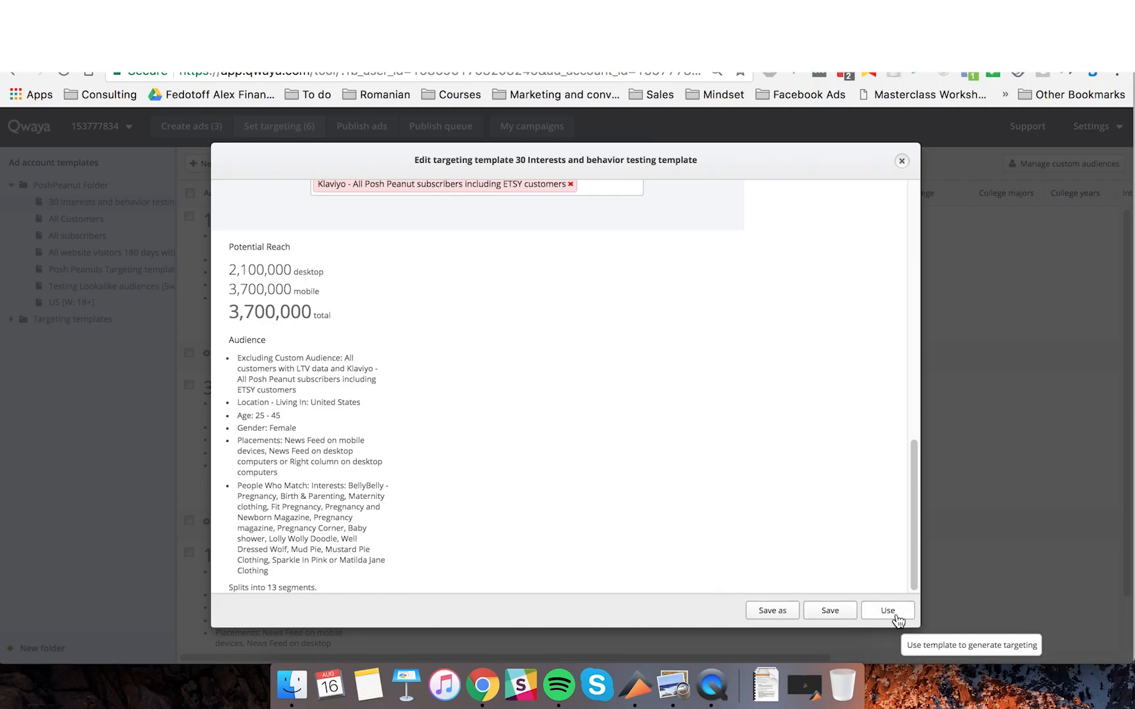
{"action": "left_click", "coordinate": [828, 611]}
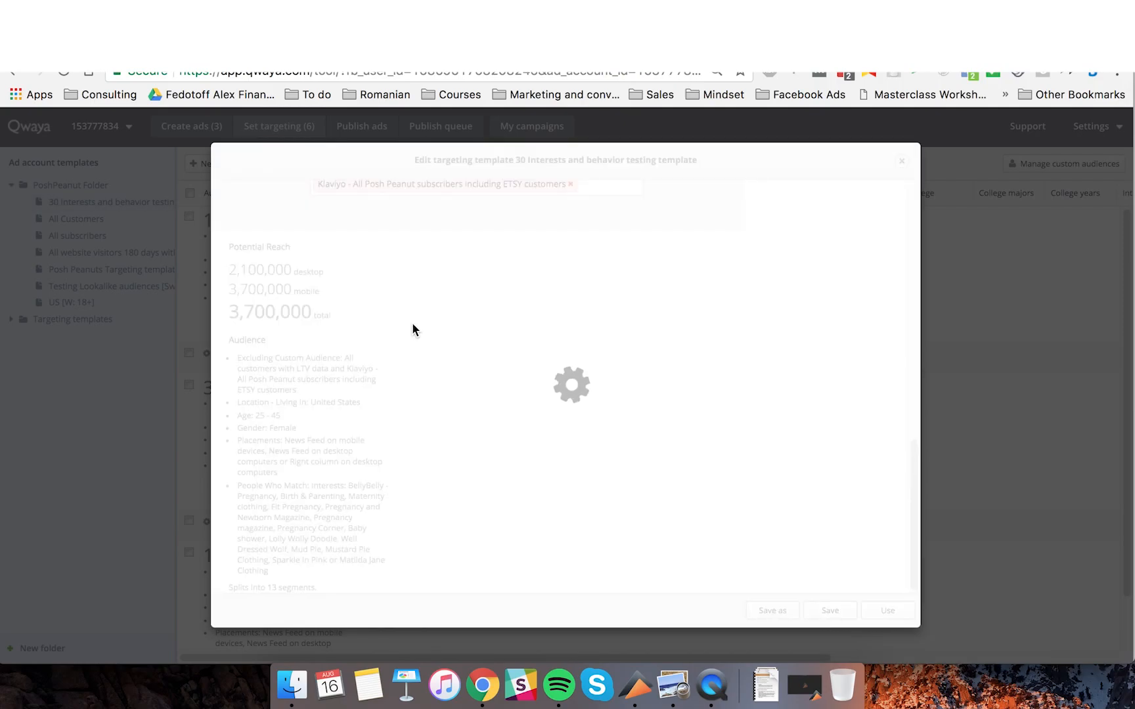
{"action": "left_click", "coordinate": [902, 164]}
Remove all existing targeting segments and apply the 30 Interests and behavior testing template to the targeting list.
{"action": "left_click", "coordinate": [190, 193]}
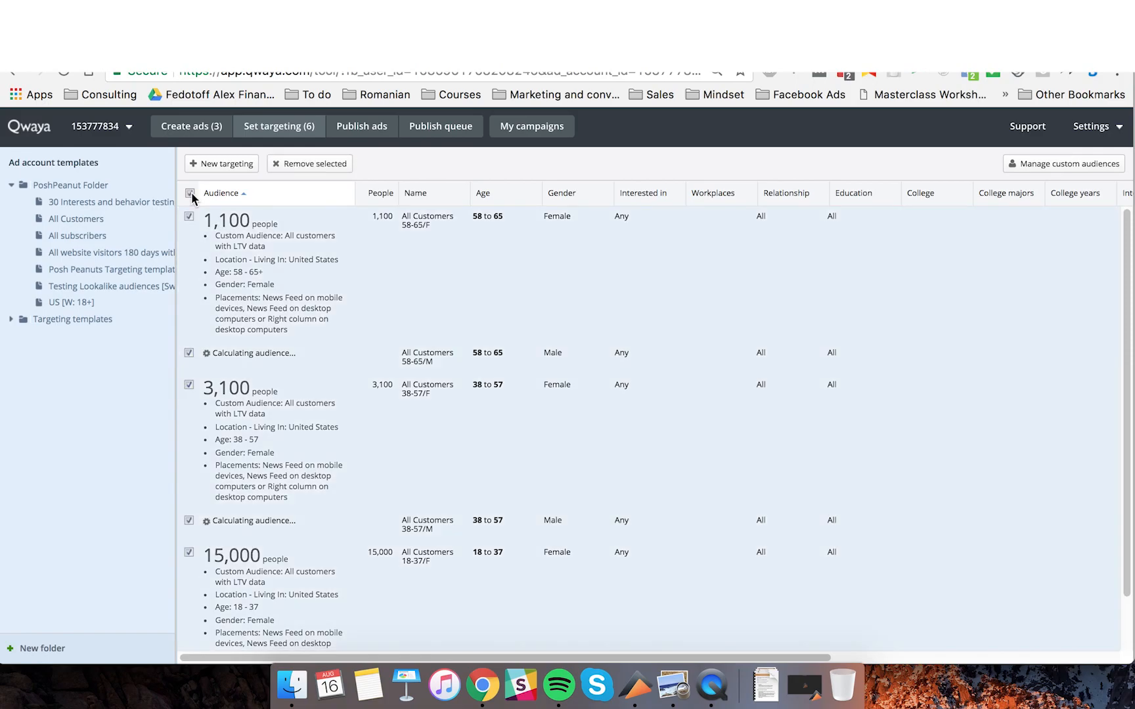
{"action": "left_click", "coordinate": [296, 165]}
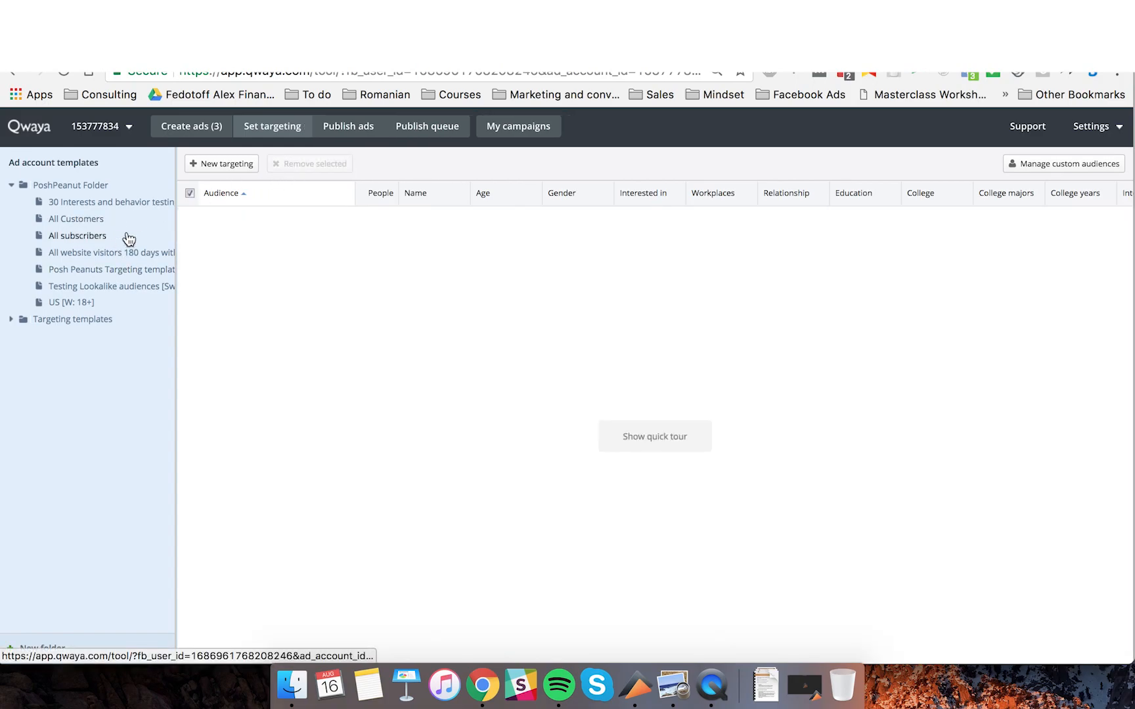
{"action": "left_click_drag", "start_coordinate": [116, 201], "coordinate": [451, 309]}
{"action": "left_click_drag", "start_coordinate": [125, 208], "coordinate": [289, 243]}
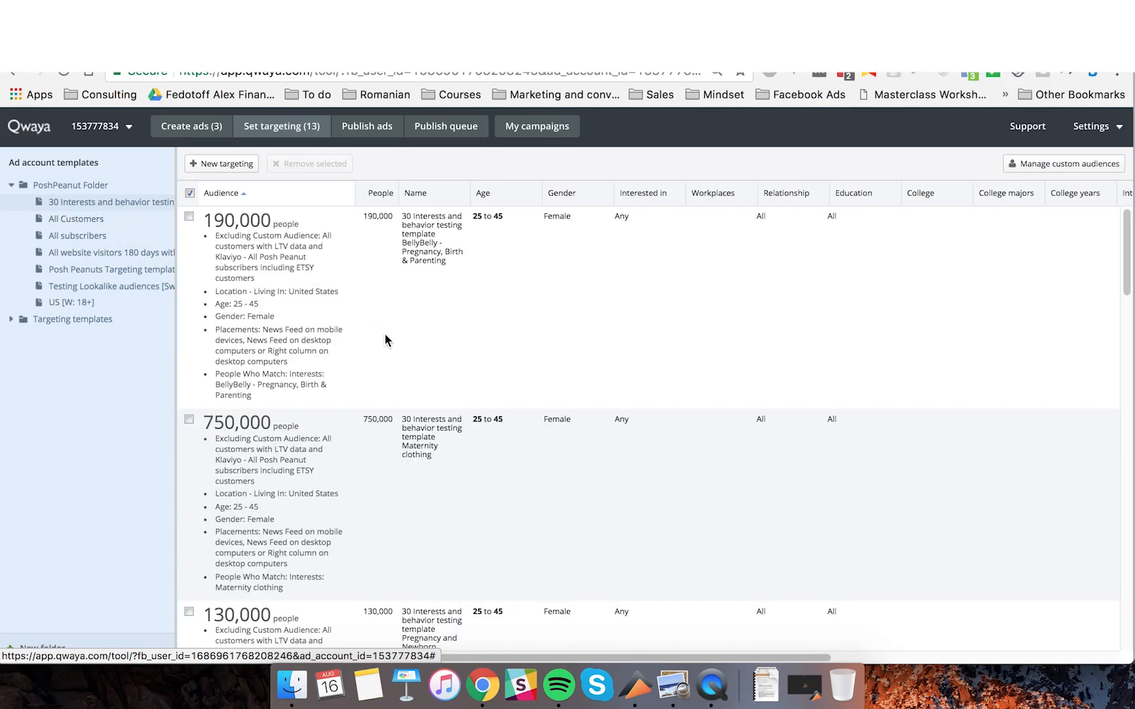
Examine the interest segments generated from the template, and check the created ads for each placement.
{"action": "scroll", "coordinate": [320, 438], "scroll_direction": "down", "scroll_amount": 20}
{"action": "scroll", "coordinate": [320, 439], "scroll_direction": "up", "scroll_amount": 20}
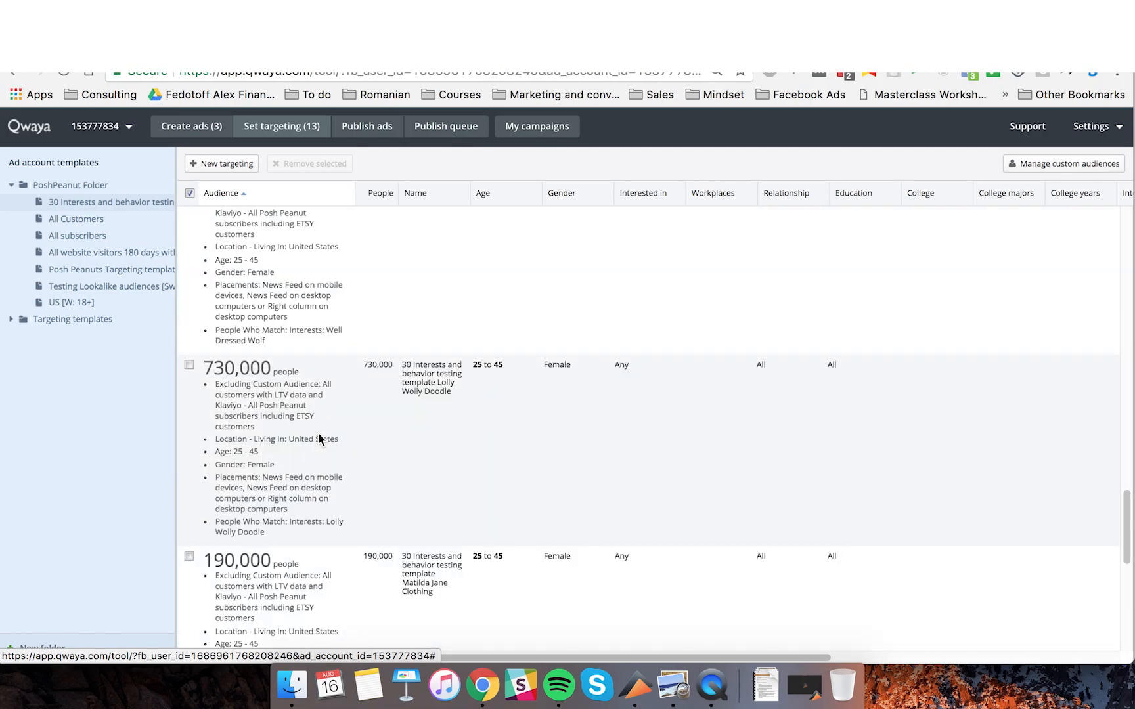
{"action": "scroll", "coordinate": [315, 427], "scroll_direction": "up", "scroll_amount": 2}
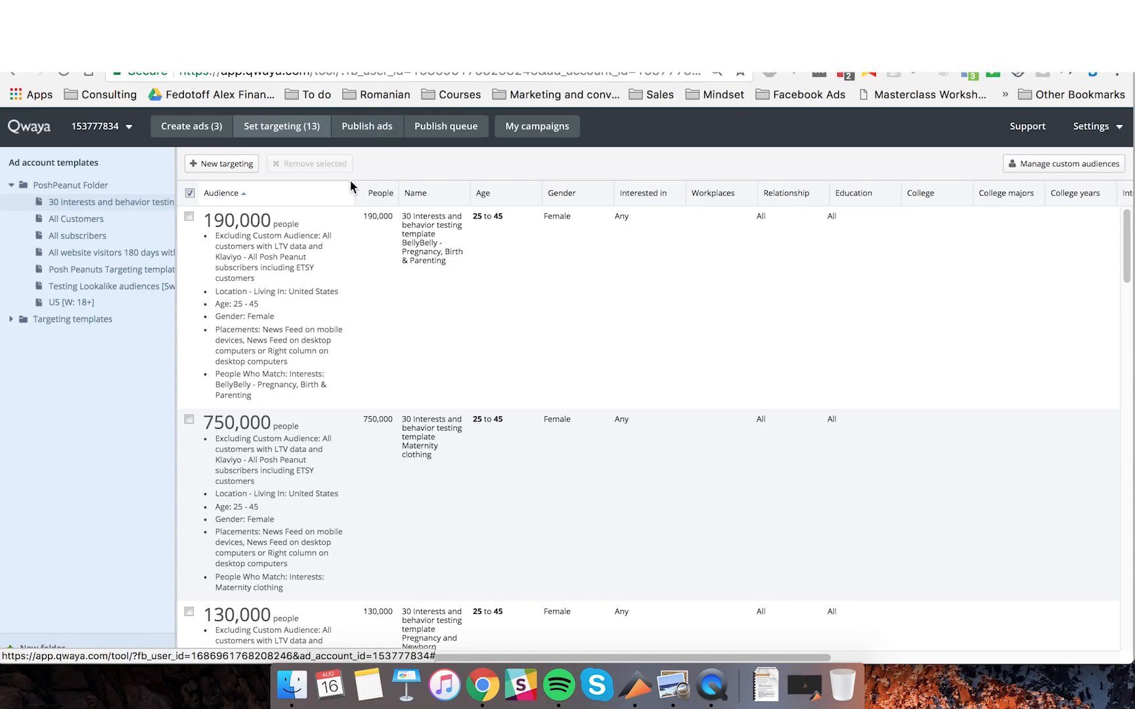
{"action": "scroll", "coordinate": [325, 261], "scroll_direction": "down", "scroll_amount": 20}
{"action": "scroll", "coordinate": [381, 404], "scroll_direction": "up", "scroll_amount": 1}
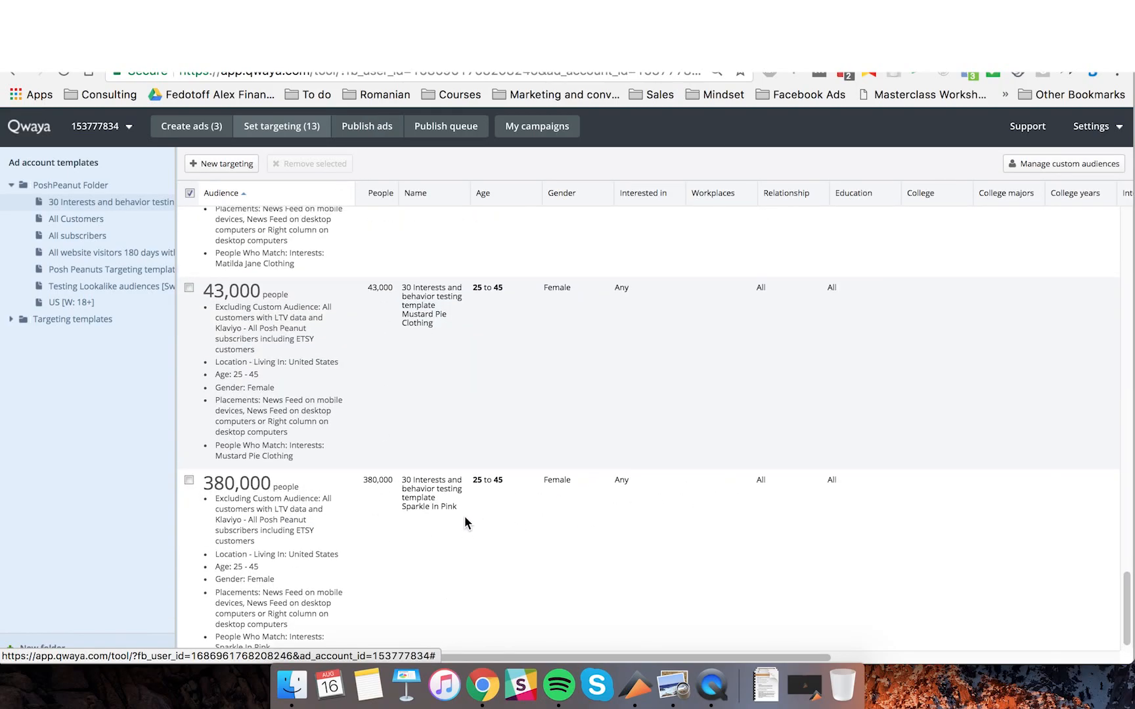
{"action": "scroll", "coordinate": [364, 419], "scroll_direction": "down", "scroll_amount": 1}
{"action": "scroll", "coordinate": [304, 435], "scroll_direction": "down", "scroll_amount": 1}
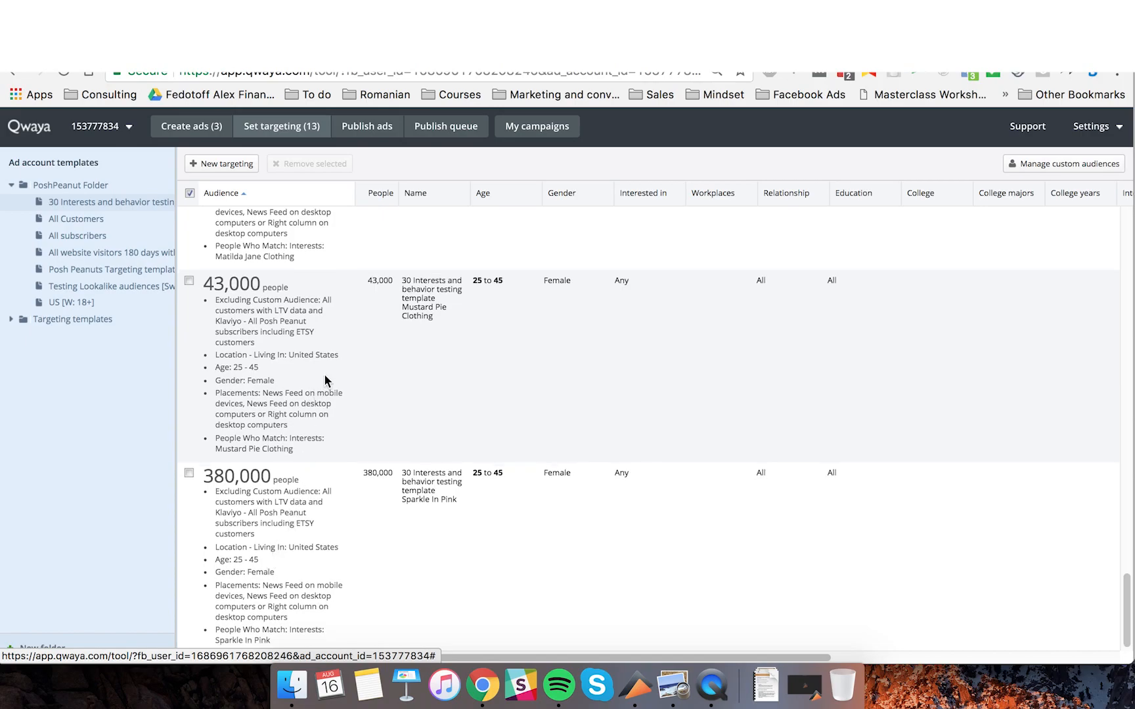
{"action": "scroll", "coordinate": [340, 358], "scroll_direction": "up", "scroll_amount": 15}
{"action": "scroll", "coordinate": [351, 339], "scroll_direction": "up", "scroll_amount": 5}
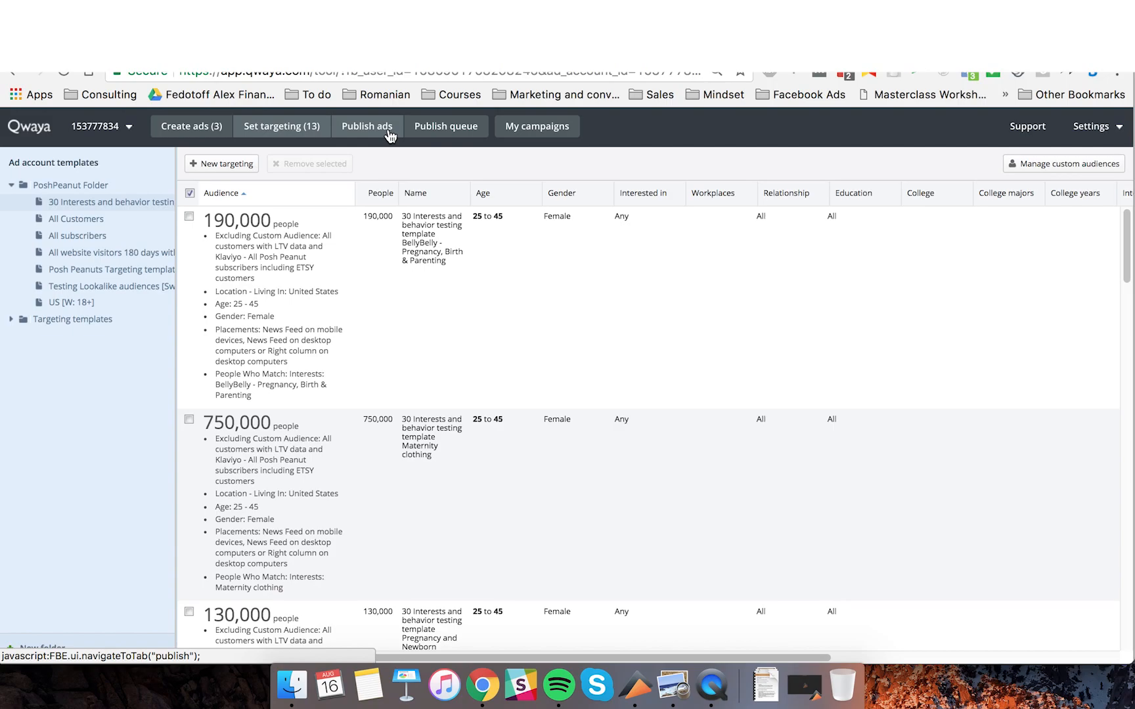
{"action": "left_click", "coordinate": [215, 134]}
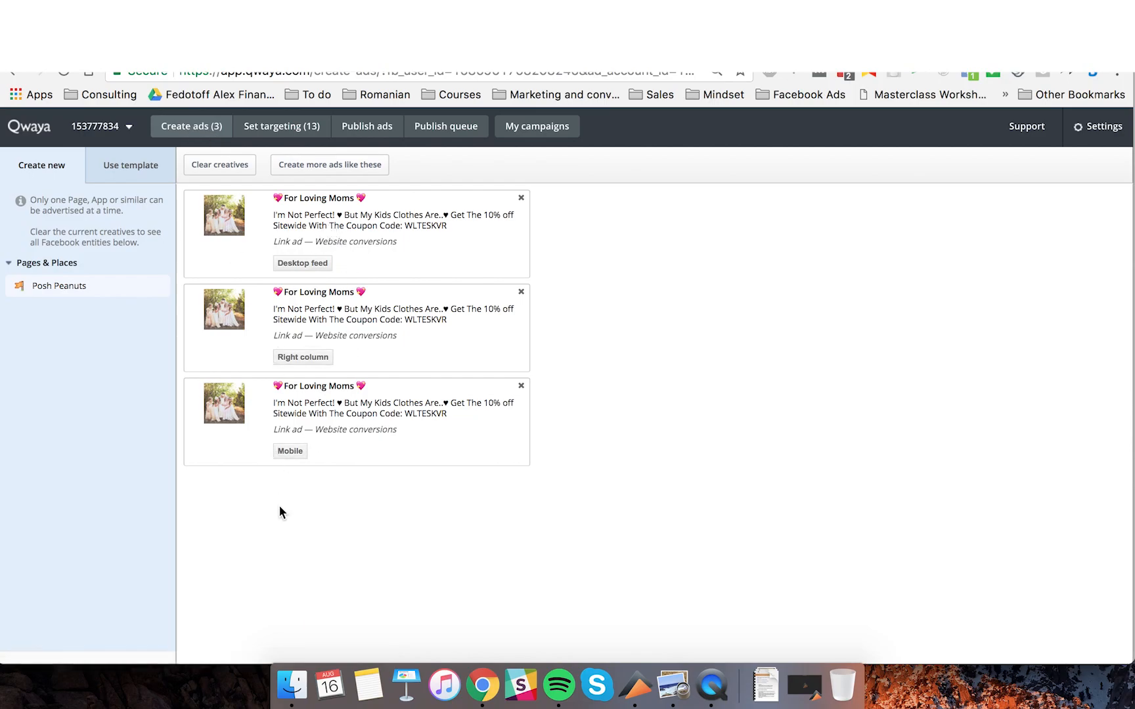
{"action": "left_click", "coordinate": [266, 126]}
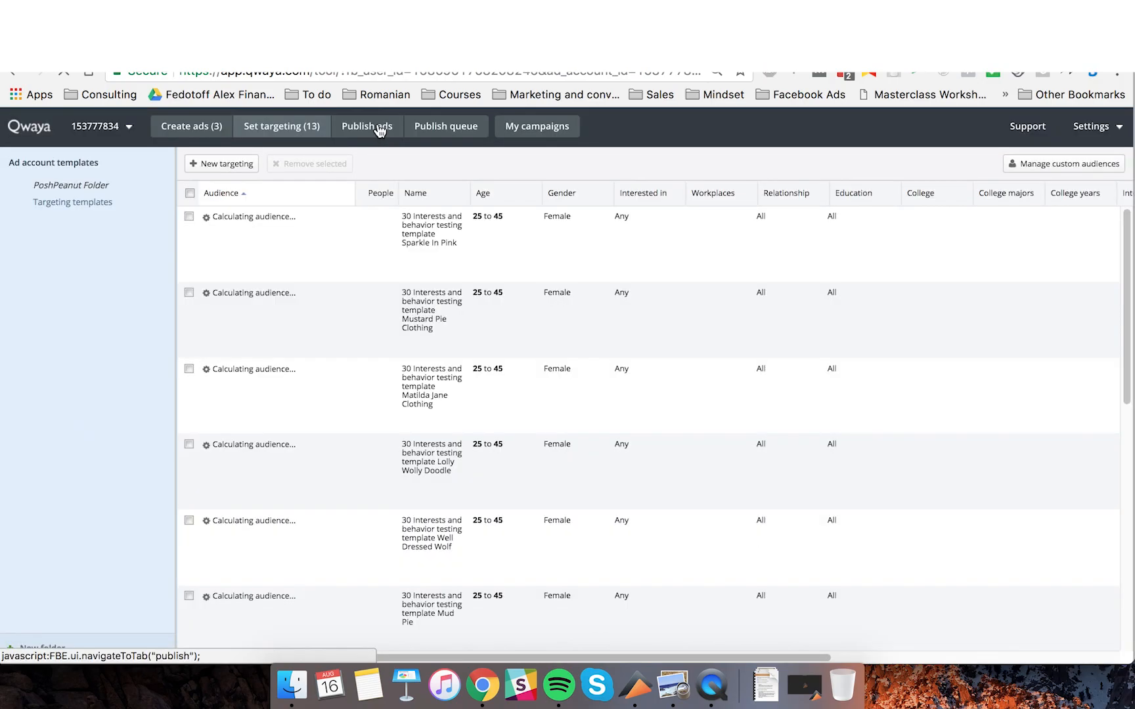
Try to generate the ads in an existing campaign, searching the campaign names for "af".
{"action": "left_click", "coordinate": [380, 127]}
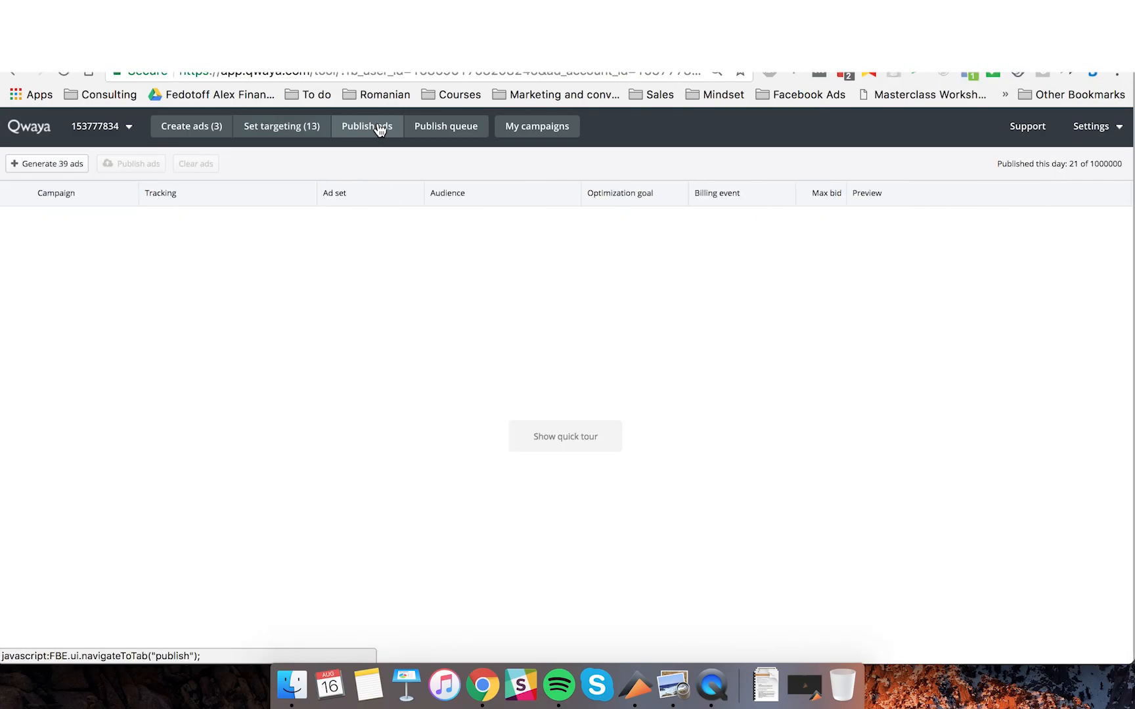
{"action": "left_click", "coordinate": [50, 169]}
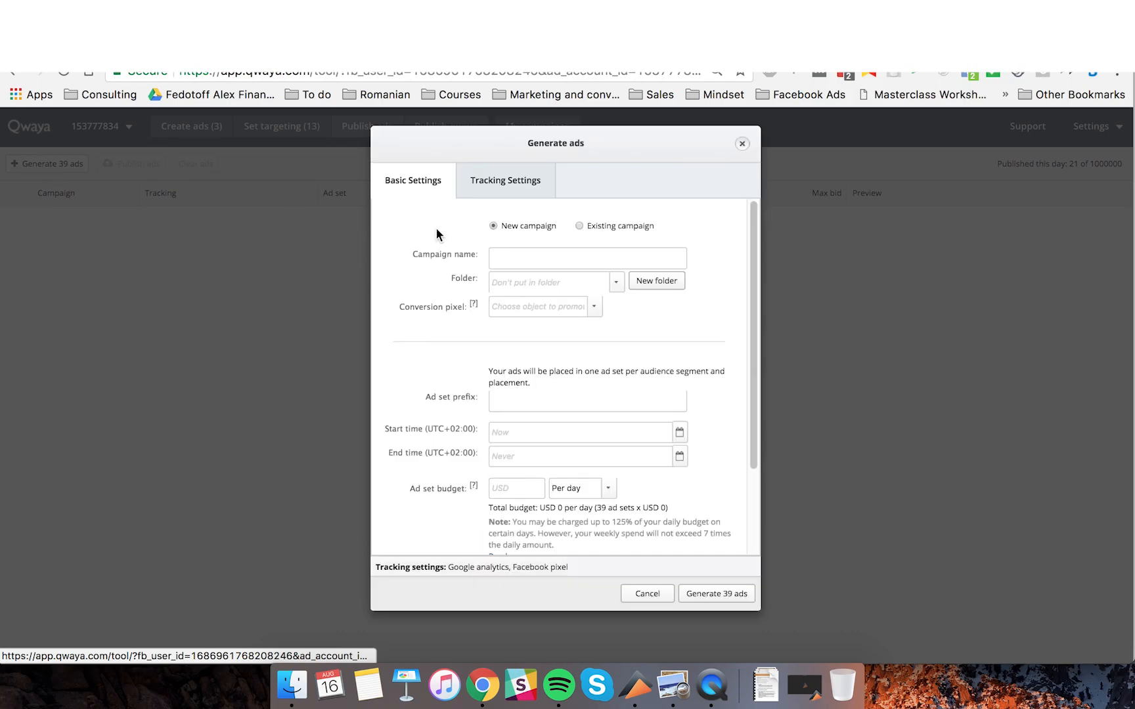
{"action": "left_click", "coordinate": [580, 225]}
{"action": "left_click", "coordinate": [585, 256]}
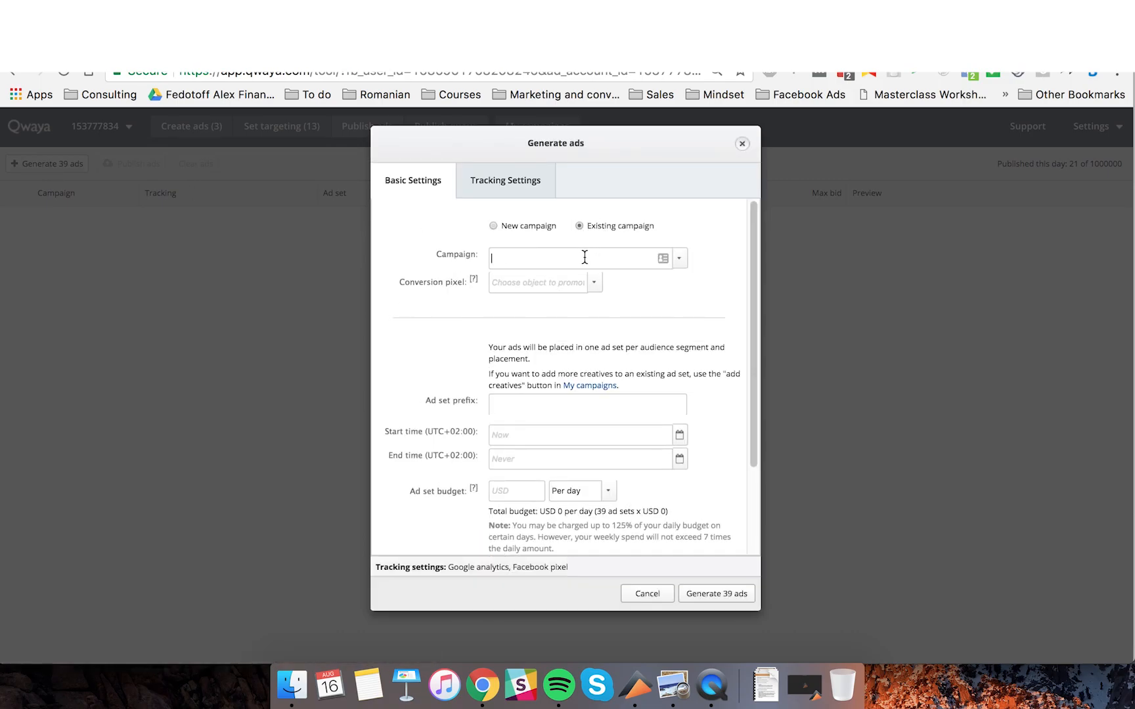
{"action": "left_click", "coordinate": [684, 264]}
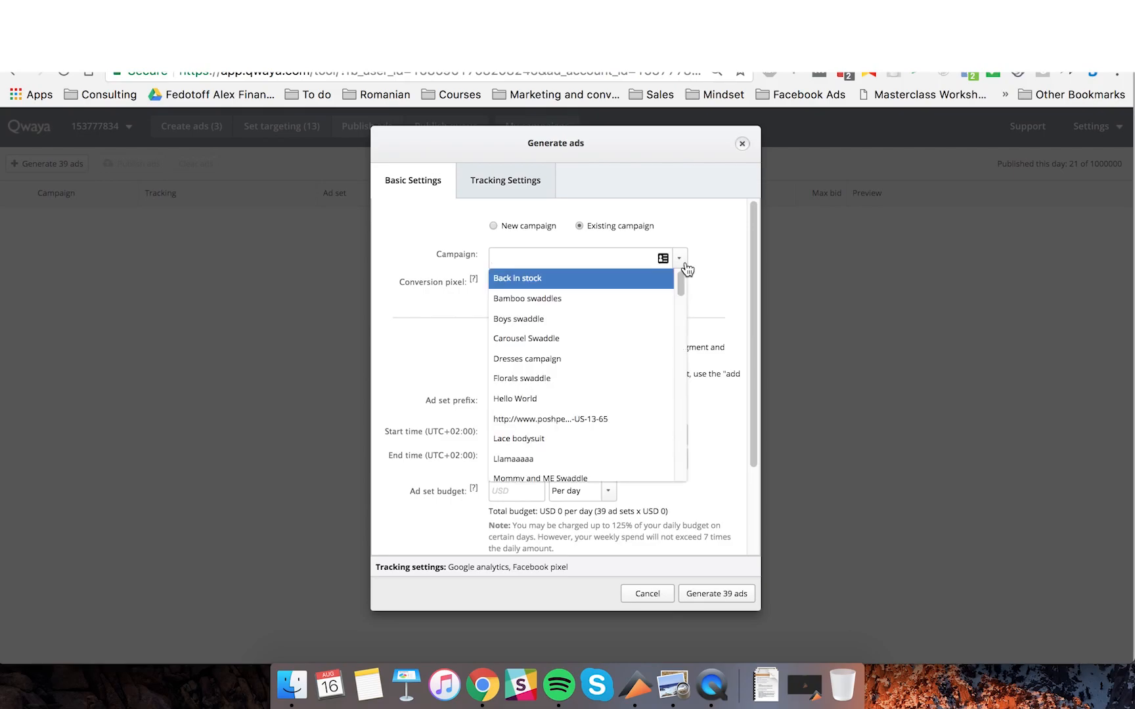
{"action": "type", "text": "af"}
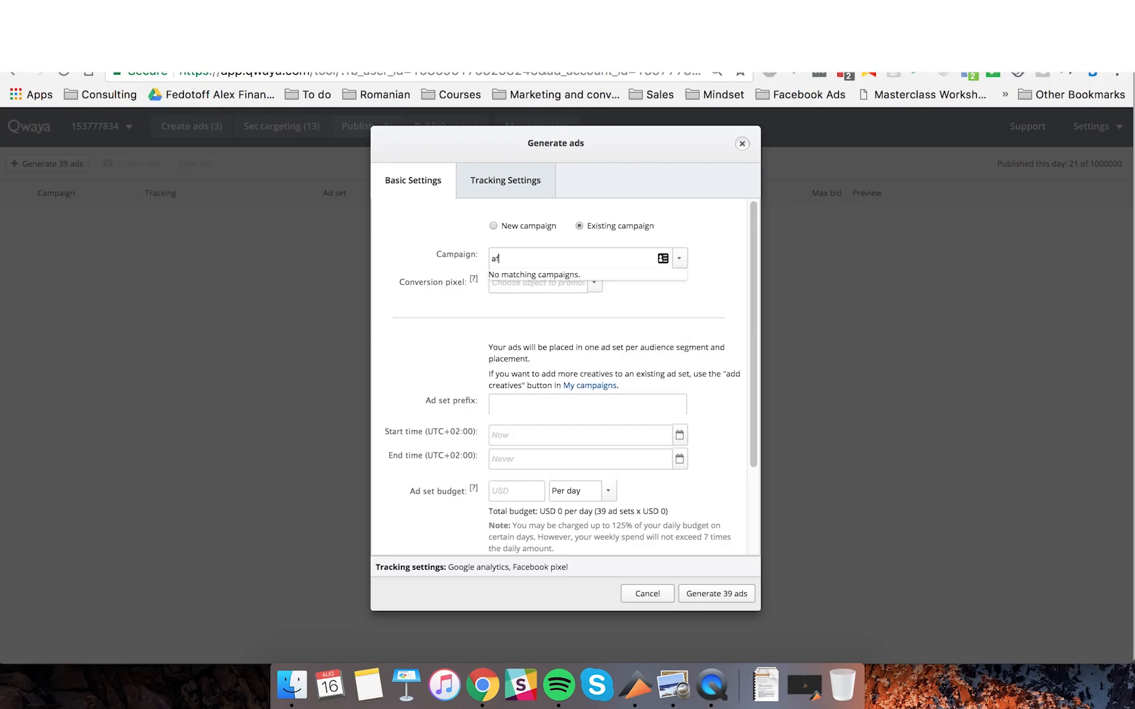
{"action": "left_click", "coordinate": [689, 216]}
Choose Posh Peanut - FB Pixel as the conversion pixel, look through the existing campaigns for the AF ones, and cancel generating the ads.
{"action": "left_click", "coordinate": [594, 283]}
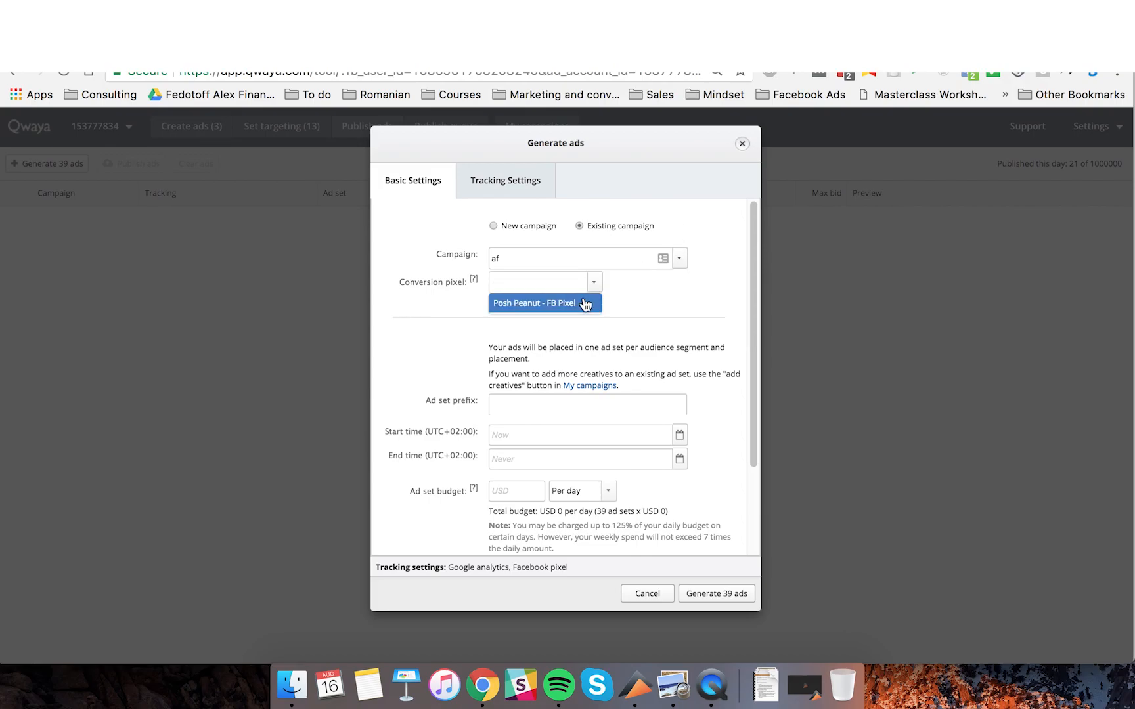
{"action": "left_click", "coordinate": [577, 301]}
{"action": "left_click", "coordinate": [624, 256]}
{"action": "key", "text": "BackSpace"}
{"action": "key", "text": "BackSpace"}
{"action": "type", "text": "af"}
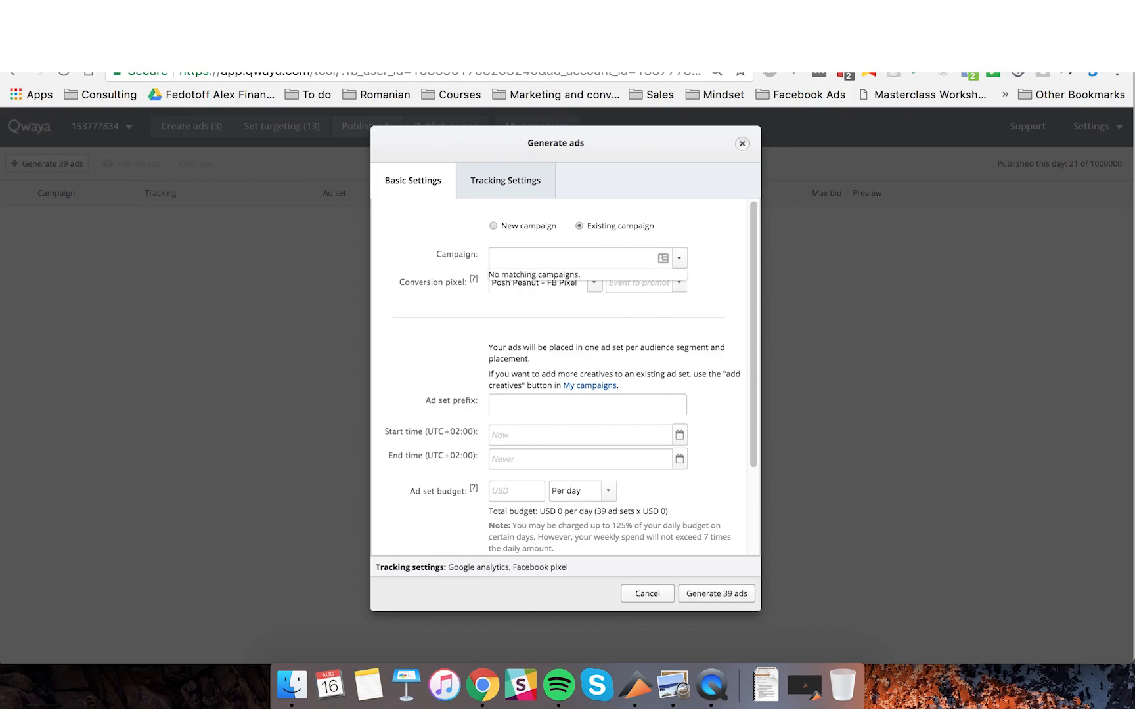
{"action": "type", "text": "AF"}
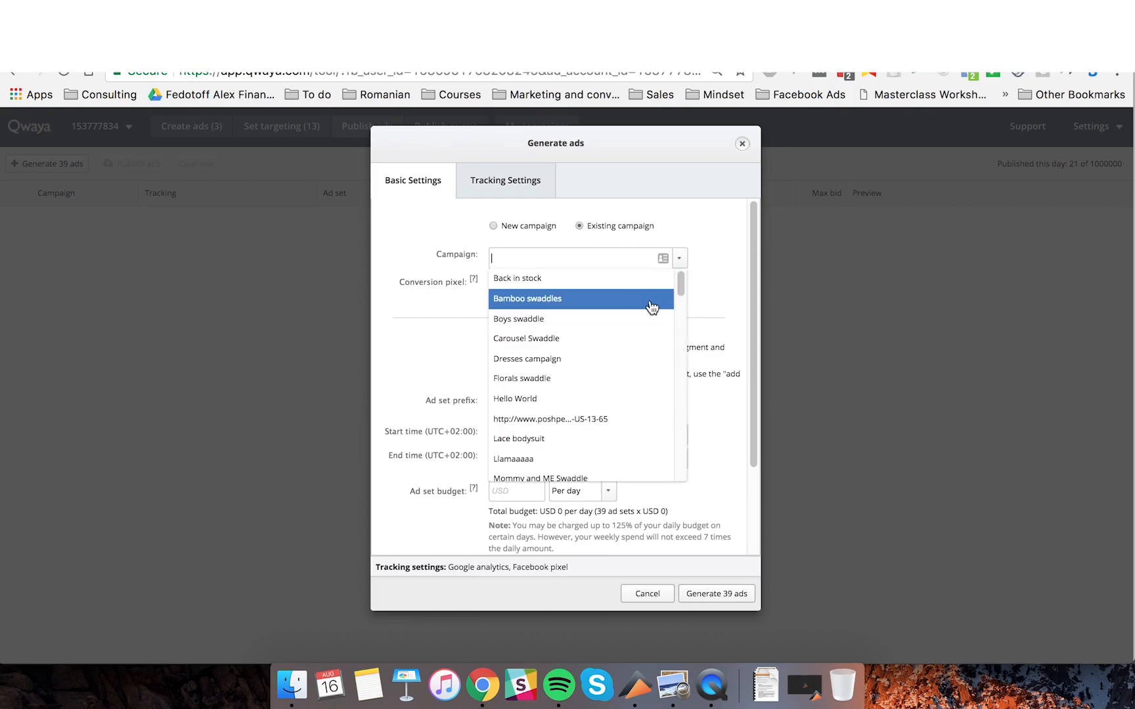
{"action": "left_click_drag", "start_coordinate": [681, 289], "coordinate": [648, 416]}
{"action": "scroll", "coordinate": [644, 427], "scroll_direction": "down", "scroll_amount": 10}
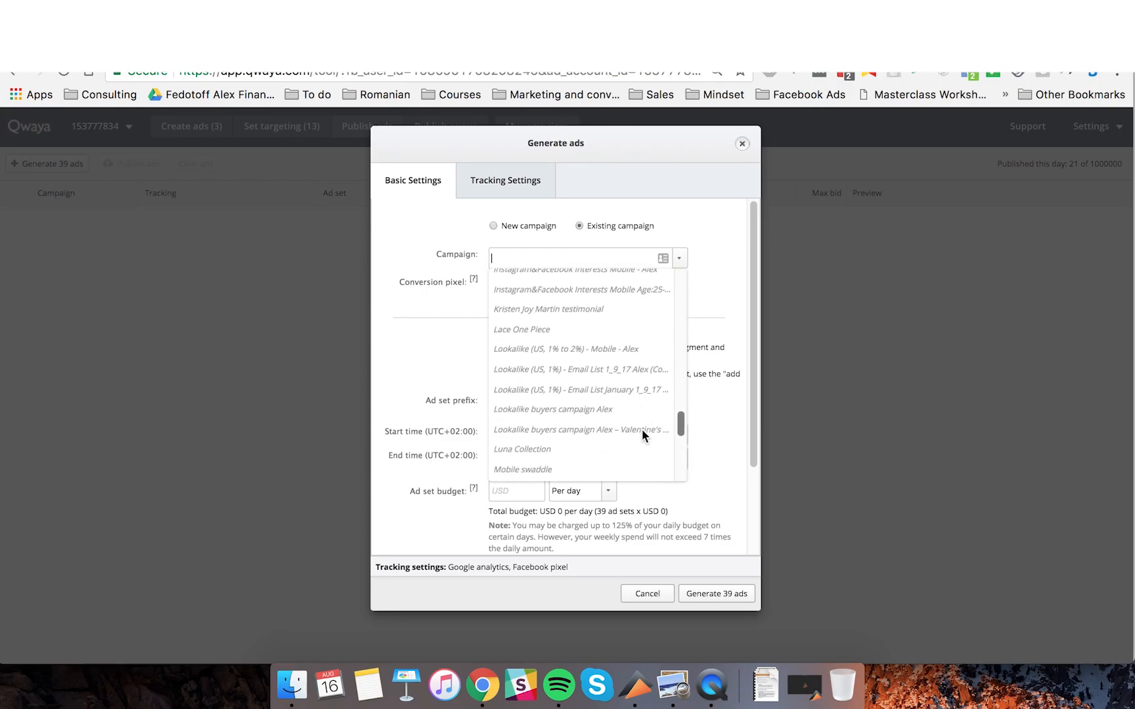
{"action": "scroll", "coordinate": [637, 441], "scroll_direction": "down", "scroll_amount": 5}
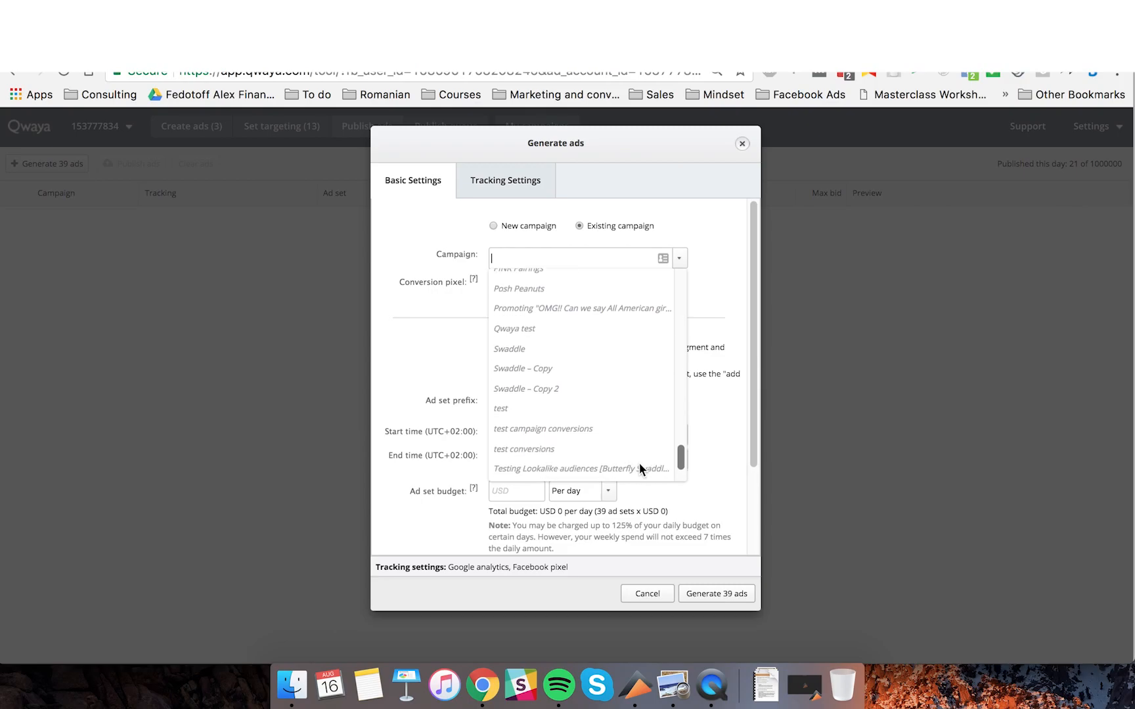
{"action": "left_click", "coordinate": [664, 597]}
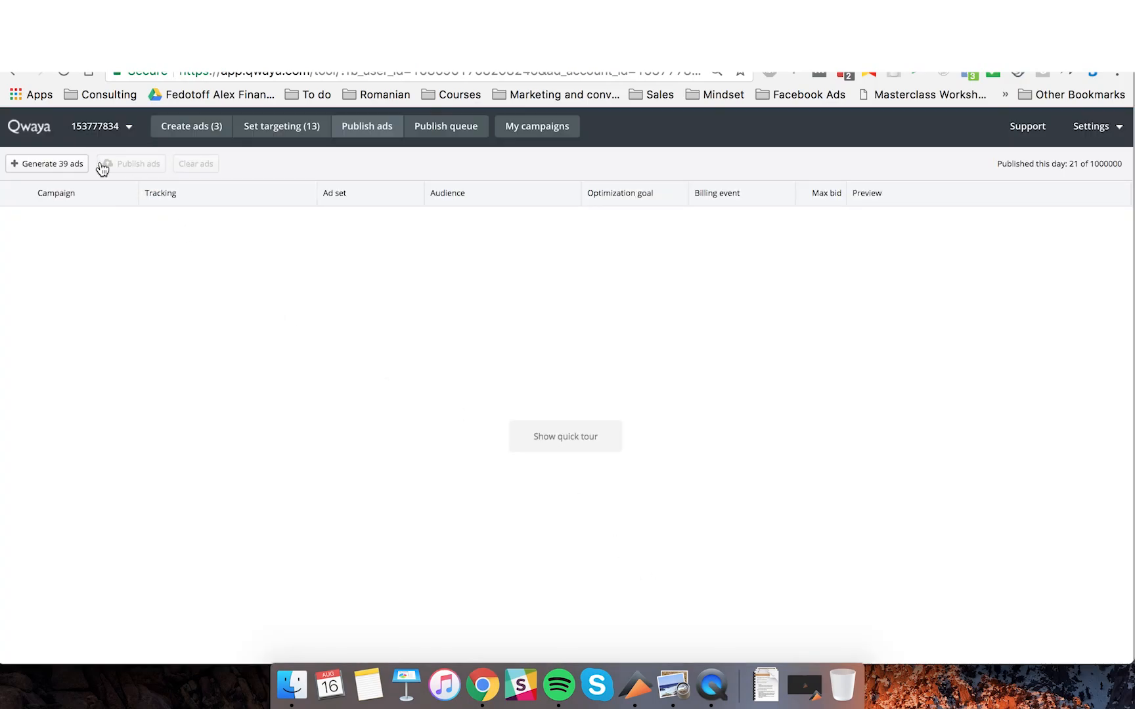
Switch to Power Editor, check the draft adverts with errors, and discard all unpublished changes.
{"action": "left_click", "coordinate": [219, 129]}
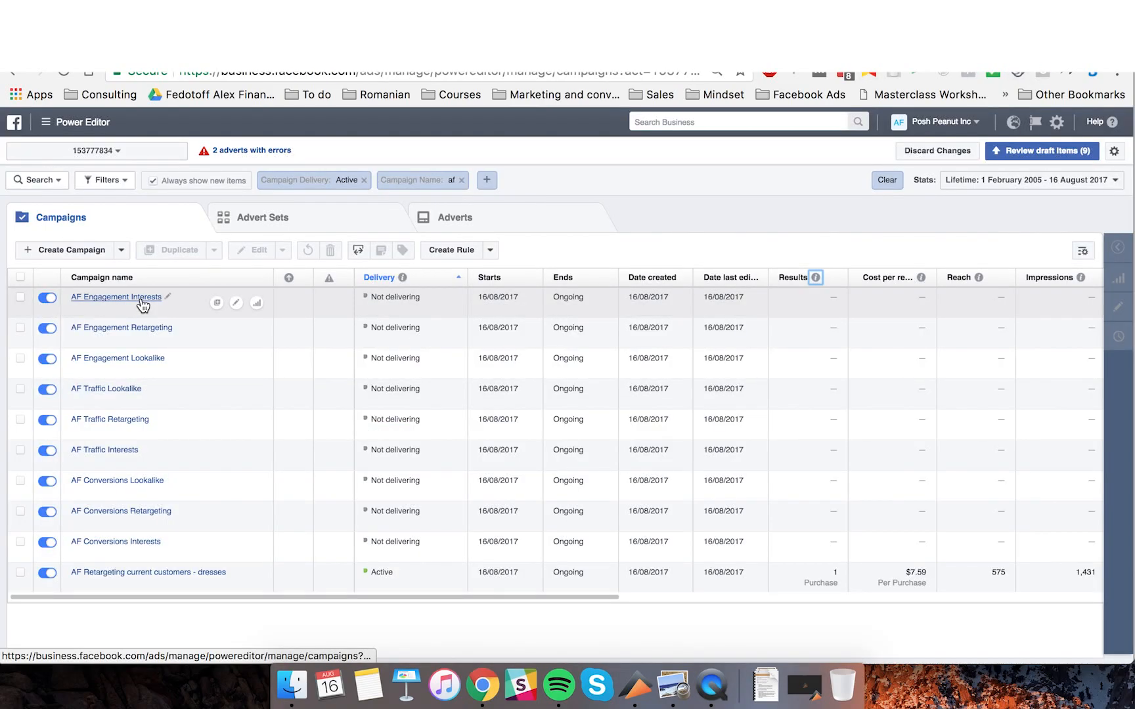
{"action": "left_click", "coordinate": [1078, 160]}
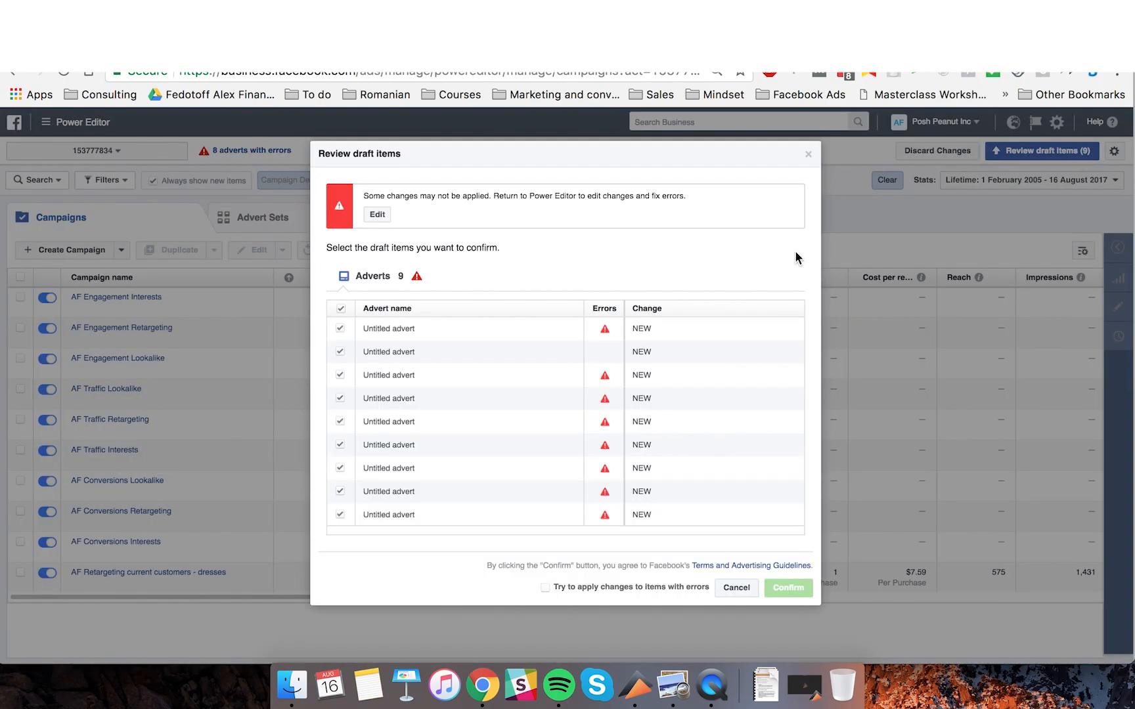
{"action": "left_click", "coordinate": [736, 587]}
{"action": "left_click", "coordinate": [905, 160]}
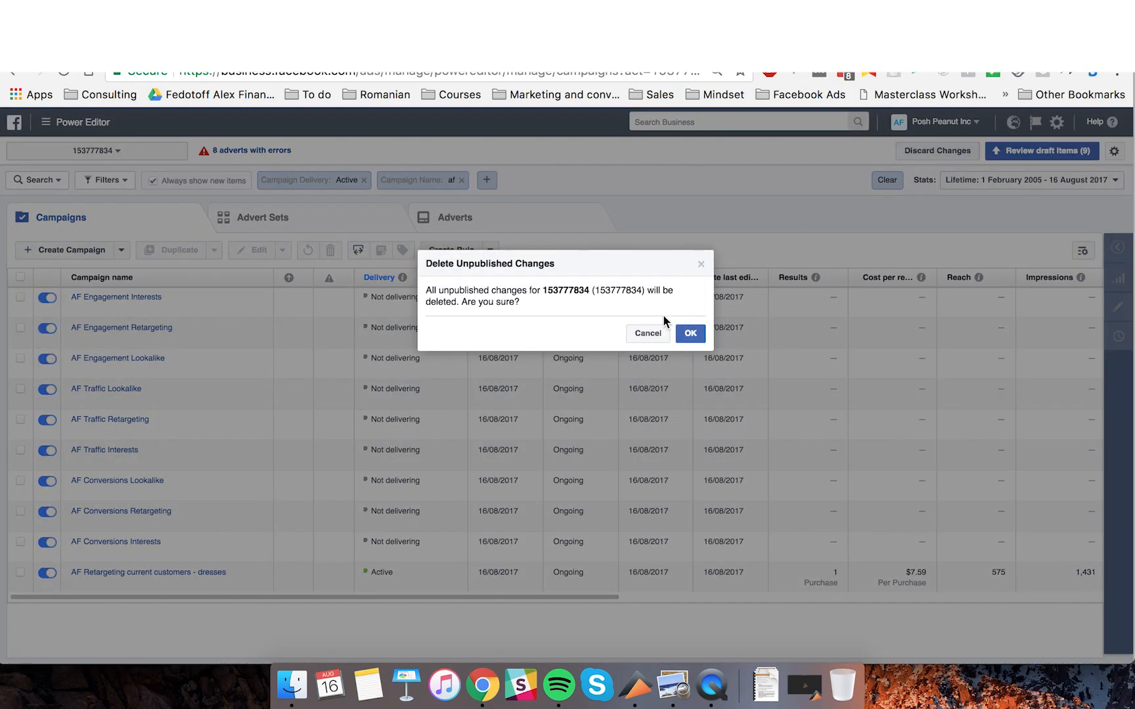
{"action": "left_click", "coordinate": [688, 336]}
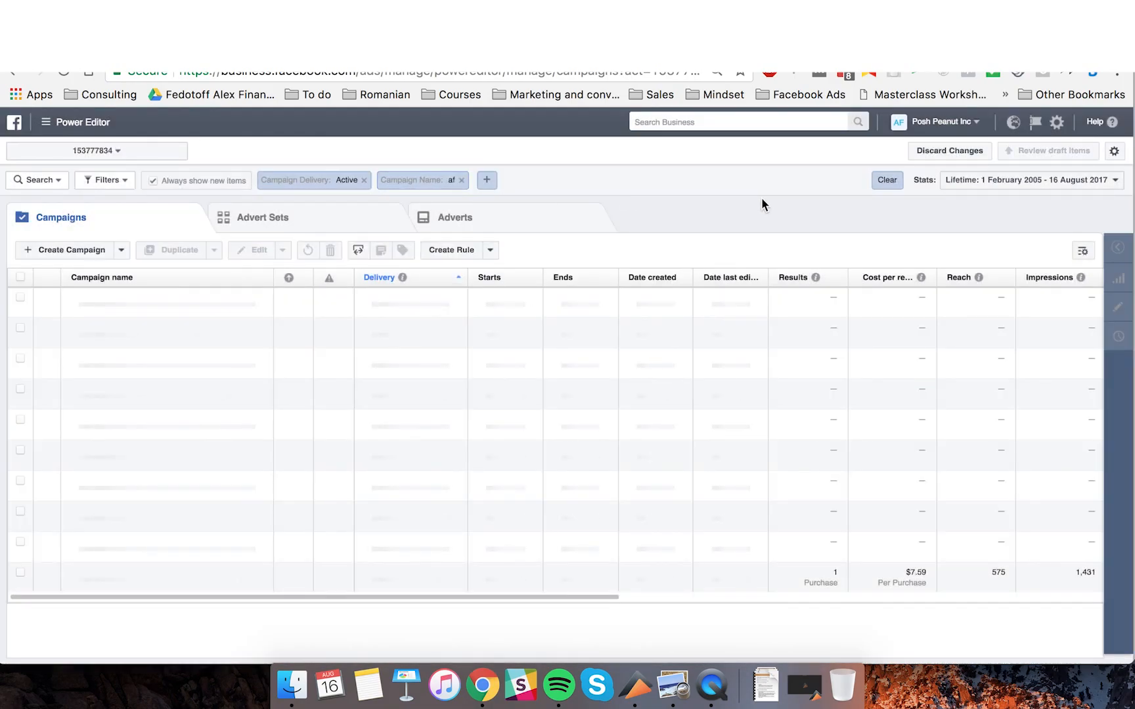
Reload Power Editor, remove the Active delivery filter to check the AF campaigns, and return to the created ads in Qwaya.
{"action": "right_click", "coordinate": [762, 197]}
{"action": "left_click", "coordinate": [788, 238]}
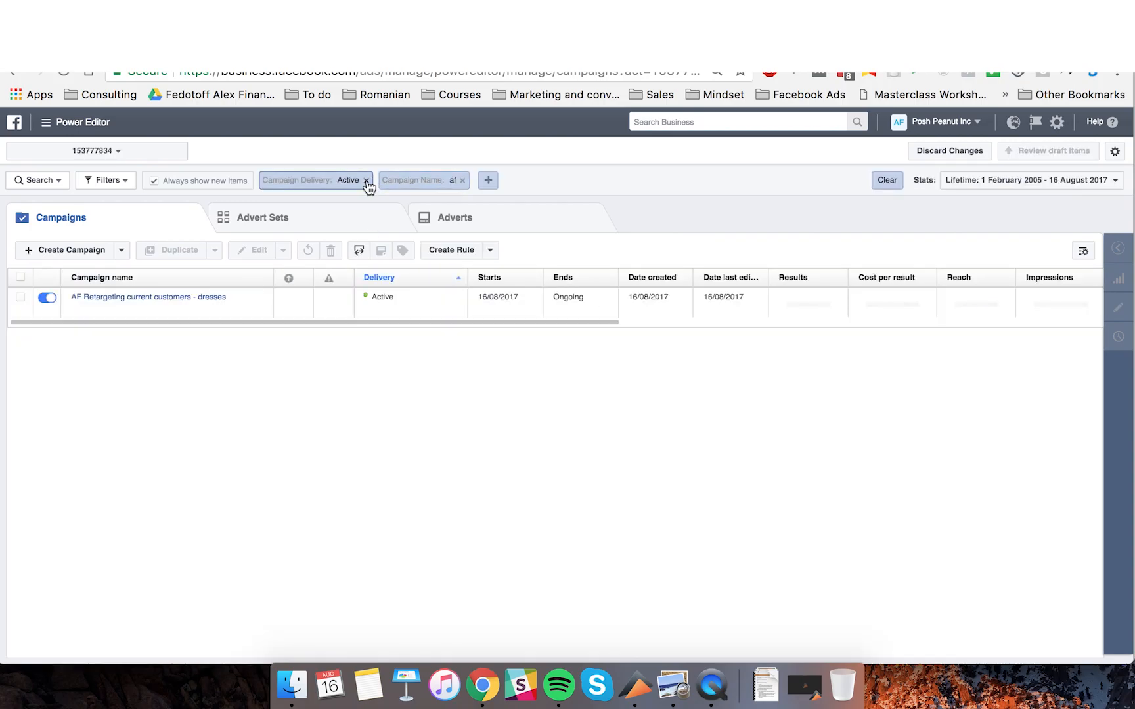
{"action": "left_click", "coordinate": [366, 180]}
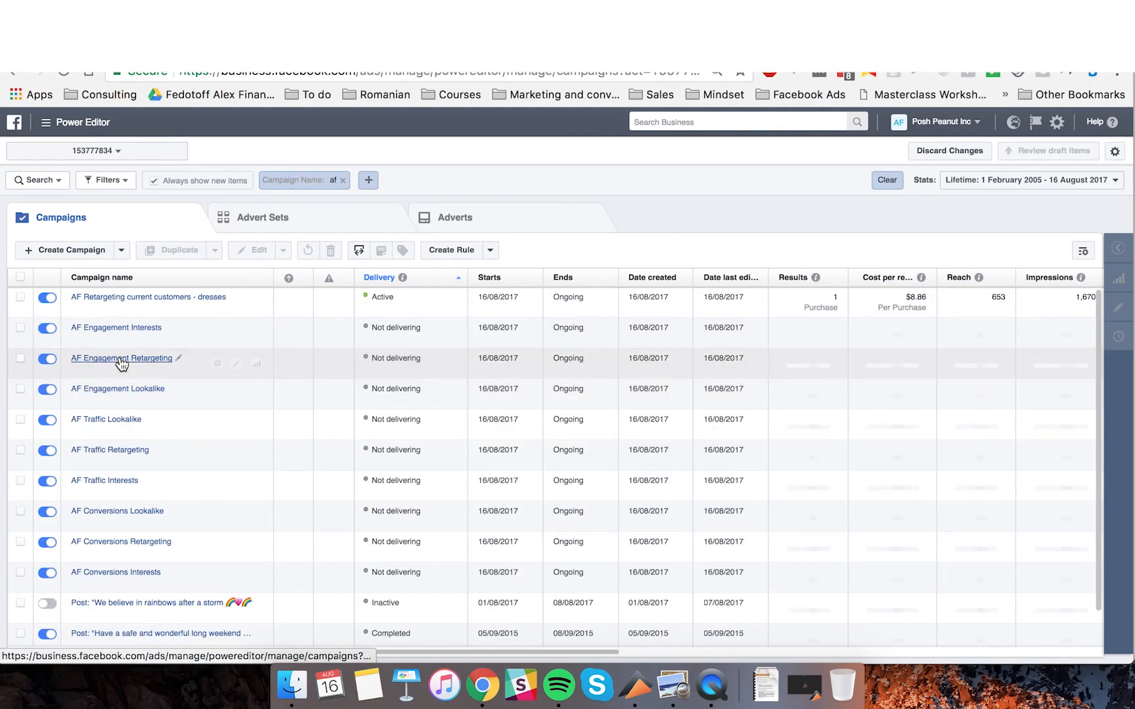
{"action": "scroll", "coordinate": [124, 494], "scroll_direction": "down", "scroll_amount": 2}
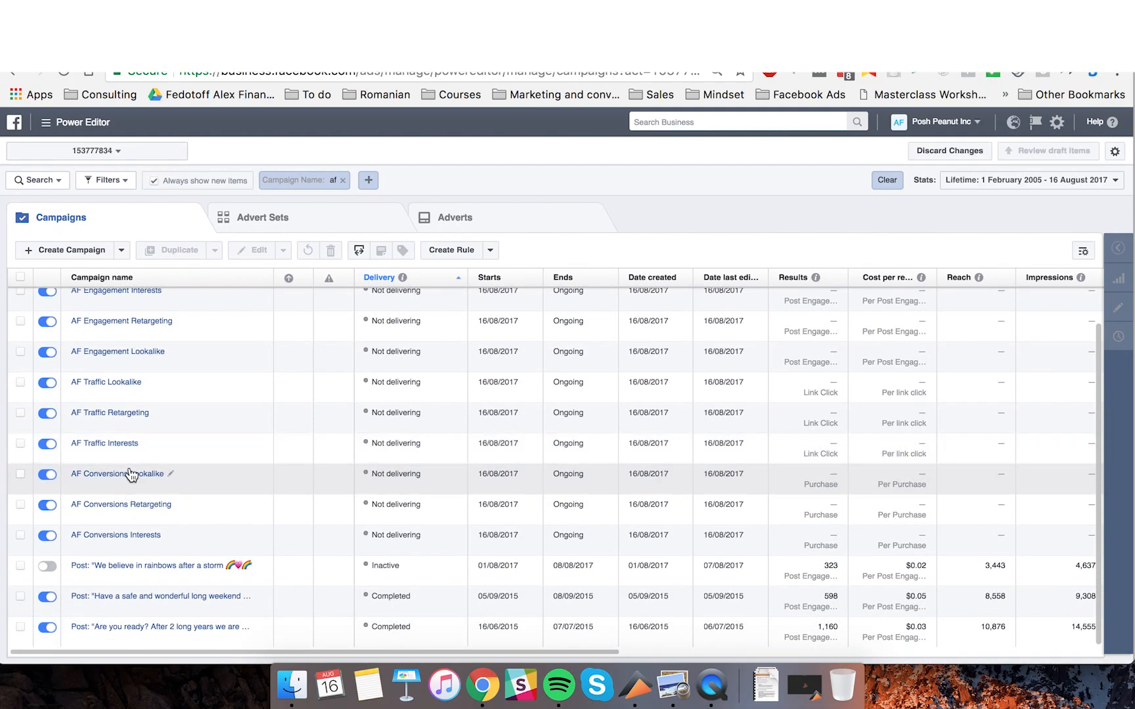
{"action": "scroll", "coordinate": [131, 469], "scroll_direction": "up", "scroll_amount": 1}
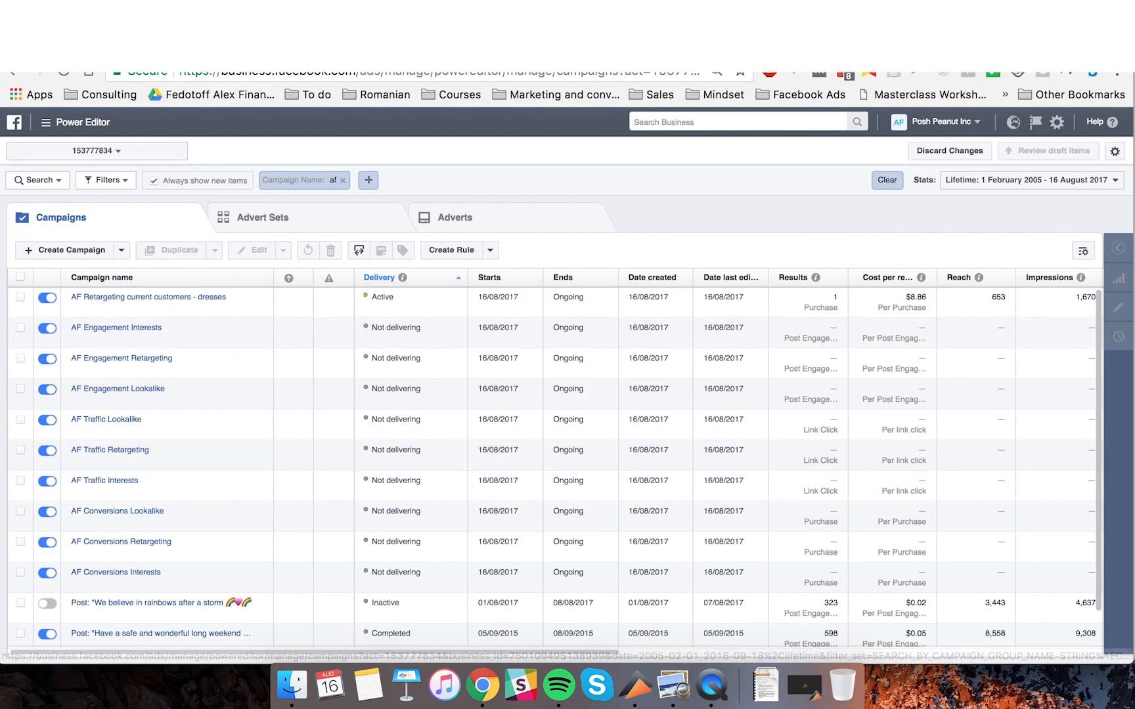
{"action": "left_click", "coordinate": [329, 45]}
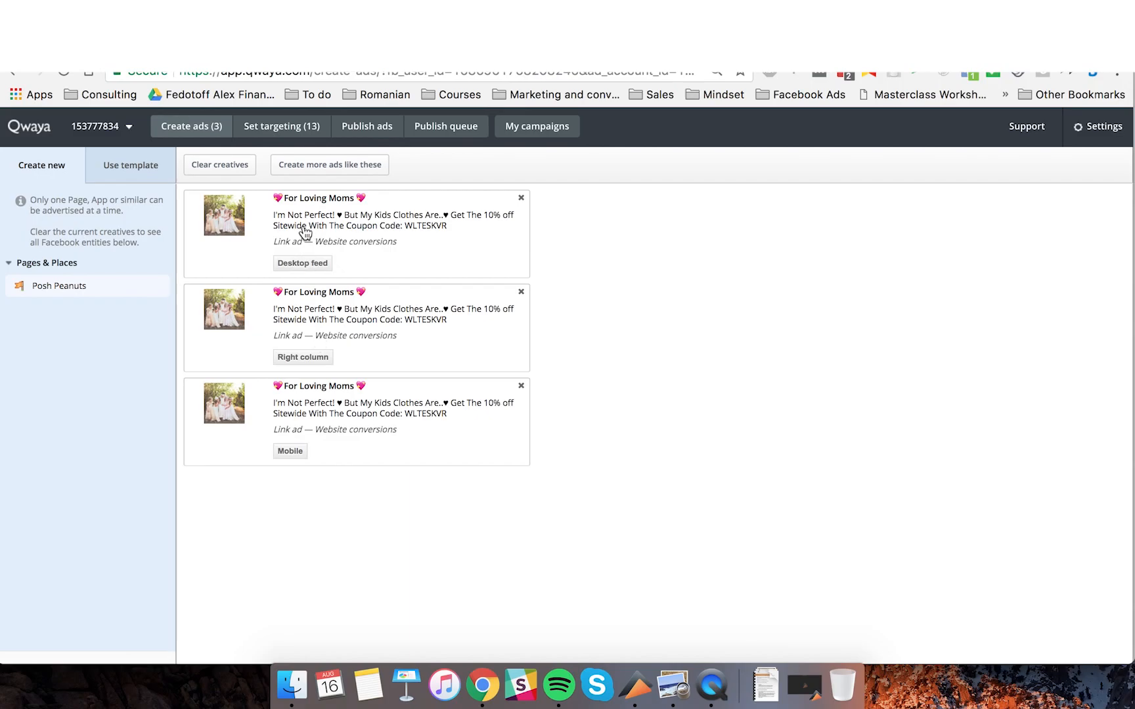
Check the objective and placement of the Desktop feed ad, reapply its settings, and go to ad publishing.
{"action": "left_click", "coordinate": [324, 247]}
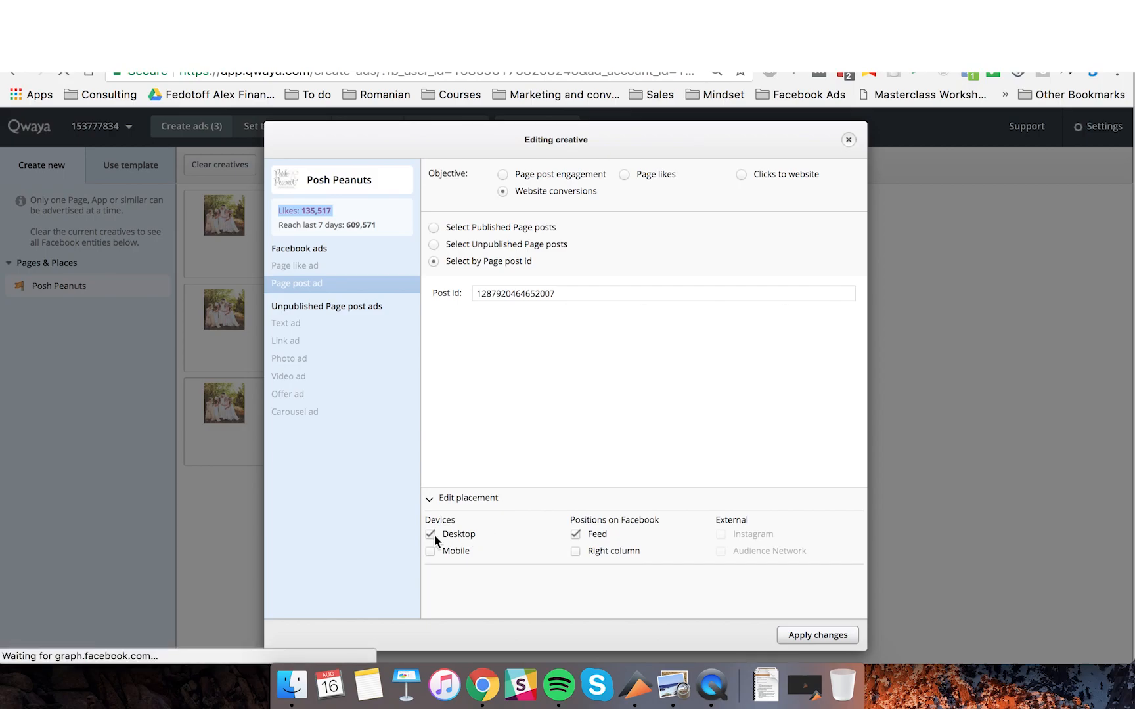
{"action": "left_click", "coordinate": [796, 635]}
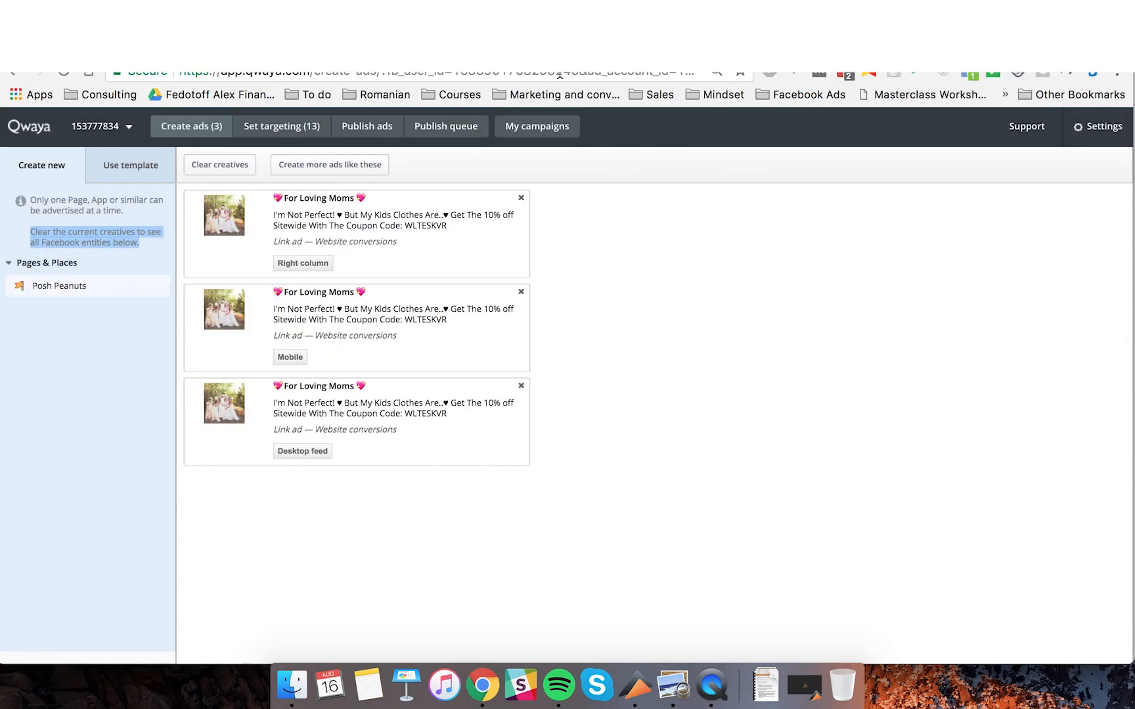
{"action": "left_click", "coordinate": [361, 127]}
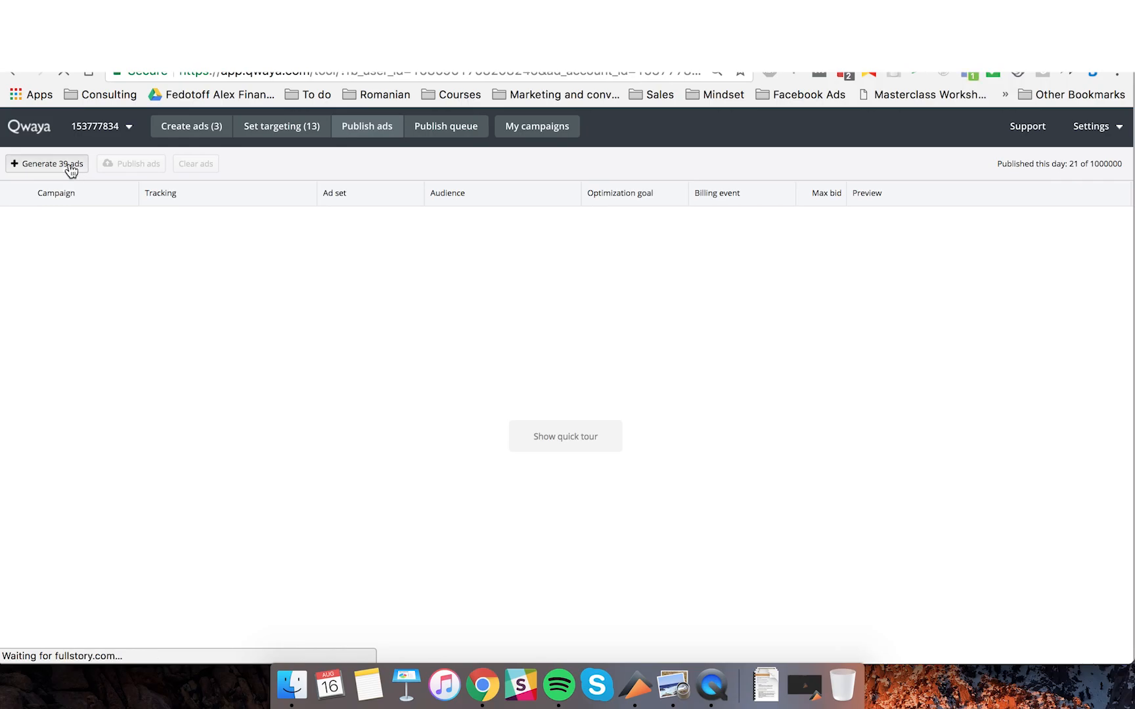
Try to generate the ads in an existing campaign by searching the campaign names for "af", and close the ad generation settings.
{"action": "left_click", "coordinate": [68, 167]}
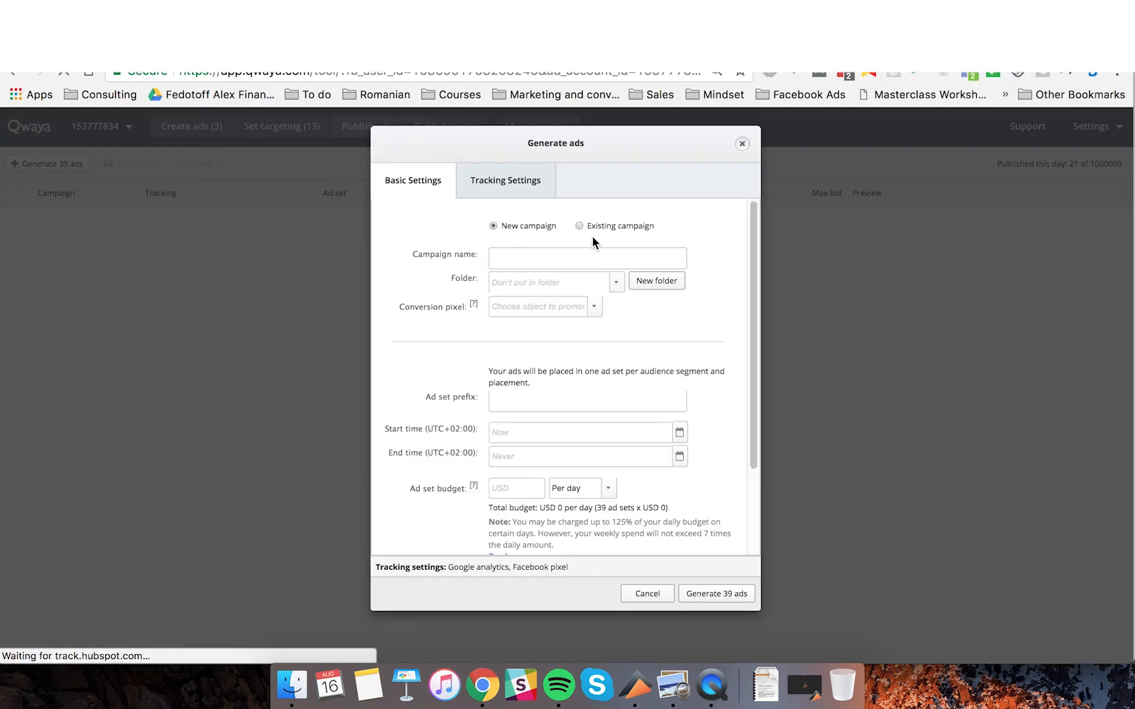
{"action": "left_click", "coordinate": [587, 228]}
{"action": "left_click", "coordinate": [644, 266]}
{"action": "left_click", "coordinate": [676, 262]}
{"action": "scroll", "coordinate": [527, 345], "scroll_direction": "down", "scroll_amount": 15}
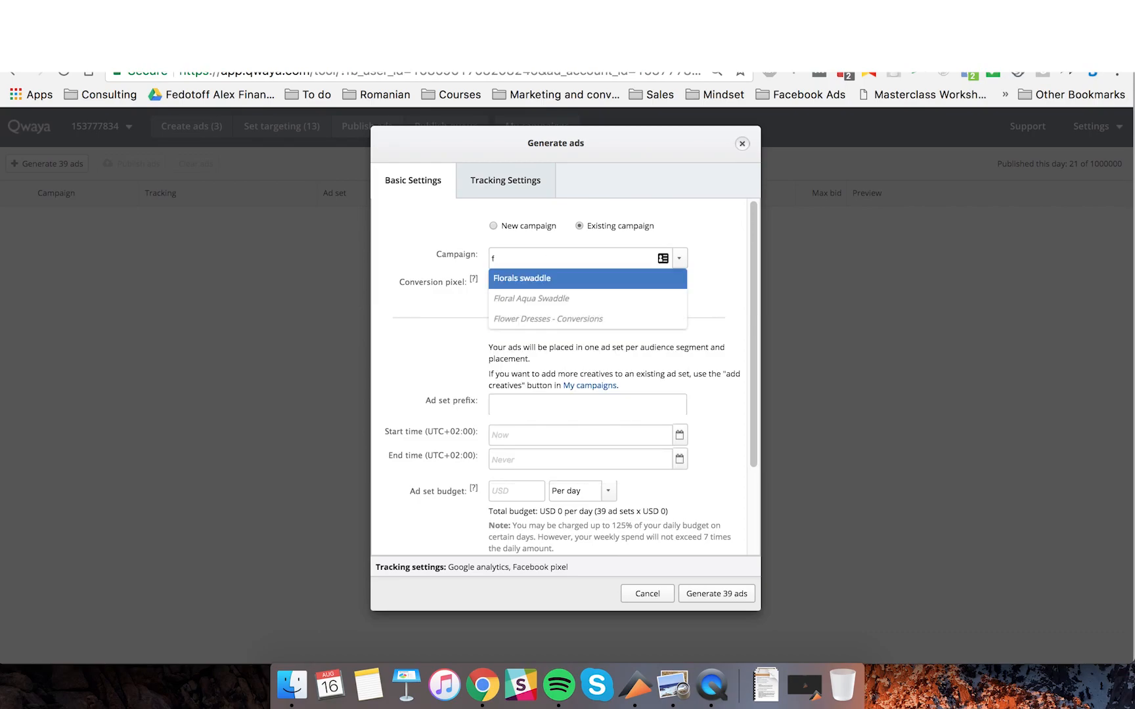
{"action": "key", "text": "BackSpace"}
{"action": "type", "text": "af"}
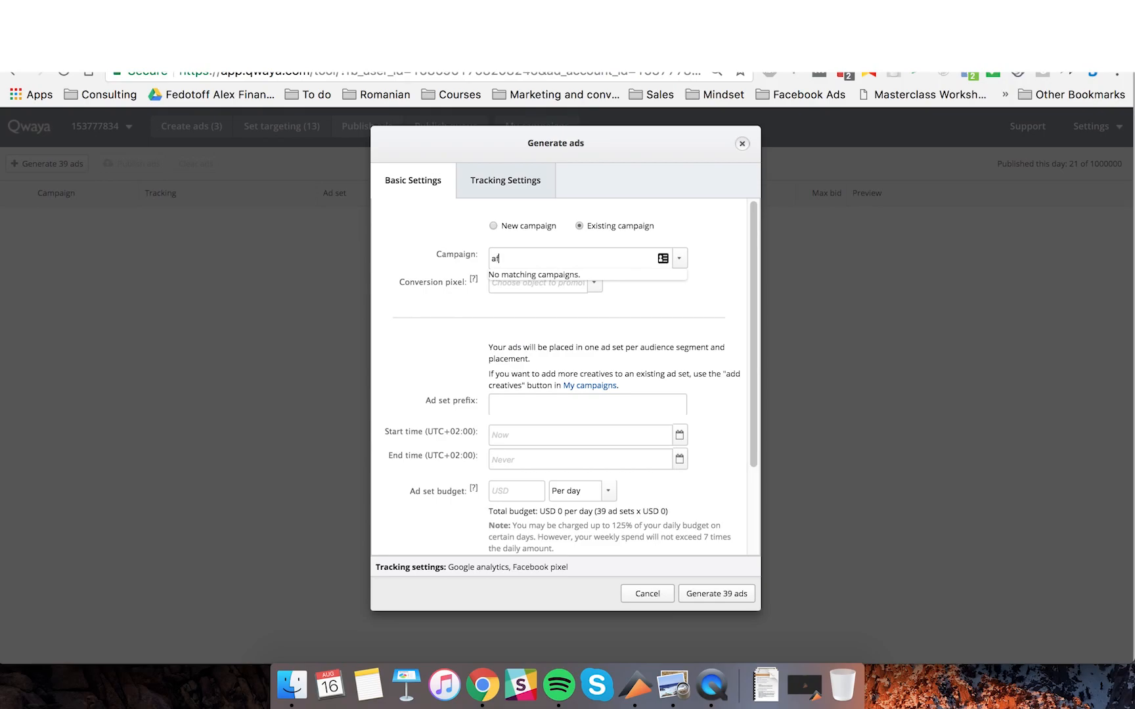
{"action": "left_click", "coordinate": [722, 256]}
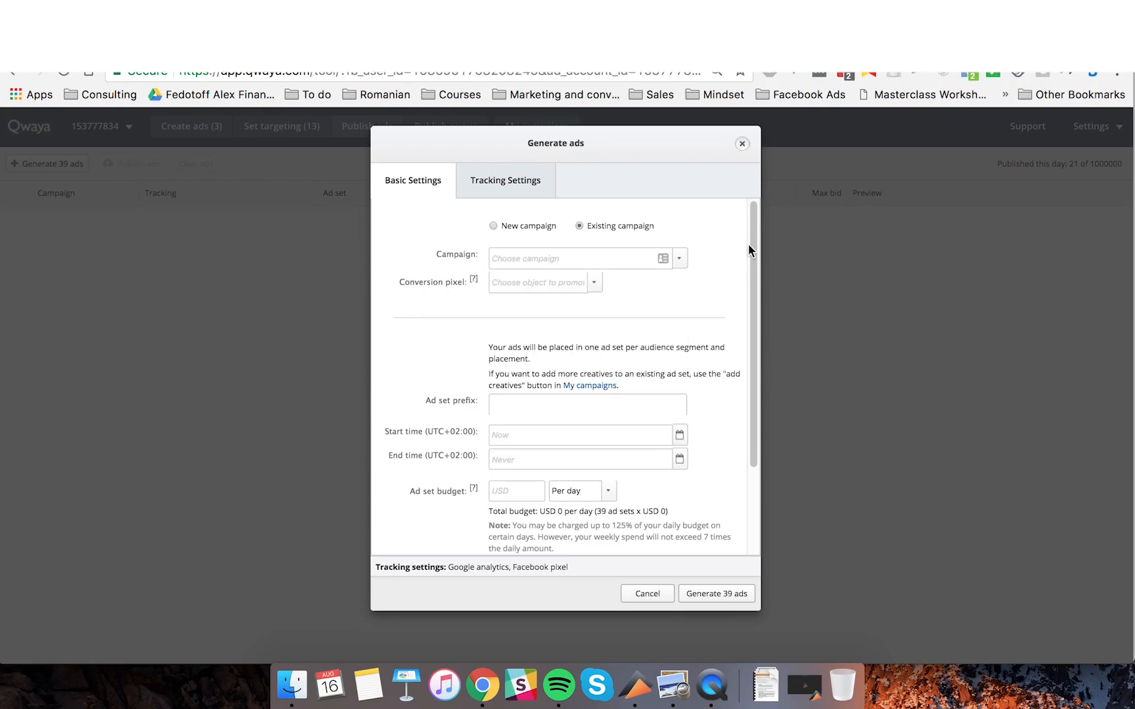
{"action": "scroll", "coordinate": [741, 369], "scroll_direction": "down", "scroll_amount": 5}
{"action": "left_click", "coordinate": [742, 143]}
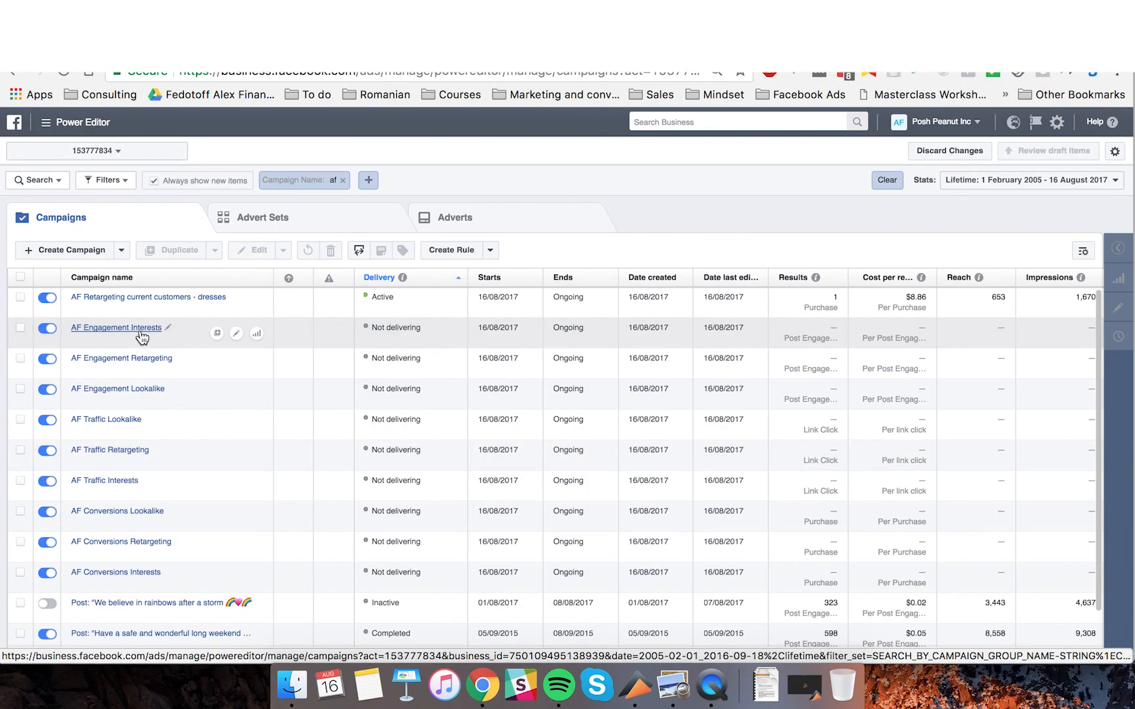
Switch to Power Editor, examine the advert sets inside the AF Engagement Interests campaign, and return to the campaign list.
{"action": "left_click", "coordinate": [20, 580], "text": "shift"}
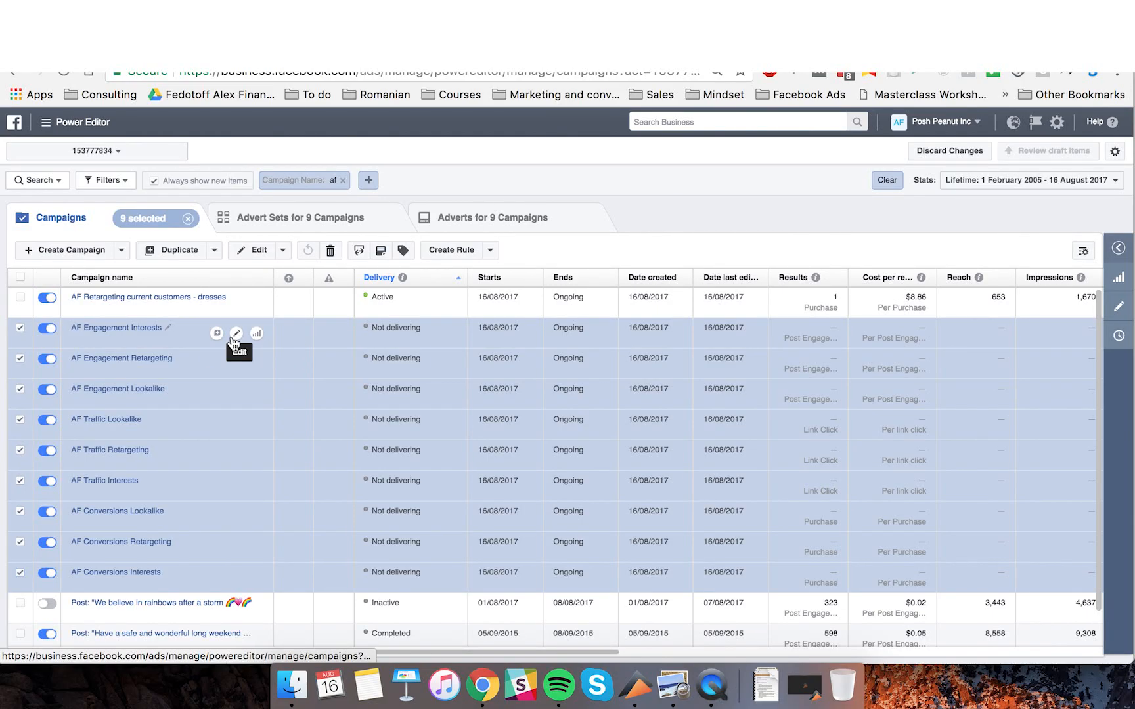
{"action": "left_click", "coordinate": [92, 328]}
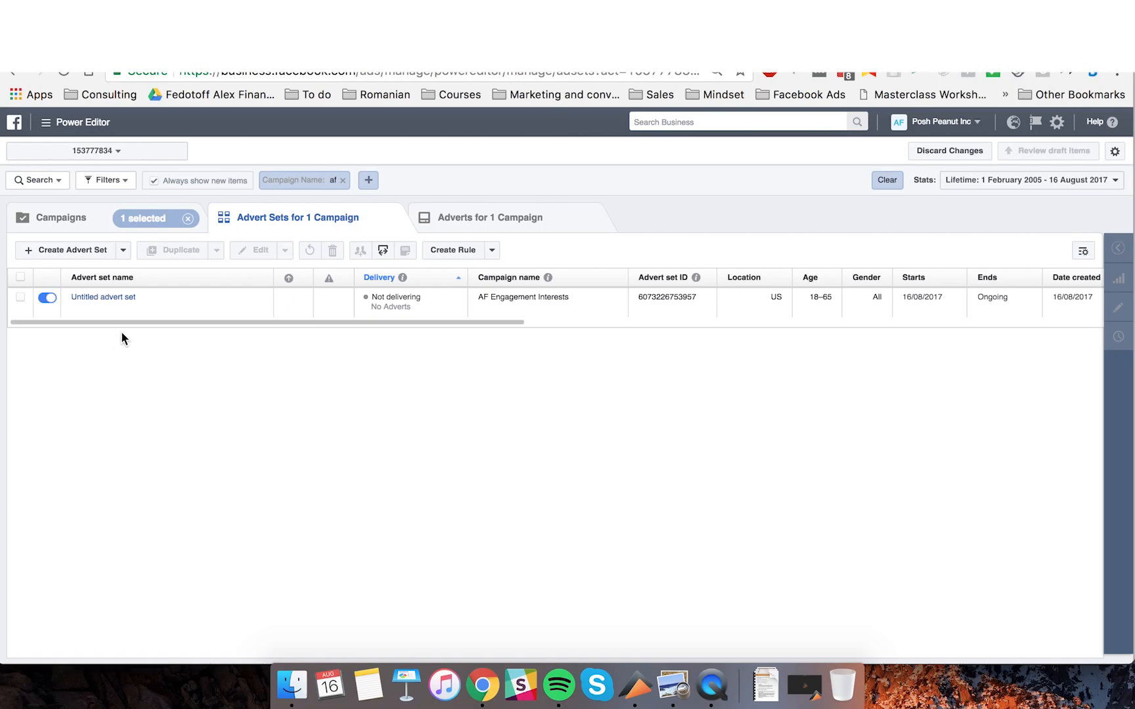
{"action": "left_click", "coordinate": [84, 224]}
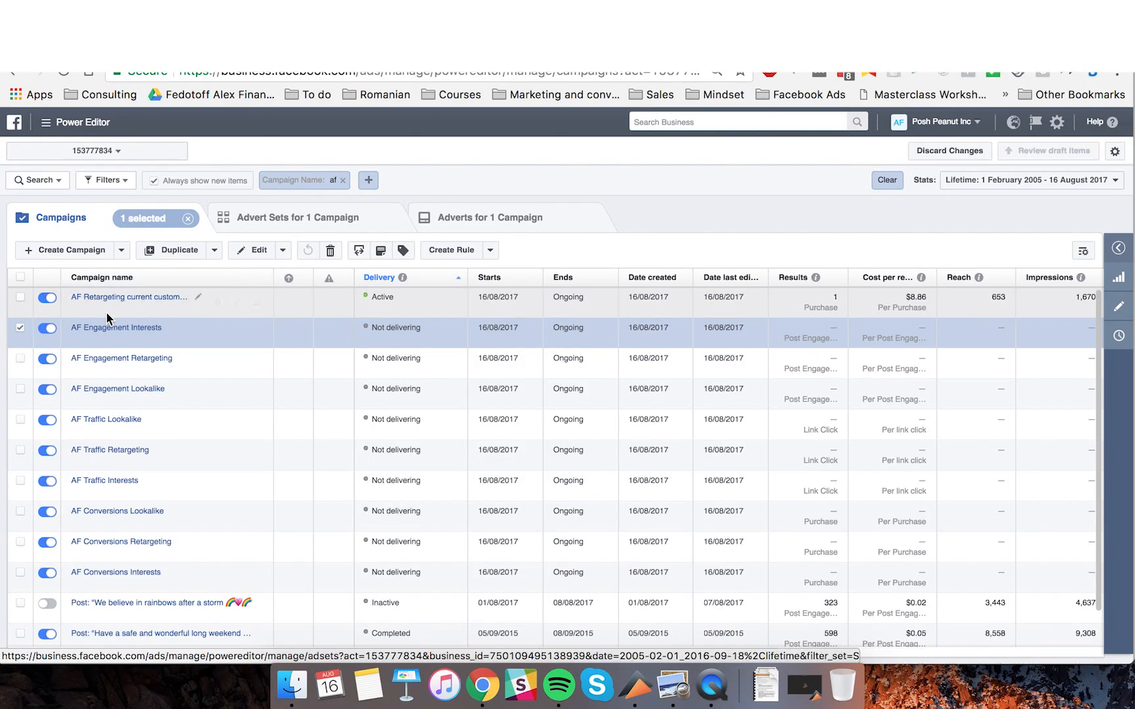
{"action": "left_click", "coordinate": [110, 328]}
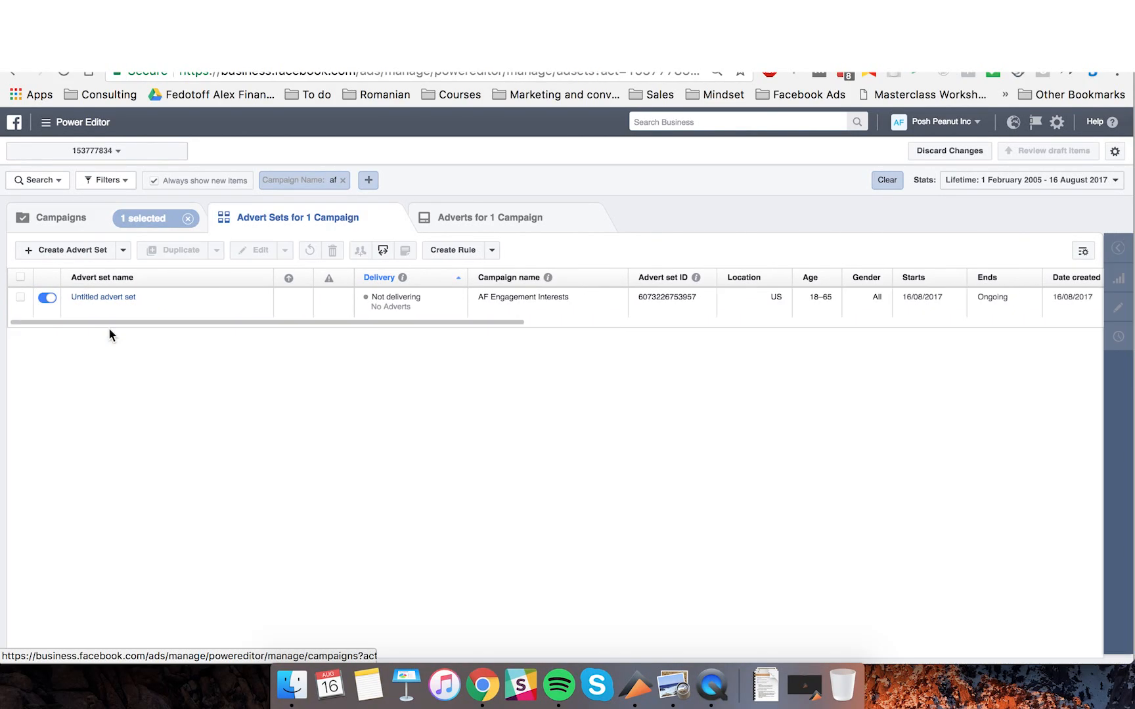
{"action": "left_click", "coordinate": [11, 75]}
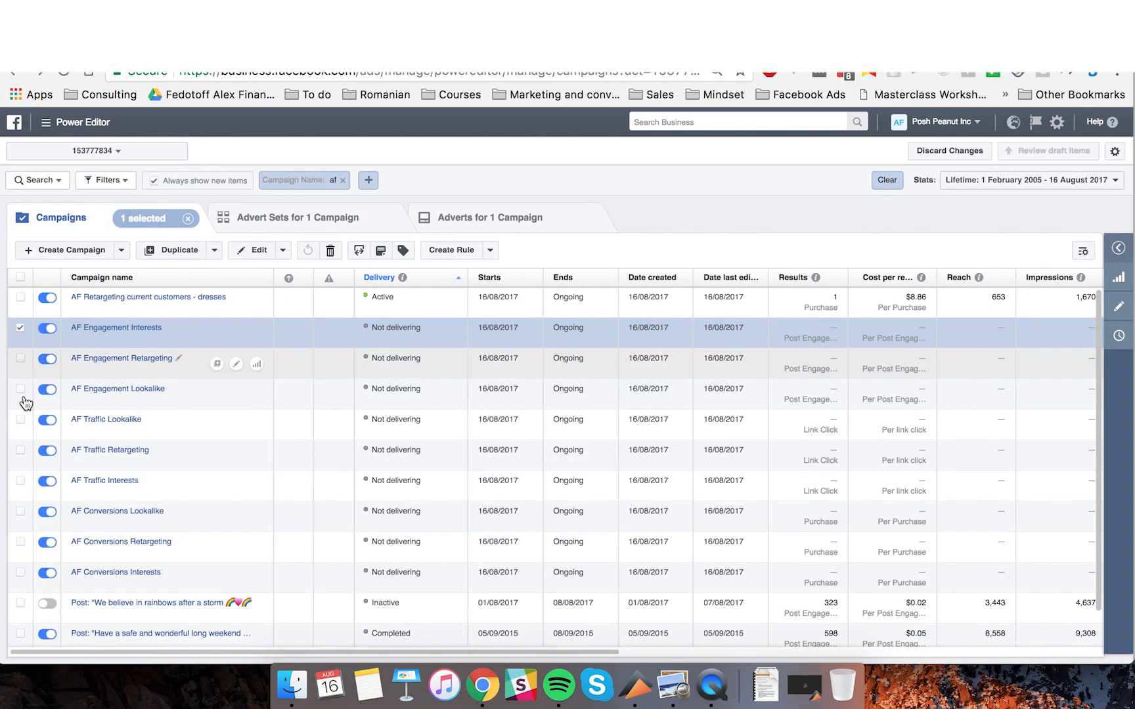
Select all nine AF engagement, traffic and conversions campaigns and show their advert sets.
{"action": "left_click", "coordinate": [21, 395], "text": "shift"}
{"action": "left_click", "coordinate": [22, 424]}
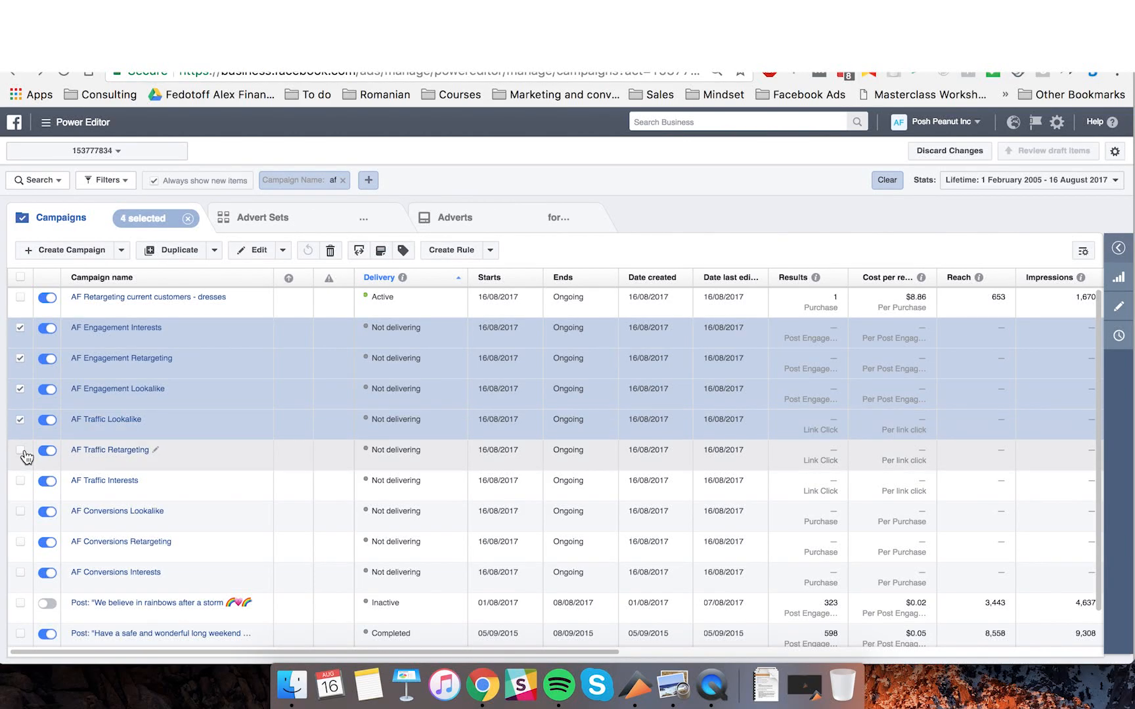
{"action": "left_click", "coordinate": [21, 452]}
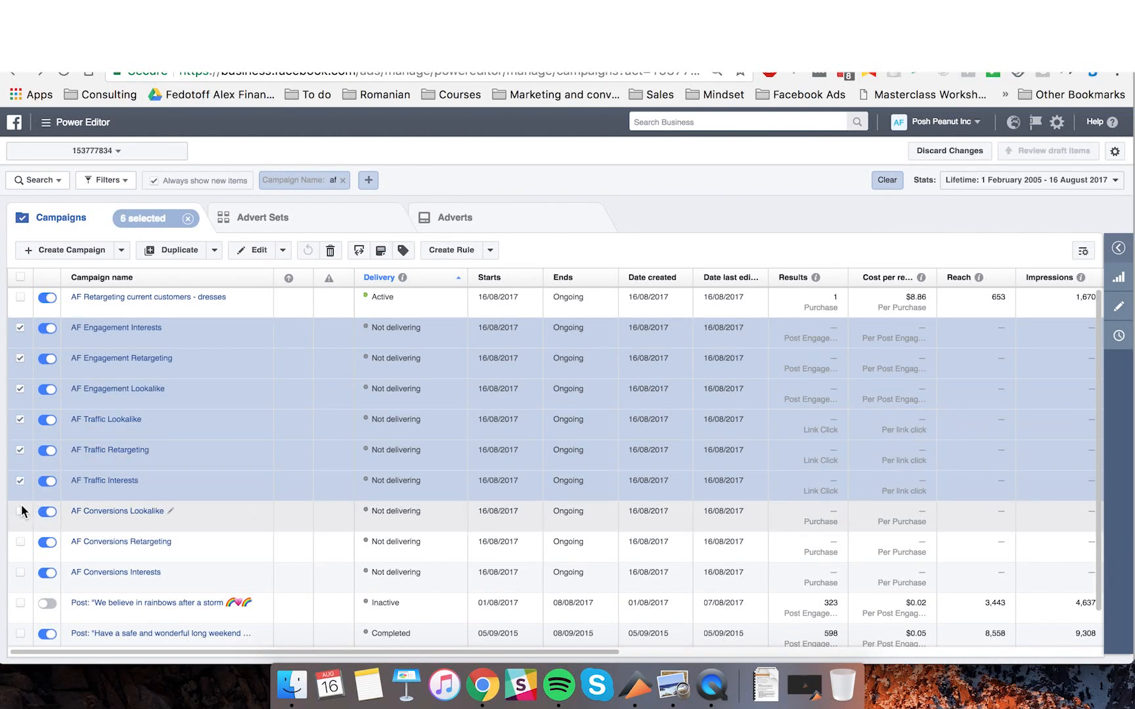
{"action": "left_click", "coordinate": [23, 514]}
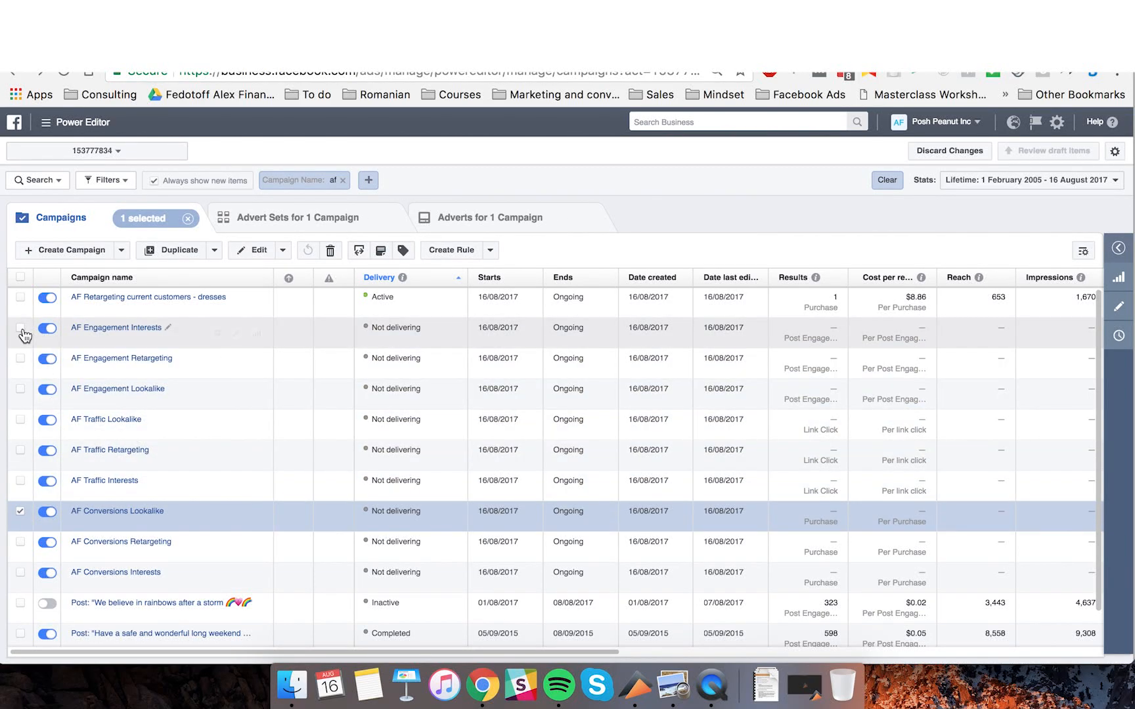
{"action": "left_click", "coordinate": [20, 572]}
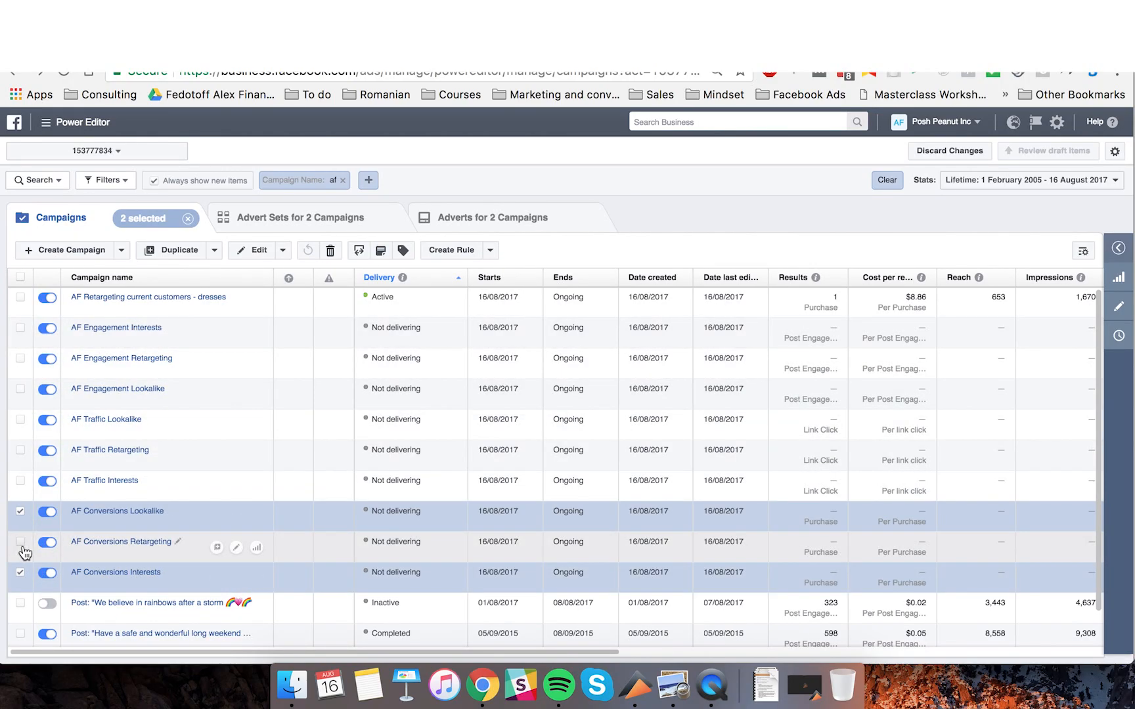
{"action": "left_click", "coordinate": [20, 541]}
{"action": "left_click", "coordinate": [21, 331], "text": "shift"}
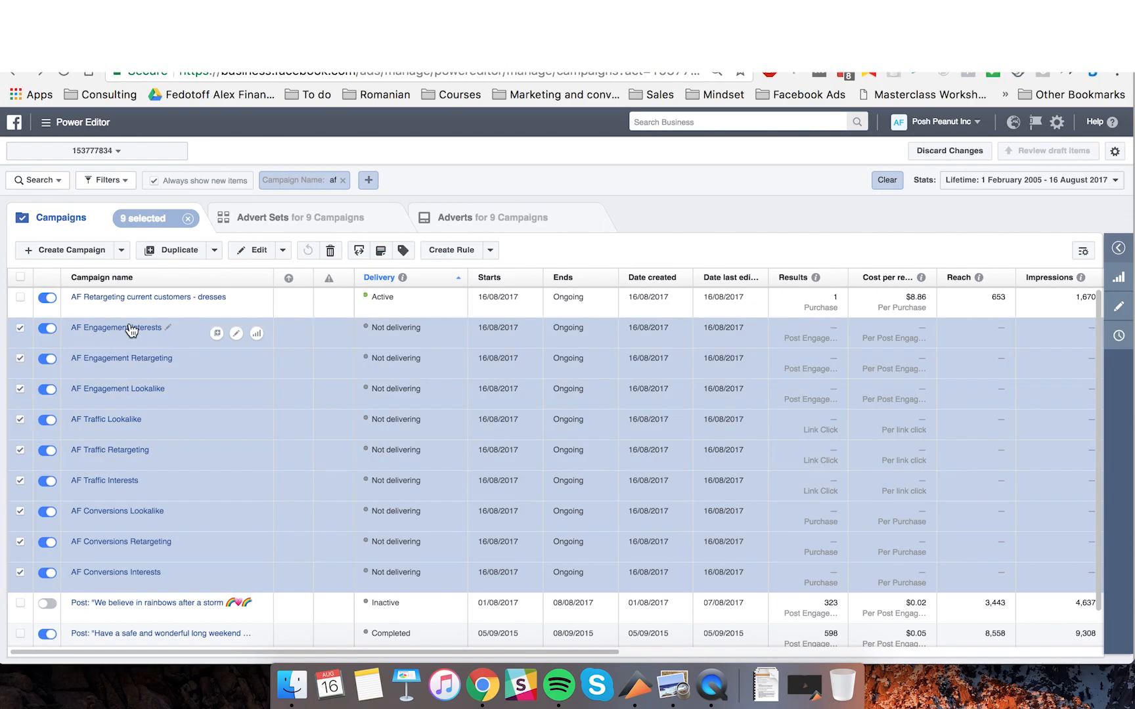
{"action": "left_click", "coordinate": [271, 222]}
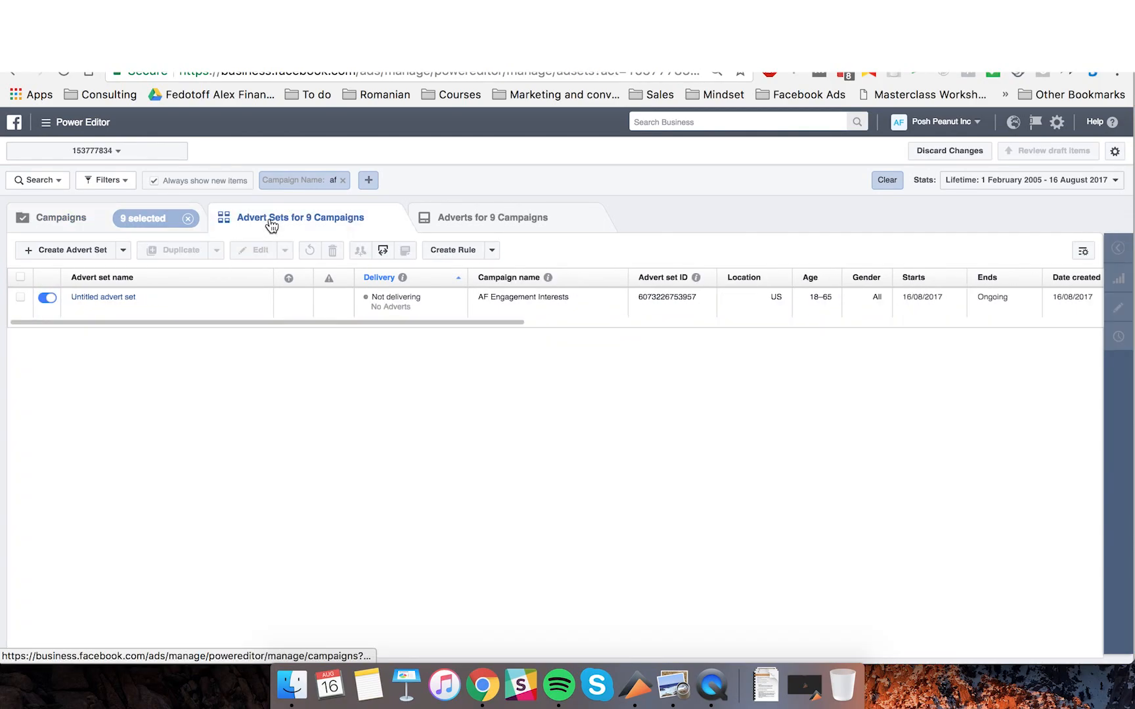
Delete the untitled advert sets of the nine AF campaigns, confirm the draft items, and return to the campaign list.
{"action": "left_click", "coordinate": [20, 278]}
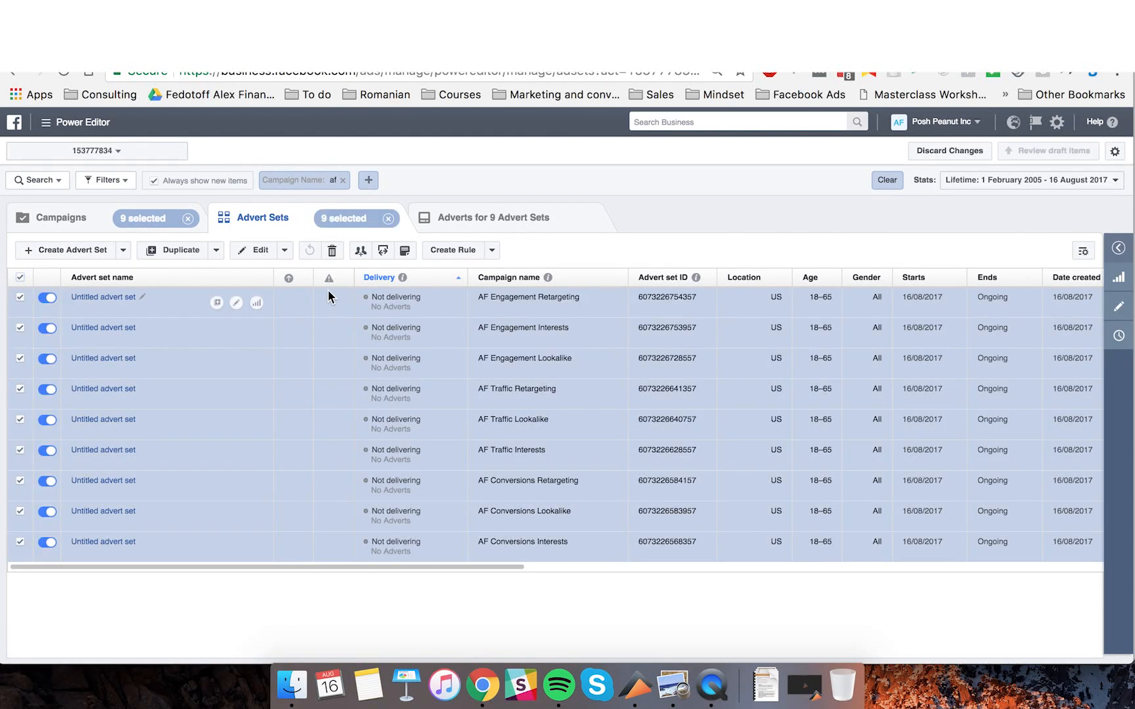
{"action": "left_click", "coordinate": [333, 251]}
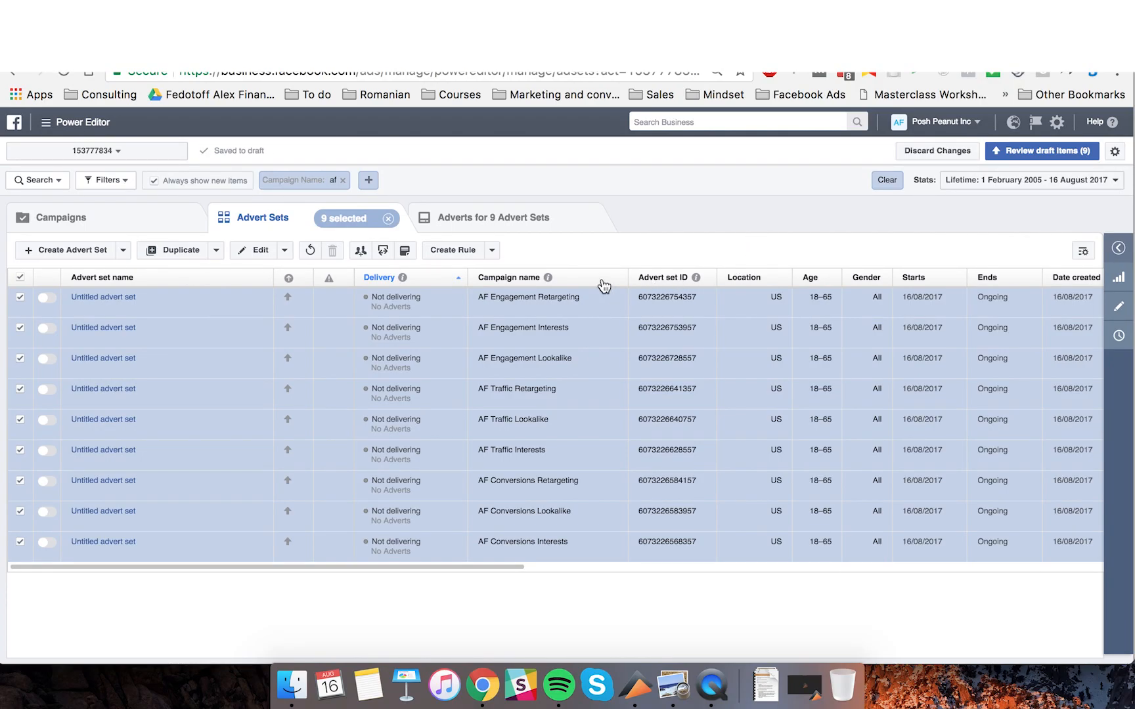
{"action": "left_click", "coordinate": [1043, 151]}
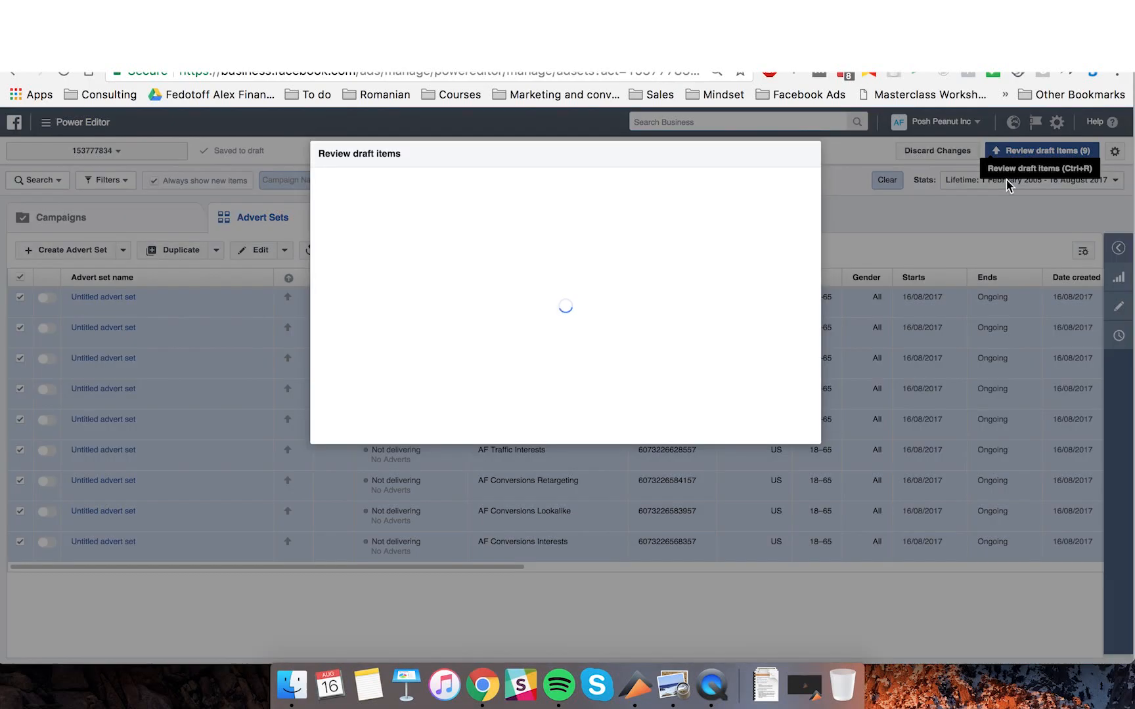
{"action": "left_click", "coordinate": [783, 530]}
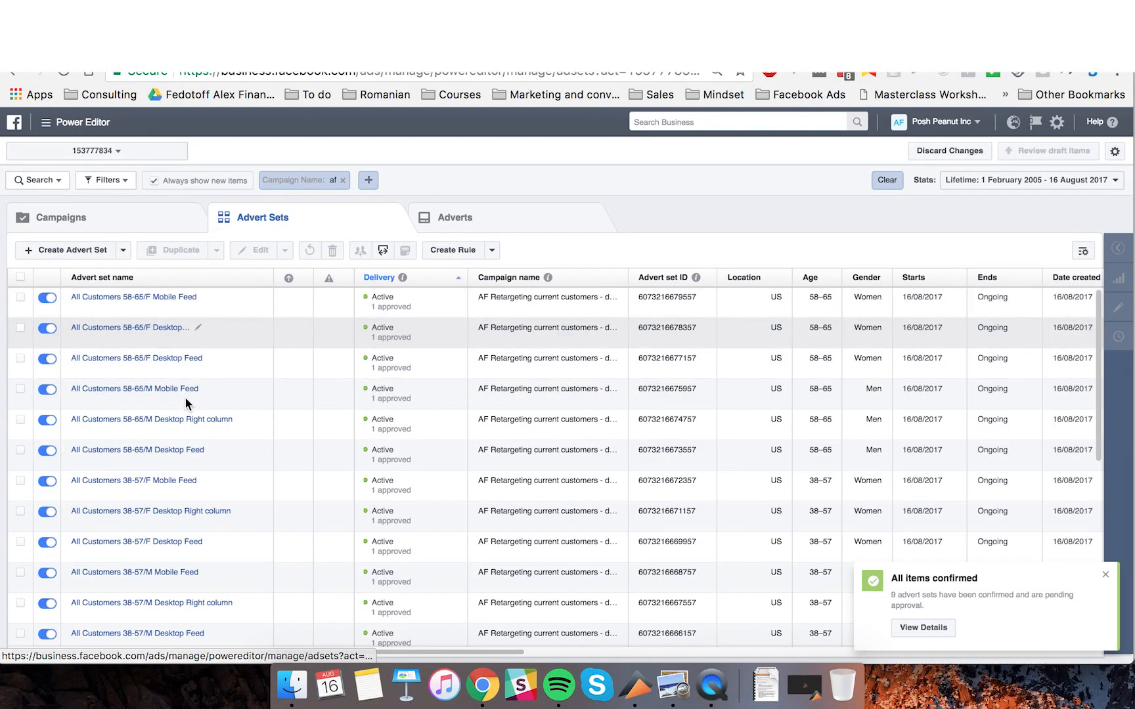
{"action": "scroll", "coordinate": [185, 396], "scroll_direction": "down", "scroll_amount": 6}
{"action": "scroll", "coordinate": [184, 396], "scroll_direction": "up", "scroll_amount": 6}
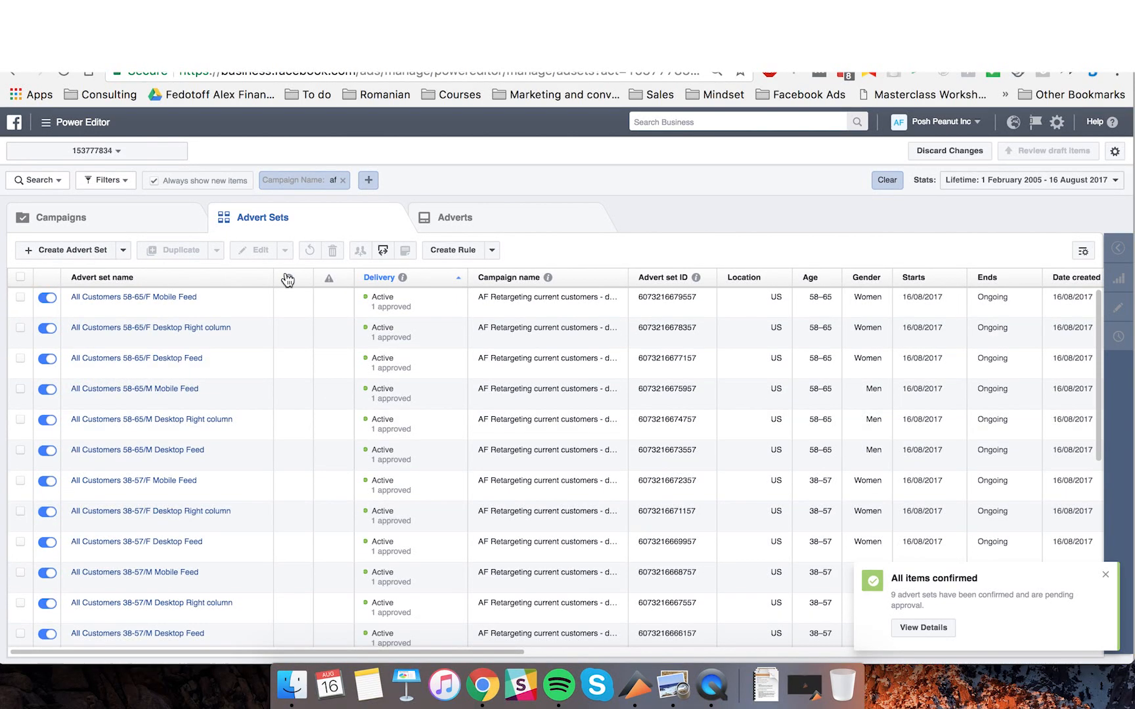
{"action": "left_click", "coordinate": [124, 228]}
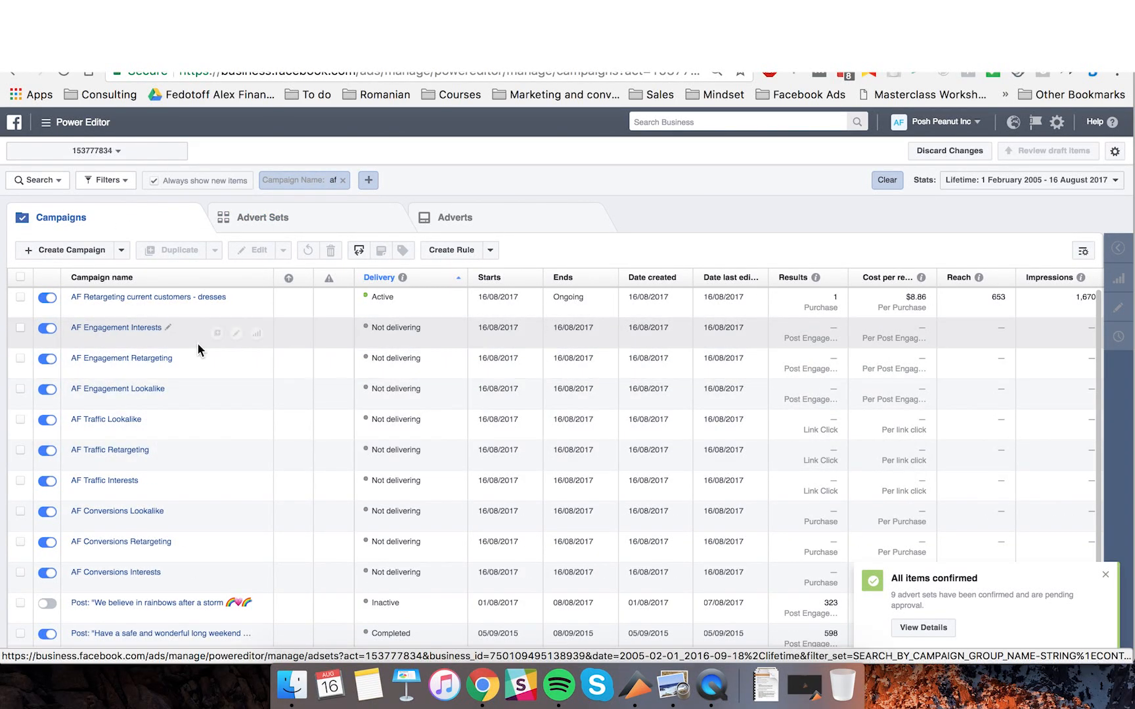
Return to Qwaya, retry generating the ads in an existing campaign matching "af", and cancel the generation.
{"action": "left_click", "coordinate": [338, 51]}
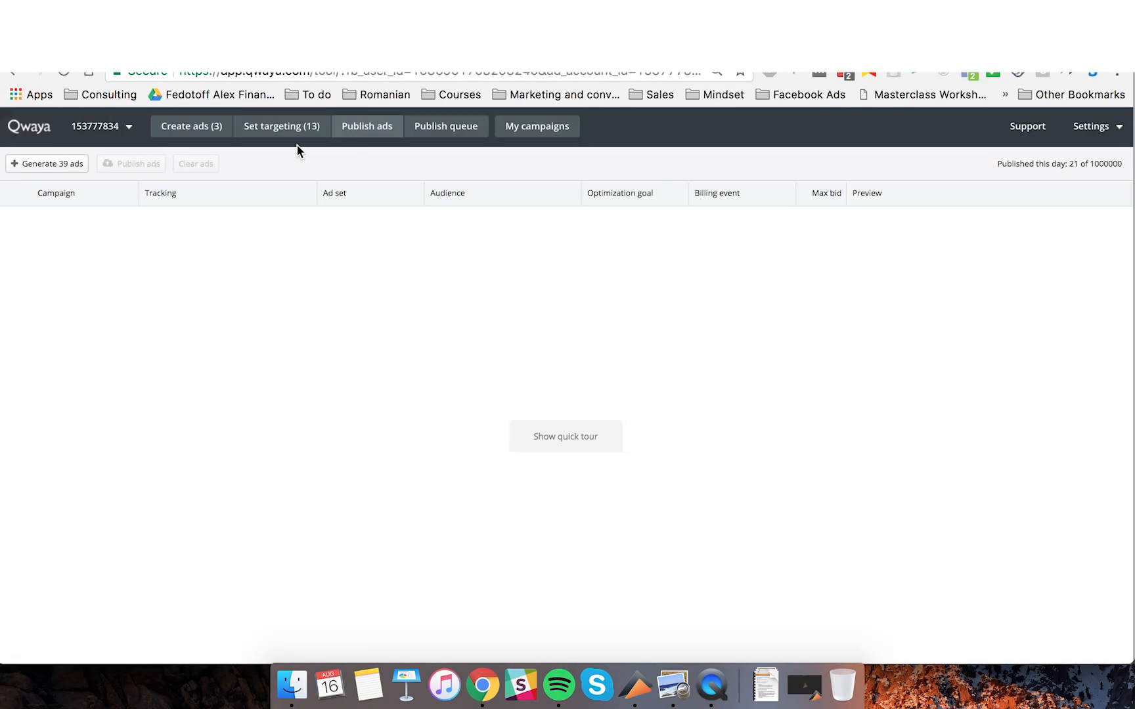
{"action": "left_click", "coordinate": [63, 169]}
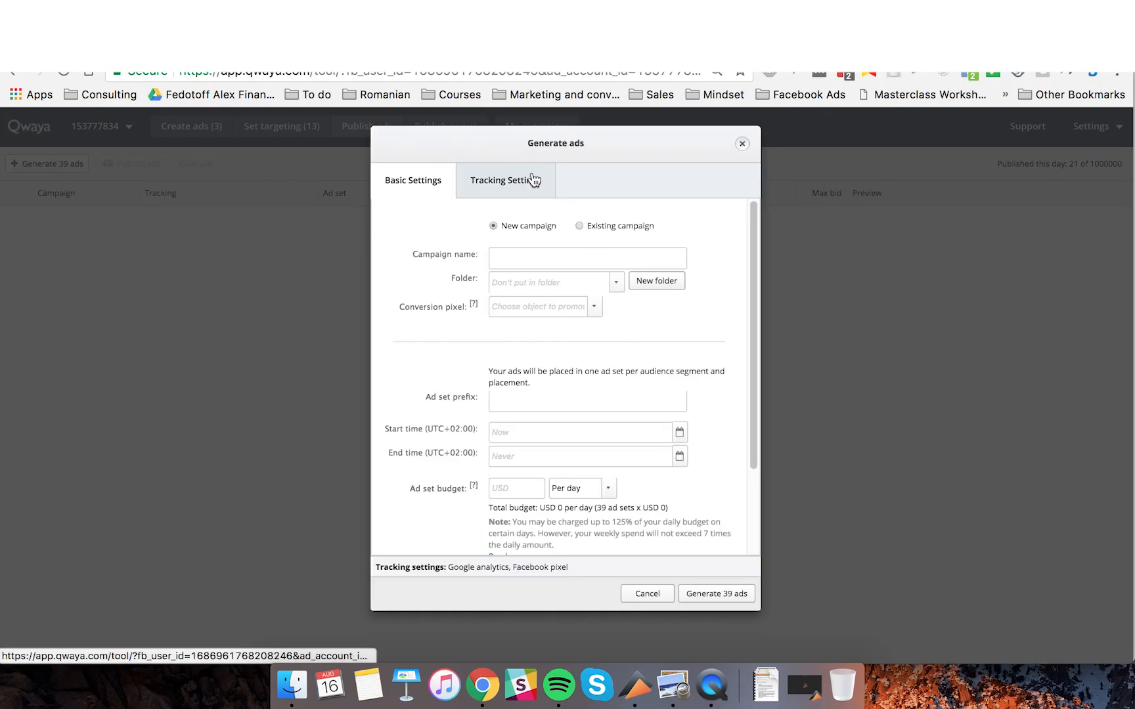
{"action": "left_click", "coordinate": [516, 194]}
{"action": "left_click", "coordinate": [431, 190]}
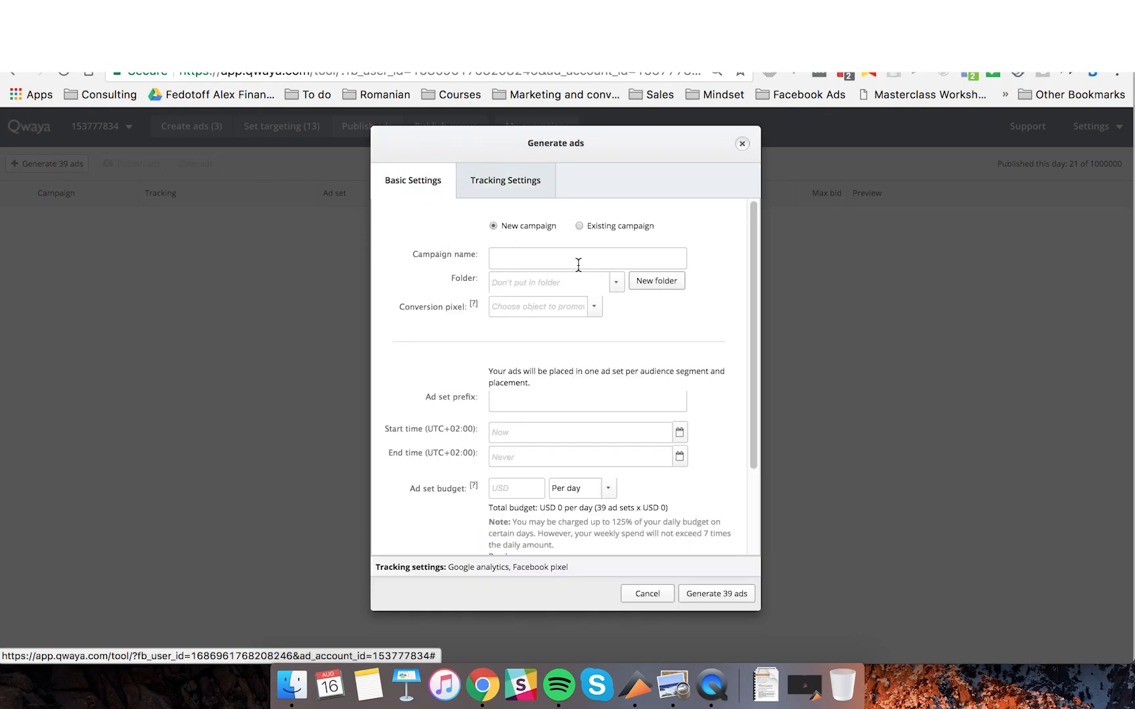
{"action": "left_click", "coordinate": [603, 228]}
{"action": "left_click", "coordinate": [598, 258]}
{"action": "type", "text": "af"}
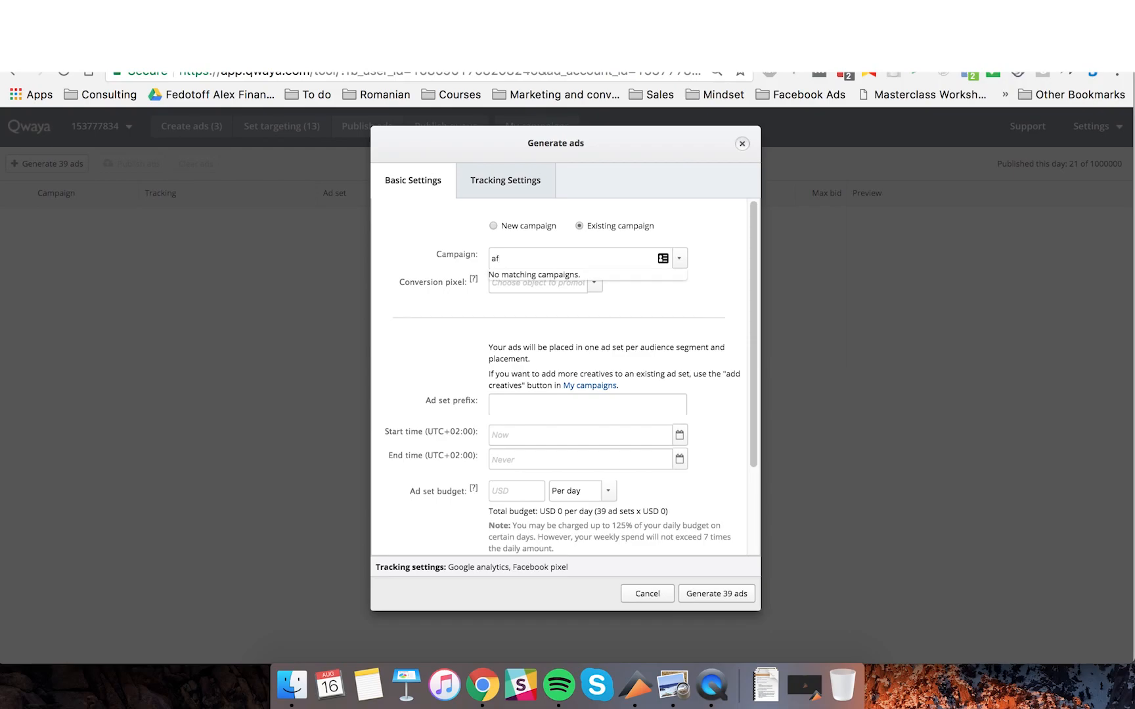
{"action": "key", "text": "BackSpace"}
{"action": "key", "text": "BackSpace"}
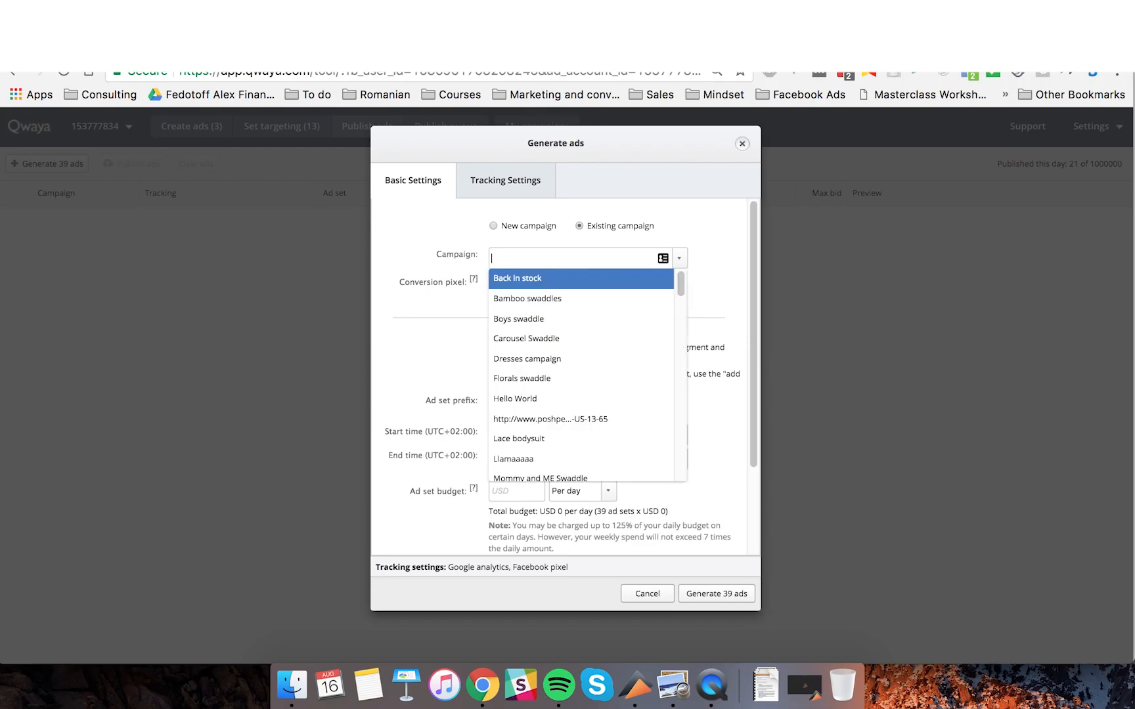
{"action": "left_click", "coordinate": [678, 260]}
{"action": "left_click", "coordinate": [741, 144]}
Reload the Qwaya ad publishing page.
{"action": "right_click", "coordinate": [763, 349]}
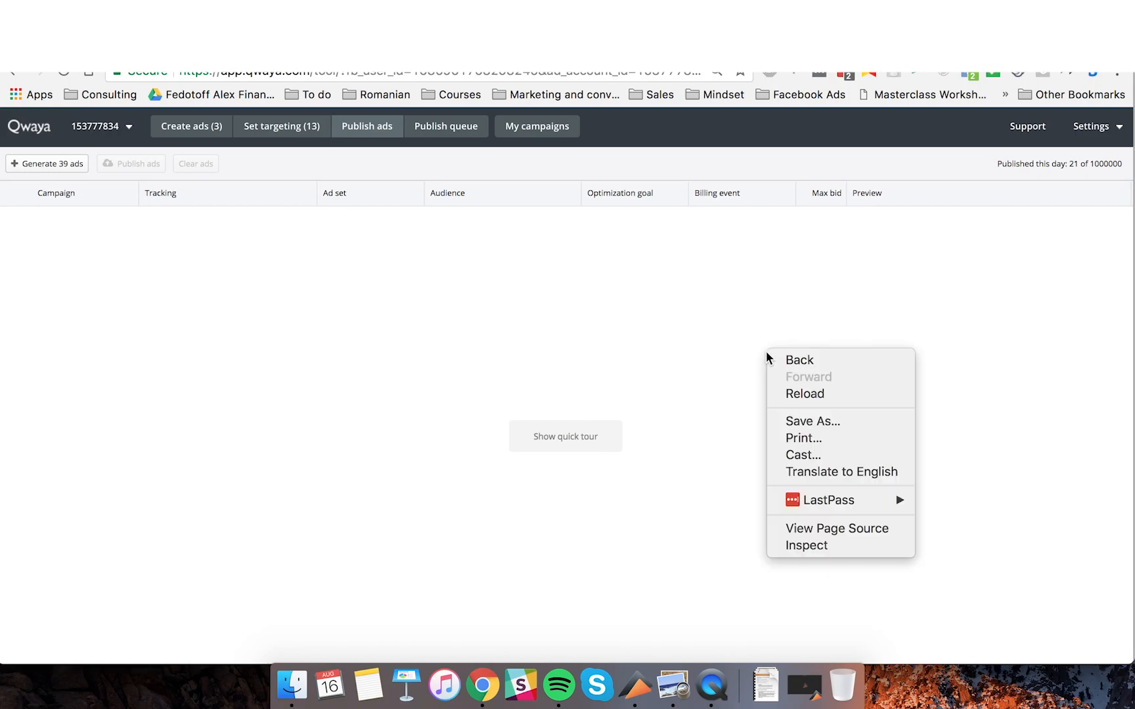
{"action": "left_click", "coordinate": [795, 391]}
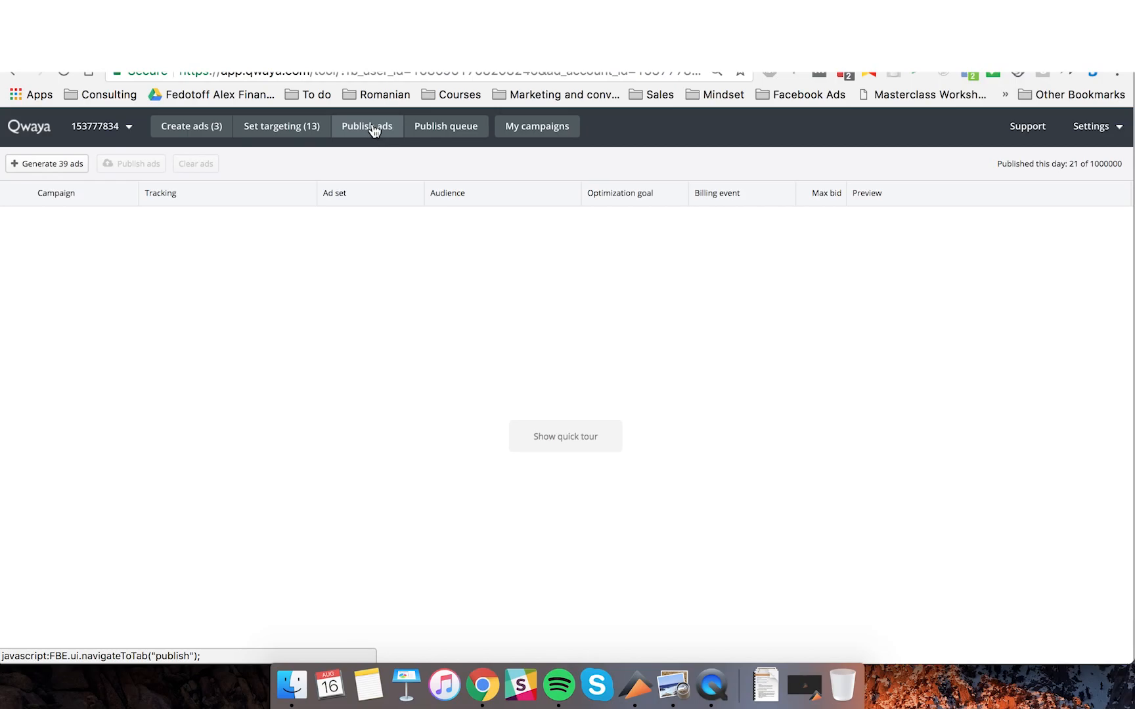
Start generating the ads in the existing campaign AF Conversions Interests, with the Posh Peanut - FB Pixel and the Purchase event.
{"action": "left_click", "coordinate": [23, 168]}
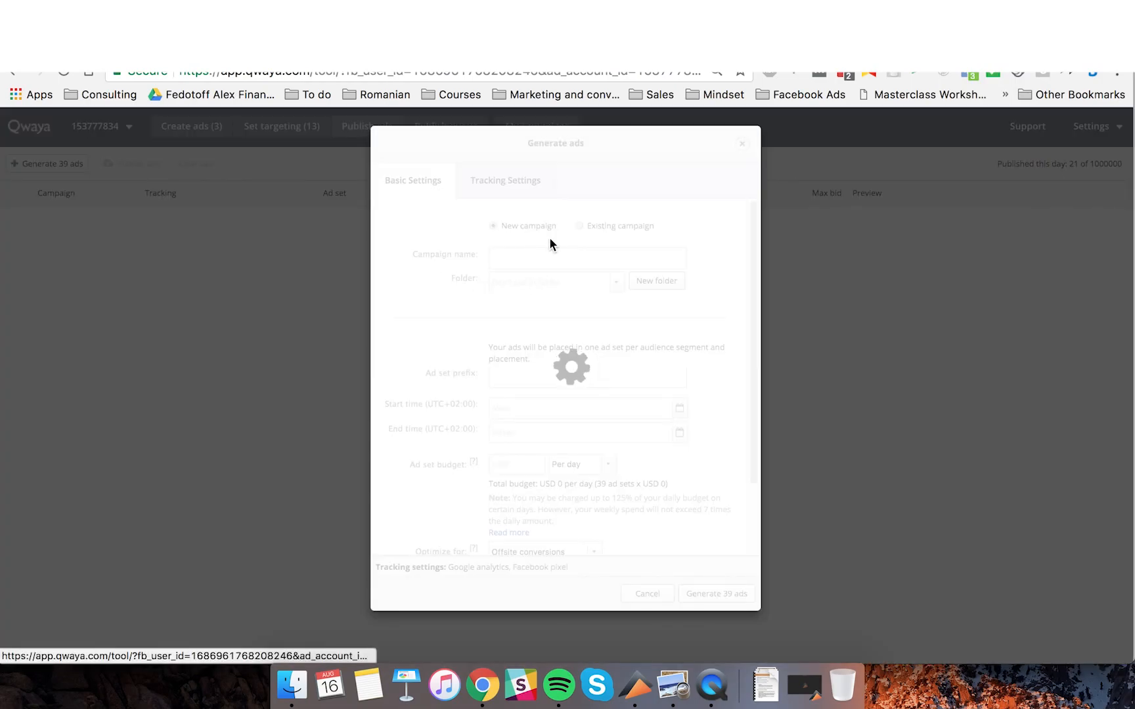
{"action": "left_click", "coordinate": [579, 225]}
{"action": "left_click", "coordinate": [586, 263]}
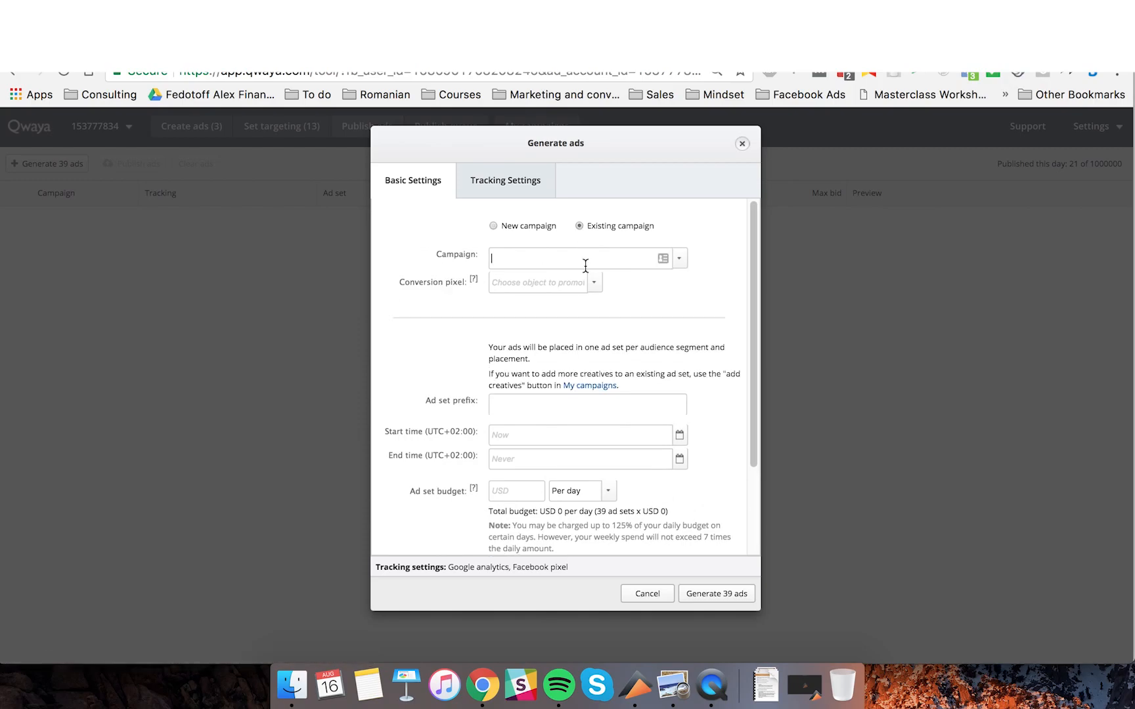
{"action": "type", "text": "af"}
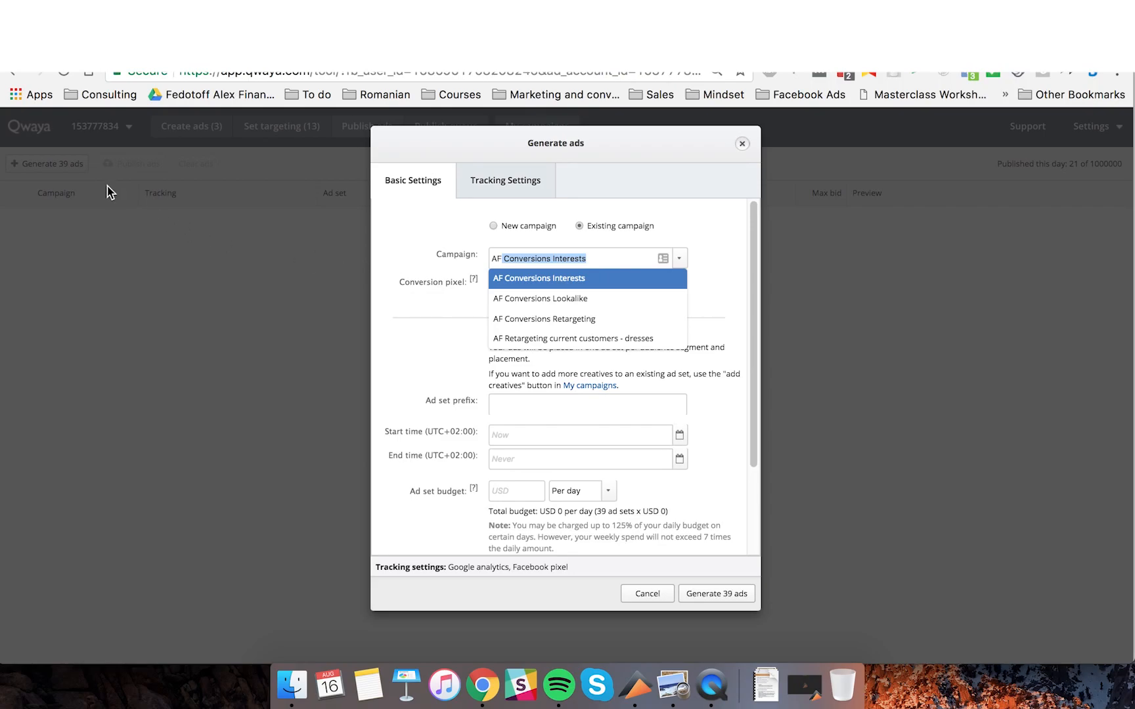
{"action": "left_click", "coordinate": [548, 280]}
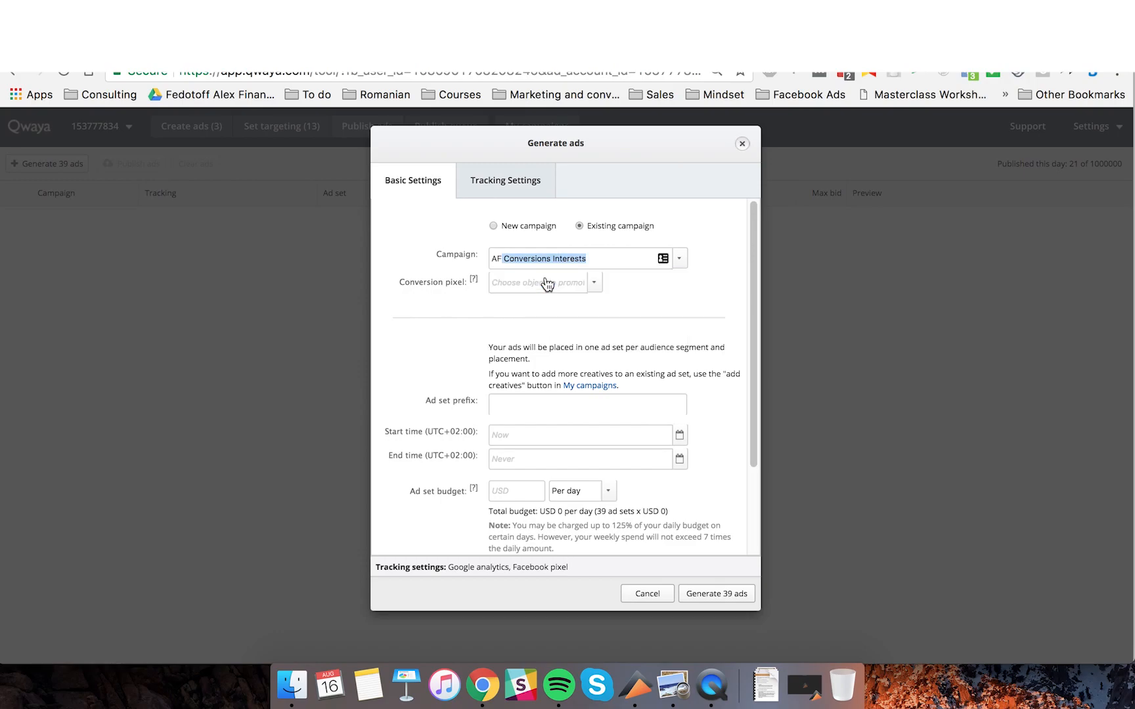
{"action": "left_click", "coordinate": [542, 286]}
{"action": "left_click", "coordinate": [561, 305]}
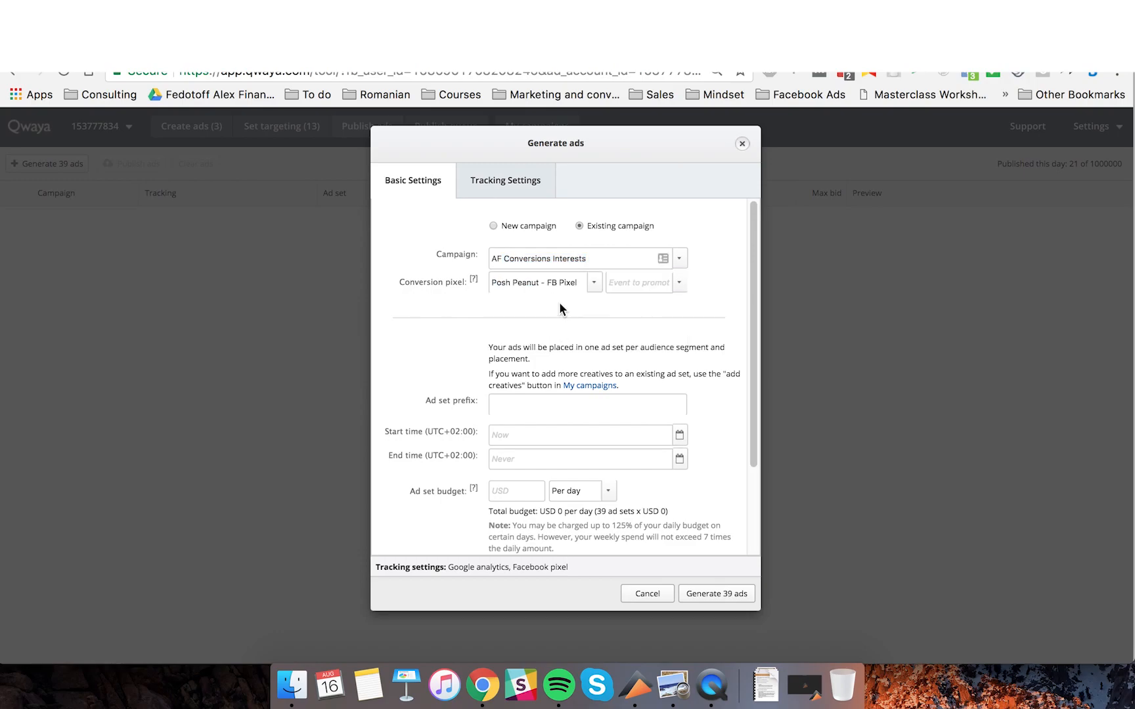
{"action": "left_click", "coordinate": [679, 294]}
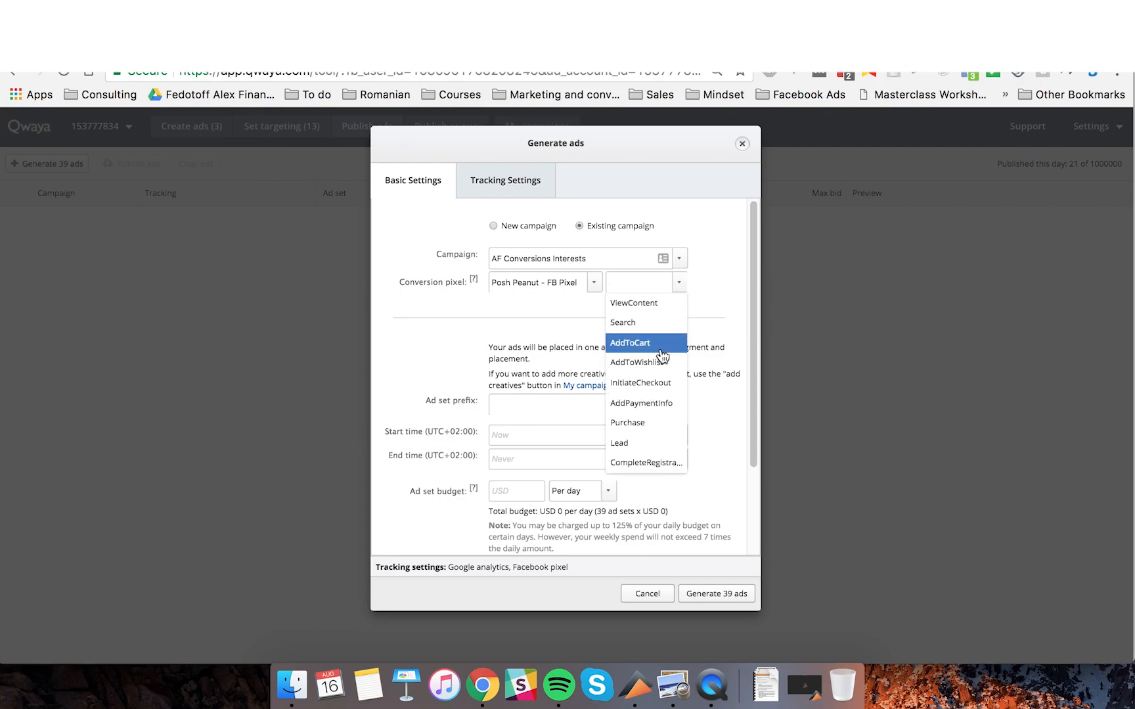
{"action": "left_click", "coordinate": [642, 425]}
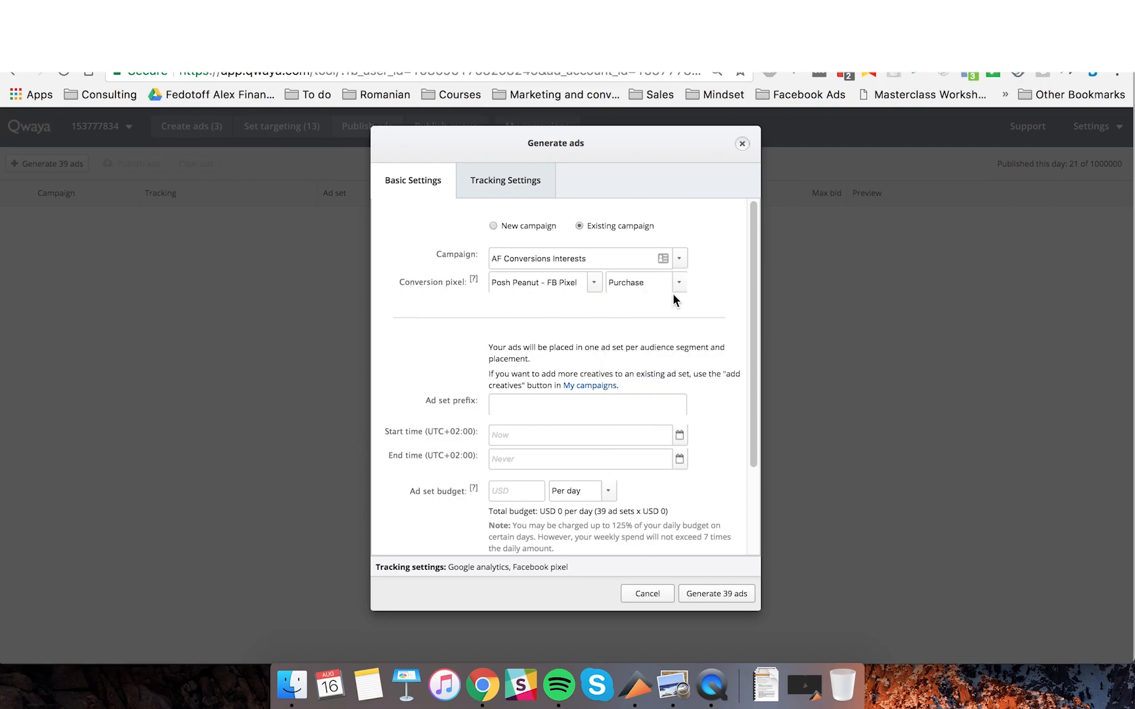
Go through the ad set prefix, schedule, budget and optimization settings, and cancel the ad generation.
{"action": "scroll", "coordinate": [584, 399], "scroll_direction": "down", "scroll_amount": 1}
{"action": "scroll", "coordinate": [513, 394], "scroll_direction": "down", "scroll_amount": 1}
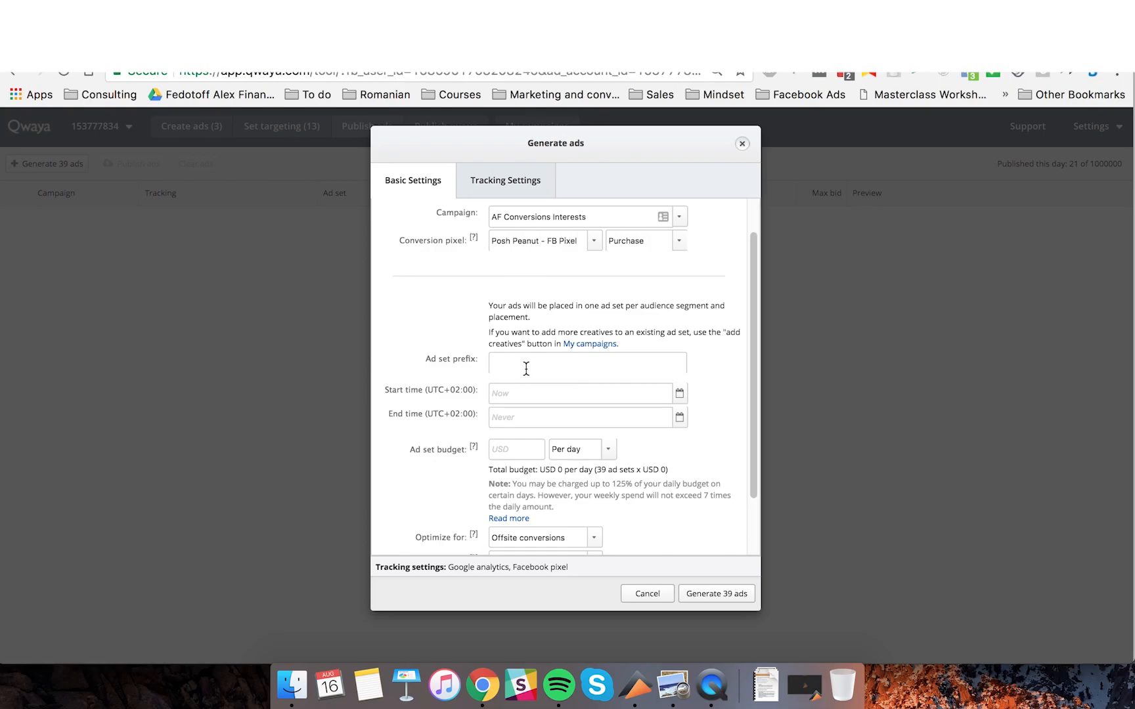
{"action": "left_click", "coordinate": [527, 368]}
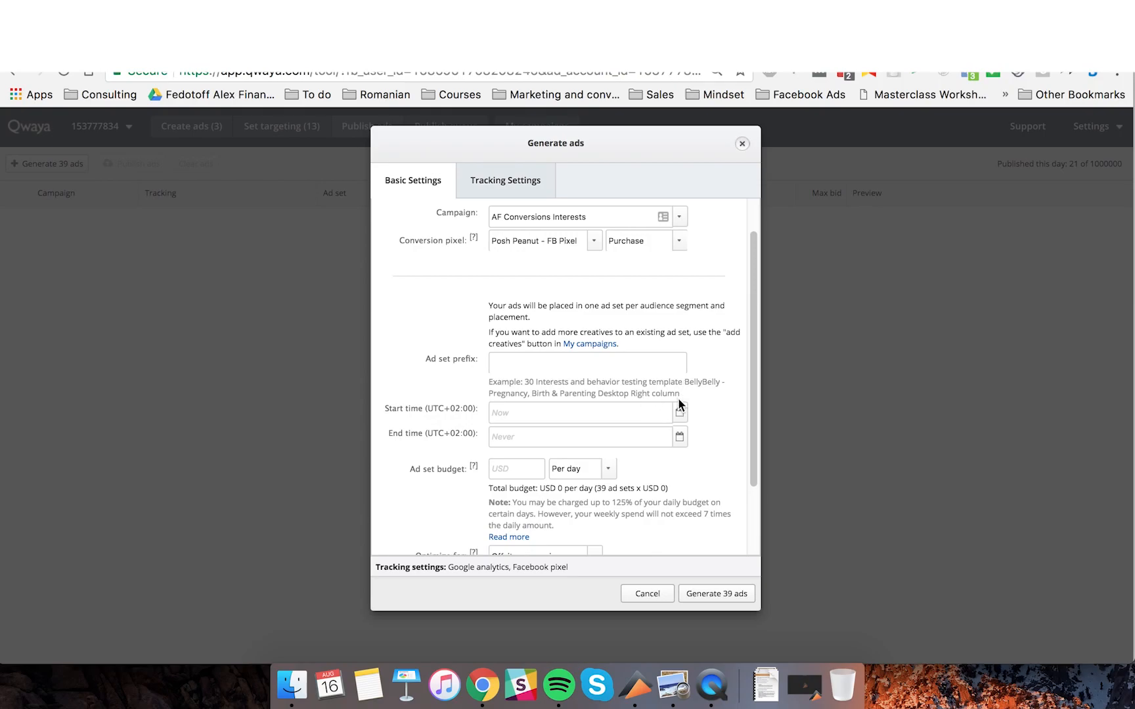
{"action": "scroll", "coordinate": [633, 403], "scroll_direction": "down", "scroll_amount": 3}
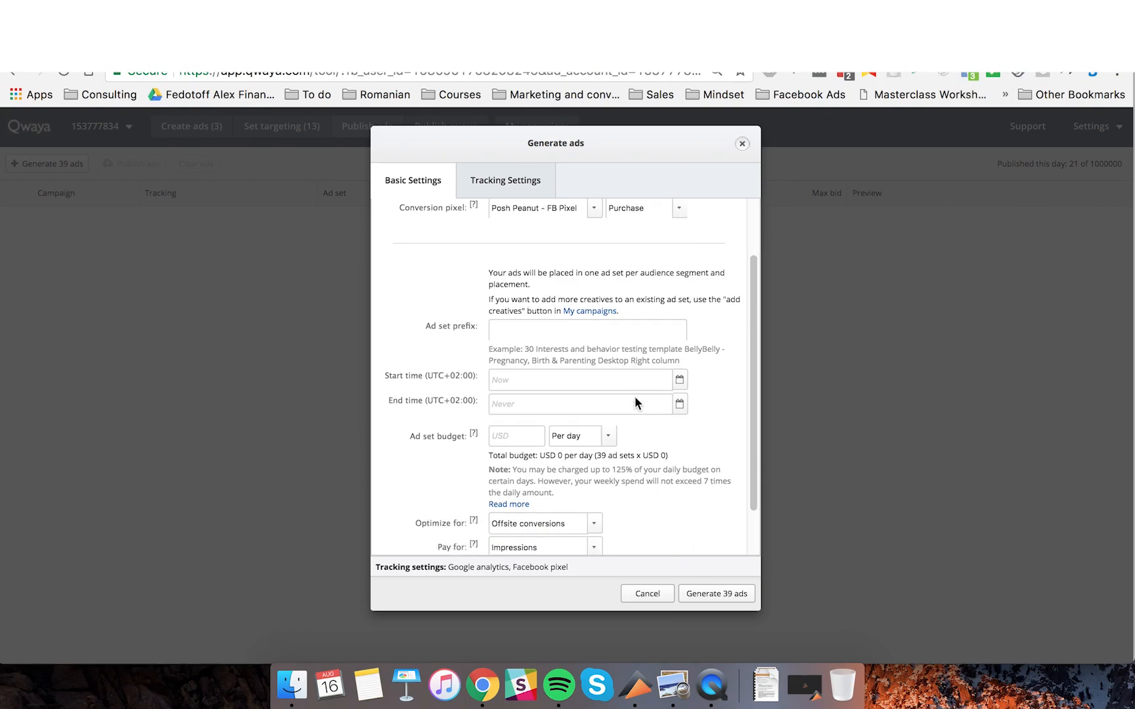
{"action": "scroll", "coordinate": [659, 322], "scroll_direction": "down", "scroll_amount": 2}
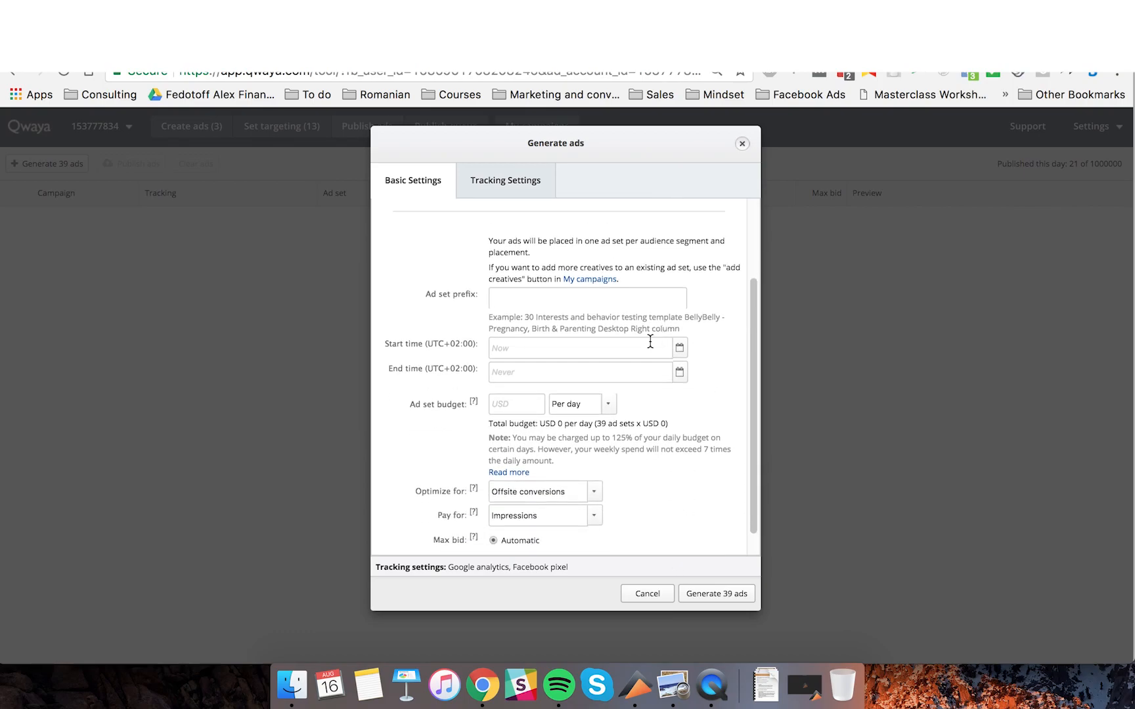
{"action": "left_click", "coordinate": [645, 598]}
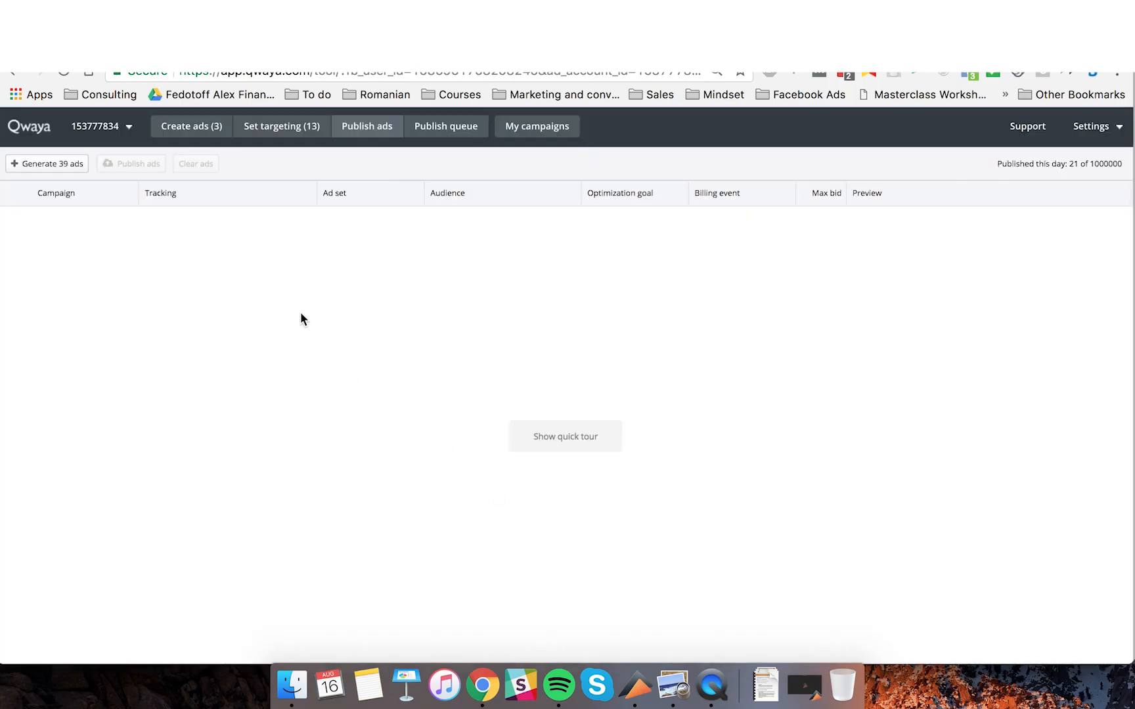
Open the 30 Interests and behavior testing template, review its detailed targeting, and add and remove an empty audience-narrowing condition.
{"action": "left_click", "coordinate": [291, 131]}
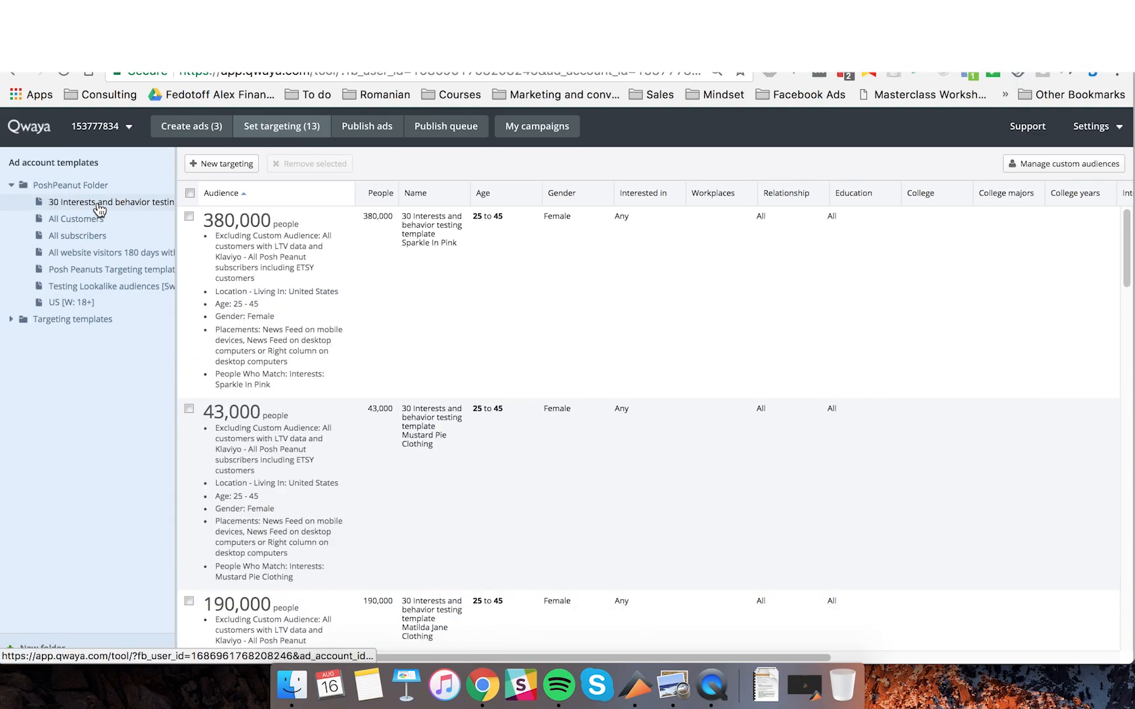
{"action": "left_click", "coordinate": [99, 209]}
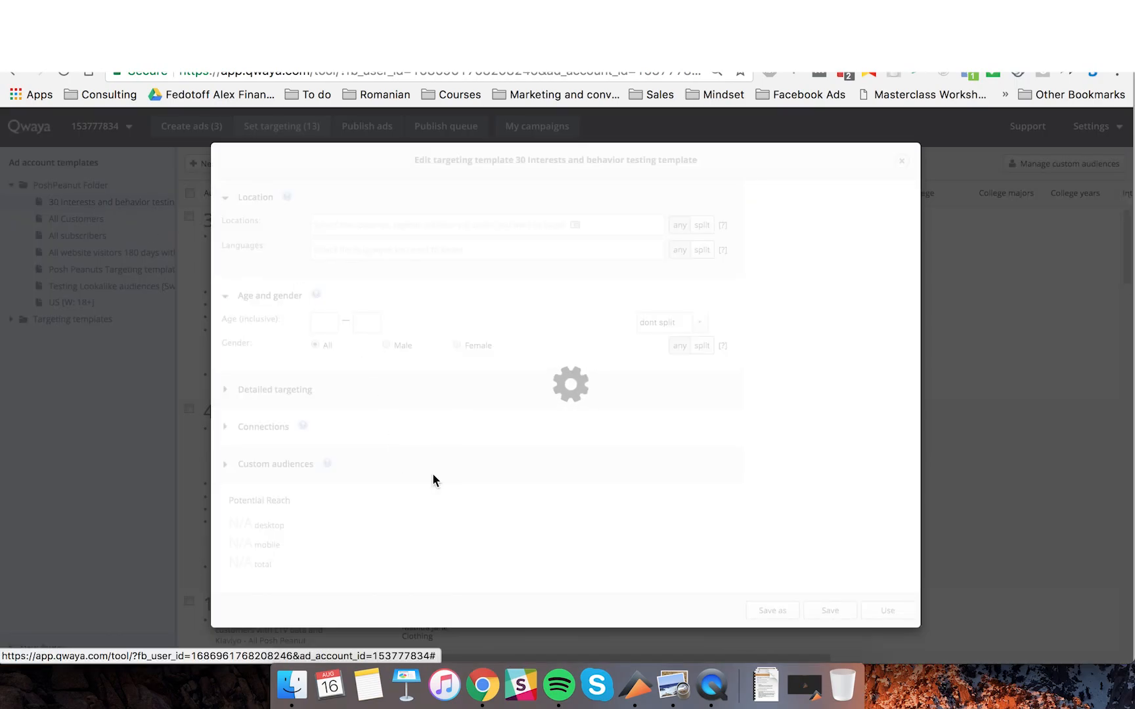
{"action": "scroll", "coordinate": [433, 480], "scroll_direction": "down", "scroll_amount": 2}
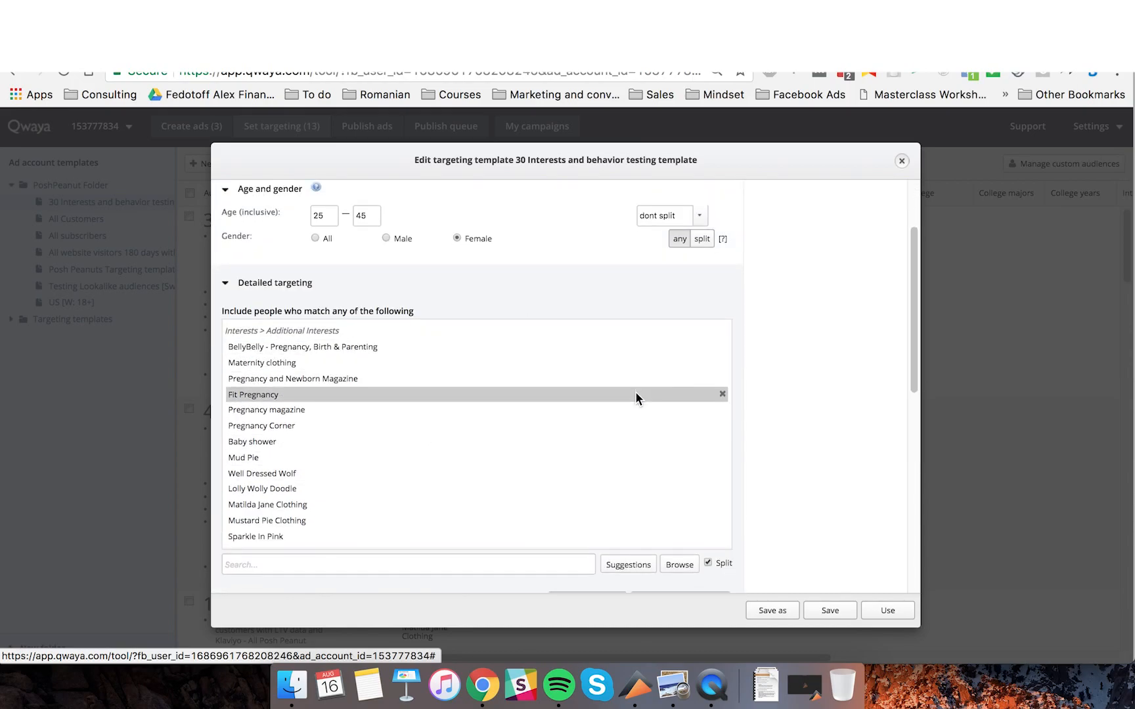
{"action": "scroll", "coordinate": [670, 460], "scroll_direction": "down", "scroll_amount": 1}
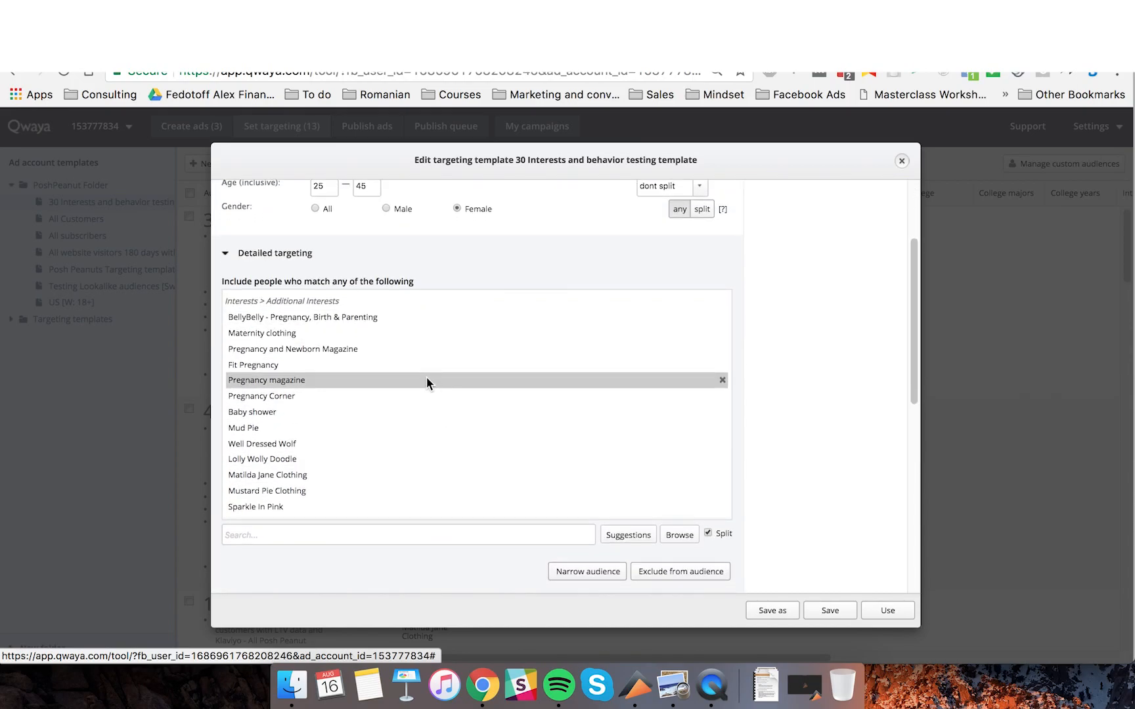
{"action": "scroll", "coordinate": [414, 493], "scroll_direction": "down", "scroll_amount": 5}
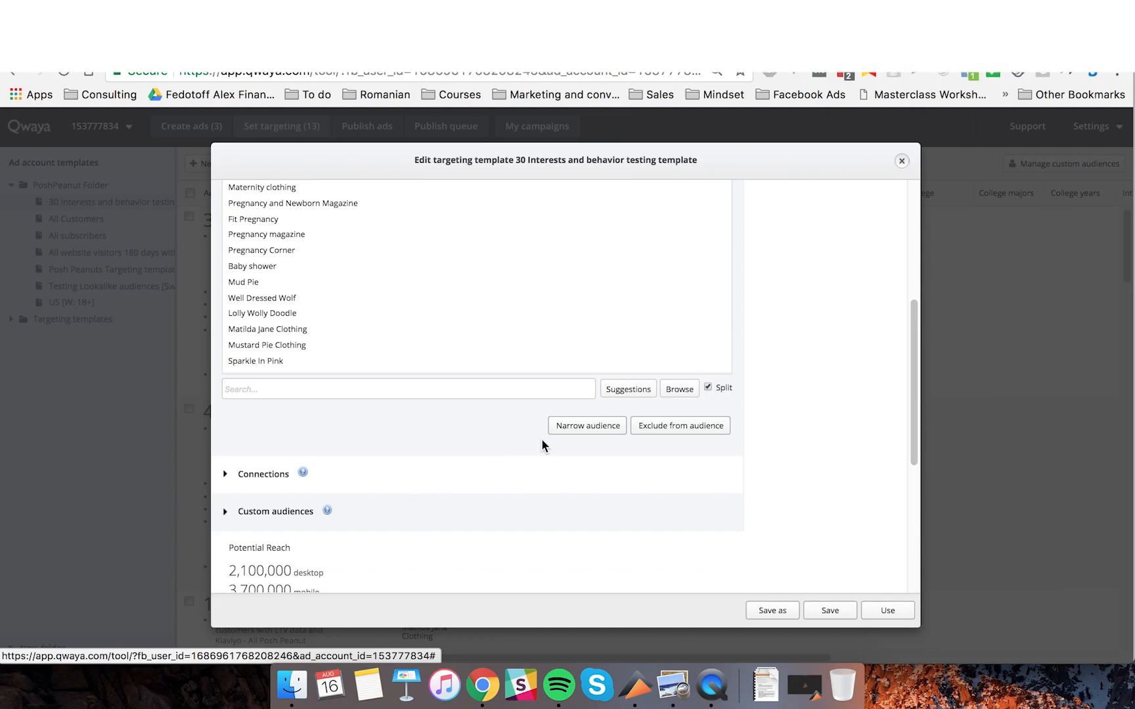
{"action": "left_click", "coordinate": [555, 428]}
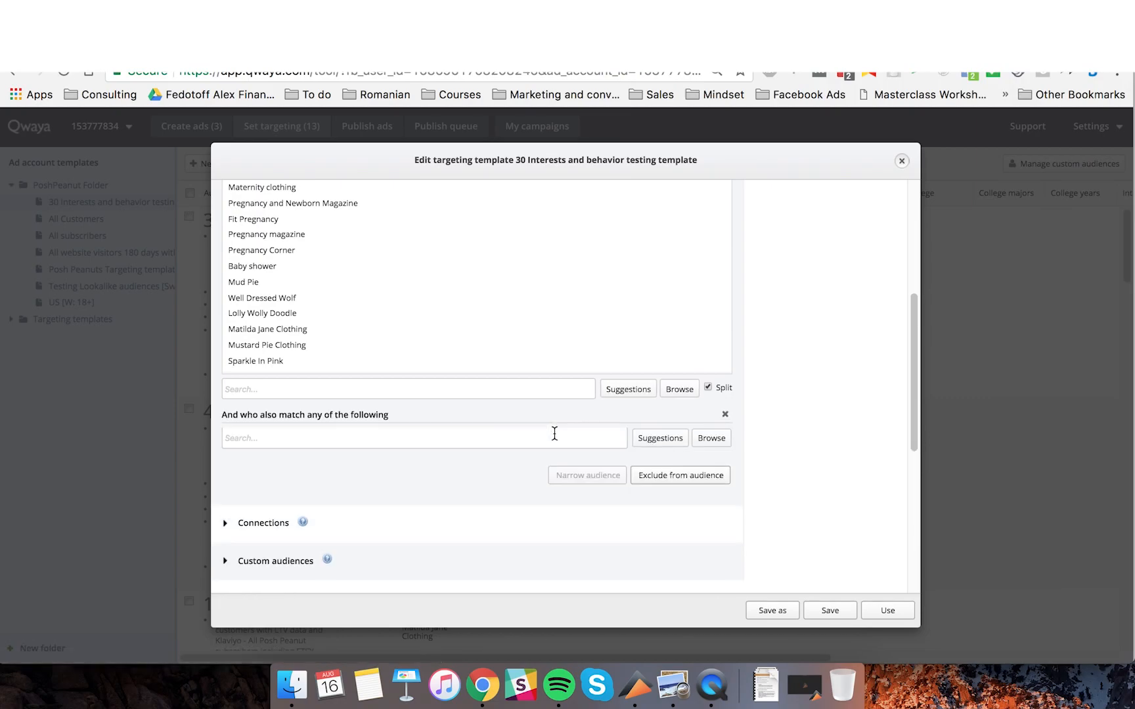
{"action": "left_click", "coordinate": [726, 415]}
Expand and review the template's custom audiences and connections, and save the targeting template.
{"action": "scroll", "coordinate": [707, 459], "scroll_direction": "down", "scroll_amount": 4}
{"action": "scroll", "coordinate": [706, 465], "scroll_direction": "down", "scroll_amount": 1}
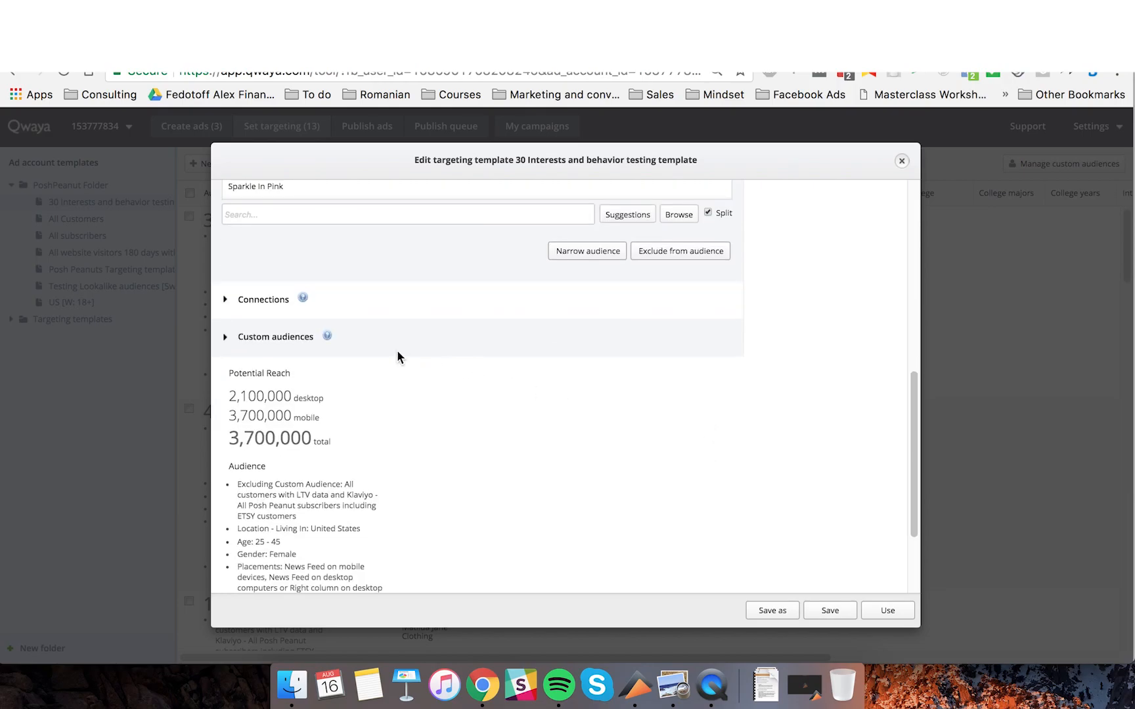
{"action": "left_click", "coordinate": [289, 340]}
{"action": "left_click", "coordinate": [252, 304]}
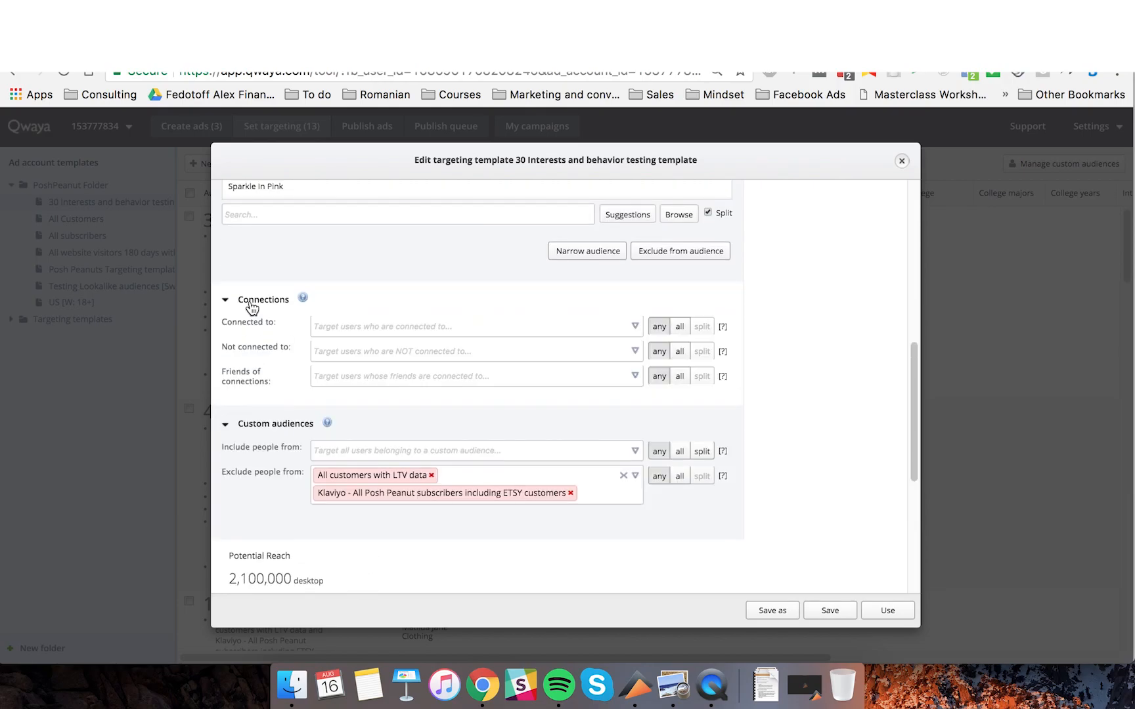
{"action": "scroll", "coordinate": [478, 407], "scroll_direction": "down", "scroll_amount": 8}
{"action": "left_click", "coordinate": [833, 608]}
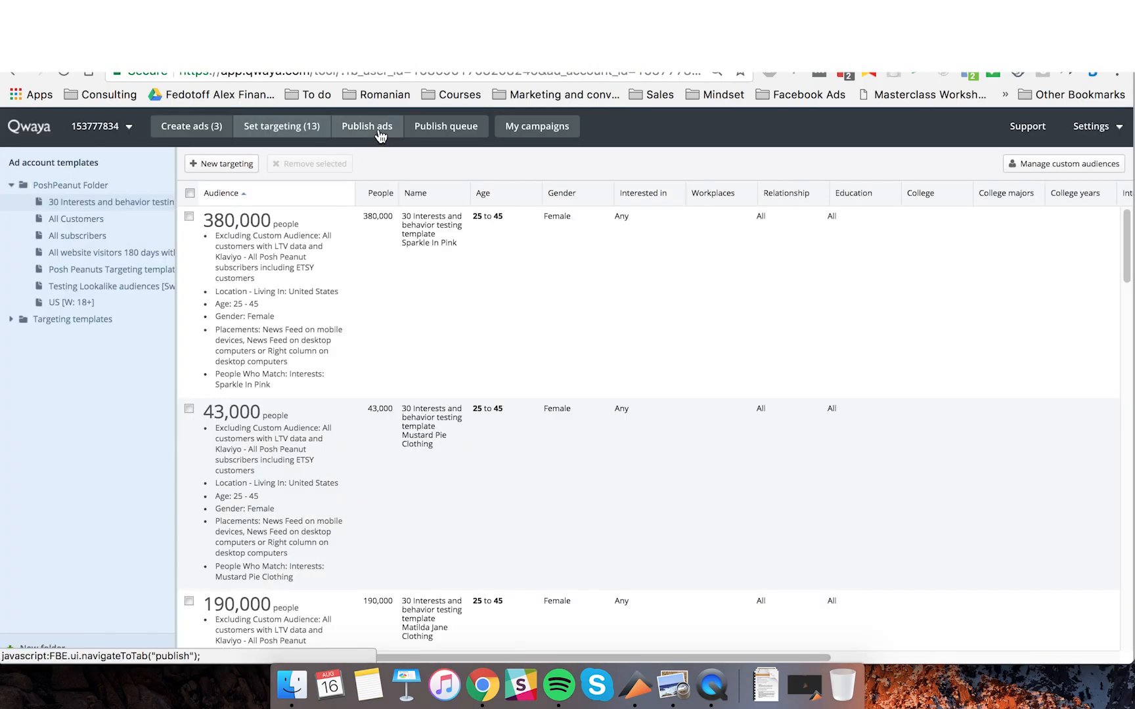
Start a new ad generation and place the ads in the existing campaign AF Conversions Interests.
{"action": "left_click", "coordinate": [380, 134]}
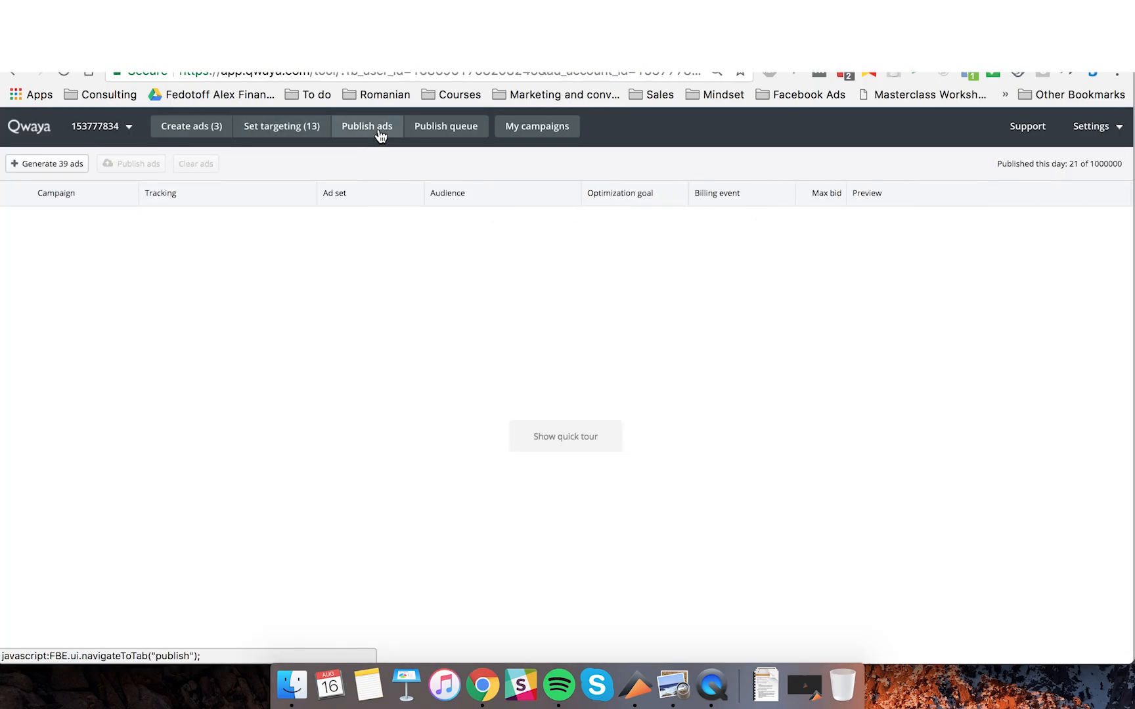
{"action": "left_click", "coordinate": [48, 164]}
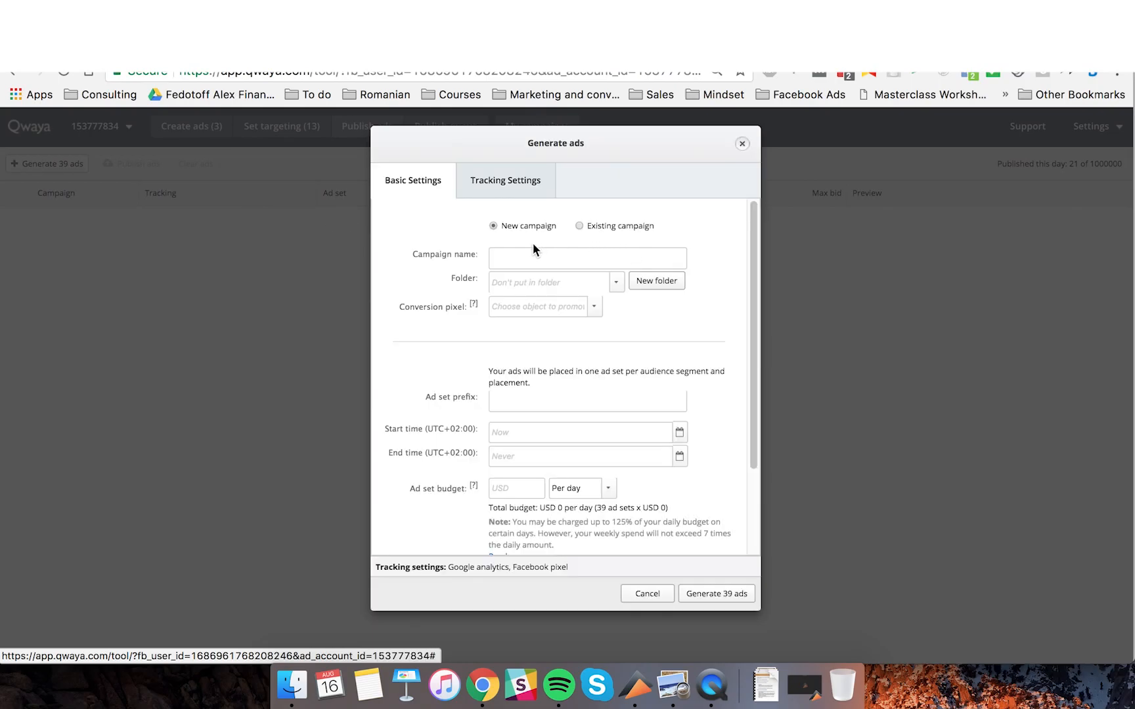
{"action": "left_click", "coordinate": [603, 229]}
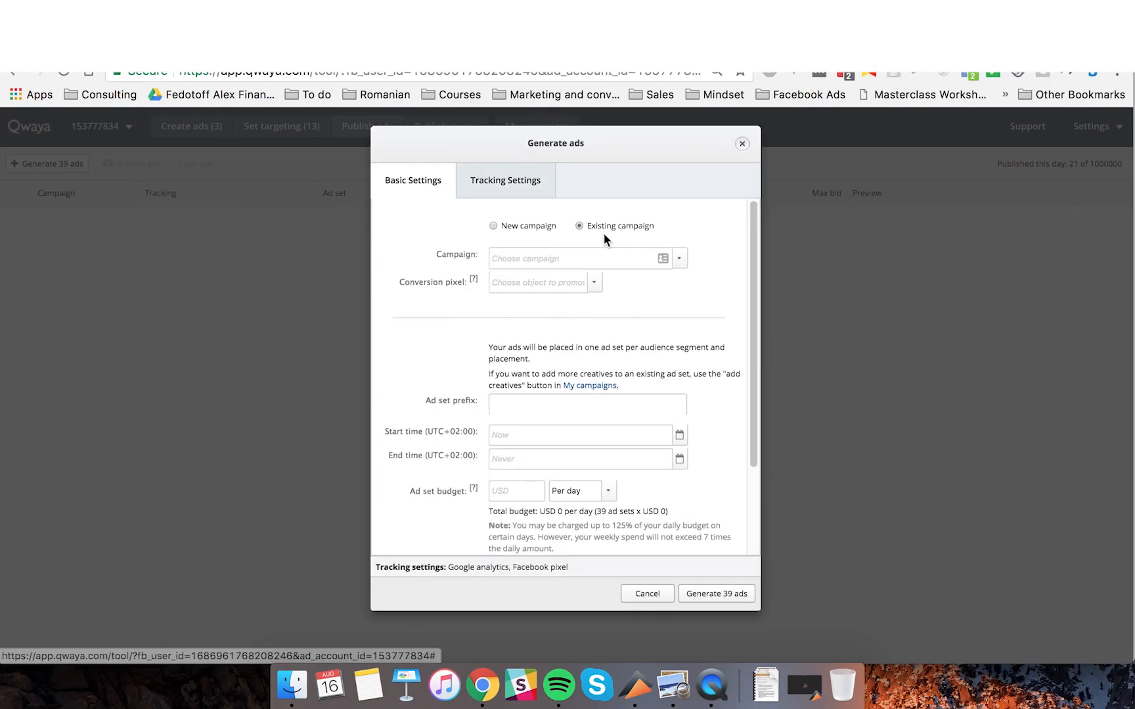
{"action": "left_click", "coordinate": [590, 251]}
{"action": "type", "text": "AF Conversions Interests"}
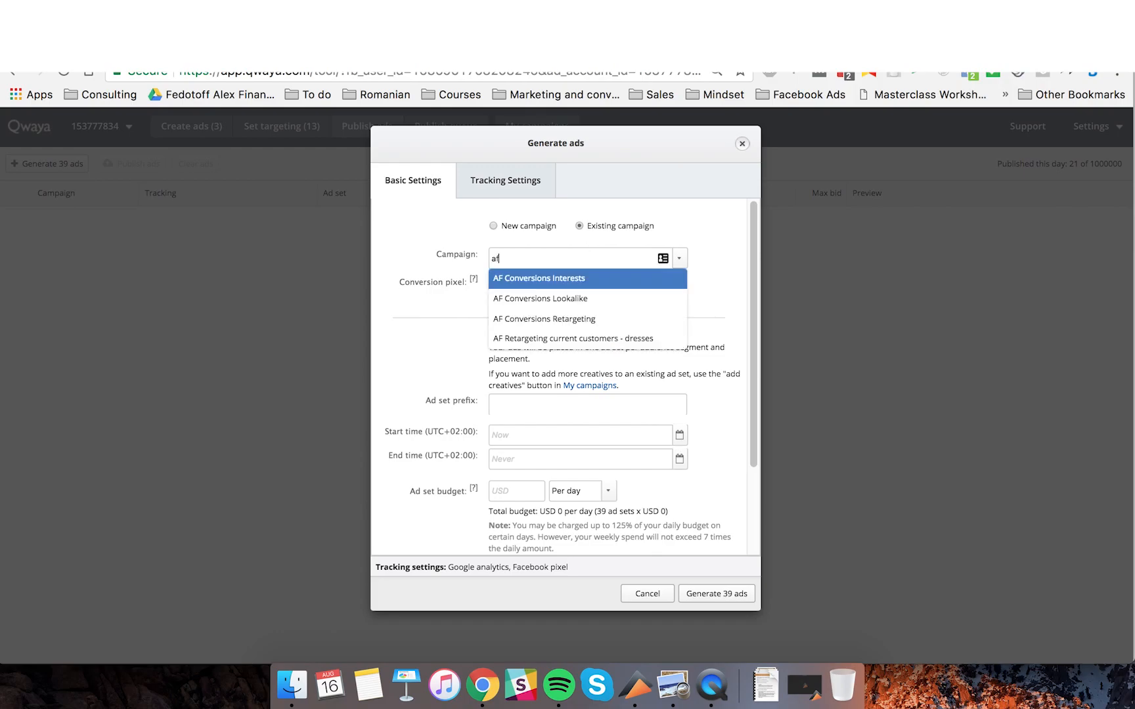
{"action": "left_click", "coordinate": [581, 279]}
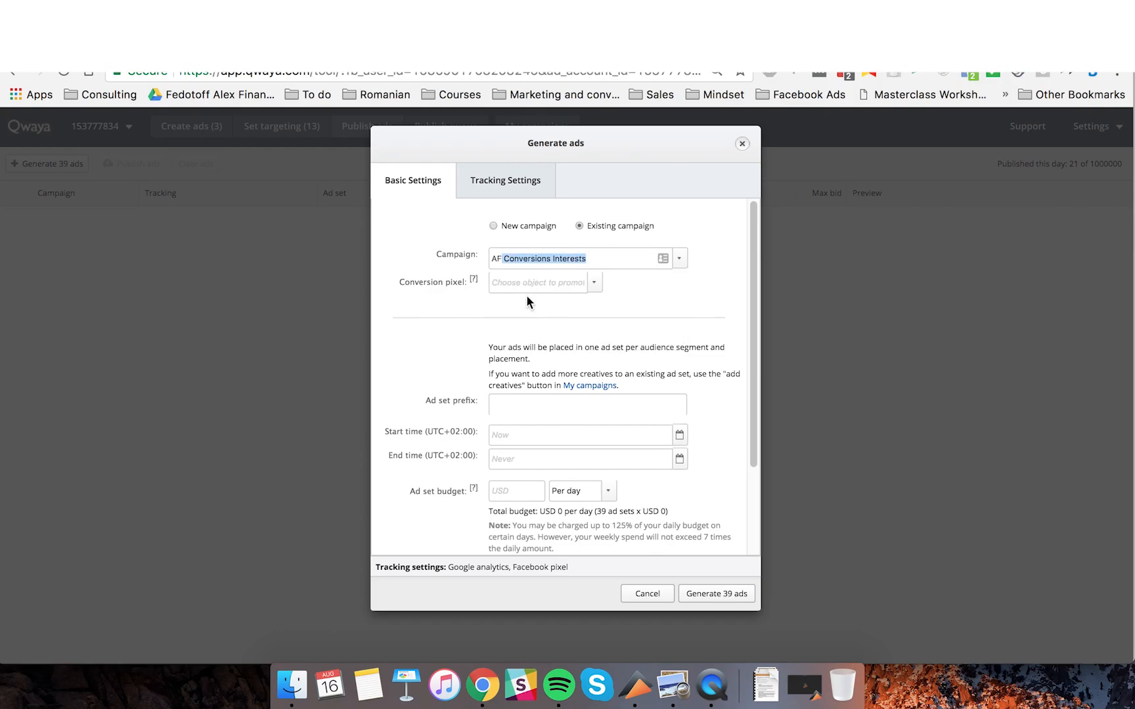
Set the conversion pixel to Posh Peanut - FB Pixel with Purchase as the promoted event.
{"action": "left_click", "coordinate": [530, 284]}
{"action": "left_click", "coordinate": [544, 309]}
{"action": "left_click", "coordinate": [634, 283]}
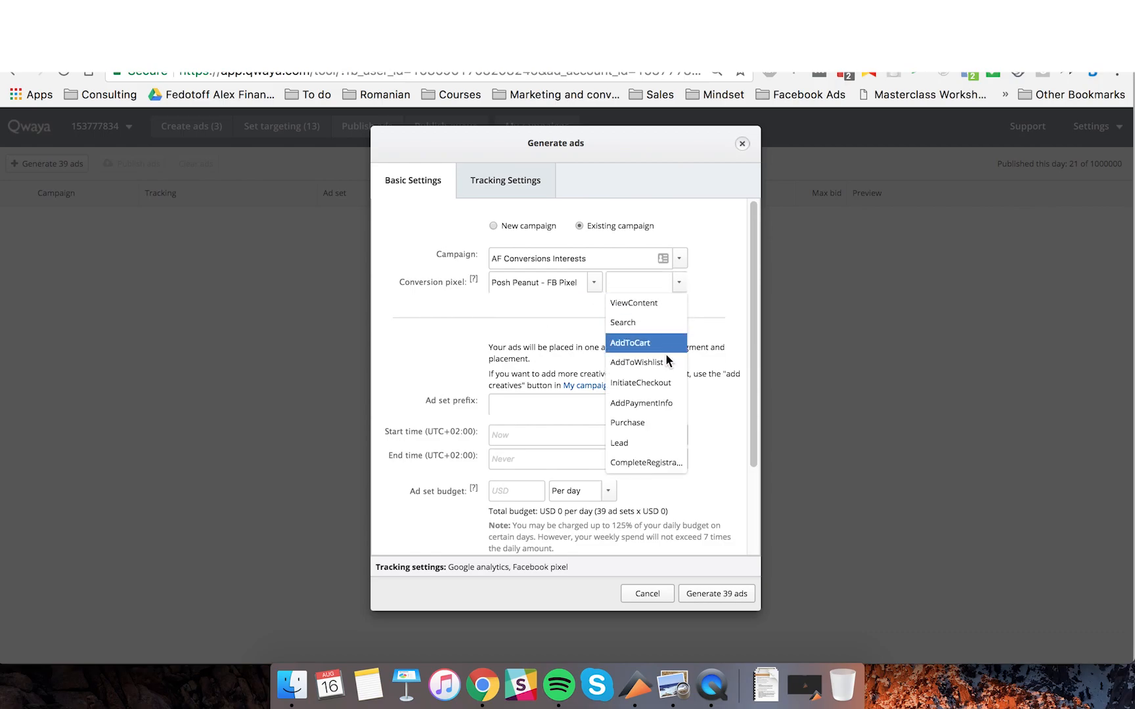
{"action": "left_click", "coordinate": [635, 423]}
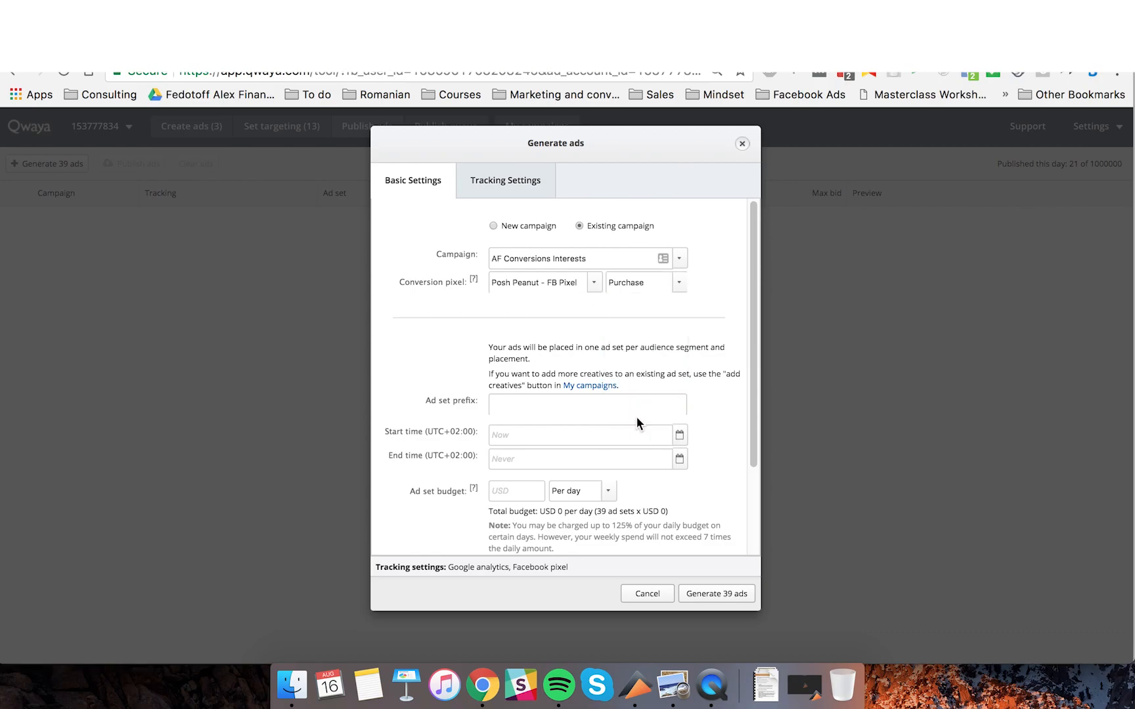
Set the ad set budget to USD 5 per day.
{"action": "scroll", "coordinate": [522, 408], "scroll_direction": "down", "scroll_amount": 3}
{"action": "left_click", "coordinate": [515, 385]}
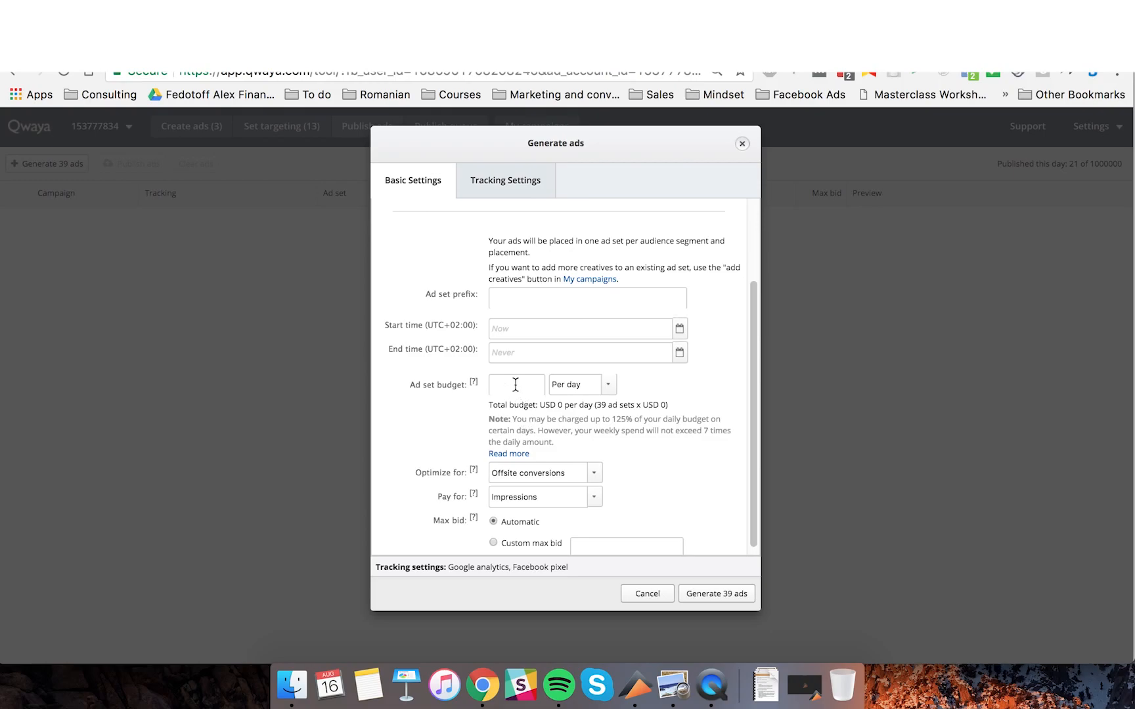
{"action": "type", "text": "5"}
{"action": "left_click_drag", "start_coordinate": [757, 334], "coordinate": [755, 380]}
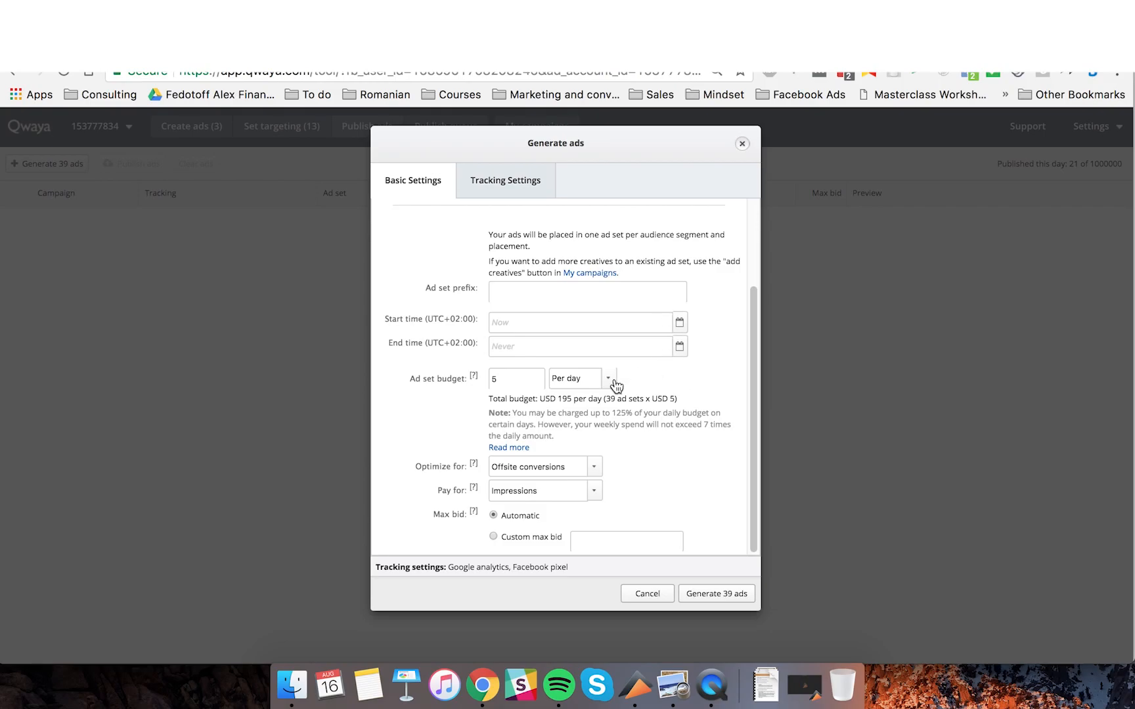
{"action": "double_click", "coordinate": [511, 380]}
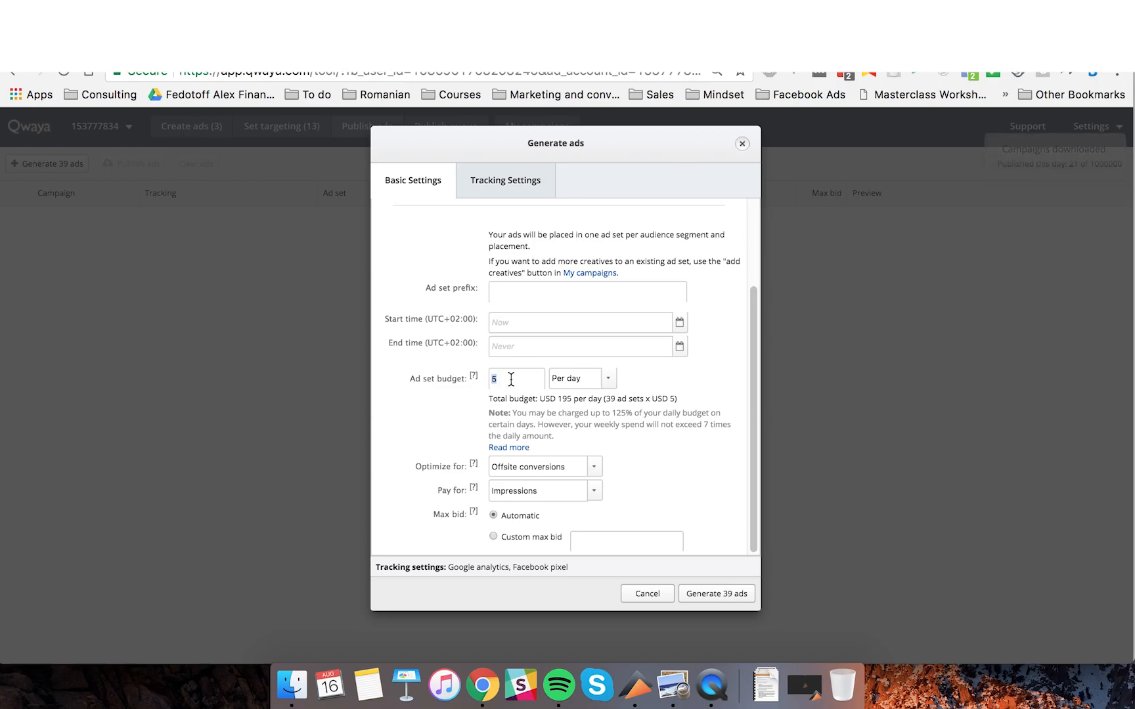
{"action": "left_click", "coordinate": [623, 381]}
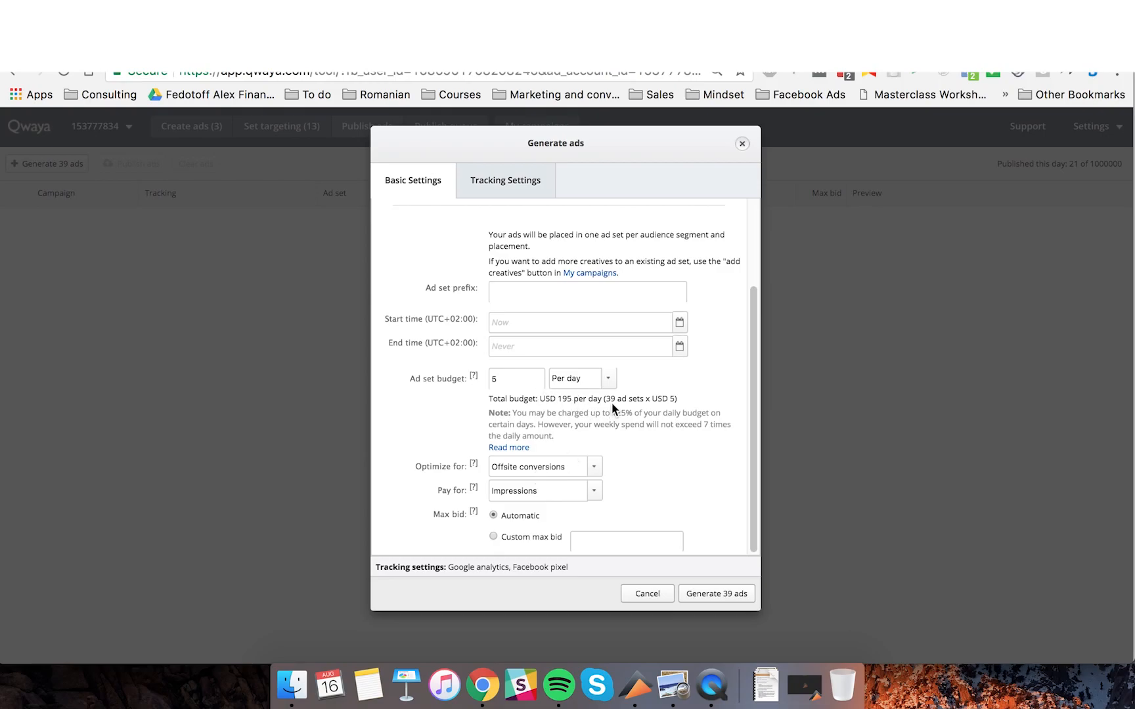
Check the optimization options and switch to Preview to consult the ad campaign setup checklist.
{"action": "left_click", "coordinate": [570, 466]}
{"action": "left_click", "coordinate": [618, 449]}
{"action": "left_click", "coordinate": [677, 688]}
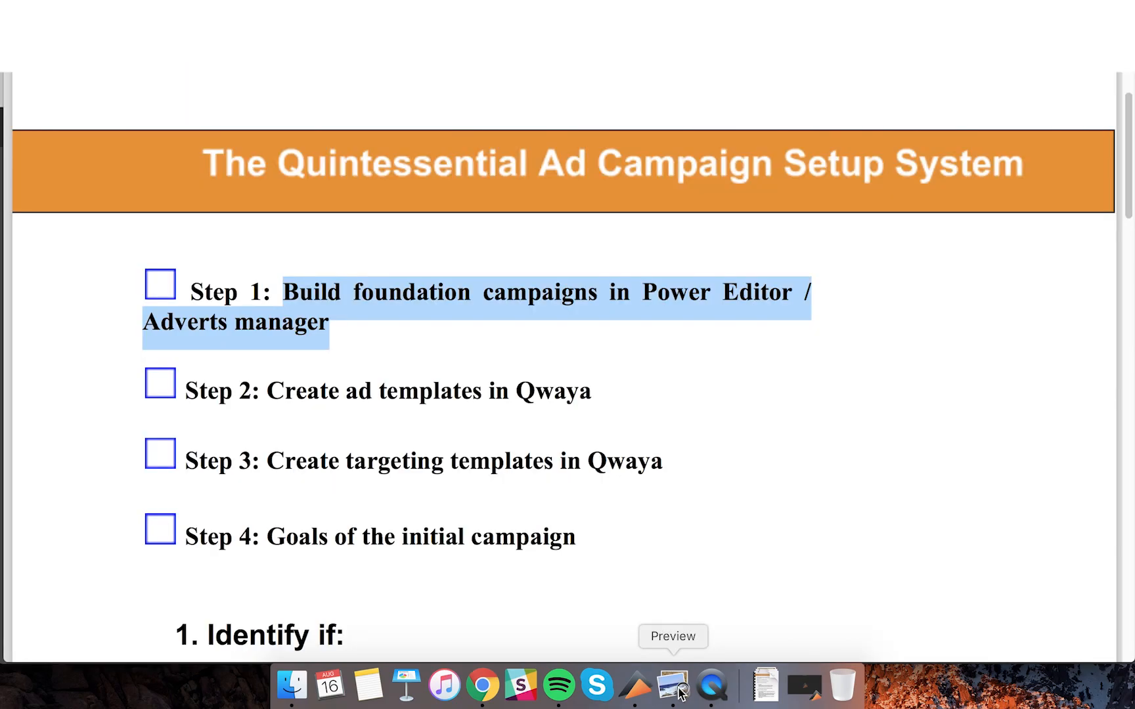
Read the checklist's section on how and why the first campaigns are set up, and return to the ad generation settings in Qwaya.
{"action": "scroll", "coordinate": [533, 513], "scroll_direction": "down", "scroll_amount": 10}
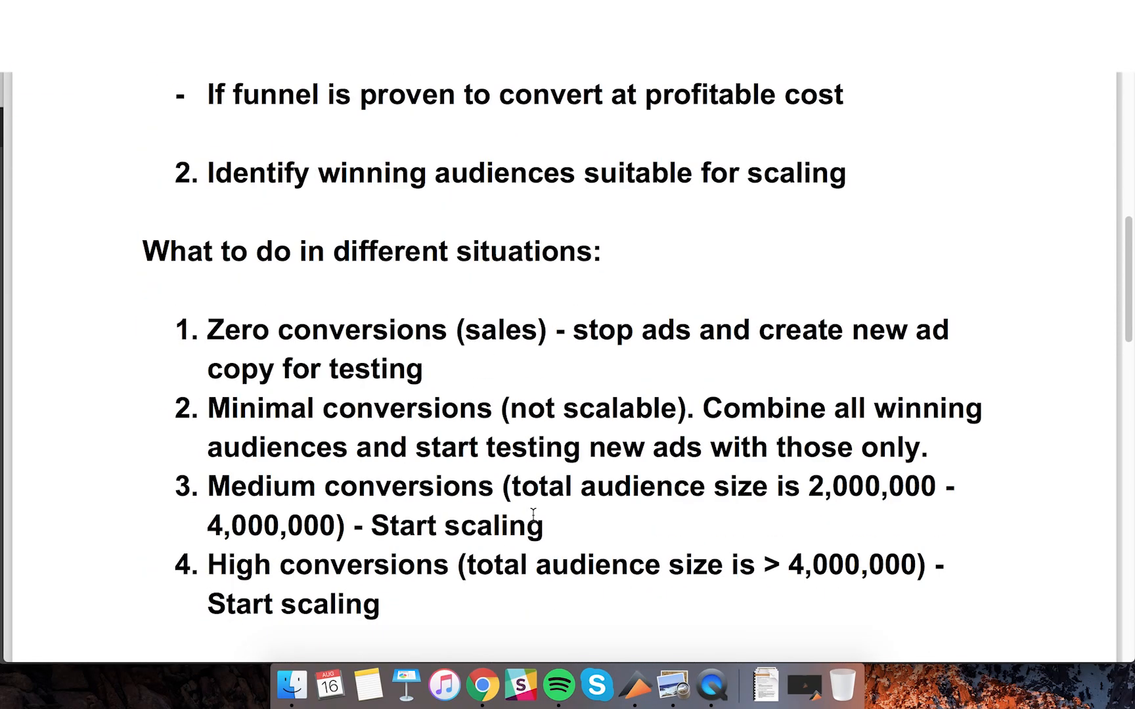
{"action": "scroll", "coordinate": [505, 486], "scroll_direction": "down", "scroll_amount": 15}
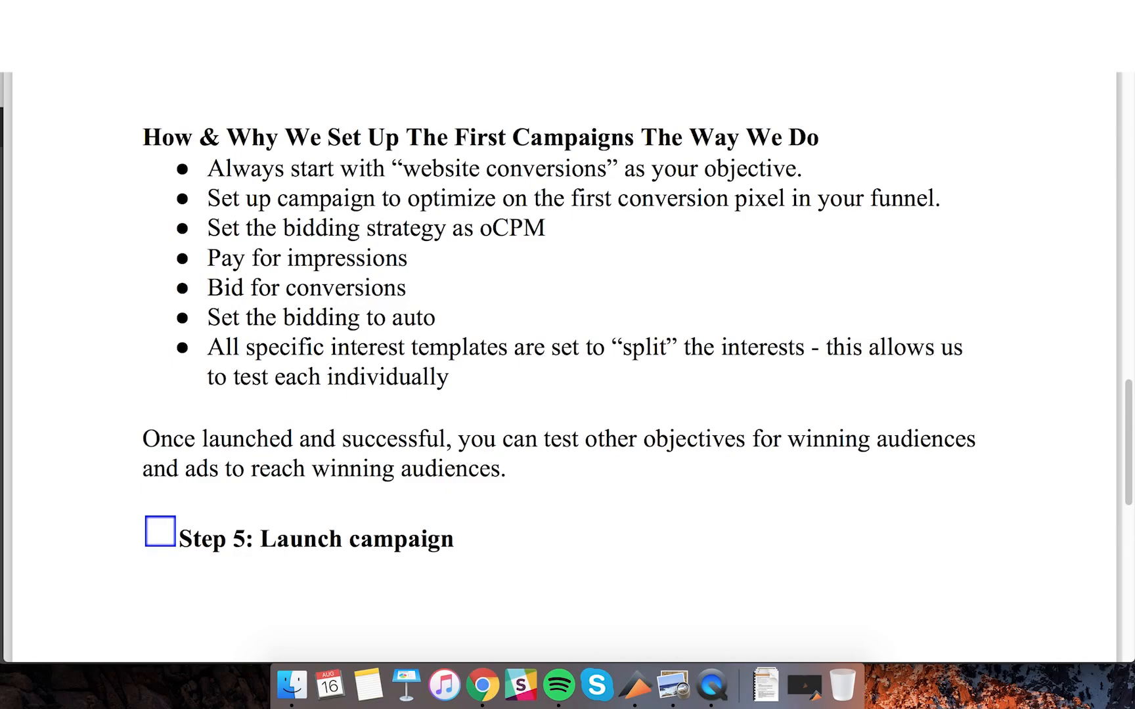
{"action": "key", "text": "super+m"}
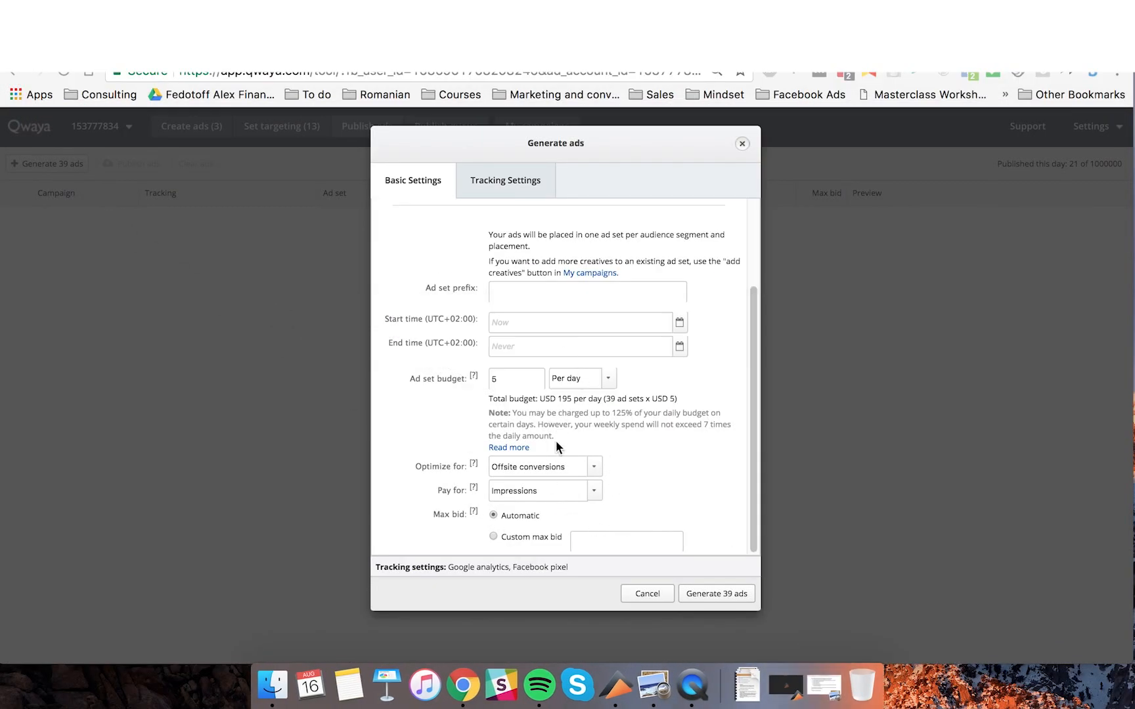
Review the optimization, budget, pixel and campaign settings, and generate the ads in AF Conversions Interests.
{"action": "left_click", "coordinate": [527, 468]}
{"action": "left_click", "coordinate": [647, 472]}
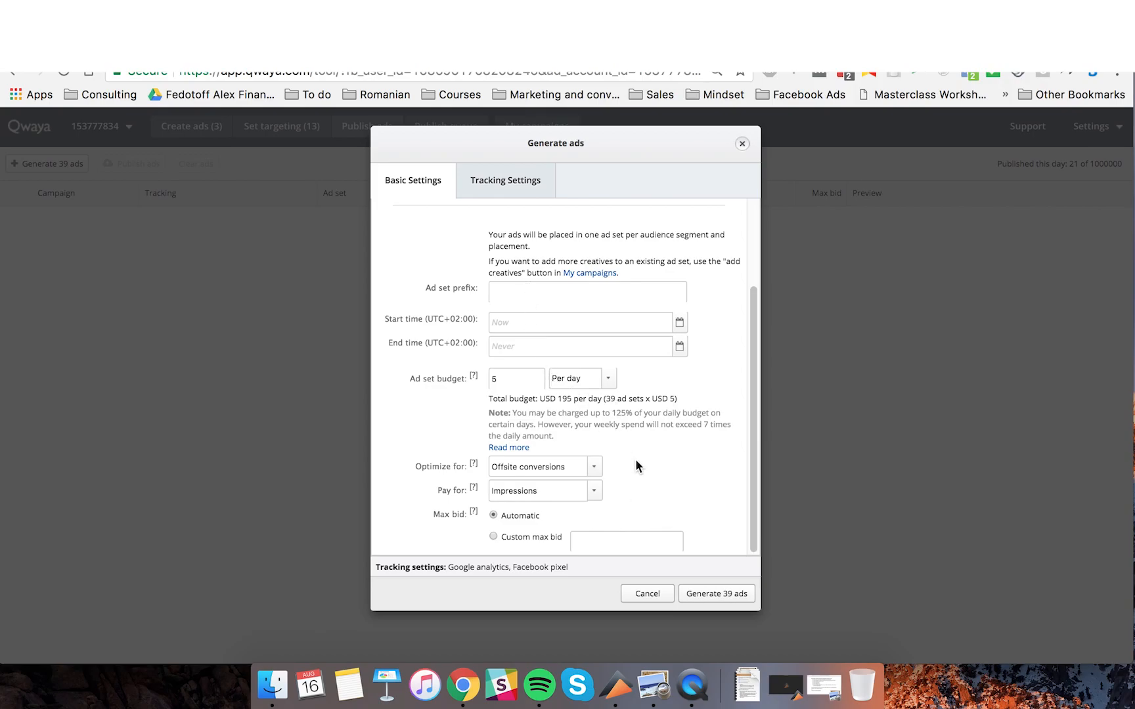
{"action": "scroll", "coordinate": [715, 447], "scroll_direction": "up", "scroll_amount": 1}
{"action": "scroll", "coordinate": [715, 446], "scroll_direction": "up", "scroll_amount": 3}
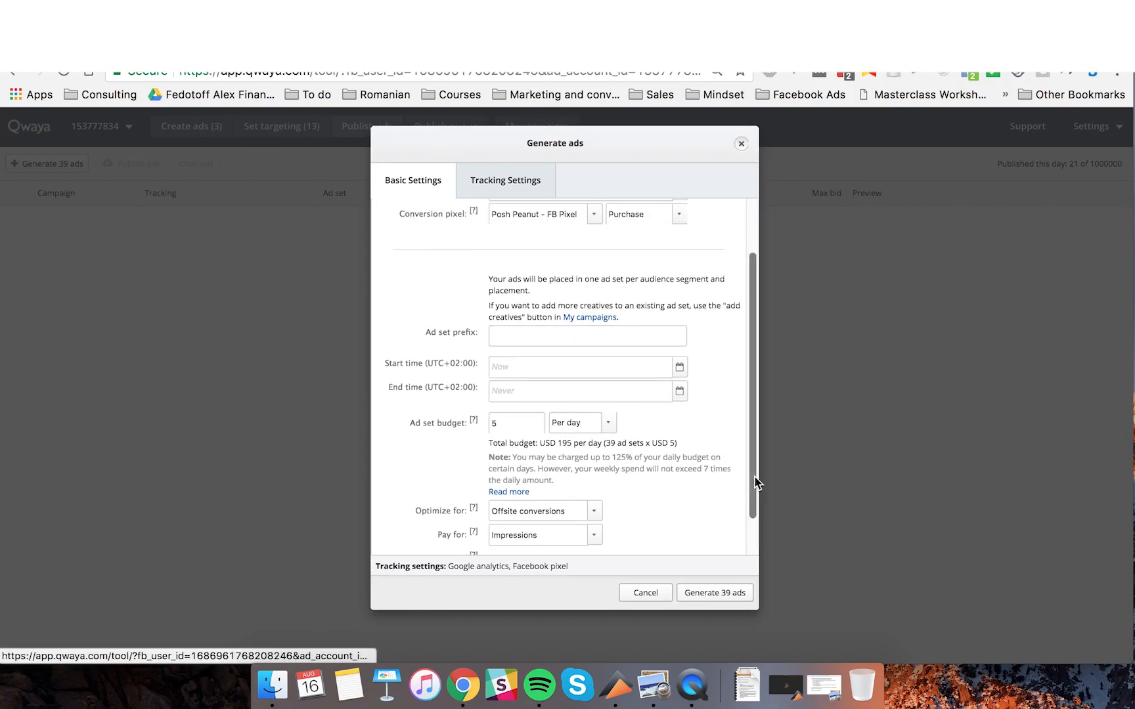
{"action": "left_click_drag", "start_coordinate": [754, 482], "coordinate": [757, 550]}
{"action": "scroll", "coordinate": [662, 483], "scroll_direction": "up", "scroll_amount": 5}
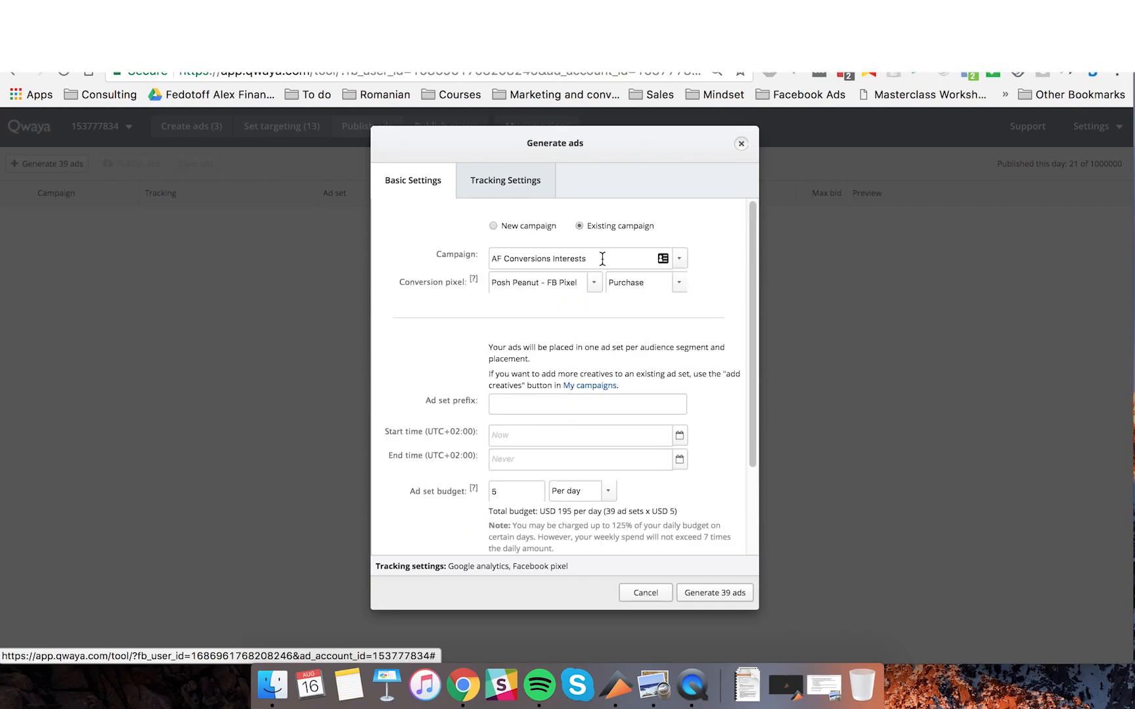
{"action": "left_click", "coordinate": [704, 592]}
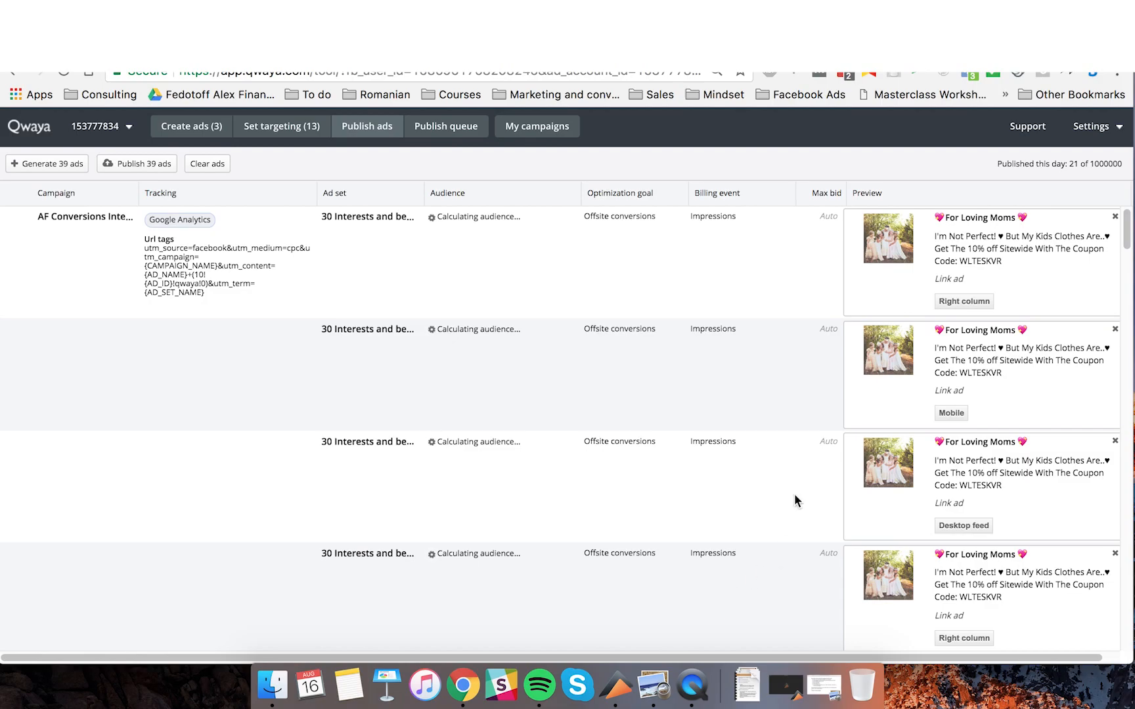
Examine the generated ads' audiences, placements and interests, and check the ad creatives they are built from.
{"action": "scroll", "coordinate": [202, 332], "scroll_direction": "down", "scroll_amount": 20}
{"action": "scroll", "coordinate": [544, 341], "scroll_direction": "up", "scroll_amount": 20}
{"action": "scroll", "coordinate": [544, 339], "scroll_direction": "down", "scroll_amount": 15}
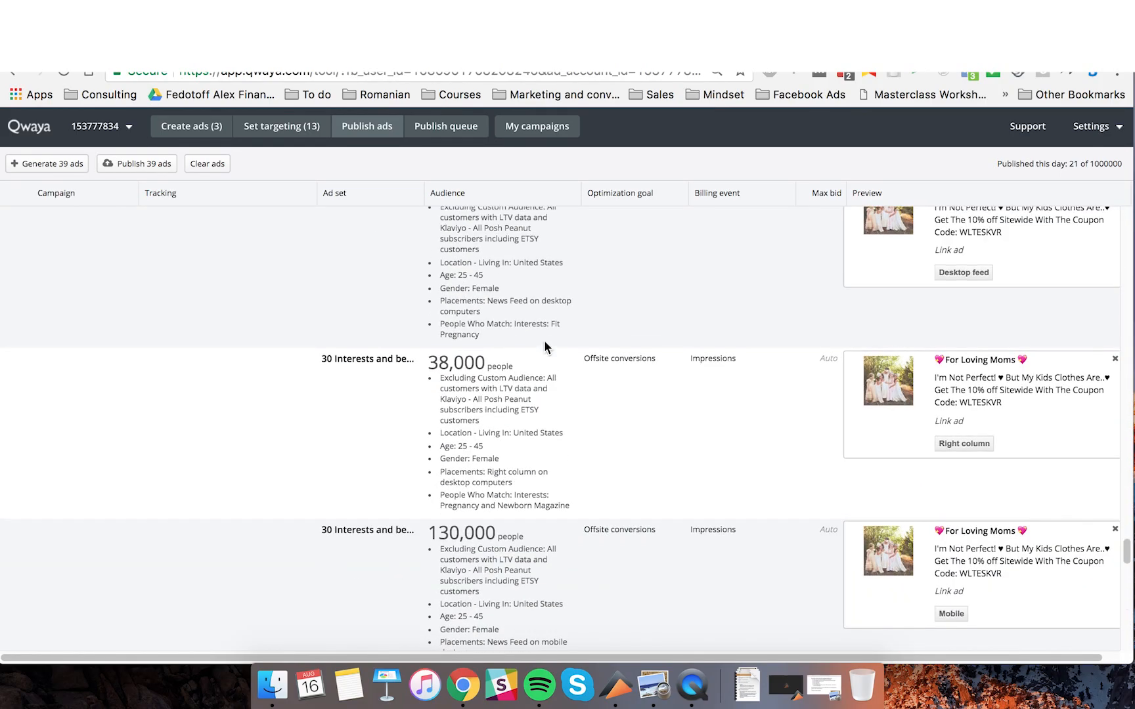
{"action": "scroll", "coordinate": [544, 340], "scroll_direction": "up", "scroll_amount": 15}
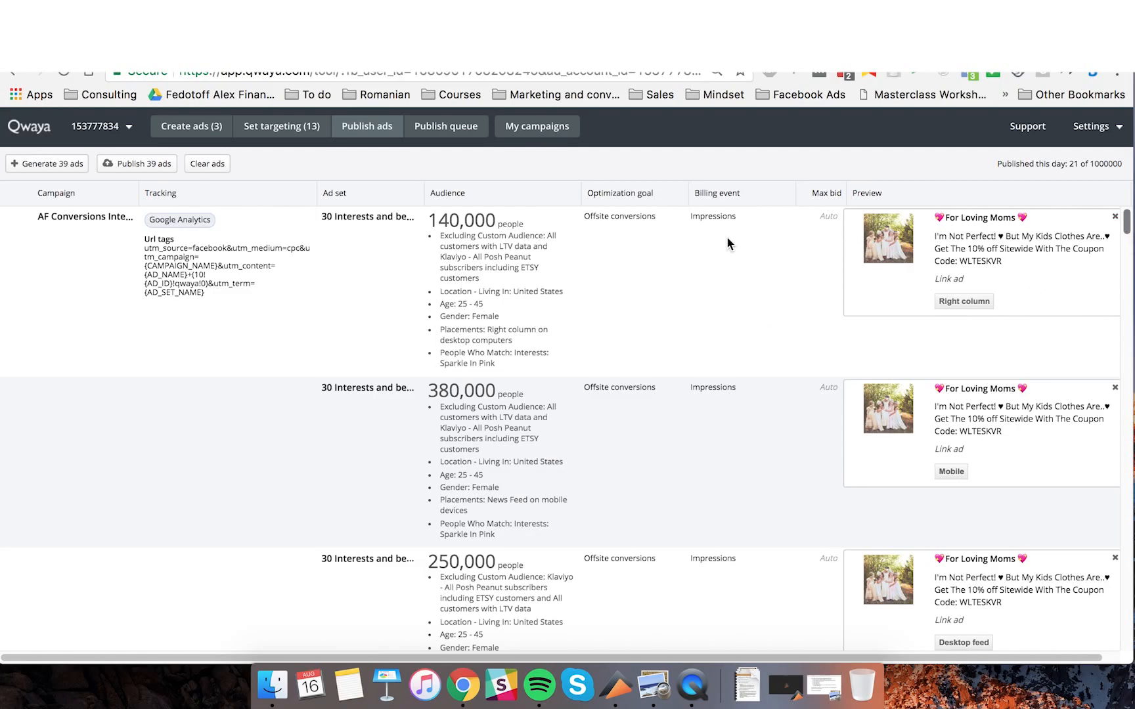
{"action": "left_click", "coordinate": [211, 133]}
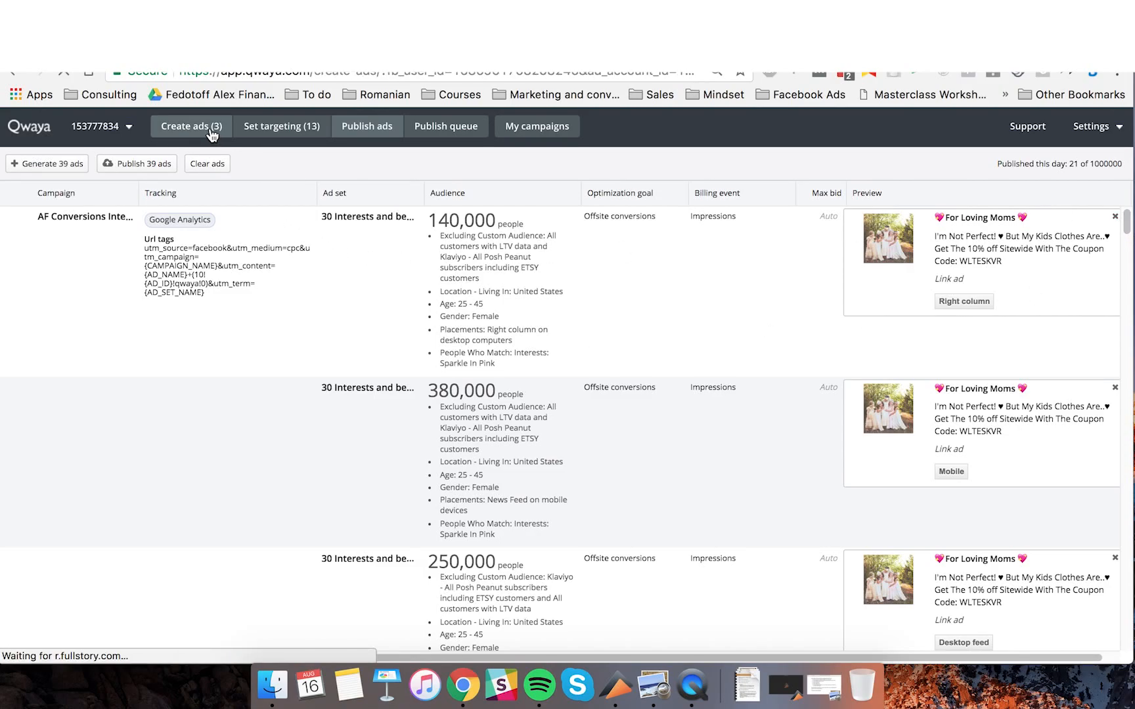
{"action": "left_click", "coordinate": [382, 134]}
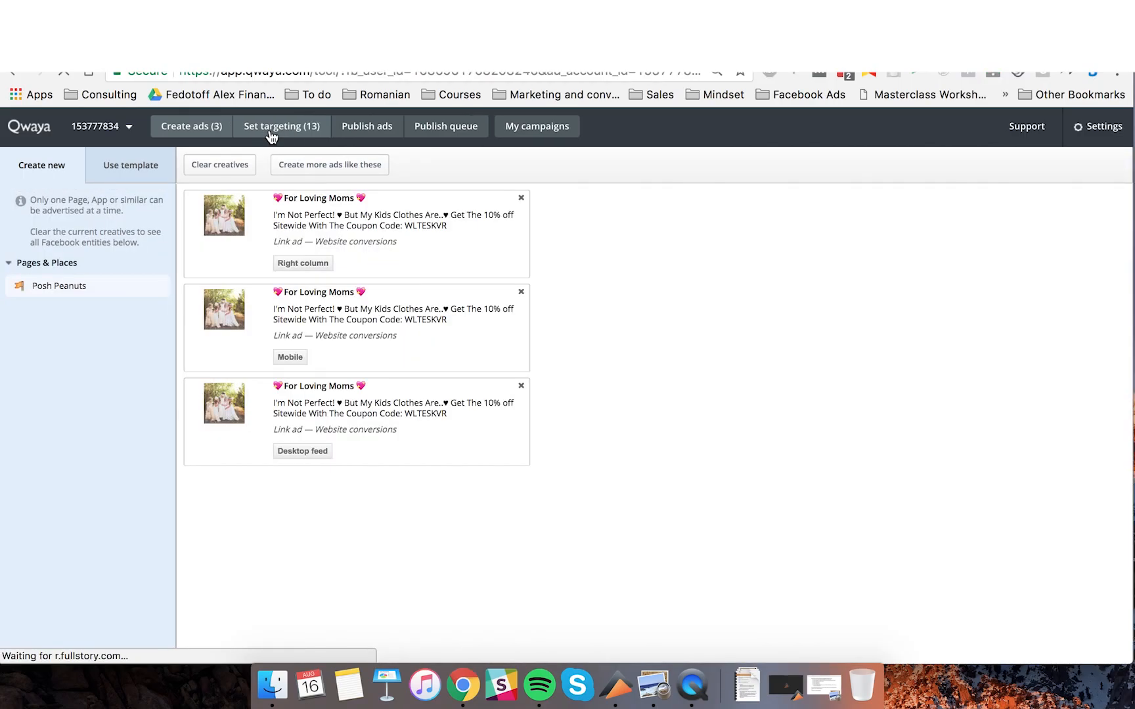
Try splitting the age range every 5th year in the "30 Interests and behavior testing template" targeting template.
{"action": "left_click", "coordinate": [275, 134]}
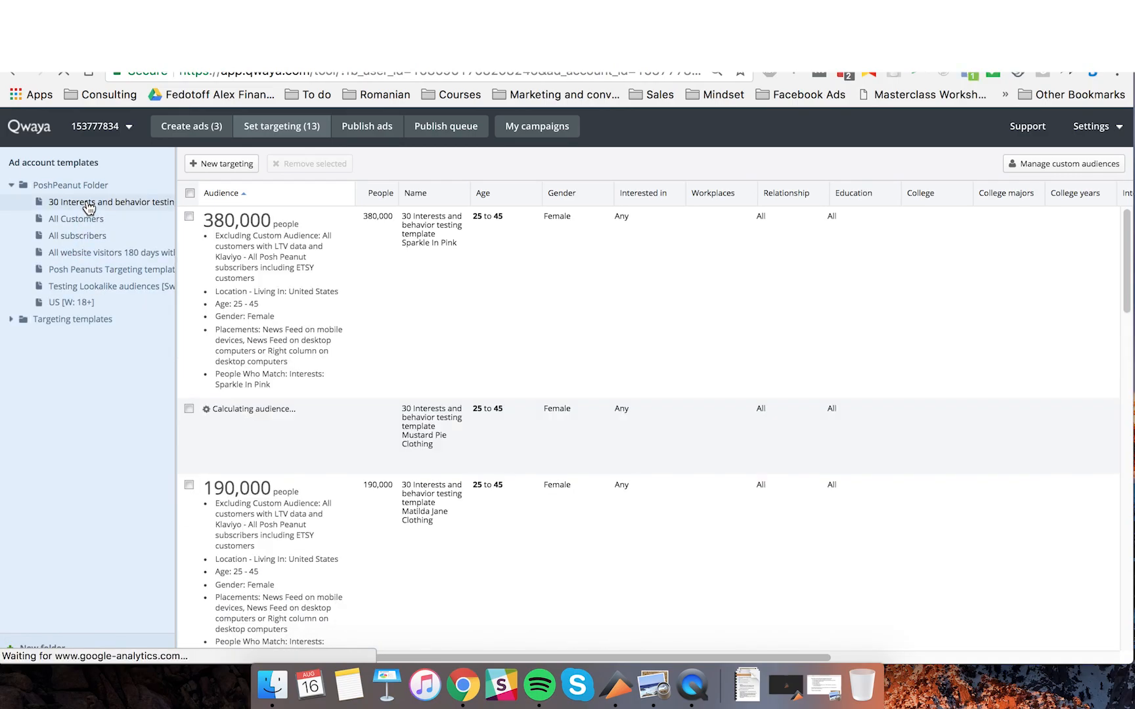
{"action": "left_click", "coordinate": [103, 206]}
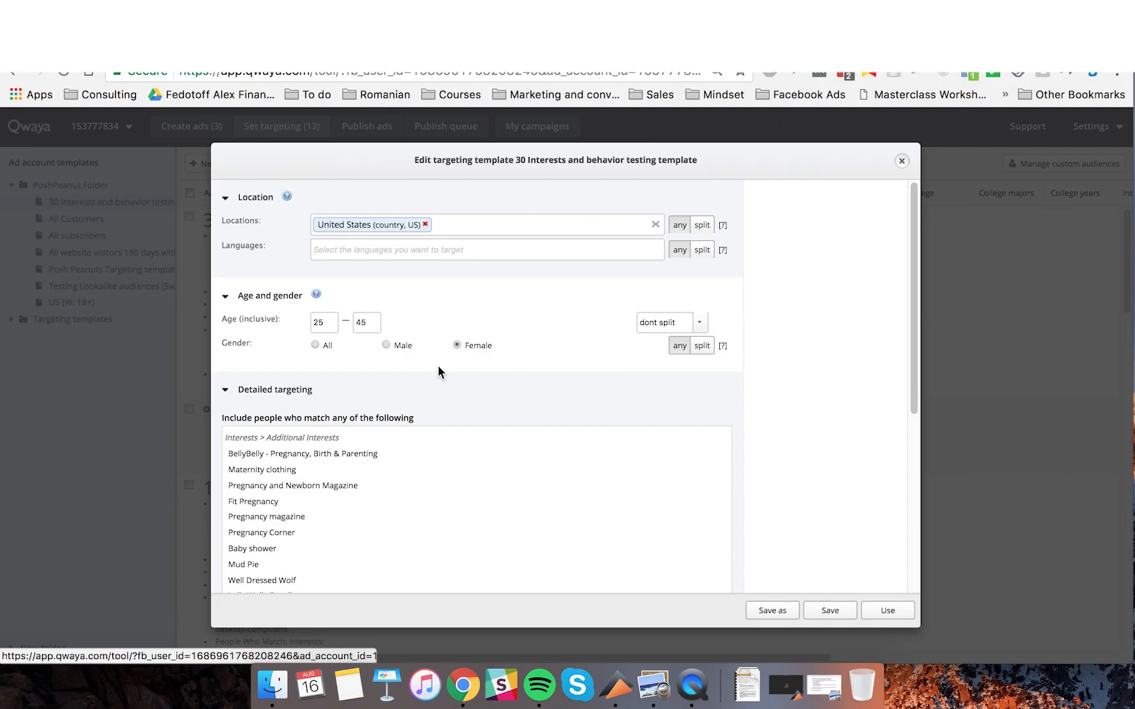
{"action": "left_click", "coordinate": [686, 323]}
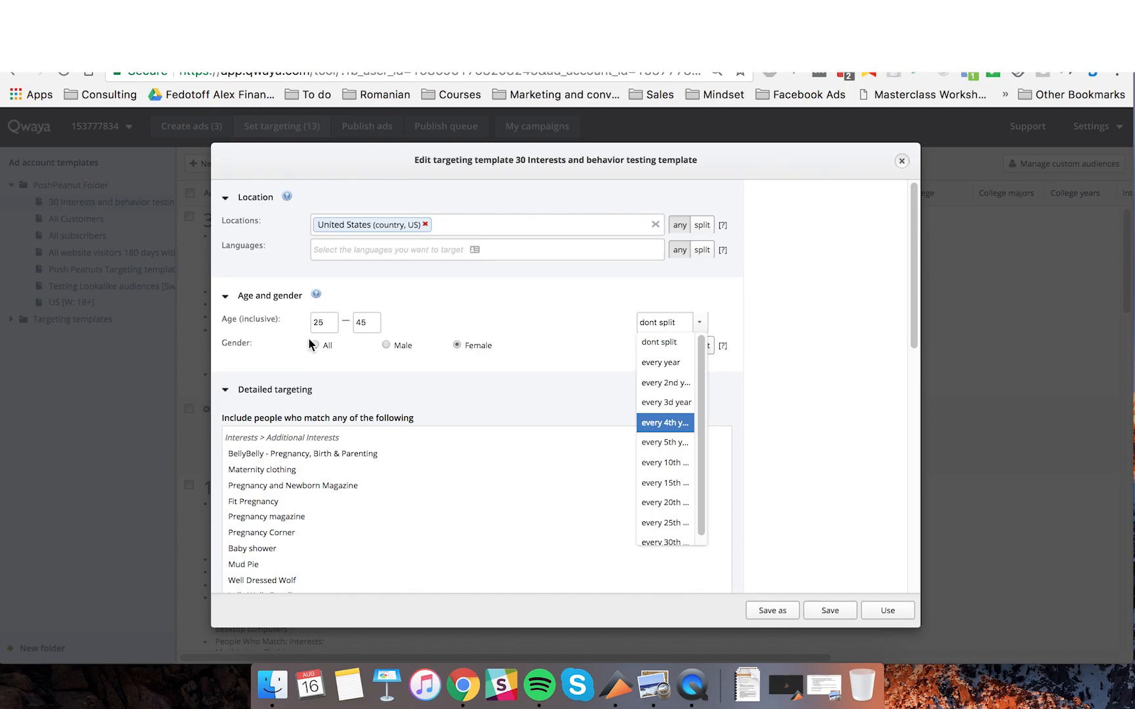
{"action": "left_click", "coordinate": [665, 442]}
{"action": "left_click_drag", "start_coordinate": [915, 302], "coordinate": [829, 573]}
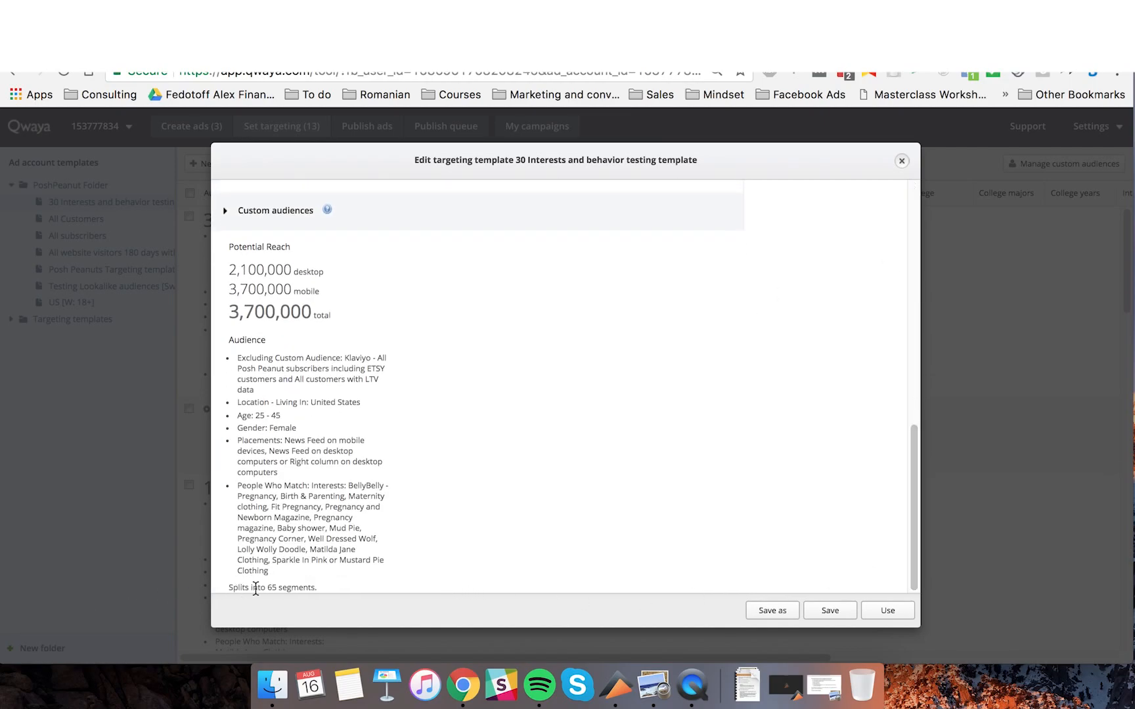
Review the template's age settings and number of audience segments, and close it without saving the changes.
{"action": "left_click_drag", "start_coordinate": [269, 587], "coordinate": [229, 587]}
{"action": "left_click_drag", "start_coordinate": [910, 511], "coordinate": [918, 257]}
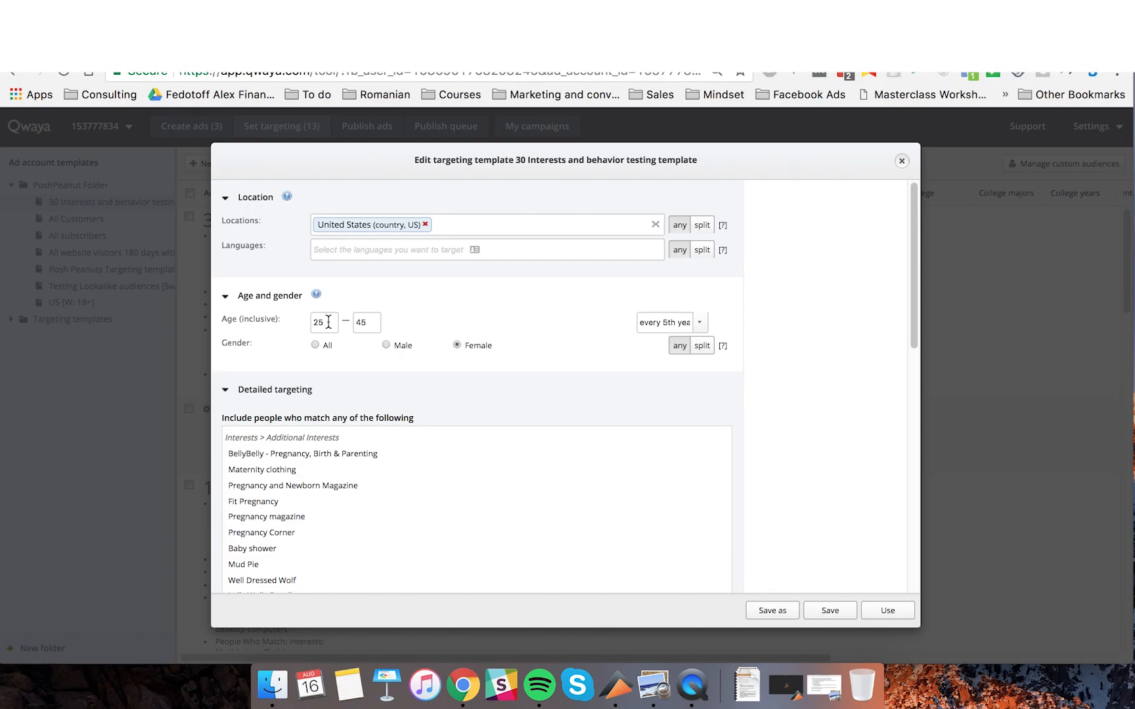
{"action": "scroll", "coordinate": [385, 387], "scroll_direction": "down", "scroll_amount": 10}
{"action": "scroll", "coordinate": [595, 342], "scroll_direction": "up", "scroll_amount": 10}
{"action": "scroll", "coordinate": [595, 388], "scroll_direction": "down", "scroll_amount": 10}
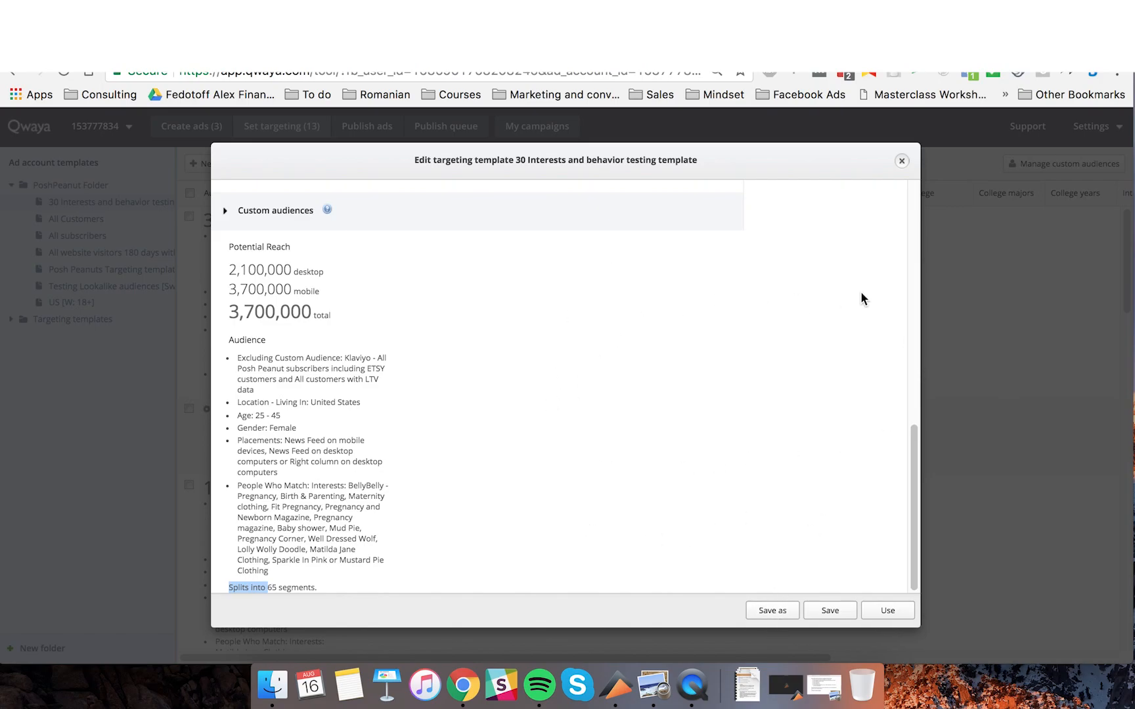
{"action": "left_click", "coordinate": [901, 161]}
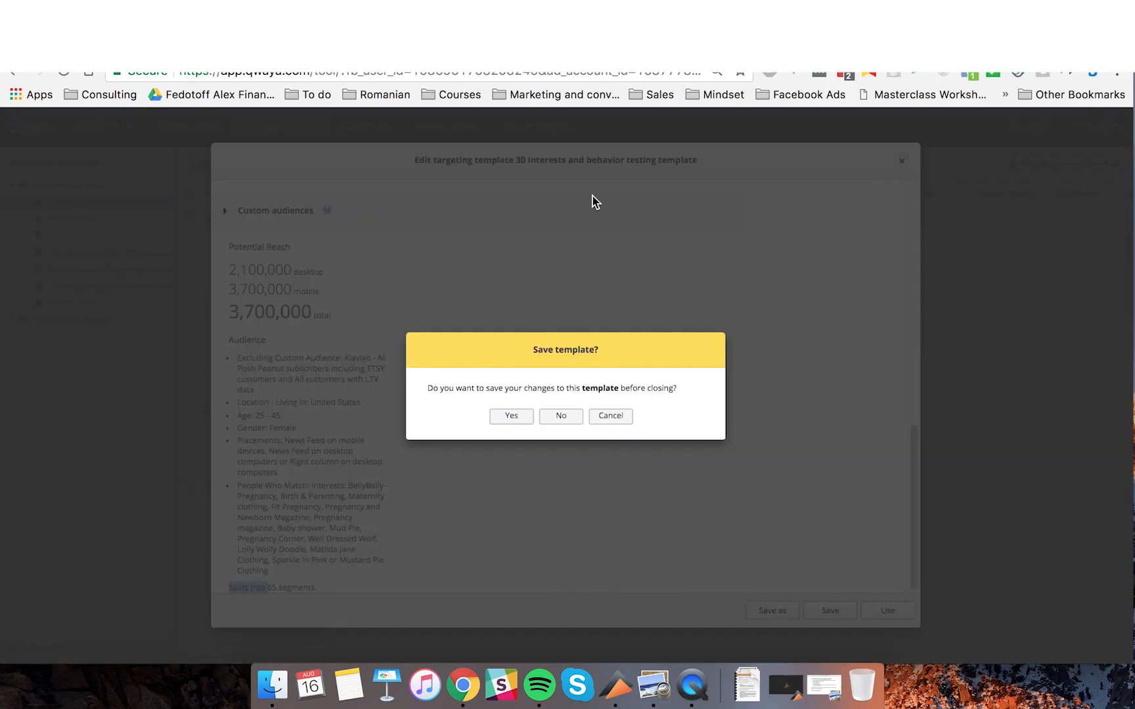
{"action": "left_click", "coordinate": [562, 416]}
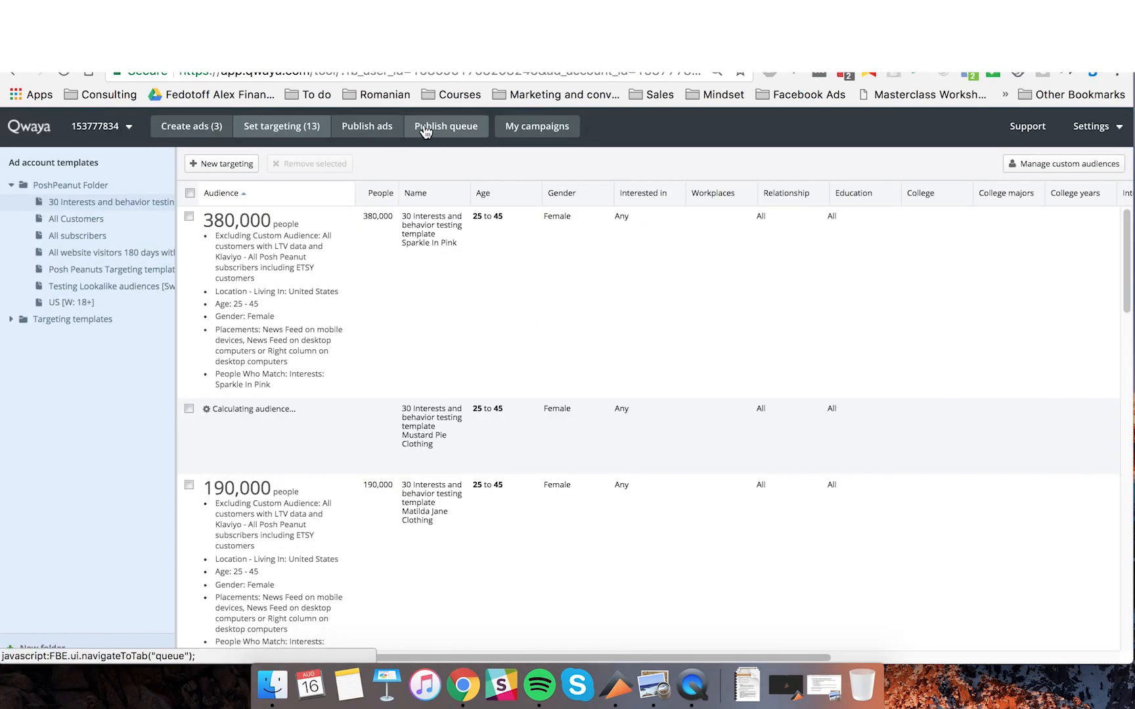
{"action": "left_click", "coordinate": [394, 136]}
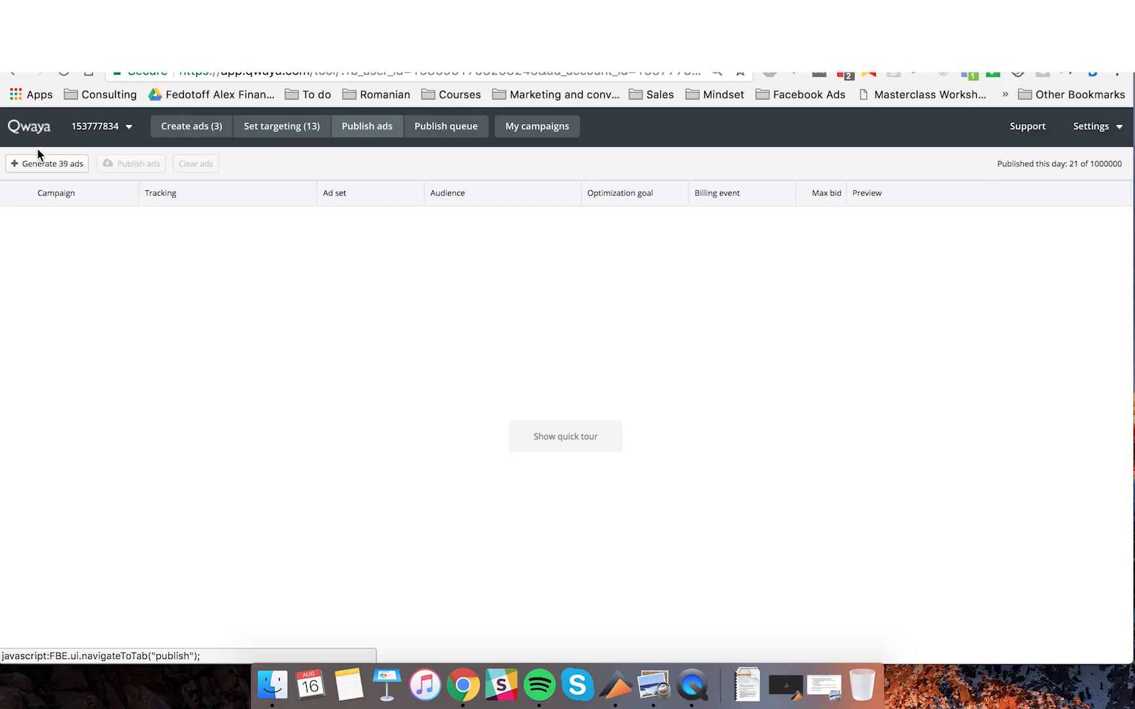
{"action": "left_click", "coordinate": [40, 166]}
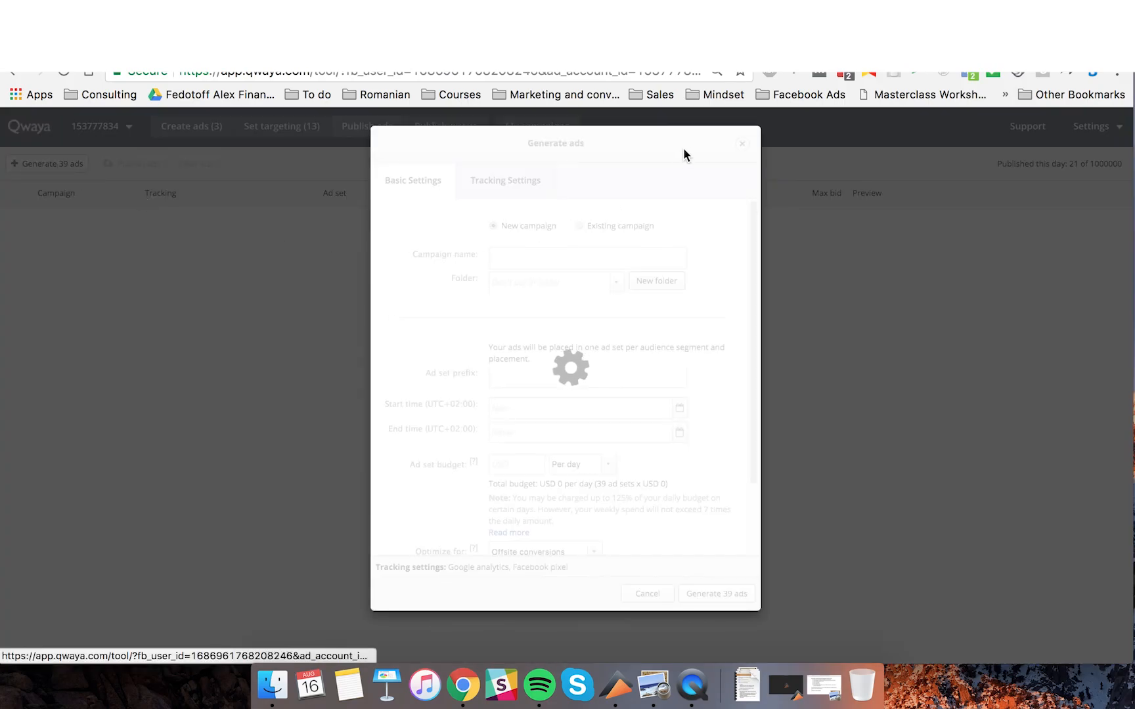
{"action": "left_click", "coordinate": [743, 145]}
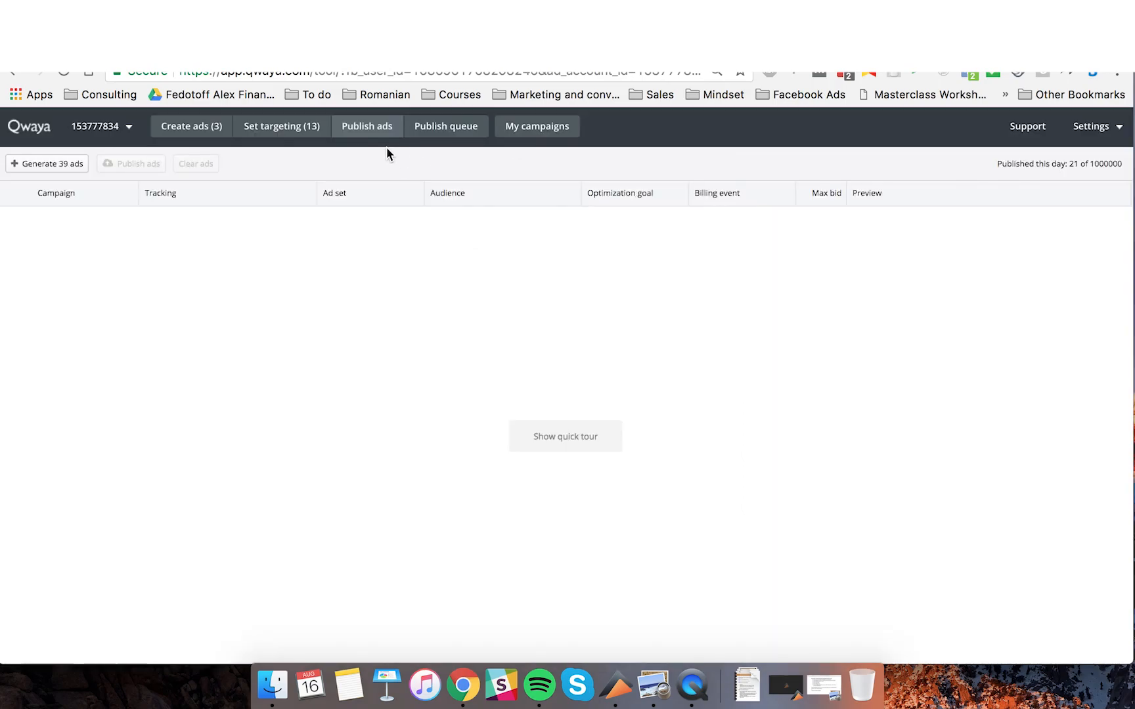
{"action": "left_click", "coordinate": [426, 129]}
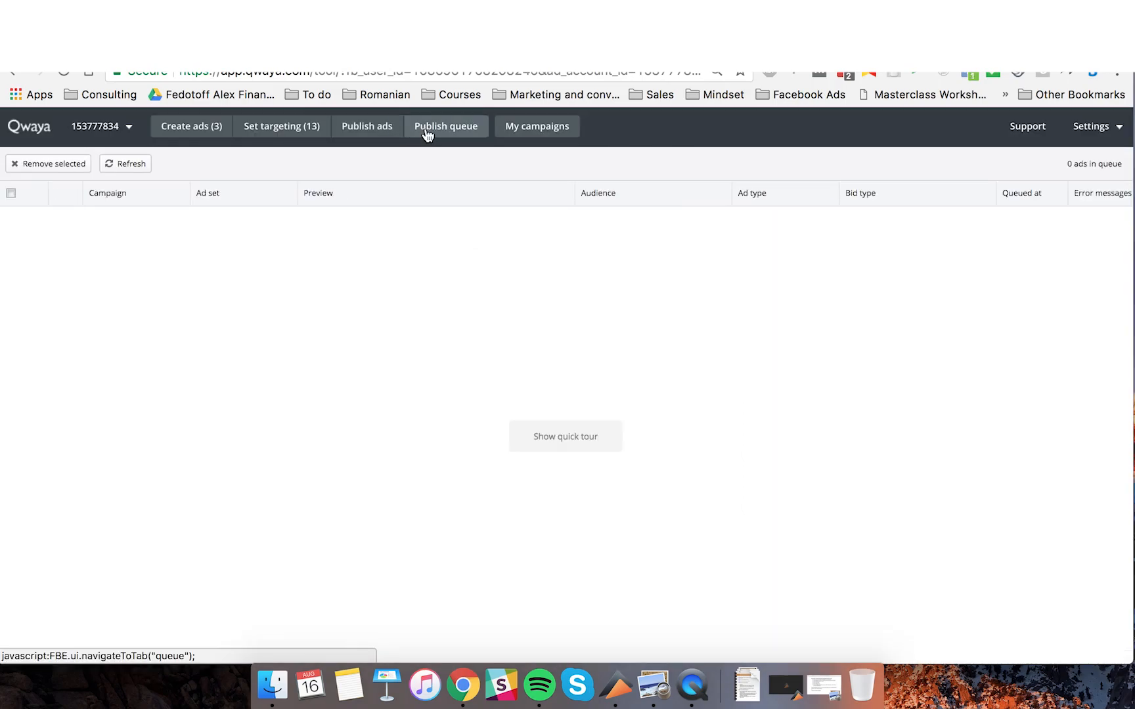
Start generating the ads for publishing and assign them to the existing campaign AF Conversions Interests.
{"action": "left_click", "coordinate": [374, 141]}
{"action": "left_click", "coordinate": [73, 167]}
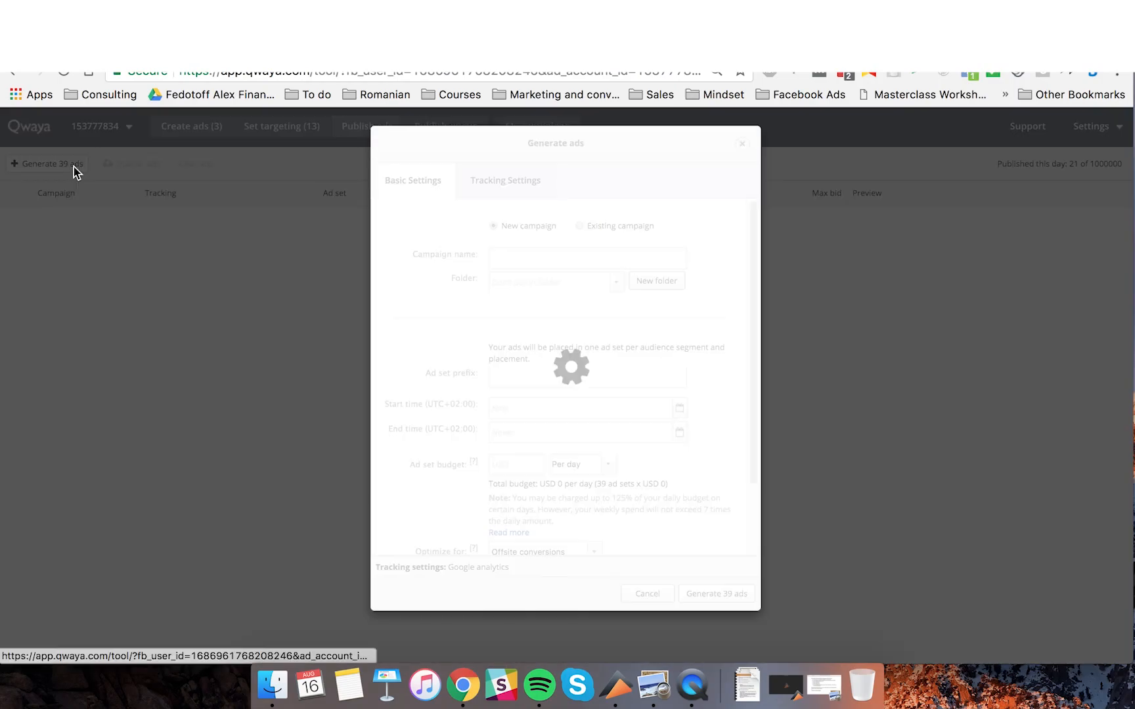
{"action": "left_click", "coordinate": [579, 226]}
{"action": "left_click", "coordinate": [542, 260]}
{"action": "type", "text": "af"}
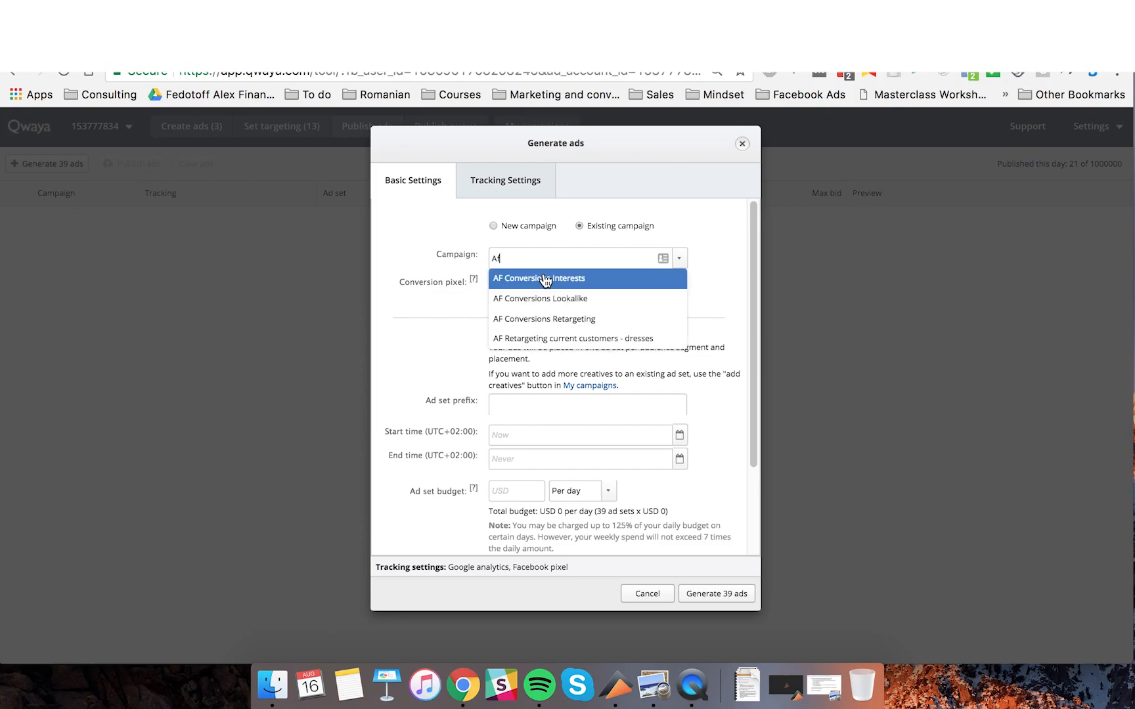
{"action": "left_click", "coordinate": [545, 286]}
Set the conversion pixel to Posh Peanut - FB Pixel with Purchase as the conversion event.
{"action": "left_click", "coordinate": [520, 289]}
{"action": "left_click", "coordinate": [520, 301]}
{"action": "left_click", "coordinate": [629, 285]}
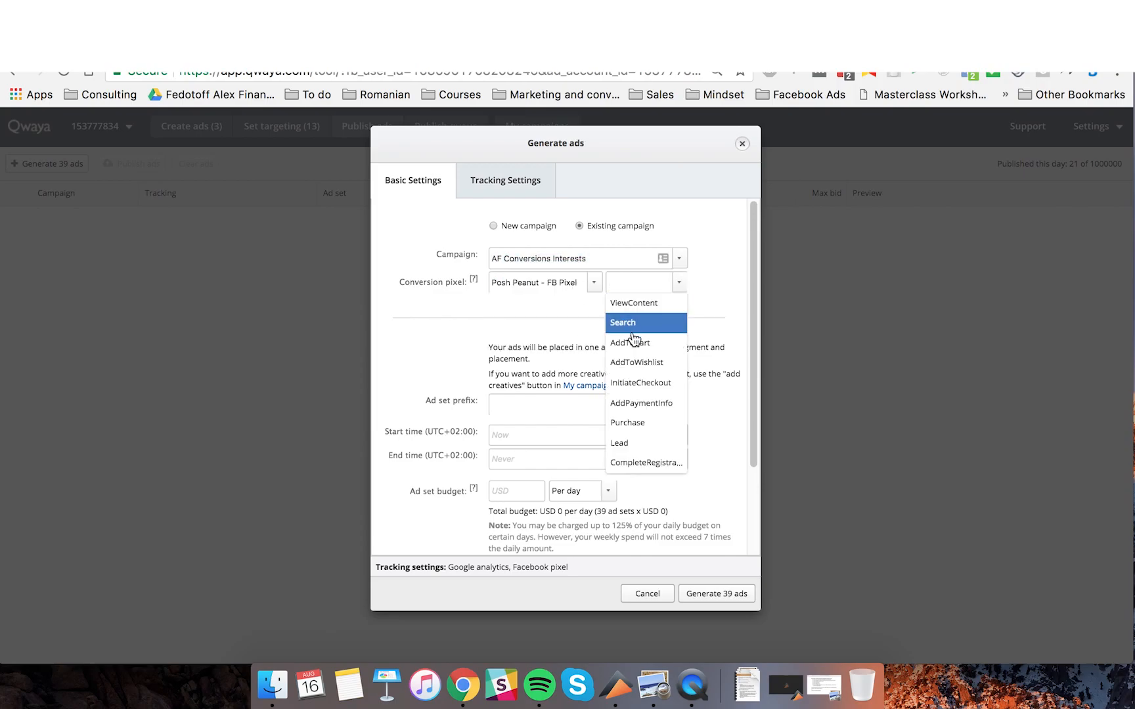
{"action": "left_click", "coordinate": [644, 424]}
Set the ad set prefix to AA.
{"action": "scroll", "coordinate": [536, 414], "scroll_direction": "down", "scroll_amount": 4}
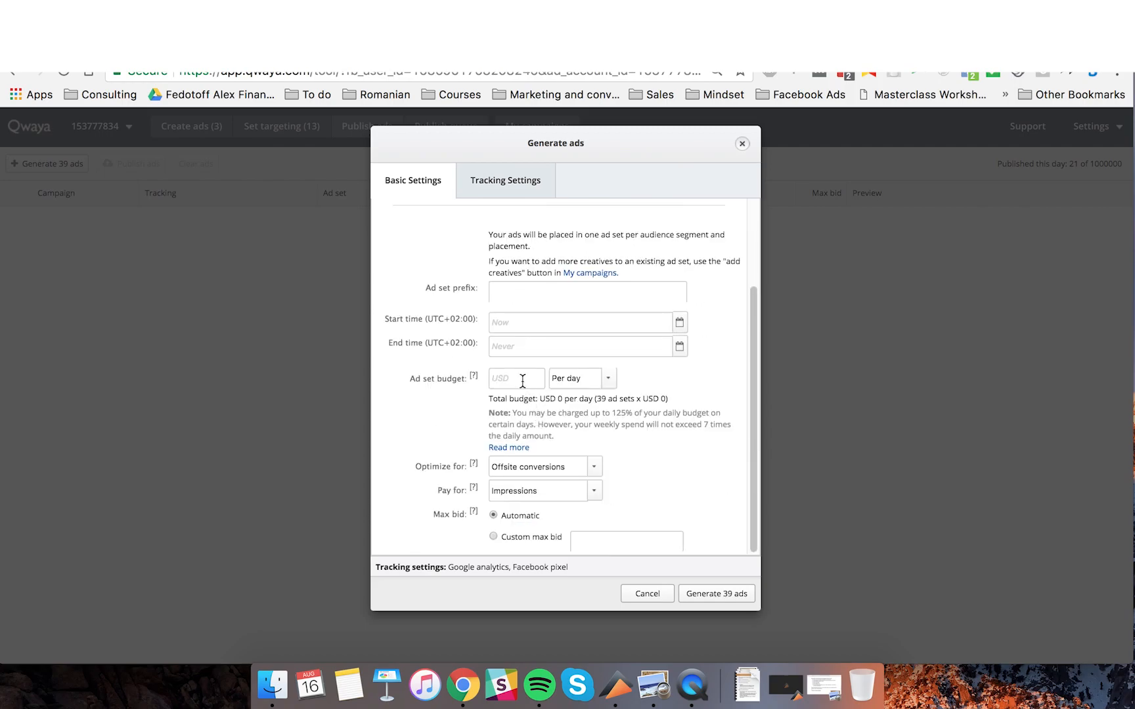
{"action": "left_click", "coordinate": [521, 299]}
{"action": "type", "text": "Test"}
{"action": "key", "text": "BackSpace"}
{"action": "key", "text": "BackSpace"}
{"action": "key", "text": "BackSpace"}
{"action": "key", "text": "BackSpace"}
{"action": "type", "text": "TEs"}
{"action": "key", "text": "BackSpace"}
{"action": "key", "text": "BackSpace"}
{"action": "key", "text": "BackSpace"}
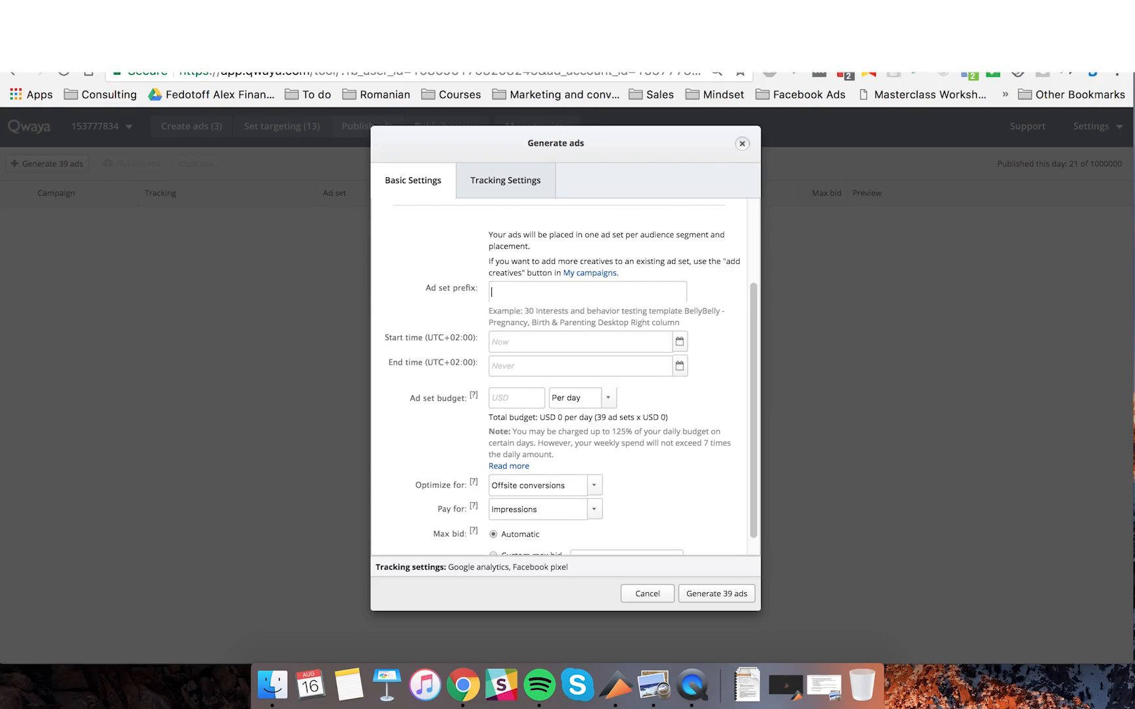
{"action": "type", "text": "Agen"}
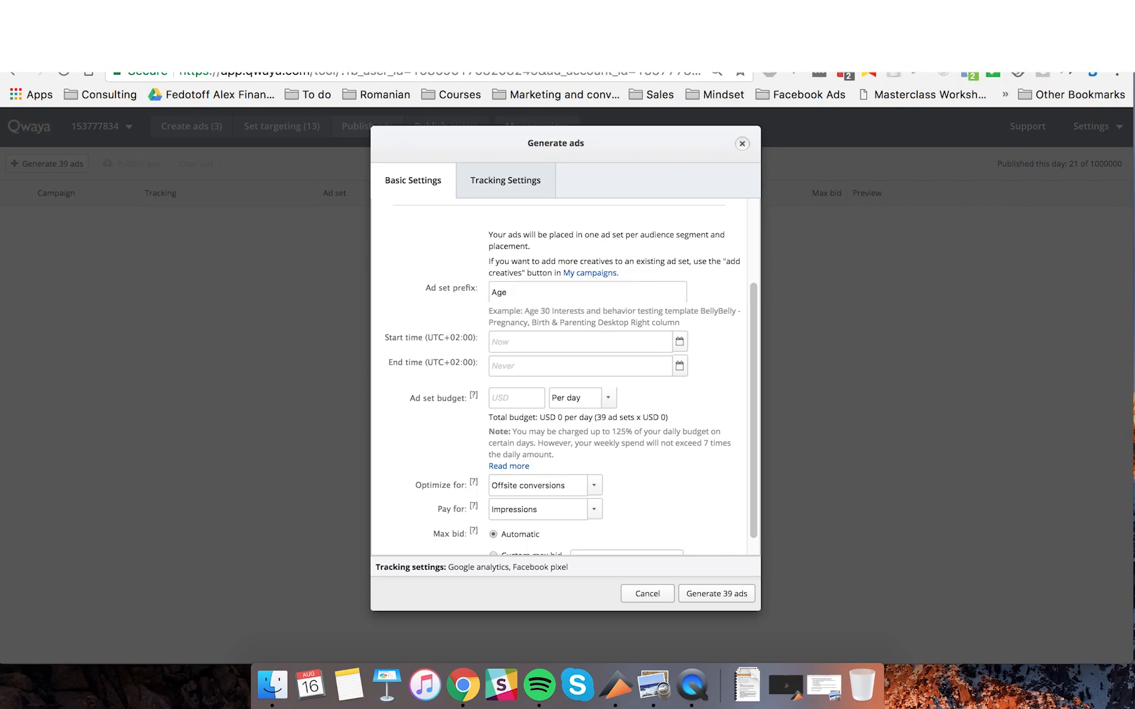
{"action": "key", "text": "BackSpace"}
{"action": "key", "text": "BackSpace"}
{"action": "key", "text": "BackSpace"}
{"action": "type", "text": "AA"}
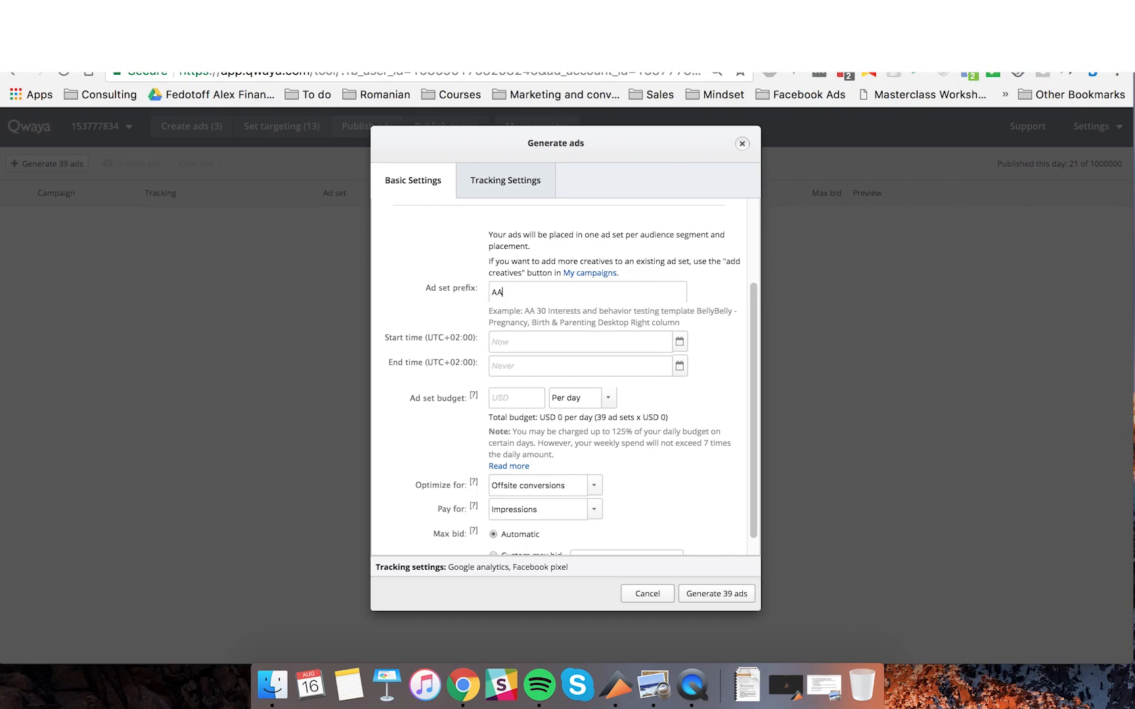
Set the ad set budget to 5 USD per day and generate the ads.
{"action": "left_click", "coordinate": [513, 399]}
{"action": "type", "text": "5"}
{"action": "scroll", "coordinate": [630, 433], "scroll_direction": "down", "scroll_amount": 1}
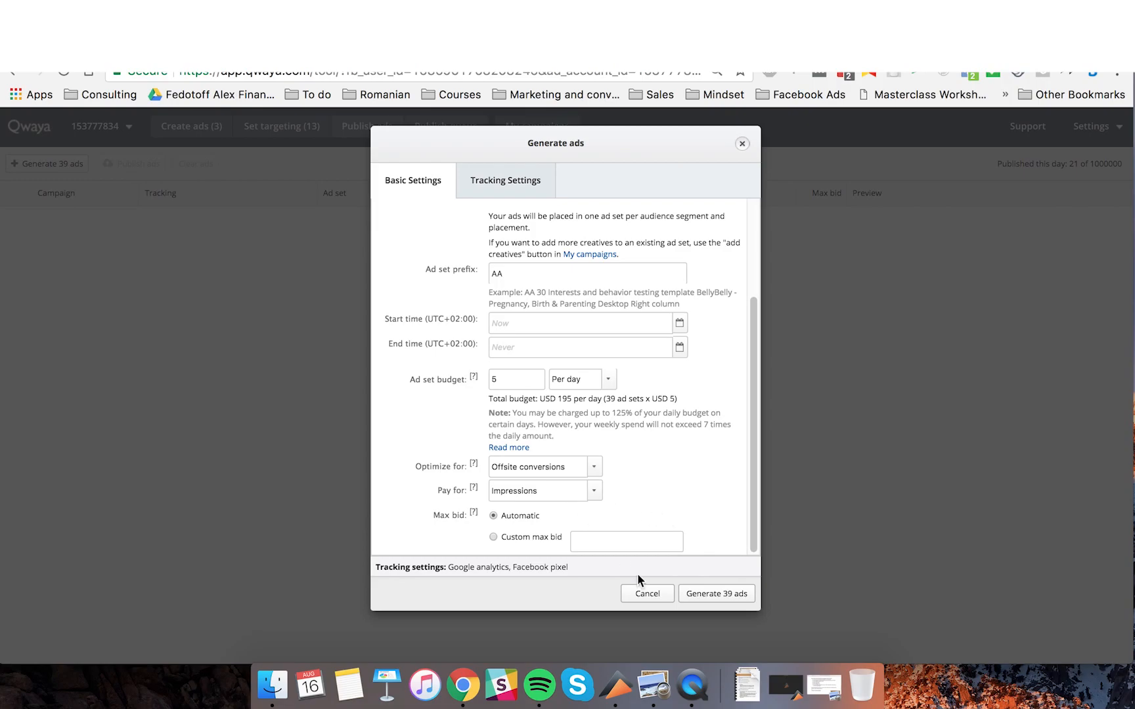
{"action": "left_click", "coordinate": [704, 595]}
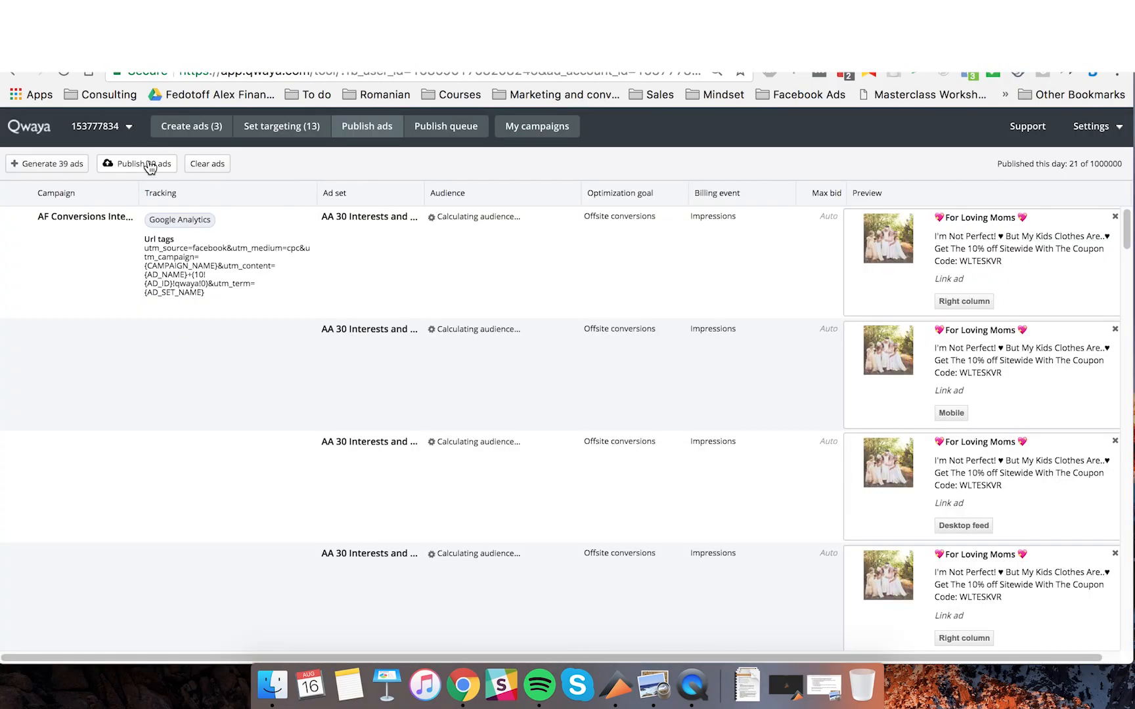
Look through the generated ads and publish them all to Facebook.
{"action": "scroll", "coordinate": [1013, 424], "scroll_direction": "down", "scroll_amount": 20}
{"action": "scroll", "coordinate": [722, 368], "scroll_direction": "up", "scroll_amount": 20}
{"action": "left_click", "coordinate": [128, 168]}
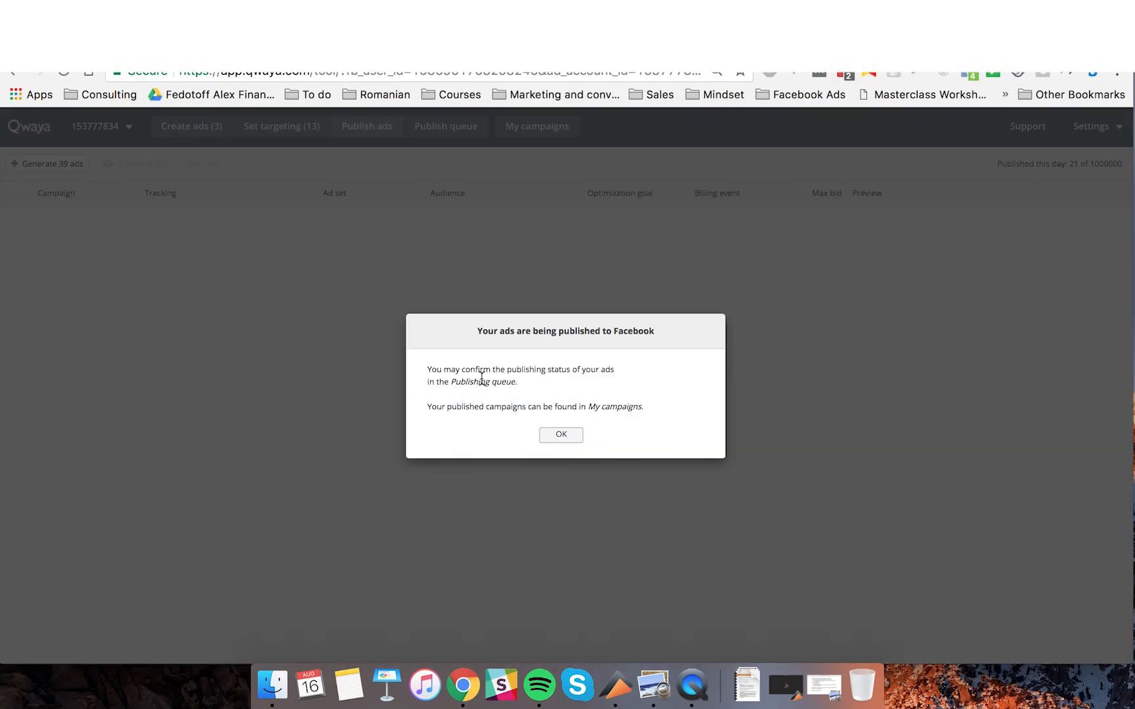
{"action": "left_click", "coordinate": [561, 435]}
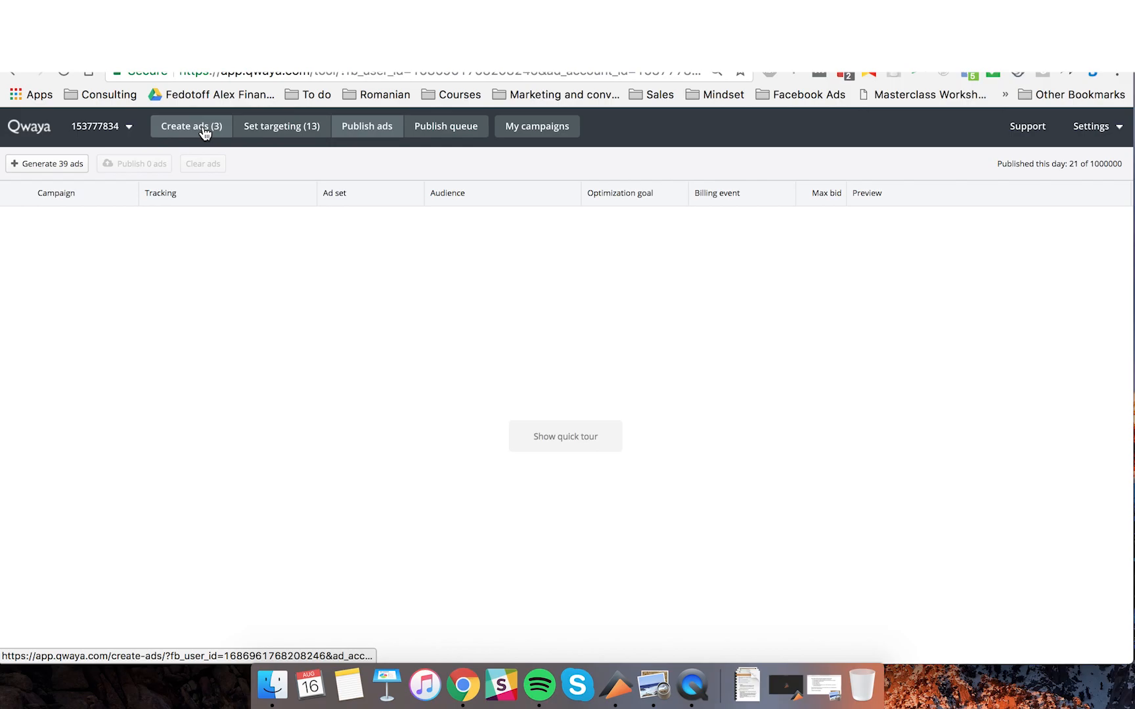
Switch to the campaign setup checklist in Preview and highlight the Step 2 text "Create ad templates in Qwaya".
{"action": "left_click", "coordinate": [654, 685]}
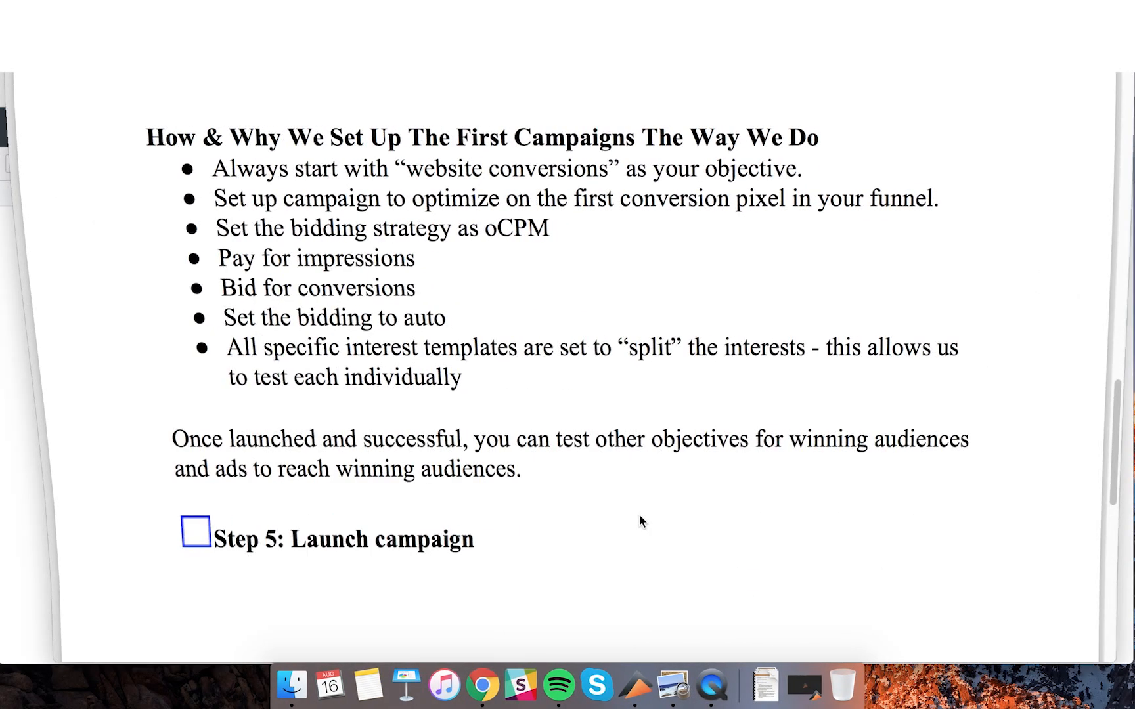
{"action": "scroll", "coordinate": [454, 324], "scroll_direction": "up", "scroll_amount": 15}
{"action": "scroll", "coordinate": [456, 326], "scroll_direction": "down", "scroll_amount": 3}
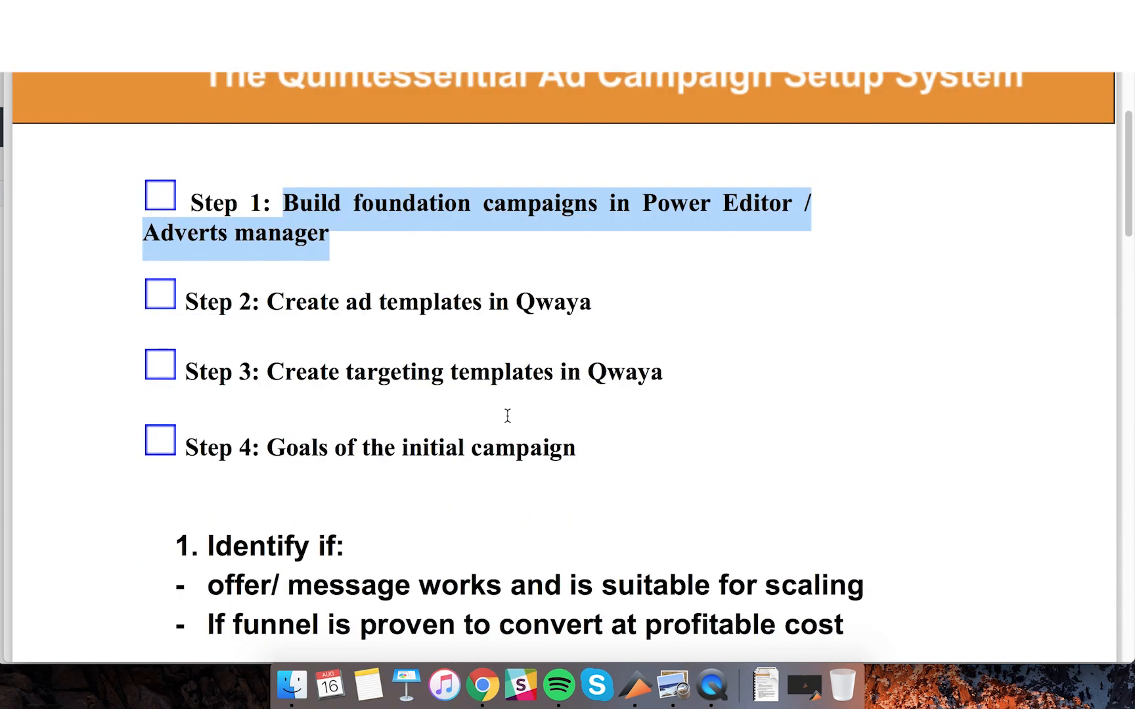
{"action": "left_click_drag", "start_coordinate": [268, 302], "coordinate": [589, 313]}
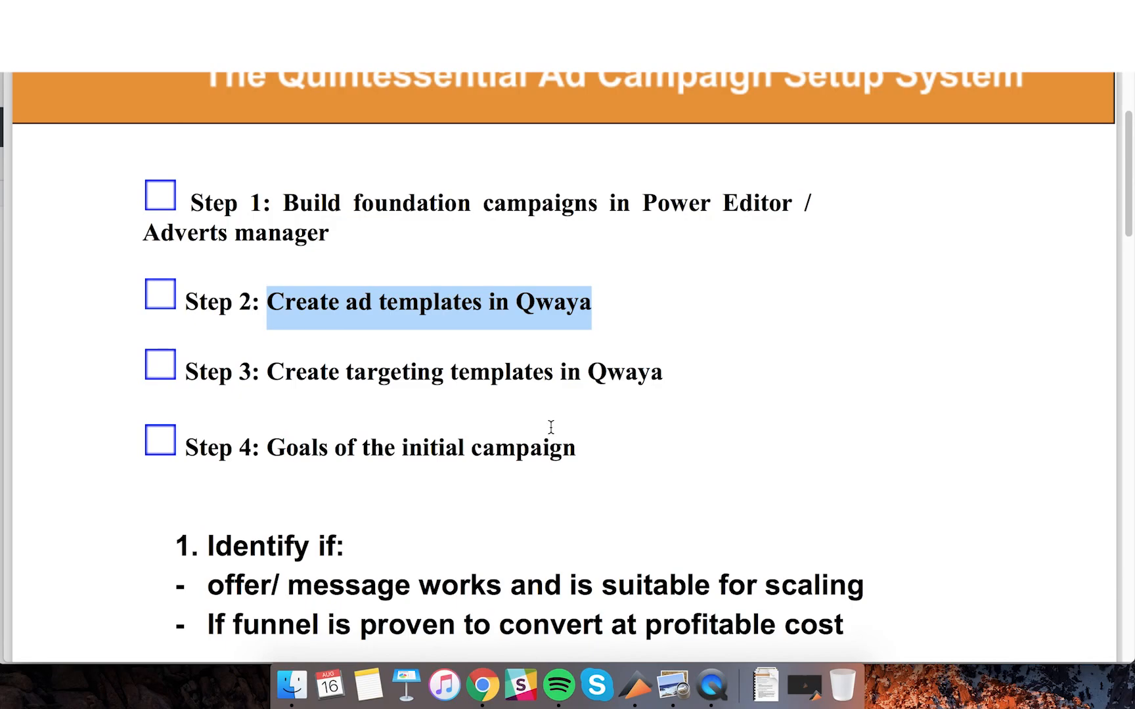
Switch back to Qwaya in Chrome and open the publish queue.
{"action": "left_click", "coordinate": [482, 685]}
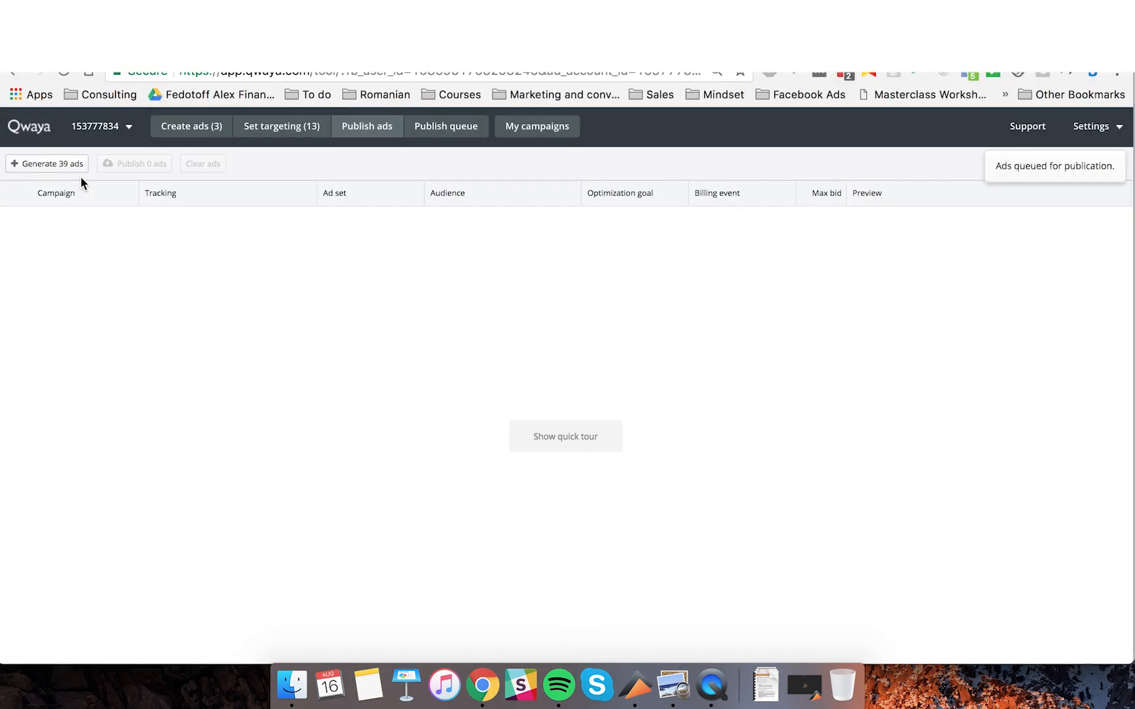
{"action": "left_click", "coordinate": [440, 131]}
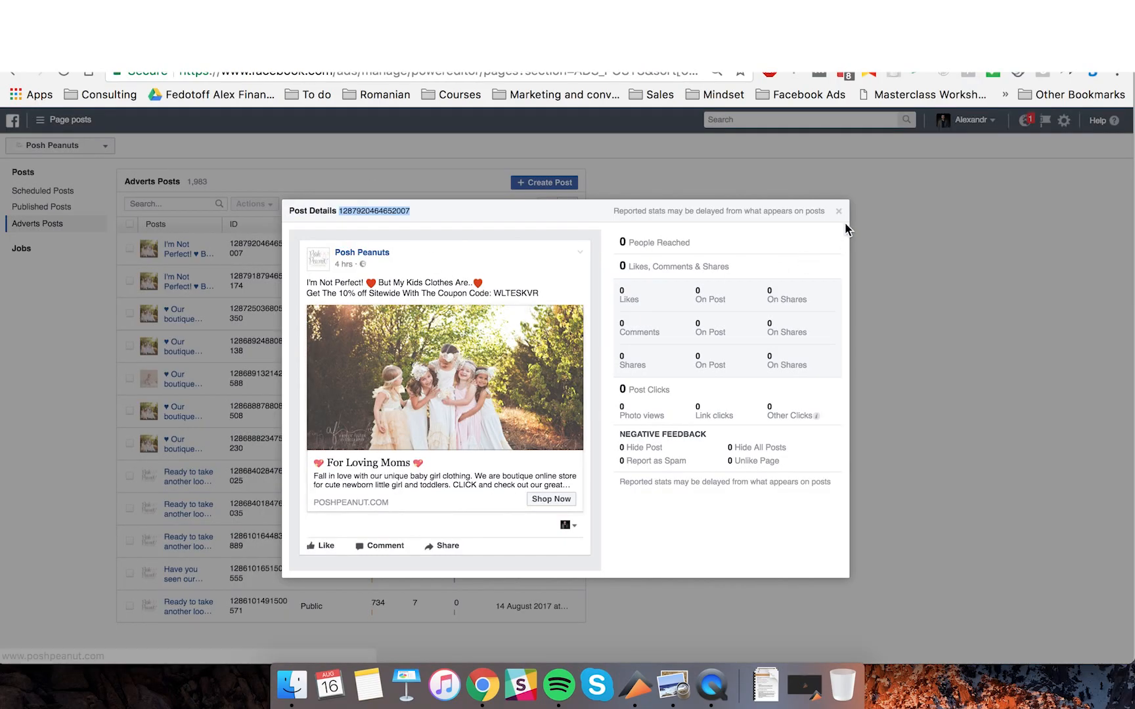
Close the post details on Facebook's Page posts page and reload the list of adverts posts.
{"action": "left_click", "coordinate": [843, 214]}
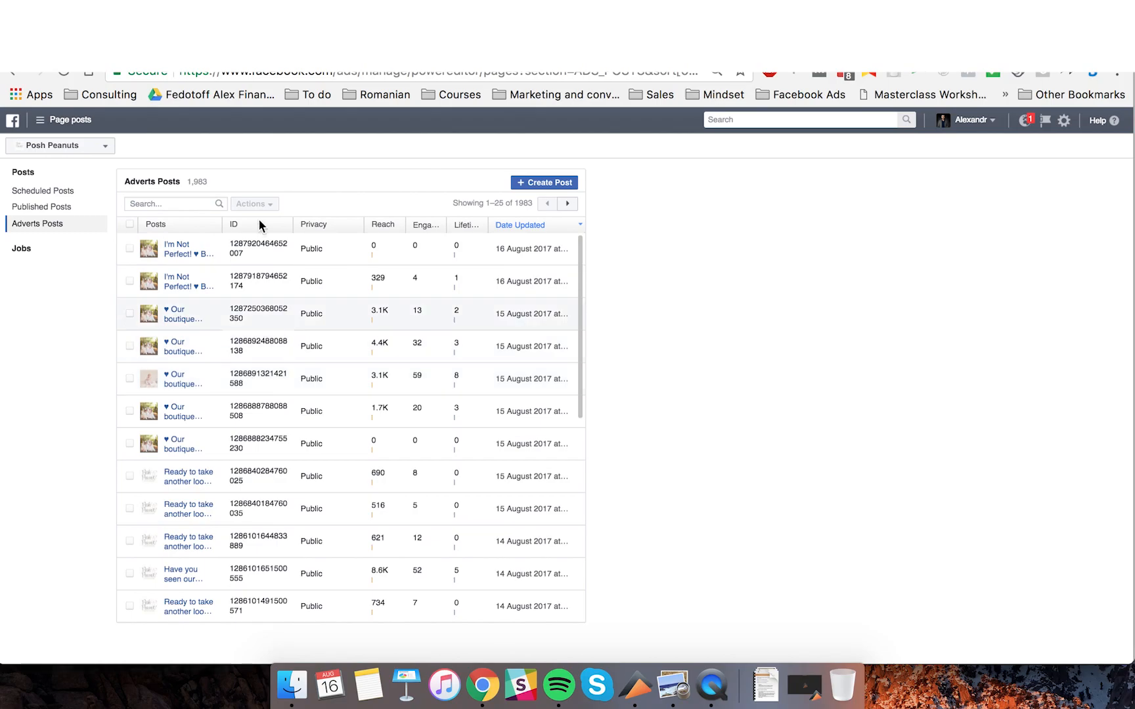
{"action": "right_click", "coordinate": [638, 293]}
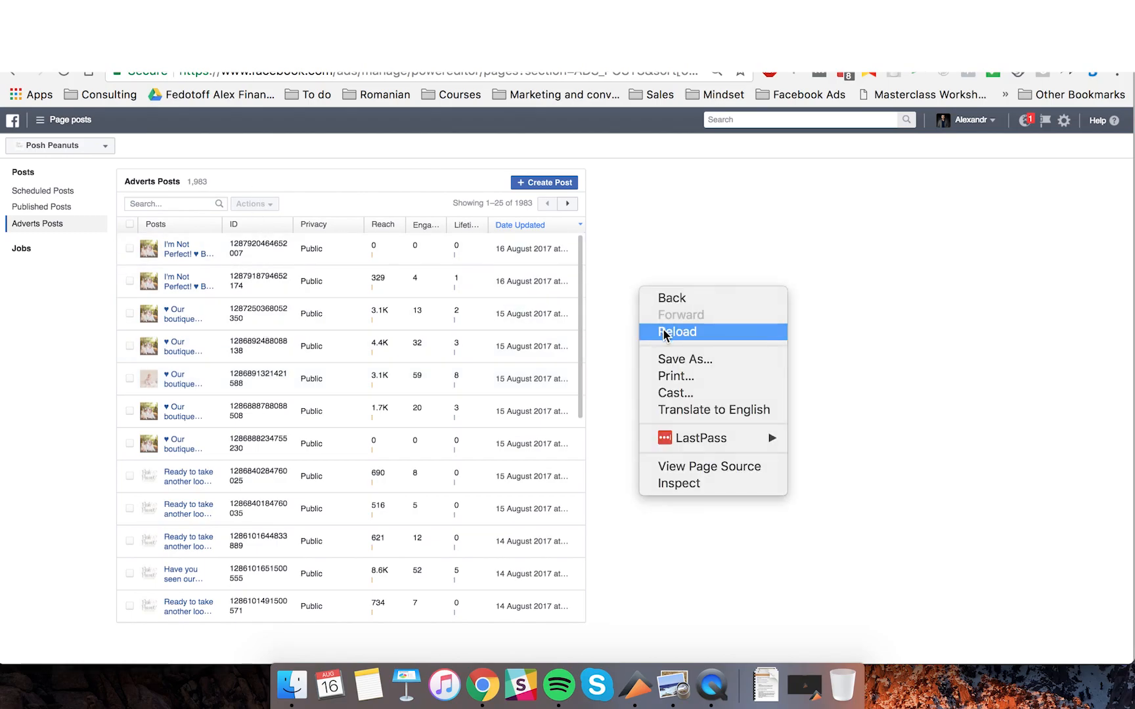
{"action": "left_click", "coordinate": [664, 333]}
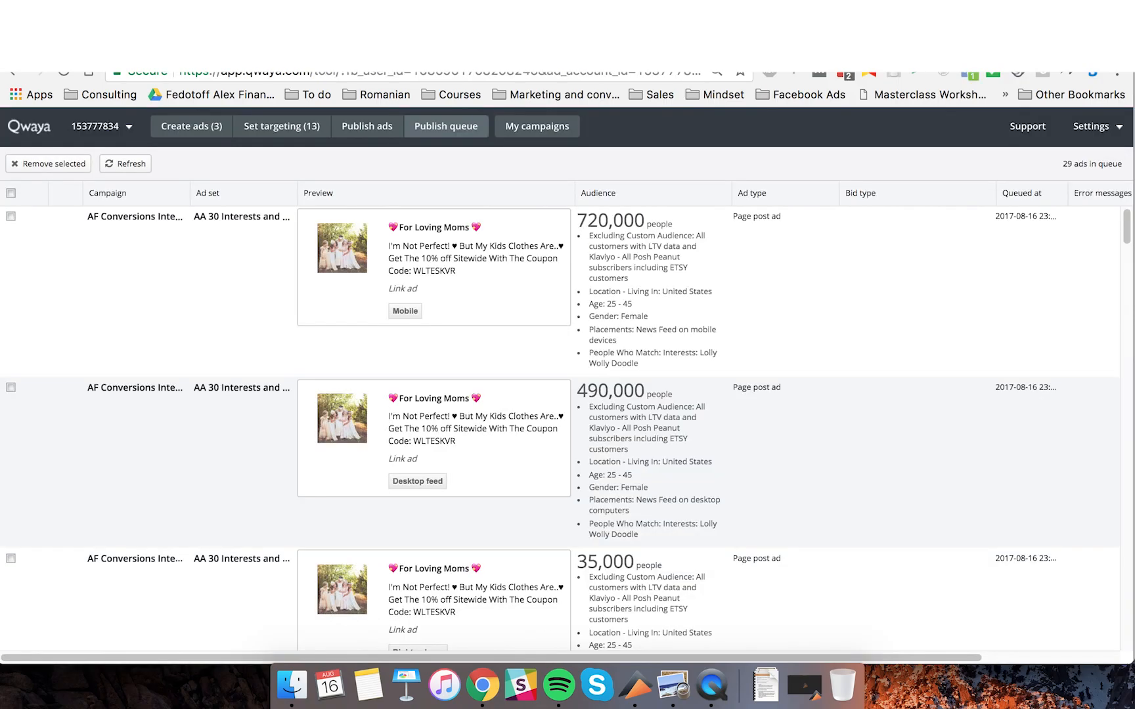
Refresh Qwaya's publish queue and check which ads are still waiting to be published.
{"action": "left_click", "coordinate": [141, 170]}
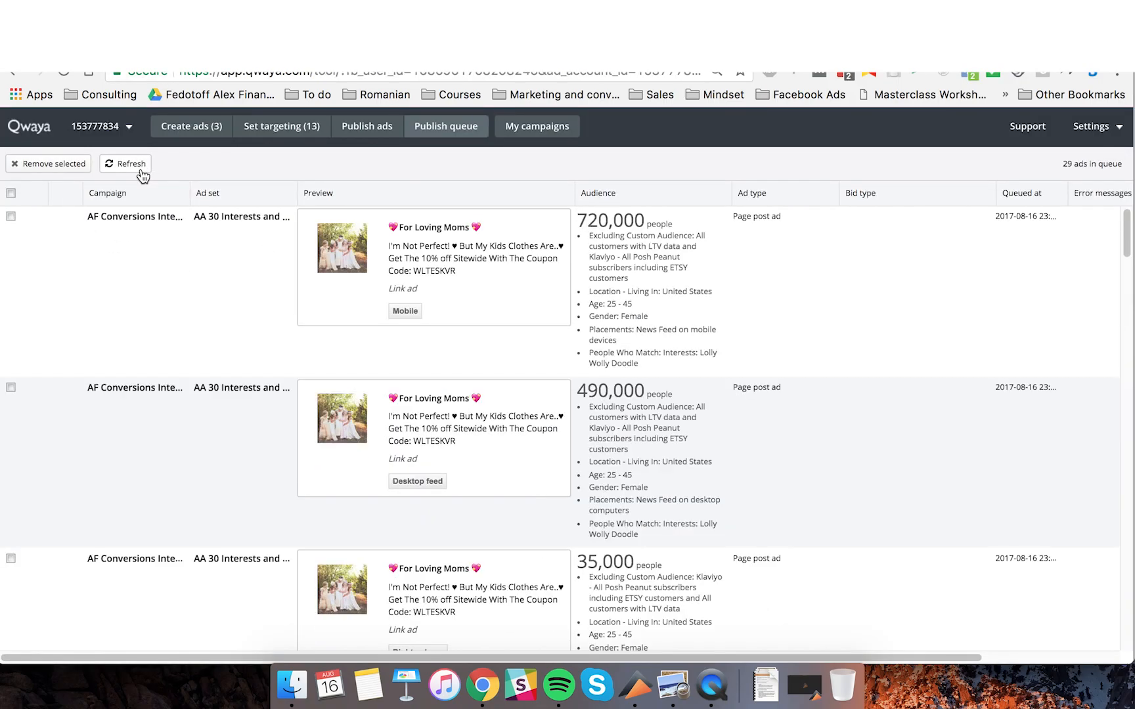
{"action": "scroll", "coordinate": [516, 418], "scroll_direction": "down", "scroll_amount": 3}
{"action": "scroll", "coordinate": [514, 411], "scroll_direction": "down", "scroll_amount": 3}
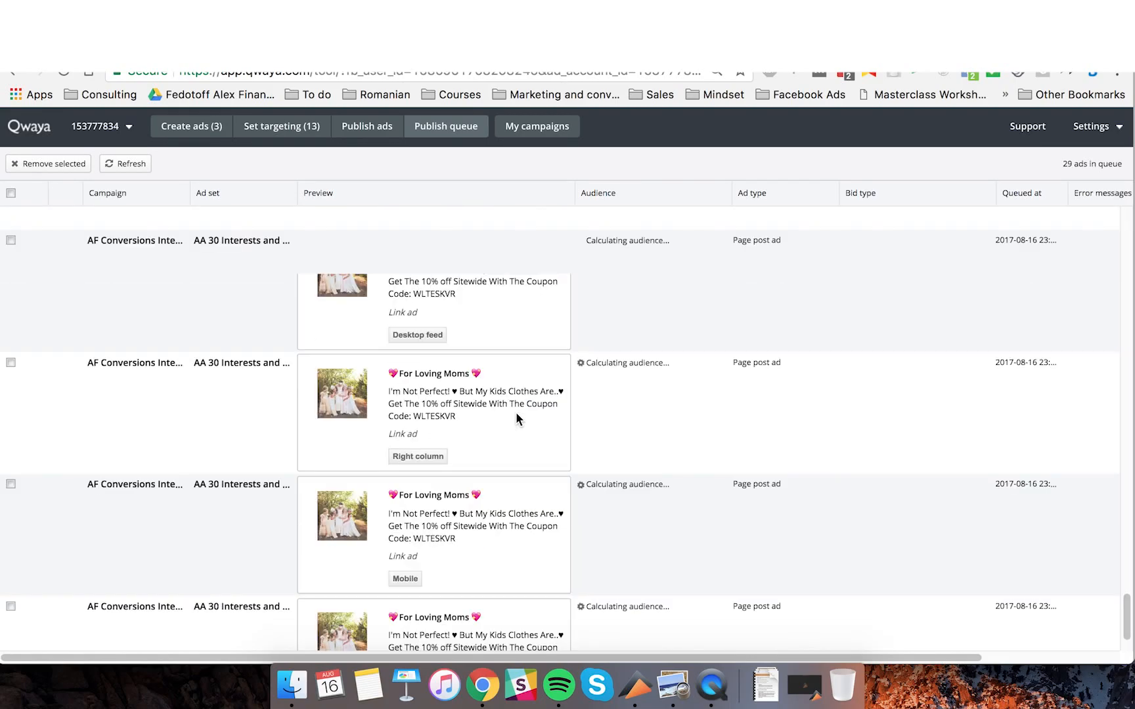
{"action": "left_click", "coordinate": [134, 166]}
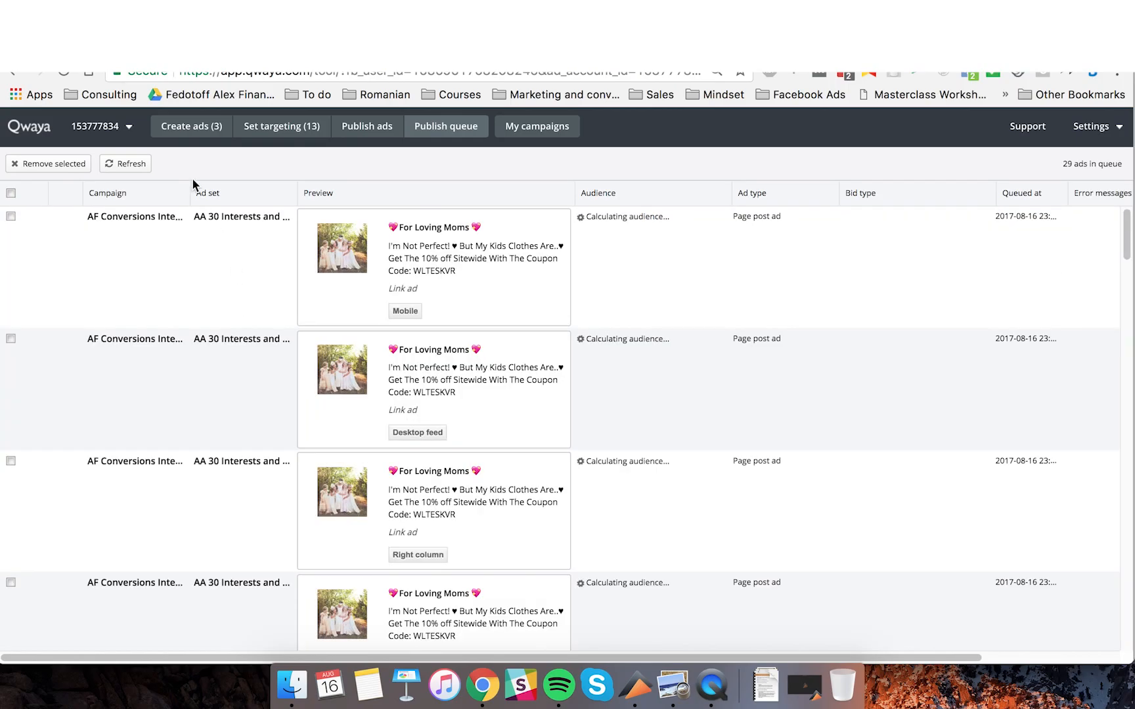
{"action": "left_click", "coordinate": [134, 166]}
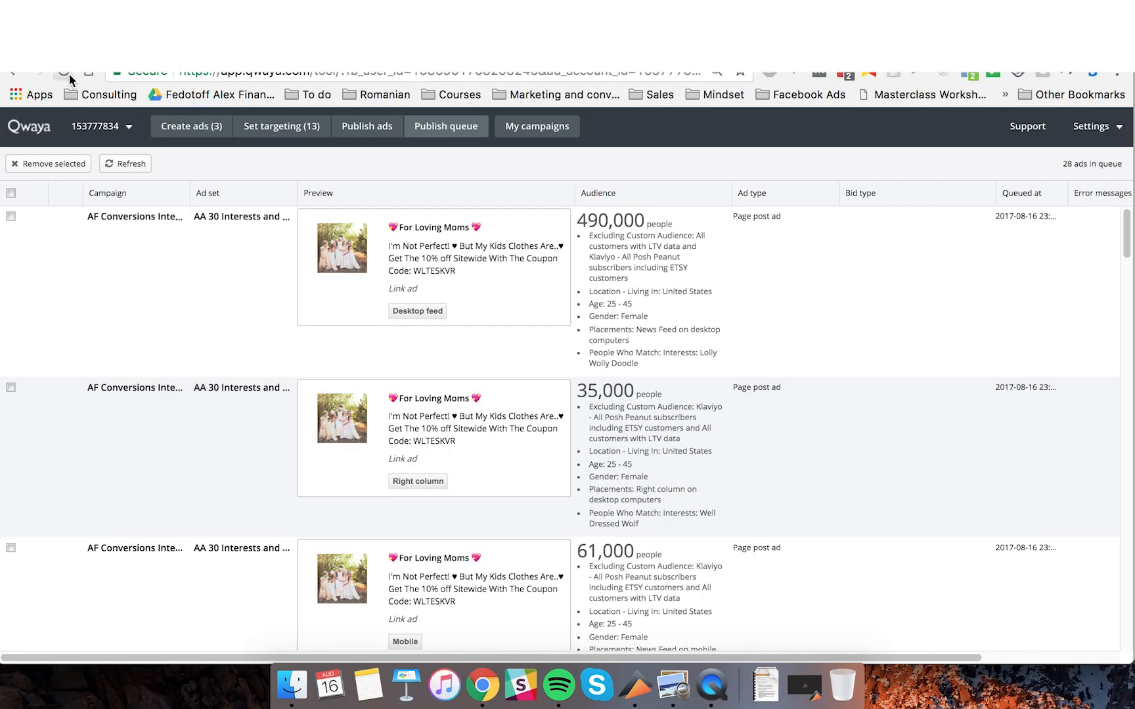
Reload Qwaya's publish queue repeatedly and review the previews and audiences of the ads still waiting.
{"action": "left_click", "coordinate": [70, 75]}
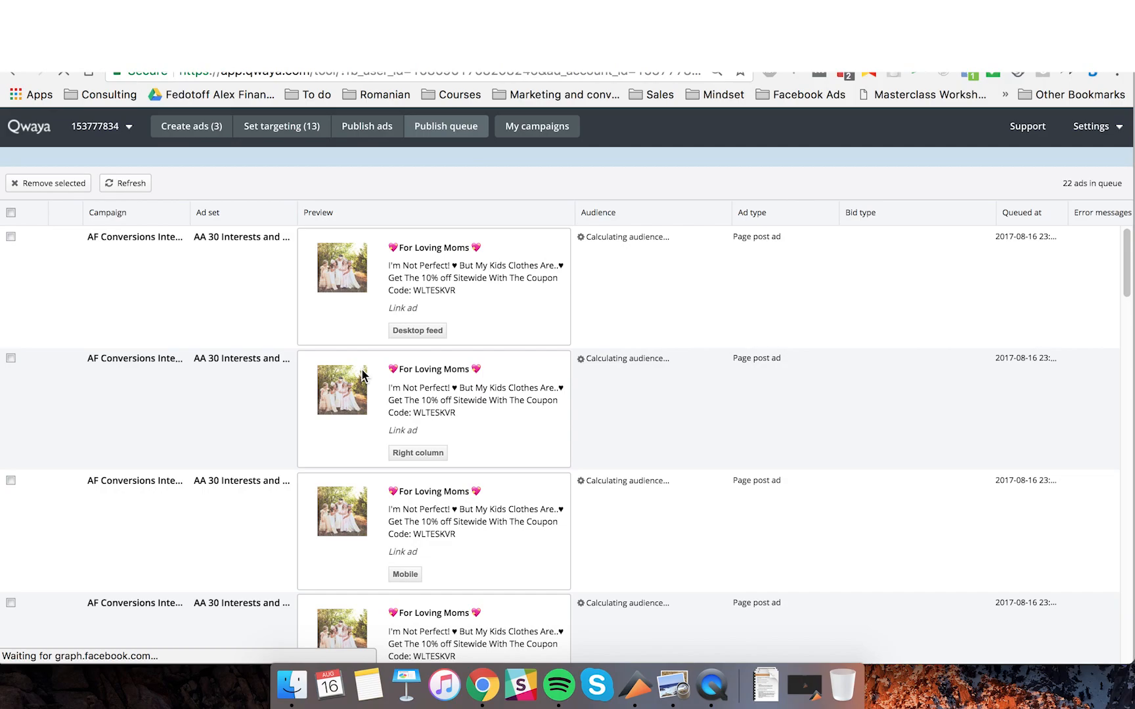
{"action": "scroll", "coordinate": [656, 413], "scroll_direction": "down", "scroll_amount": 20}
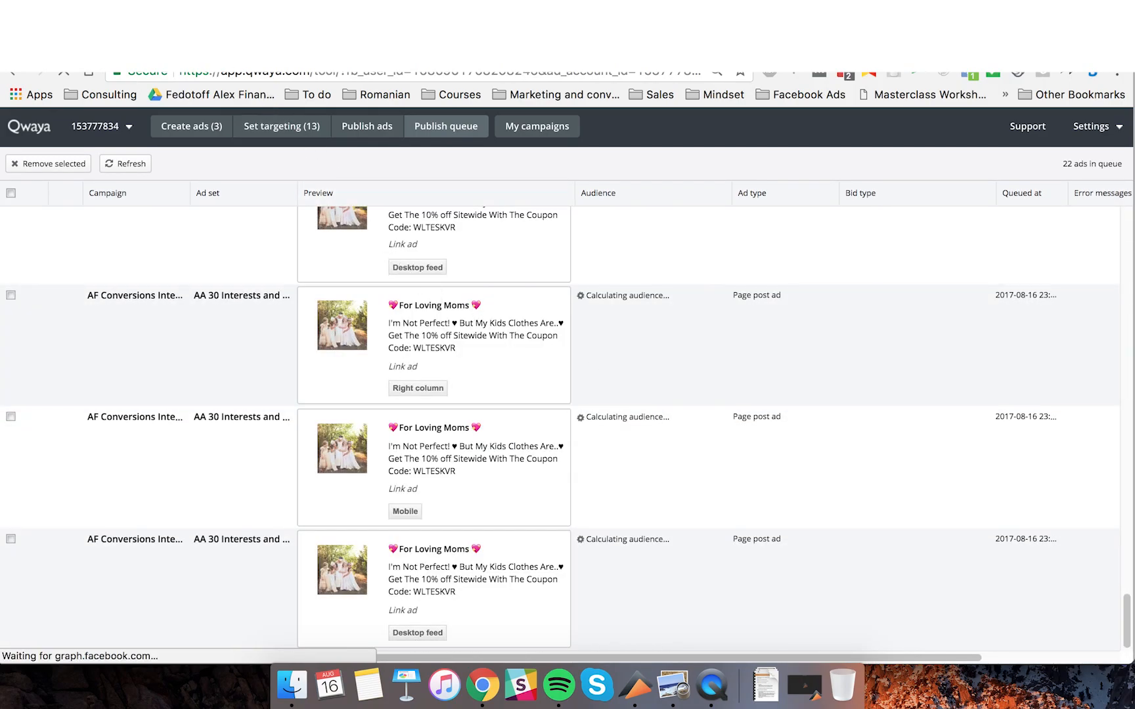
{"action": "left_click", "coordinate": [117, 165]}
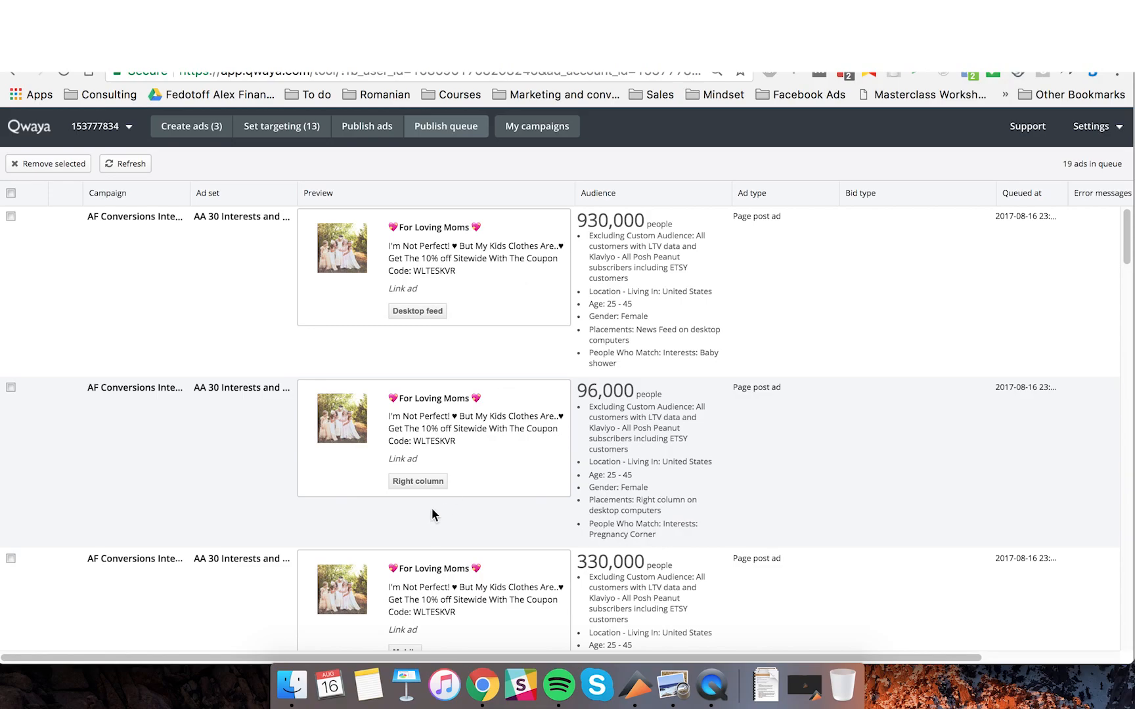
{"action": "scroll", "coordinate": [433, 499], "scroll_direction": "down", "scroll_amount": 20}
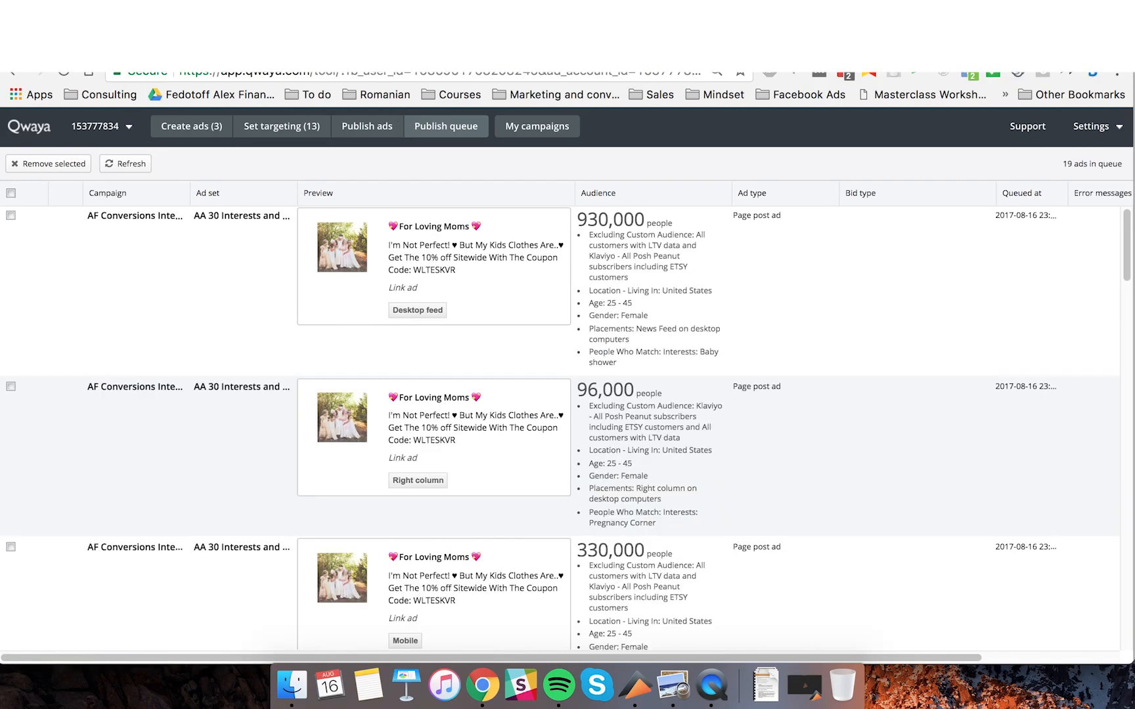
{"action": "scroll", "coordinate": [425, 443], "scroll_direction": "down", "scroll_amount": 20}
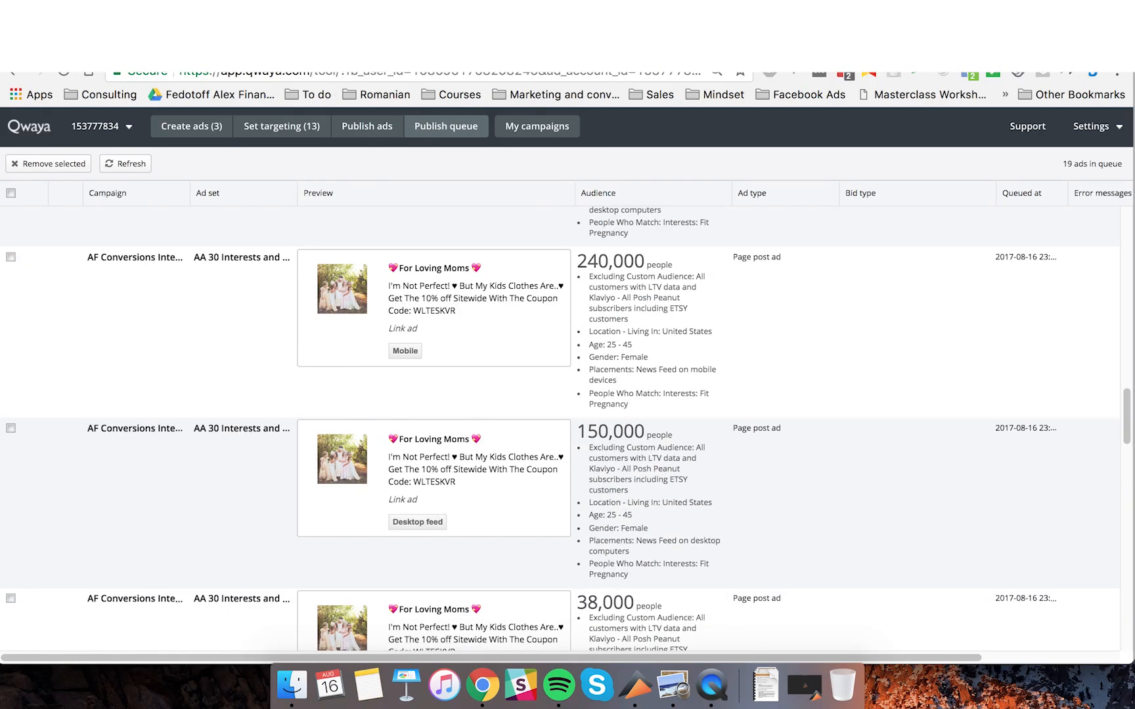
{"action": "scroll", "coordinate": [459, 335], "scroll_direction": "up", "scroll_amount": 20}
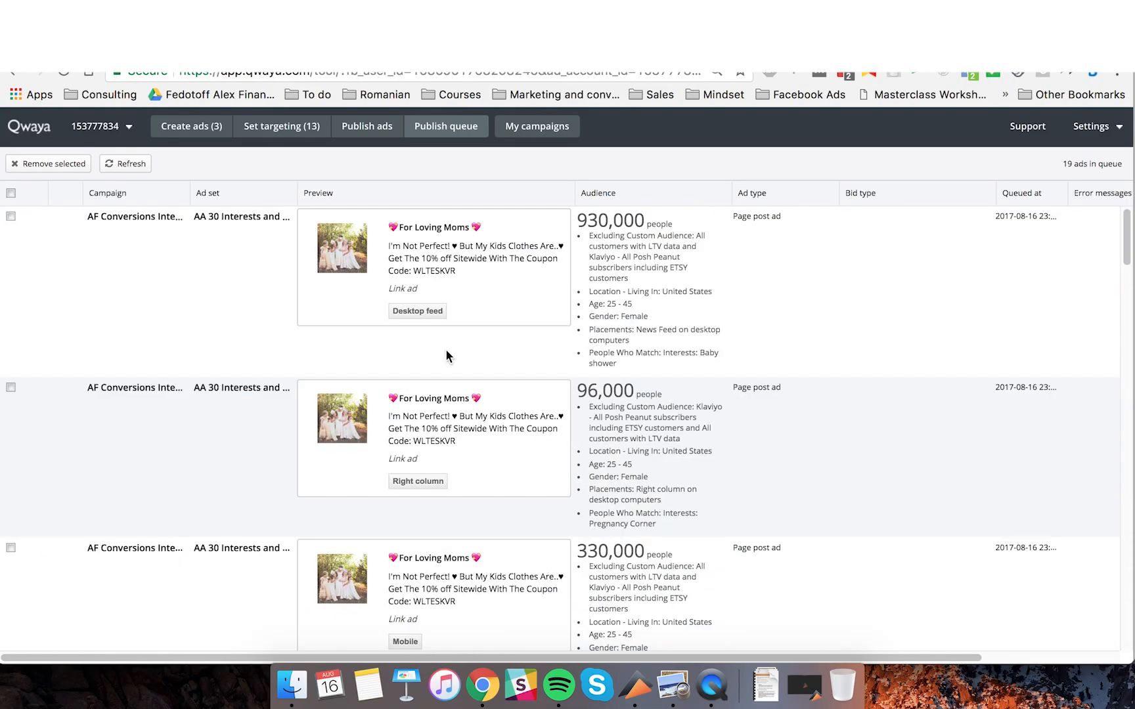
{"action": "scroll", "coordinate": [445, 352], "scroll_direction": "down", "scroll_amount": 20}
{"action": "scroll", "coordinate": [446, 351], "scroll_direction": "down", "scroll_amount": 3}
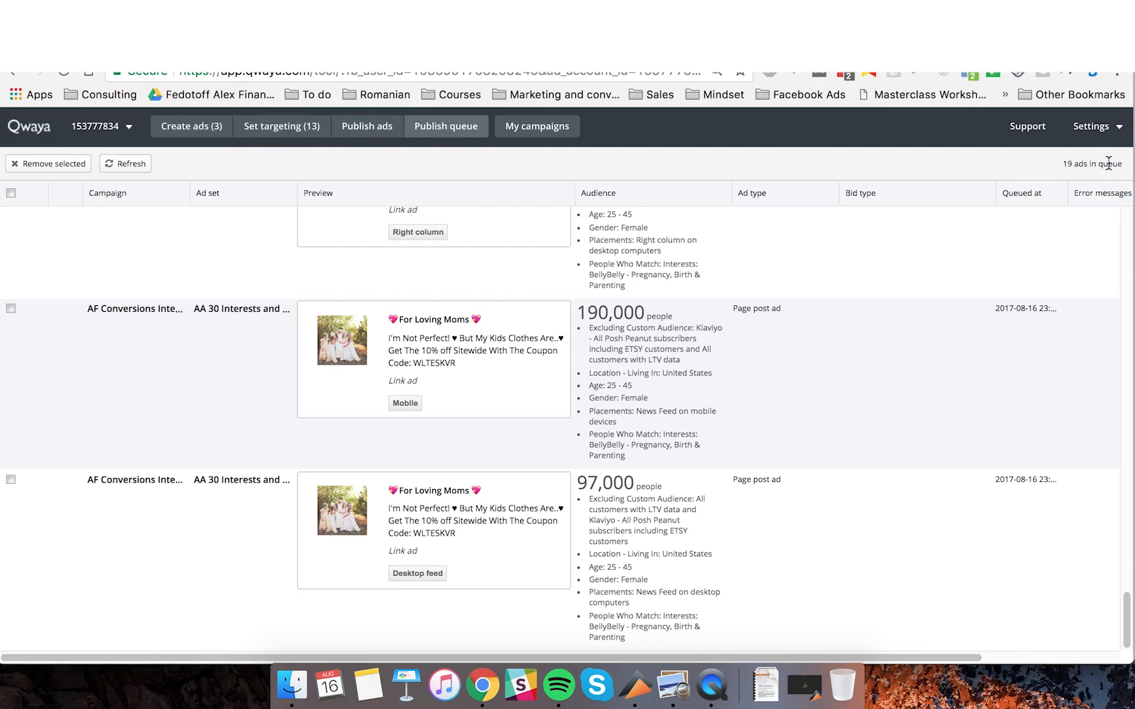
{"action": "left_click", "coordinate": [143, 169]}
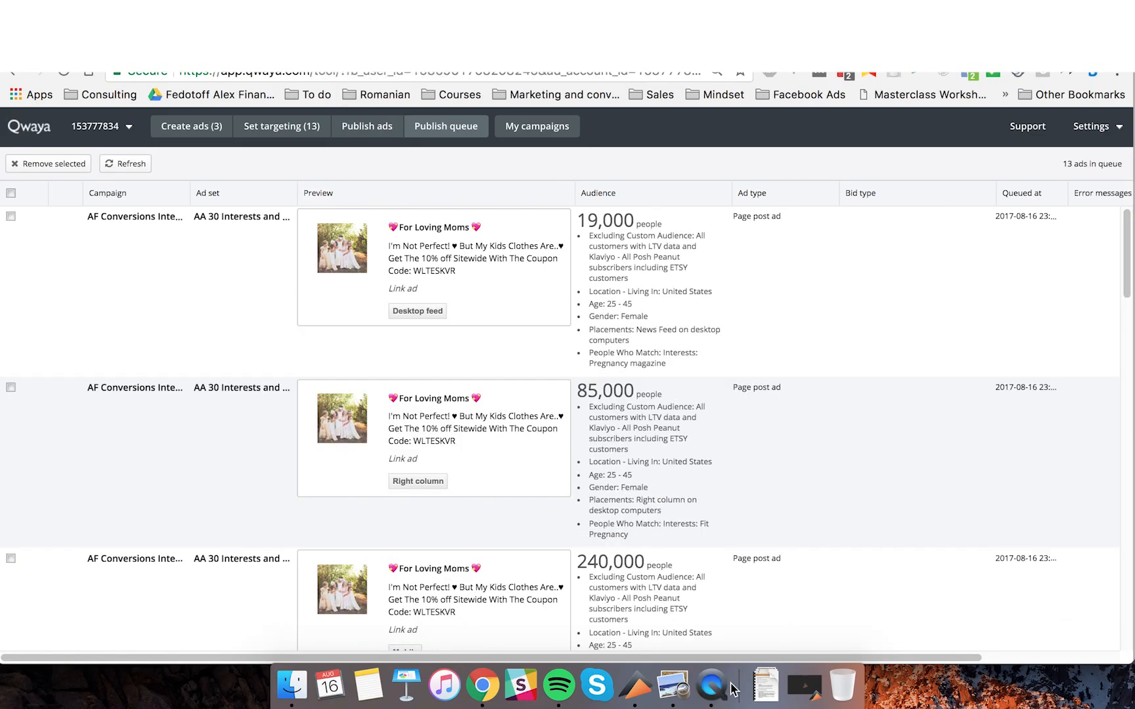
Switch to the campaign setup checklist in Preview, highlight the Step 3 text "Create targeting templates in Qwaya", and return to Qwaya.
{"action": "left_click", "coordinate": [671, 689]}
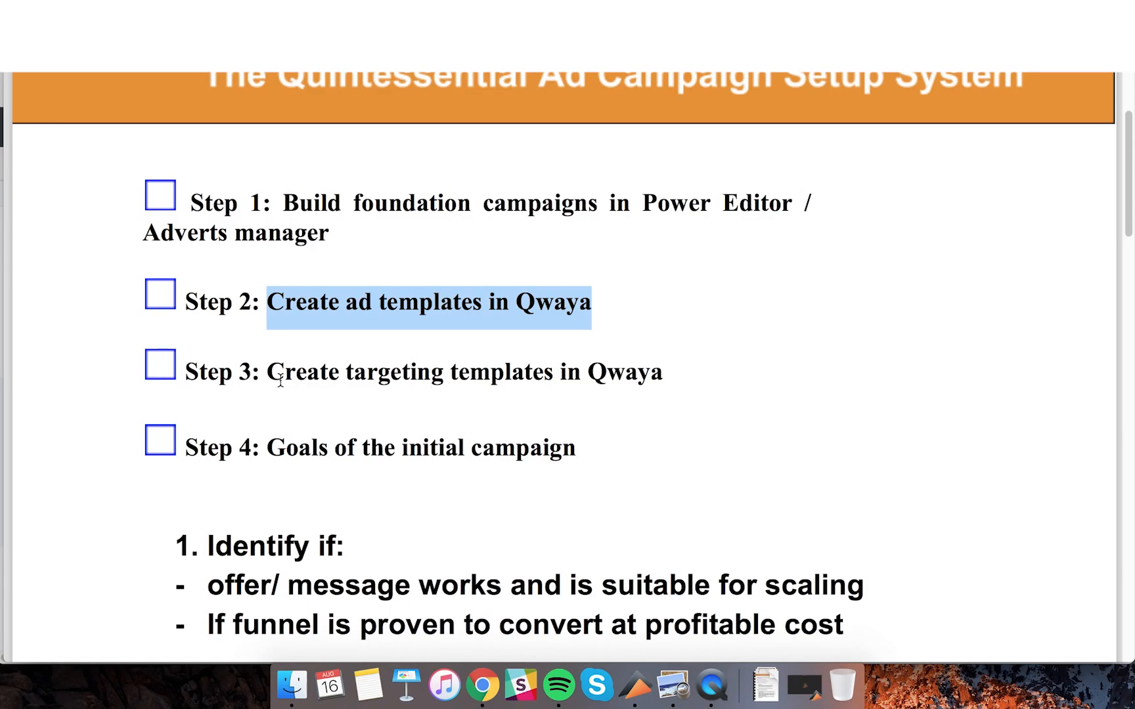
{"action": "left_click_drag", "start_coordinate": [267, 379], "coordinate": [720, 376]}
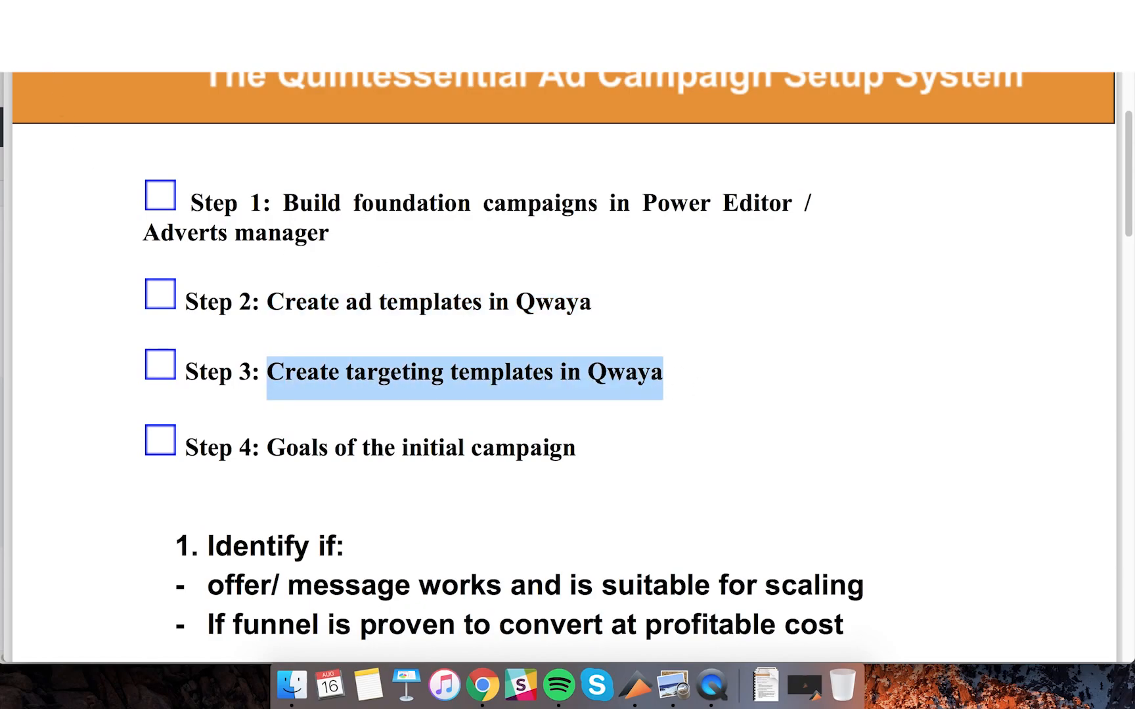
{"action": "left_click", "coordinate": [398, 372]}
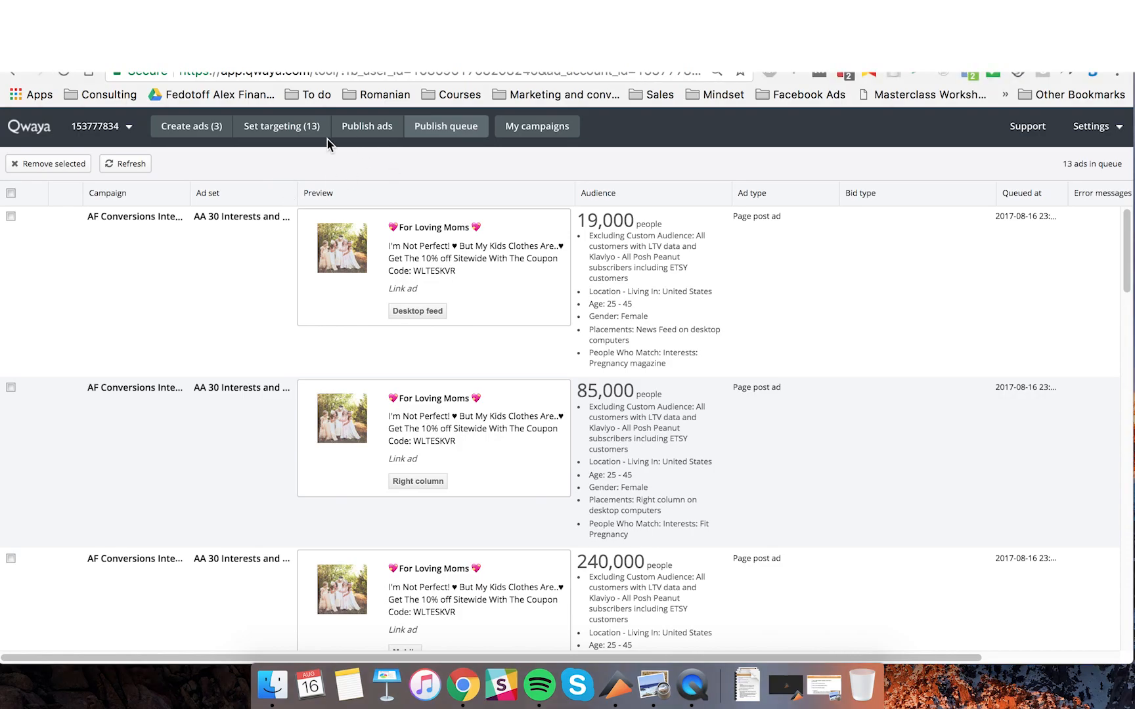
Look through the remaining ads in the publish queue and refresh the list.
{"action": "scroll", "coordinate": [457, 367], "scroll_direction": "down", "scroll_amount": 20}
{"action": "scroll", "coordinate": [544, 328], "scroll_direction": "up", "scroll_amount": 20}
{"action": "left_click", "coordinate": [140, 167]}
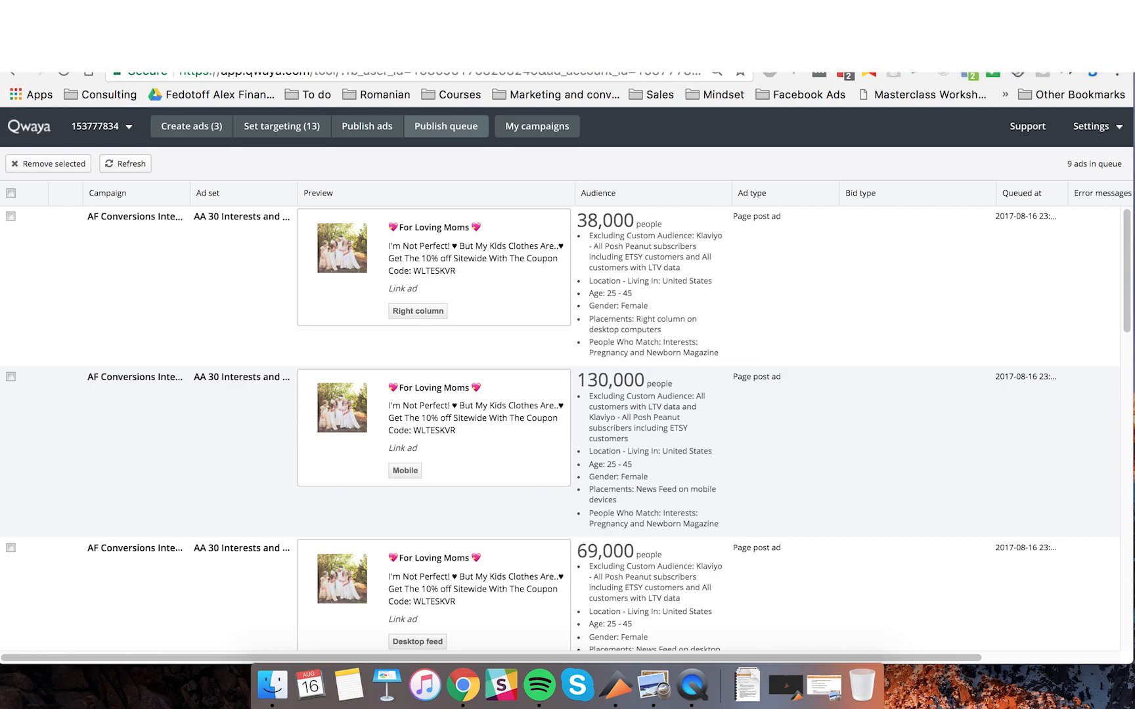
Dismiss the notification in Facebook Power Editor and look at the Targeting template spreadsheet before returning to Qwaya.
{"action": "key", "text": "ctrl+Tab"}
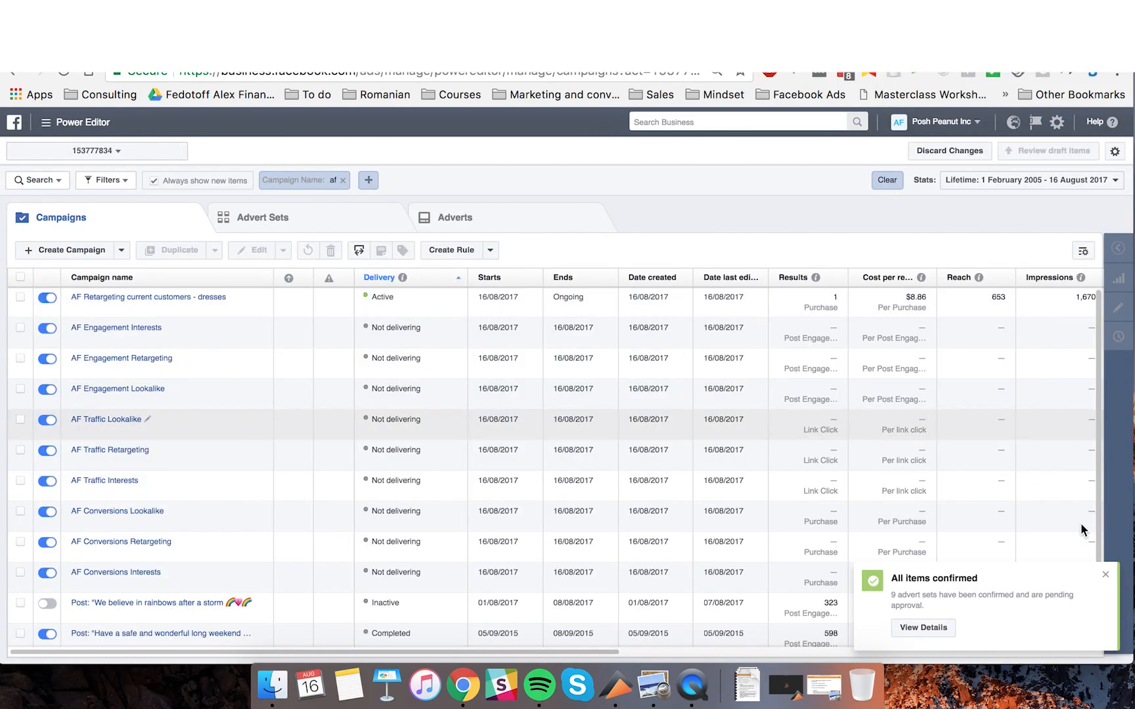
{"action": "left_click", "coordinate": [1107, 577]}
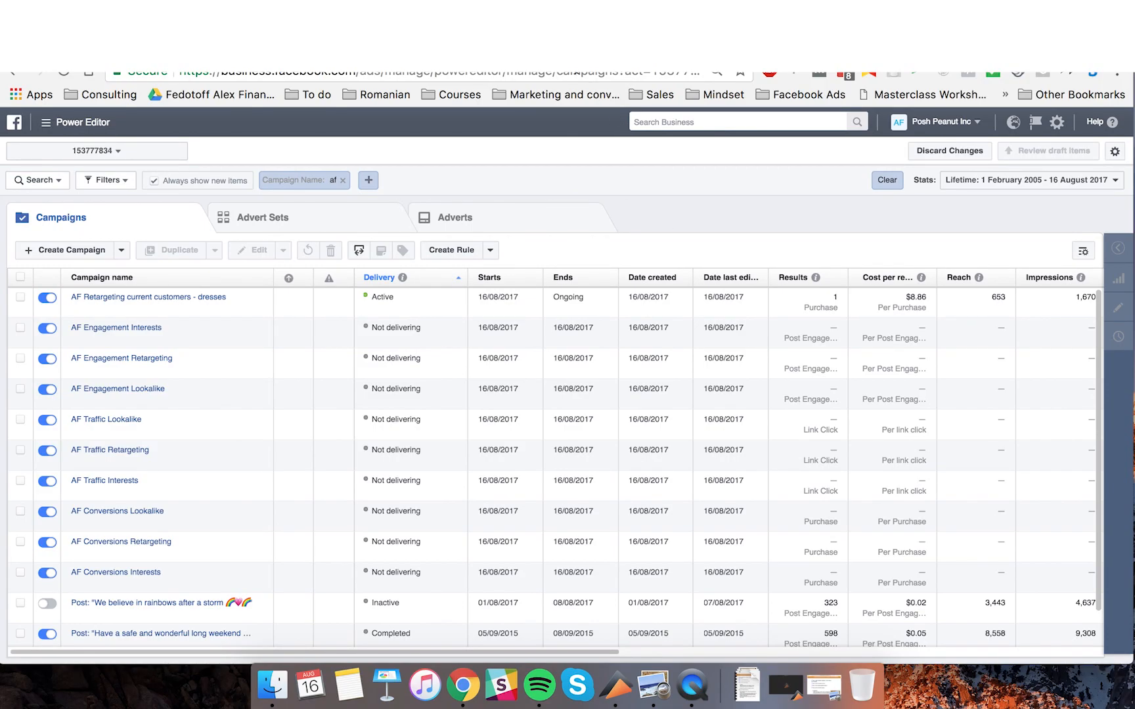
{"action": "key", "text": "ctrl+Tab"}
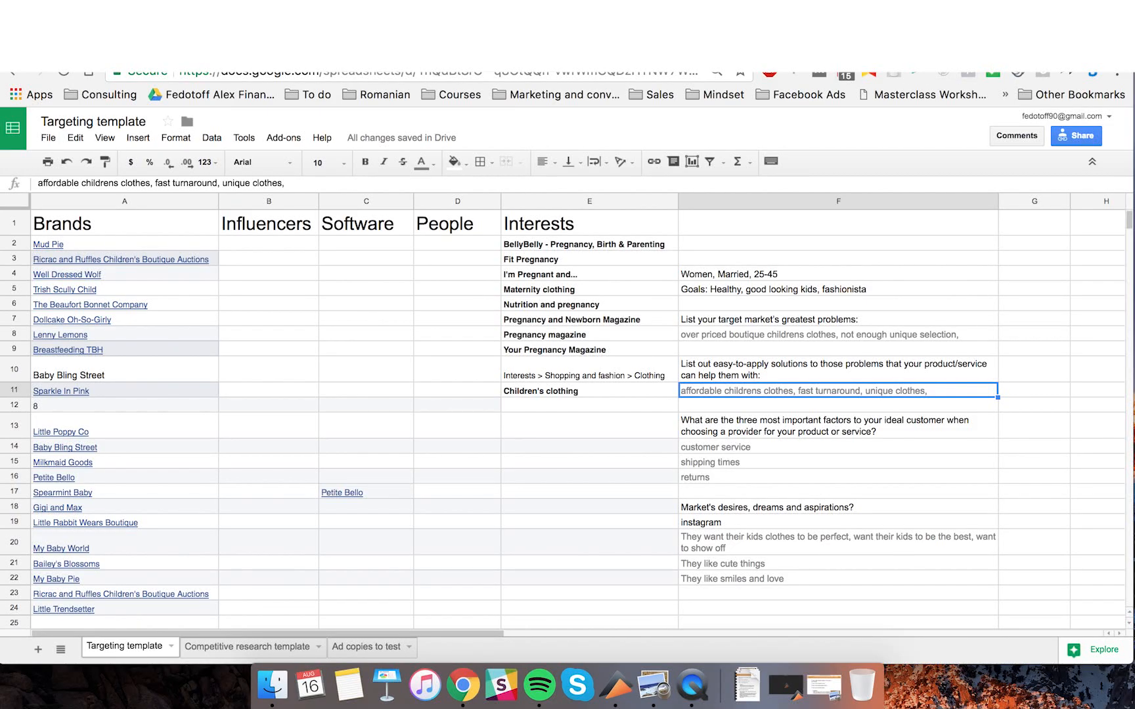
{"action": "left_click", "coordinate": [710, 351]}
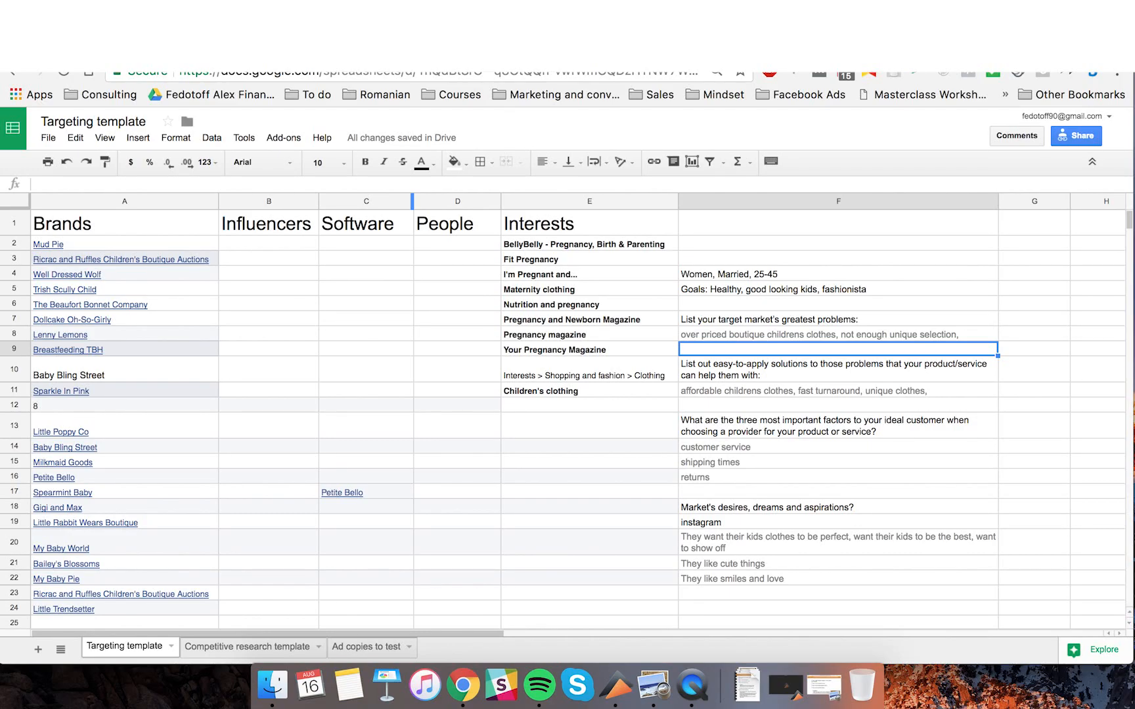
{"action": "left_click", "coordinate": [263, 50]}
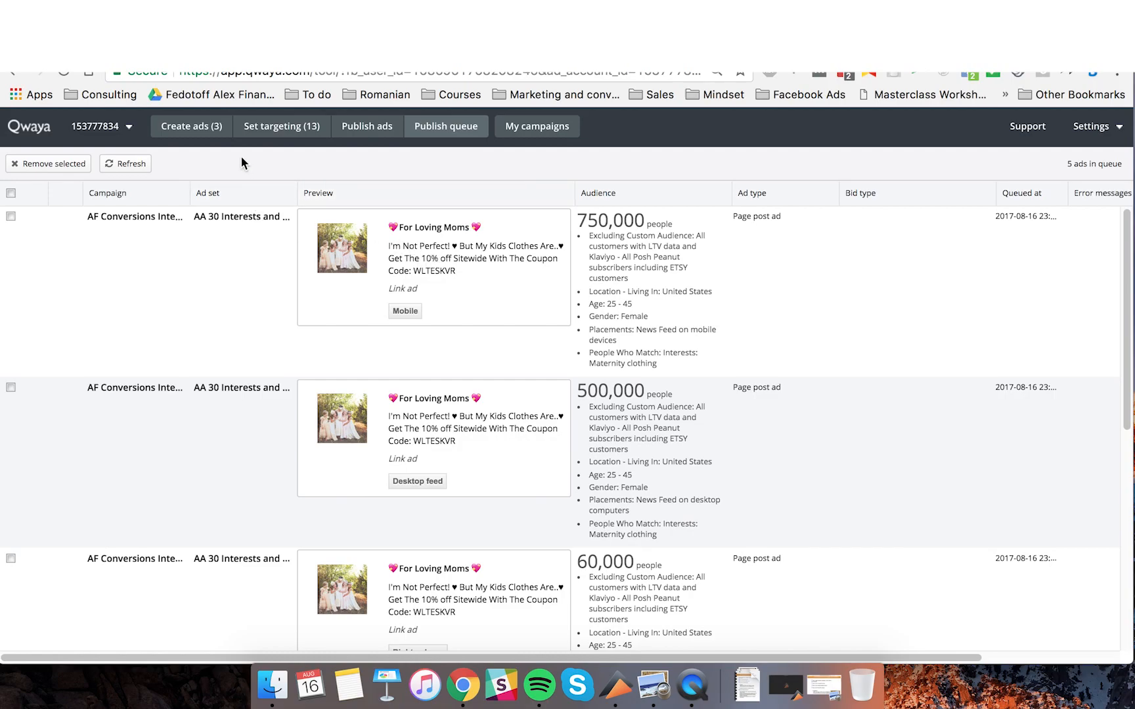
Clear the current creatives in Qwaya's ad creation and start a new Link ad for the Posh Peanuts page.
{"action": "left_click", "coordinate": [191, 132]}
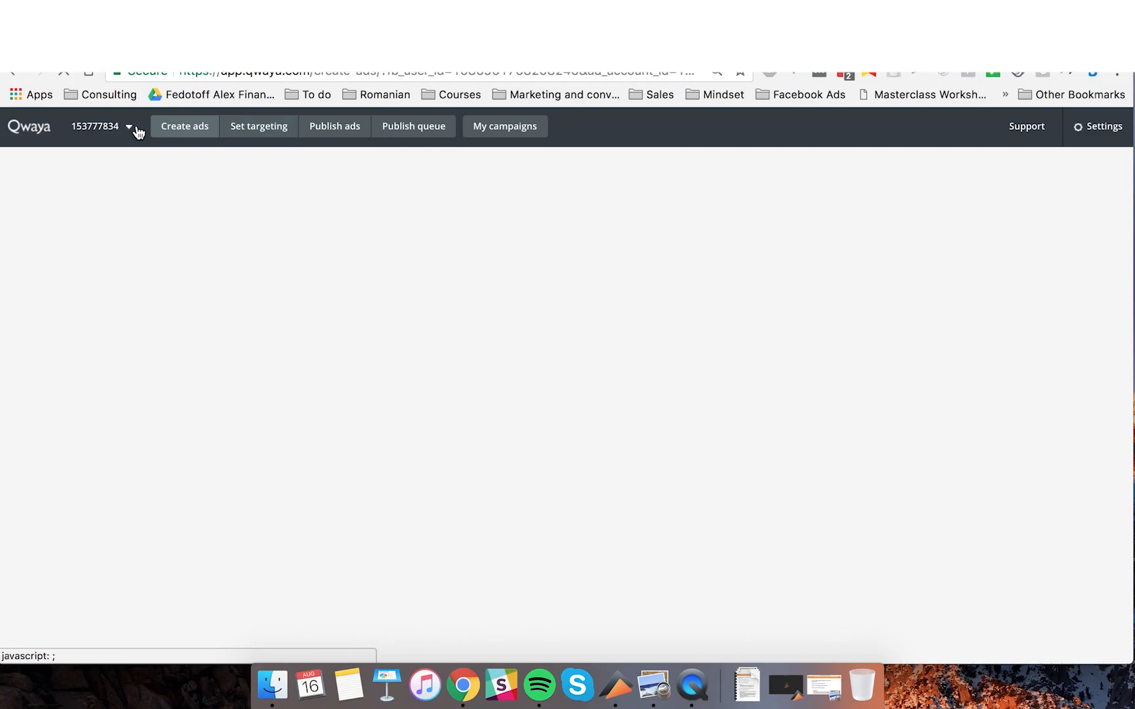
{"action": "left_click", "coordinate": [129, 127]}
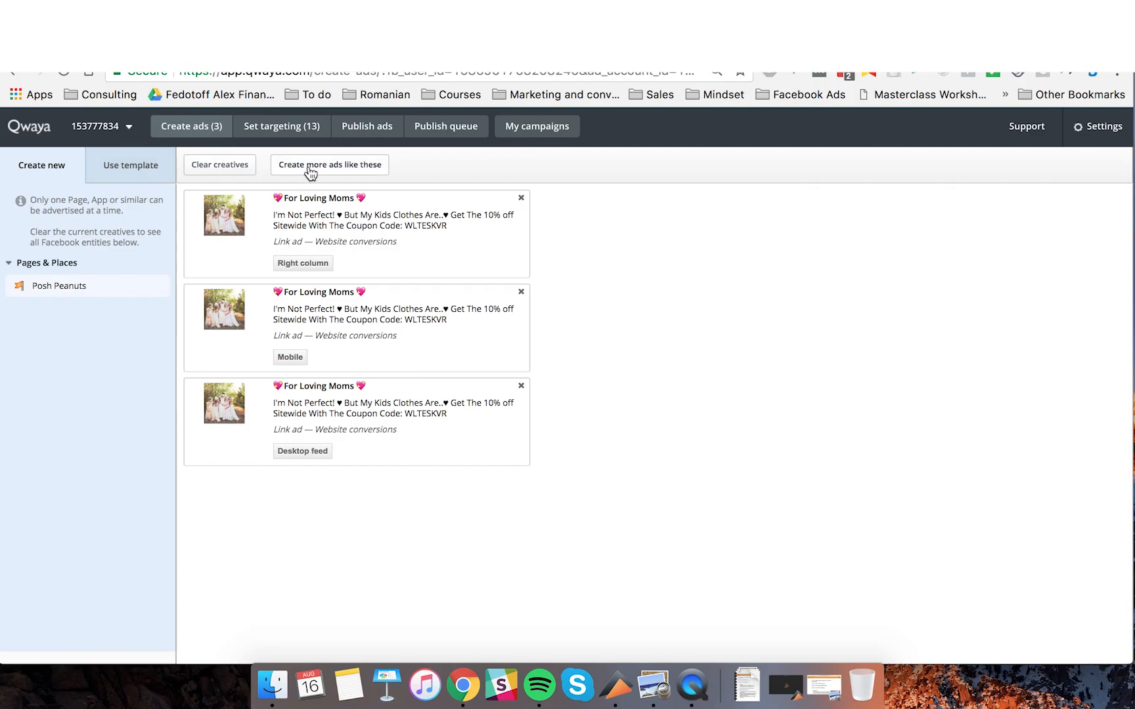
{"action": "left_click", "coordinate": [236, 165]}
{"action": "scroll", "coordinate": [114, 399], "scroll_direction": "down", "scroll_amount": 5}
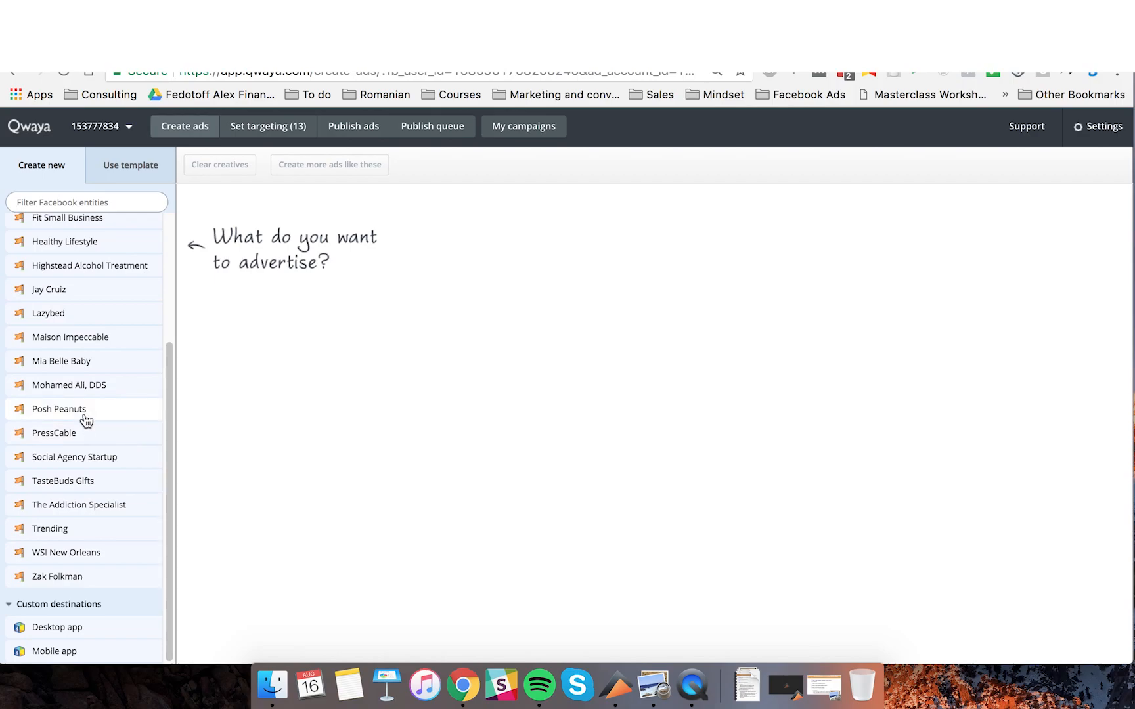
{"action": "left_click", "coordinate": [99, 414]}
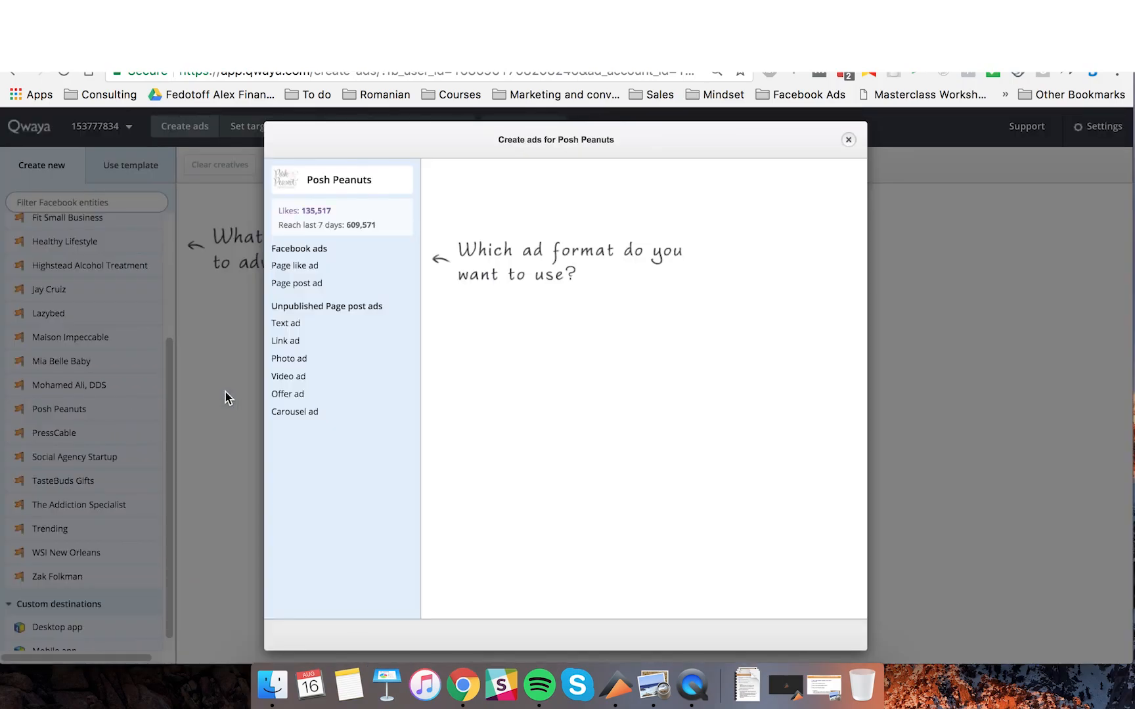
{"action": "left_click", "coordinate": [295, 342]}
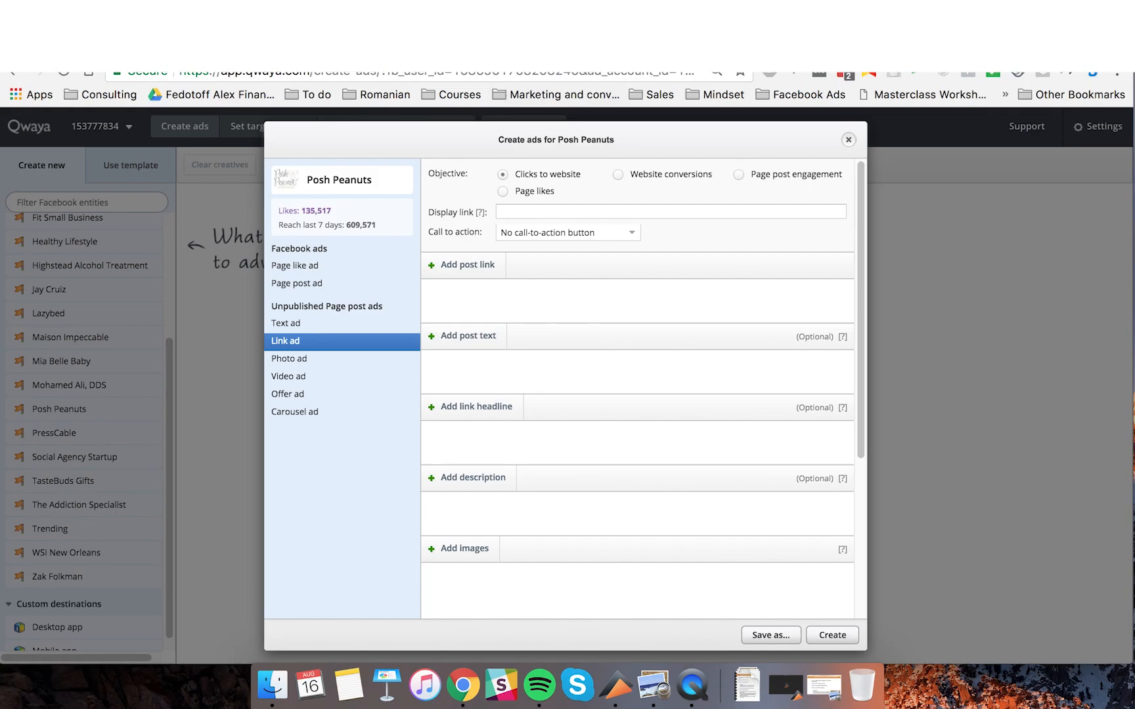
Copy the "I'm Not Perfect!" coupon text from the spreadsheet's Ad copies to test sheet and add it as the Link ad's post text in Qwaya.
{"action": "left_click", "coordinate": [224, 49]}
{"action": "left_click", "coordinate": [355, 647]}
{"action": "triple_click", "coordinate": [97, 219]}
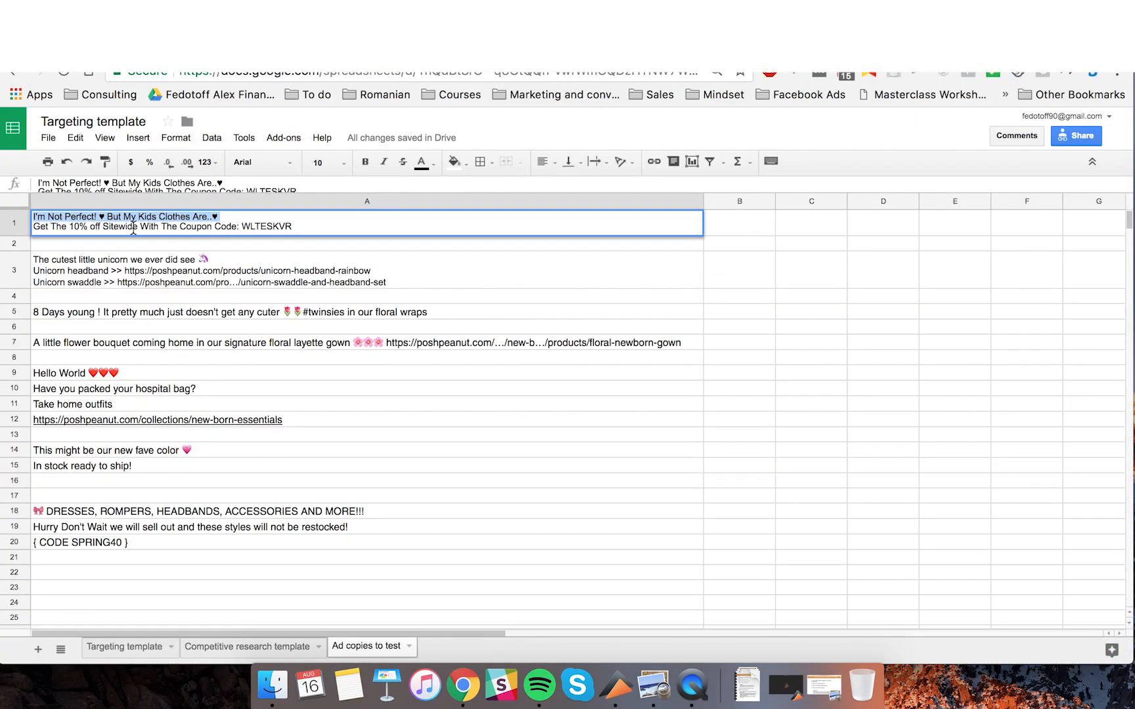
{"action": "left_click", "coordinate": [302, 227], "text": "shift"}
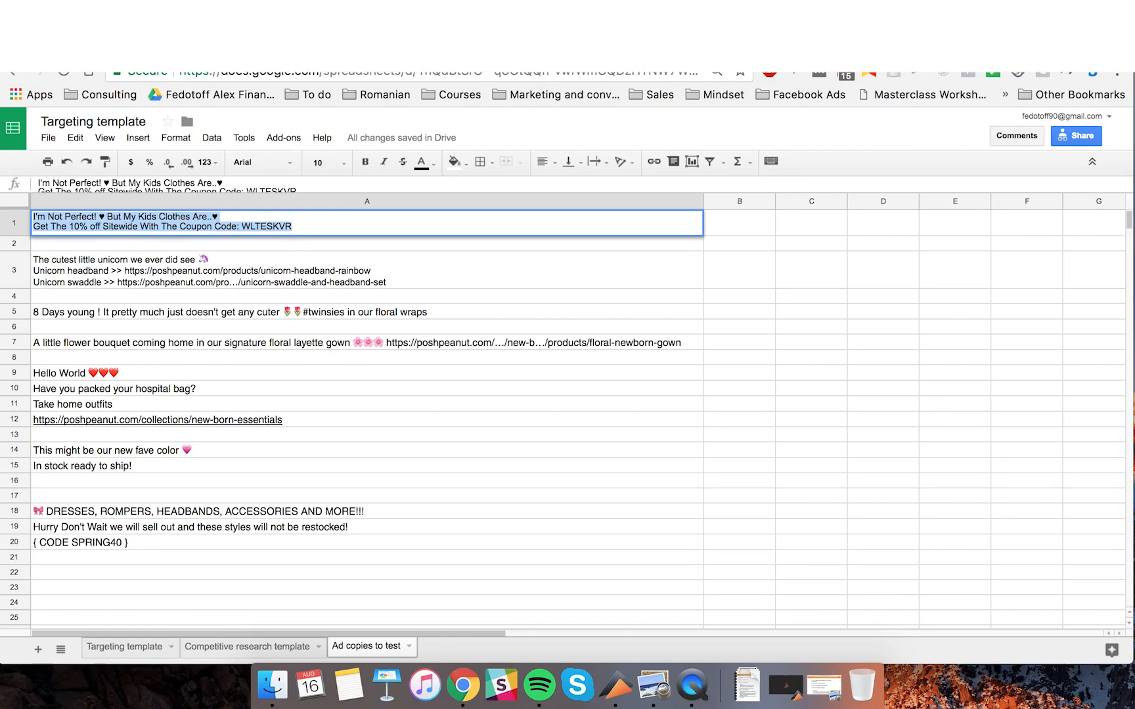
{"action": "left_click", "coordinate": [341, 50]}
{"action": "key", "text": "ctrl+Tab"}
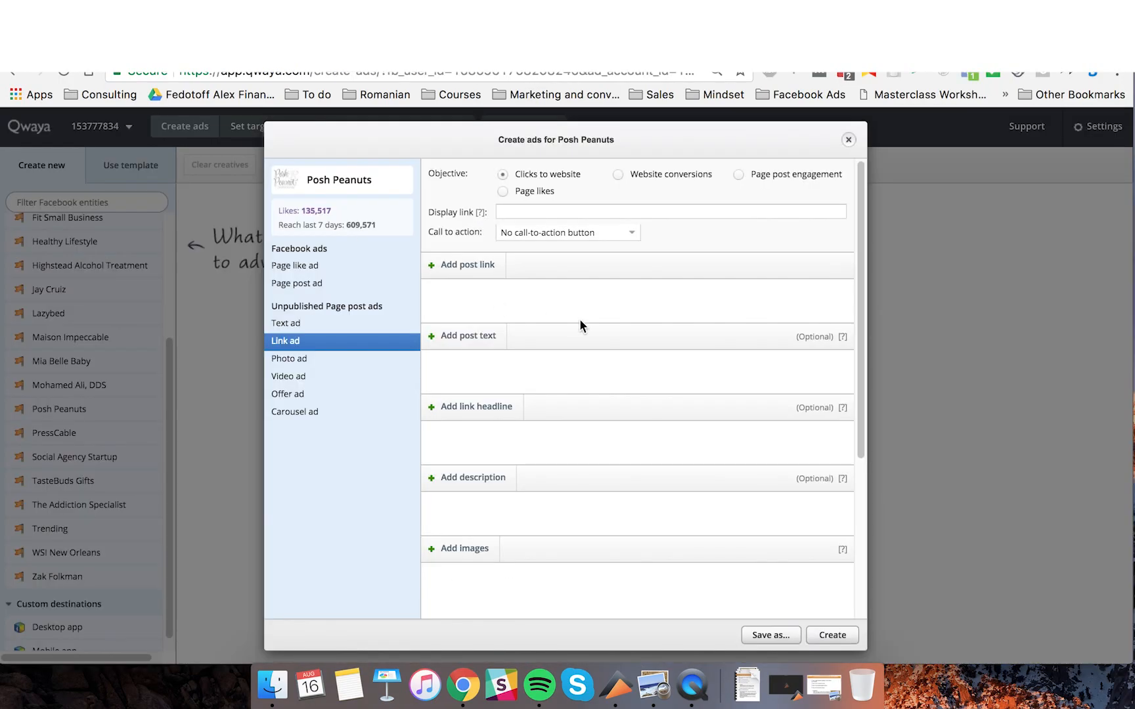
{"action": "left_click", "coordinate": [488, 338]}
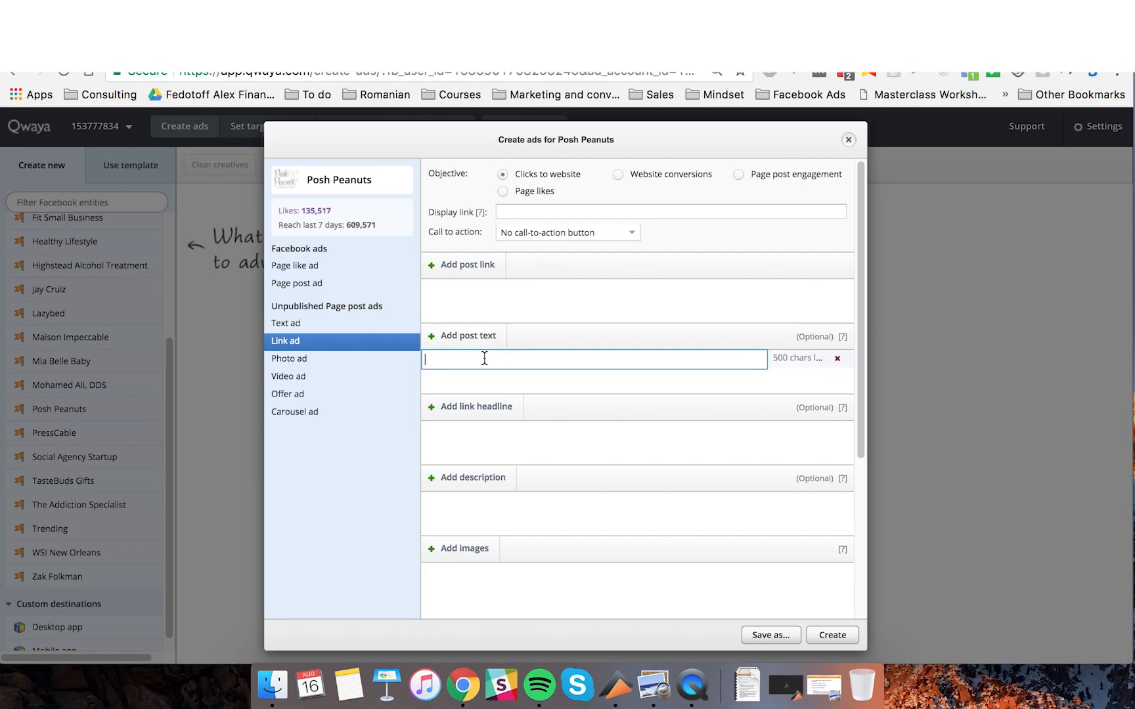
{"action": "type", "text": "I'm Not Perfect ♥ But My Kids Clothes Are..♥ Get The 10% off Sitewide With The Coupon Code: WLTESKVR"}
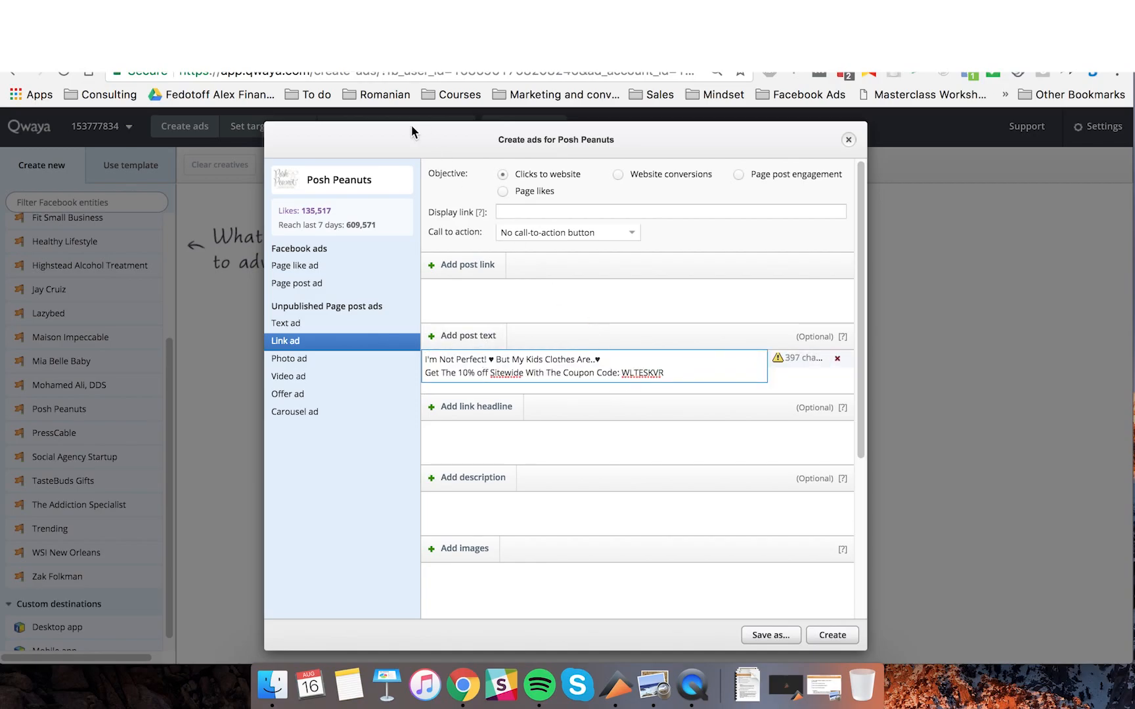
{"action": "left_click", "coordinate": [451, 271]}
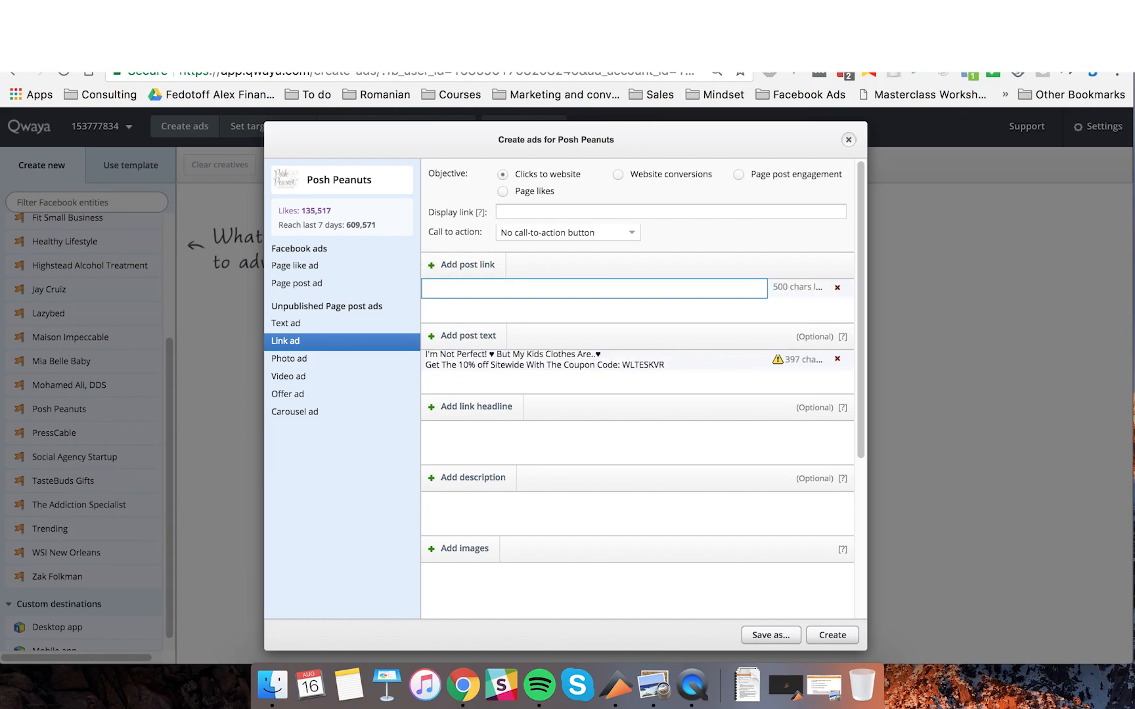
{"action": "key", "text": "ctrl+Tab"}
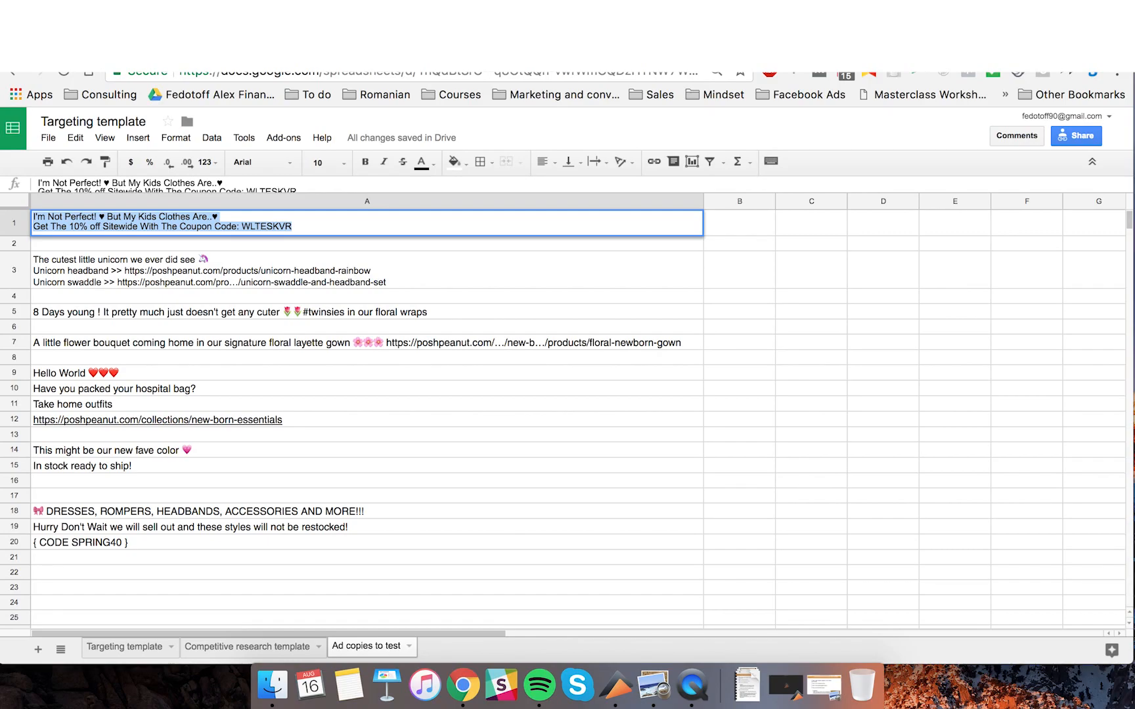
{"action": "key", "text": "super+t"}
{"action": "type", "text": "poshpeanuts-com.myshopify.com/admin"}
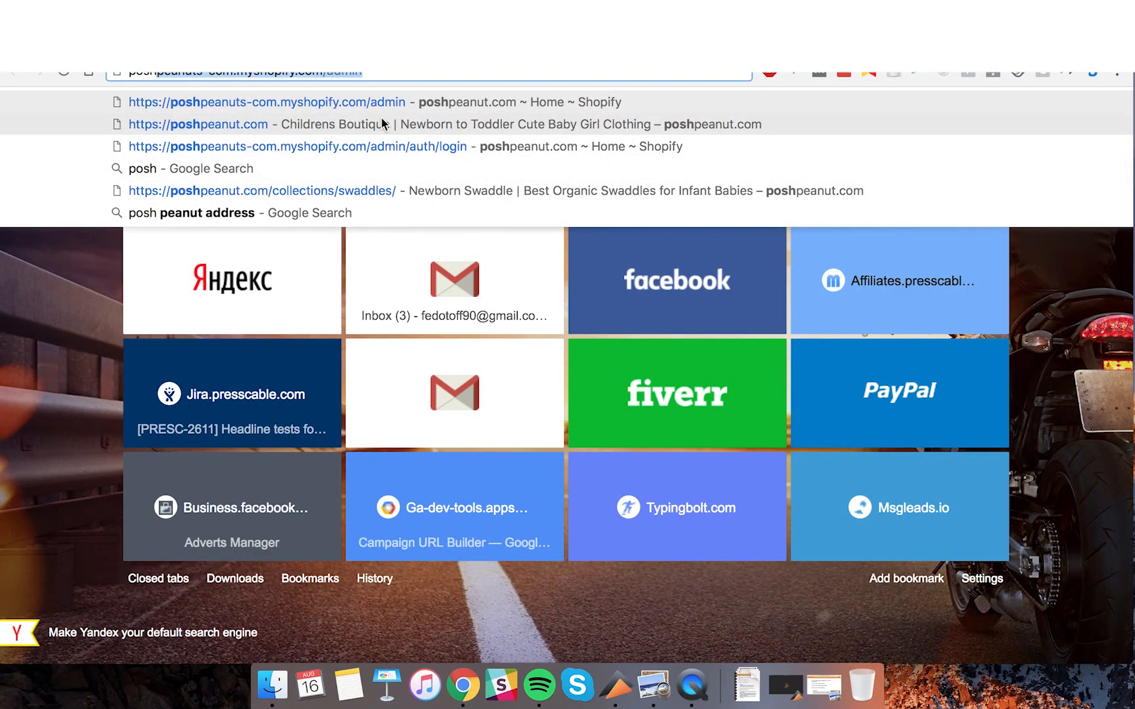
{"action": "left_click", "coordinate": [384, 124]}
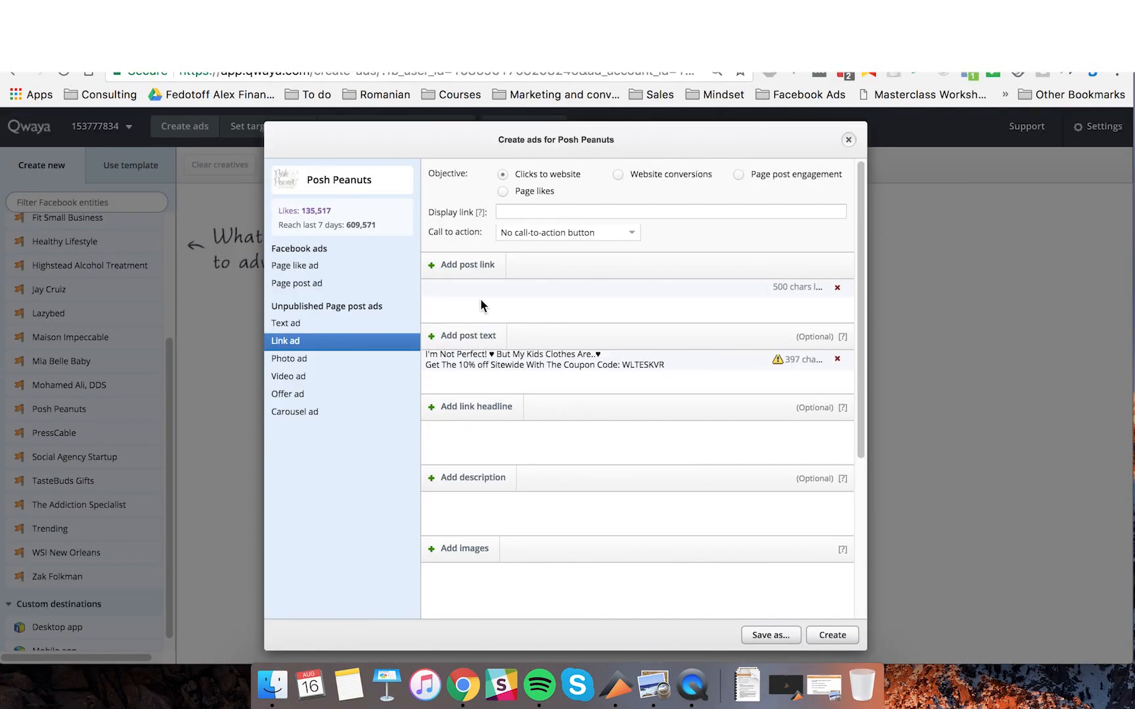
{"action": "left_click", "coordinate": [473, 268]}
{"action": "type", "text": "https://poshpeanut.com/"}
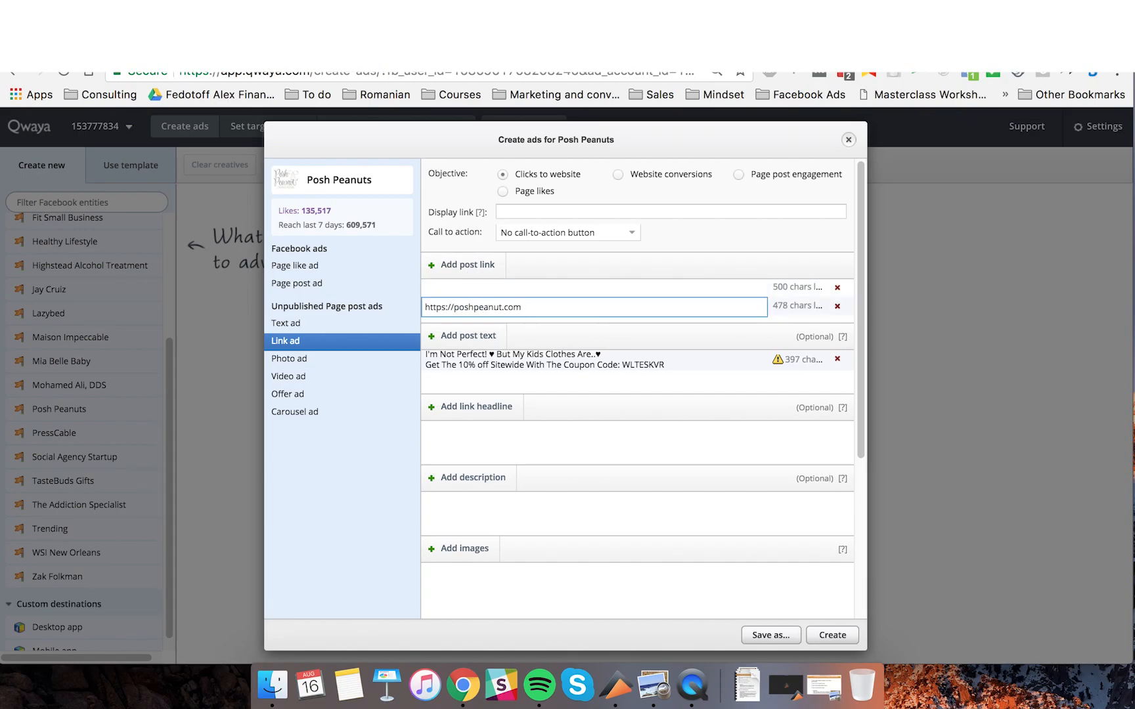
Set the call to action to Shop Now and the objective to Website conversions, removing the empty post link row.
{"action": "left_click", "coordinate": [562, 234]}
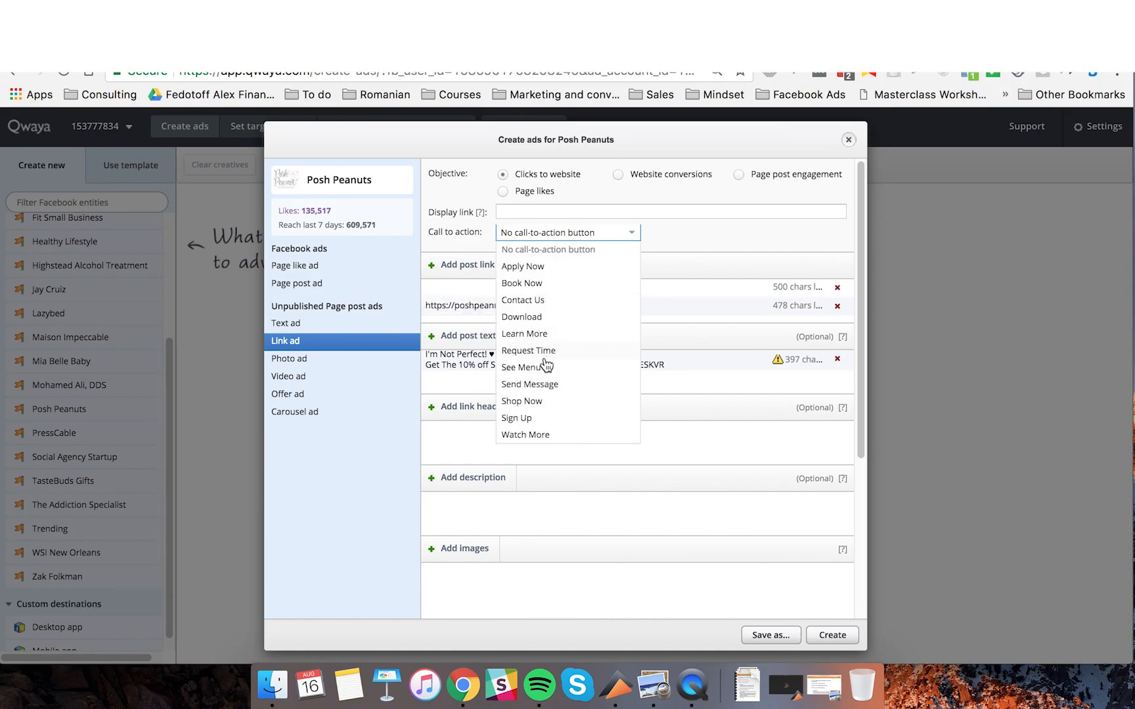
{"action": "left_click", "coordinate": [539, 401]}
{"action": "left_click", "coordinate": [618, 174]}
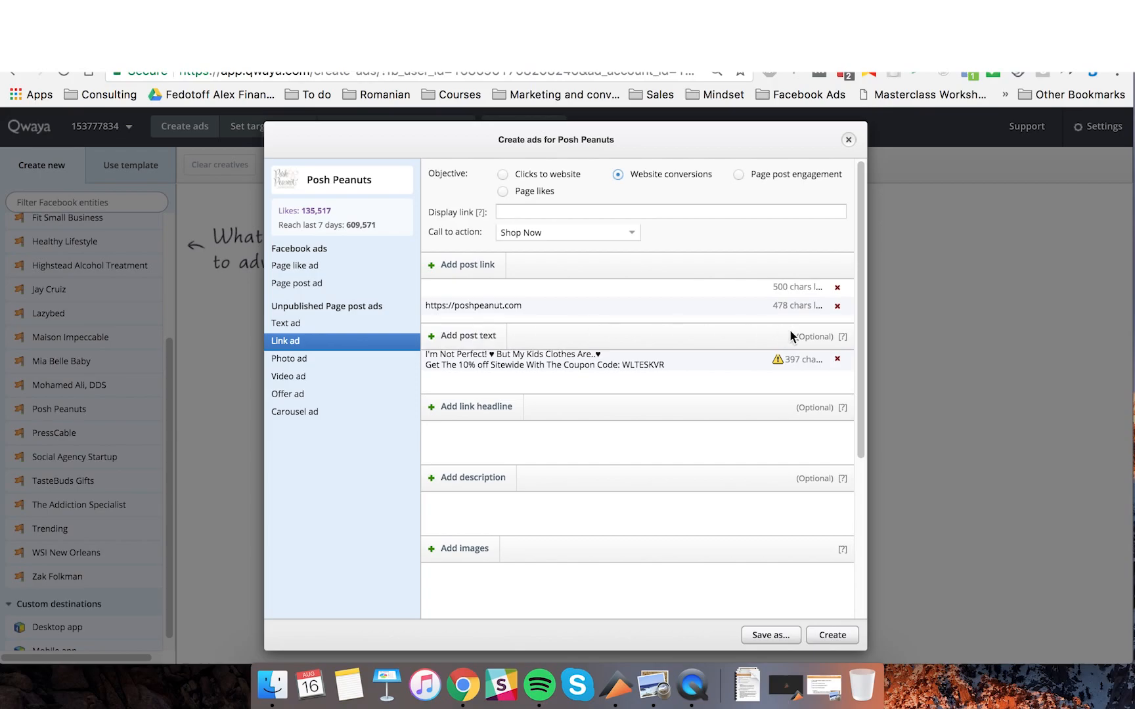
{"action": "left_click", "coordinate": [838, 289]}
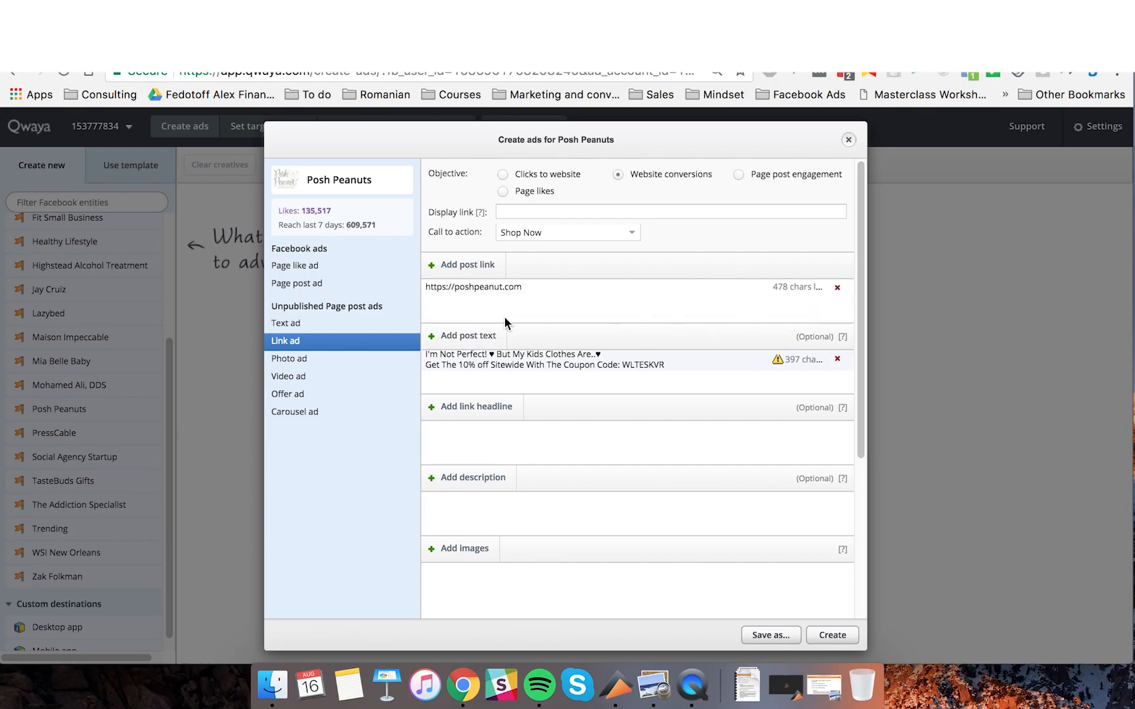
Add the link headline "For Moms That Love...." and discard the Link ad draft without adding an image.
{"action": "left_click", "coordinate": [480, 421]}
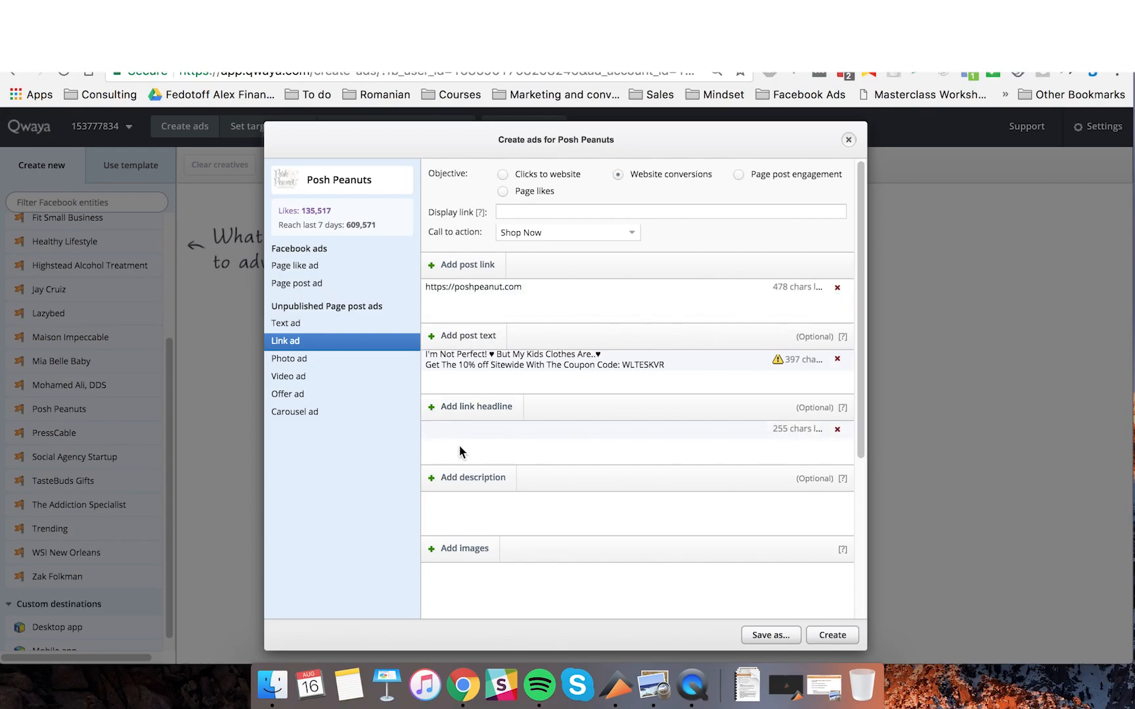
{"action": "type", "text": "For Moms That Love...."}
{"action": "left_click", "coordinate": [478, 554]}
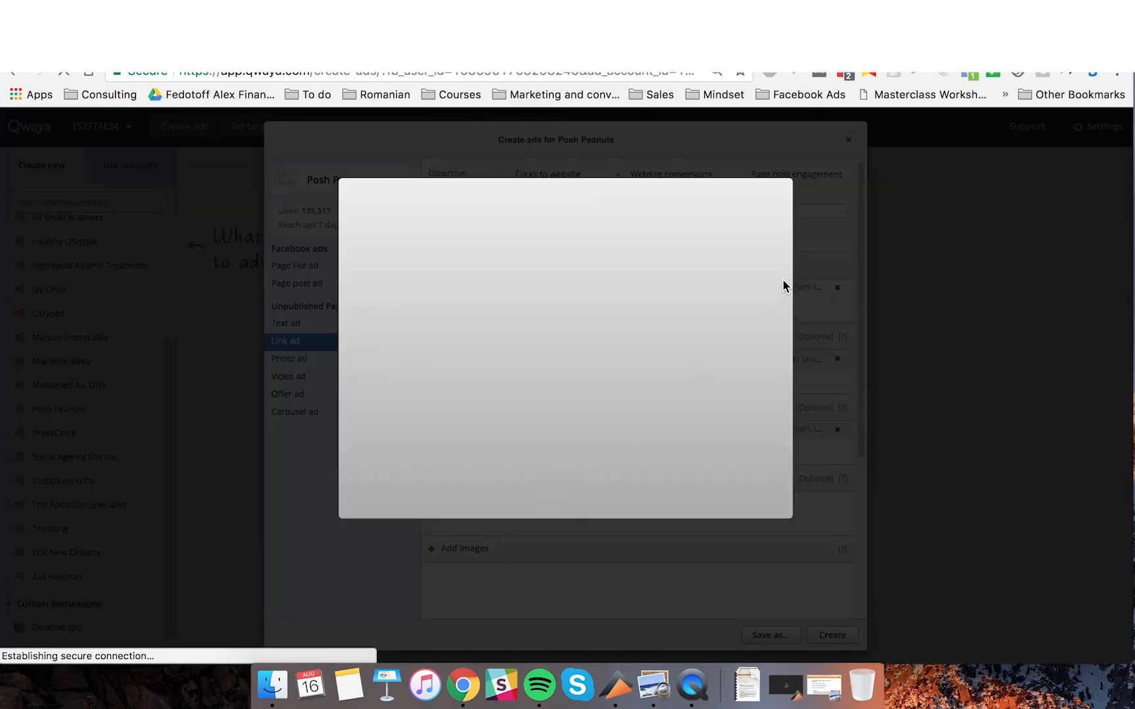
{"action": "left_click", "coordinate": [818, 181]}
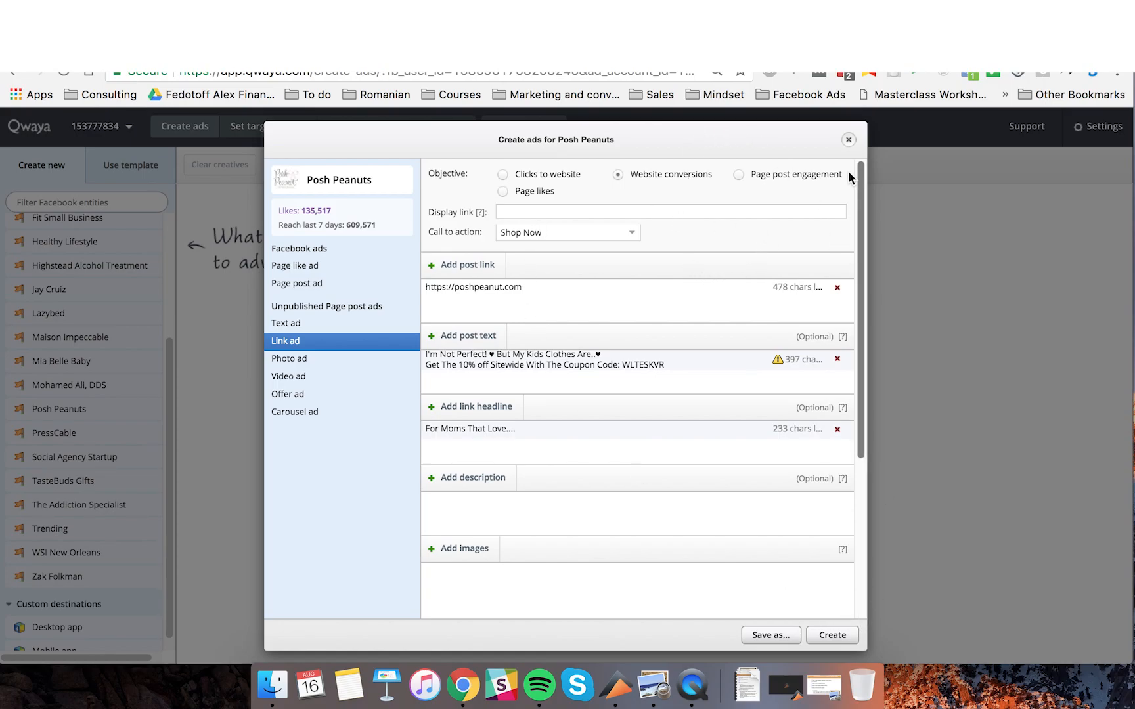
{"action": "left_click", "coordinate": [848, 139]}
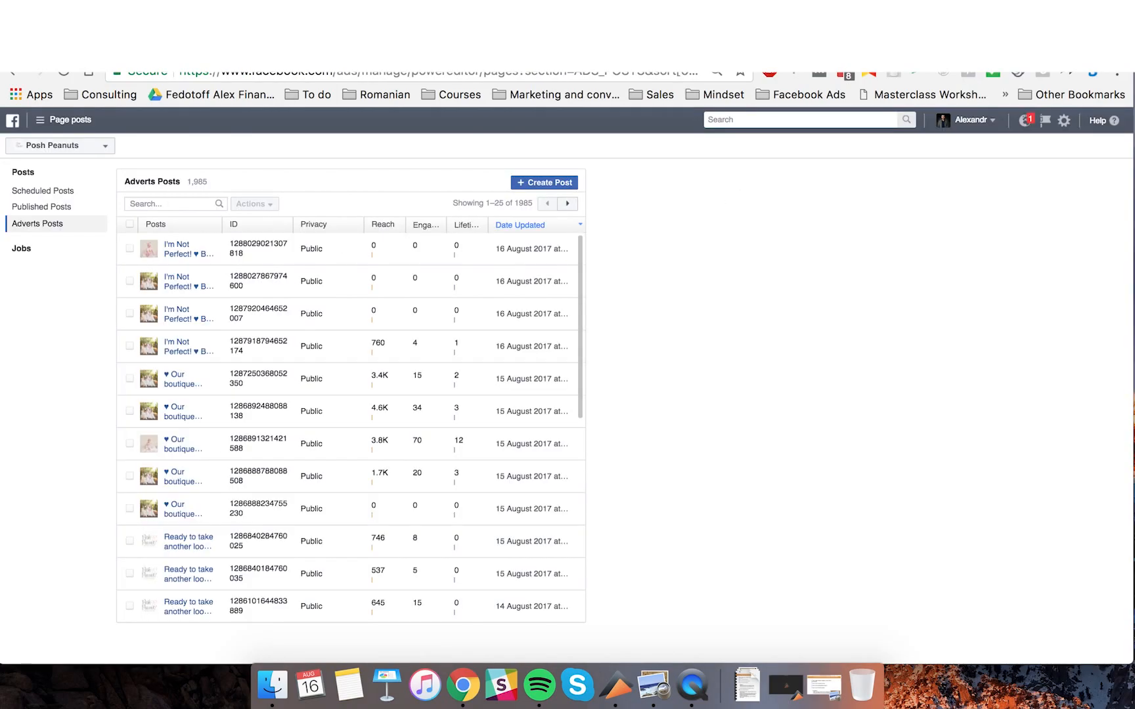
Switch to Facebook's Page posts and copy the post ID of the newest "I'm Not Perfect!" advert post.
{"action": "left_click", "coordinate": [246, 253]}
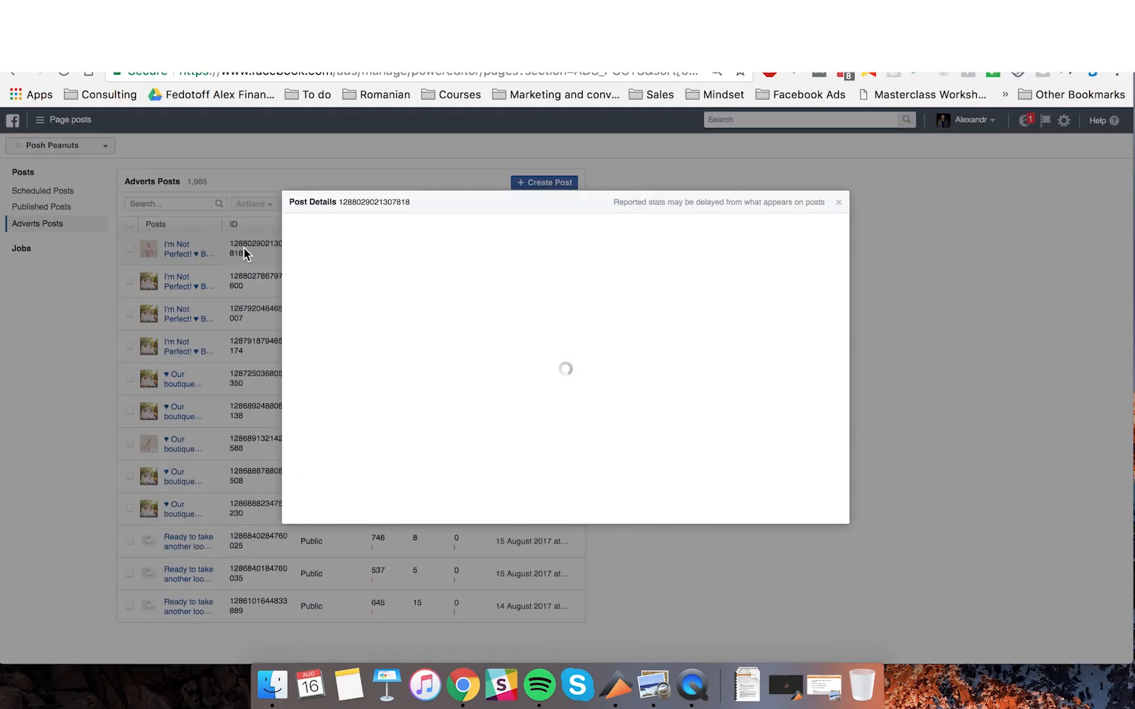
{"action": "left_click_drag", "start_coordinate": [339, 211], "coordinate": [447, 221]}
{"action": "key", "text": "super+c"}
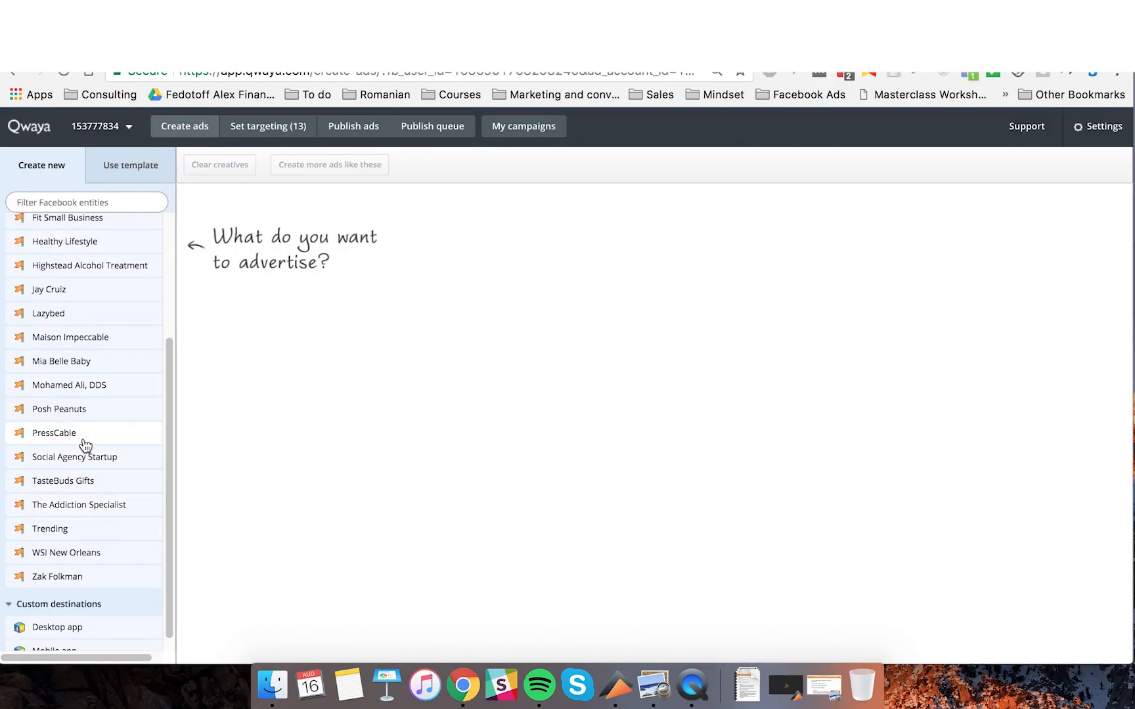
Return to Qwaya and start a Page post ad for Posh Peanuts, proceeding past the unsaved Page like ad changes.
{"action": "left_click", "coordinate": [81, 413]}
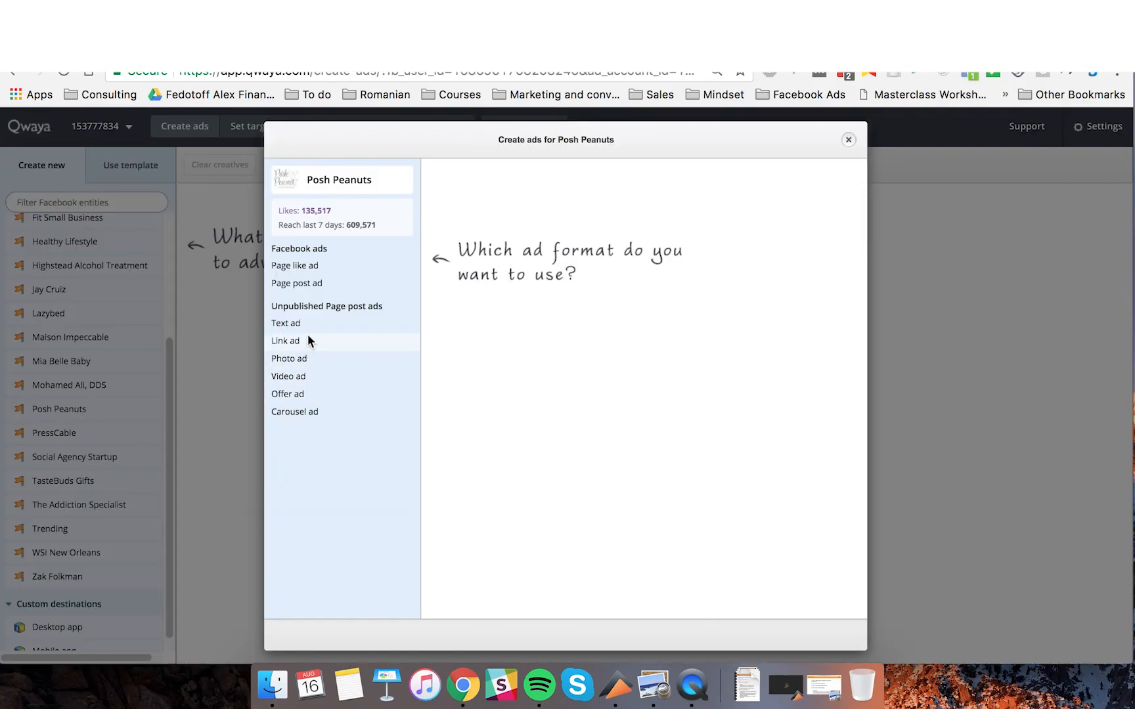
{"action": "left_click", "coordinate": [310, 282]}
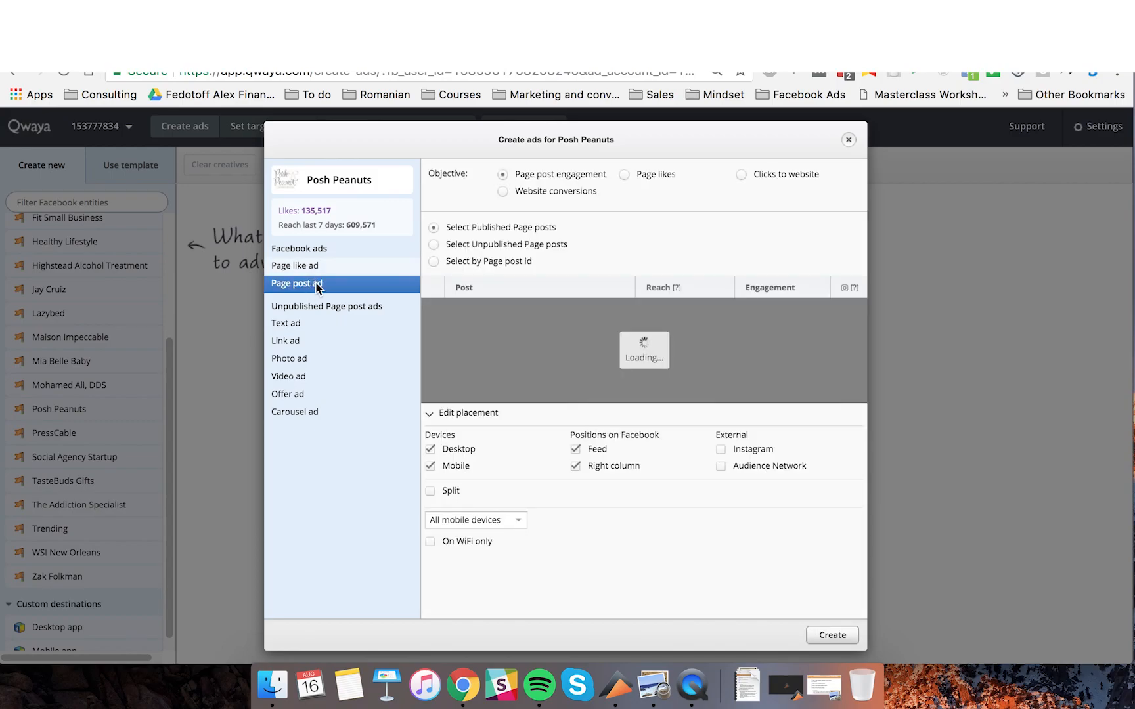
{"action": "left_click", "coordinate": [315, 286]}
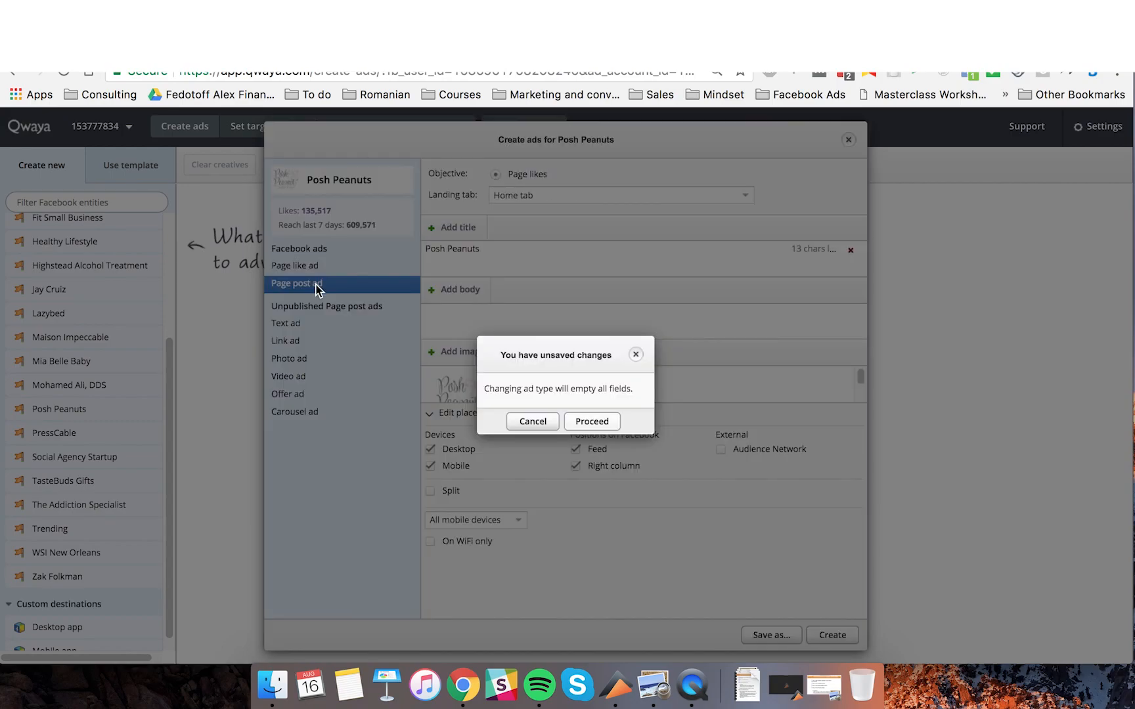
{"action": "left_click", "coordinate": [551, 424]}
{"action": "left_click", "coordinate": [334, 285]}
{"action": "left_click", "coordinate": [593, 421]}
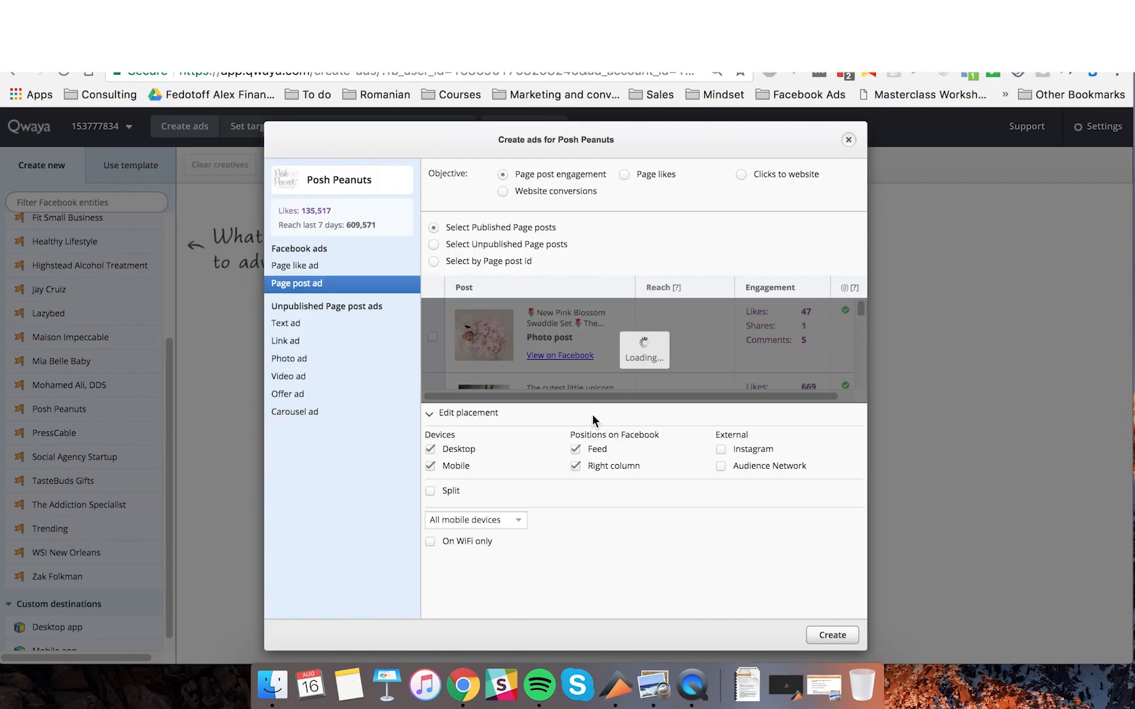
Create the Page post ads from the copied Page post ID with split placements and go to the targeting settings.
{"action": "left_click", "coordinate": [473, 262]}
{"action": "key", "text": "super+v"}
{"action": "left_click", "coordinate": [431, 491]}
{"action": "left_click", "coordinate": [833, 636]}
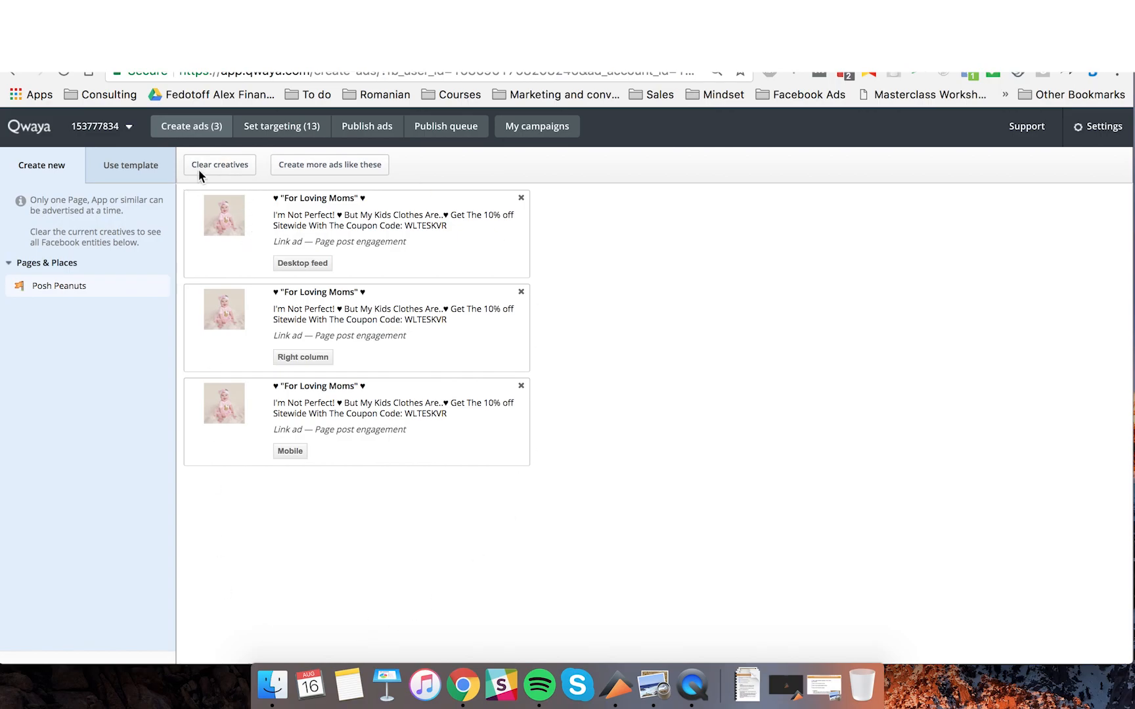
{"action": "left_click", "coordinate": [255, 132]}
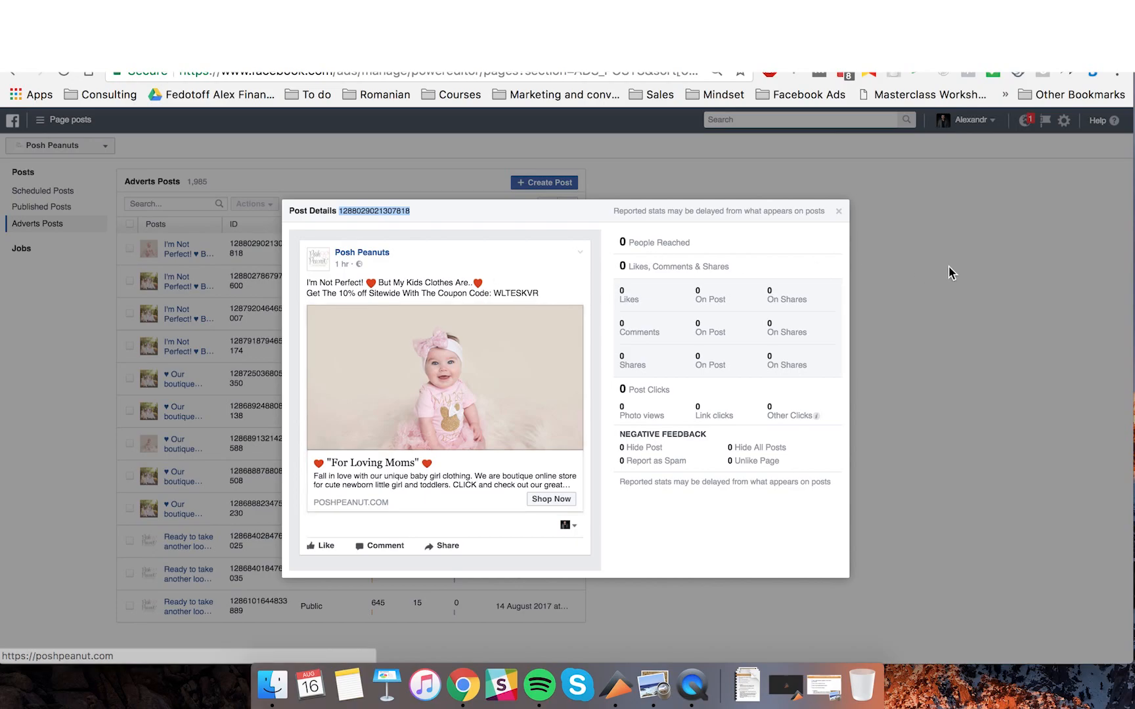
Close the post details in Facebook's Page posts and review the campaign setup checklist up to Step 4 in Preview.
{"action": "left_click", "coordinate": [840, 214]}
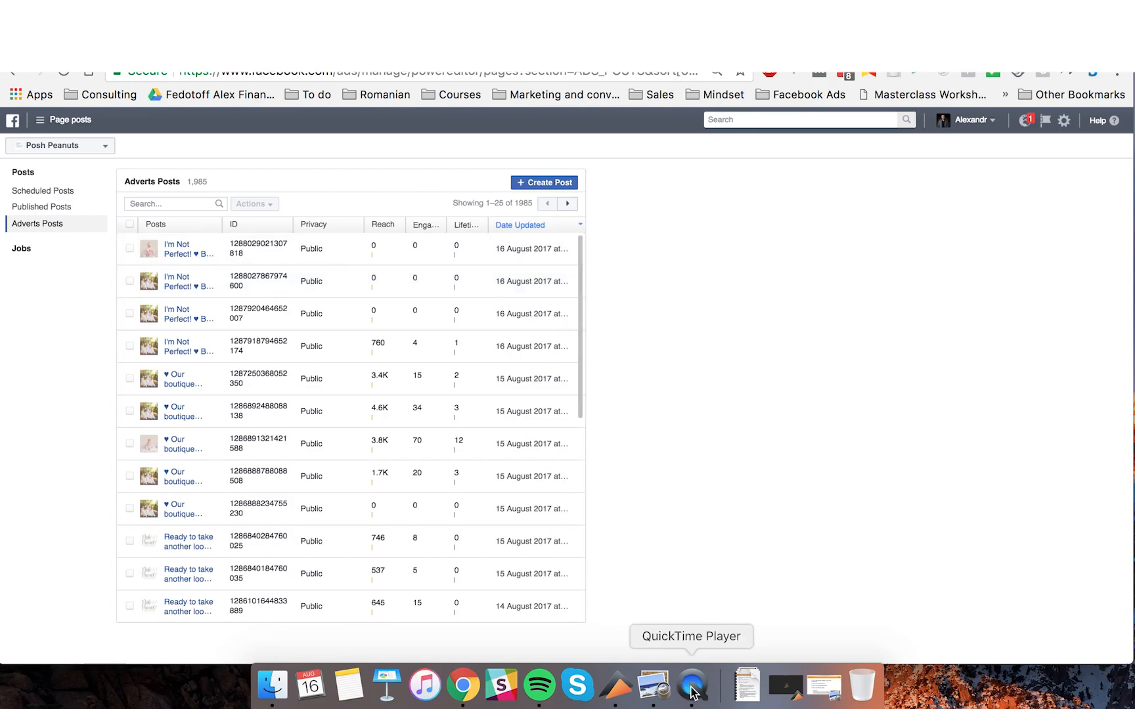
{"action": "left_click", "coordinate": [654, 686]}
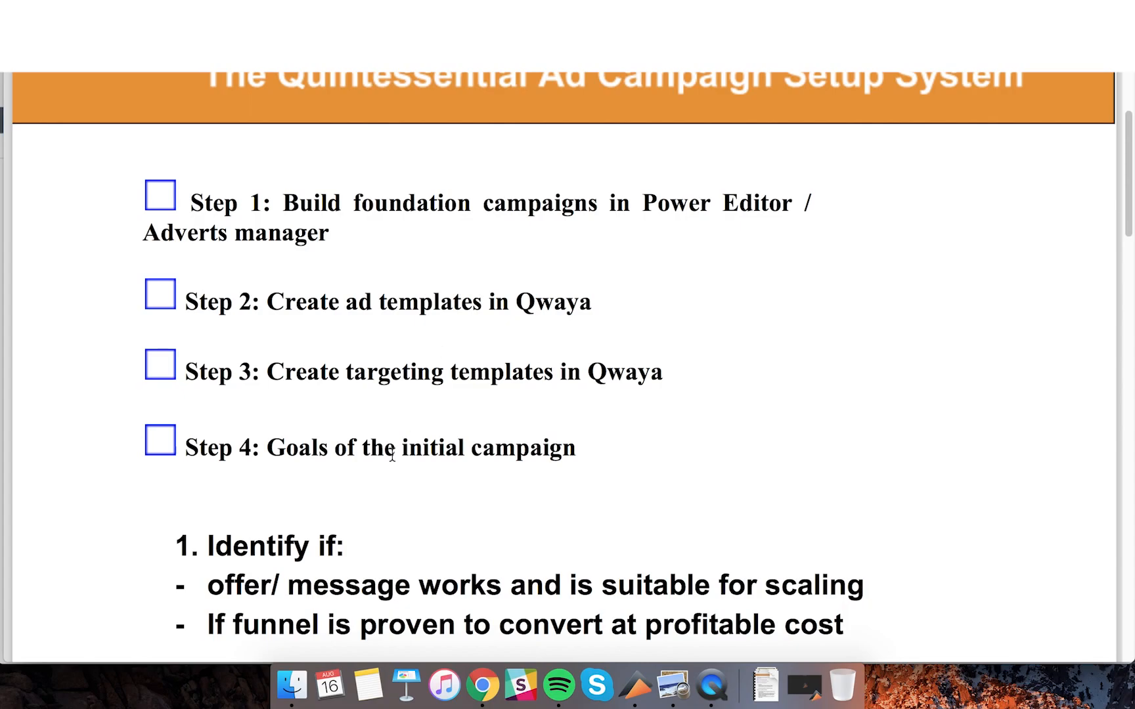
{"action": "scroll", "coordinate": [393, 455], "scroll_direction": "down", "scroll_amount": 2}
{"action": "scroll", "coordinate": [378, 391], "scroll_direction": "down", "scroll_amount": 5}
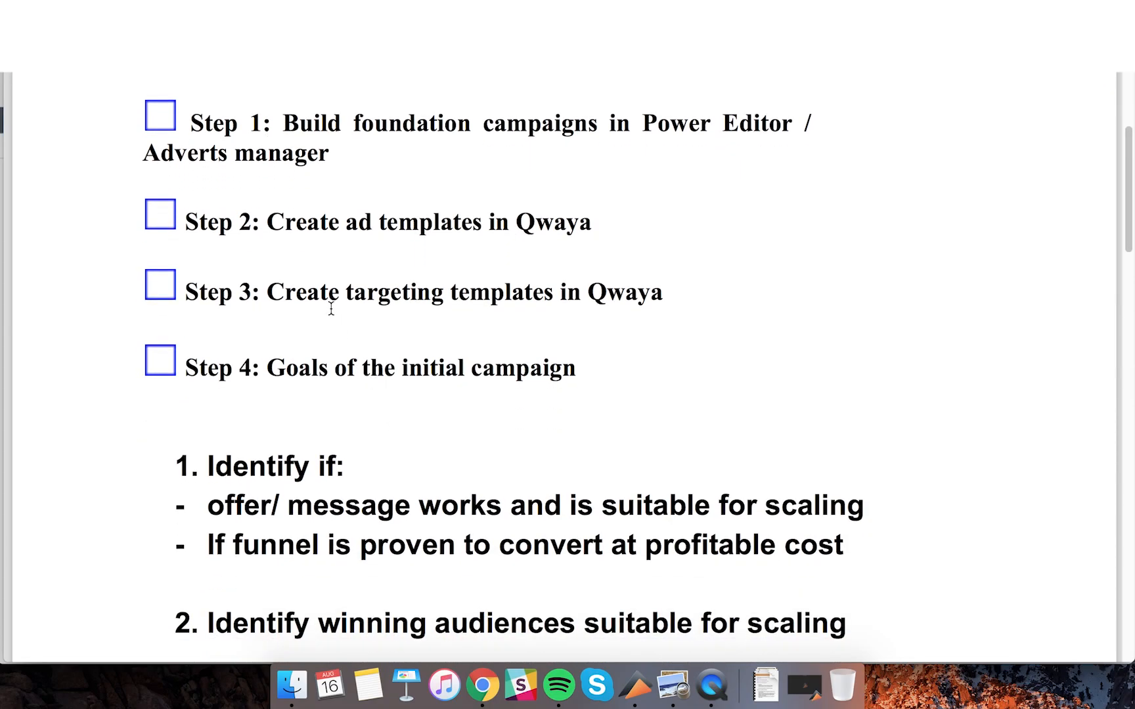
Switch to Power Editor in Chrome, refresh the campaign list, and open the AF Conversions Interests campaign's advert sets.
{"action": "left_click", "coordinate": [482, 687]}
{"action": "left_click", "coordinate": [647, 51]}
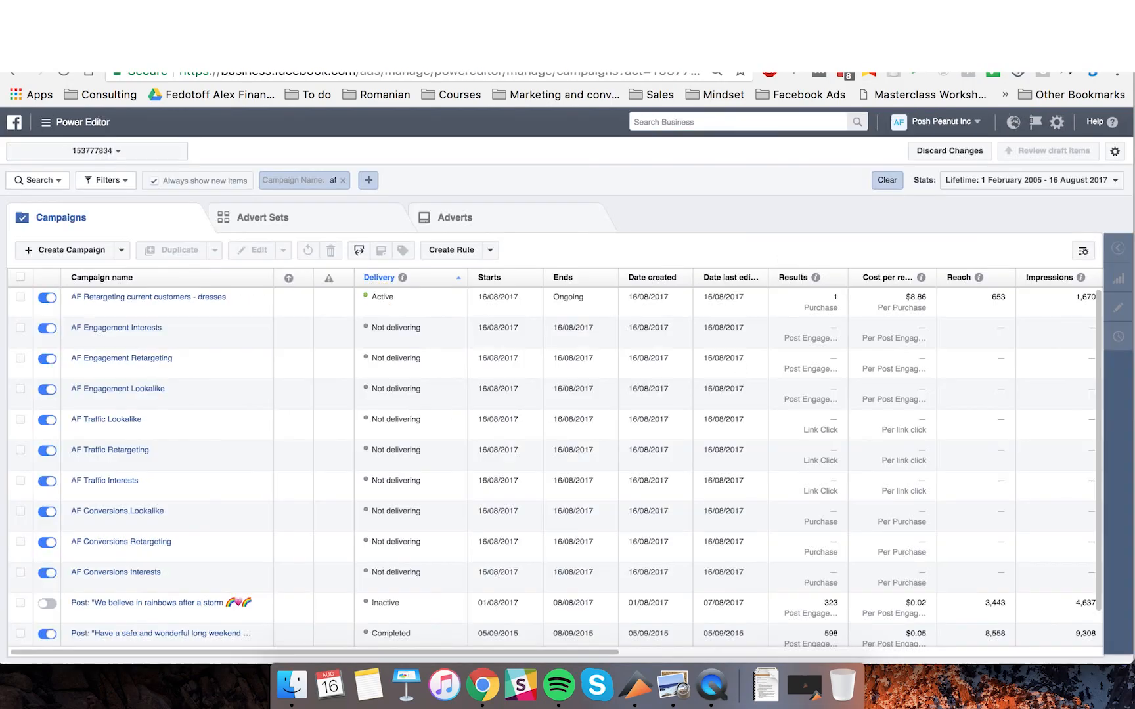
{"action": "right_click", "coordinate": [649, 201]}
{"action": "left_click", "coordinate": [677, 246]}
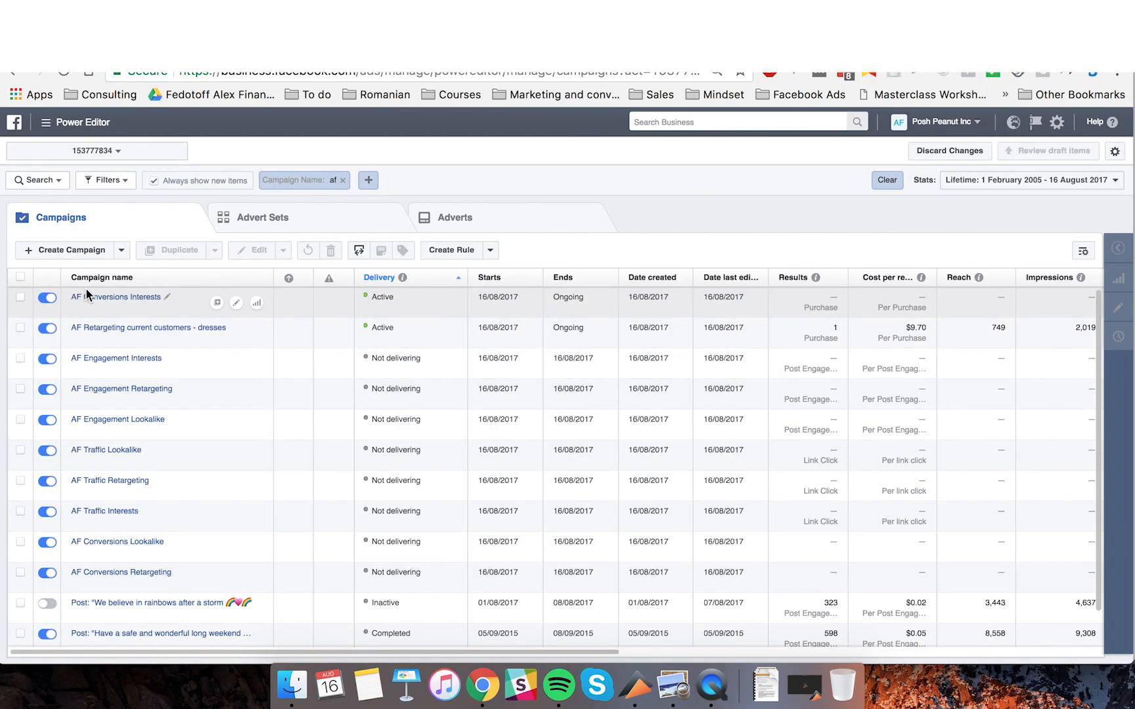
{"action": "left_click", "coordinate": [102, 299]}
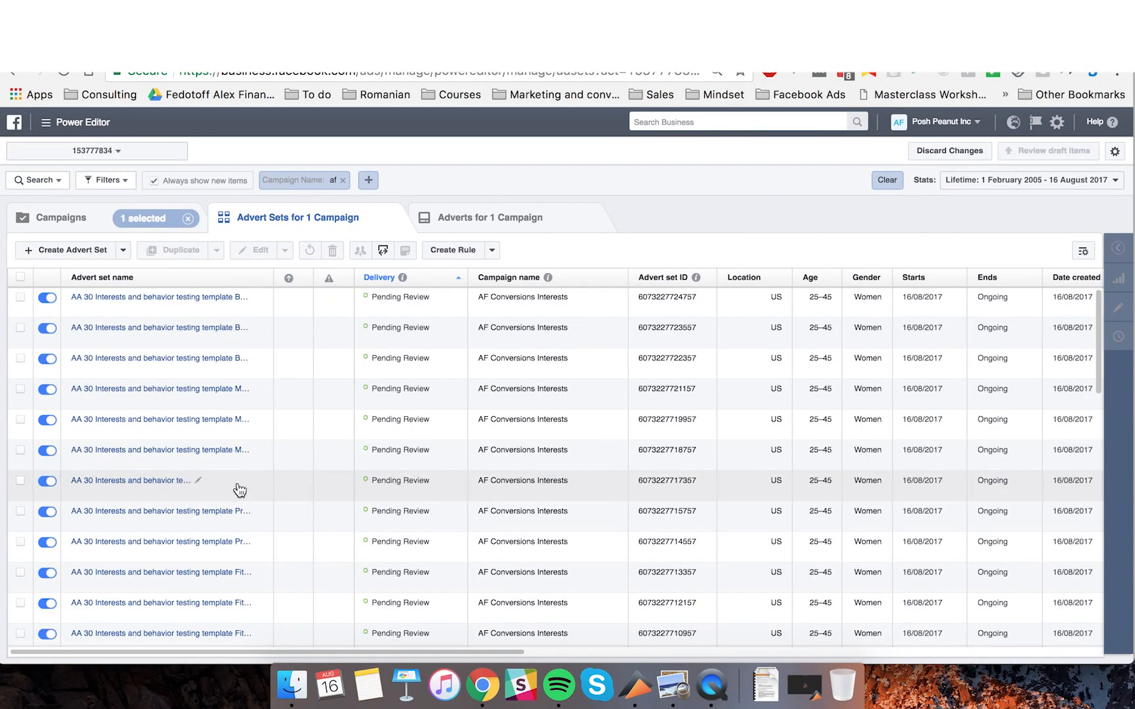
Examine the delivery statuses of the AF Conversions Interests advert sets from the first to the last row.
{"action": "scroll", "coordinate": [236, 489], "scroll_direction": "down", "scroll_amount": 5}
{"action": "scroll", "coordinate": [240, 489], "scroll_direction": "down", "scroll_amount": 5}
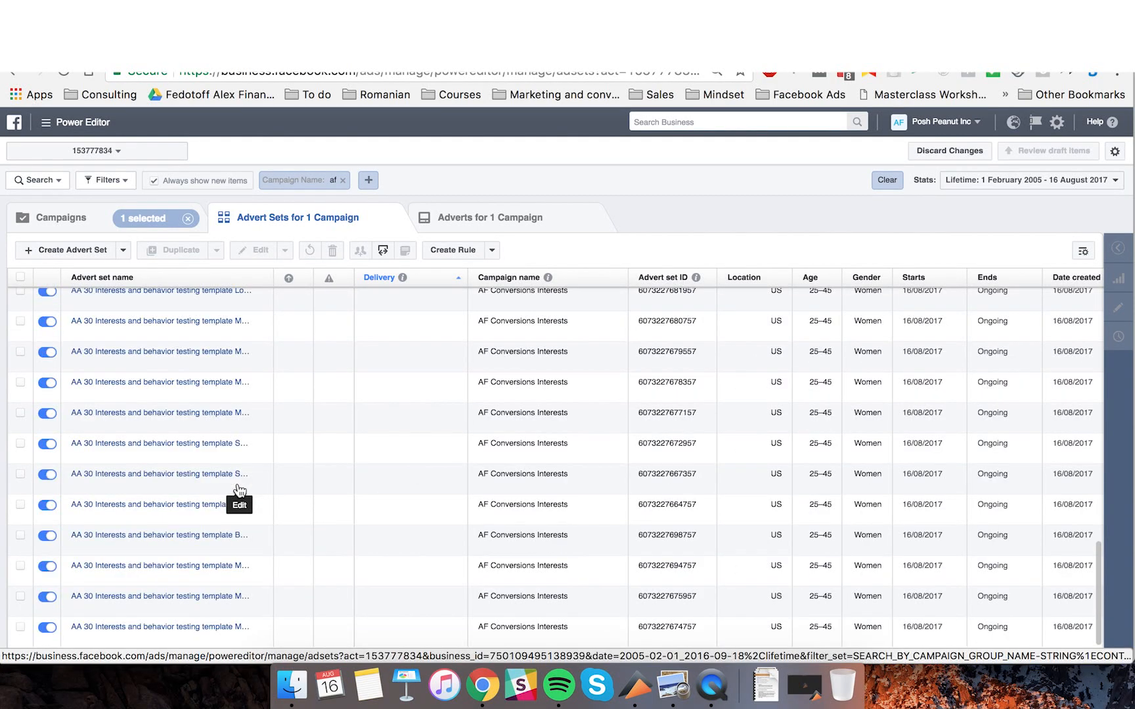
{"action": "scroll", "coordinate": [240, 491], "scroll_direction": "up", "scroll_amount": 3}
{"action": "scroll", "coordinate": [239, 491], "scroll_direction": "down", "scroll_amount": 3}
{"action": "scroll", "coordinate": [240, 491], "scroll_direction": "up", "scroll_amount": 3}
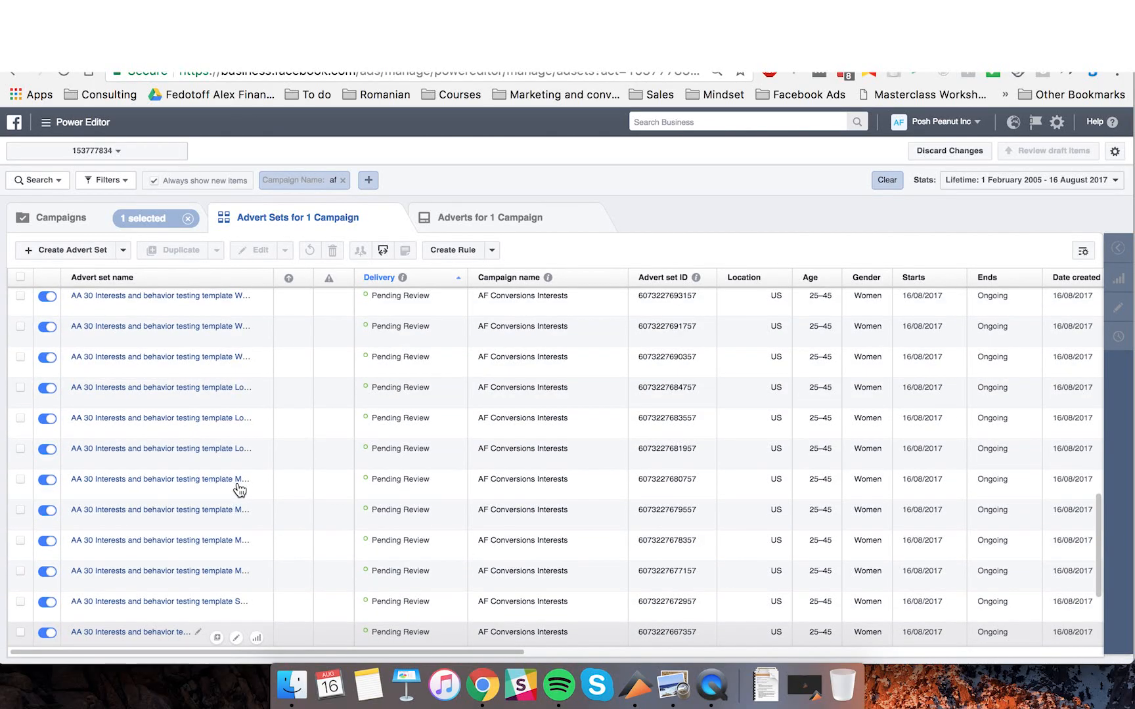
{"action": "scroll", "coordinate": [240, 491], "scroll_direction": "down", "scroll_amount": 3}
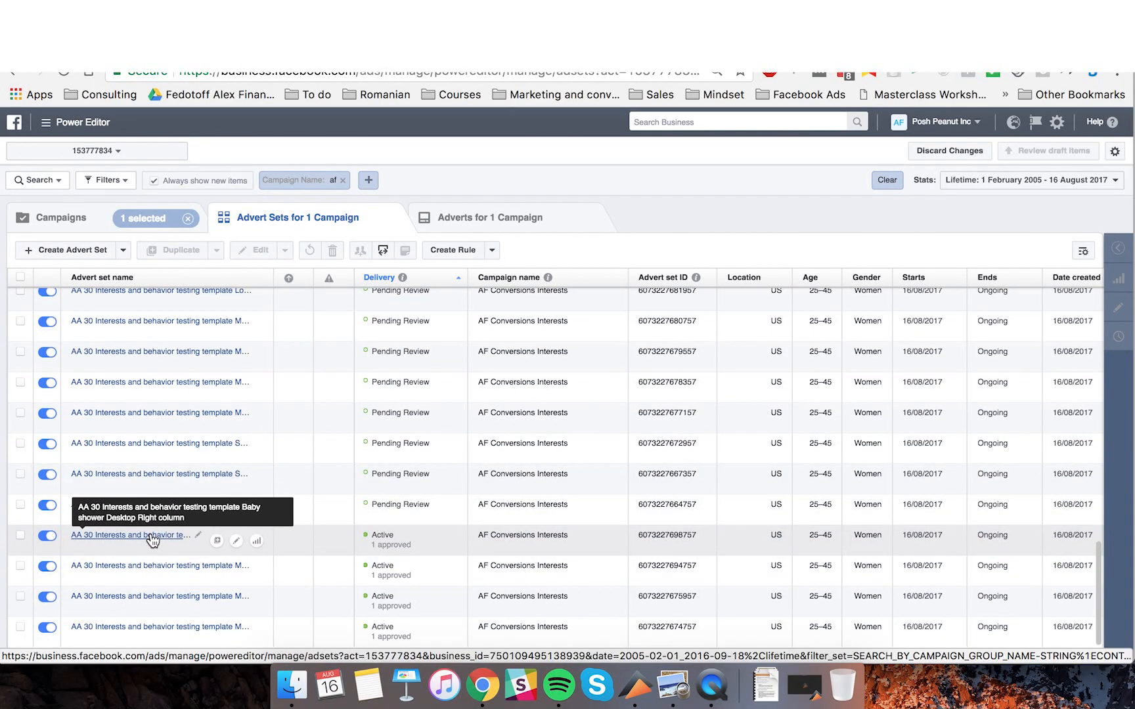
{"action": "scroll", "coordinate": [228, 595], "scroll_direction": "up", "scroll_amount": 5}
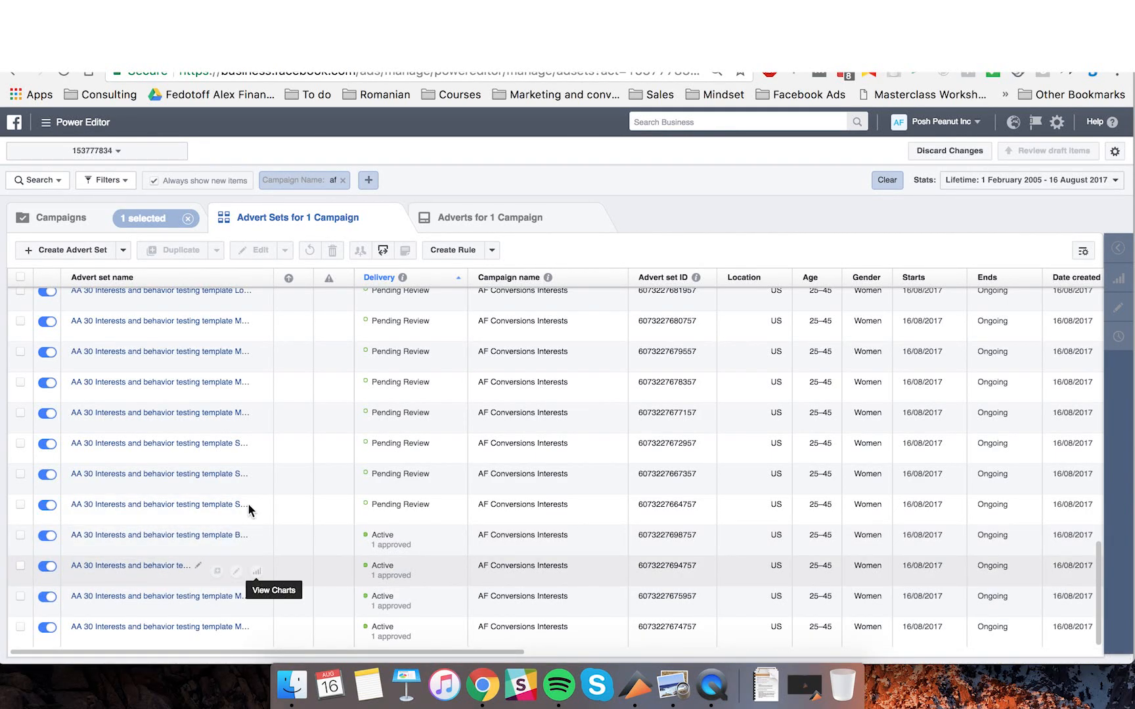
{"action": "scroll", "coordinate": [243, 493], "scroll_direction": "up", "scroll_amount": 5}
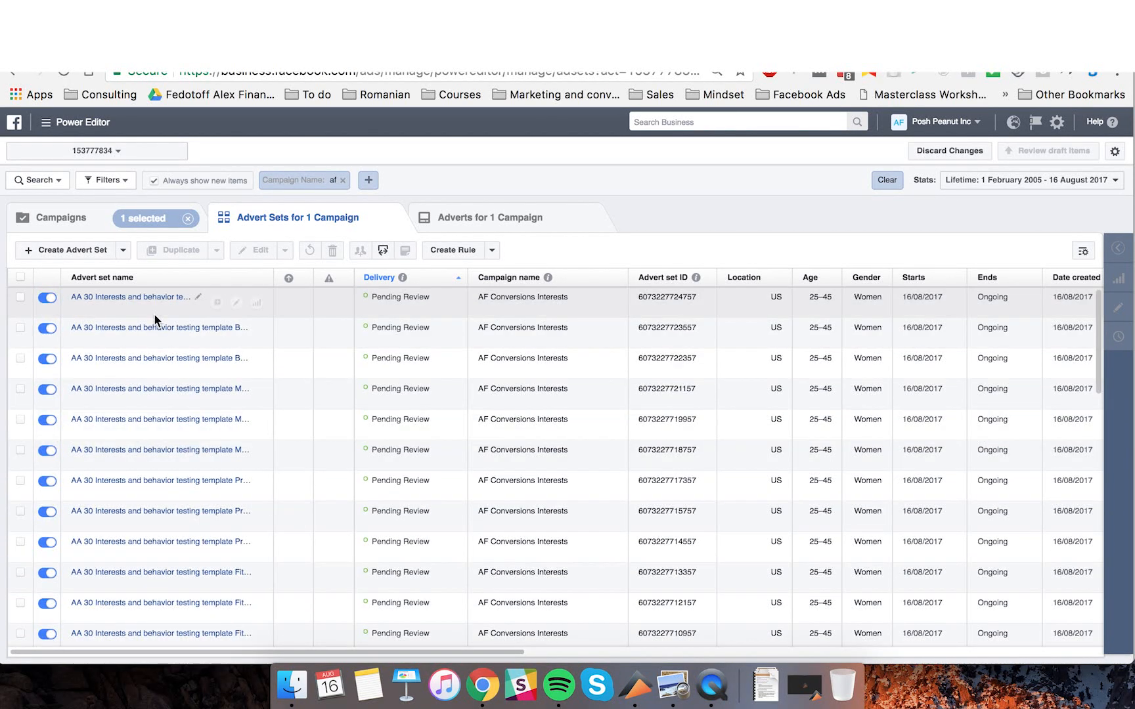
Widen the Advert set name column to read the interest and placement in each advert set's full name.
{"action": "left_click_drag", "start_coordinate": [274, 279], "coordinate": [394, 279]}
{"action": "scroll", "coordinate": [328, 473], "scroll_direction": "down", "scroll_amount": 15}
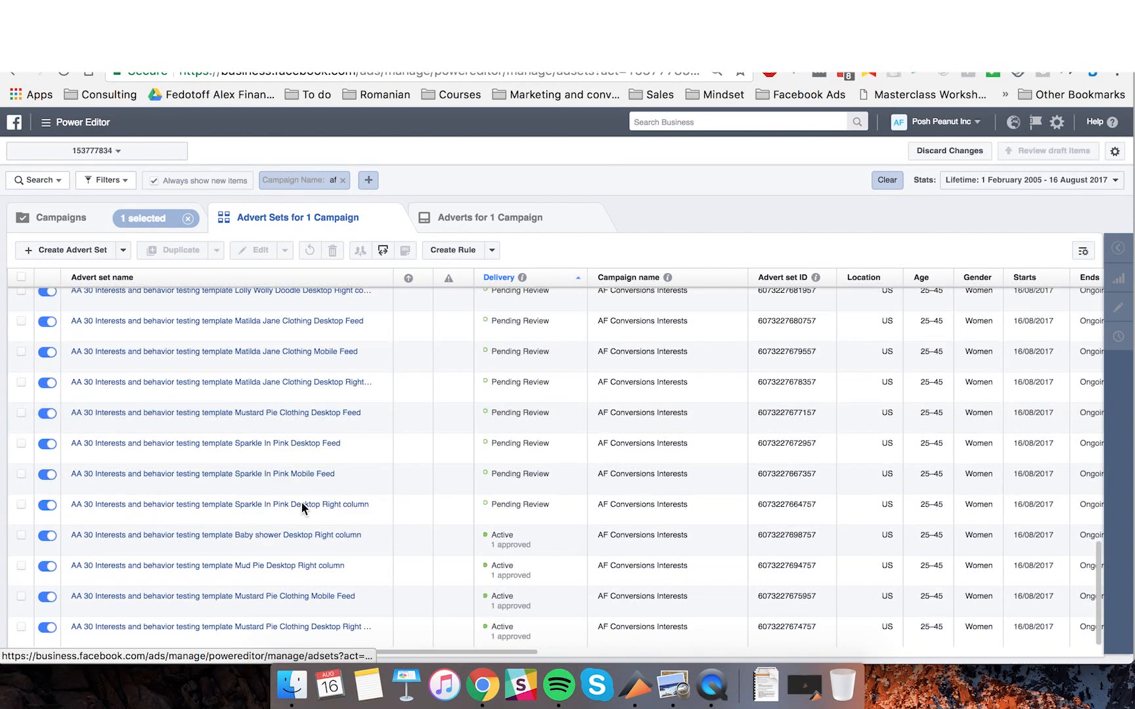
{"action": "scroll", "coordinate": [301, 502], "scroll_direction": "up", "scroll_amount": 15}
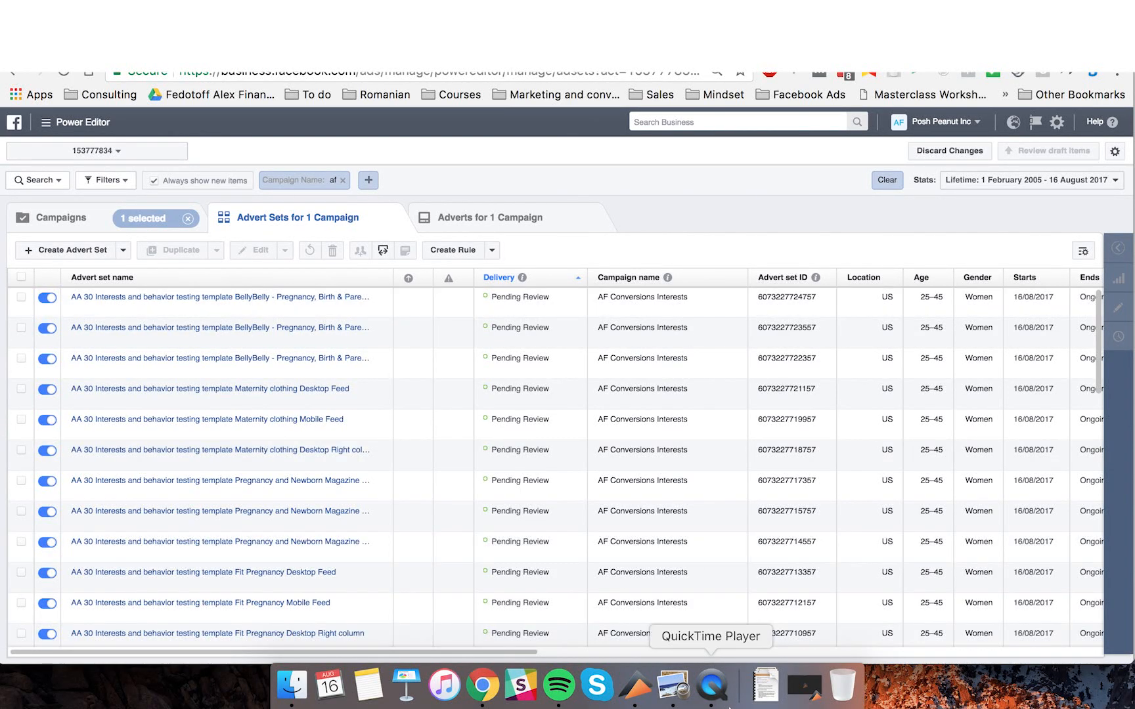
Examine the setup checklist in Preview from the Step 4 campaign goals and conversion-level guidance through Step 5: Launch campaign.
{"action": "left_click", "coordinate": [673, 685]}
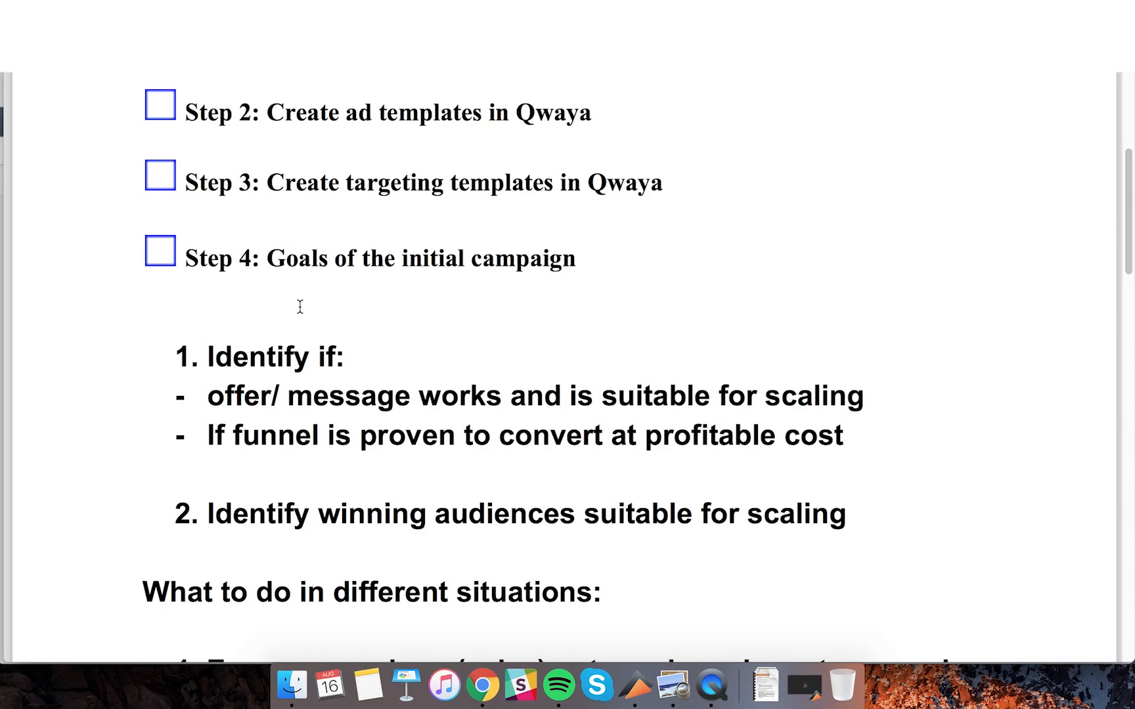
{"action": "scroll", "coordinate": [283, 292], "scroll_direction": "down", "scroll_amount": 2}
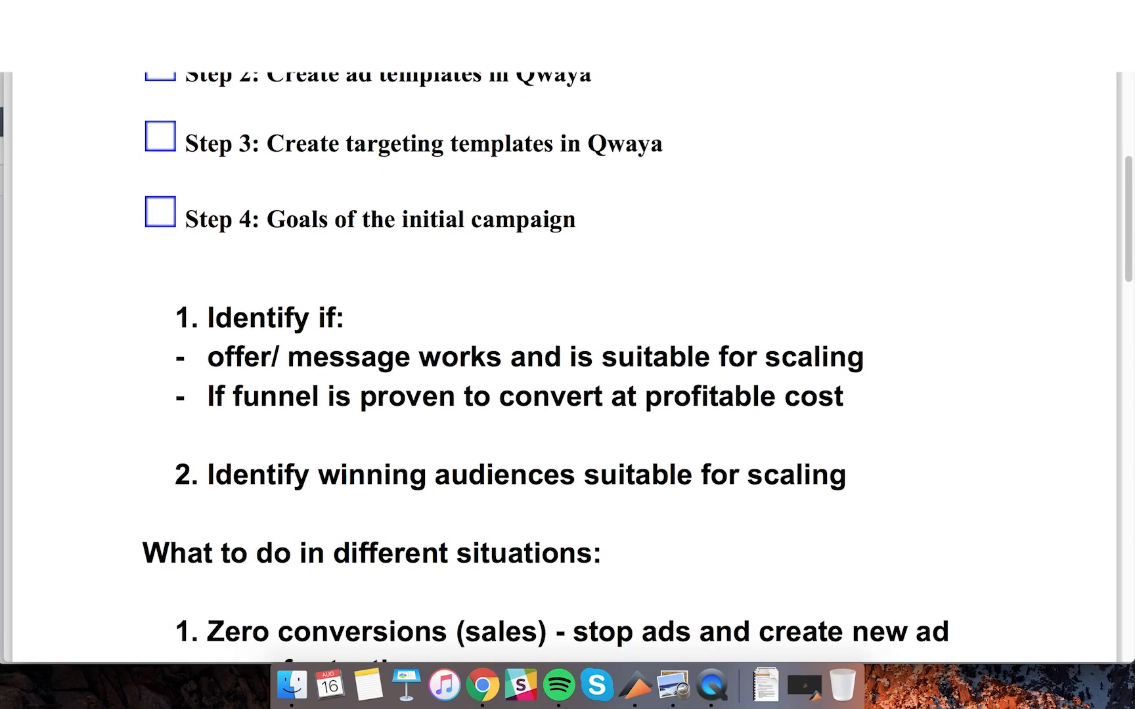
{"action": "key", "text": "super+m"}
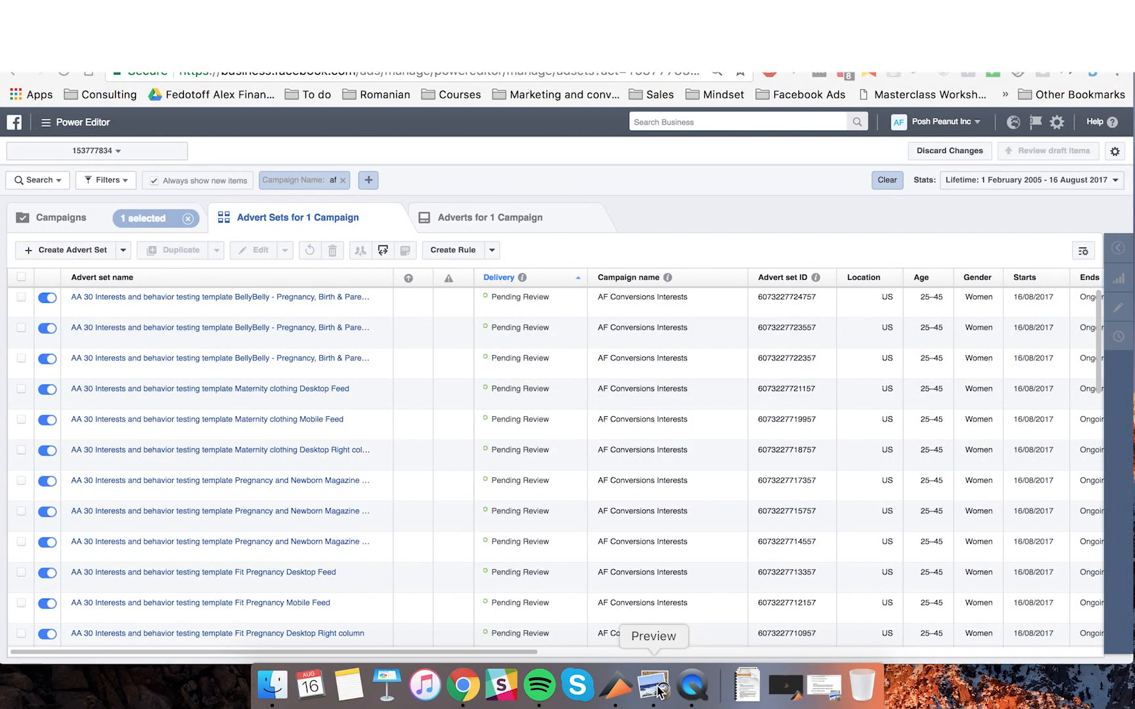
{"action": "left_click", "coordinate": [645, 688]}
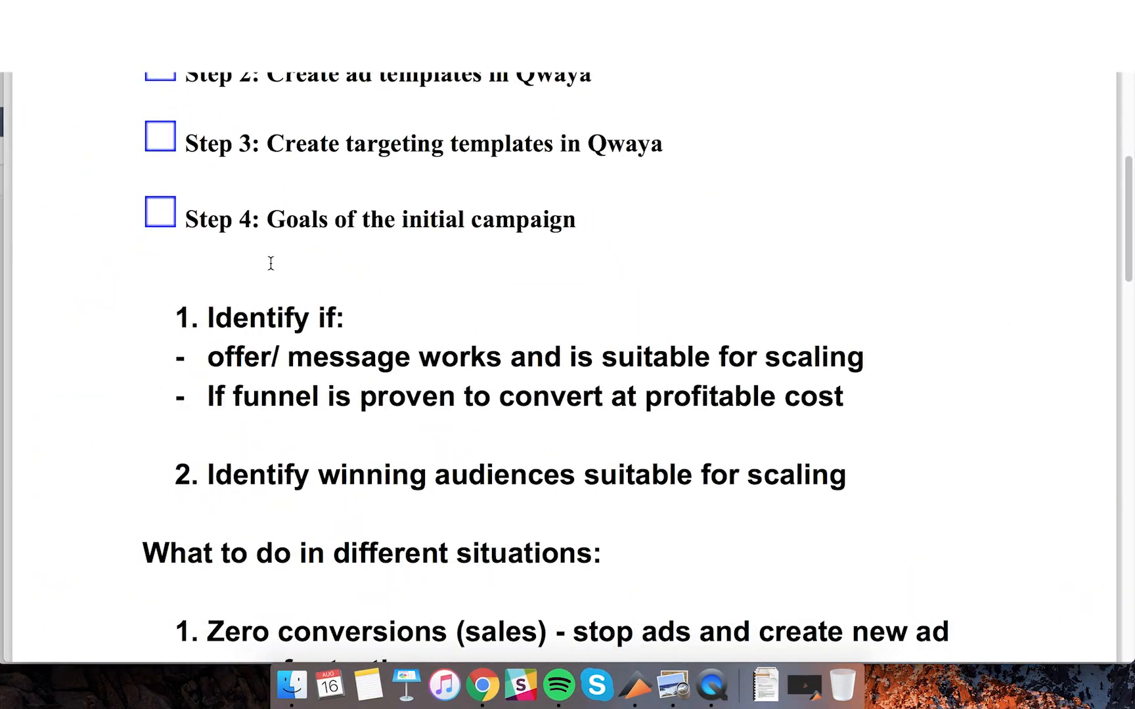
{"action": "scroll", "coordinate": [299, 360], "scroll_direction": "down", "scroll_amount": 5}
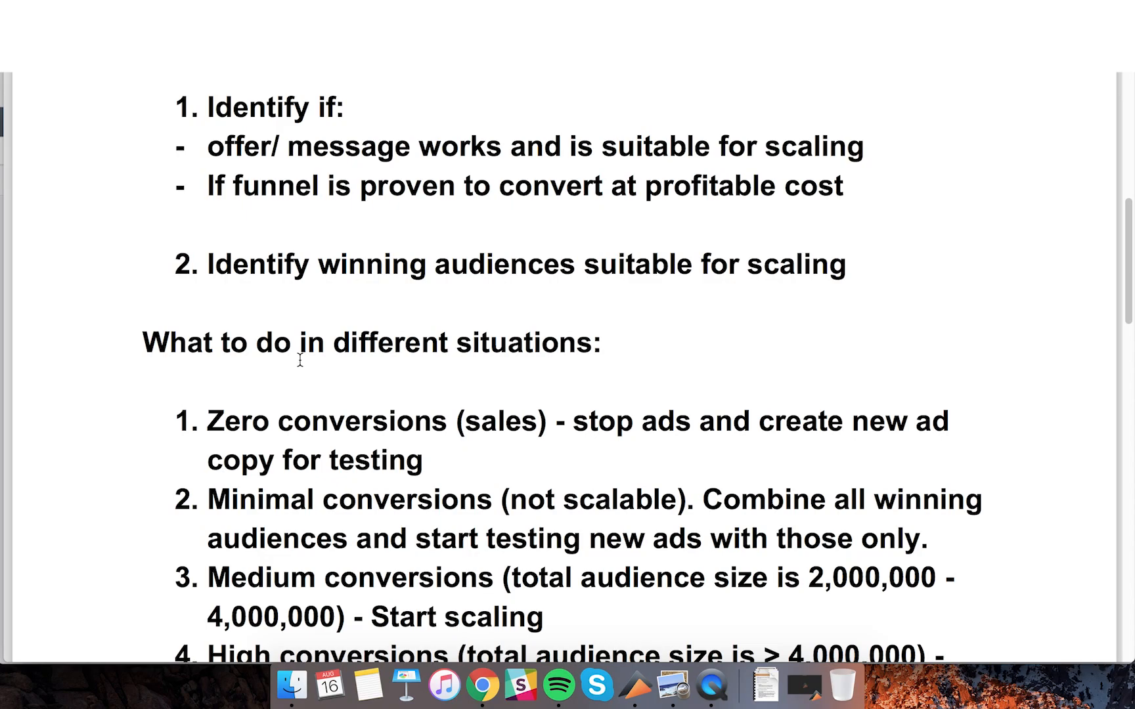
{"action": "scroll", "coordinate": [299, 360], "scroll_direction": "down", "scroll_amount": 5}
{"action": "scroll", "coordinate": [299, 360], "scroll_direction": "up", "scroll_amount": 4}
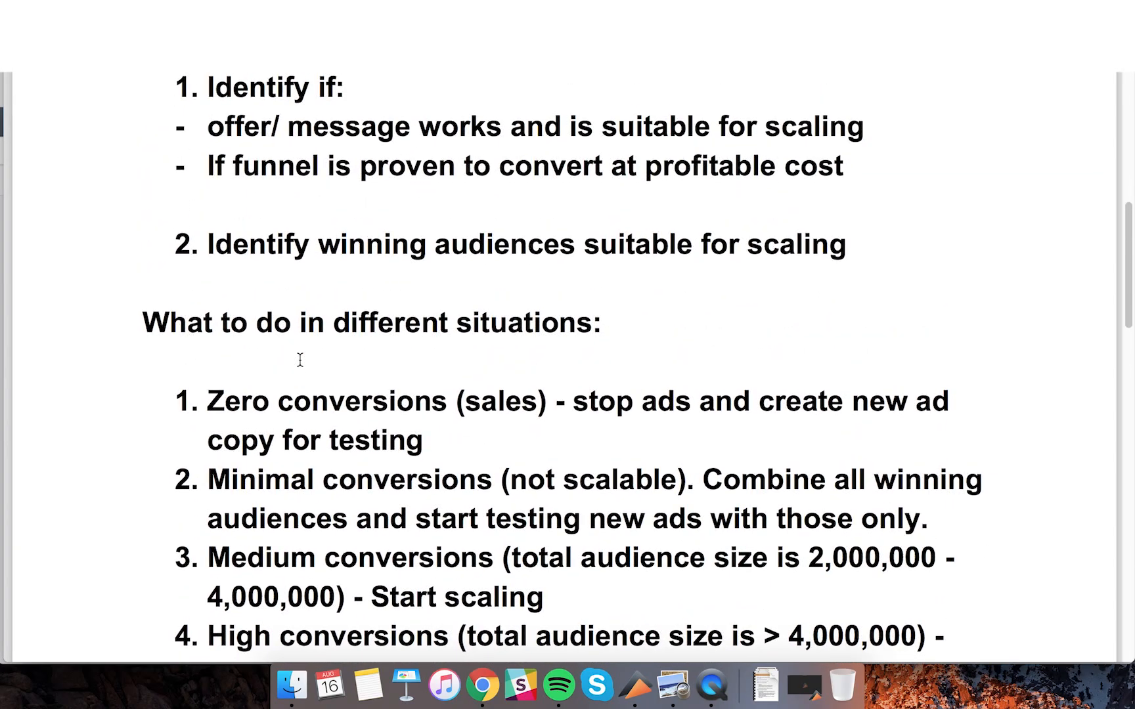
{"action": "scroll", "coordinate": [300, 360], "scroll_direction": "down", "scroll_amount": 5}
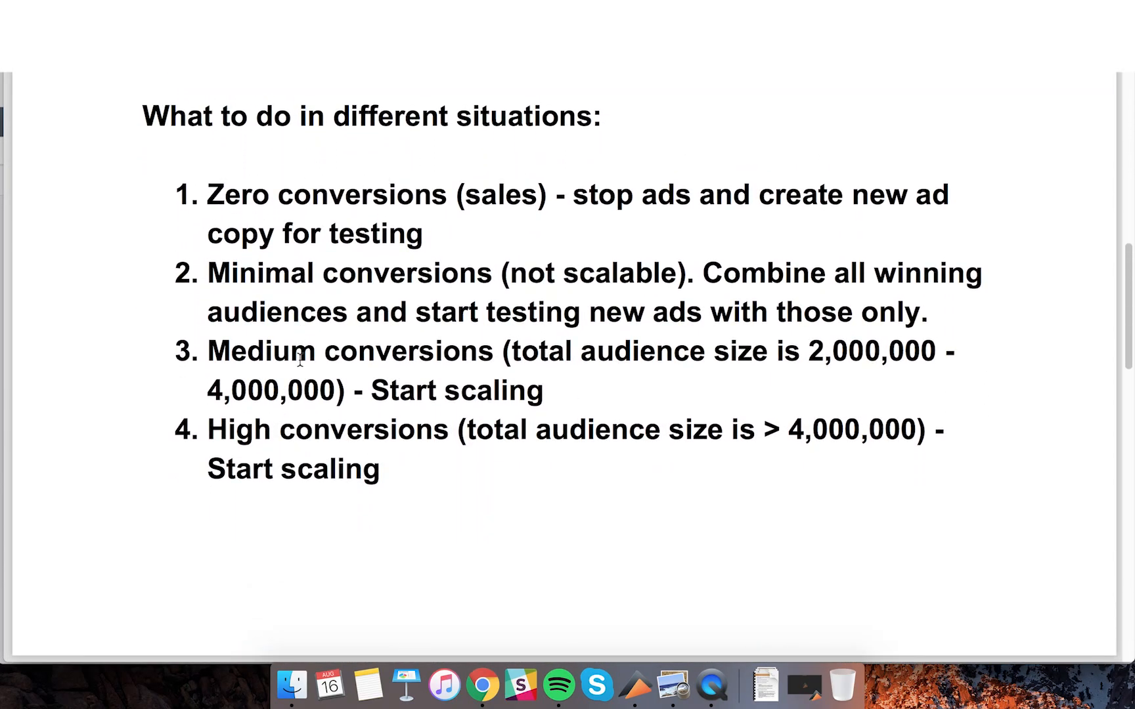
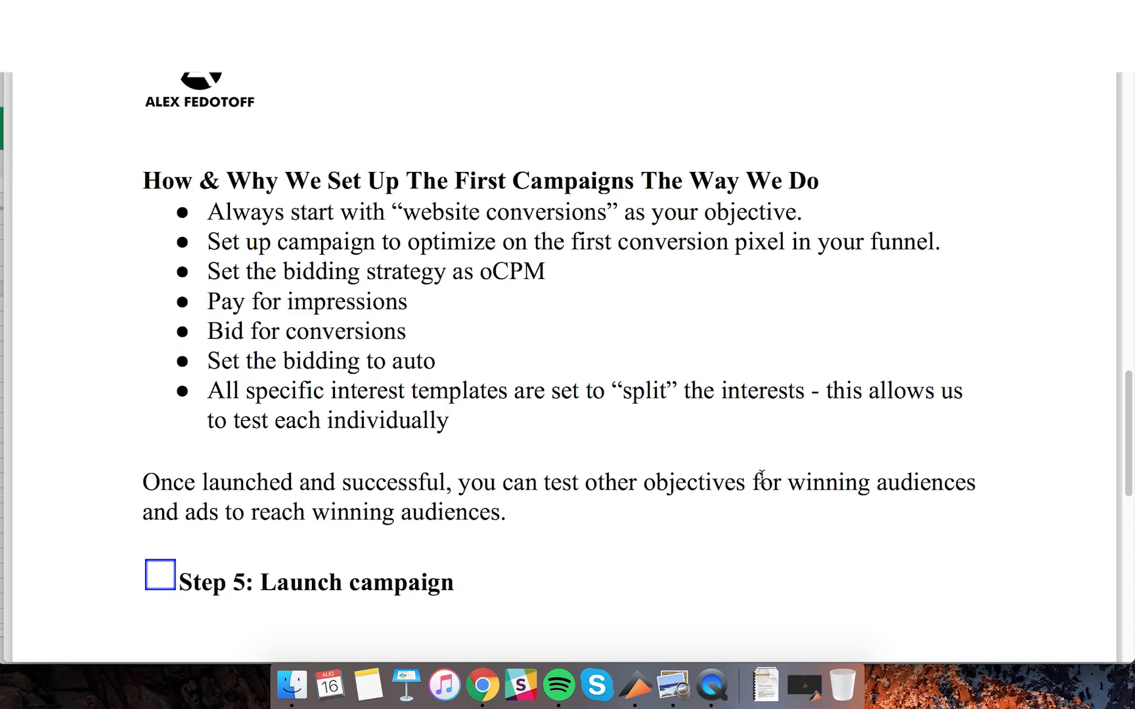
{"action": "scroll", "coordinate": [761, 477], "scroll_direction": "down", "scroll_amount": 5}
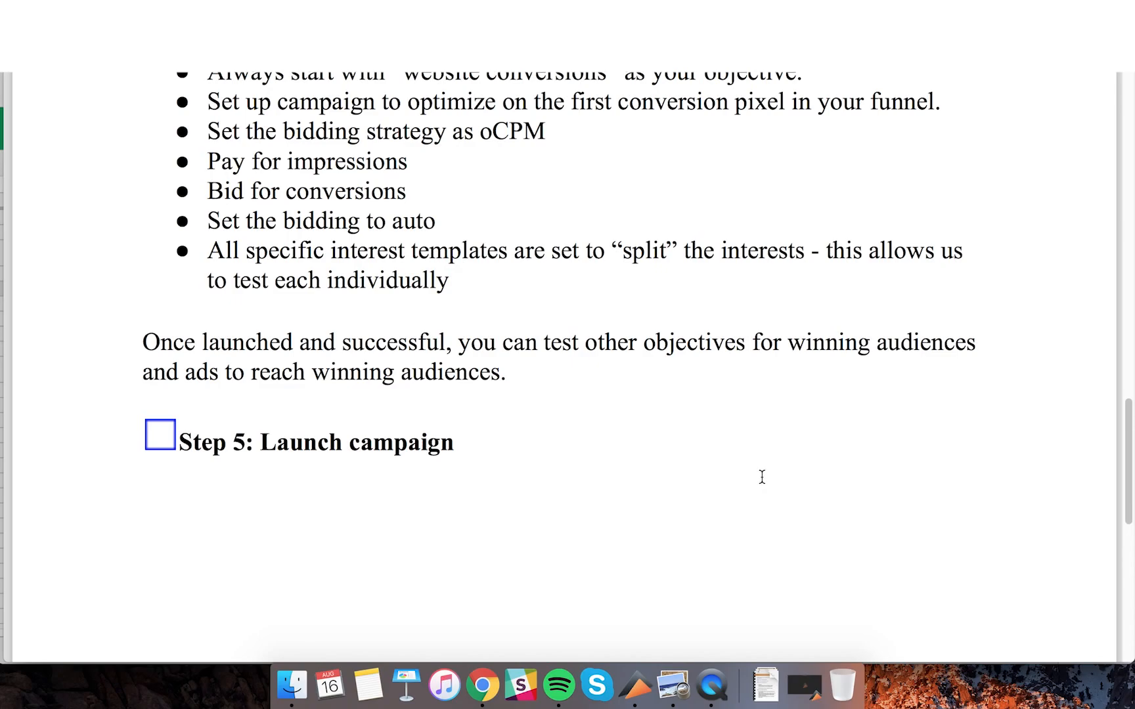
{"action": "scroll", "coordinate": [761, 477], "scroll_direction": "down", "scroll_amount": 5}
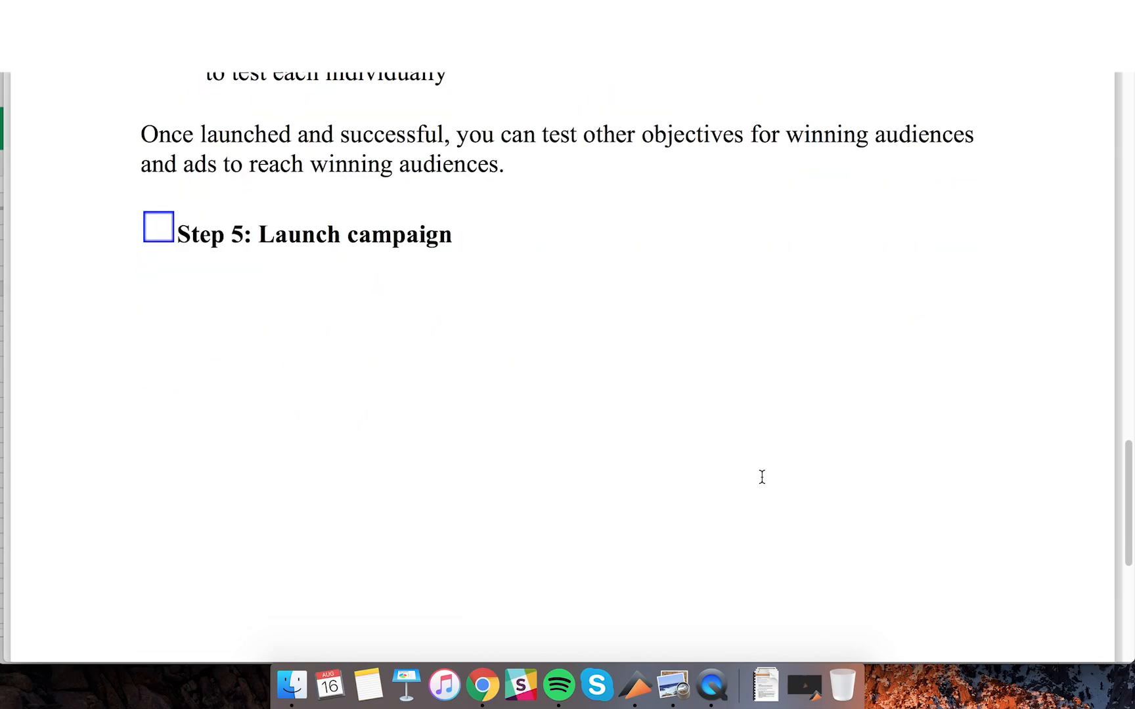
Switch to Qwaya's targeting page in Chrome and remove all existing audiences from the targeting list.
{"action": "scroll", "coordinate": [762, 477], "scroll_direction": "up", "scroll_amount": 2}
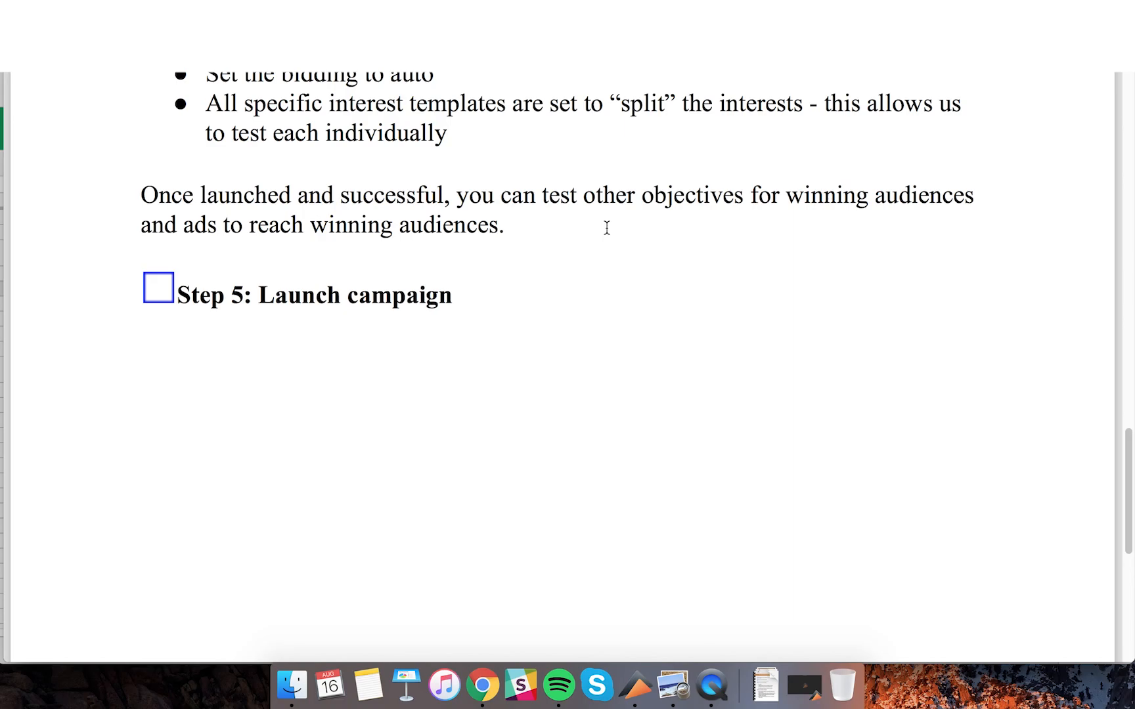
{"action": "left_click", "coordinate": [497, 687]}
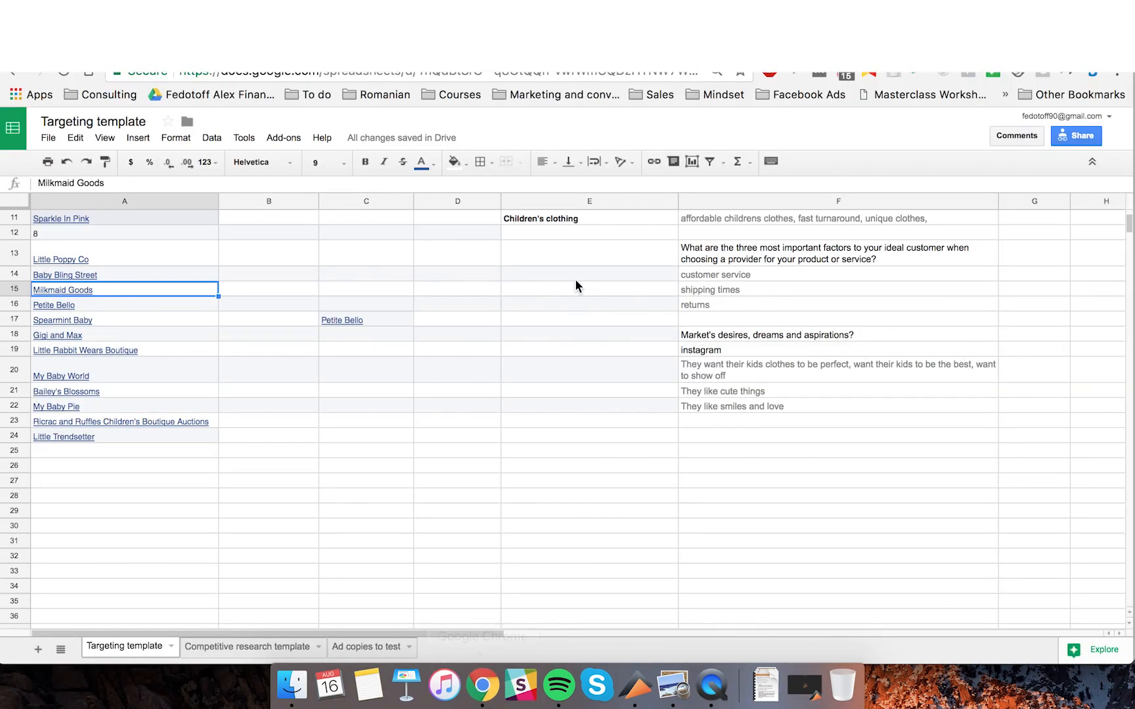
{"action": "key", "text": "ctrl+Tab"}
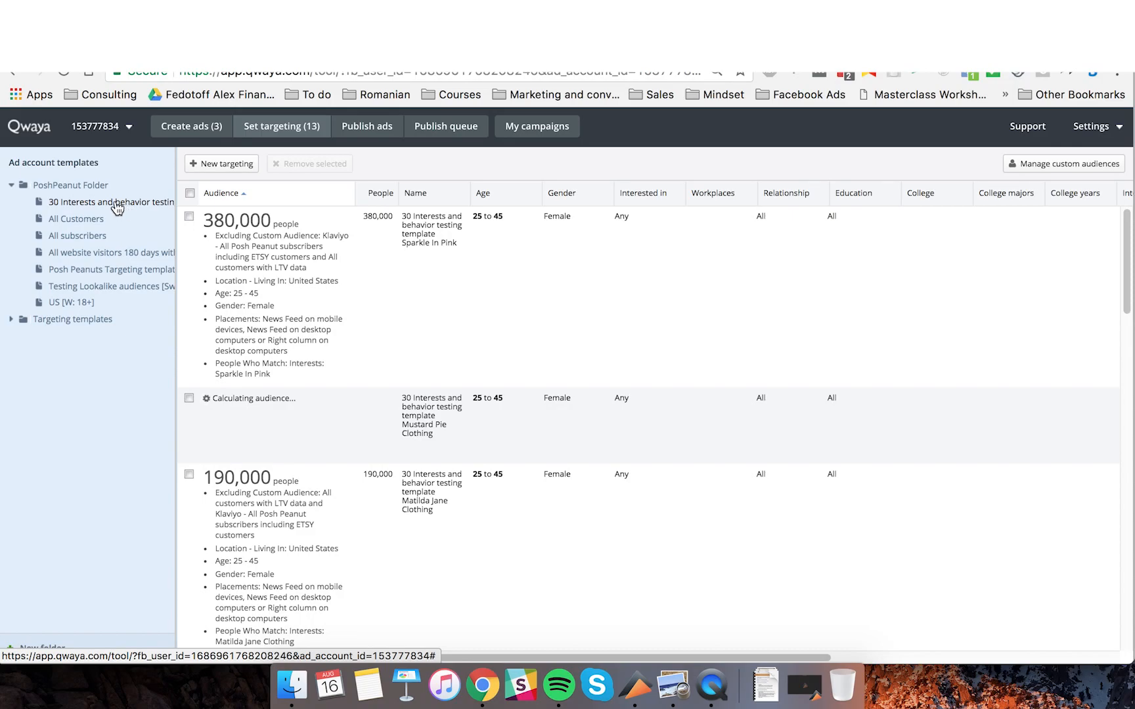
{"action": "left_click", "coordinate": [190, 193]}
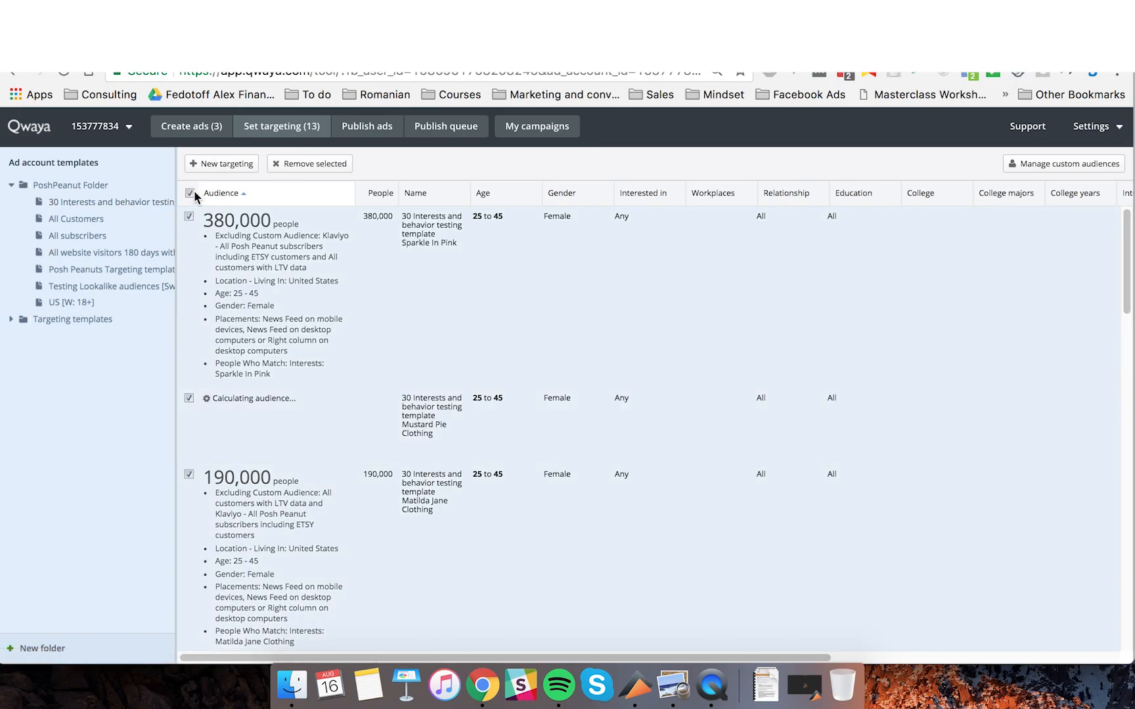
{"action": "left_click", "coordinate": [336, 165]}
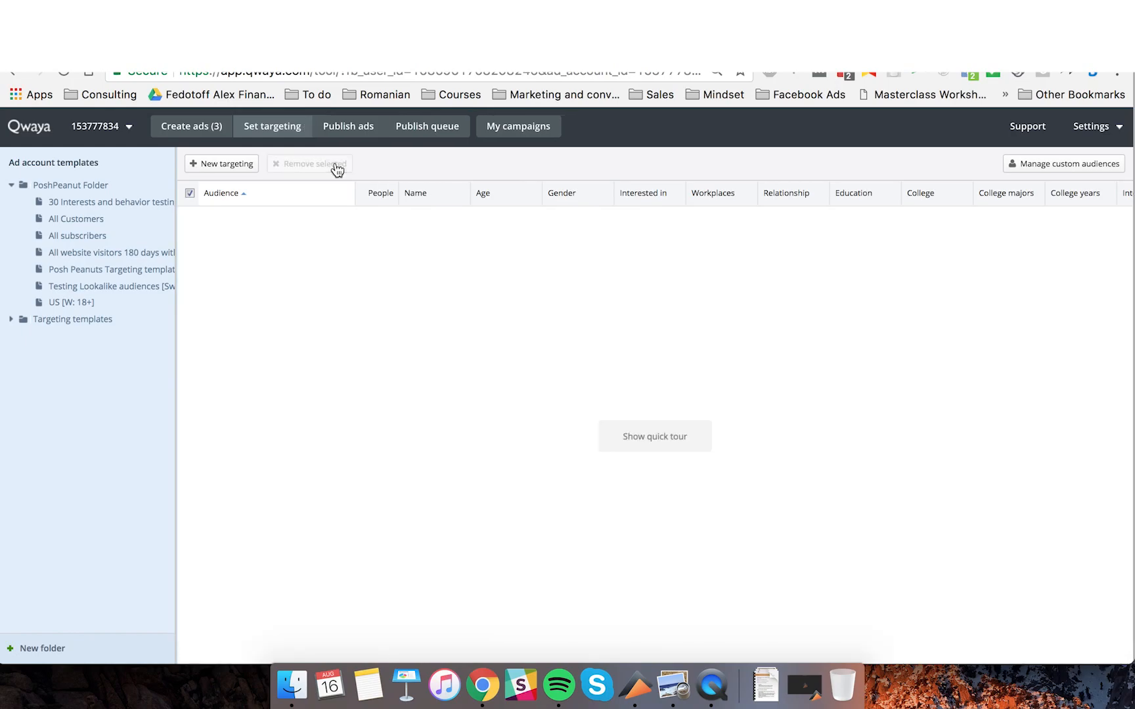
Create a new targeting with United States (country, US) as its location.
{"action": "left_click", "coordinate": [227, 164]}
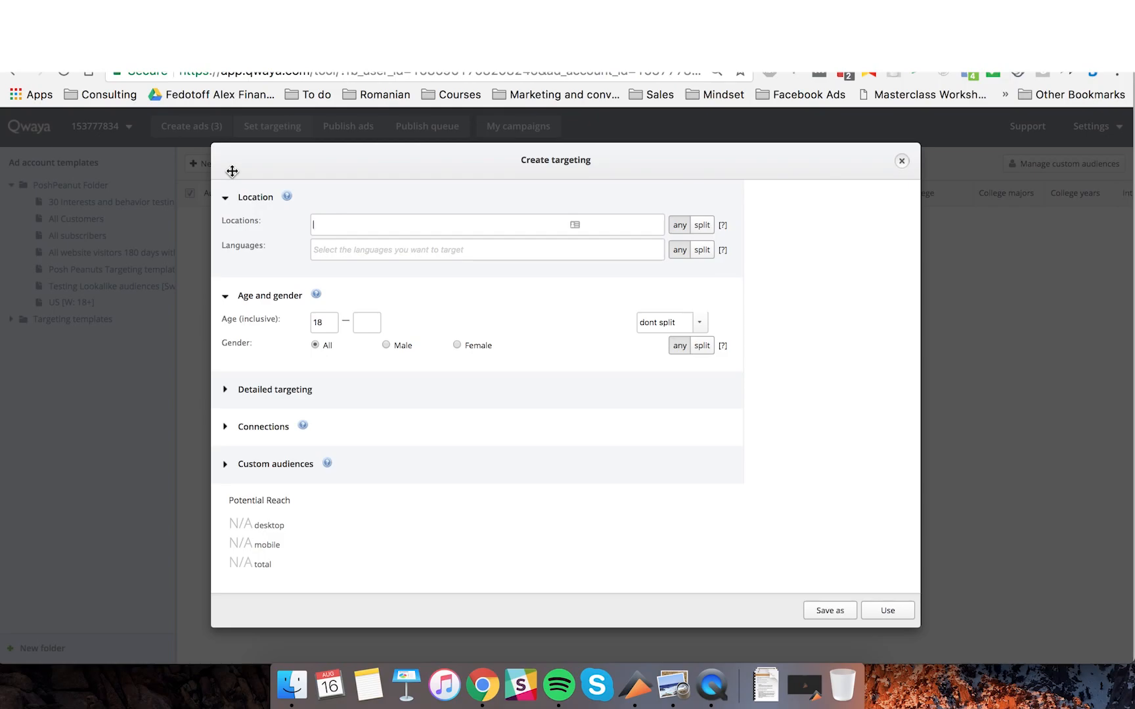
{"action": "type", "text": "united states"}
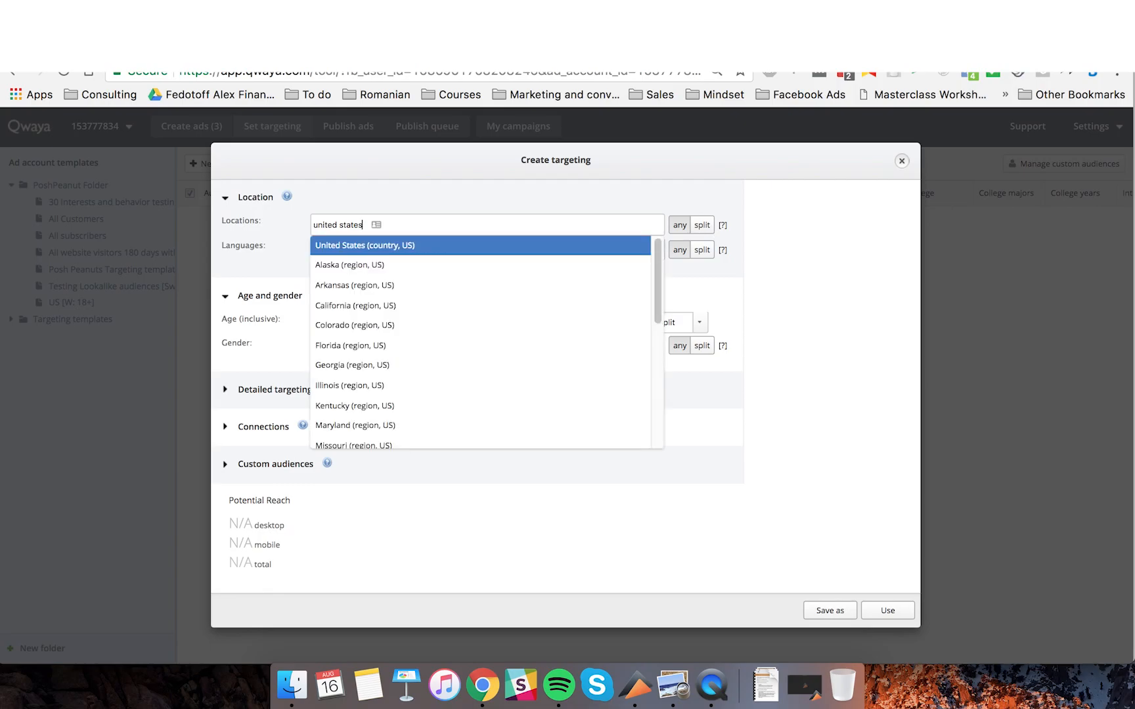
{"action": "key", "text": "Return"}
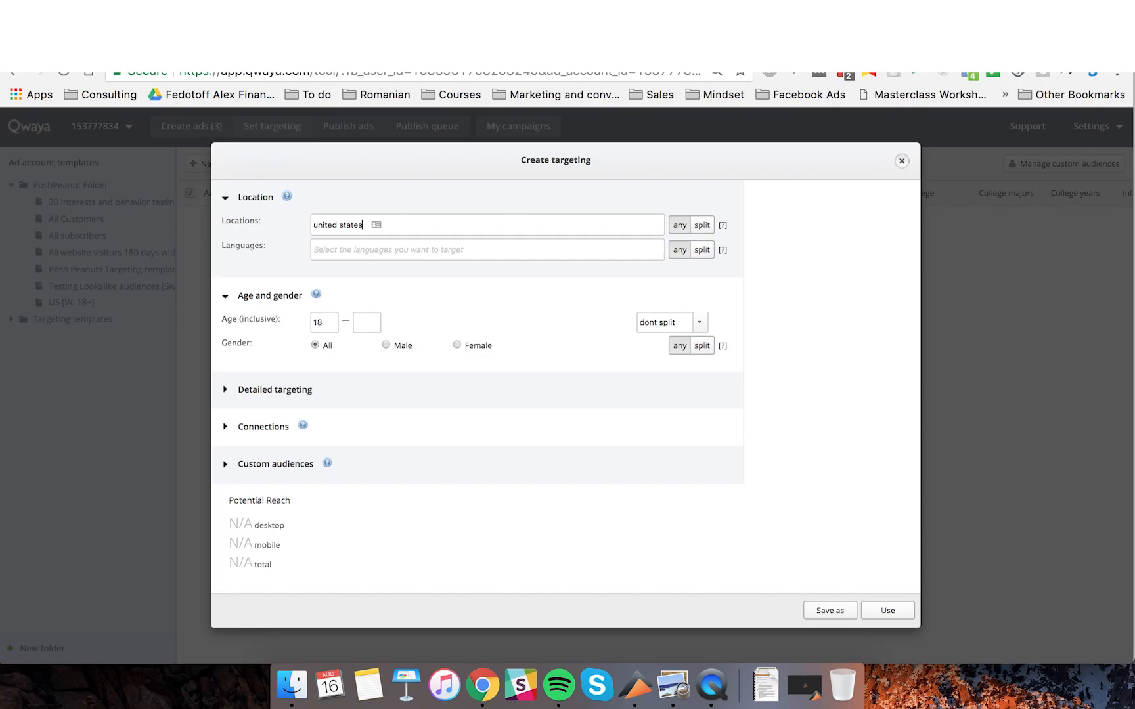
{"action": "key", "text": "Down"}
{"action": "left_click", "coordinate": [375, 245]}
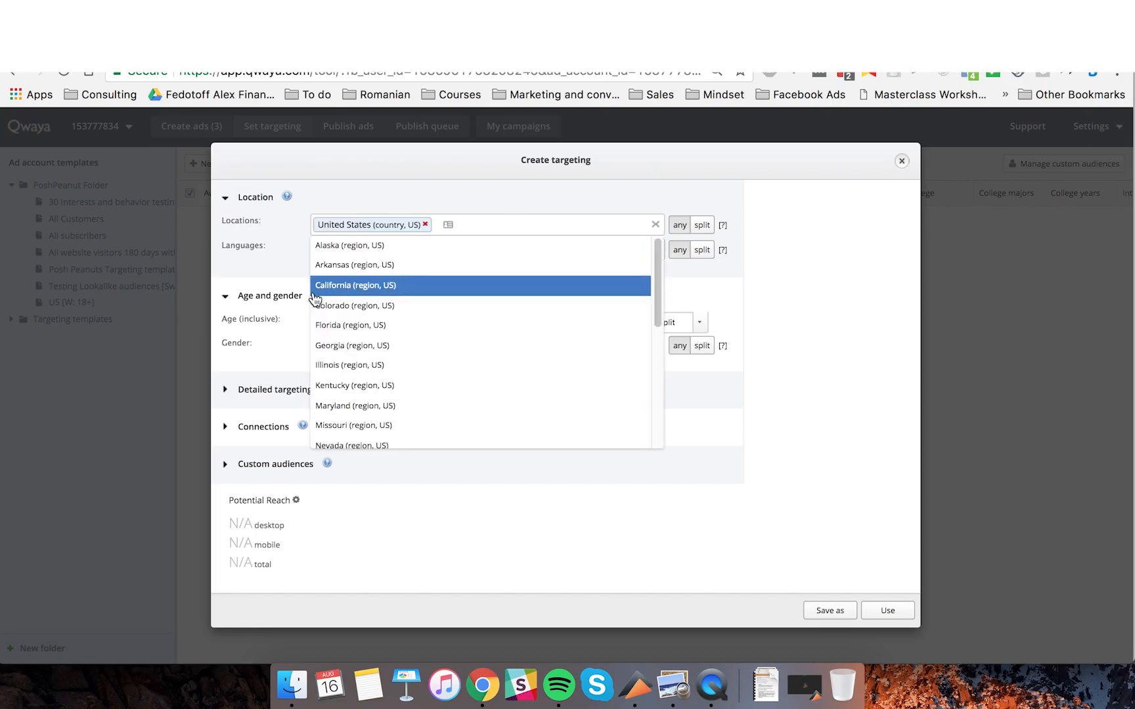
{"action": "left_click", "coordinate": [294, 258]}
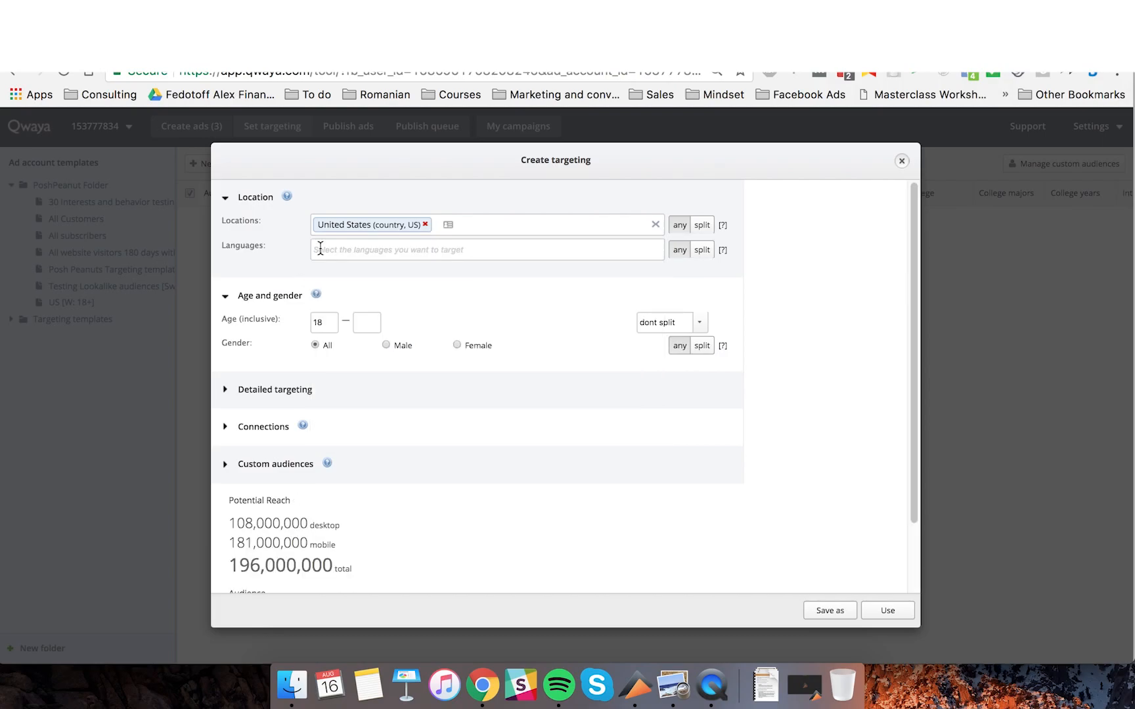
Set the targeting's age range to 25–45 and gender to Female, and check the first rows of the Targeting template sheet.
{"action": "double_click", "coordinate": [324, 326]}
{"action": "type", "text": "25"}
{"action": "left_click", "coordinate": [362, 324]}
{"action": "type", "text": "45"}
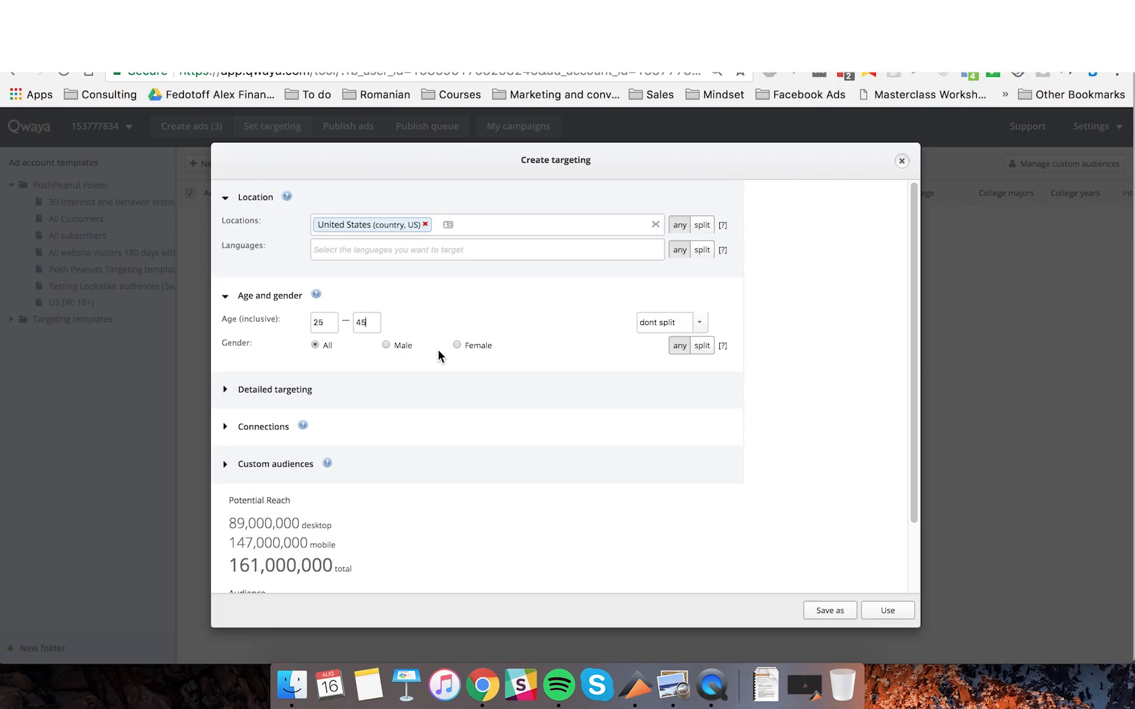
{"action": "left_click", "coordinate": [459, 346]}
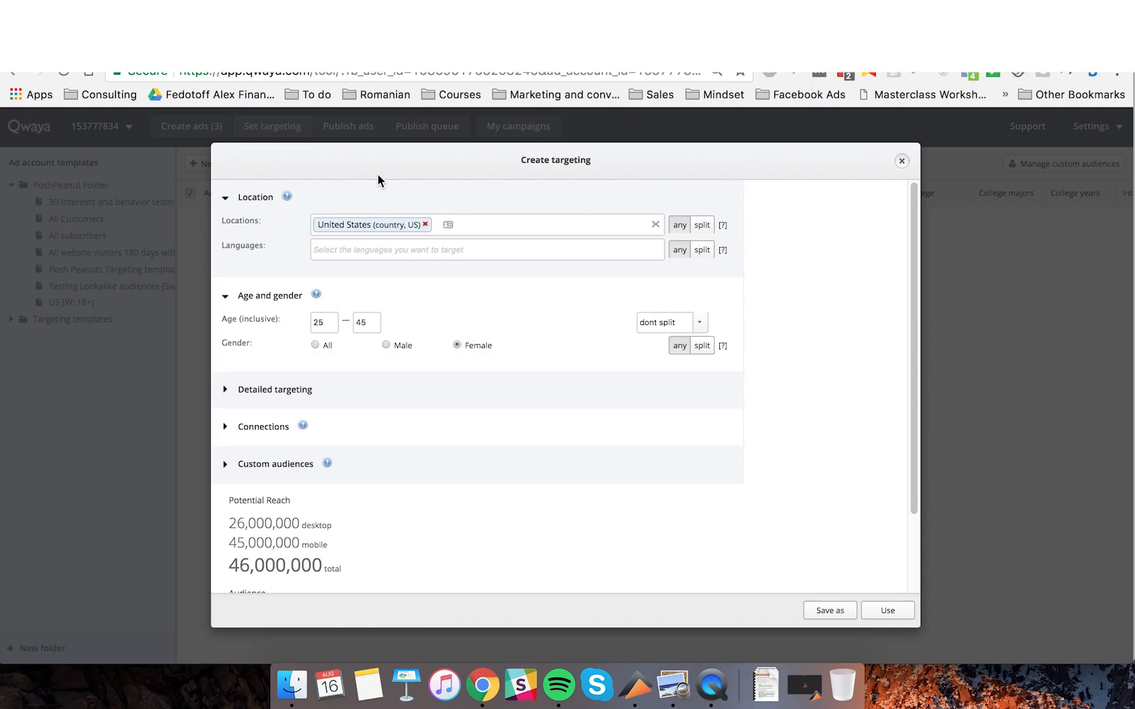
{"action": "key", "text": "ctrl+Tab"}
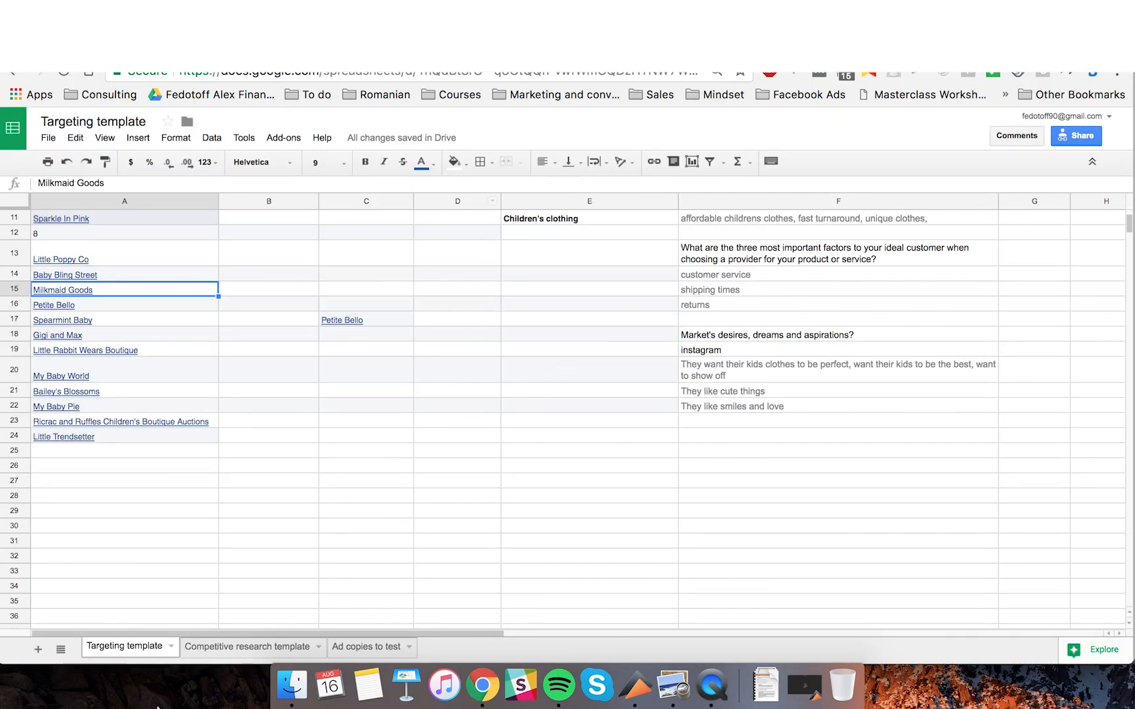
{"action": "scroll", "coordinate": [508, 423], "scroll_direction": "up", "scroll_amount": 3}
{"action": "scroll", "coordinate": [526, 420], "scroll_direction": "up", "scroll_amount": 3}
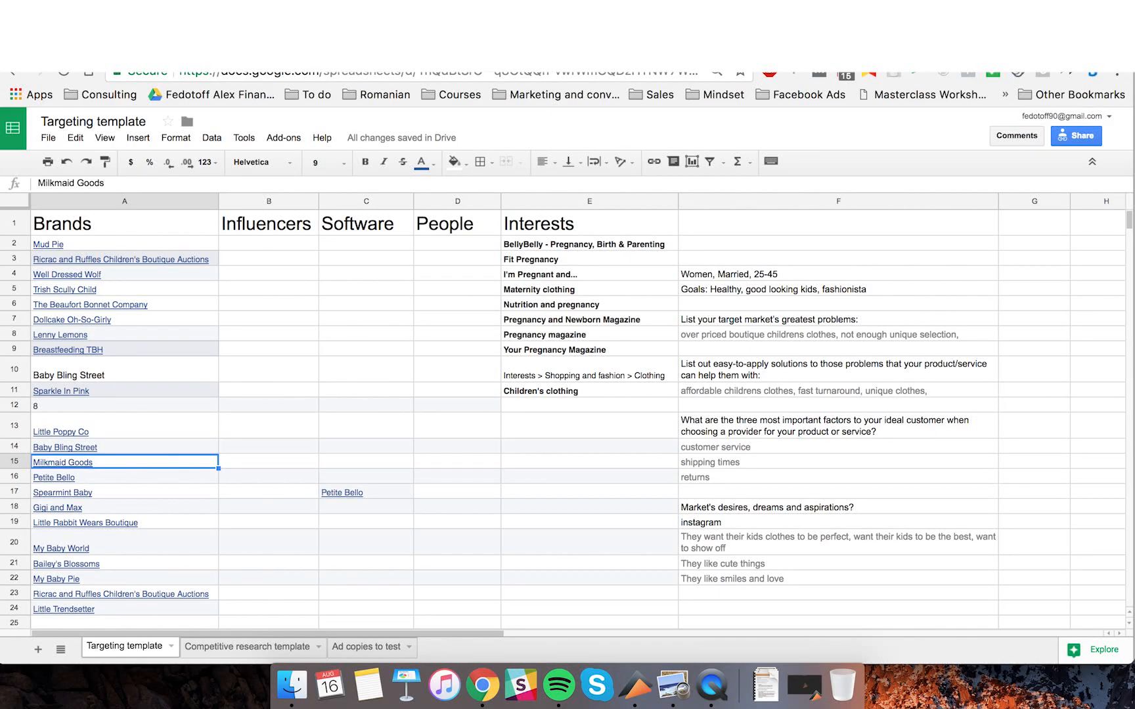
{"action": "key", "text": "ctrl+shift+Tab"}
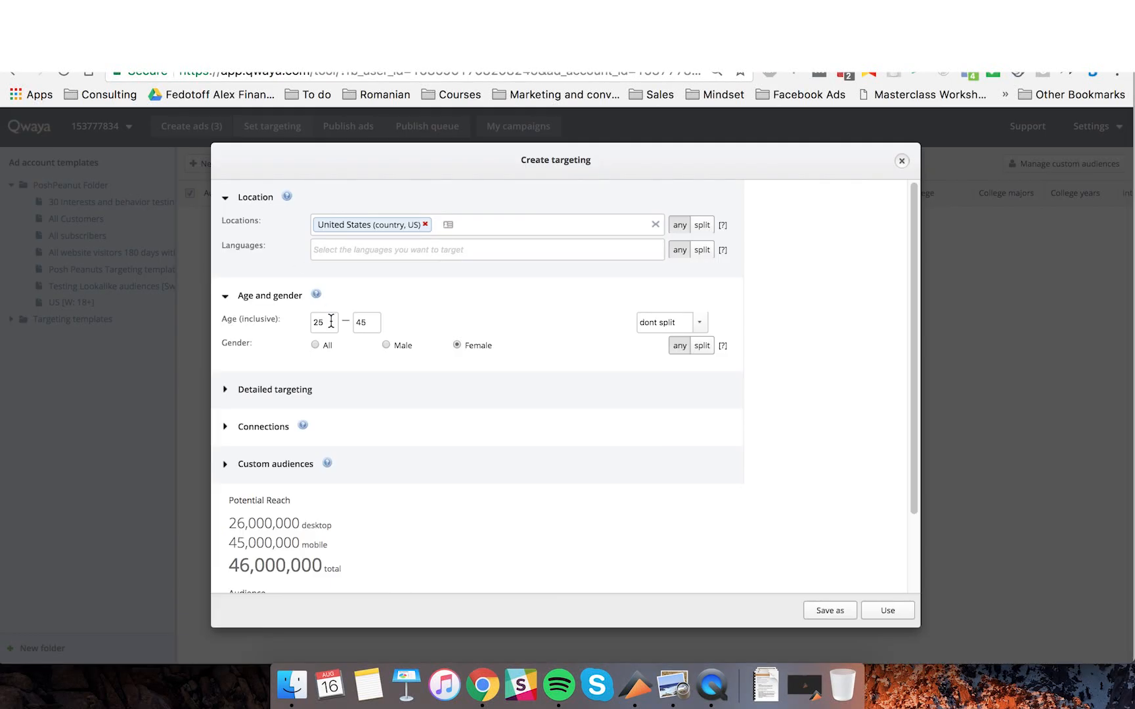
Expand the Detailed targeting, Connections and Custom audiences sections, and include Lookalike (US, 1% to 2%) - All customers top 1% LTV customers.
{"action": "left_click", "coordinate": [269, 396]}
{"action": "scroll", "coordinate": [291, 458], "scroll_direction": "down", "scroll_amount": 2}
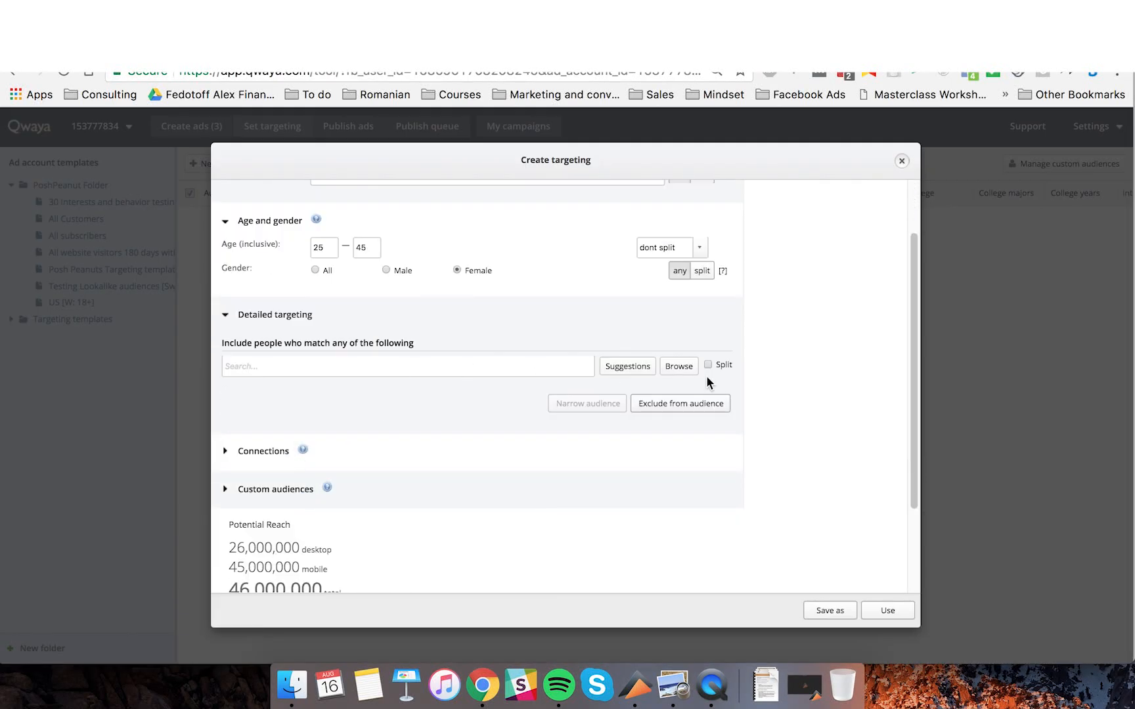
{"action": "scroll", "coordinate": [360, 395], "scroll_direction": "down", "scroll_amount": 3}
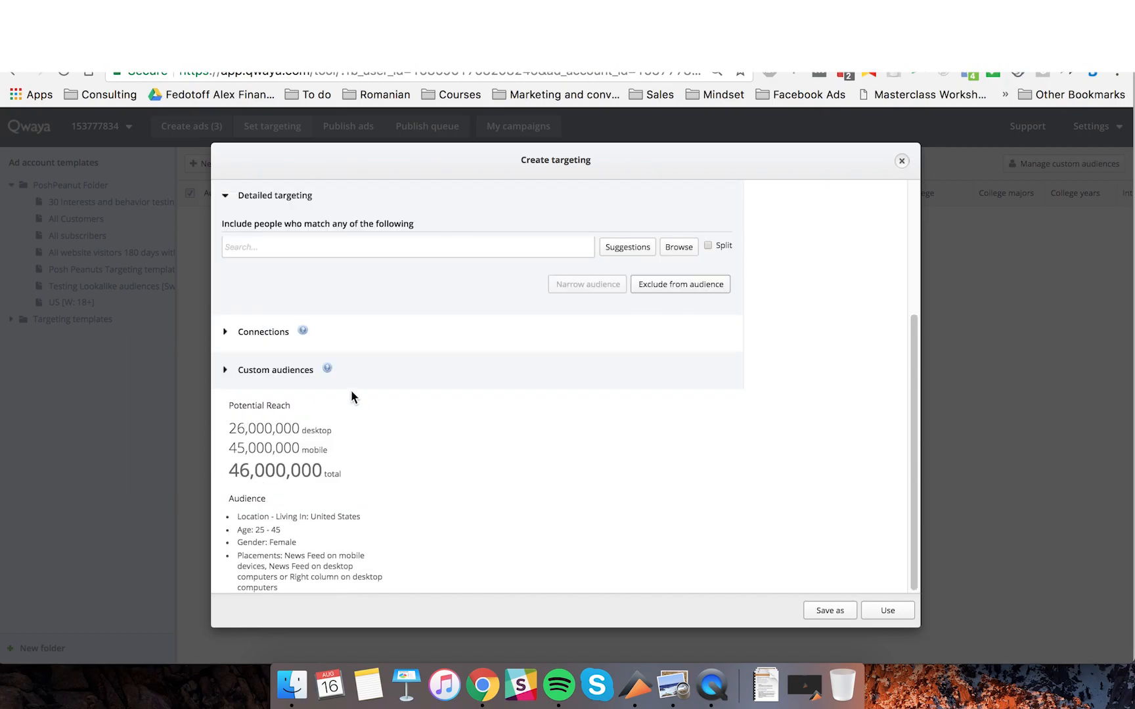
{"action": "left_click", "coordinate": [261, 339]}
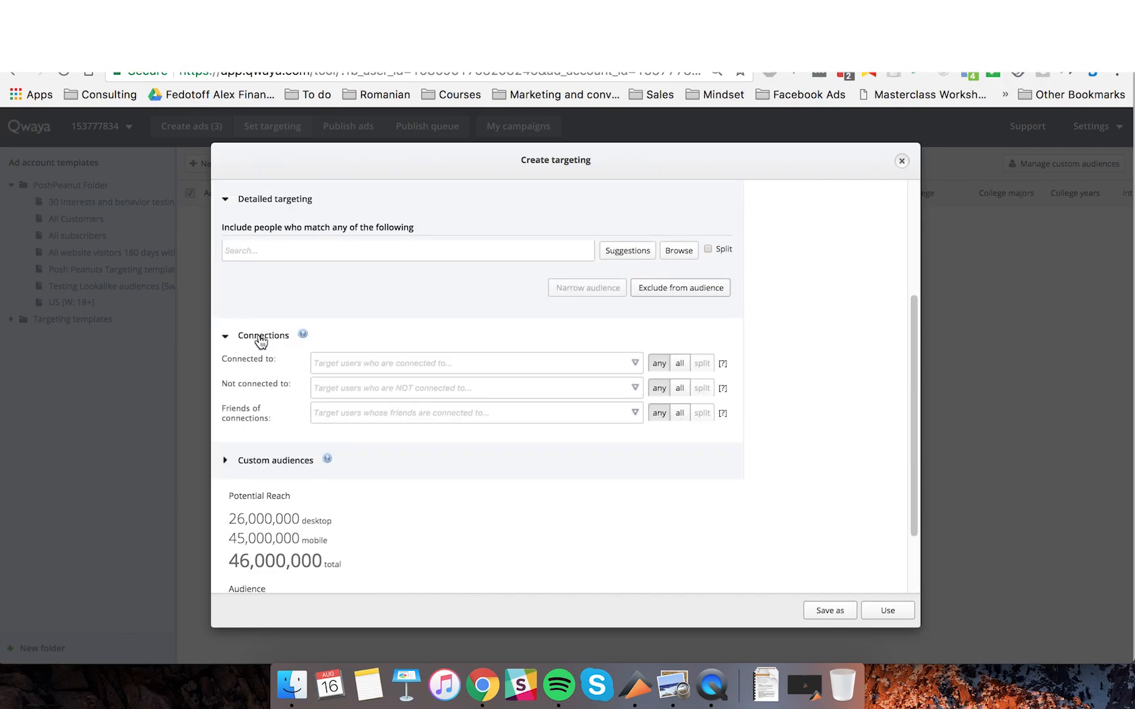
{"action": "scroll", "coordinate": [258, 459], "scroll_direction": "down", "scroll_amount": 1}
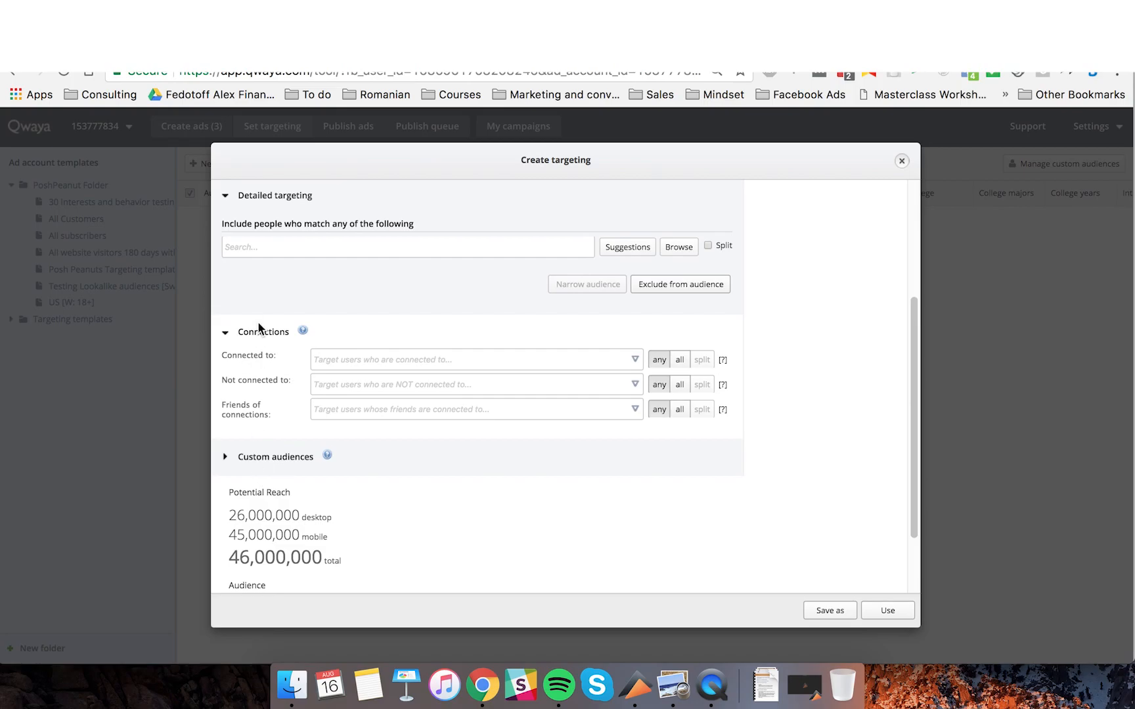
{"action": "left_click", "coordinate": [263, 464]}
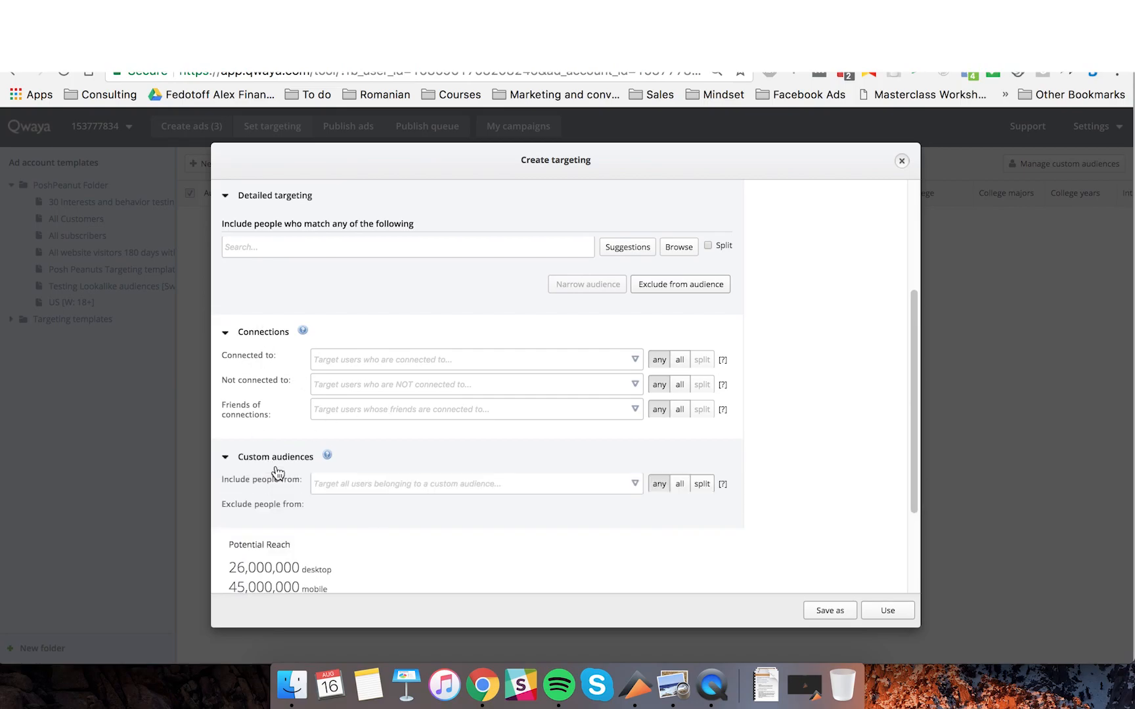
{"action": "left_click", "coordinate": [357, 483]}
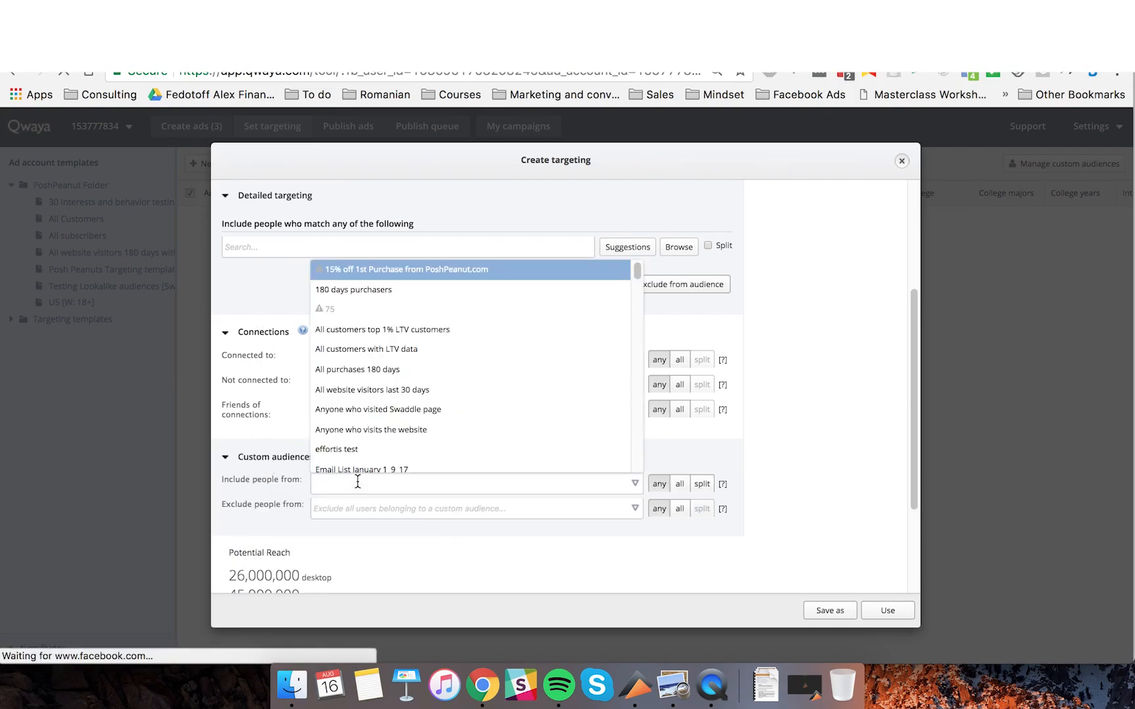
{"action": "type", "text": "look"}
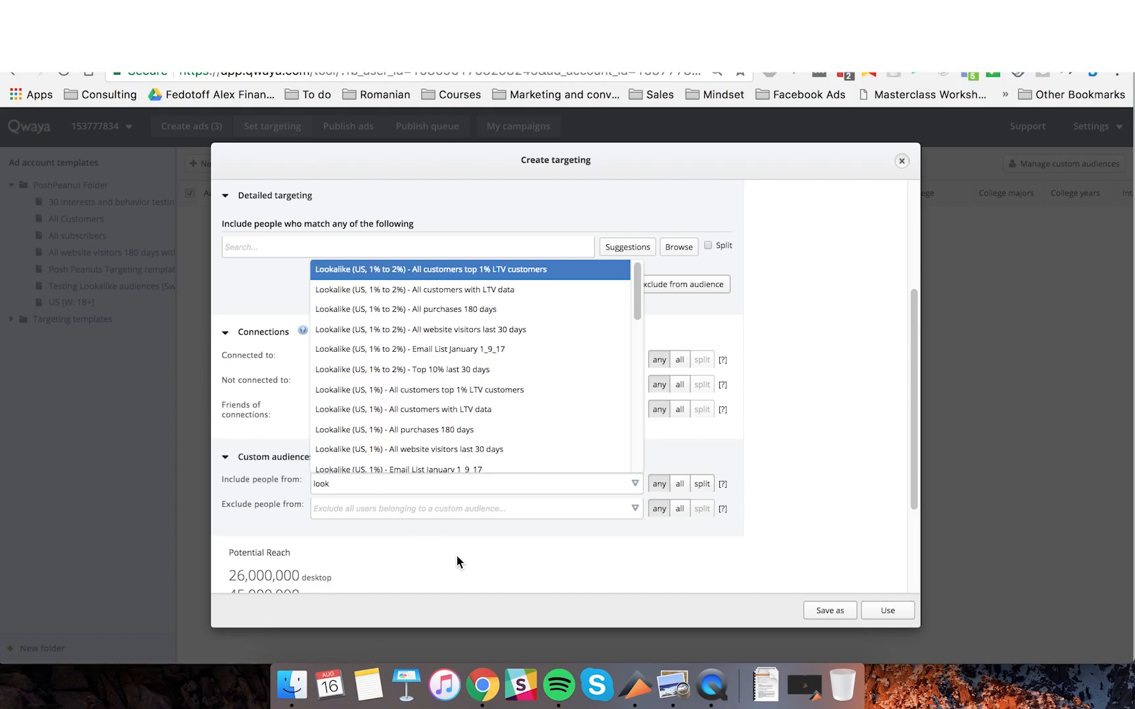
{"action": "left_click", "coordinate": [435, 276]}
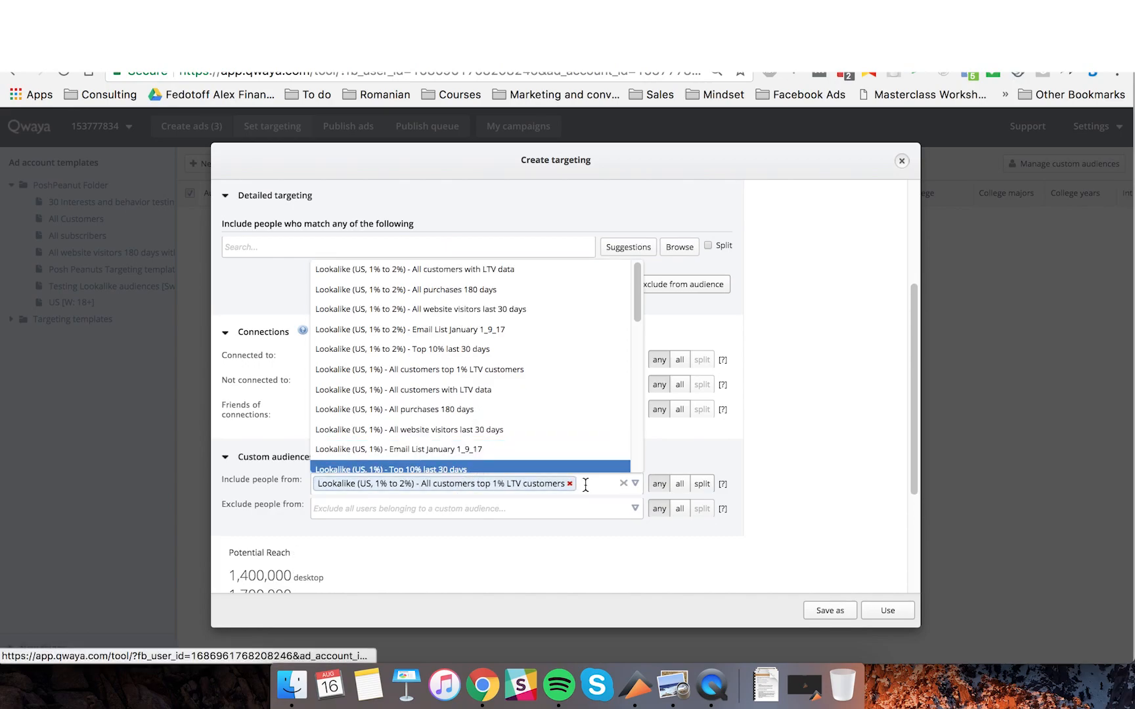
Include the 180-day purchases lookalikes for US 1% to 2% and US 1%, plus Lookalike (US, 1%) - All customers top 1% LTV customers.
{"action": "type", "text": "lo"}
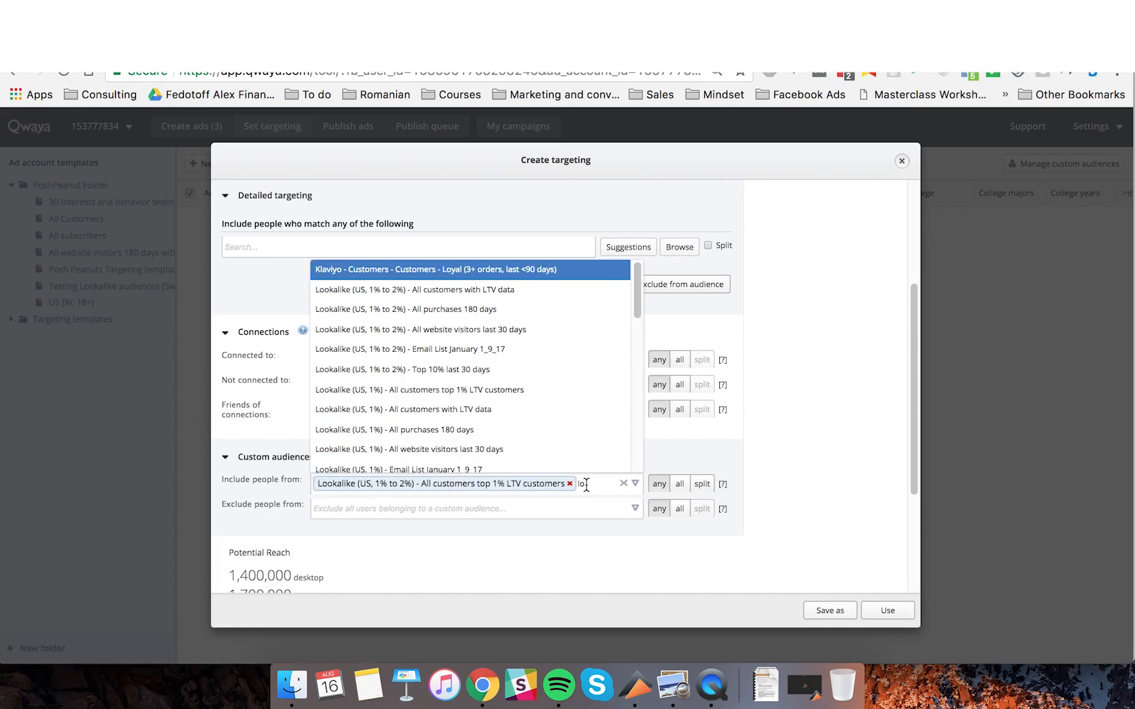
{"action": "left_click", "coordinate": [524, 310]}
{"action": "type", "text": "o"}
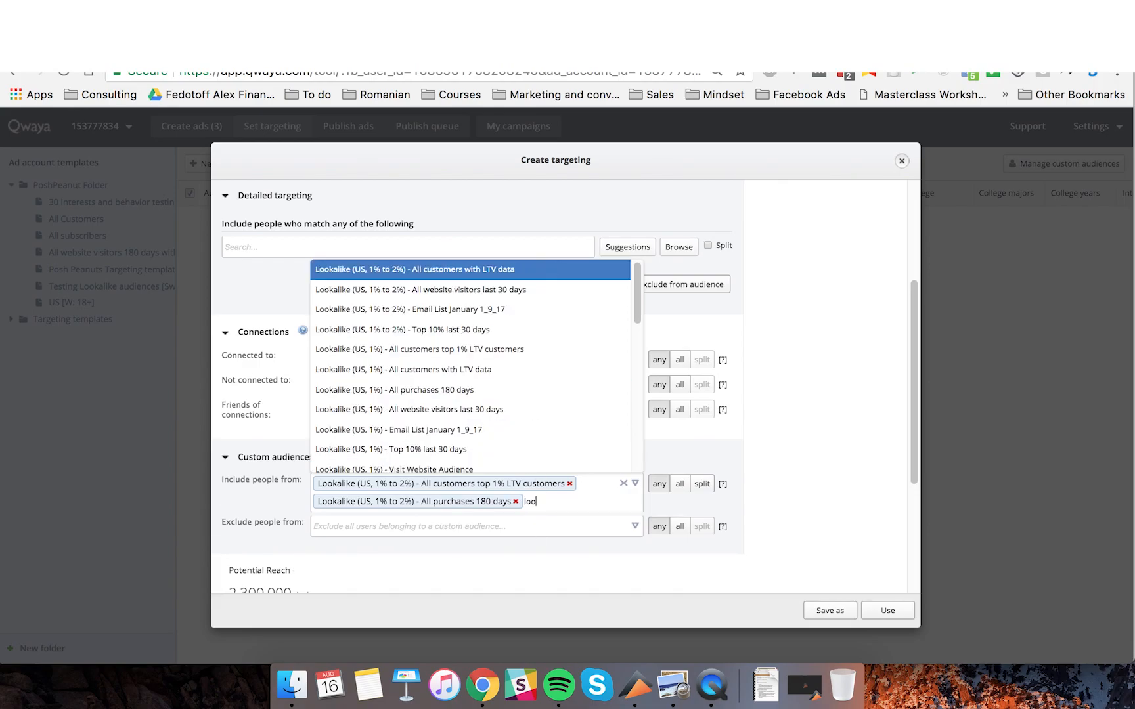
{"action": "type", "text": "k"}
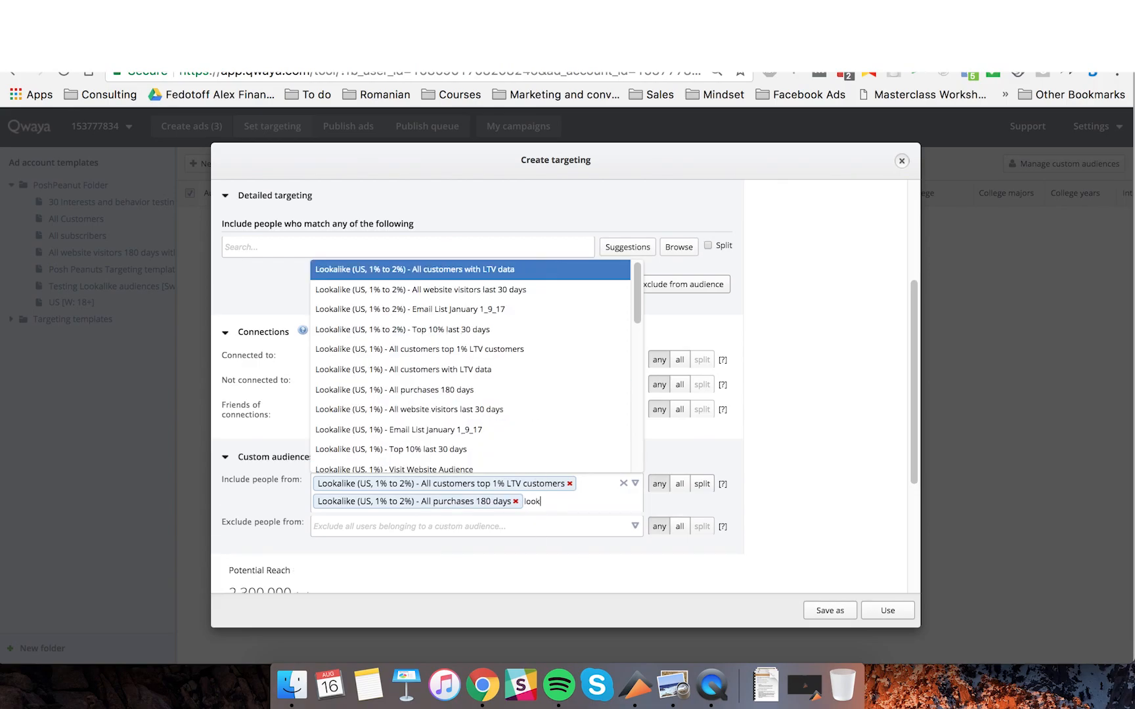
{"action": "left_click", "coordinate": [463, 358]}
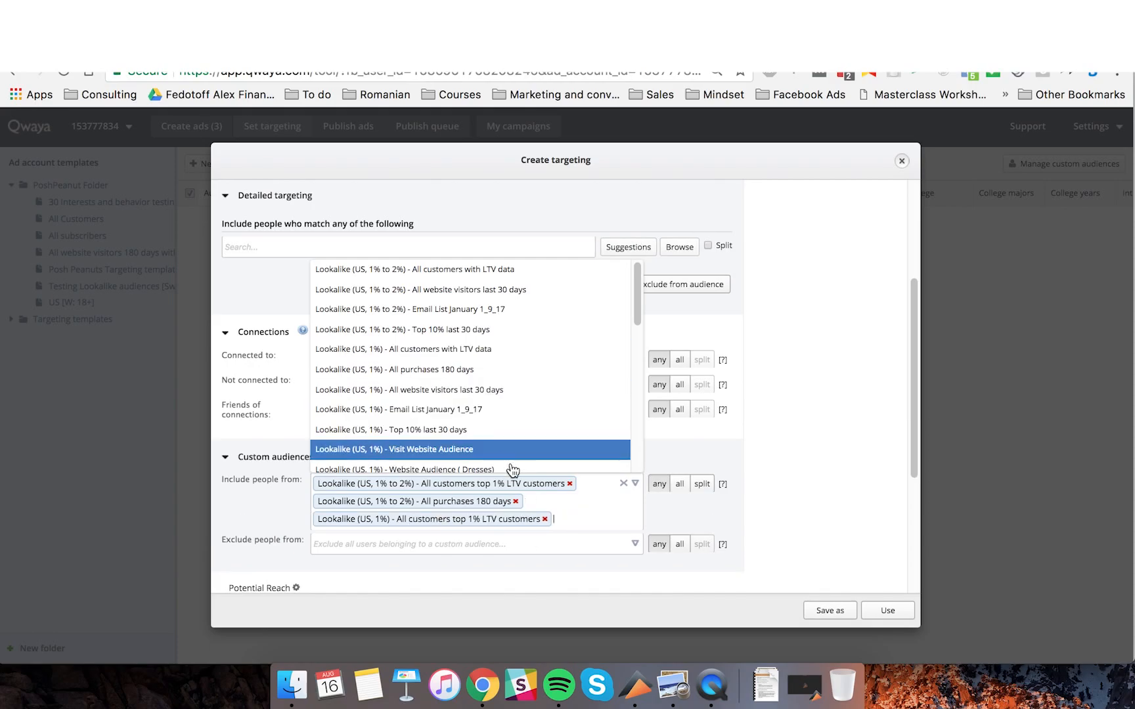
{"action": "left_click", "coordinate": [452, 374]}
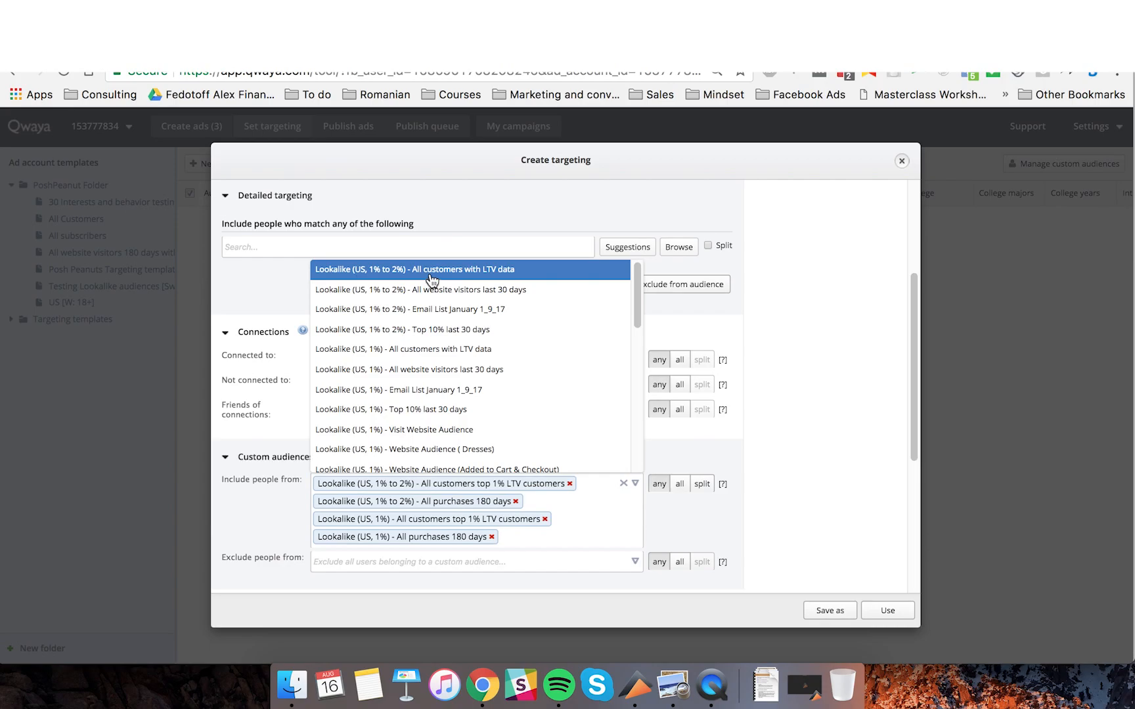
Include the US 1% to 2% lookalike of customers with LTV data and the US 2% to 5% lookalikes of Top 10% last 30 days and All purchases 180 days.
{"action": "left_click", "coordinate": [430, 277]}
{"action": "scroll", "coordinate": [455, 447], "scroll_direction": "down", "scroll_amount": 3}
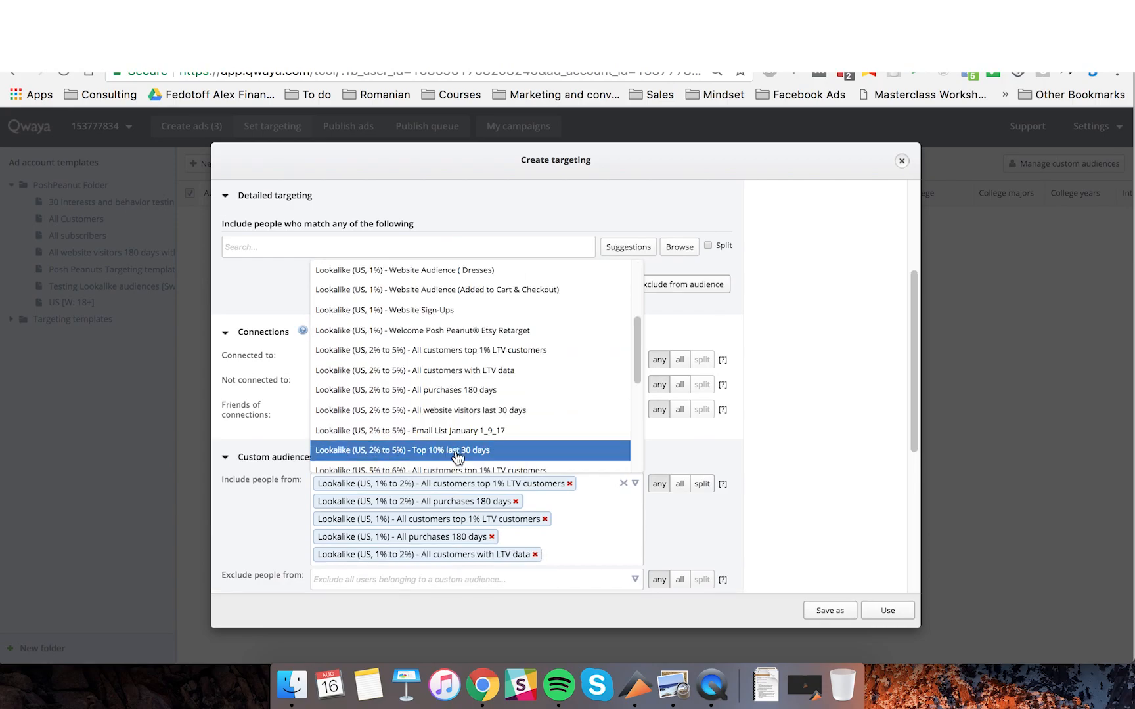
{"action": "left_click", "coordinate": [458, 453]}
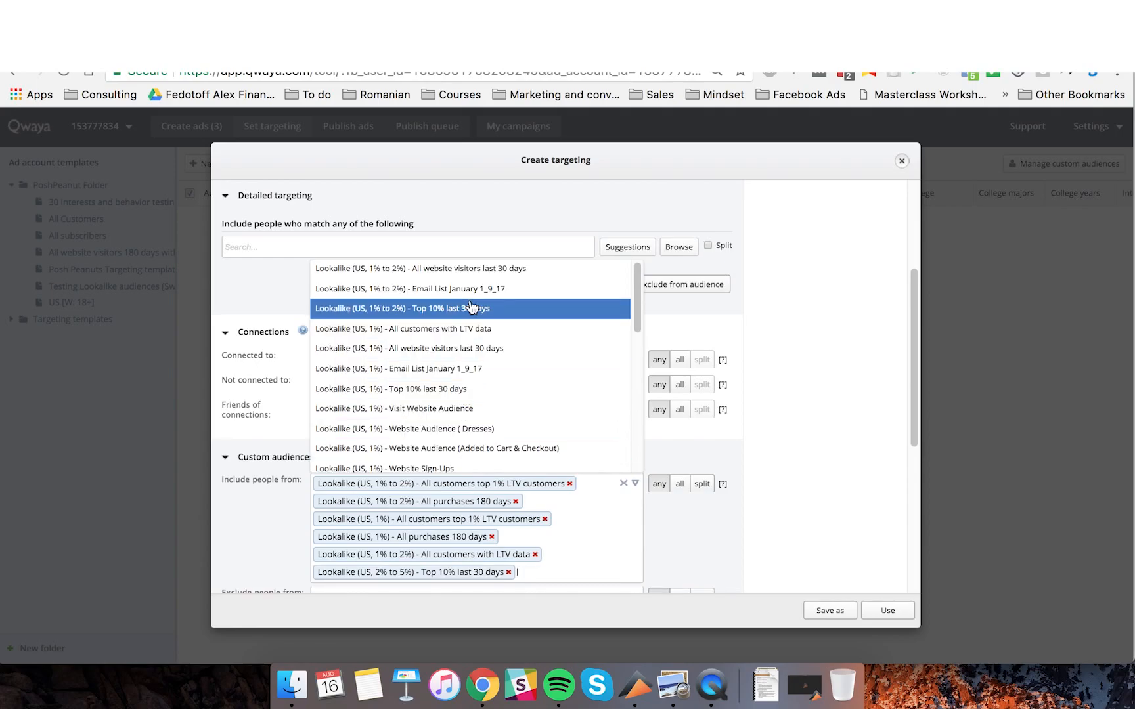
{"action": "scroll", "coordinate": [470, 372], "scroll_direction": "down", "scroll_amount": 4}
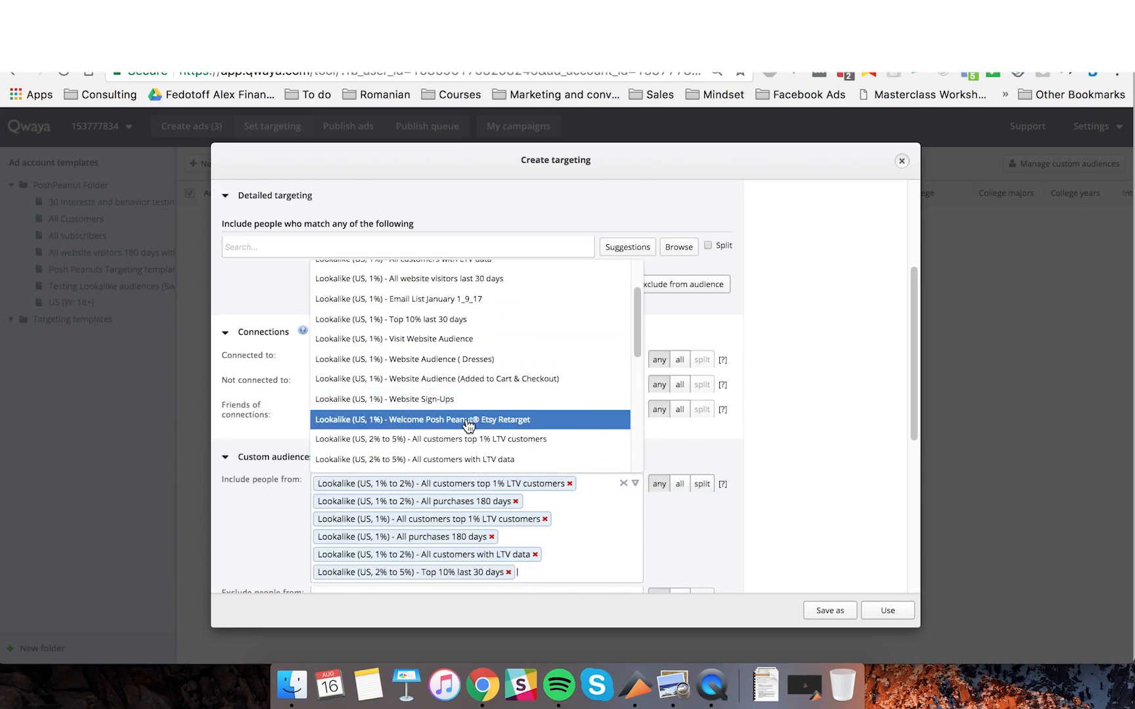
{"action": "scroll", "coordinate": [469, 426], "scroll_direction": "down", "scroll_amount": 3}
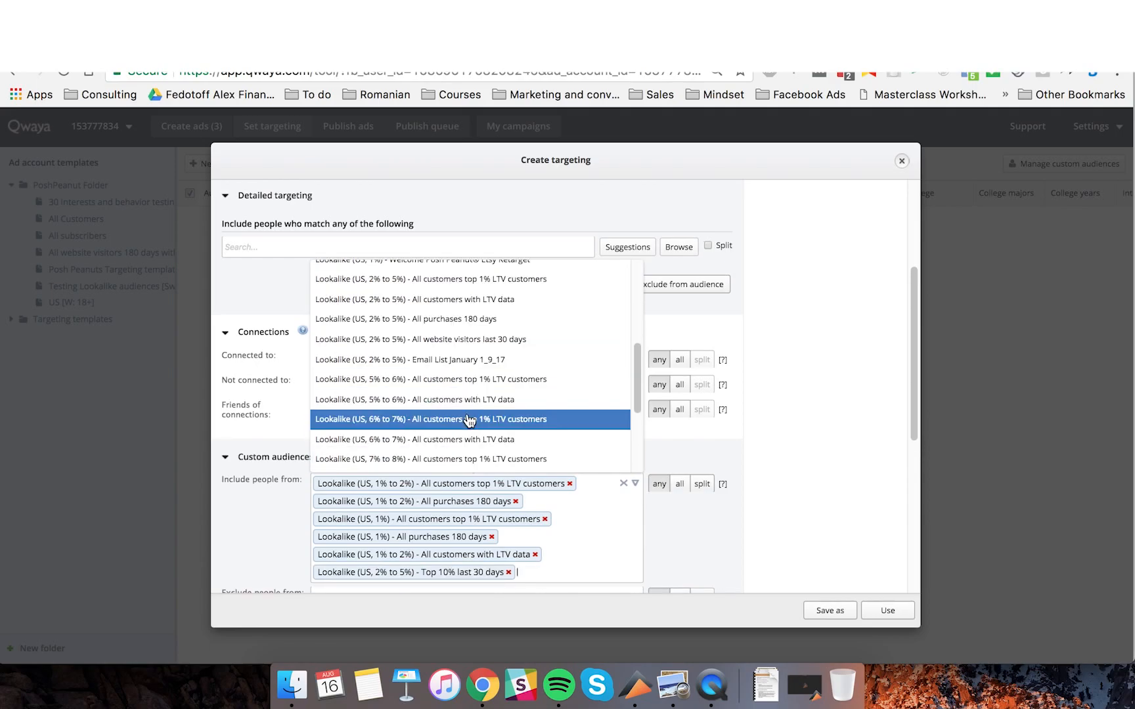
{"action": "left_click", "coordinate": [477, 322]}
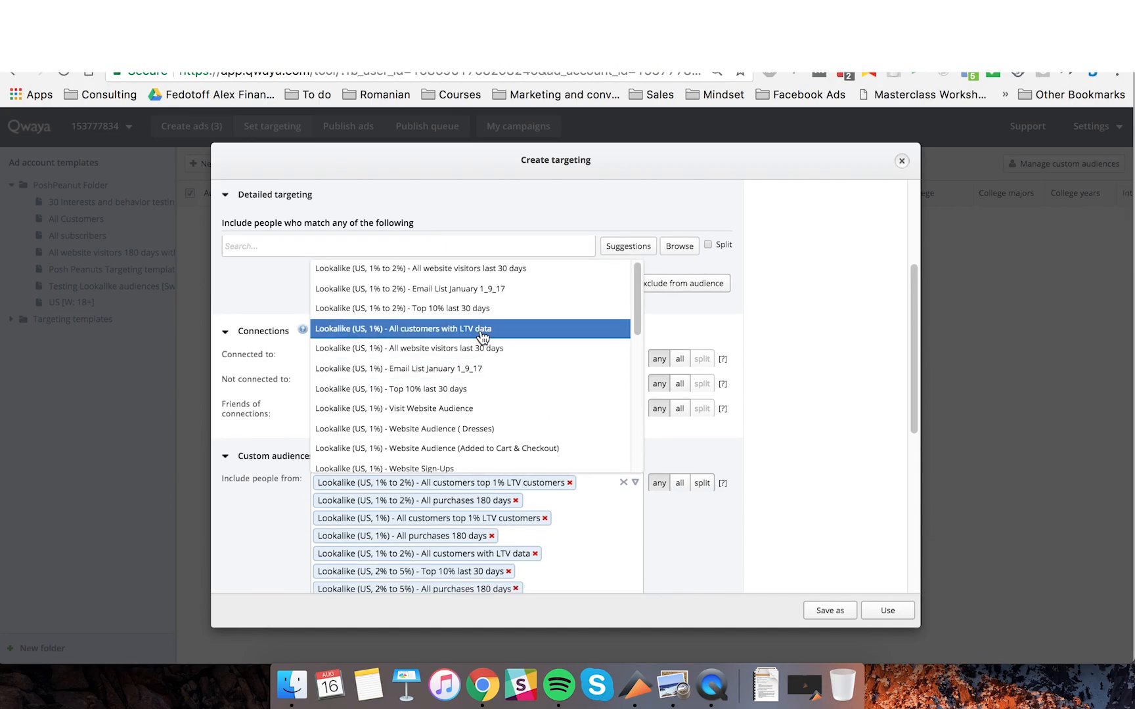
Include Lookalike (US, 1%) - All customers with LTV data and Lookalike (US, 1%) - Top 10% last 30 days in the custom audiences.
{"action": "left_click", "coordinate": [483, 332]}
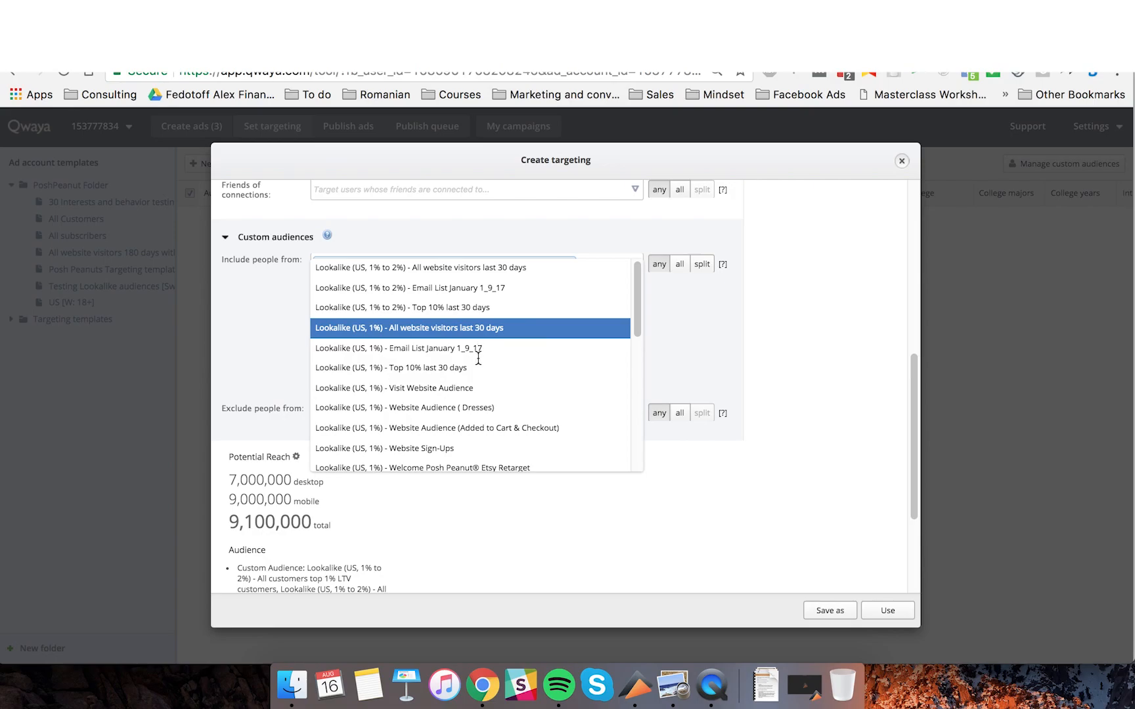
{"action": "left_click", "coordinate": [463, 368]}
{"action": "left_click", "coordinate": [851, 448]}
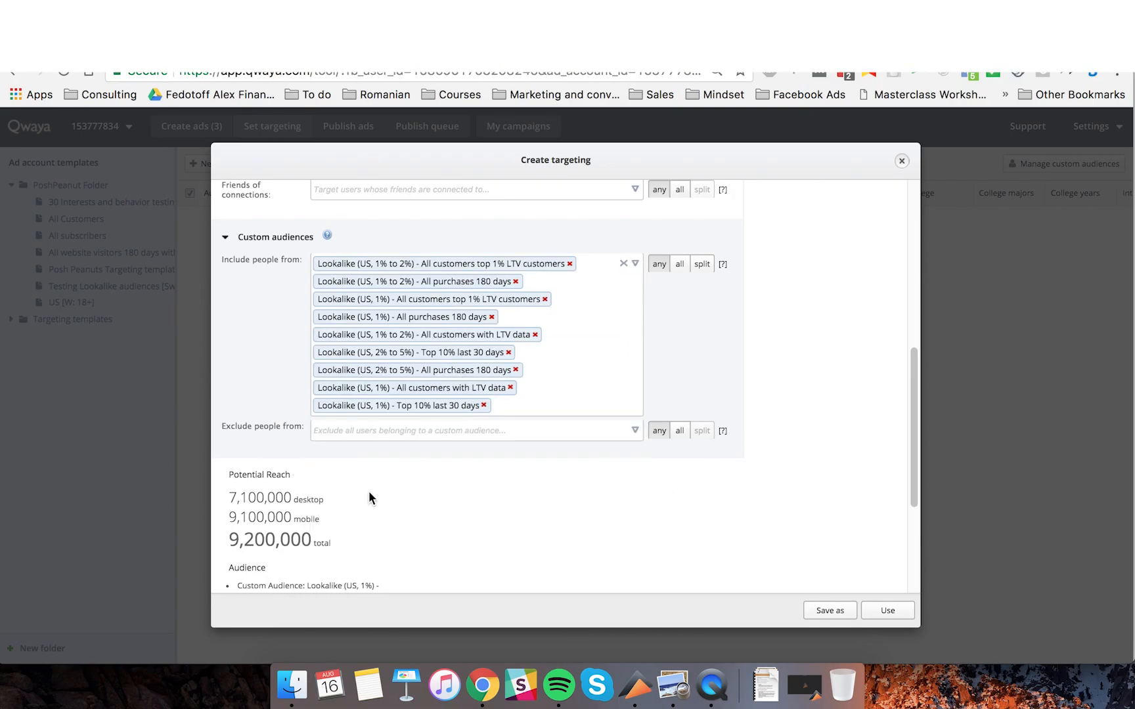
Set the included lookalike custom audiences to split so each one becomes its own segment.
{"action": "scroll", "coordinate": [419, 438], "scroll_direction": "down", "scroll_amount": 1}
{"action": "scroll", "coordinate": [411, 437], "scroll_direction": "down", "scroll_amount": 3}
{"action": "scroll", "coordinate": [420, 262], "scroll_direction": "up", "scroll_amount": 3}
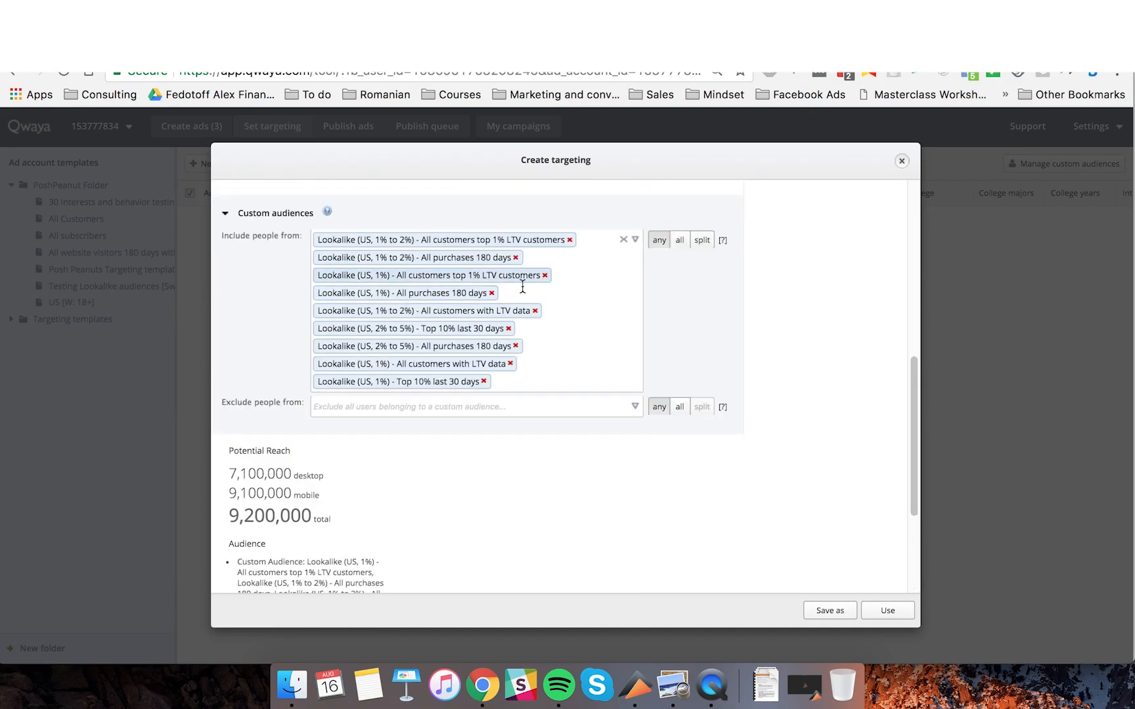
{"action": "scroll", "coordinate": [697, 394], "scroll_direction": "up", "scroll_amount": 1}
{"action": "left_click", "coordinate": [704, 289]}
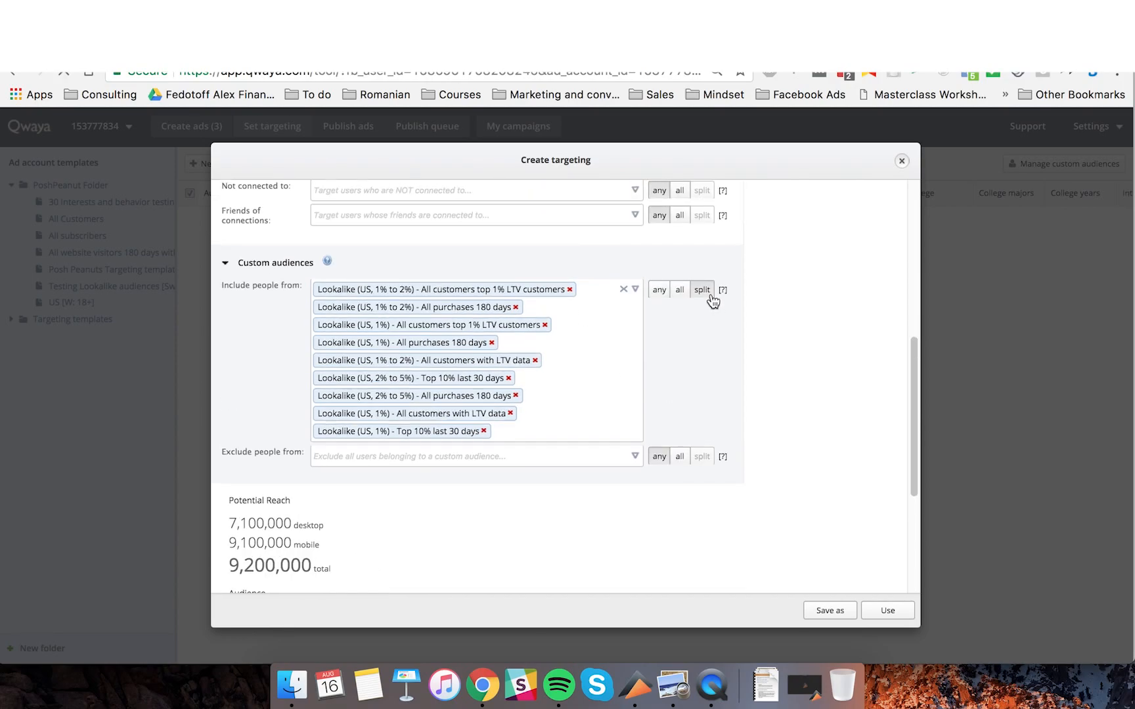
Review the targeting's audience summary, potential reach, and the location, age and gender settings.
{"action": "scroll", "coordinate": [497, 473], "scroll_direction": "down", "scroll_amount": 4}
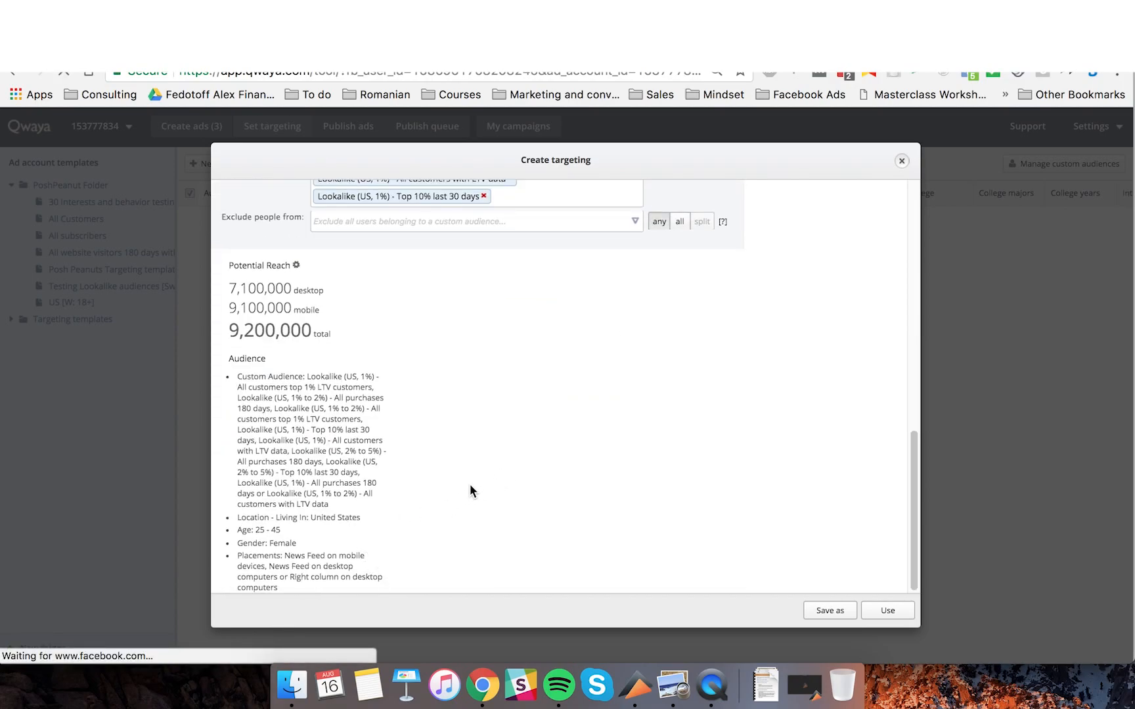
{"action": "scroll", "coordinate": [620, 371], "scroll_direction": "up", "scroll_amount": 10}
{"action": "scroll", "coordinate": [699, 483], "scroll_direction": "down", "scroll_amount": 3}
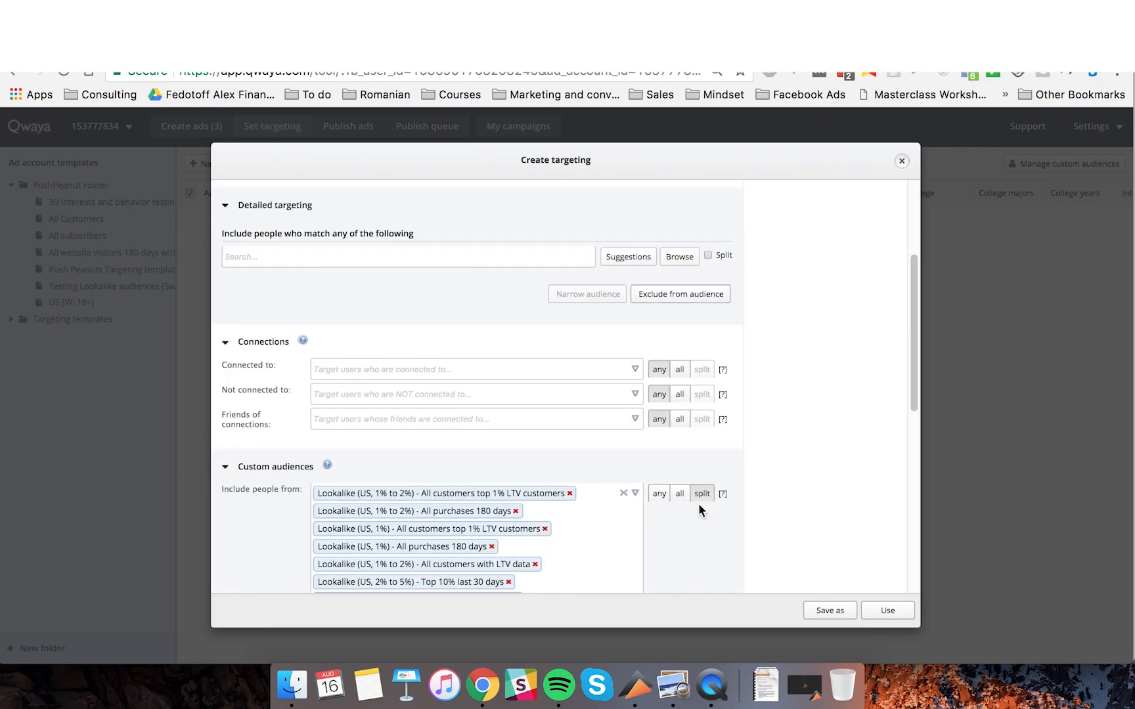
{"action": "scroll", "coordinate": [706, 505], "scroll_direction": "down", "scroll_amount": 1}
{"action": "scroll", "coordinate": [706, 504], "scroll_direction": "down", "scroll_amount": 3}
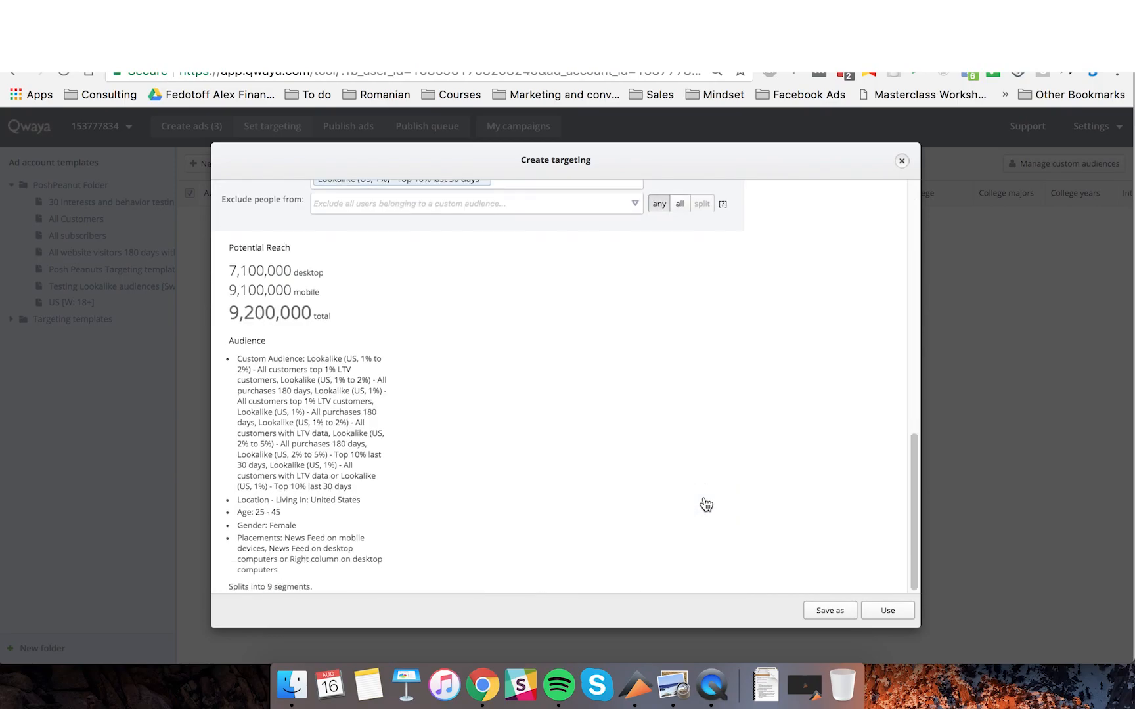
{"action": "scroll", "coordinate": [340, 555], "scroll_direction": "up", "scroll_amount": 10}
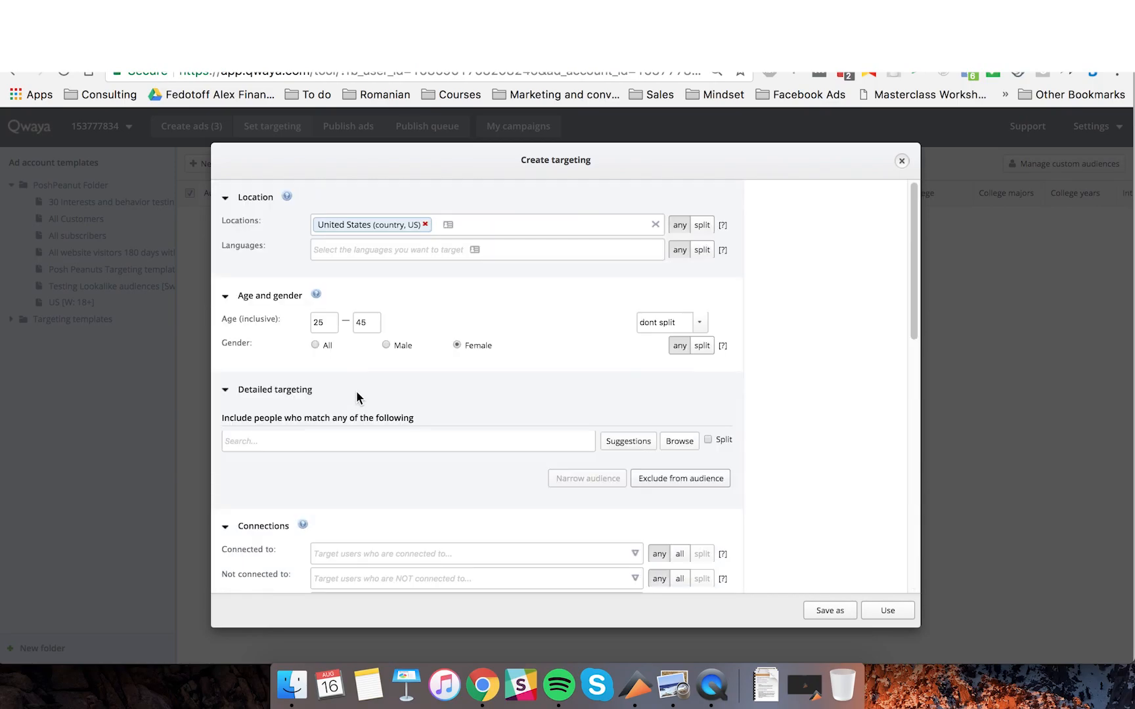
{"action": "scroll", "coordinate": [355, 391], "scroll_direction": "down", "scroll_amount": 10}
{"action": "scroll", "coordinate": [368, 385], "scroll_direction": "up", "scroll_amount": 4}
{"action": "scroll", "coordinate": [378, 374], "scroll_direction": "up", "scroll_amount": 6}
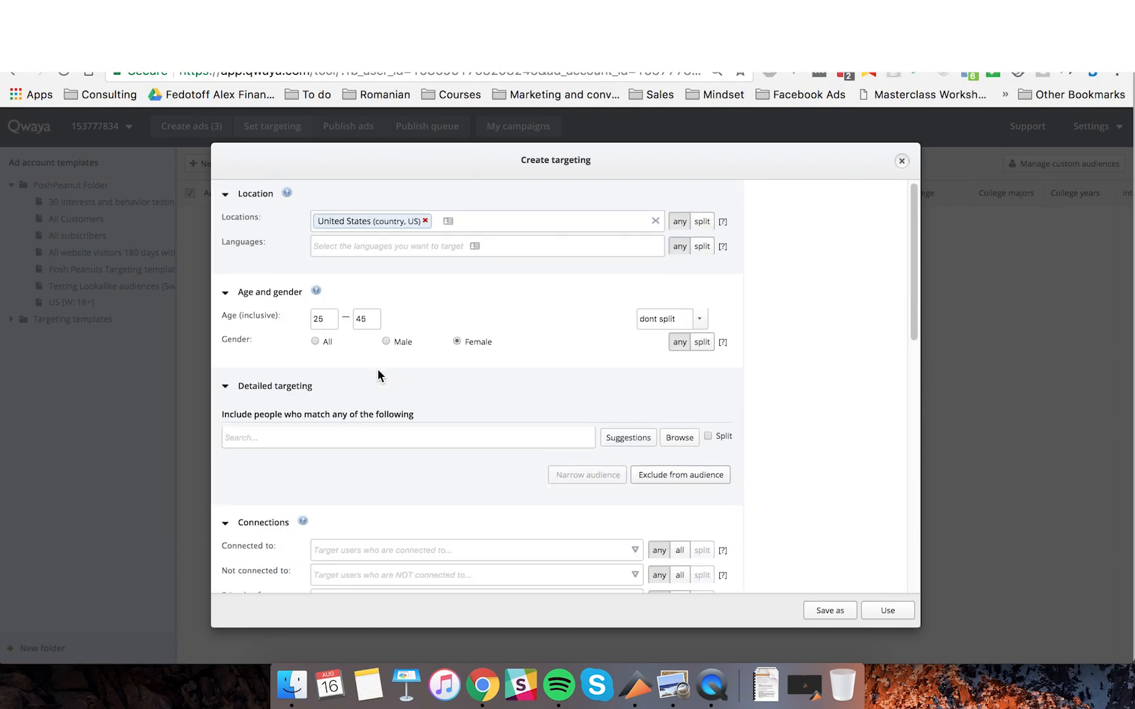
Exclude people from the All customers with LTV data custom audience.
{"action": "scroll", "coordinate": [377, 369], "scroll_direction": "down", "scroll_amount": 7}
{"action": "scroll", "coordinate": [378, 374], "scroll_direction": "down", "scroll_amount": 6}
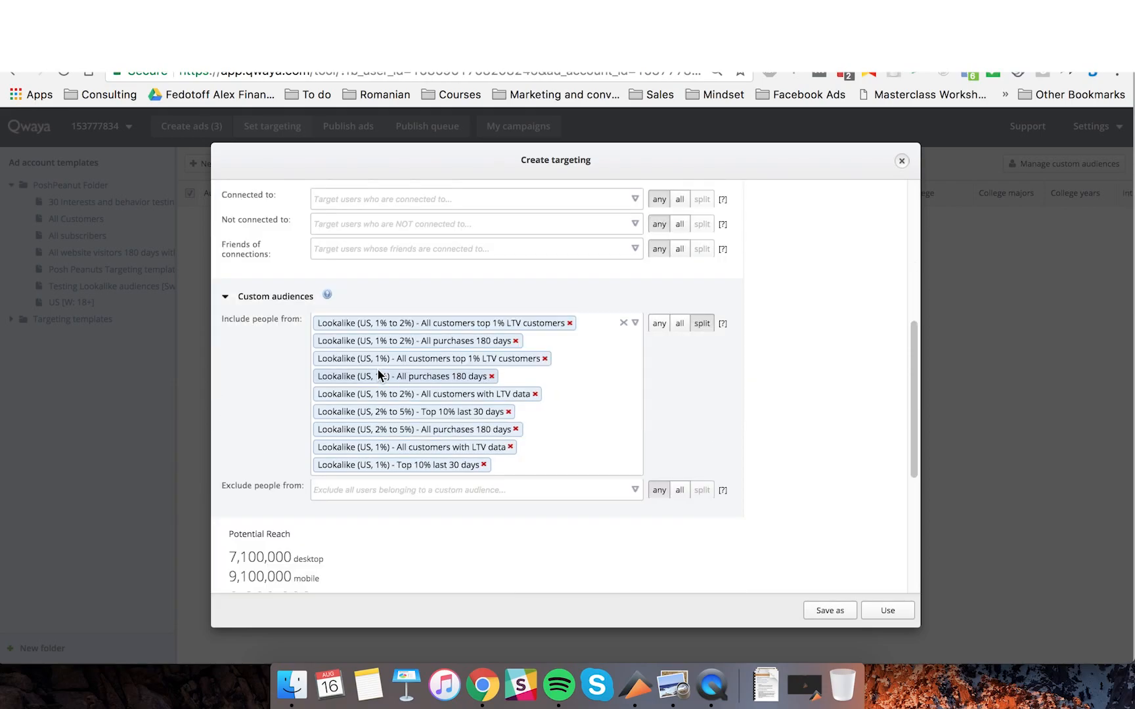
{"action": "scroll", "coordinate": [377, 369], "scroll_direction": "down", "scroll_amount": 2}
{"action": "left_click", "coordinate": [379, 451]}
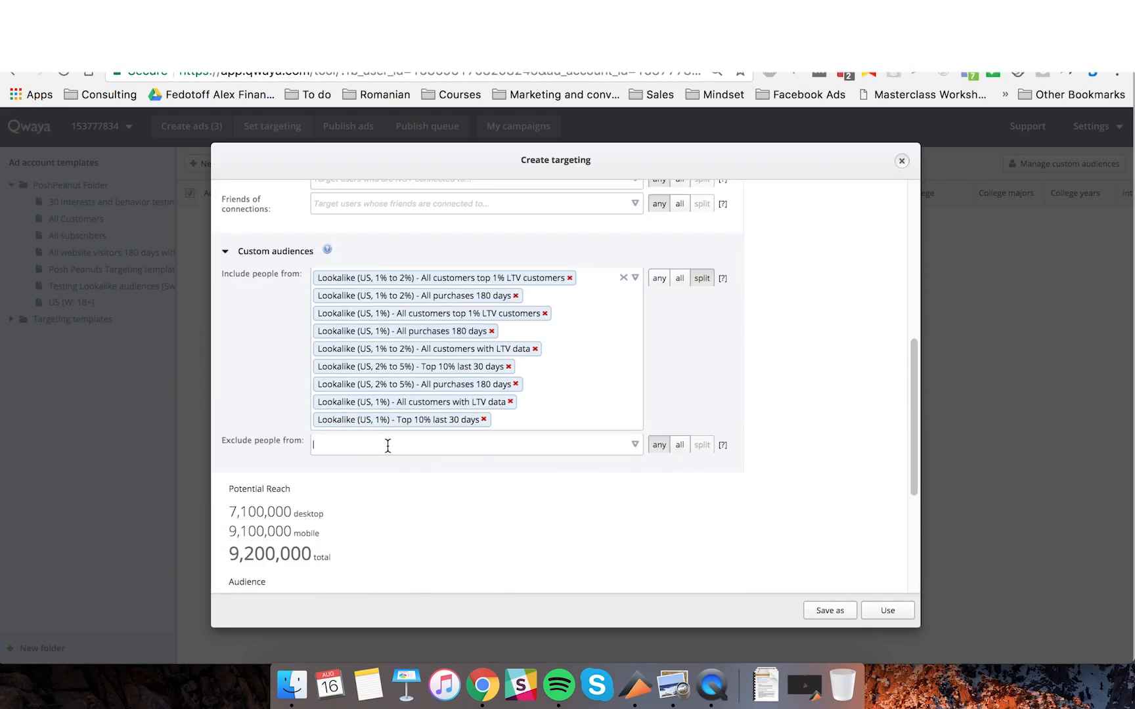
{"action": "type", "text": "cust"}
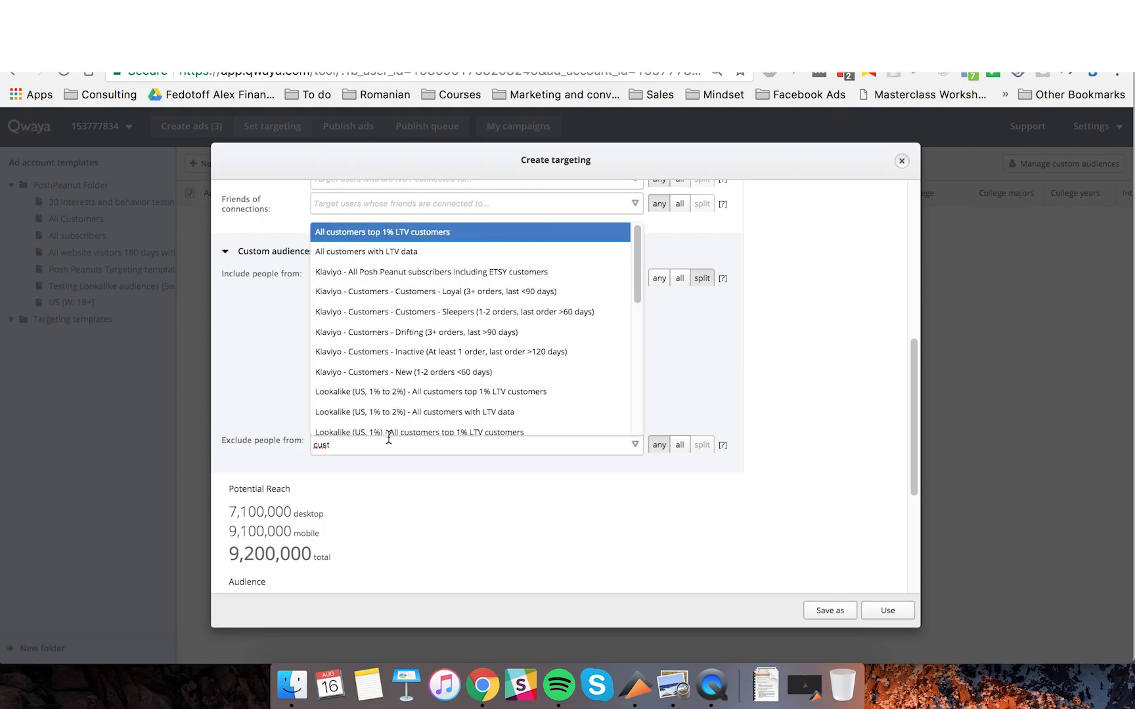
{"action": "left_click", "coordinate": [401, 258]}
{"action": "left_click", "coordinate": [401, 256]}
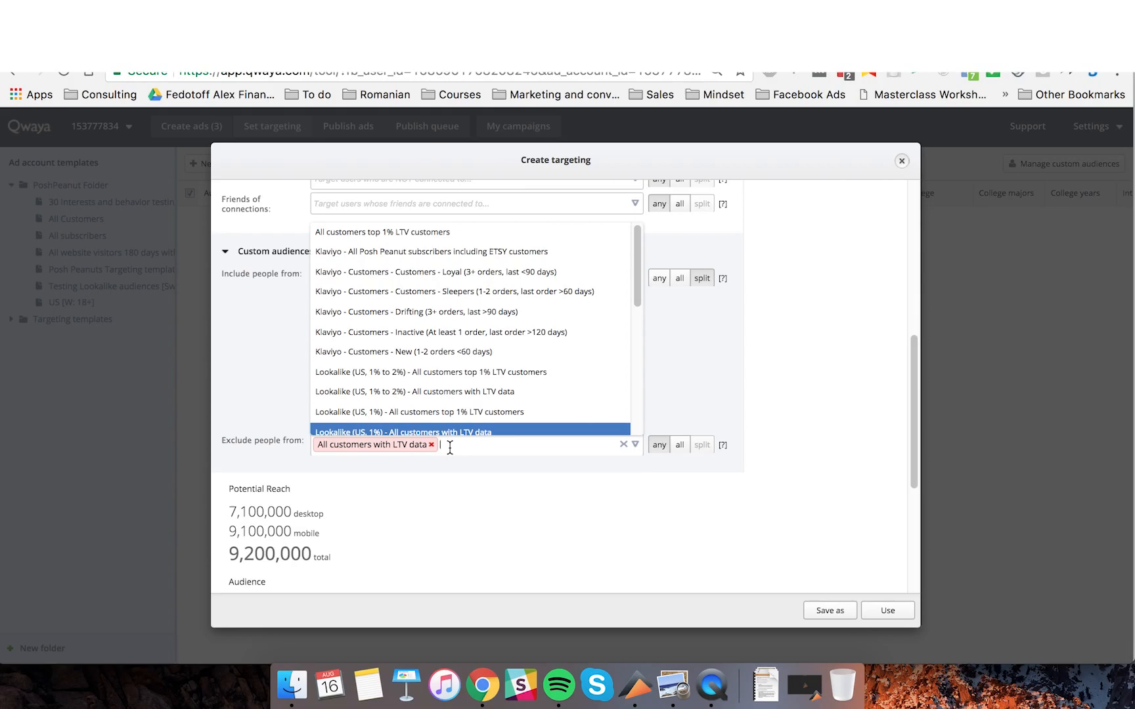
Also exclude the All purchases 180 days and 180 days purchasers audiences, and use the finished targeting.
{"action": "type", "text": "purchase"}
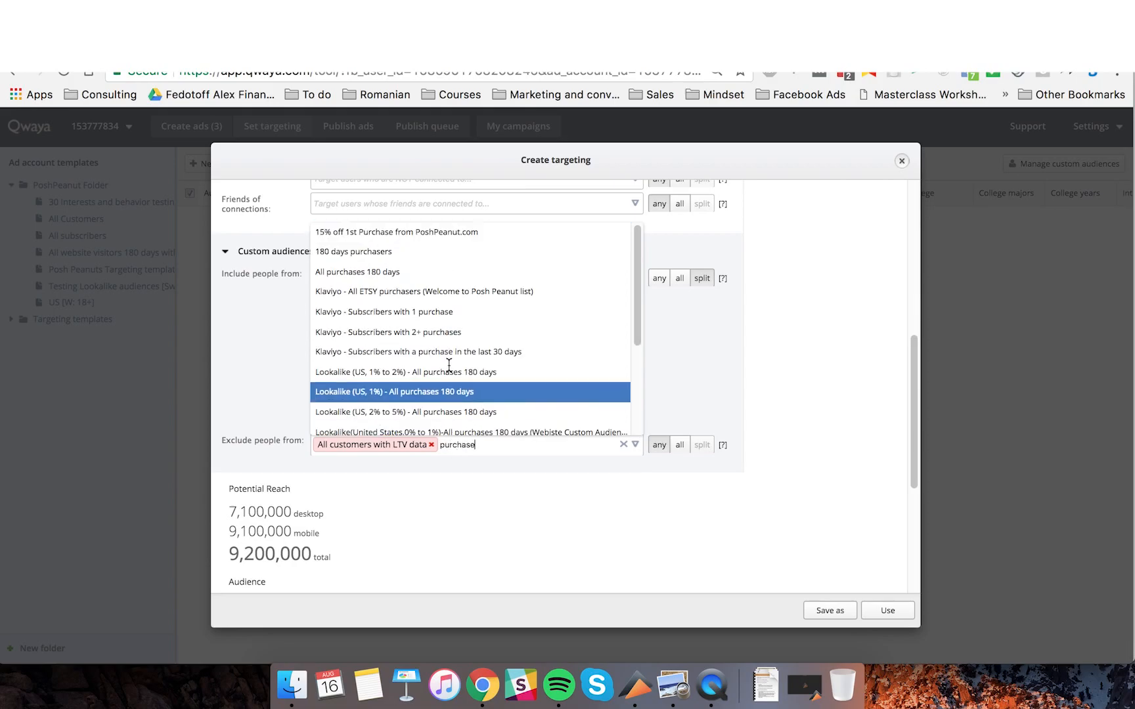
{"action": "left_click", "coordinate": [398, 273]}
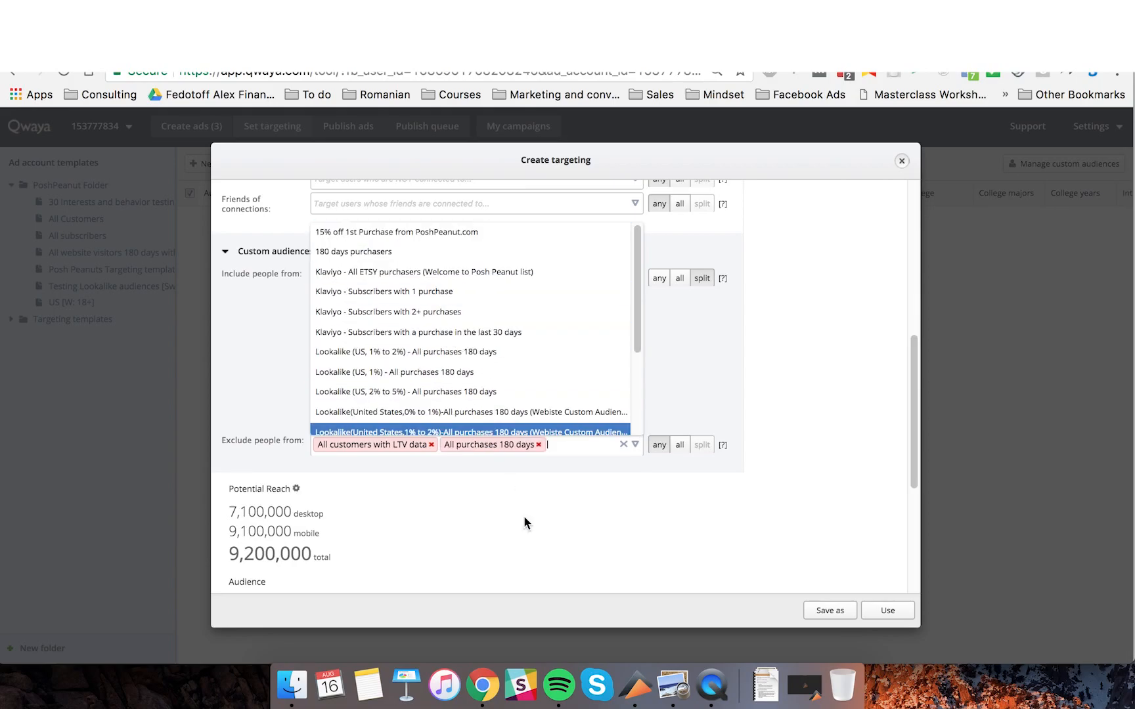
{"action": "type", "text": "pu"}
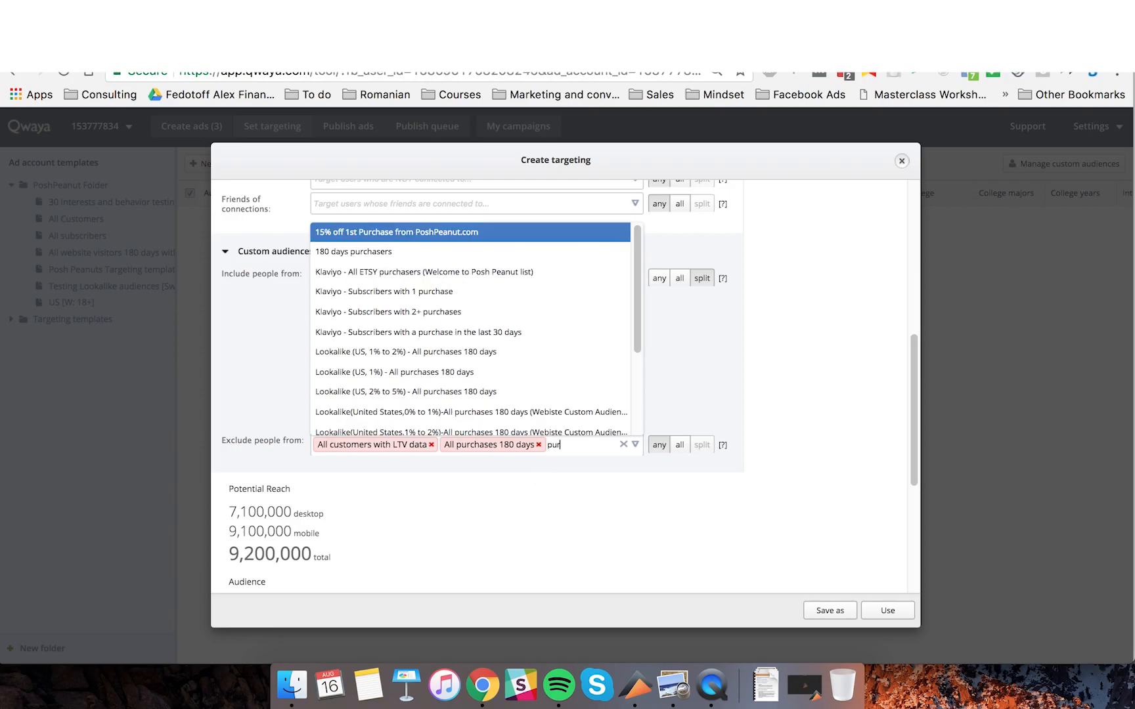
{"action": "left_click", "coordinate": [426, 251]}
{"action": "scroll", "coordinate": [454, 478], "scroll_direction": "down", "scroll_amount": 5}
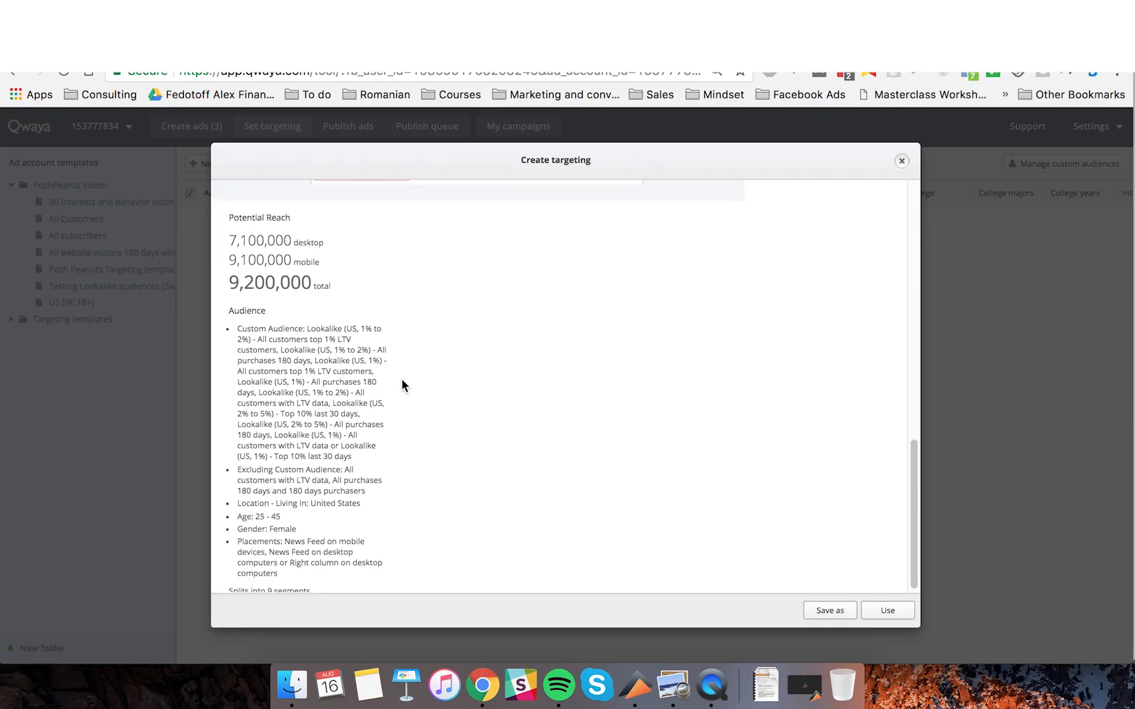
{"action": "left_click", "coordinate": [886, 611]}
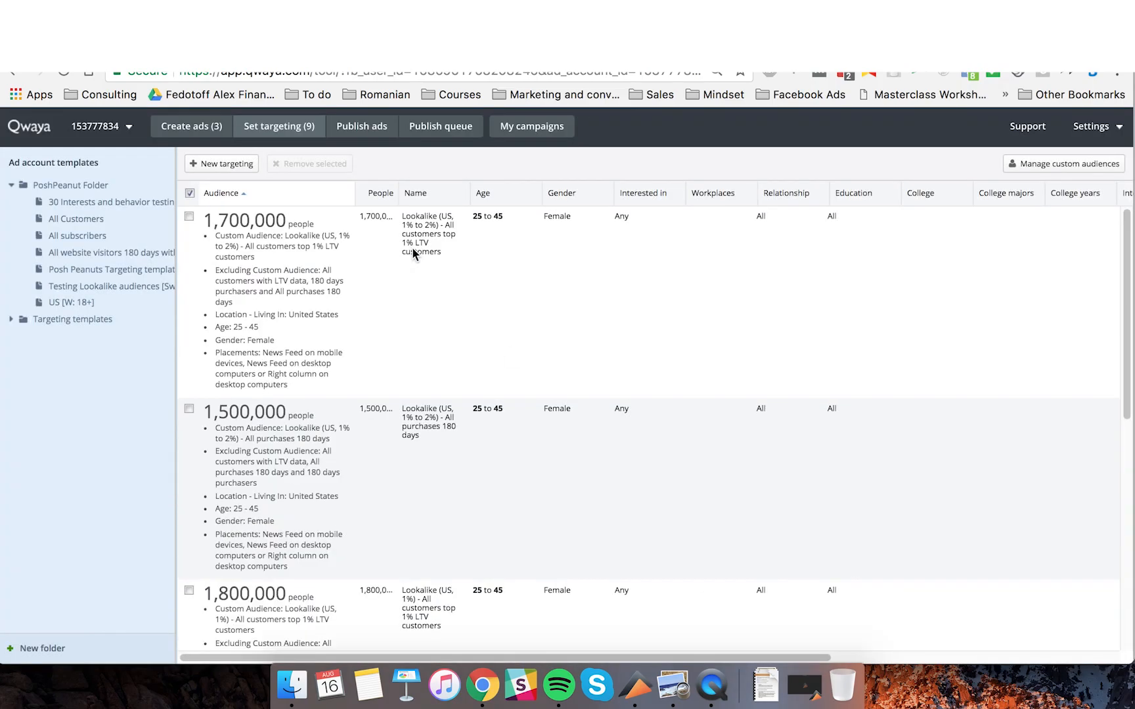
{"action": "left_click", "coordinate": [380, 134]}
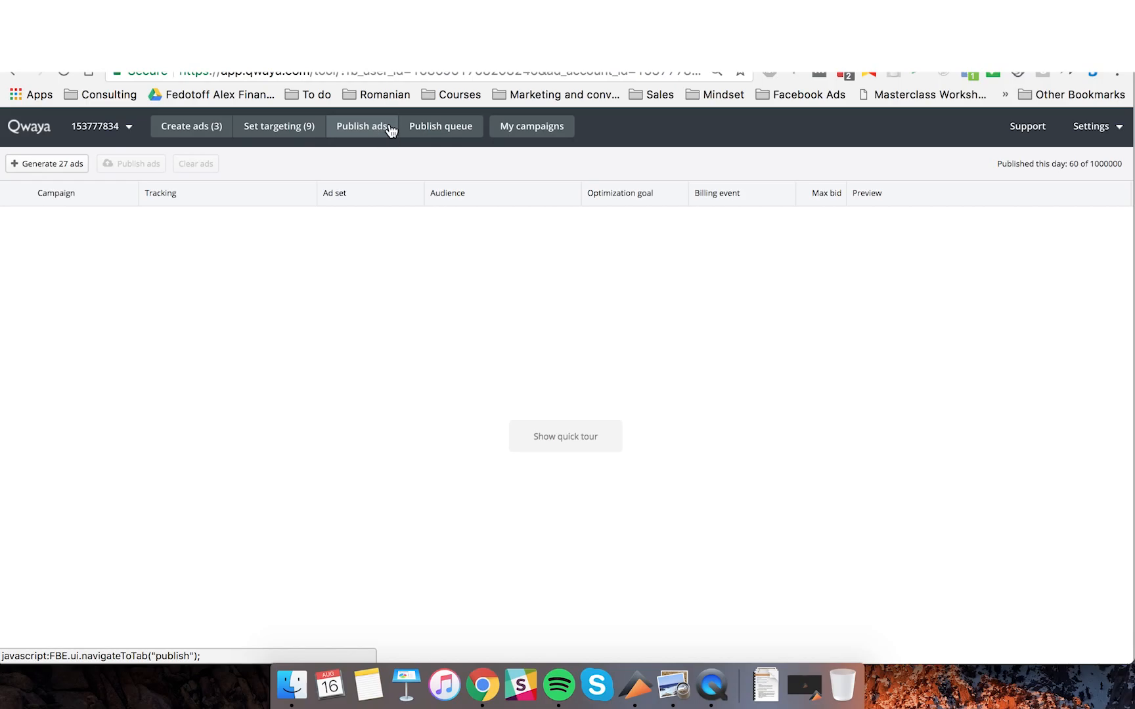
{"action": "left_click", "coordinate": [77, 167]}
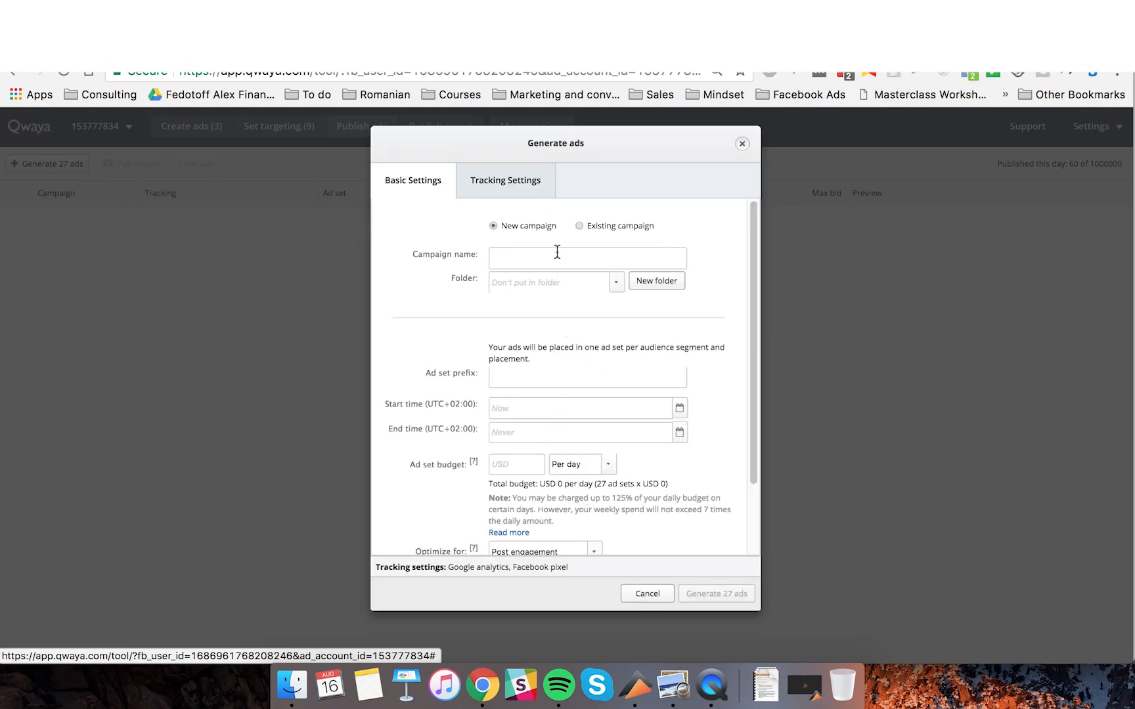
{"action": "left_click", "coordinate": [579, 226]}
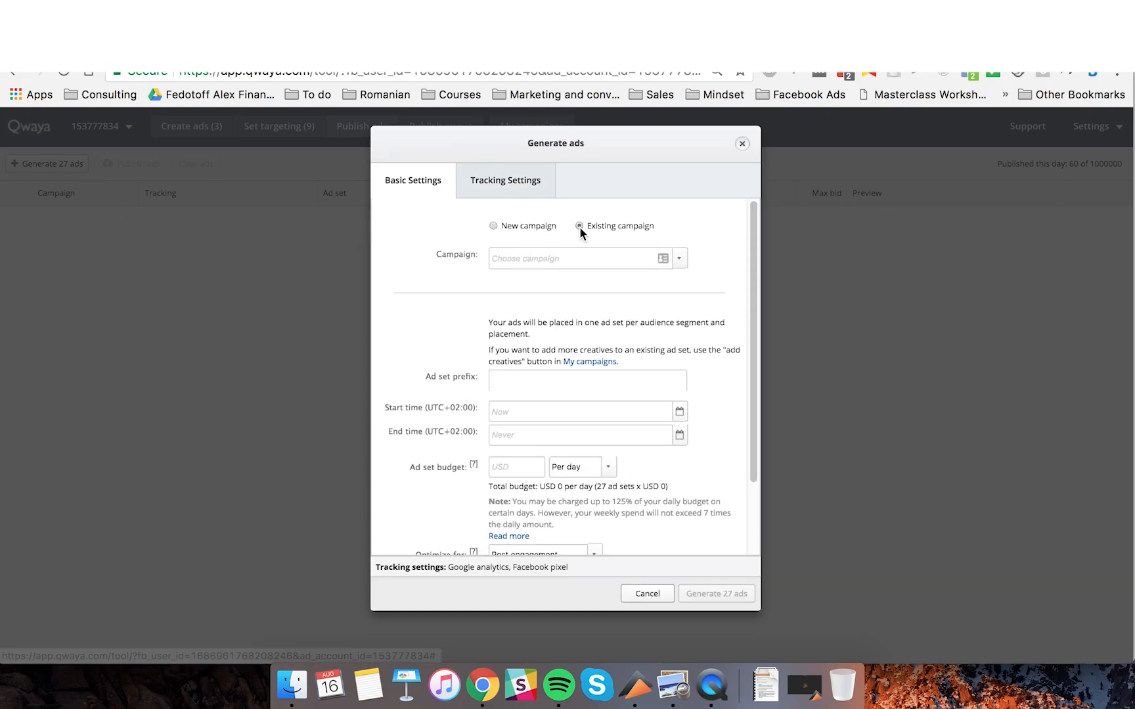
{"action": "left_click", "coordinate": [550, 259]}
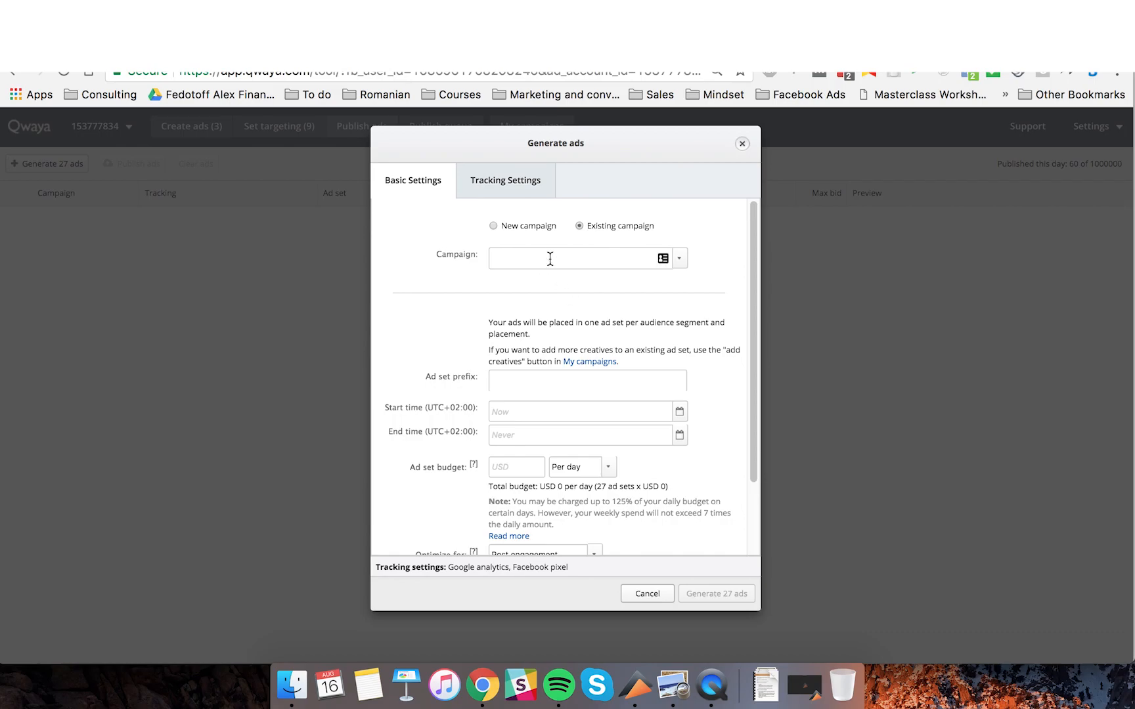
{"action": "type", "text": "Af"}
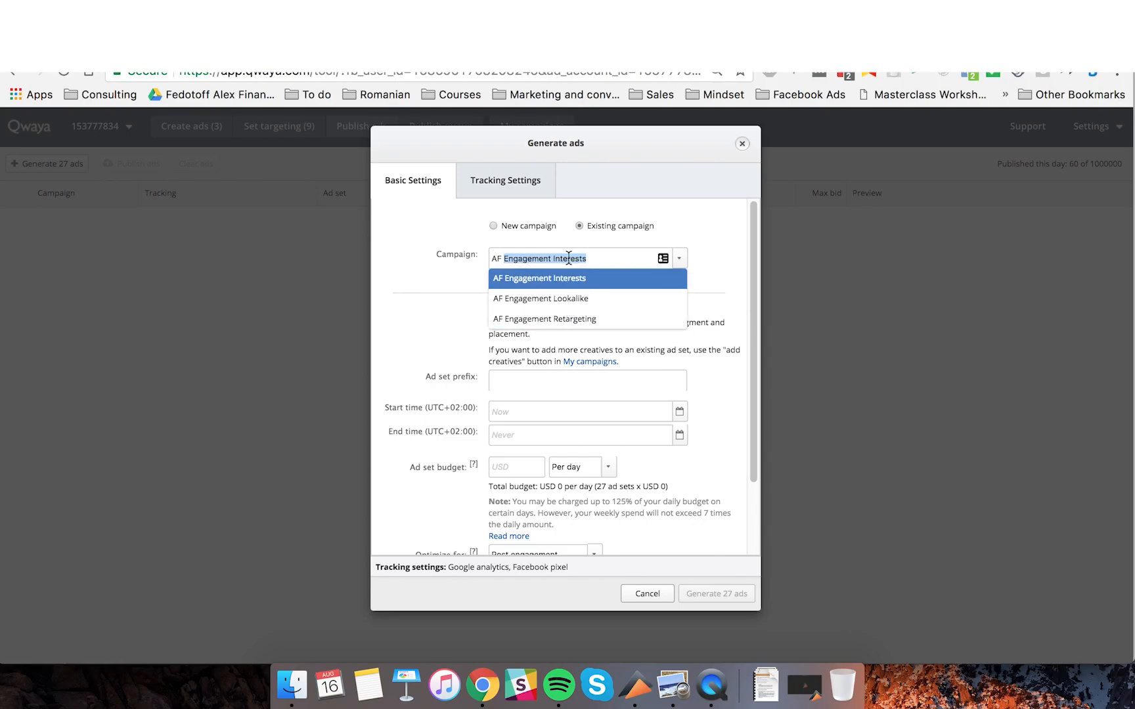
{"action": "scroll", "coordinate": [597, 259], "scroll_direction": "down", "scroll_amount": 1}
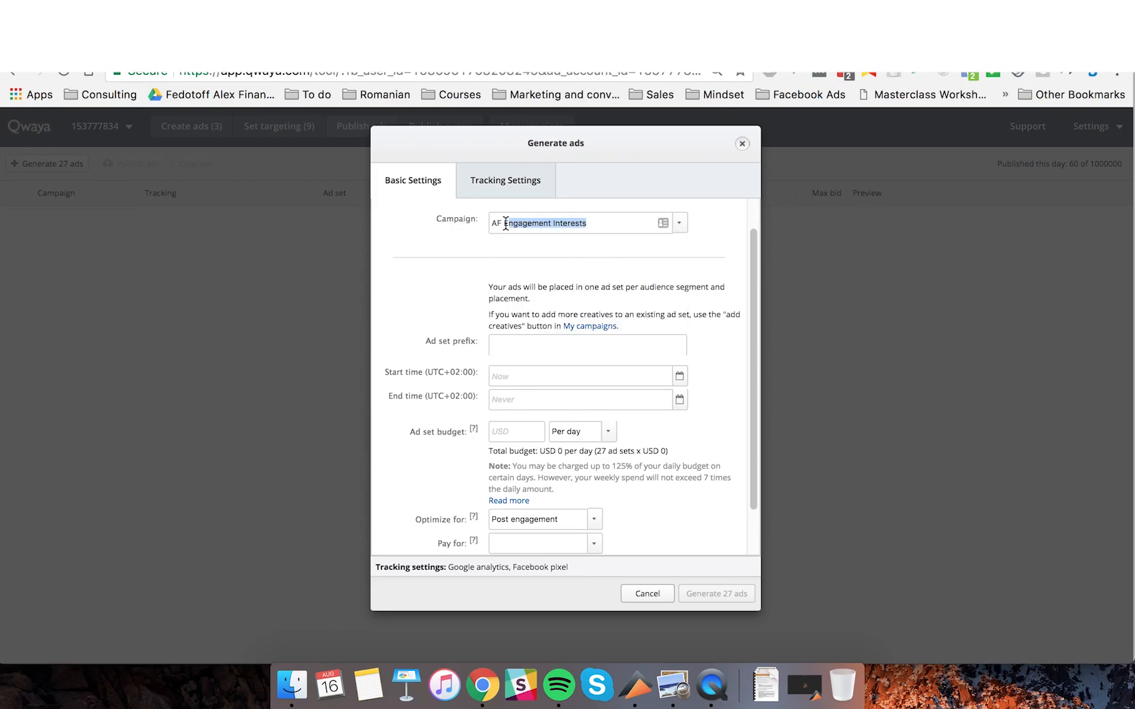
{"action": "key", "text": "BackSpace"}
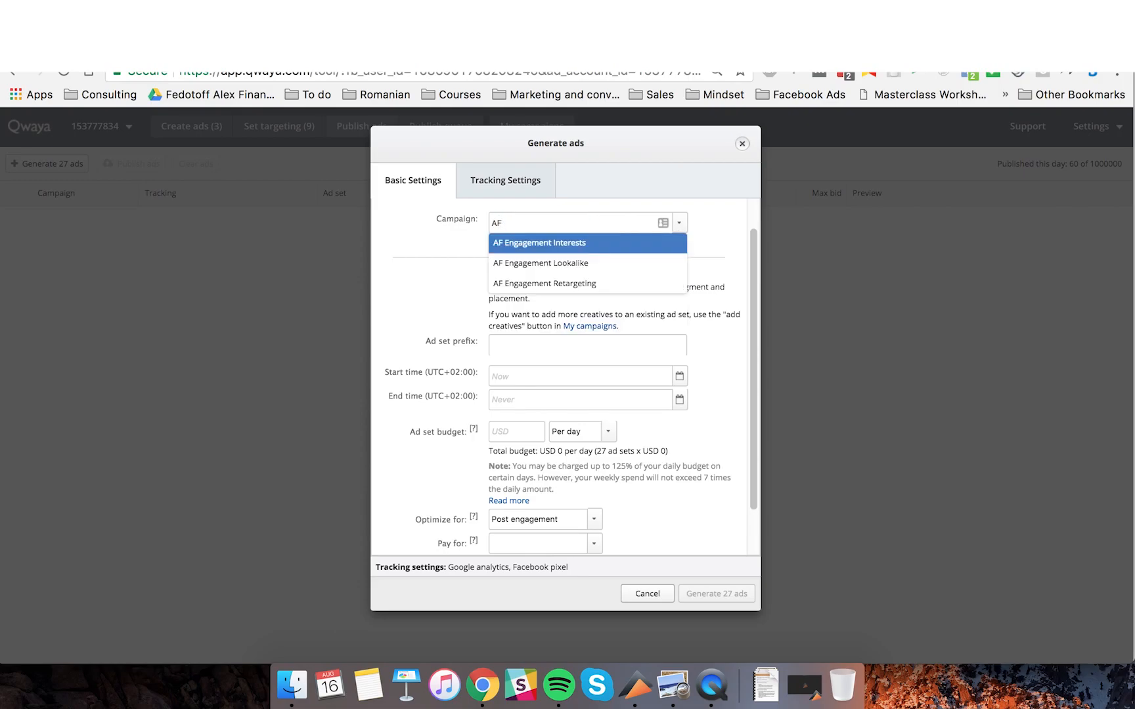
{"action": "type", "text": "c"}
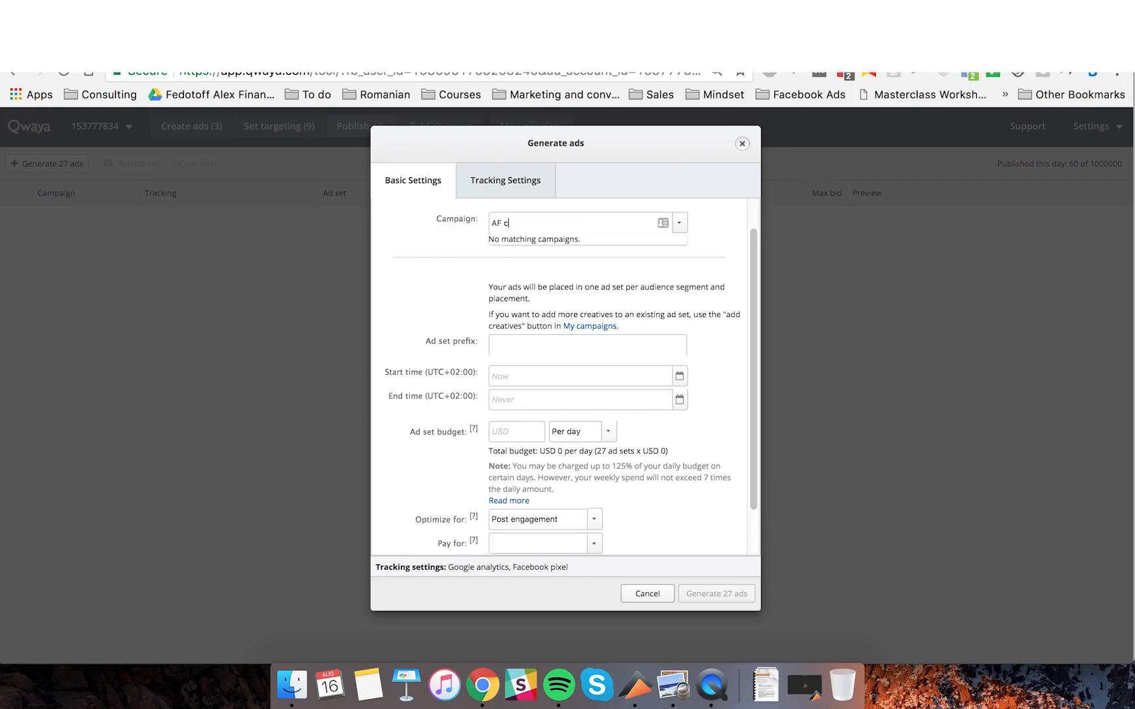
{"action": "key", "text": "BackSpace"}
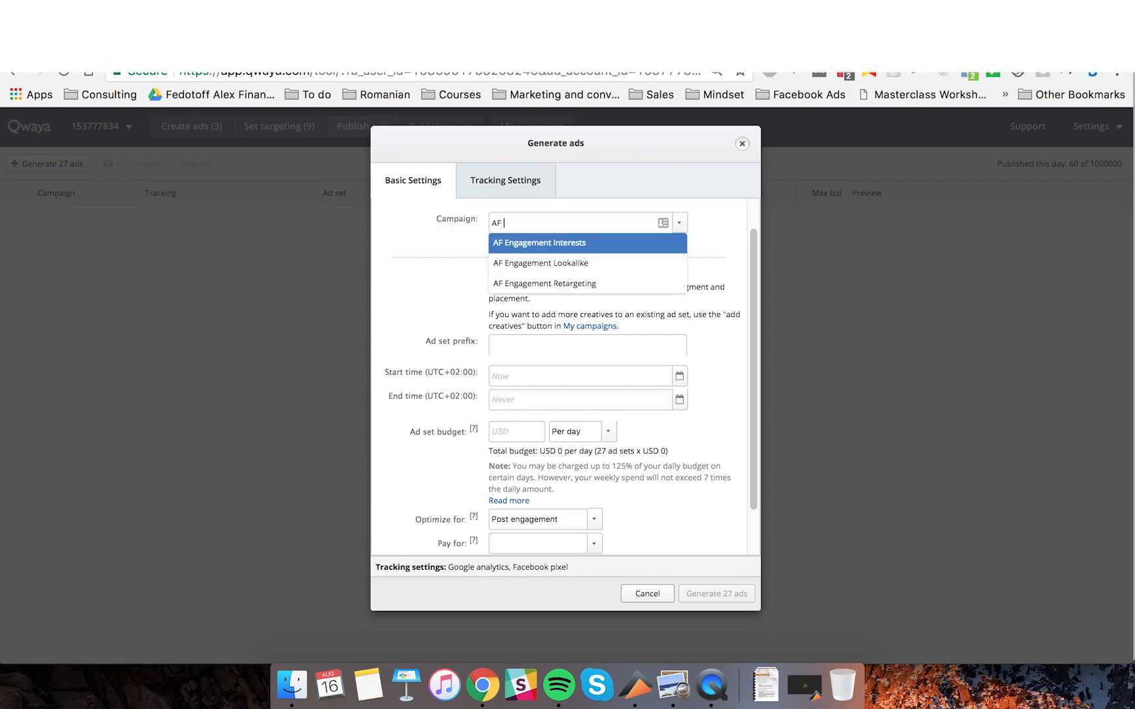
{"action": "type", "text": "C"}
{"action": "key", "text": "BackSpace"}
{"action": "key", "text": "BackSpace"}
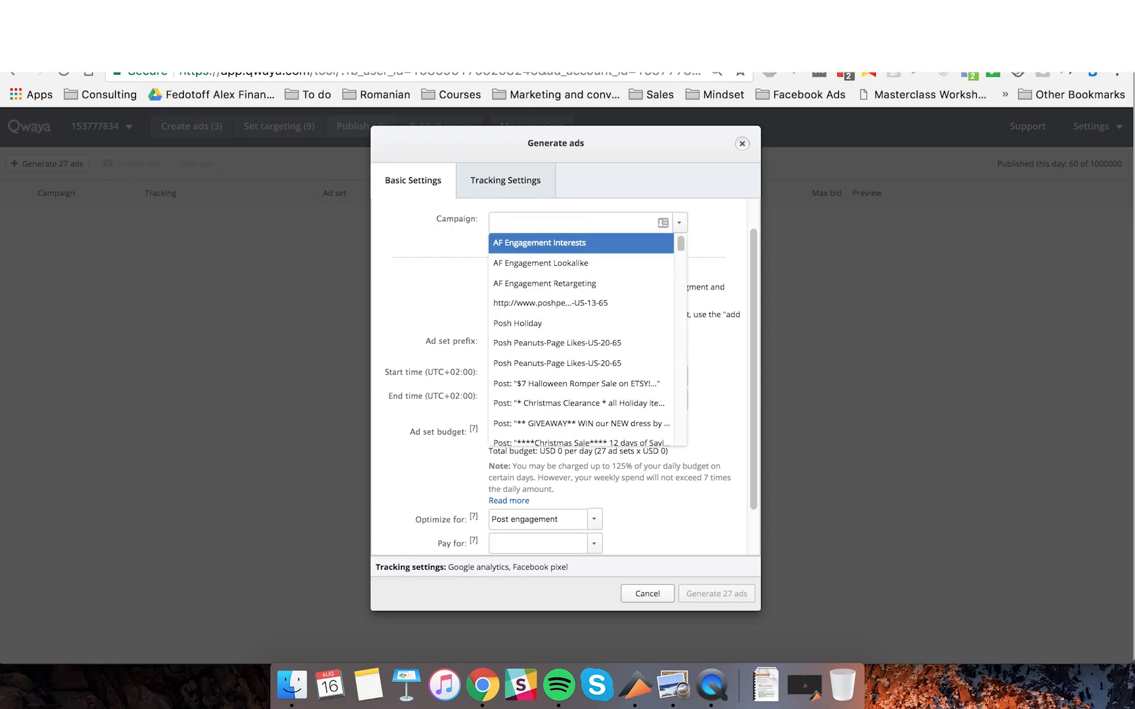
{"action": "left_click", "coordinate": [743, 146]}
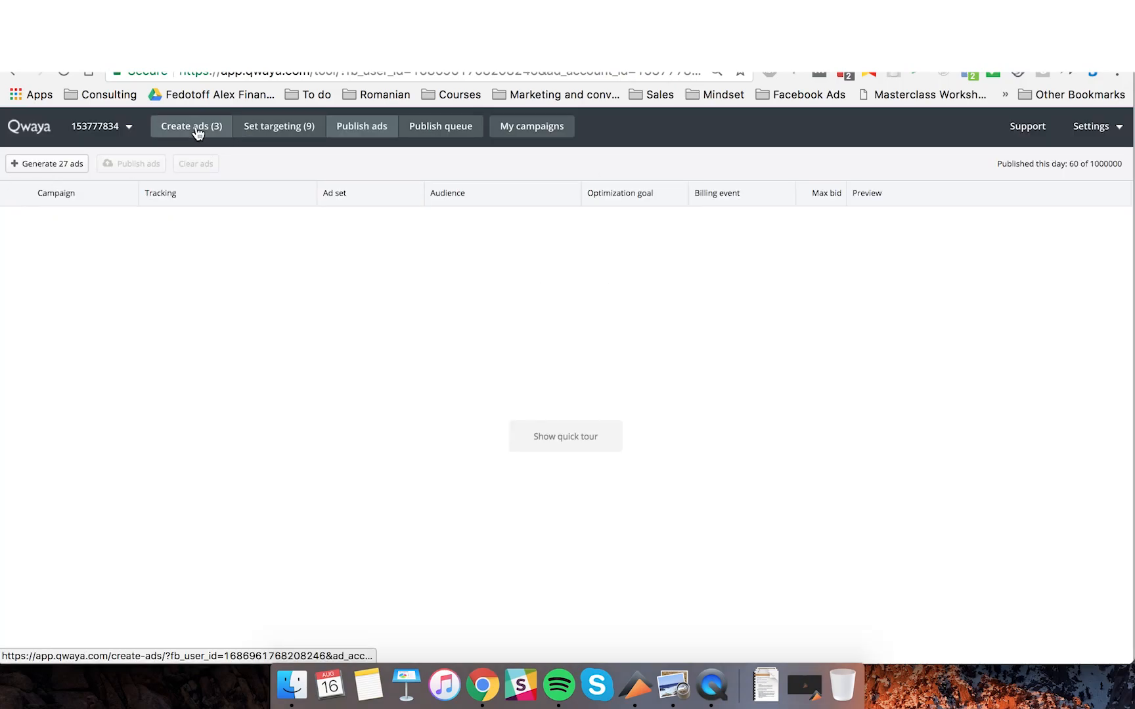
Return to ad creation in Qwaya and copy the post ID of the newest Posh Peanuts advert post from Facebook Page posts.
{"action": "left_click", "coordinate": [197, 133]}
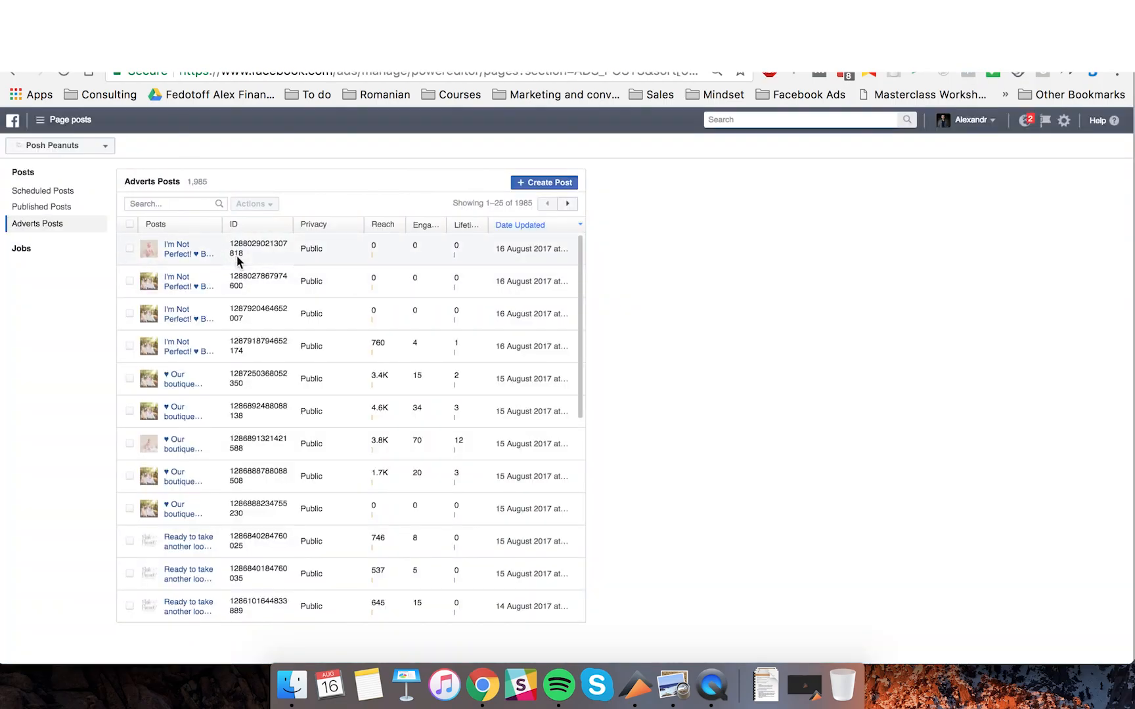
{"action": "left_click", "coordinate": [237, 255]}
{"action": "key", "text": "ctrl+Tab"}
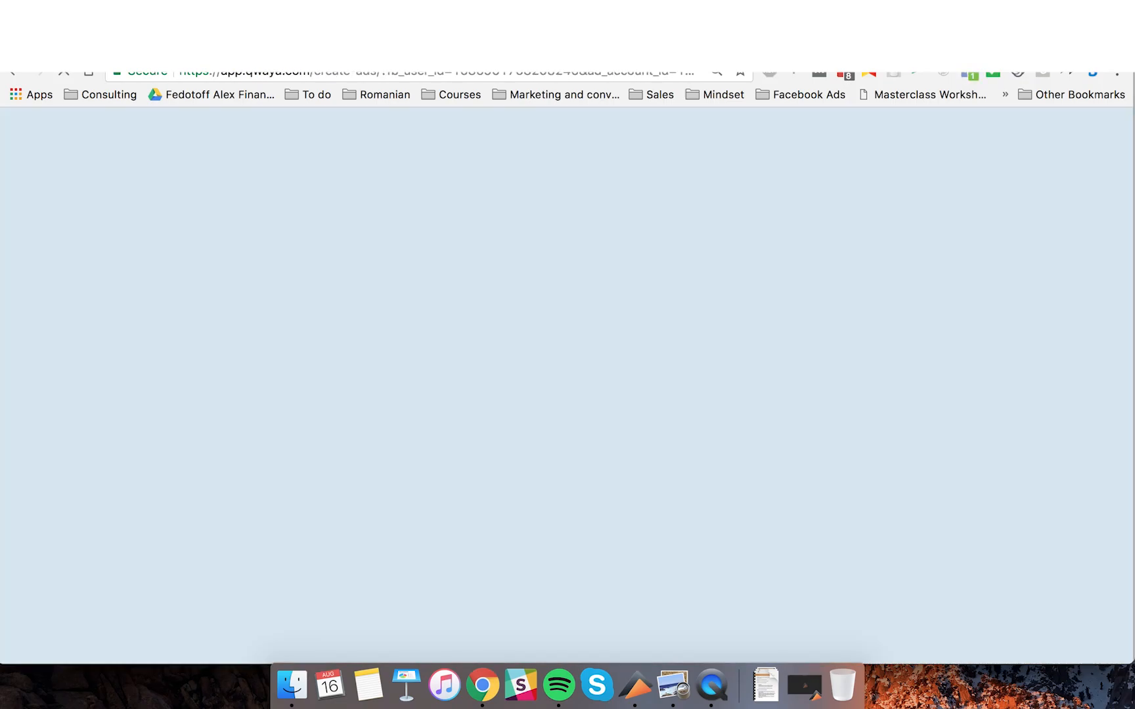
{"action": "key", "text": "ctrl+shift+Tab"}
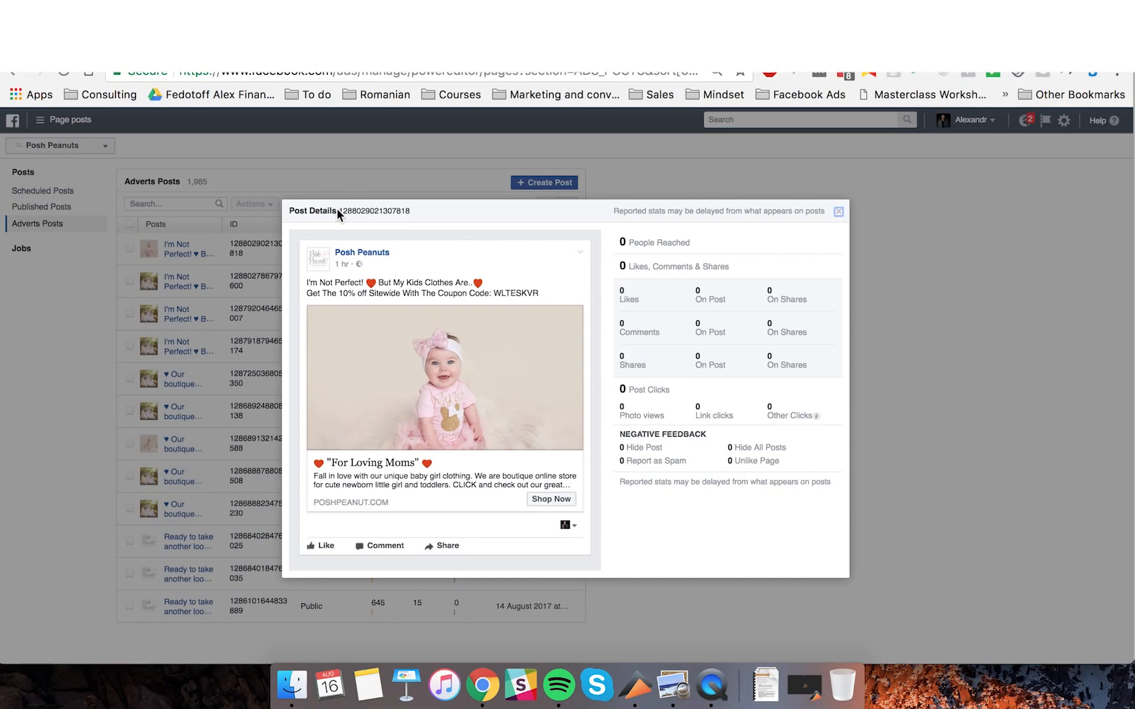
{"action": "double_click", "coordinate": [346, 214]}
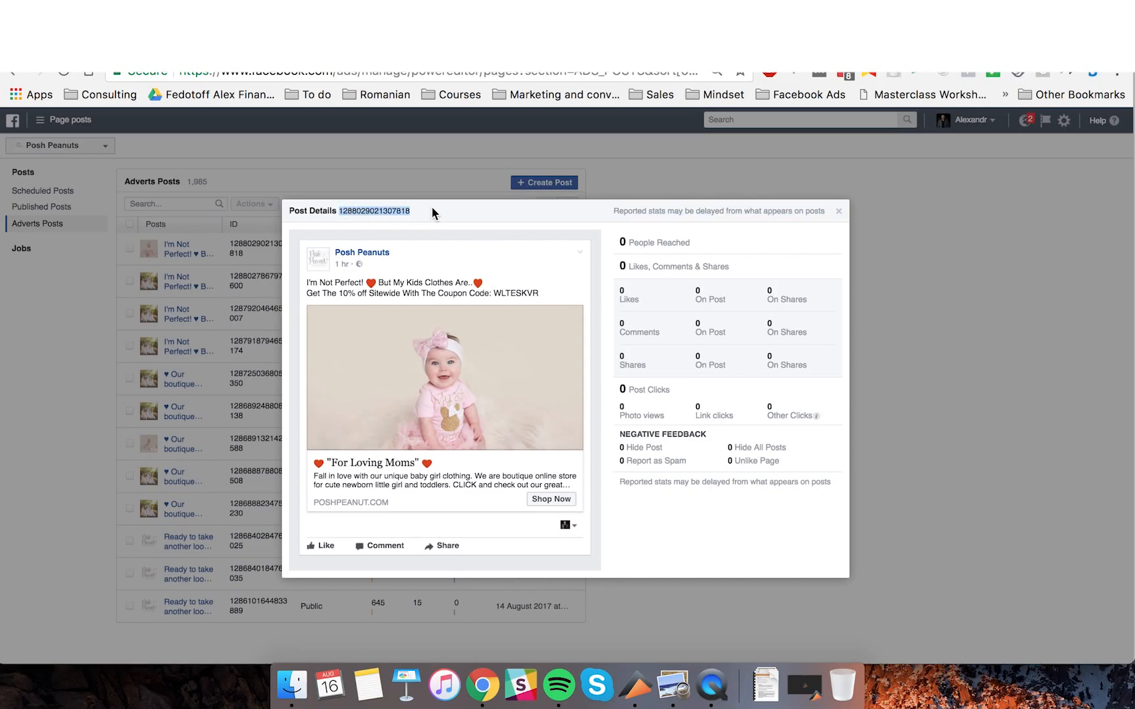
{"action": "key", "text": "ctrl+Tab"}
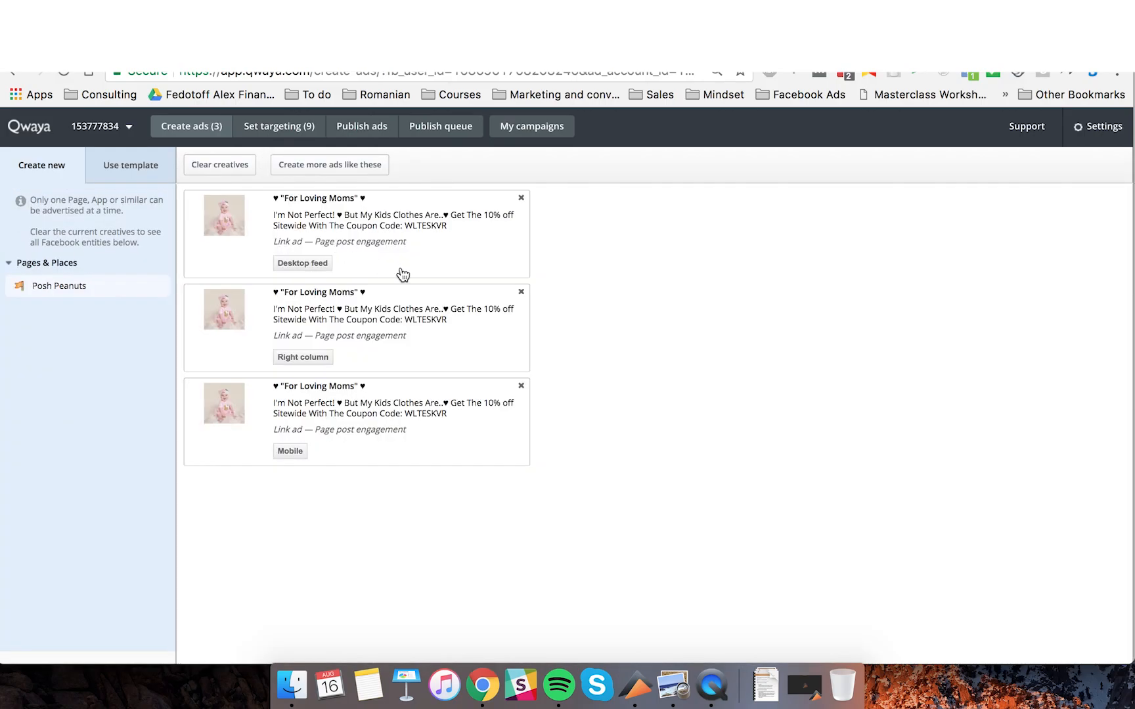
Remove the three "For Loving Moms" link ad creatives for desktop feed, right column and mobile.
{"action": "left_click", "coordinate": [521, 198]}
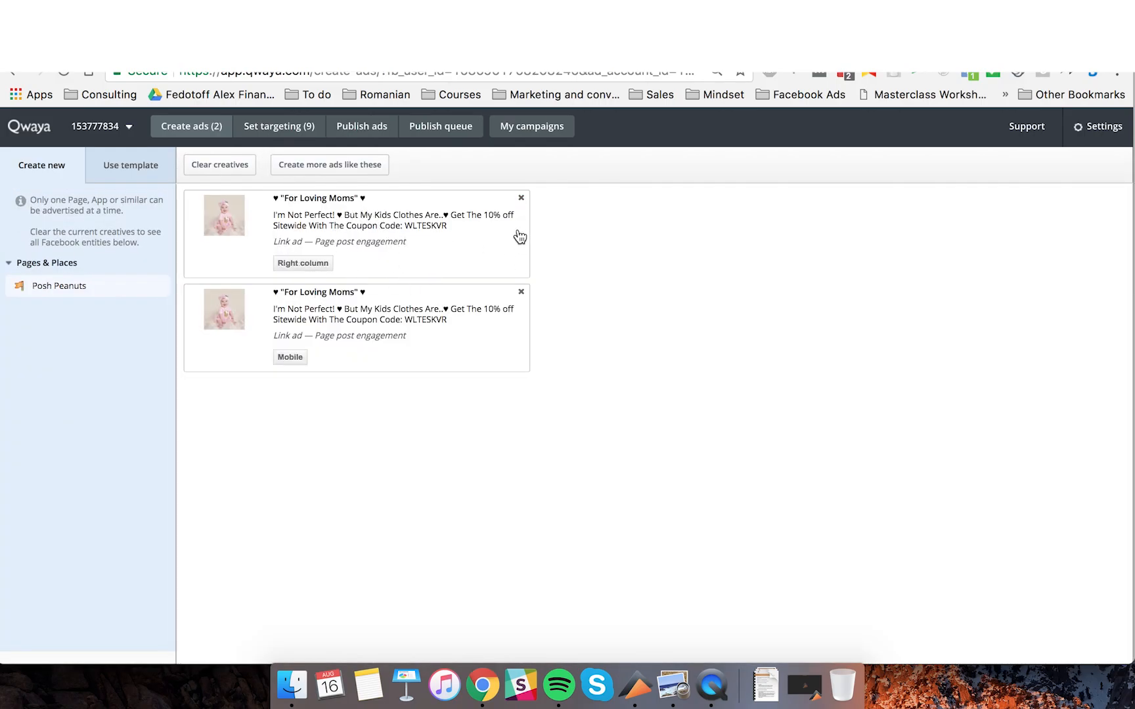
{"action": "left_click", "coordinate": [521, 197]}
{"action": "left_click", "coordinate": [521, 198]}
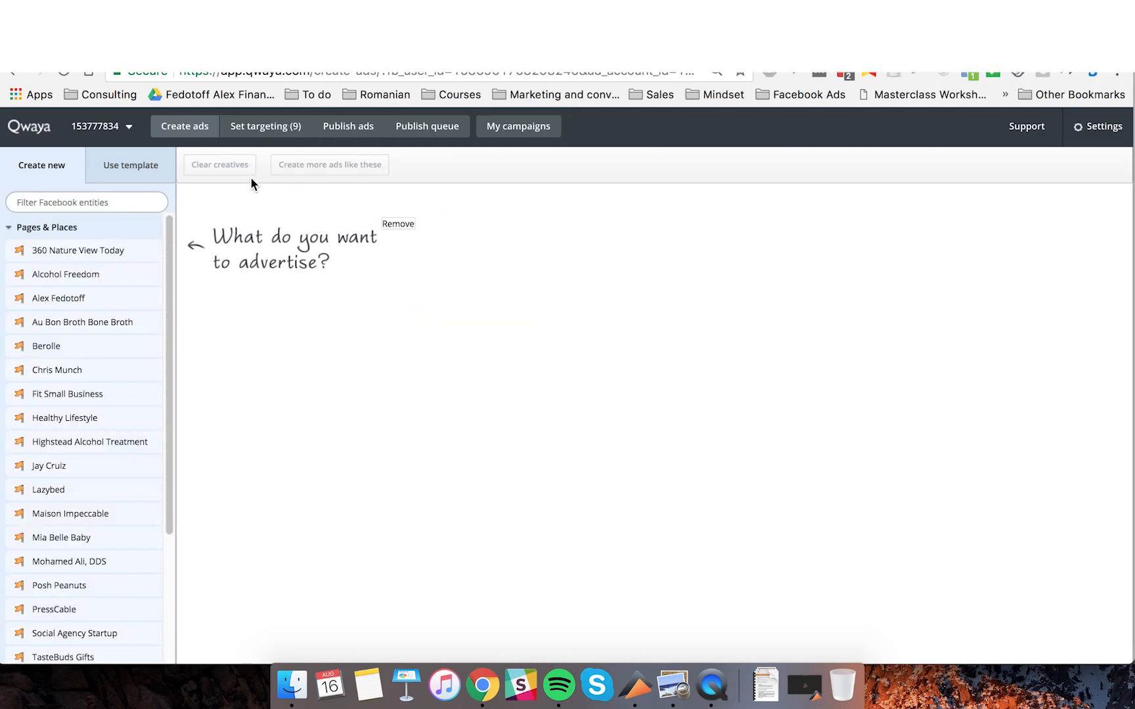
{"action": "scroll", "coordinate": [92, 512], "scroll_direction": "down", "scroll_amount": 3}
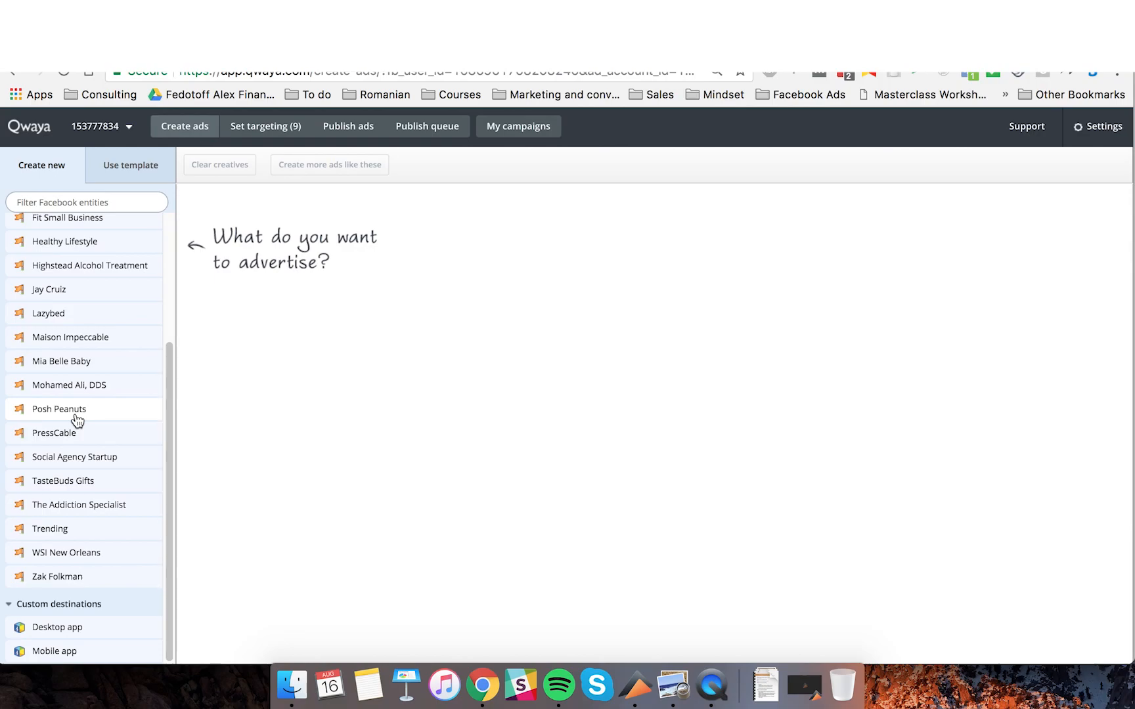
Create split desktop feed and mobile Page post ads for Posh Peanuts from the copied post ID, with the Page post engagement objective and no right column.
{"action": "left_click", "coordinate": [145, 417]}
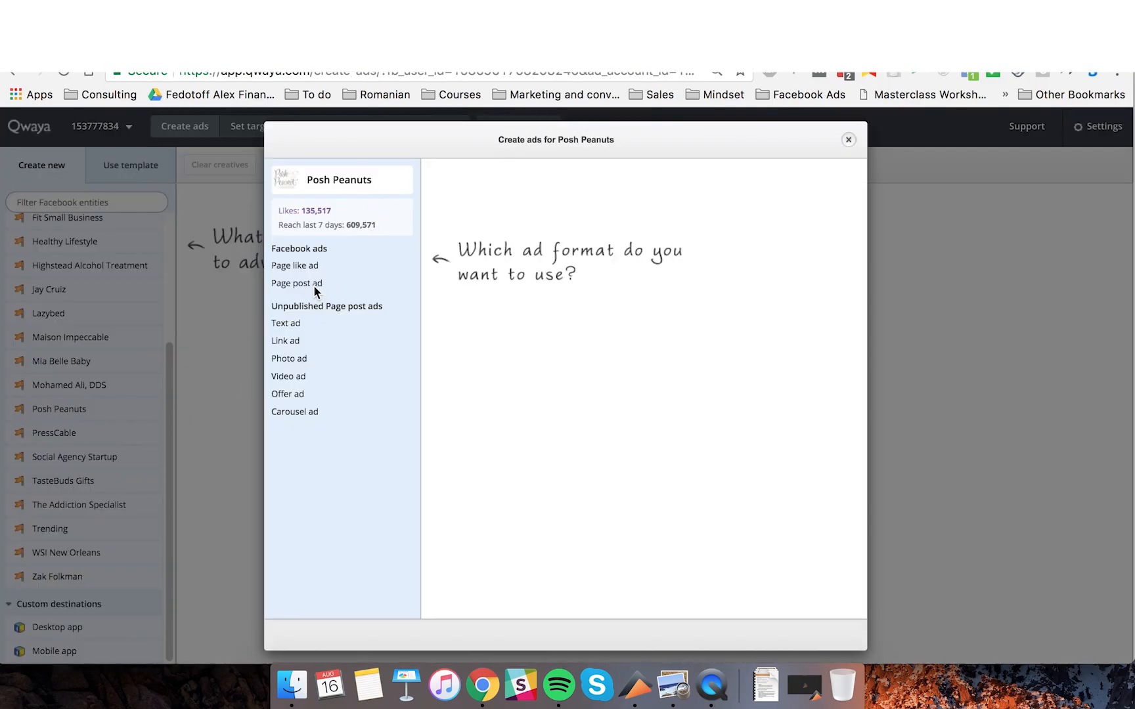
{"action": "left_click", "coordinate": [306, 287]}
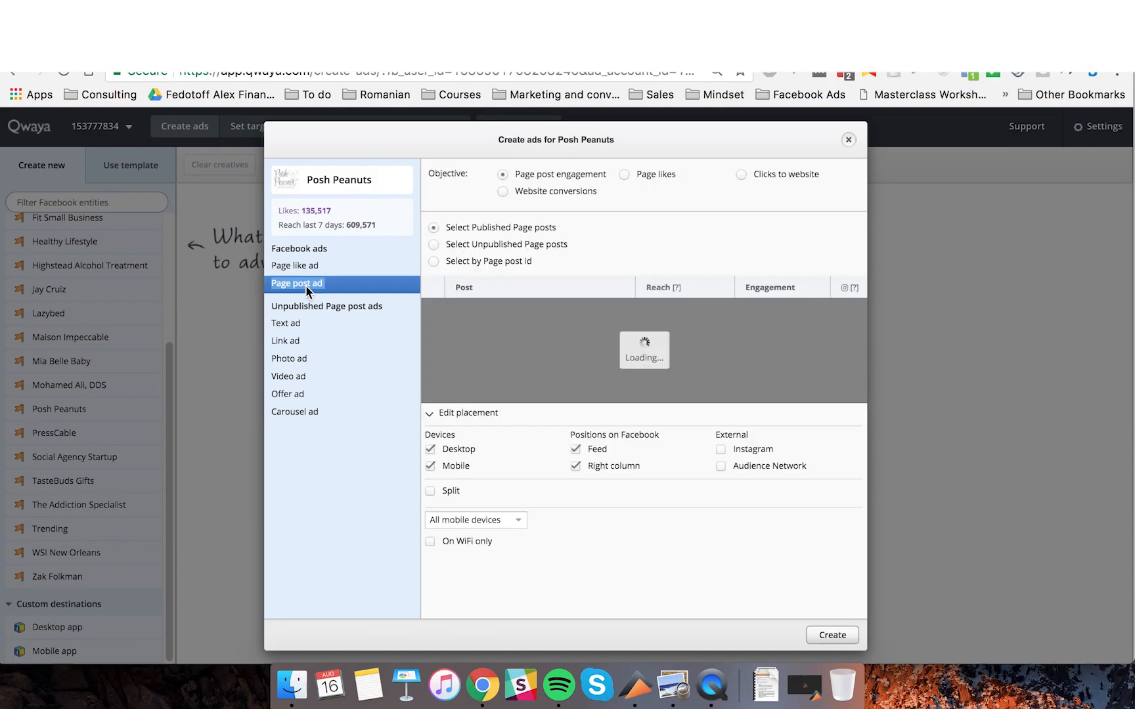
{"action": "left_click", "coordinate": [491, 261]}
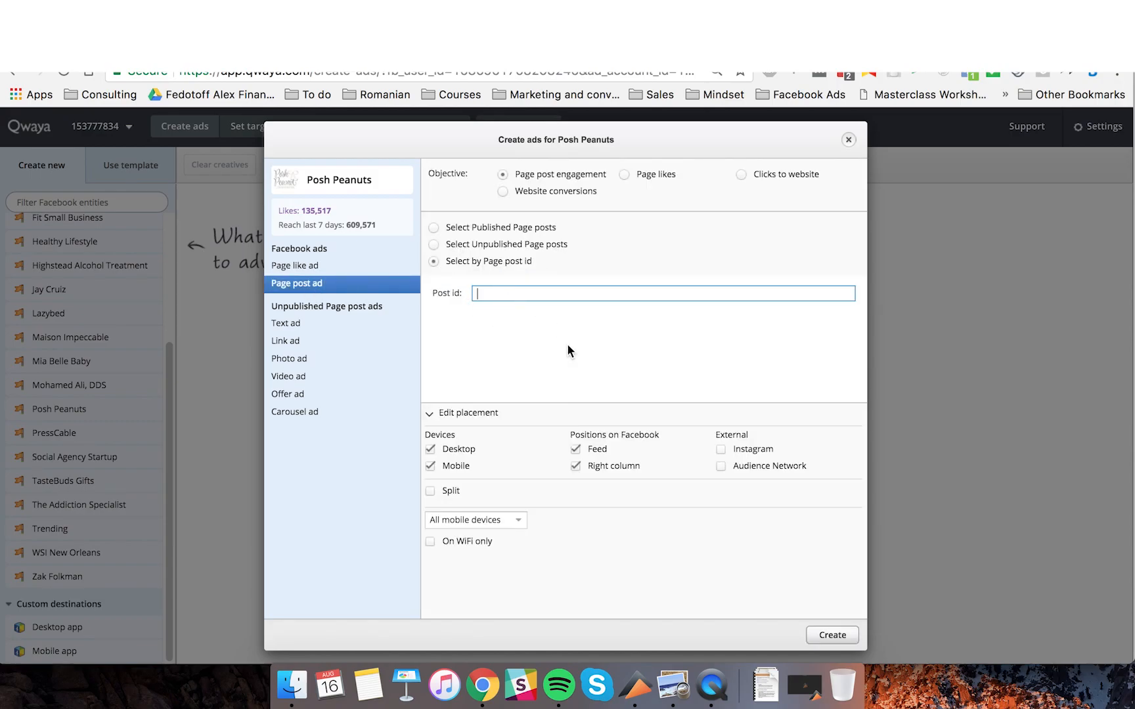
{"action": "key", "text": "super+v"}
{"action": "left_click", "coordinate": [431, 491]}
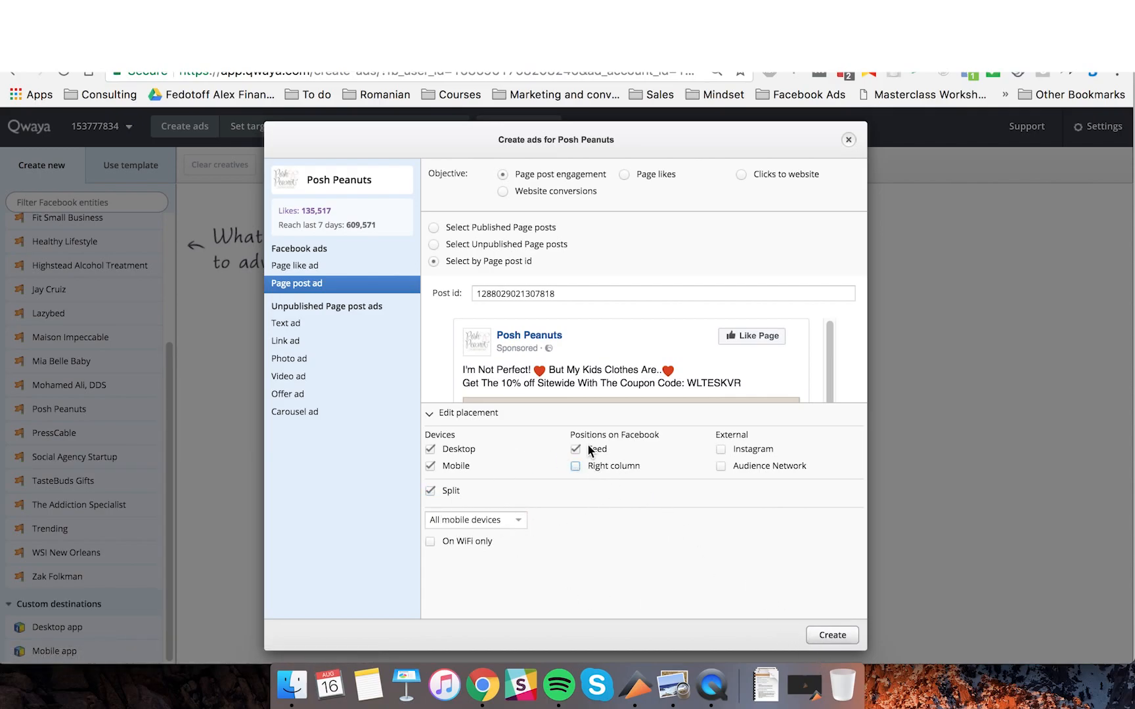
{"action": "left_click", "coordinate": [853, 643]}
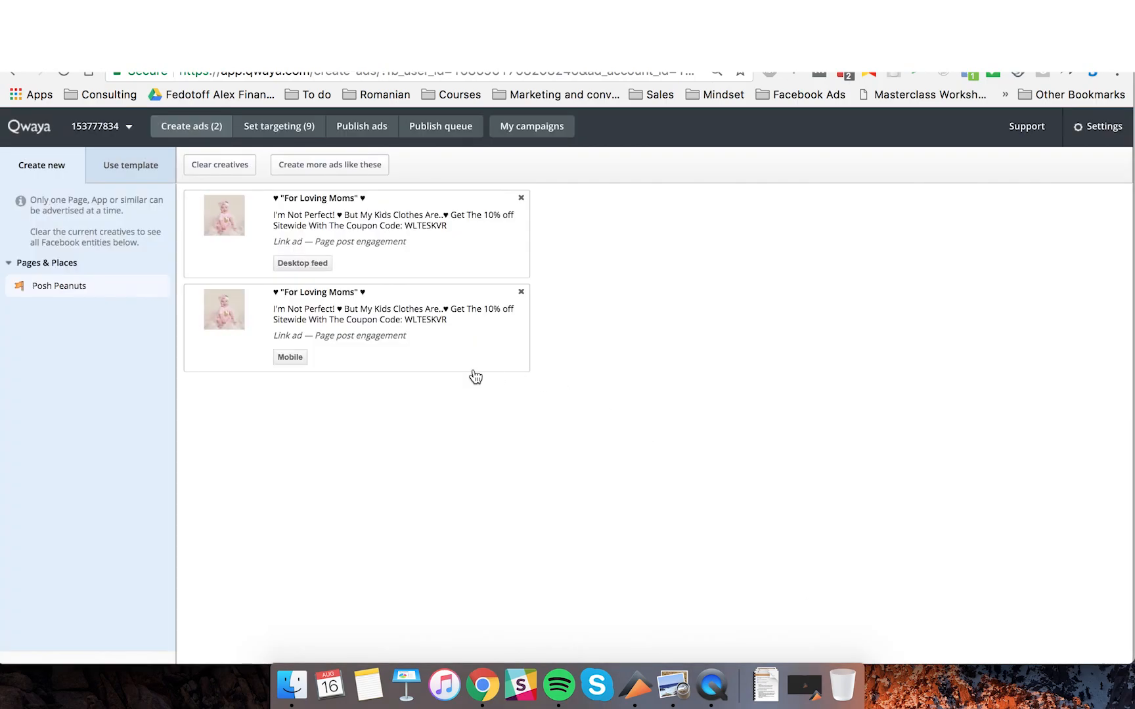
{"action": "left_click", "coordinate": [374, 131]}
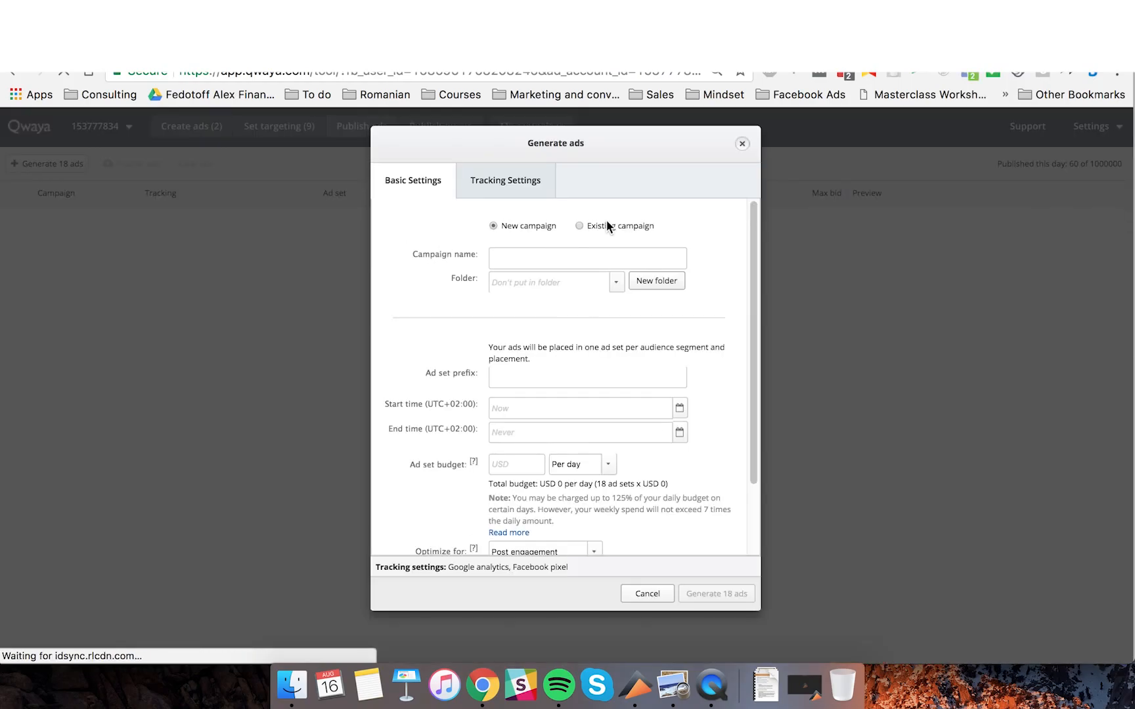
{"action": "left_click", "coordinate": [581, 225]}
{"action": "left_click", "coordinate": [568, 260]}
{"action": "type", "text": "a"}
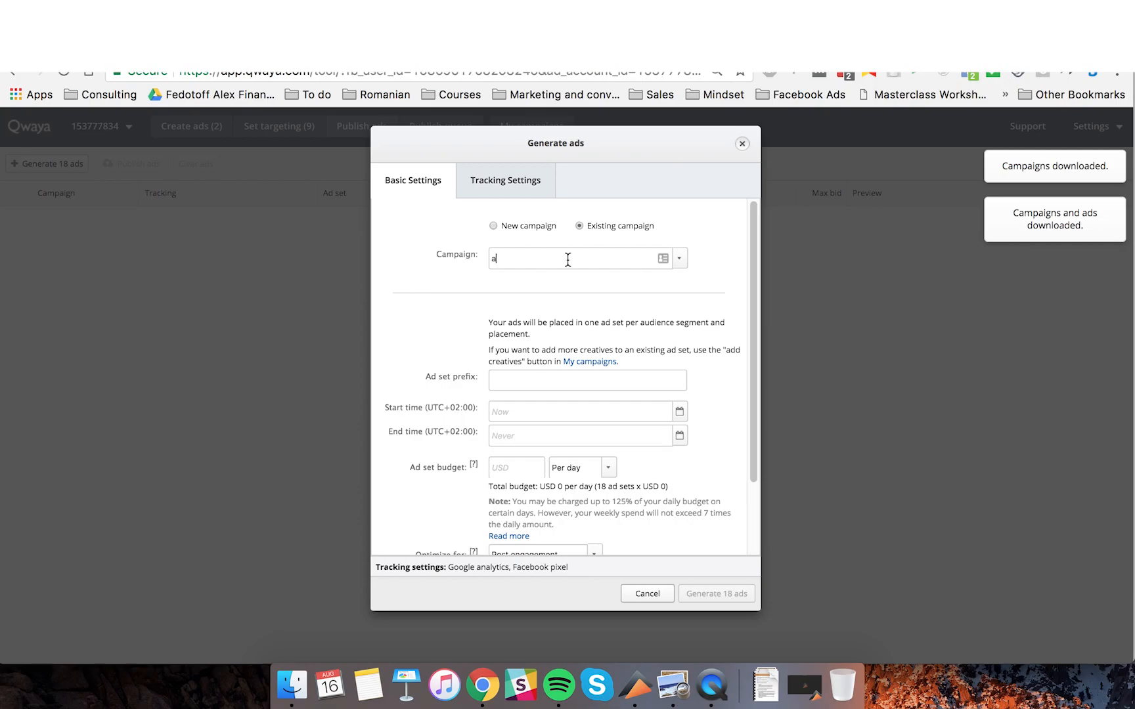
{"action": "type", "text": "f"}
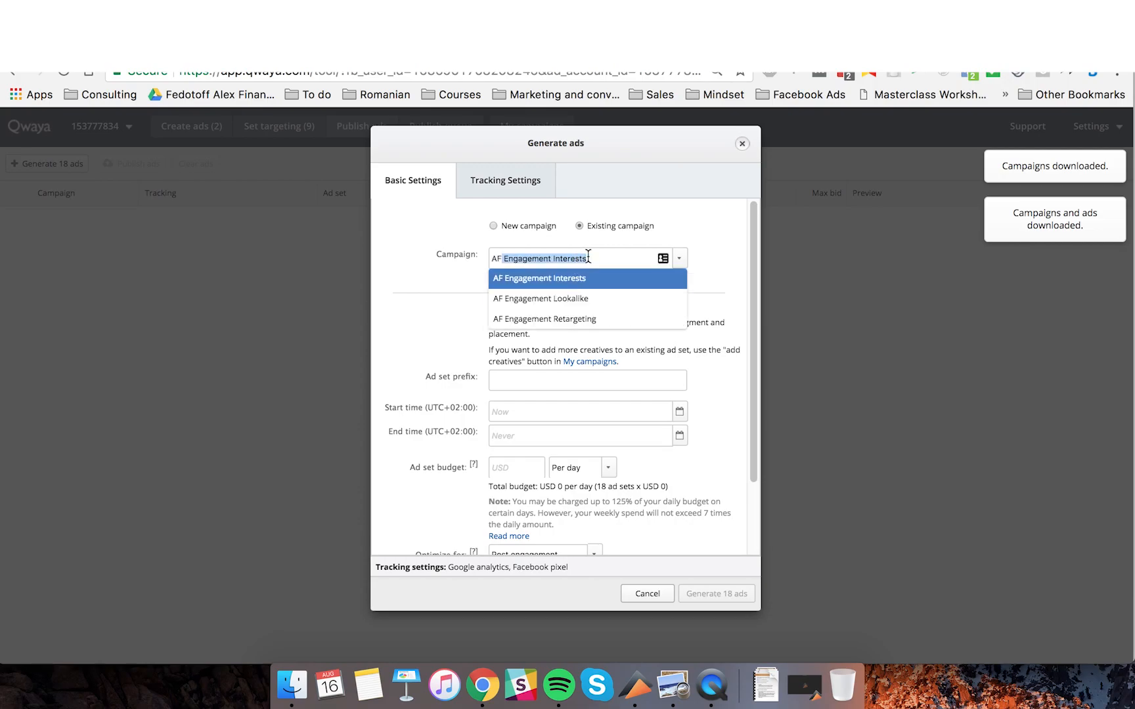
{"action": "double_click", "coordinate": [586, 258]}
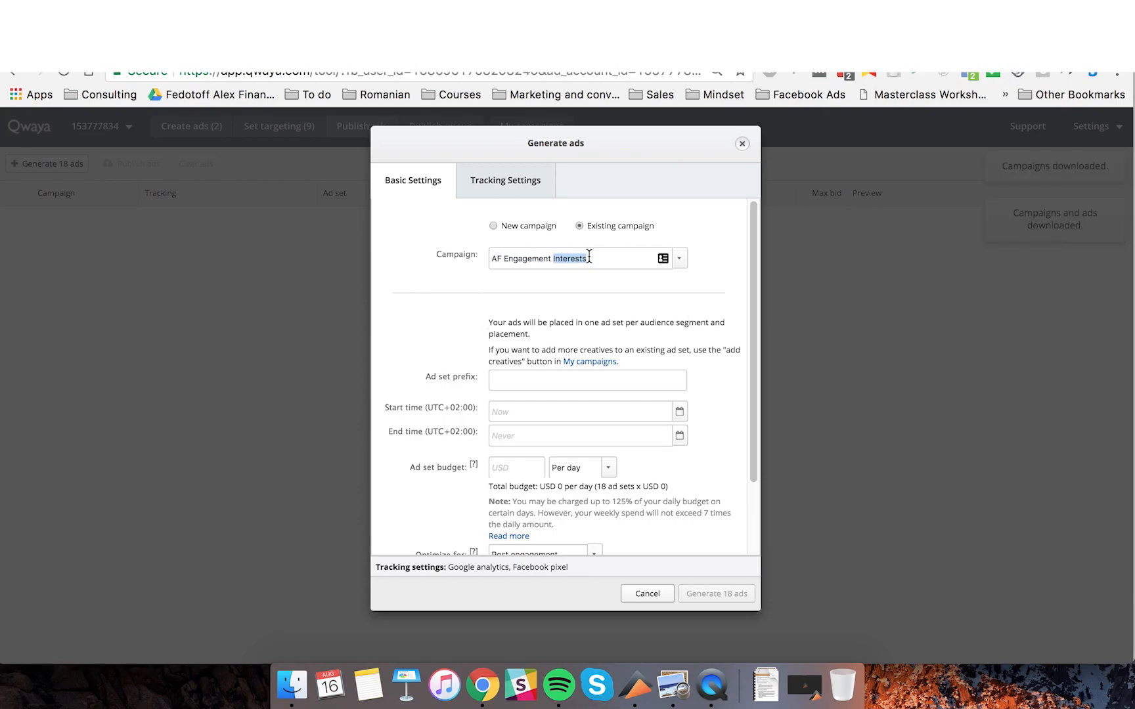
{"action": "left_click", "coordinate": [742, 144]}
{"action": "right_click", "coordinate": [338, 266]}
{"action": "left_click", "coordinate": [399, 310]}
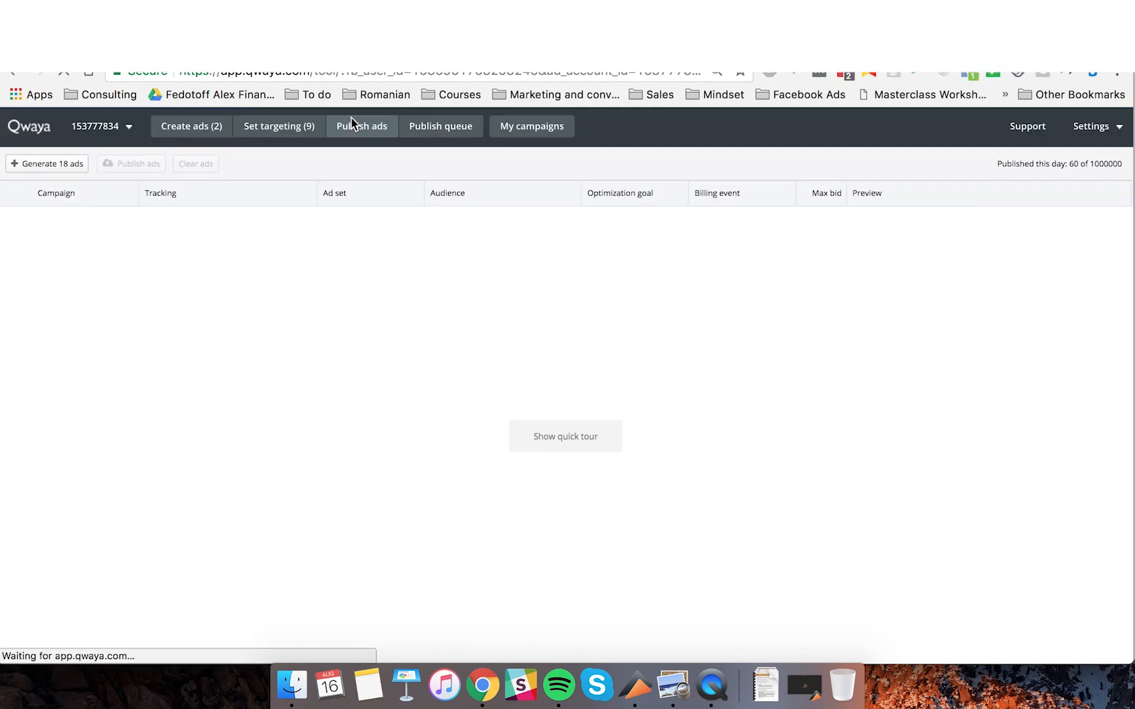
{"action": "left_click", "coordinate": [41, 165]}
{"action": "left_click", "coordinate": [540, 258]}
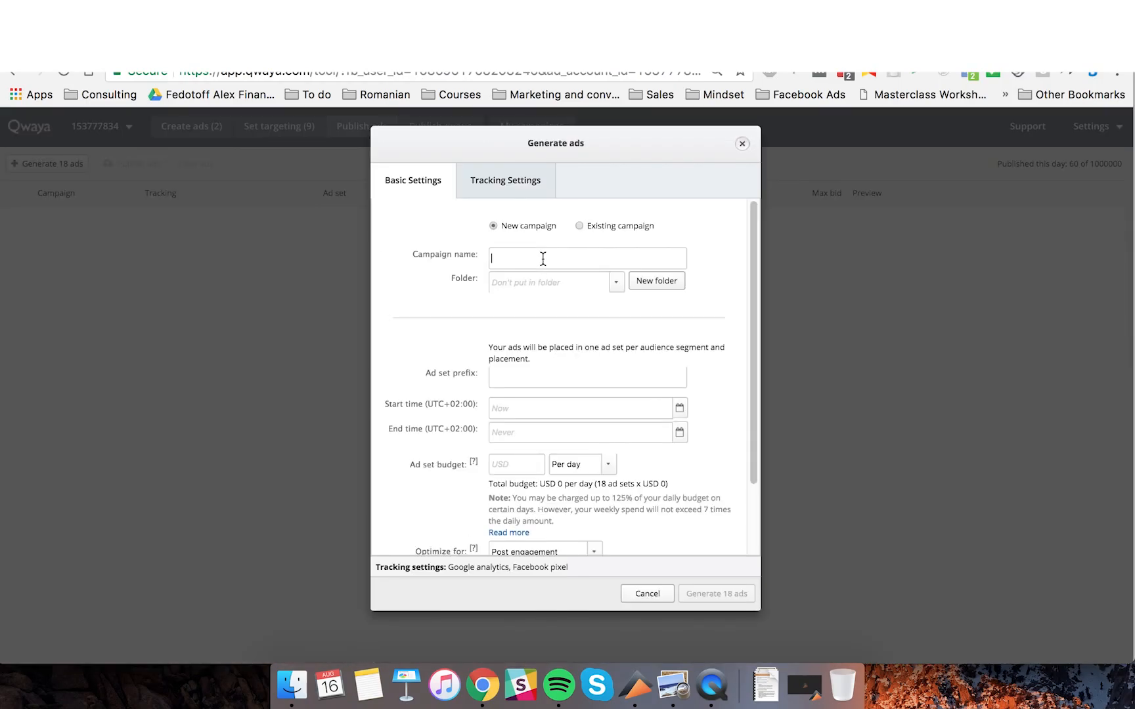
{"action": "type", "text": "af"}
{"action": "left_click", "coordinate": [579, 226]}
{"action": "left_click", "coordinate": [562, 258]}
{"action": "type", "text": "af en"}
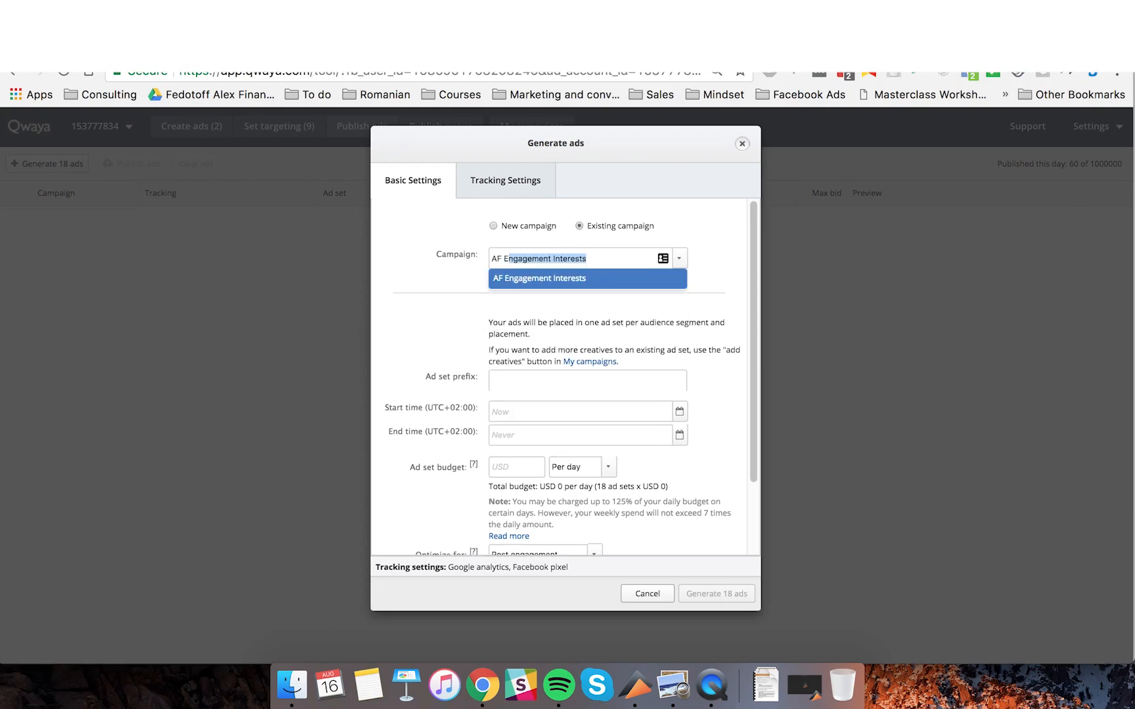
{"action": "key", "text": "BackSpace"}
{"action": "left_click", "coordinate": [742, 143]}
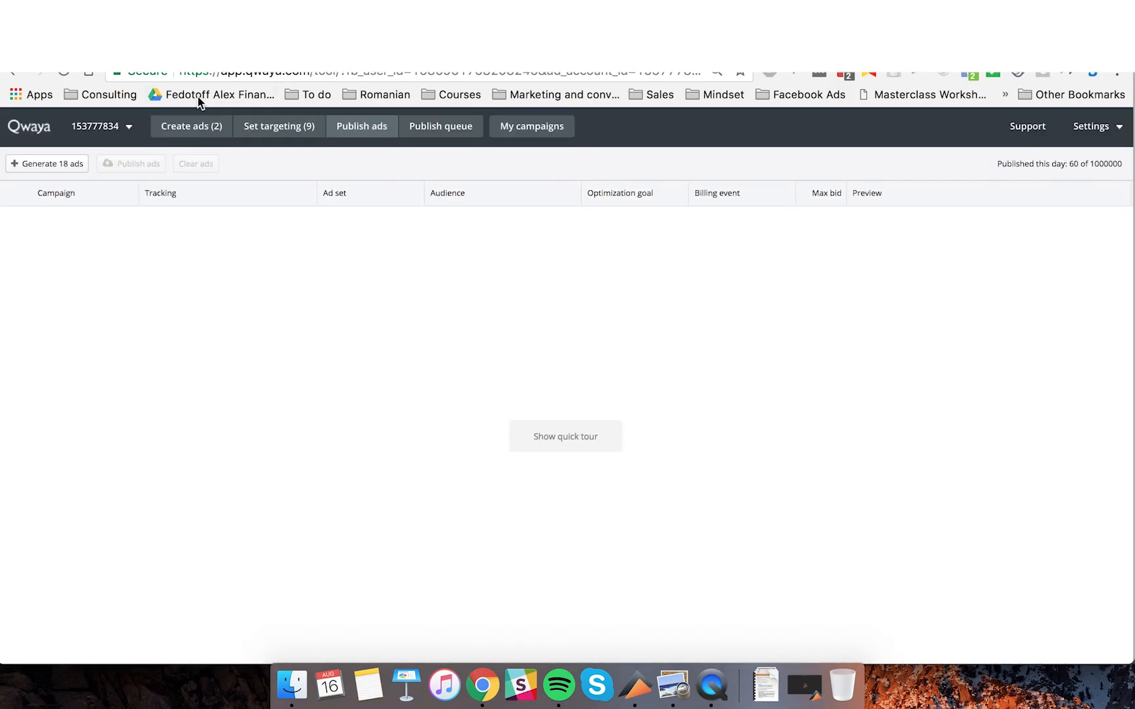
Return to ad creation and remove the two "For Loving Moms" creatives that use the Page post engagement objective.
{"action": "left_click", "coordinate": [222, 132]}
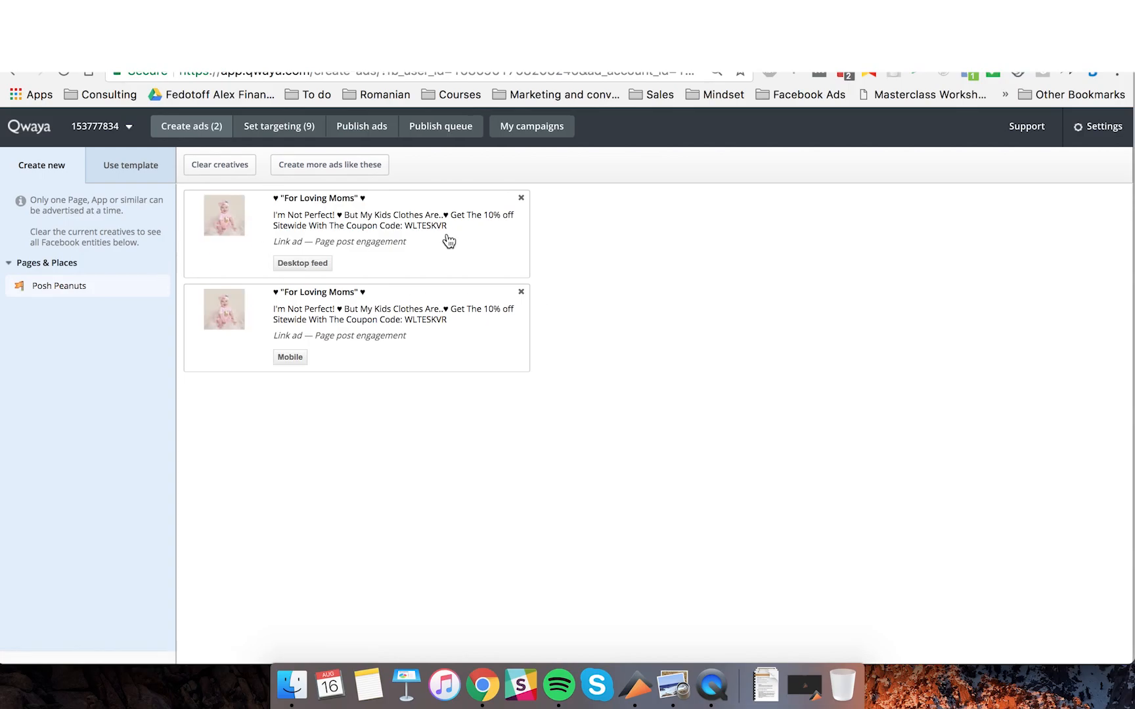
{"action": "left_click", "coordinate": [520, 198]}
{"action": "left_click", "coordinate": [522, 198]}
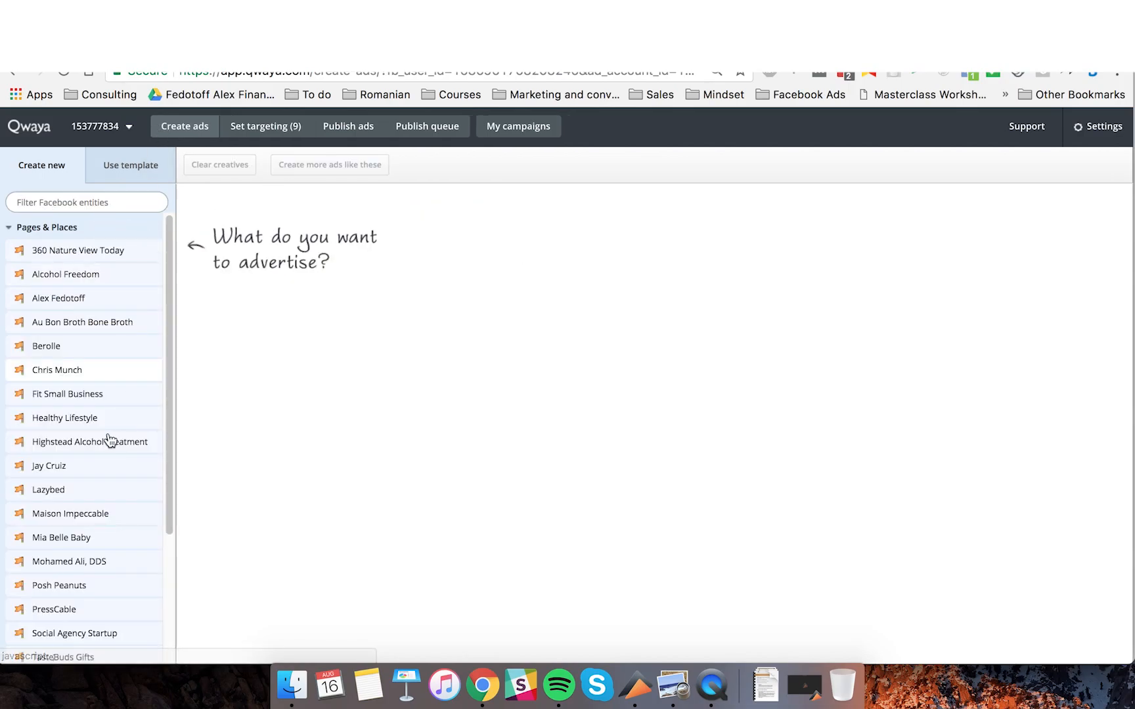
Create split desktop feed and mobile Page post ads for Posh Peanuts from the copied post ID, using the Website conversions objective without right column placement.
{"action": "scroll", "coordinate": [98, 459], "scroll_direction": "down", "scroll_amount": 5}
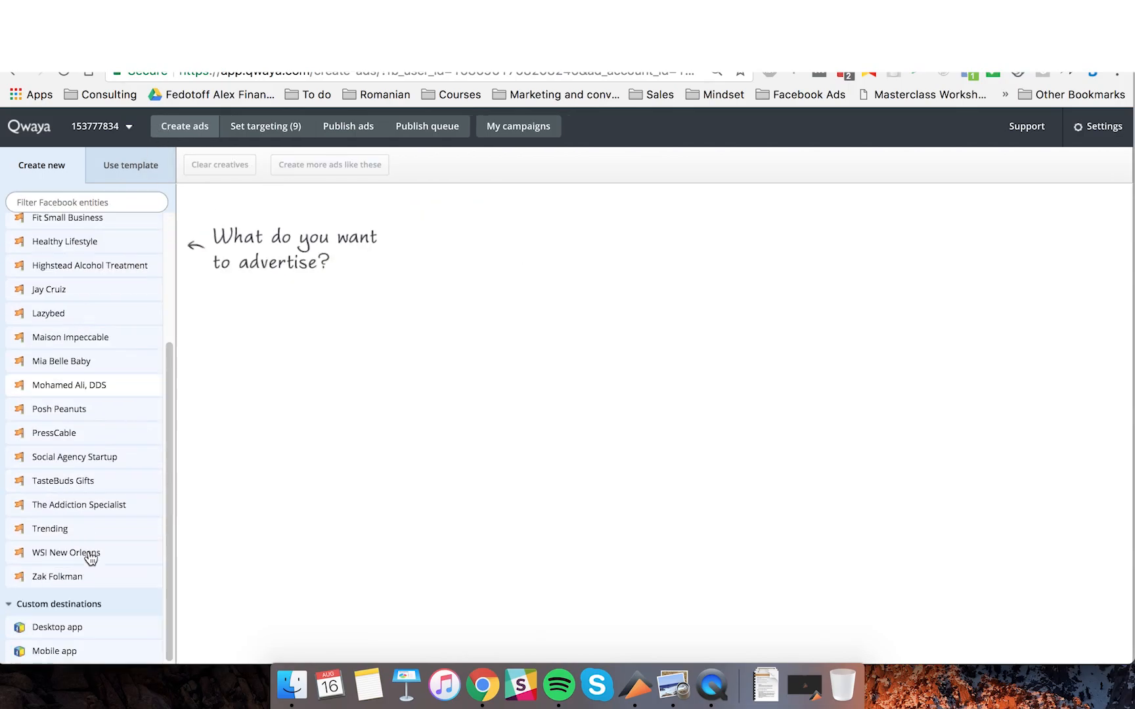
{"action": "left_click", "coordinate": [99, 421]}
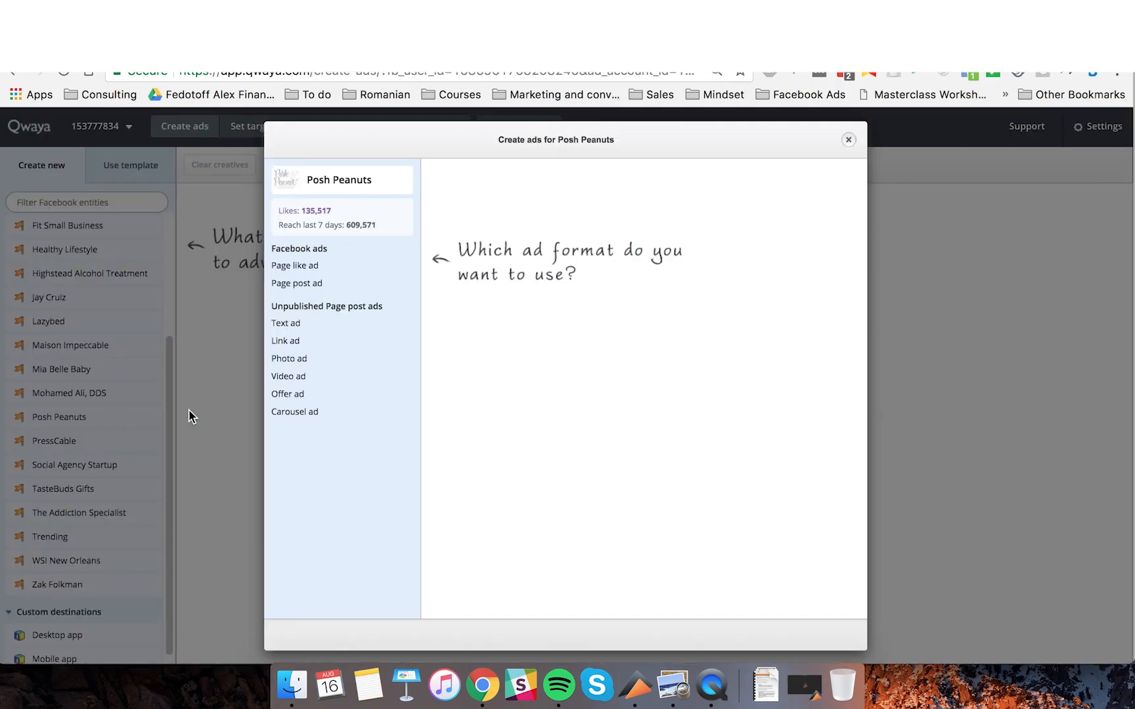
{"action": "left_click", "coordinate": [304, 283]}
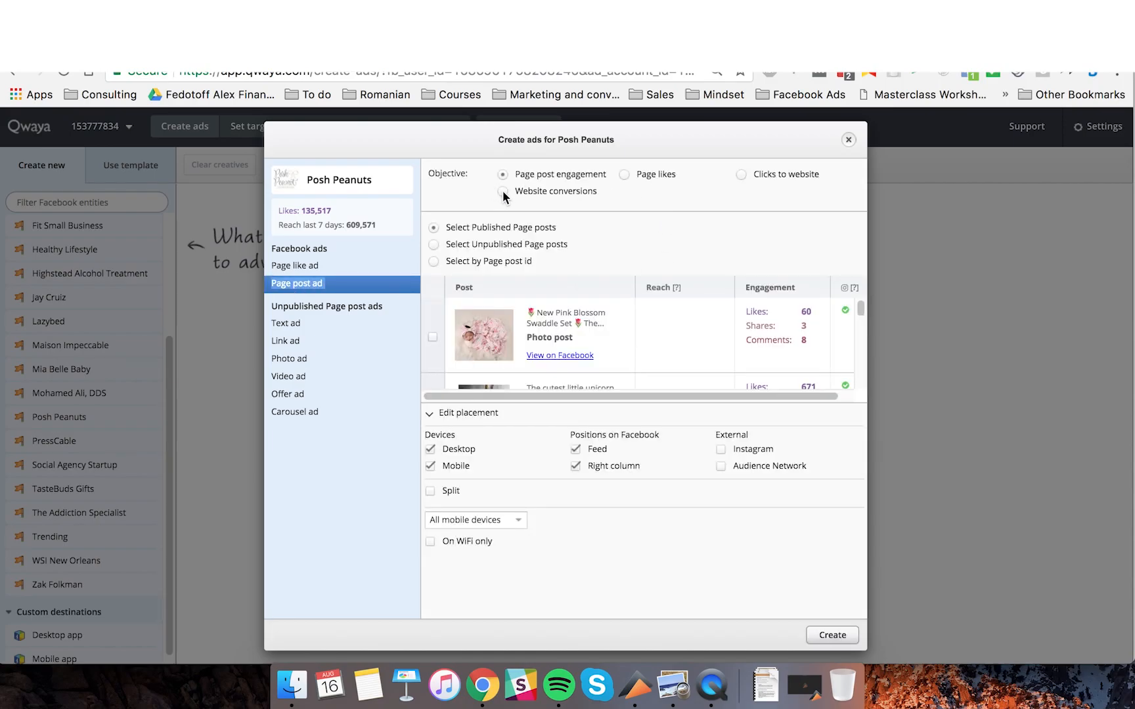
{"action": "left_click", "coordinate": [433, 262]}
{"action": "key", "text": "super+v"}
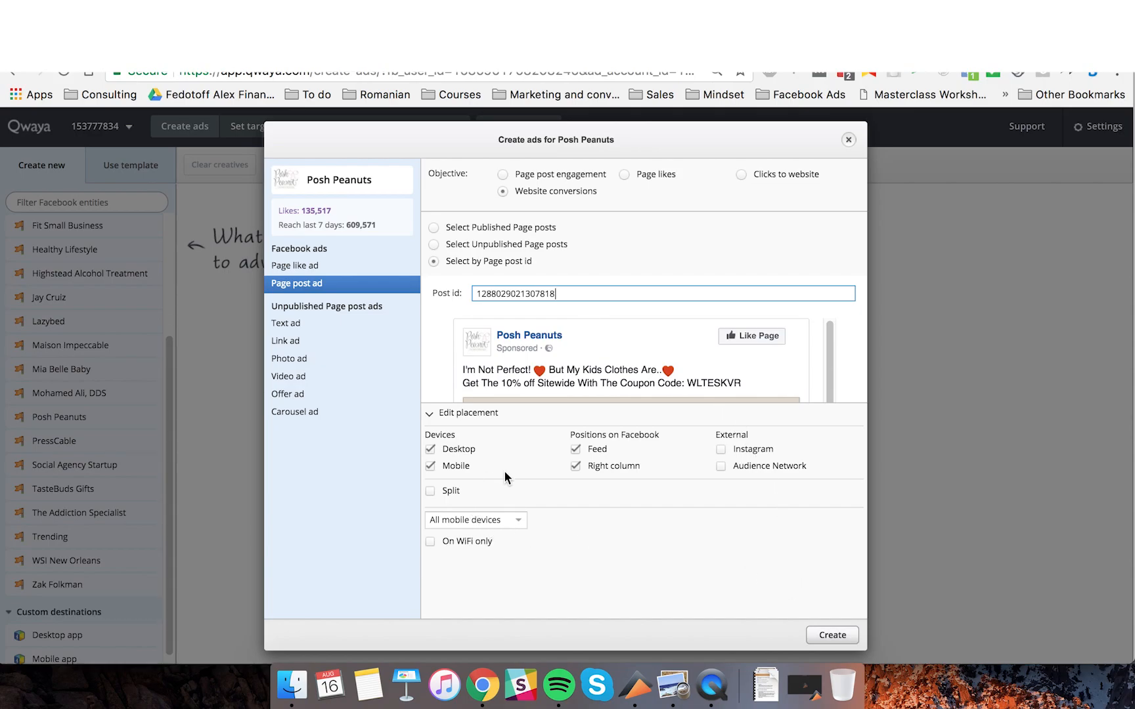
{"action": "left_click", "coordinate": [575, 466]}
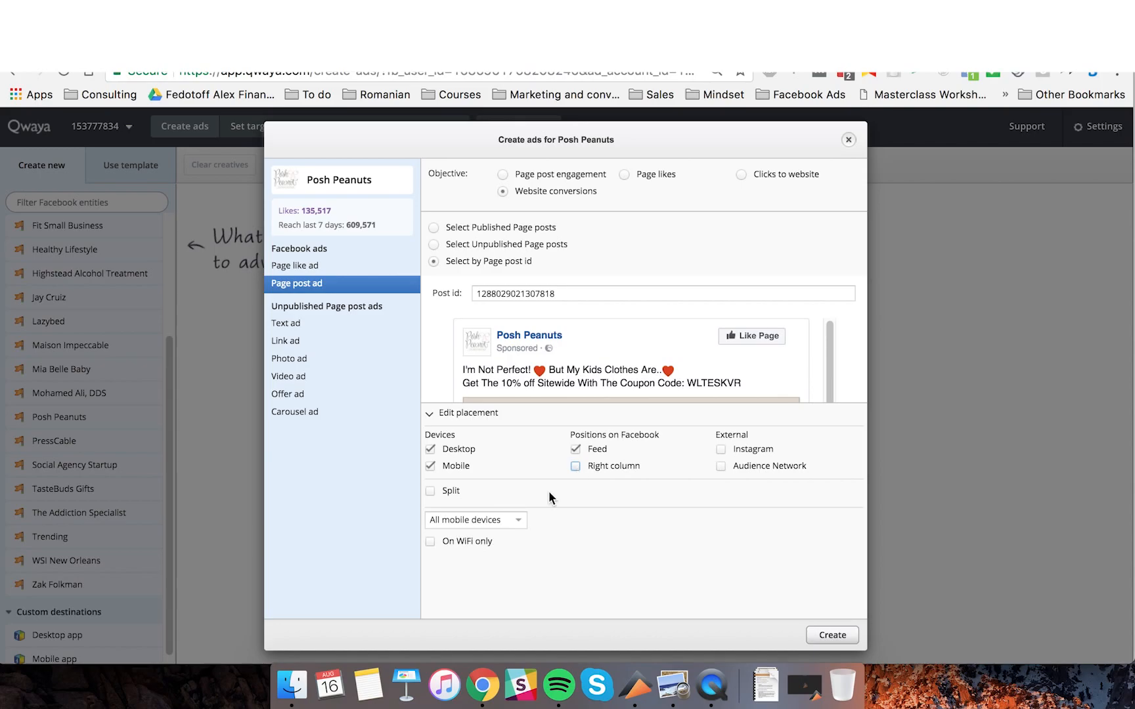
{"action": "left_click", "coordinate": [430, 491]}
{"action": "left_click", "coordinate": [830, 637]}
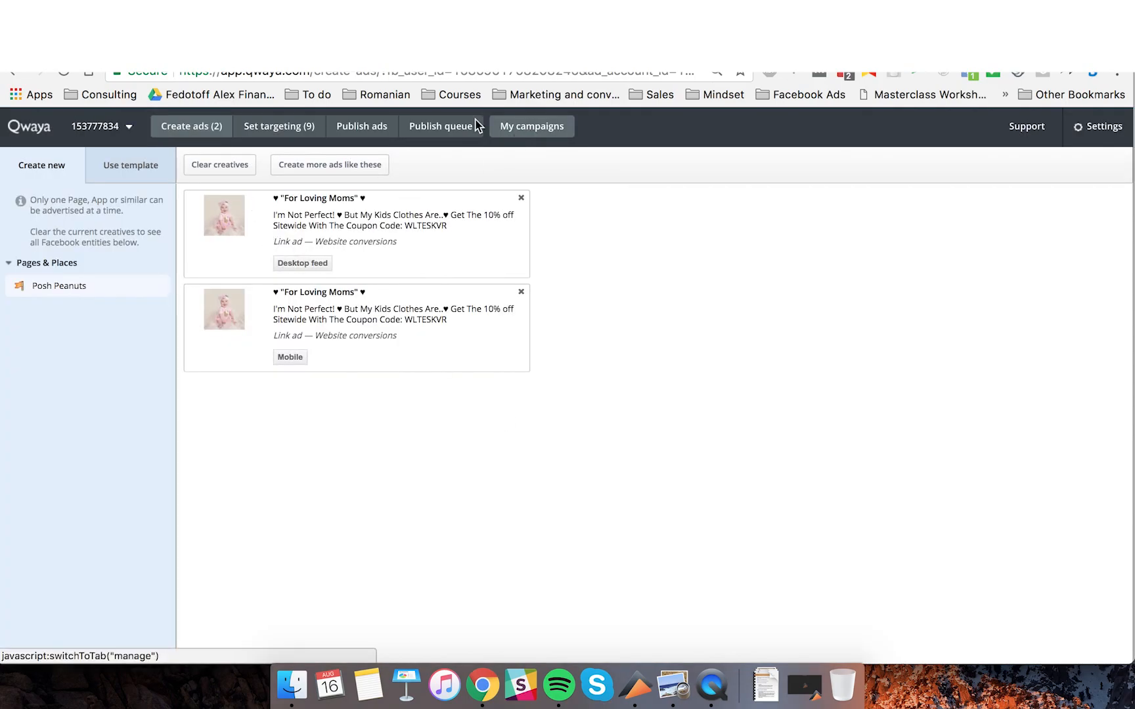
Start generating the ads for publishing and assign them to the existing campaign AF Conversions Lookalike.
{"action": "left_click", "coordinate": [386, 130]}
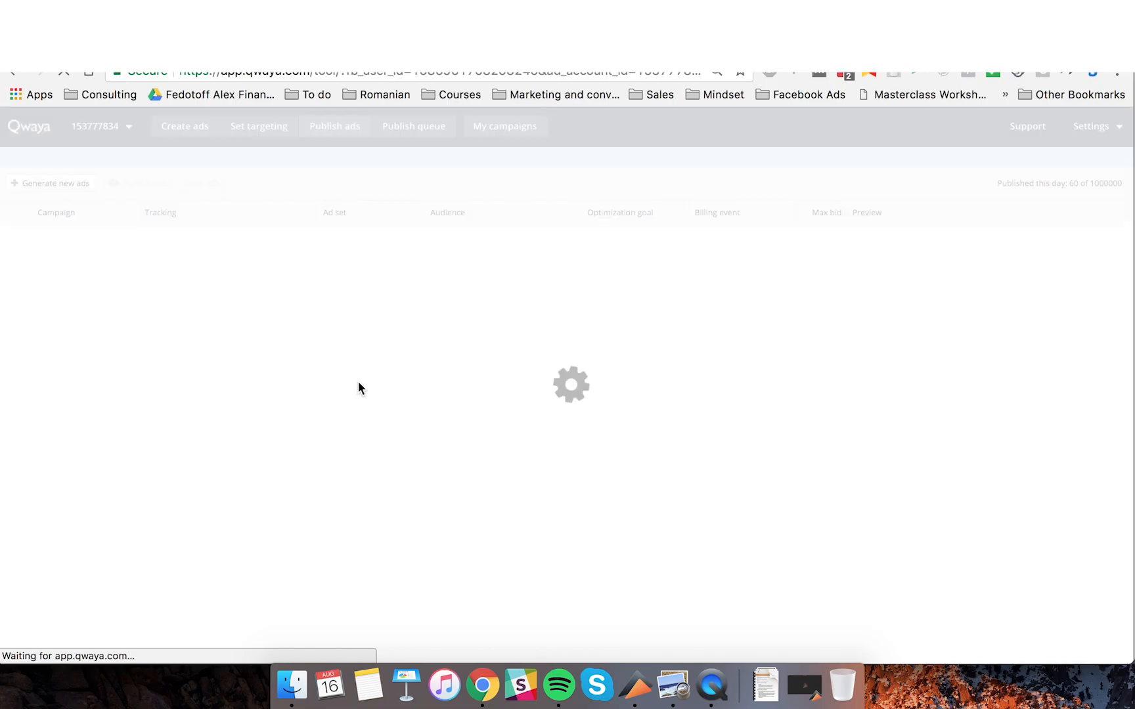
{"action": "left_click", "coordinate": [62, 166]}
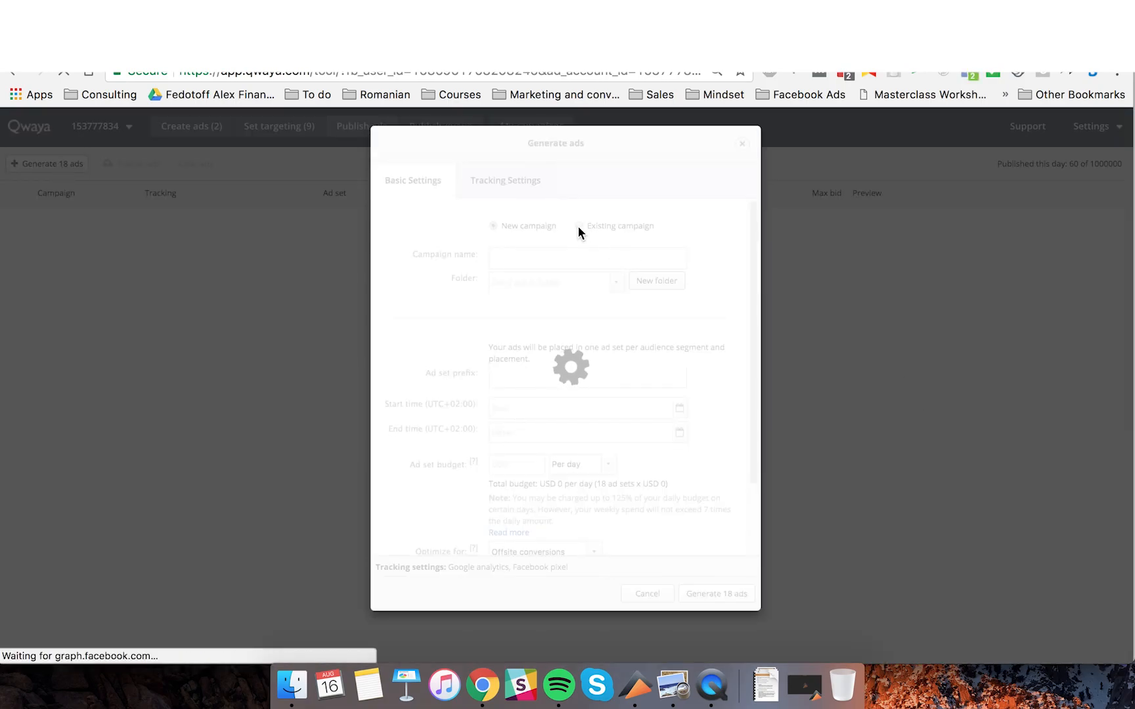
{"action": "left_click", "coordinate": [579, 226]}
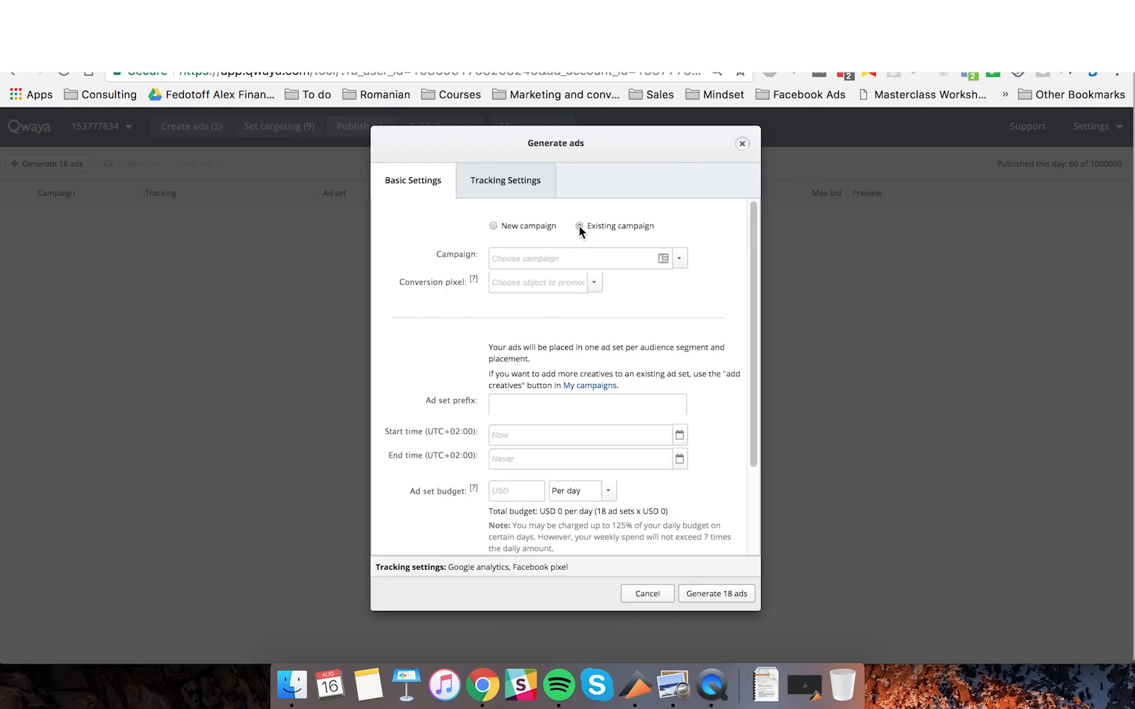
{"action": "left_click", "coordinate": [562, 258]}
{"action": "type", "text": "af"}
{"action": "left_click", "coordinate": [583, 297]}
Set the conversion pixel to Posh Peanut - FB Pixel with Purchase as the event to promote.
{"action": "left_click", "coordinate": [540, 284]}
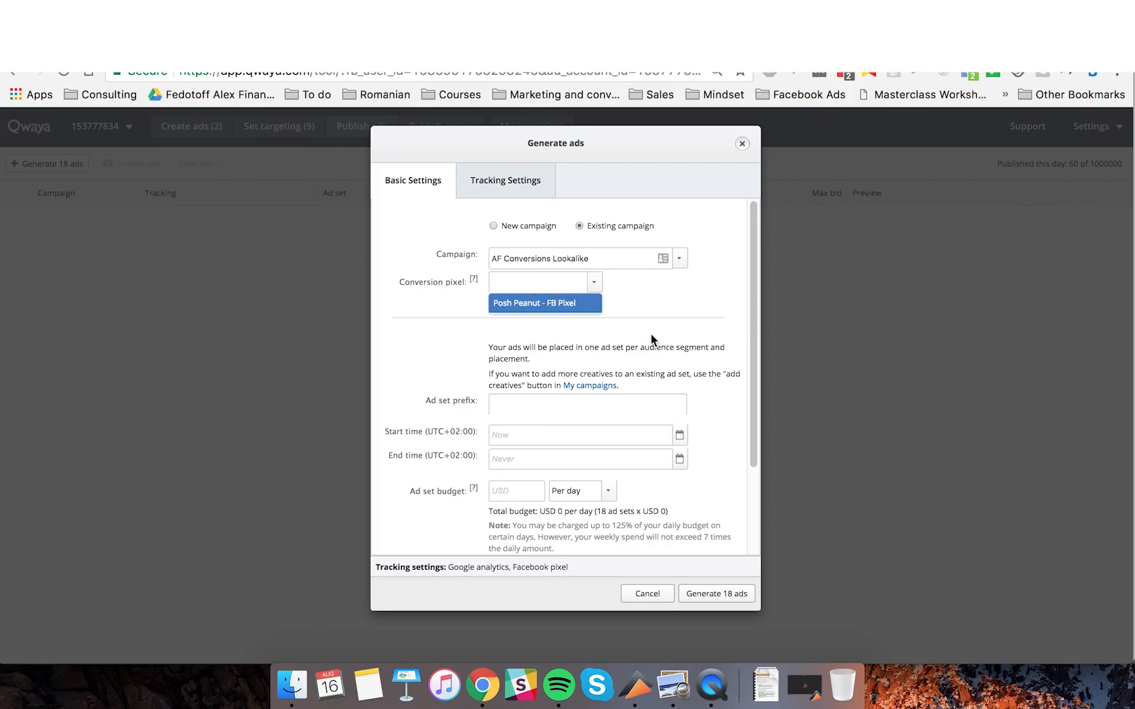
{"action": "left_click", "coordinate": [542, 303]}
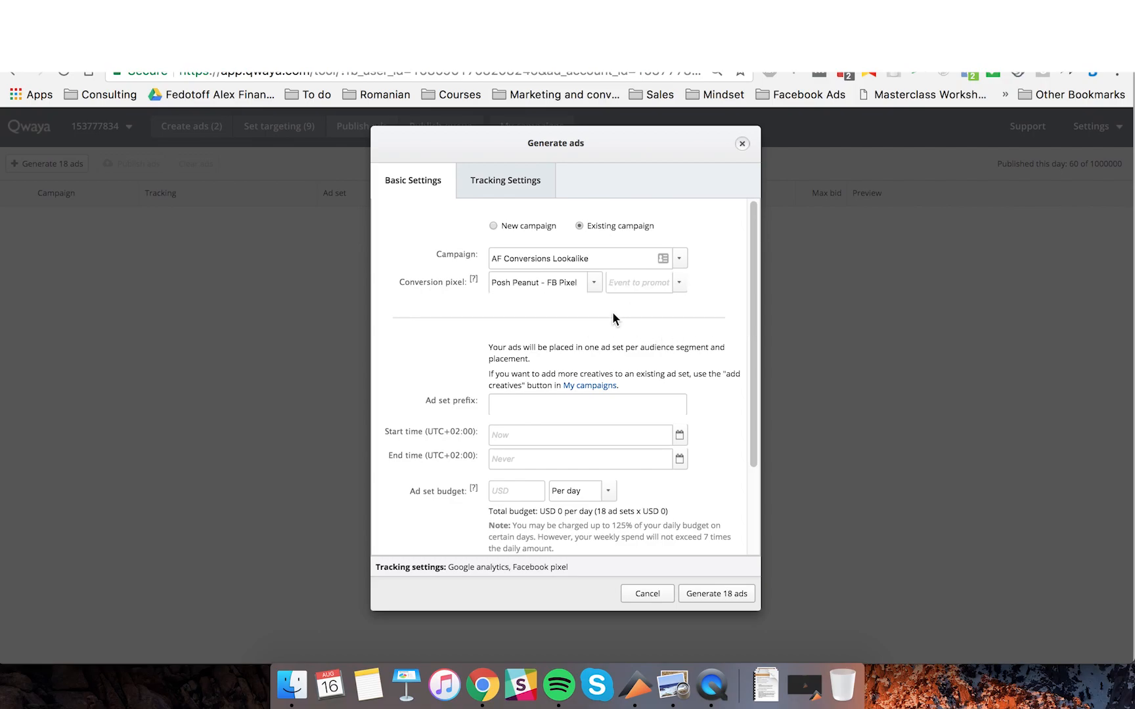
{"action": "left_click", "coordinate": [657, 283]}
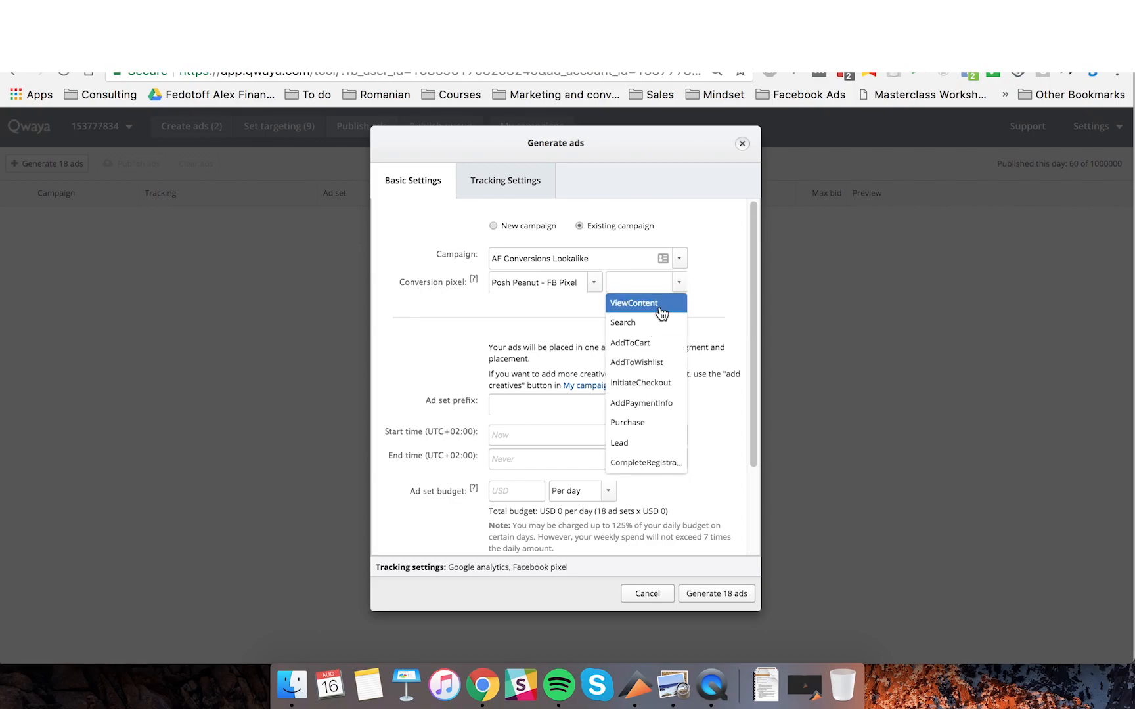
{"action": "left_click", "coordinate": [663, 420]}
Set the ad set budget to 5 USD per day and generate the 18 ads.
{"action": "scroll", "coordinate": [536, 417], "scroll_direction": "down", "scroll_amount": 1}
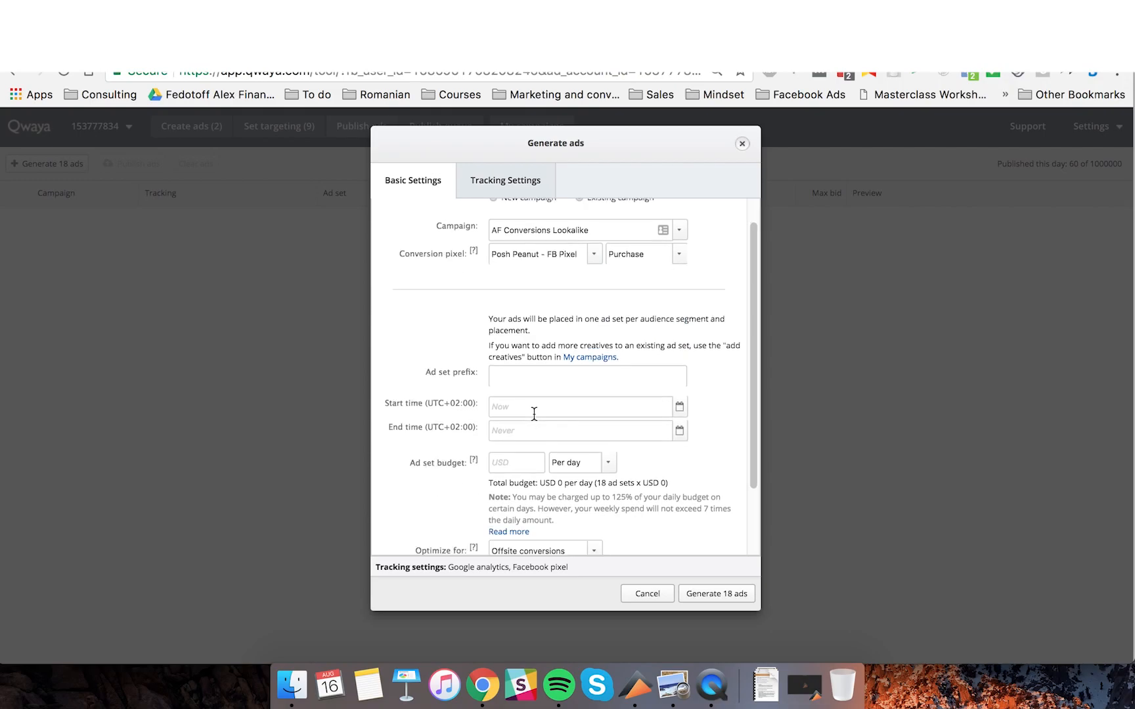
{"action": "scroll", "coordinate": [536, 420], "scroll_direction": "down", "scroll_amount": 3}
{"action": "left_click", "coordinate": [510, 378]}
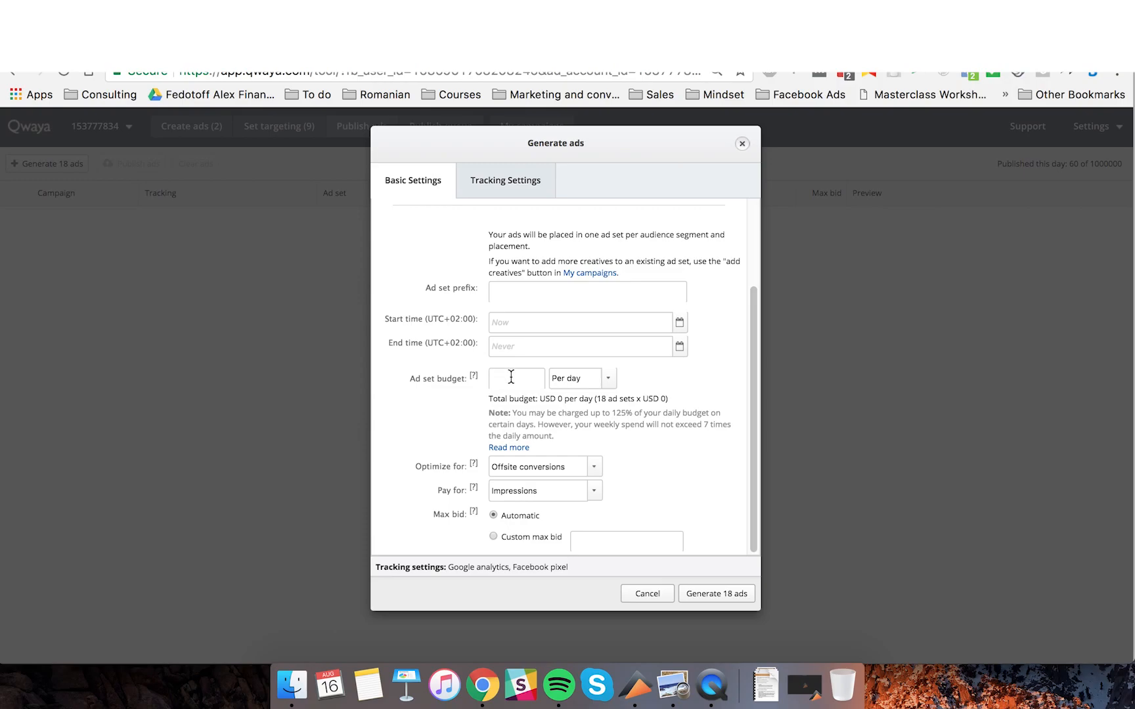
{"action": "type", "text": "5"}
{"action": "left_click", "coordinate": [716, 595]}
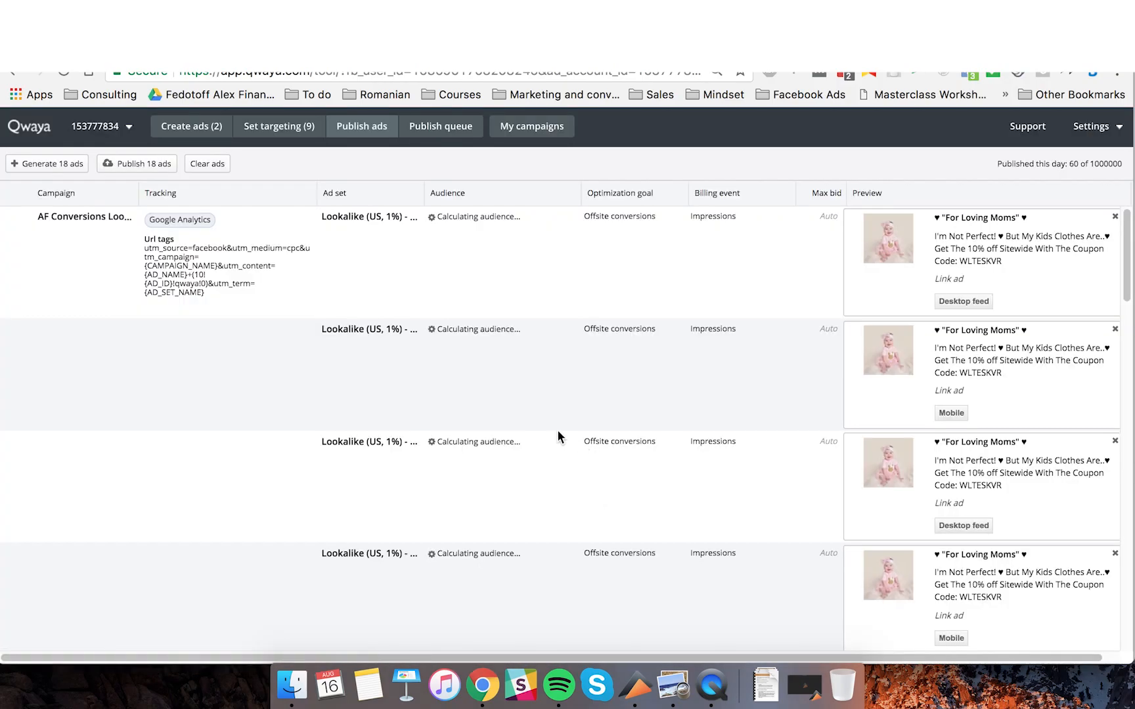
Review the lookalike audiences in the targeting list, including their excluded custom audiences, age, gender and placements.
{"action": "left_click", "coordinate": [289, 125]}
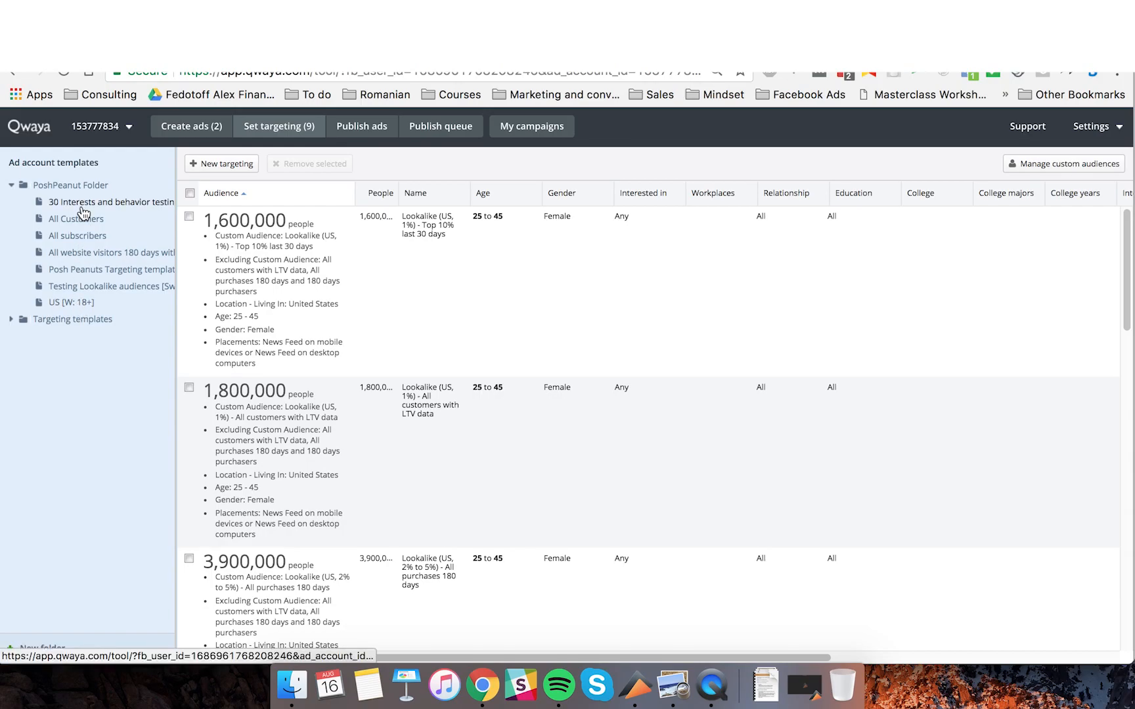
{"action": "scroll", "coordinate": [426, 270], "scroll_direction": "down", "scroll_amount": 15}
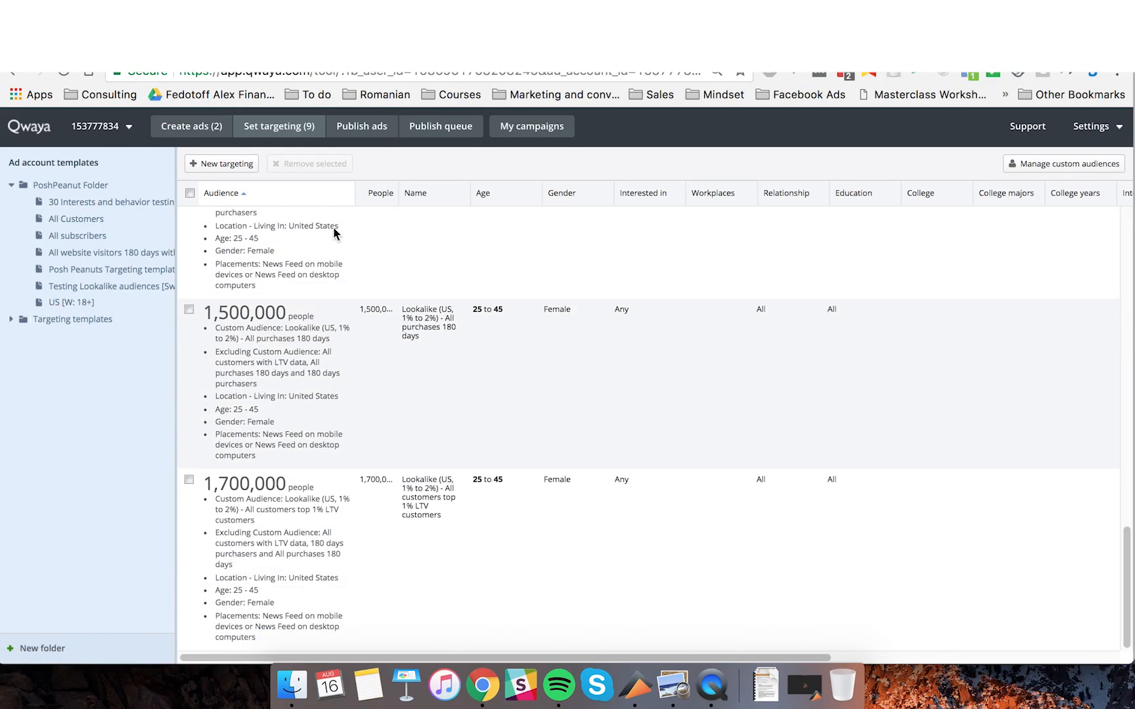
{"action": "scroll", "coordinate": [201, 220], "scroll_direction": "up", "scroll_amount": 11}
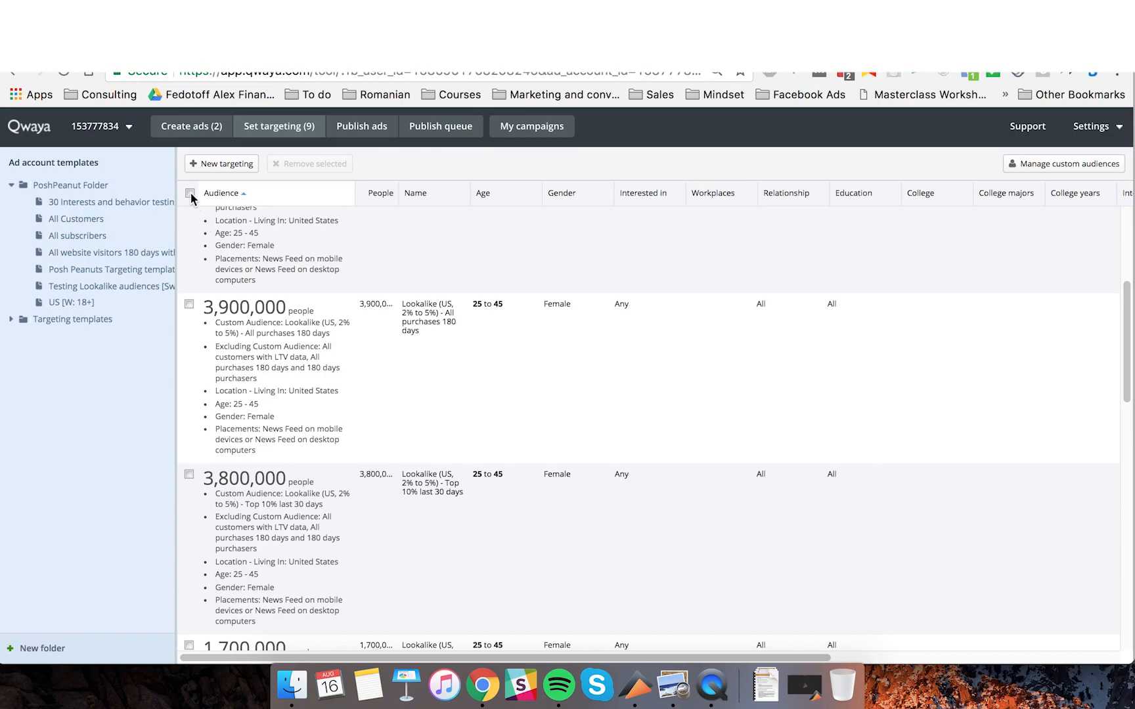
{"action": "scroll", "coordinate": [359, 342], "scroll_direction": "up", "scroll_amount": 4}
{"action": "scroll", "coordinate": [359, 343], "scroll_direction": "down", "scroll_amount": 10}
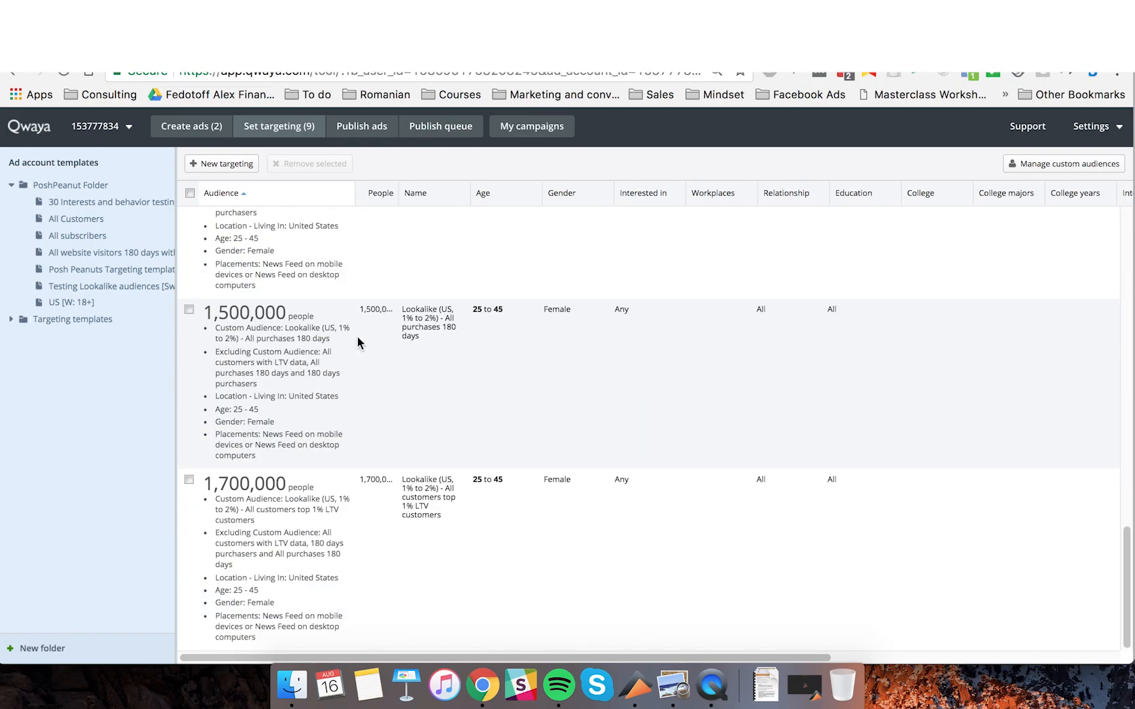
{"action": "scroll", "coordinate": [359, 342], "scroll_direction": "up", "scroll_amount": 10}
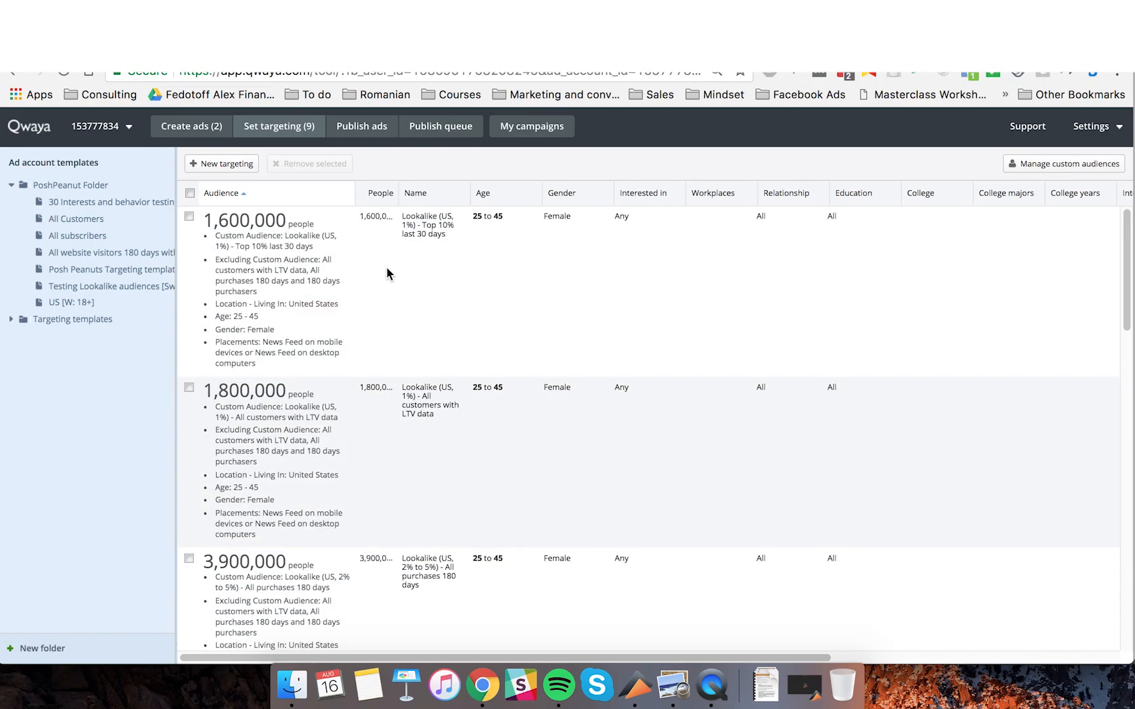
Check the publish queue for pending ads, comparing it with the targeting list and refreshing the queue.
{"action": "left_click", "coordinate": [190, 193]}
{"action": "left_click", "coordinate": [190, 193]}
{"action": "left_click", "coordinate": [451, 132]}
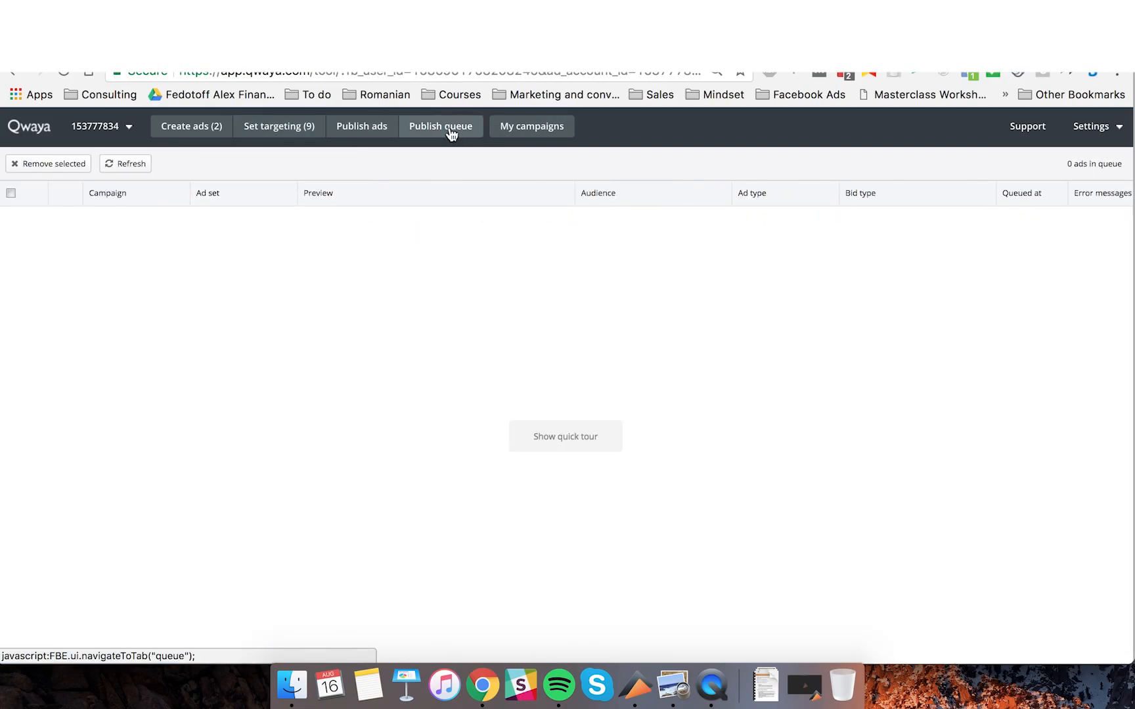
{"action": "left_click", "coordinate": [275, 131]}
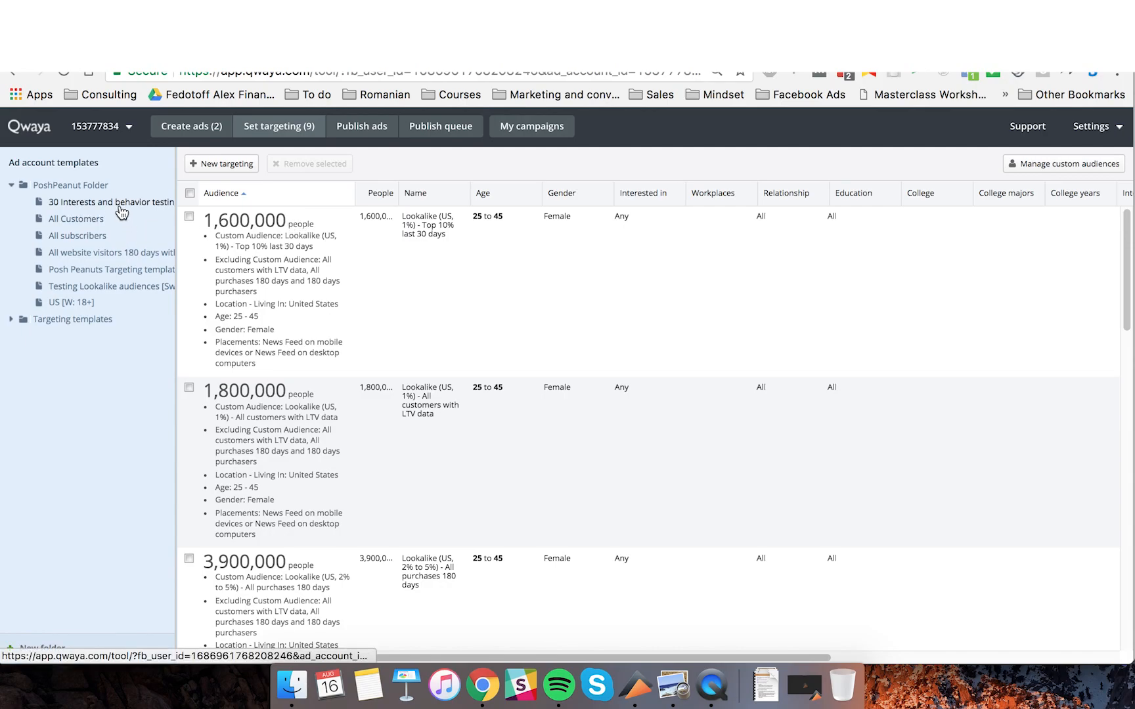
{"action": "left_click", "coordinate": [459, 131]}
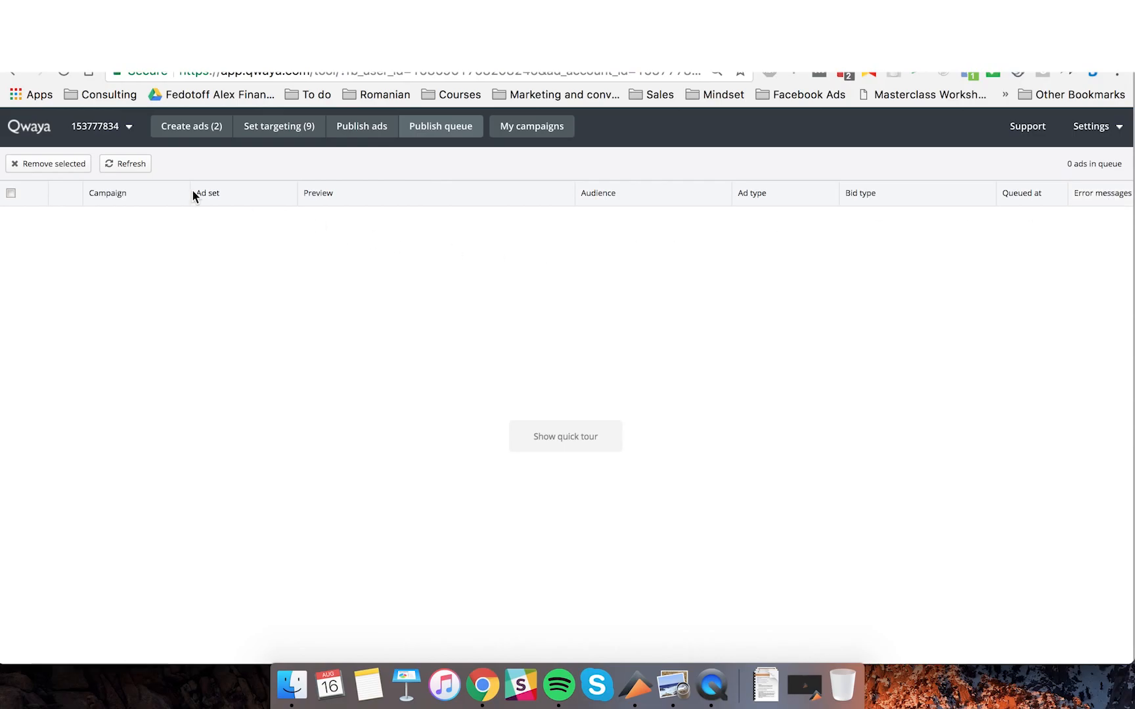
{"action": "left_click", "coordinate": [122, 166]}
{"action": "left_click", "coordinate": [127, 170]}
Publish the 18 generated ads to Facebook and dismiss the publishing notice.
{"action": "left_click", "coordinate": [374, 136]}
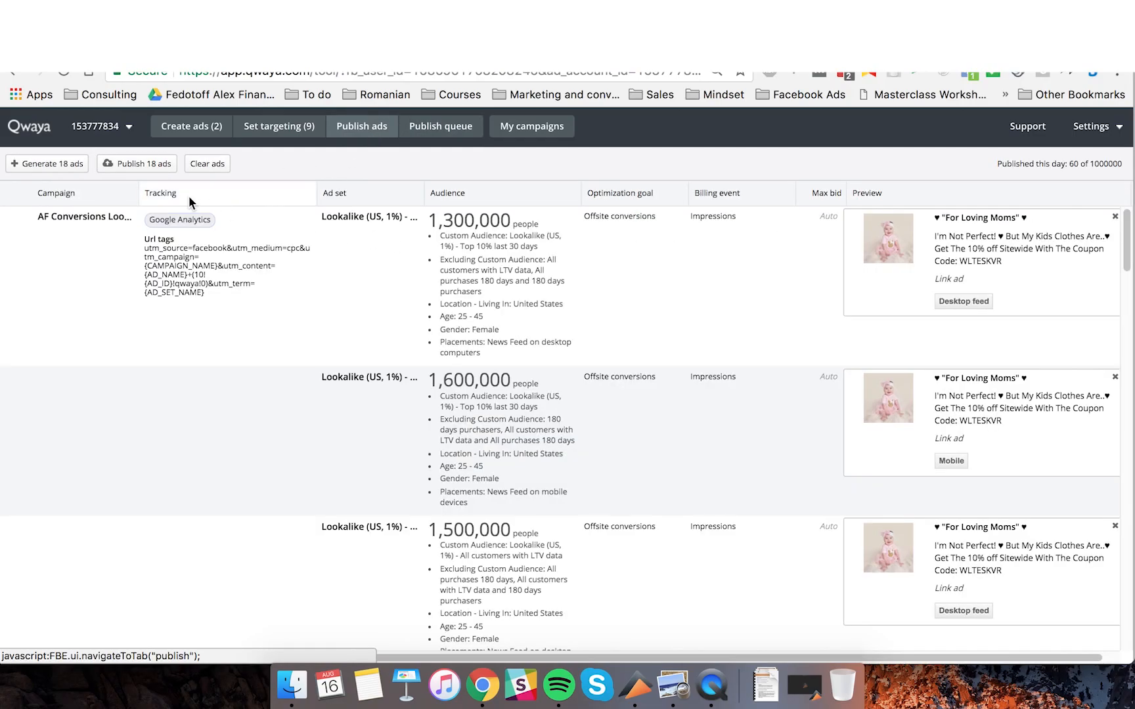
{"action": "left_click", "coordinate": [165, 170]}
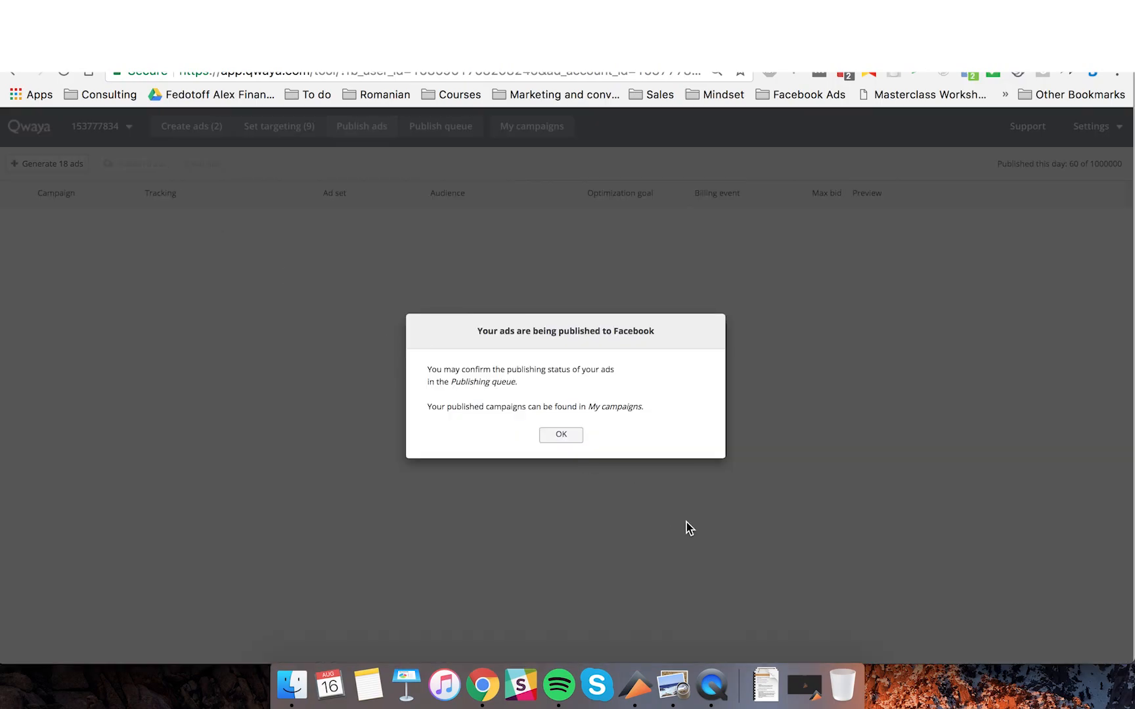
{"action": "left_click", "coordinate": [559, 435]}
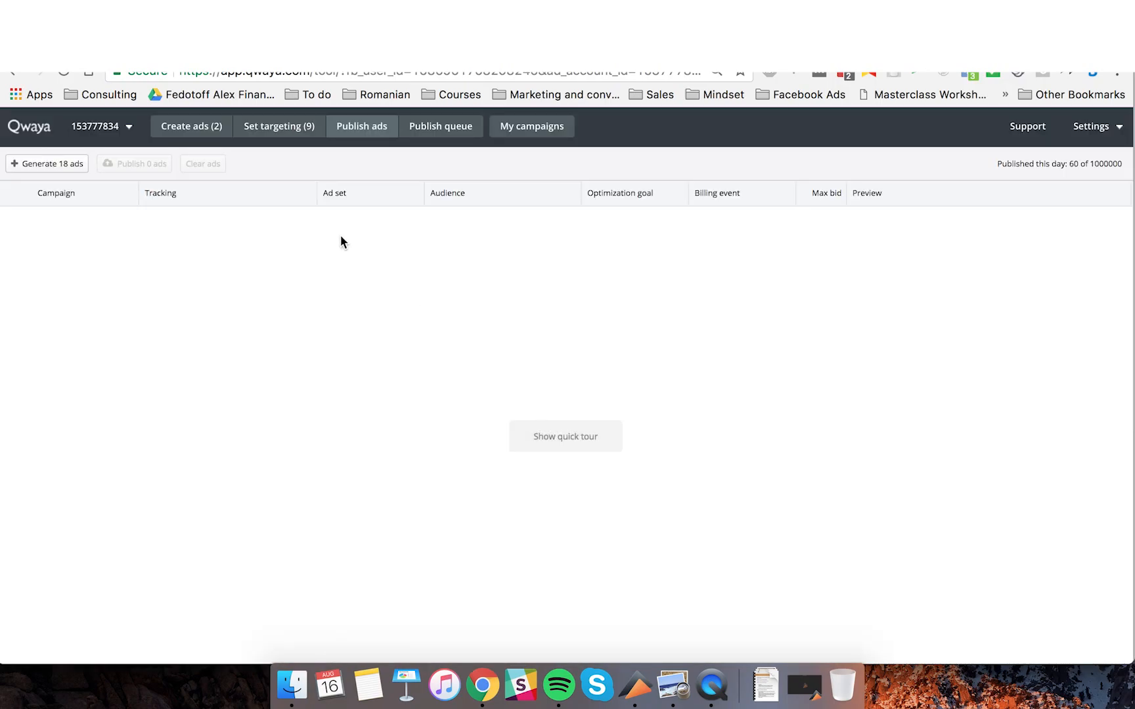
Refresh the publish queue to check the publishing status of the submitted ads.
{"action": "left_click", "coordinate": [463, 138]}
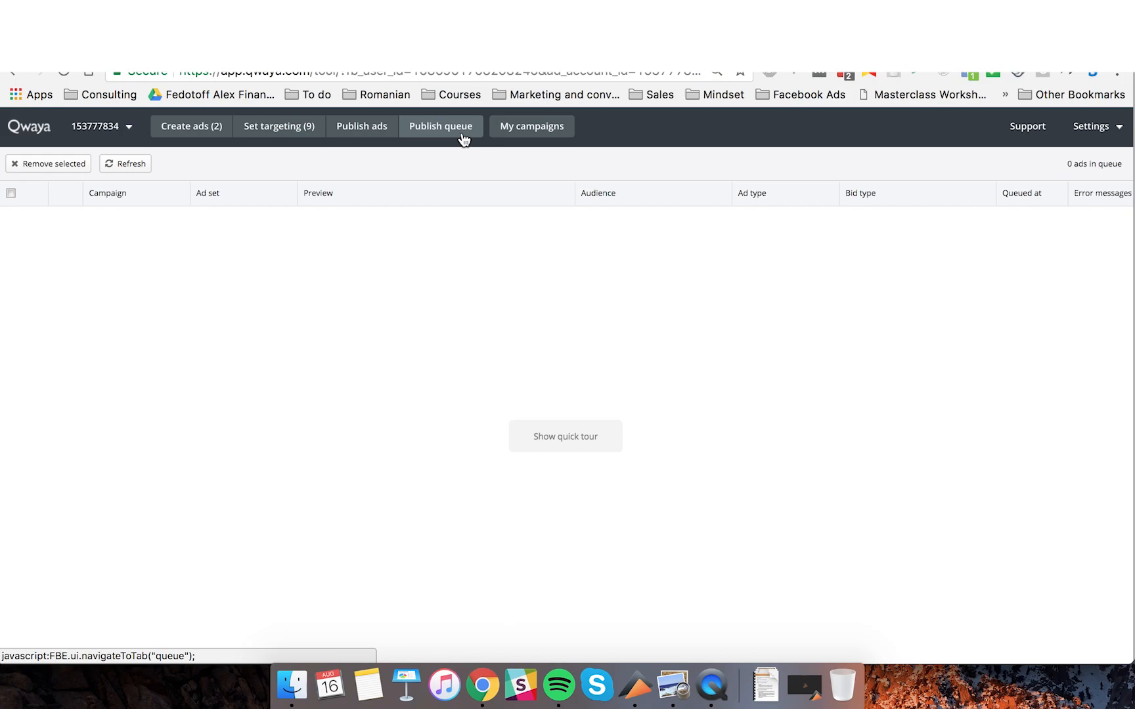
{"action": "left_click", "coordinate": [146, 174]}
{"action": "left_click", "coordinate": [145, 174]}
{"action": "left_click", "coordinate": [146, 174]}
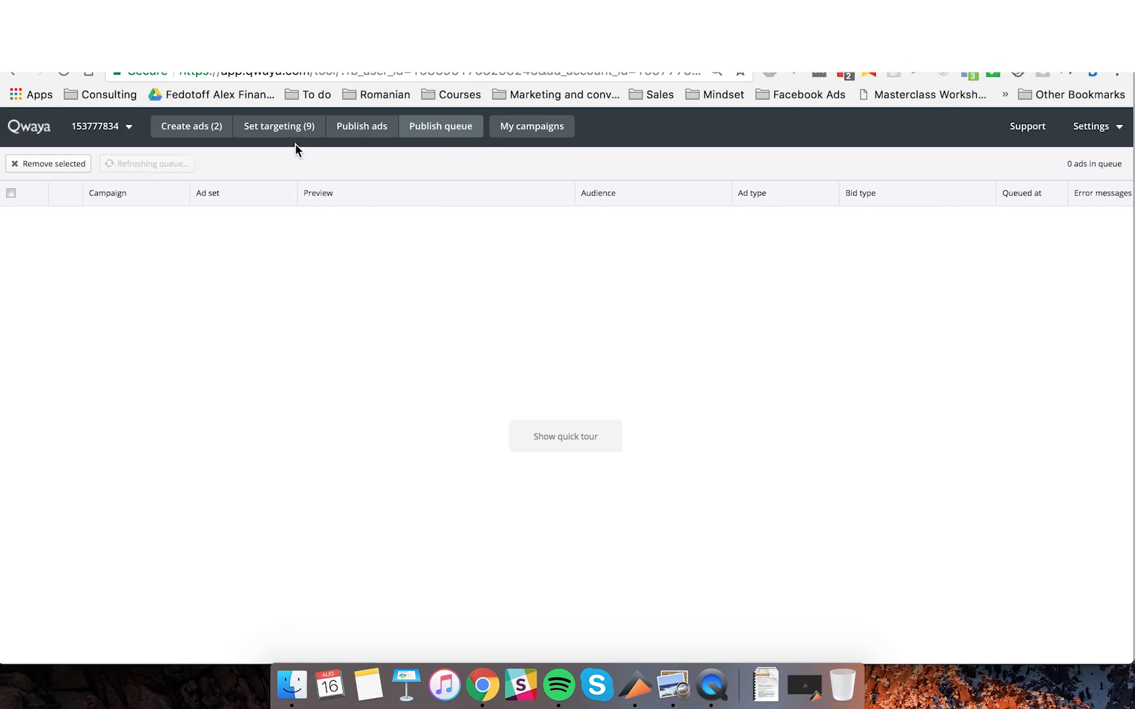
{"action": "left_click", "coordinate": [386, 126]}
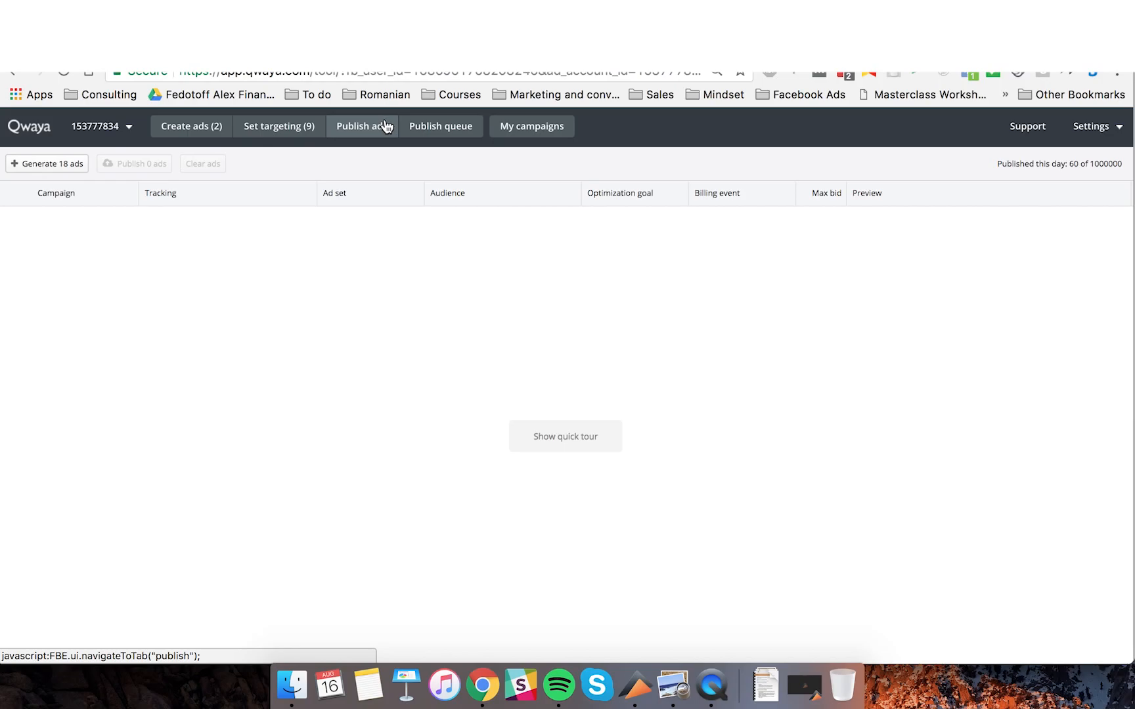
{"action": "left_click", "coordinate": [454, 132]}
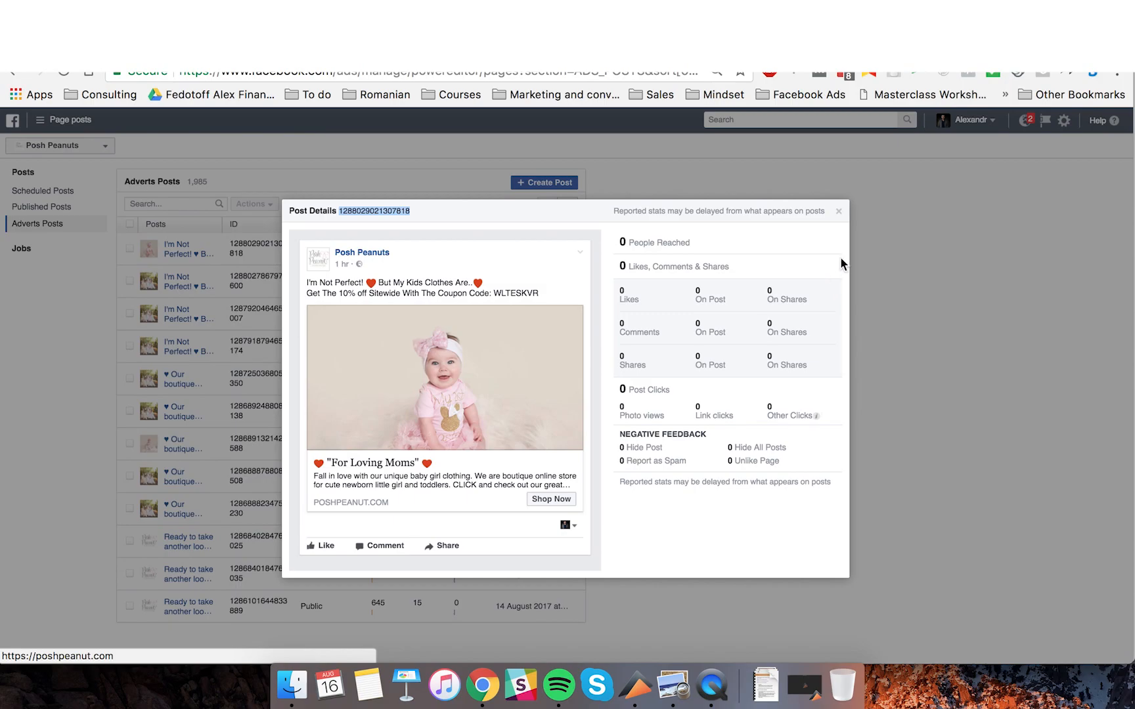
Switch to Facebook Power Editor, closing the open post details on the way, and open the ad account's Audiences library.
{"action": "left_click", "coordinate": [842, 215]}
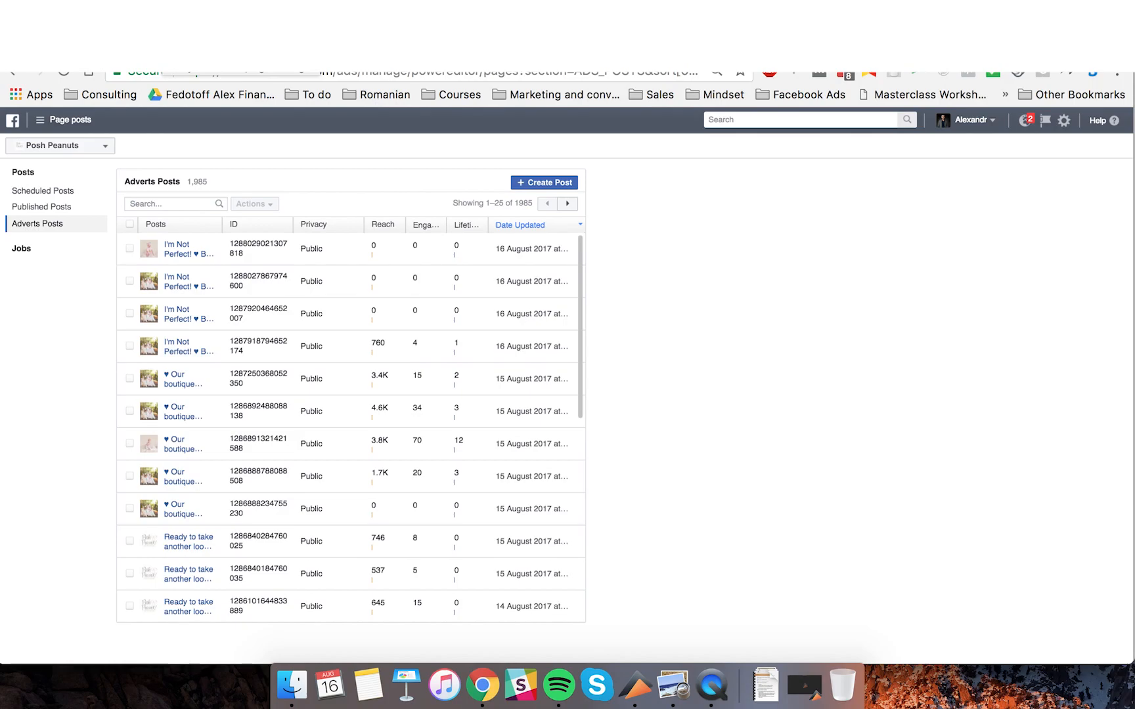
{"action": "left_click", "coordinate": [848, 64]}
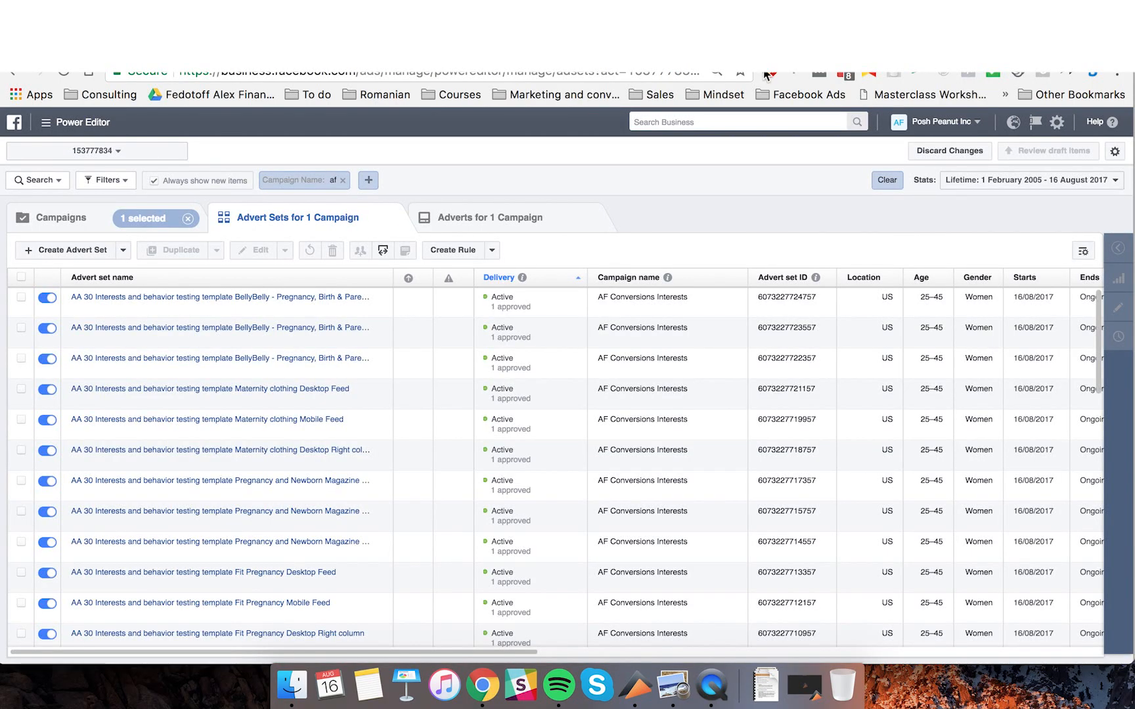
{"action": "left_click", "coordinate": [78, 123]}
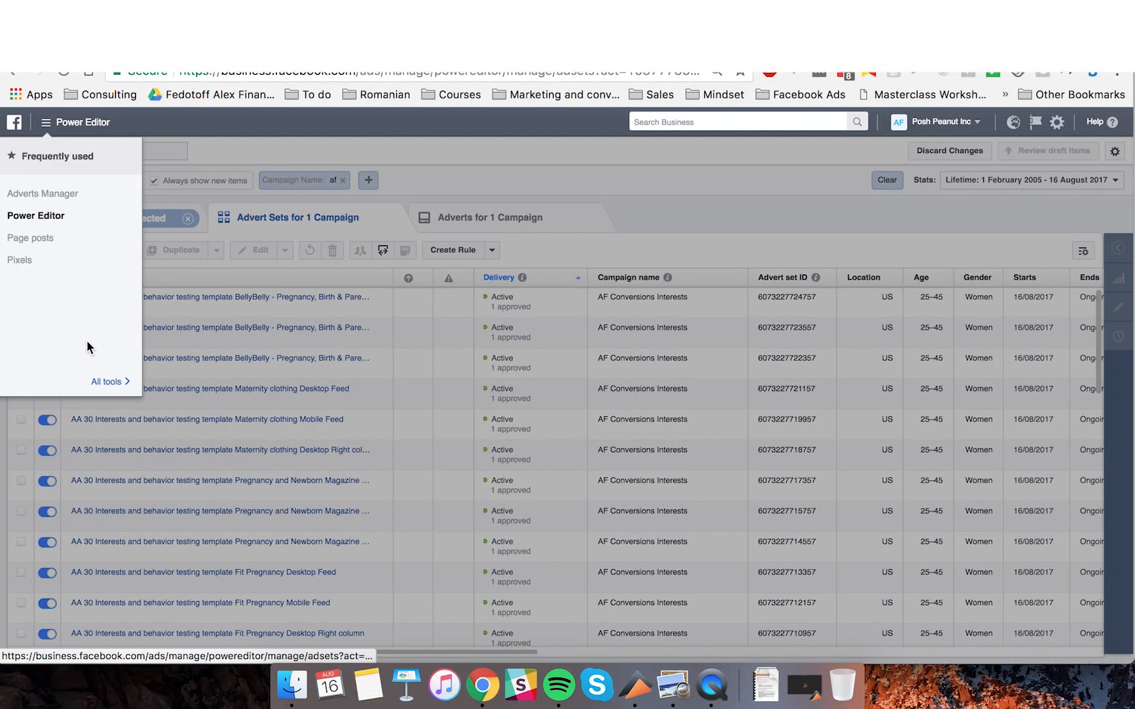
{"action": "left_click", "coordinate": [113, 381]}
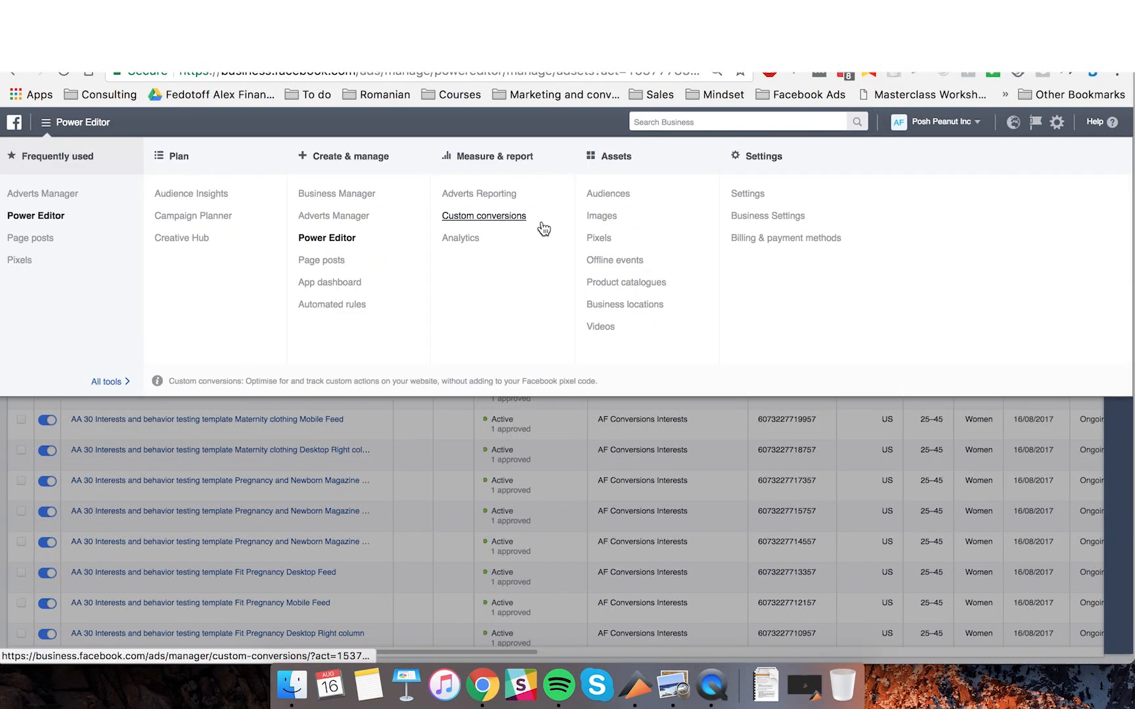
{"action": "left_click", "coordinate": [620, 196]}
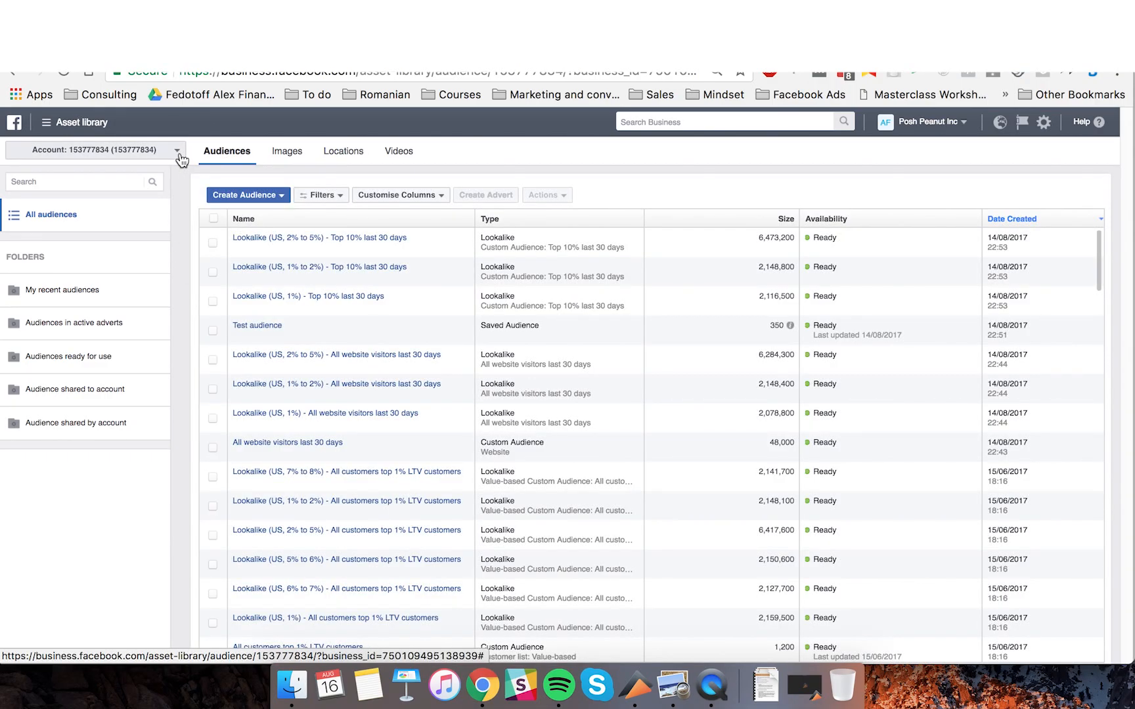
Start a website traffic custom audience of people who visited specific web pages in the past 180 days.
{"action": "left_click", "coordinate": [265, 197]}
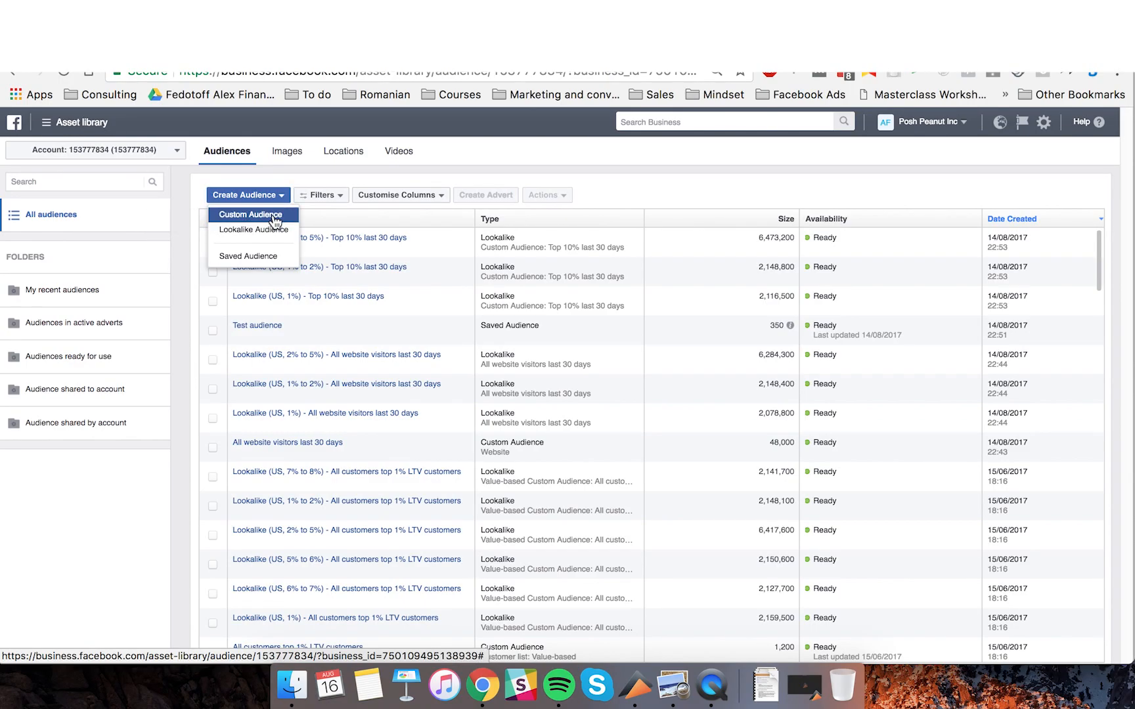
{"action": "left_click", "coordinate": [269, 215]}
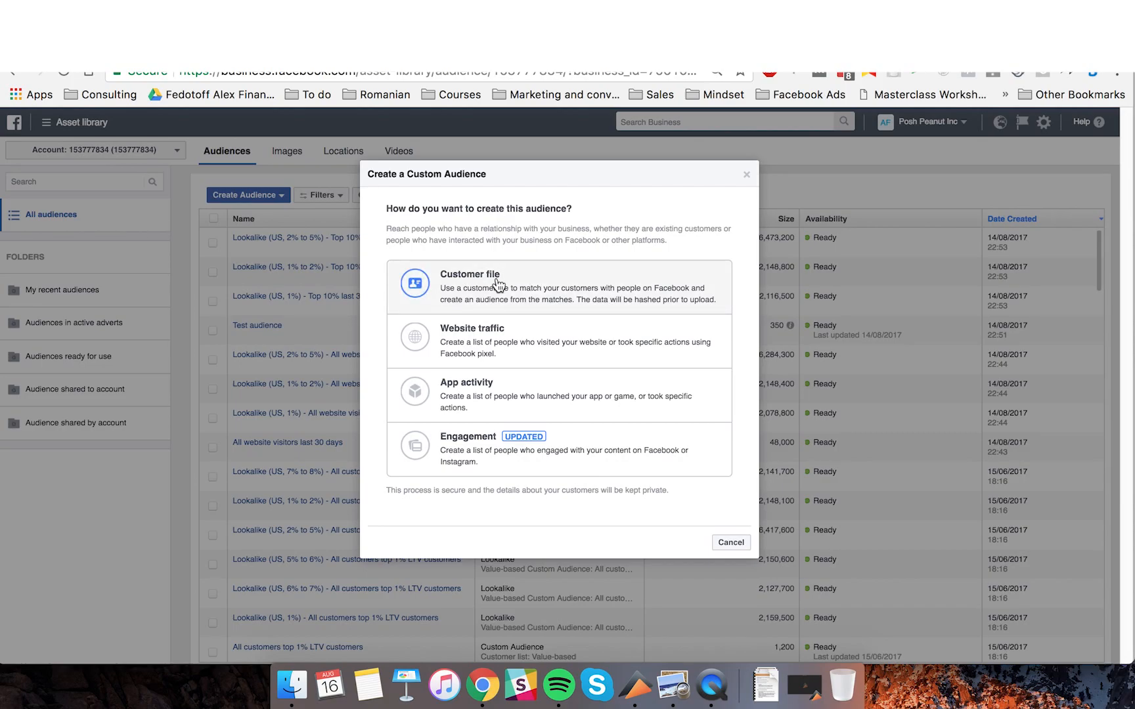
{"action": "left_click", "coordinate": [472, 345]}
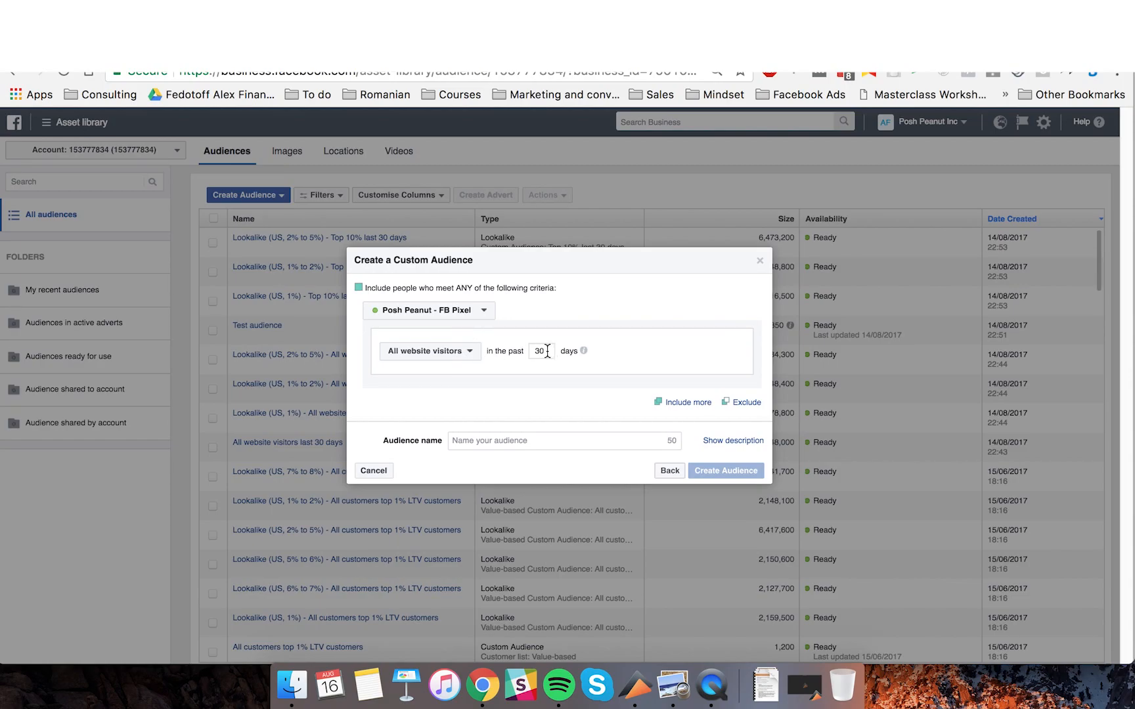
{"action": "left_click_drag", "start_coordinate": [547, 351], "coordinate": [530, 355]}
{"action": "type", "text": "18"}
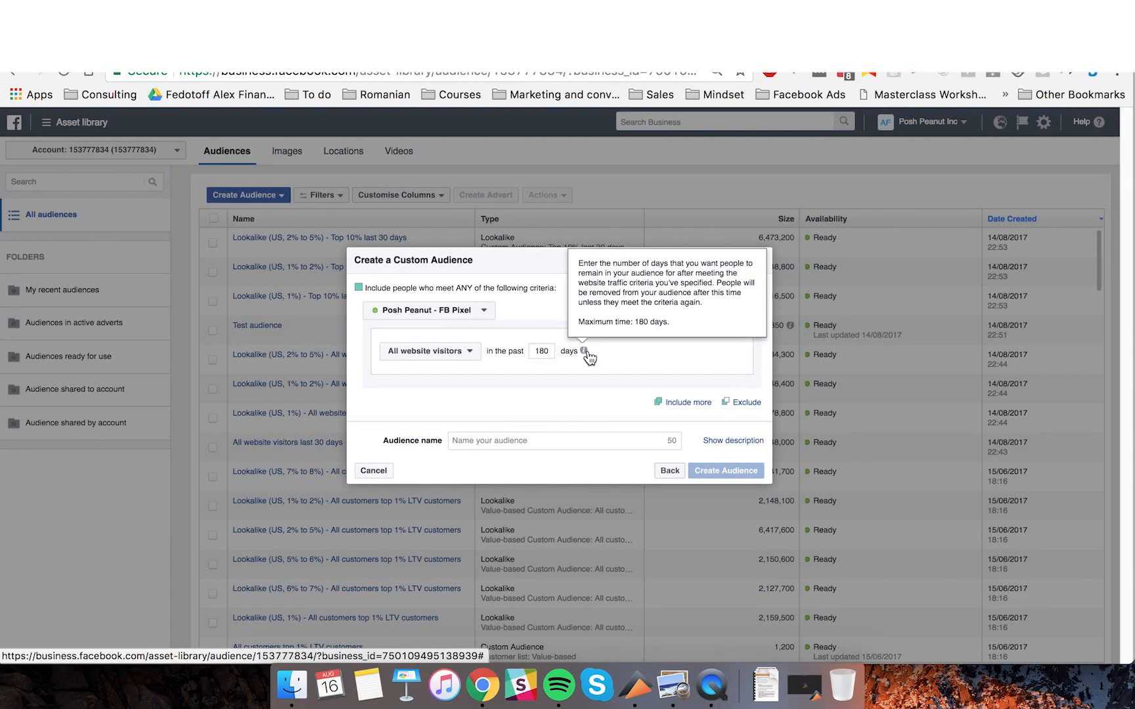
{"action": "left_click", "coordinate": [434, 352]}
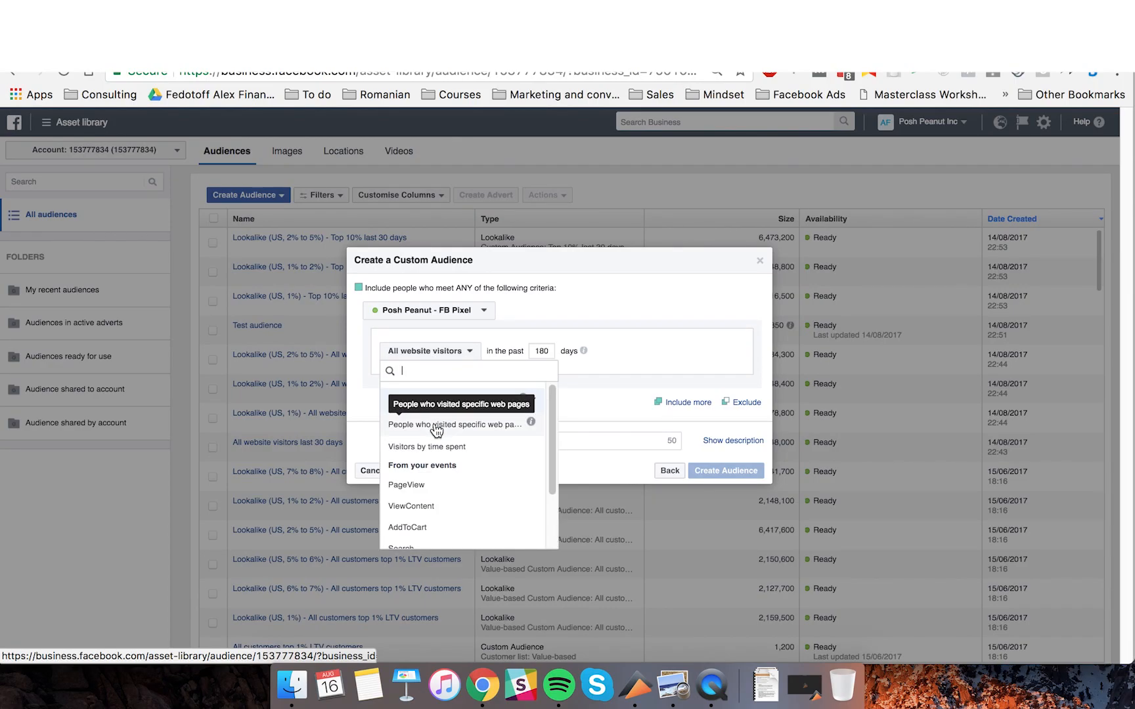
{"action": "left_click", "coordinate": [436, 427]}
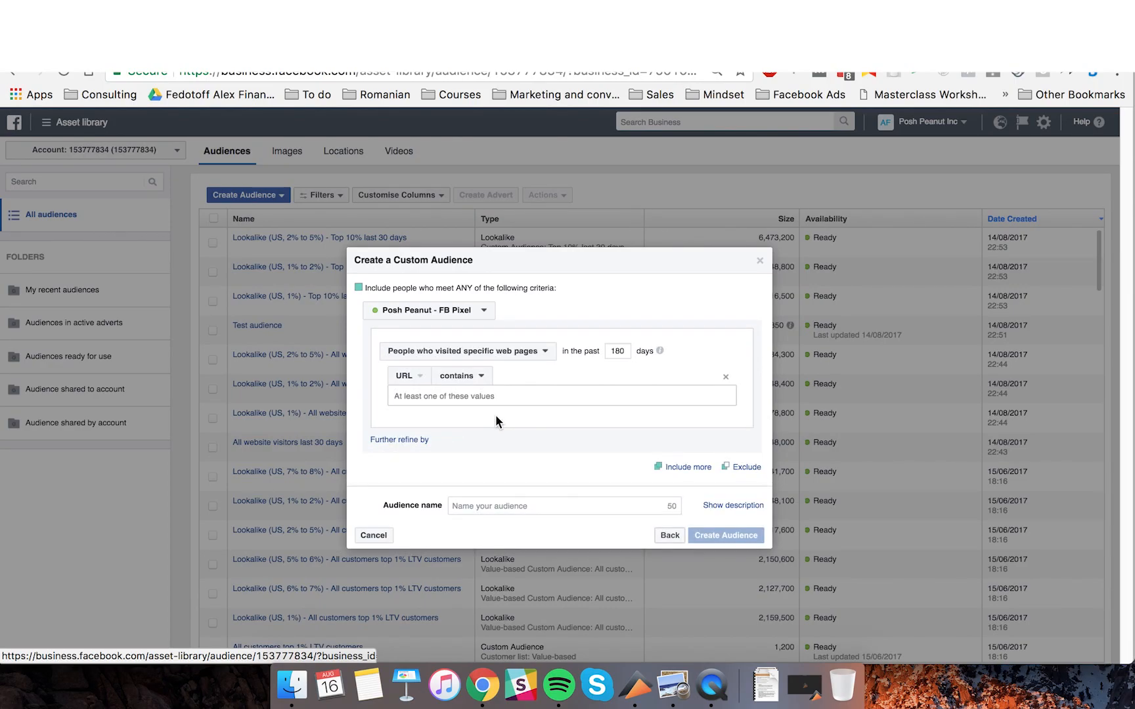
{"action": "left_click", "coordinate": [468, 393]}
{"action": "type", "text": "s"}
{"action": "key", "text": "BackSpace"}
{"action": "key", "text": "BackSpace"}
{"action": "type", "text": "shi"}
{"action": "key", "text": "BackSpace"}
{"action": "key", "text": "BackSpace"}
{"action": "key", "text": "BackSpace"}
{"action": "key", "text": "BackSpace"}
{"action": "key", "text": "BackSpace"}
{"action": "type", "text": "w"}
{"action": "key", "text": "Return"}
{"action": "type", "text": "rwebsite.co /"}
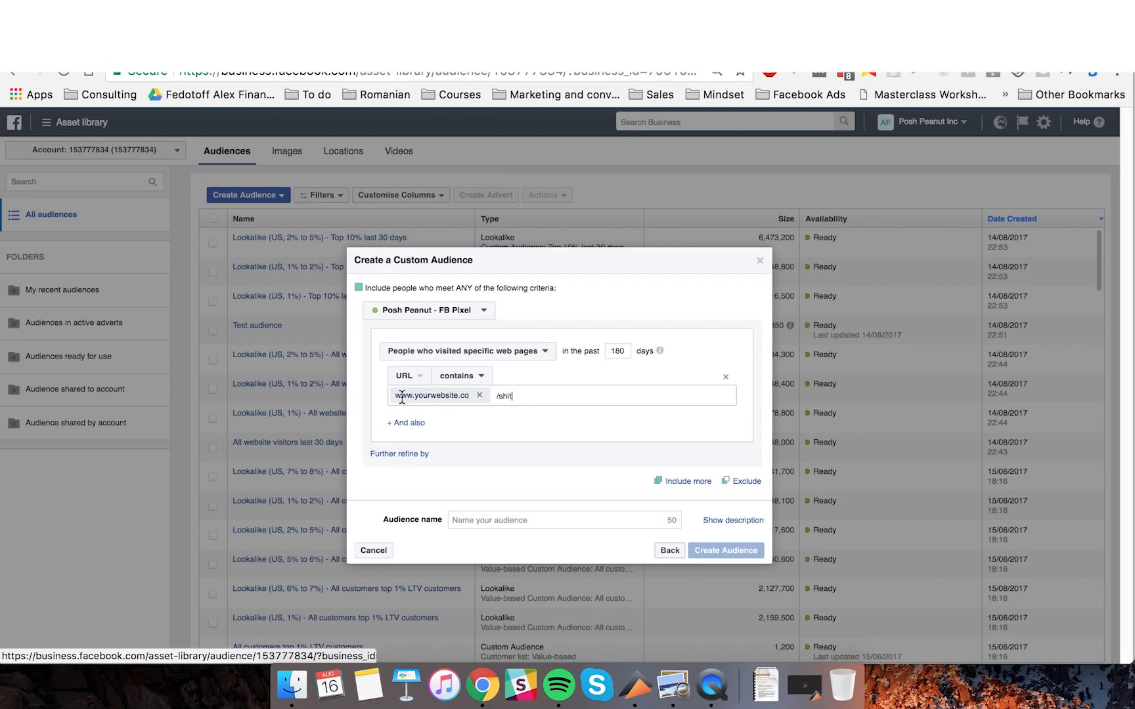
{"action": "type", "text": "shit"}
{"action": "left_click", "coordinate": [479, 395]}
{"action": "left_click", "coordinate": [421, 395]}
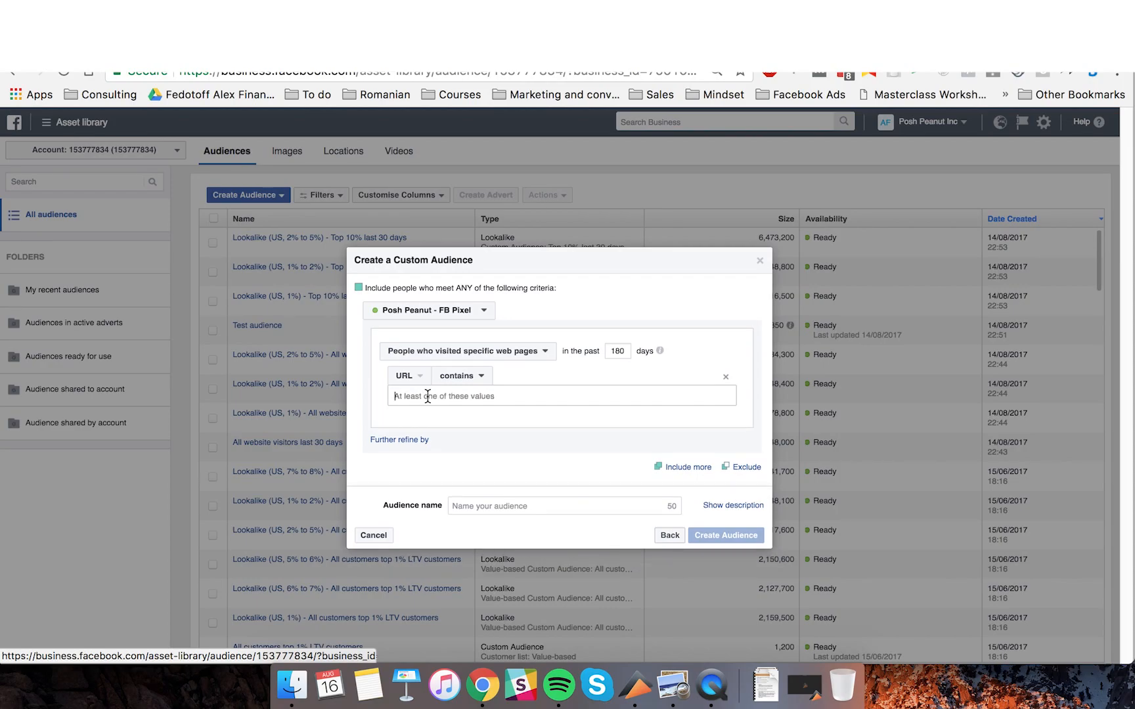
{"action": "type", "text": "www.yourwebsite.com"}
{"action": "type", "text": "/shirt"}
{"action": "key", "text": "Return"}
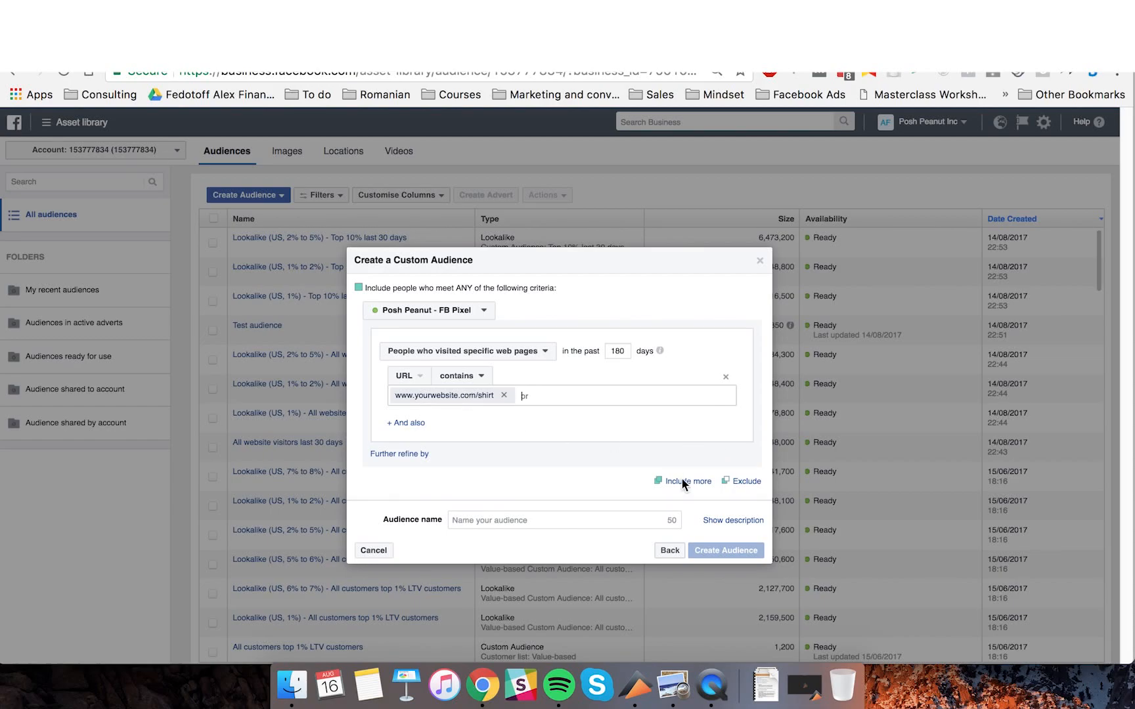
{"action": "left_click", "coordinate": [747, 481]}
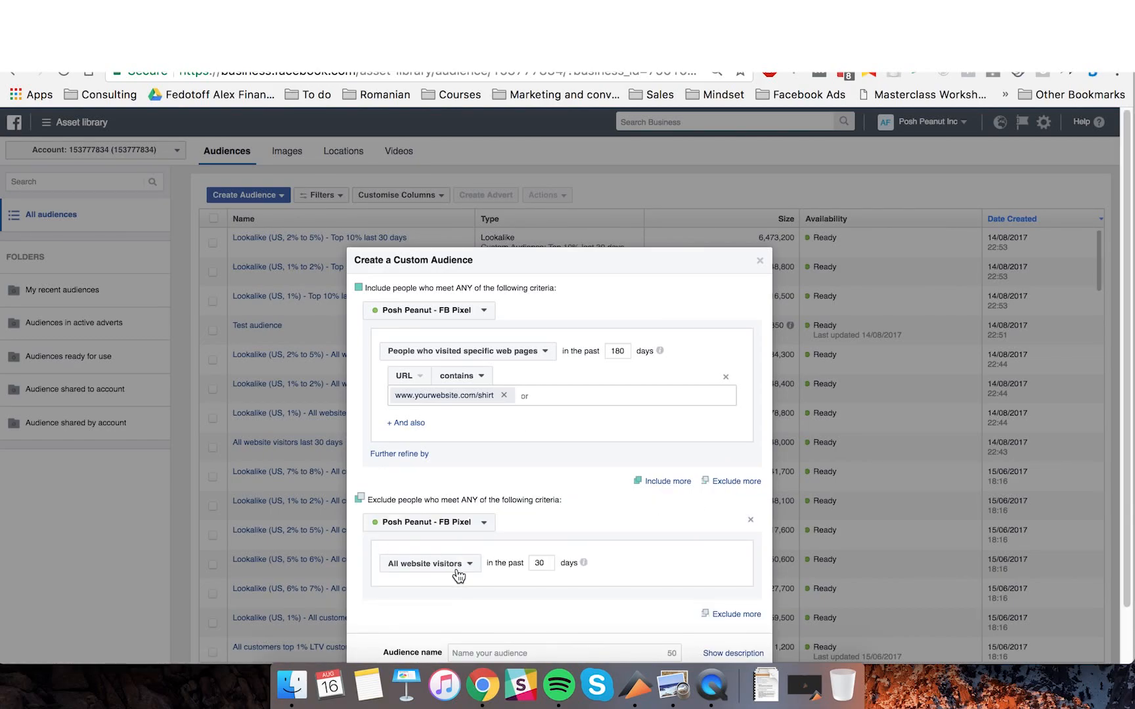
{"action": "left_click", "coordinate": [451, 542]}
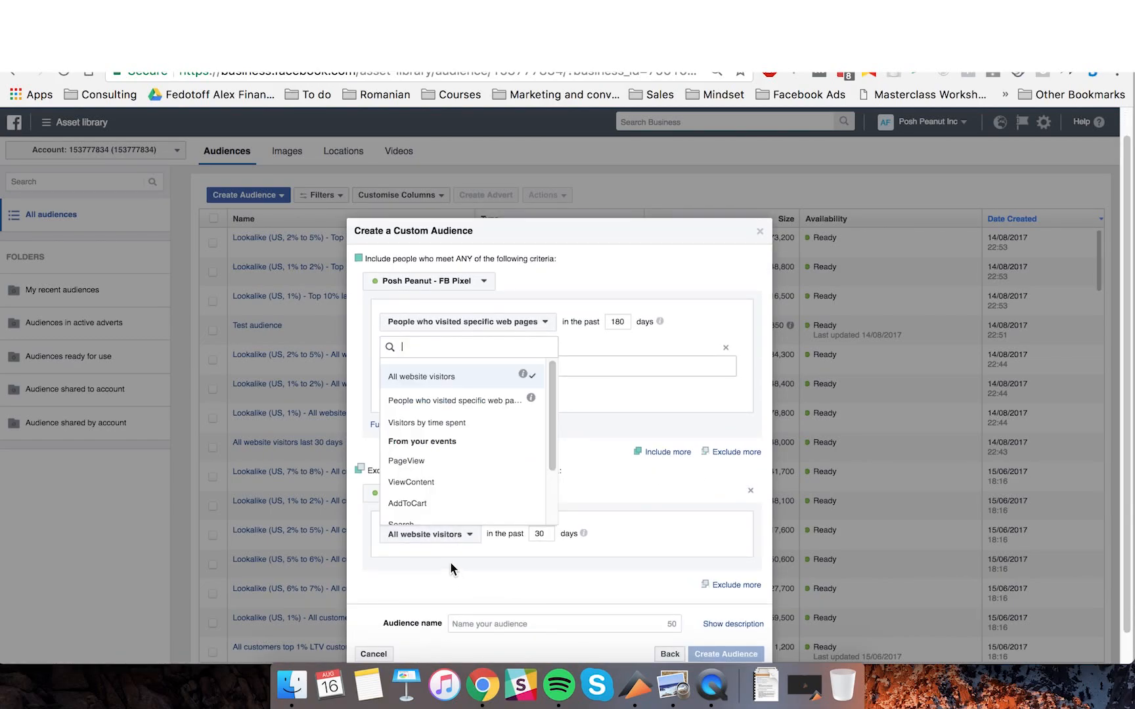
{"action": "left_click", "coordinate": [446, 412]}
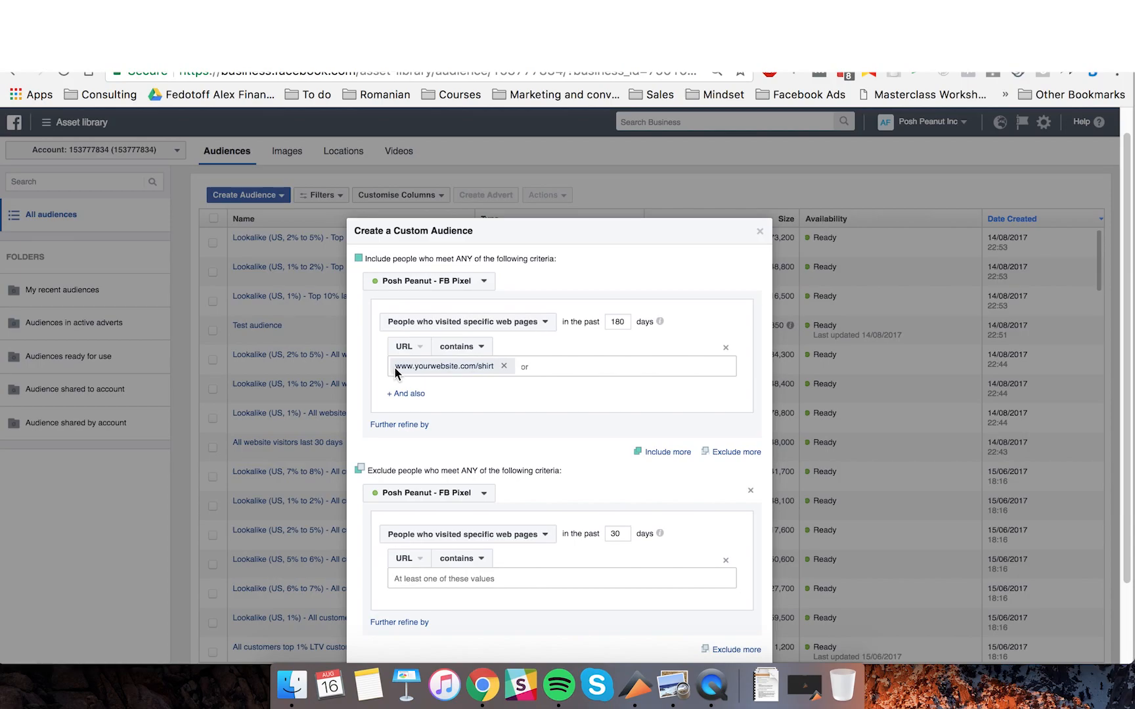
{"action": "left_click", "coordinate": [481, 578]}
{"action": "type", "text": "www.yourwebsite.com/shorts"}
{"action": "key", "text": "Return"}
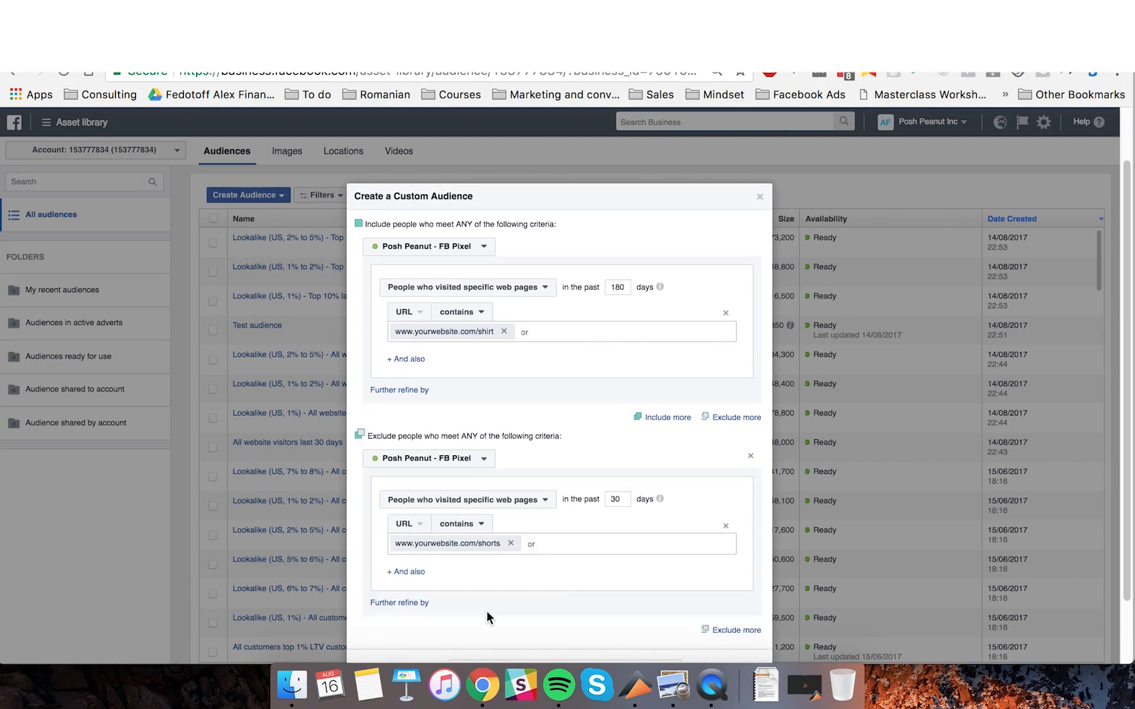
Name the audience "Visited shirts but not shorts" and set the exclusion period to 180 days.
{"action": "scroll", "coordinate": [487, 617], "scroll_direction": "down", "scroll_amount": 2}
{"action": "left_click", "coordinate": [486, 588]}
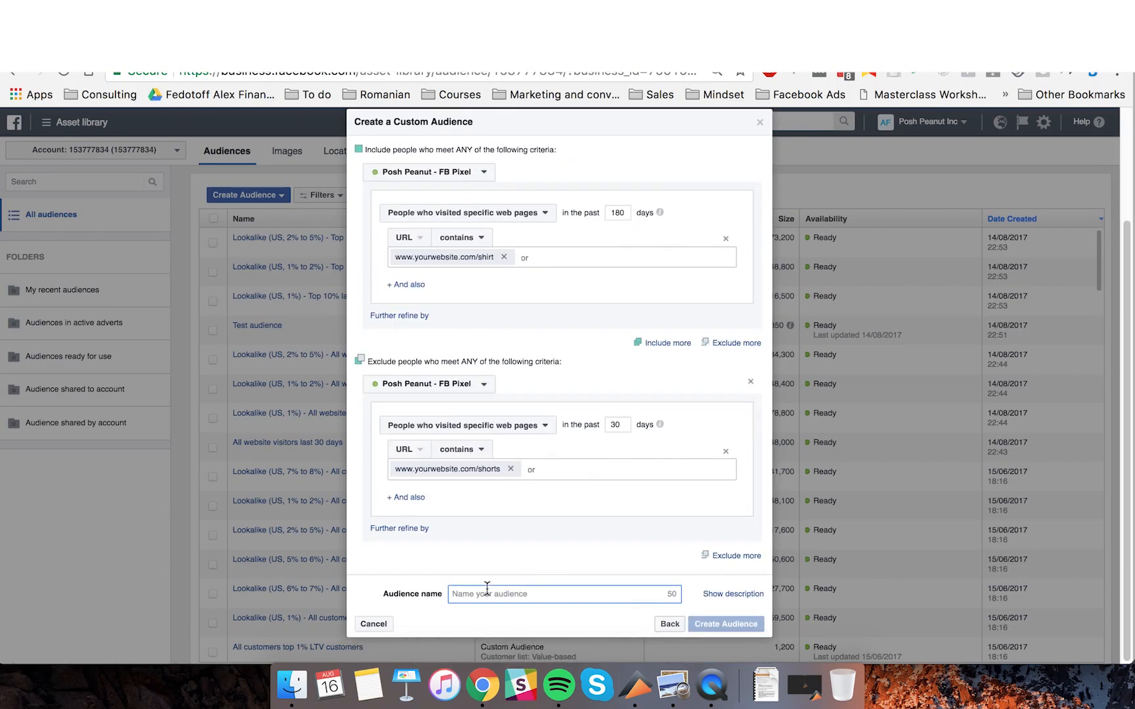
{"action": "type", "text": "Visited s"}
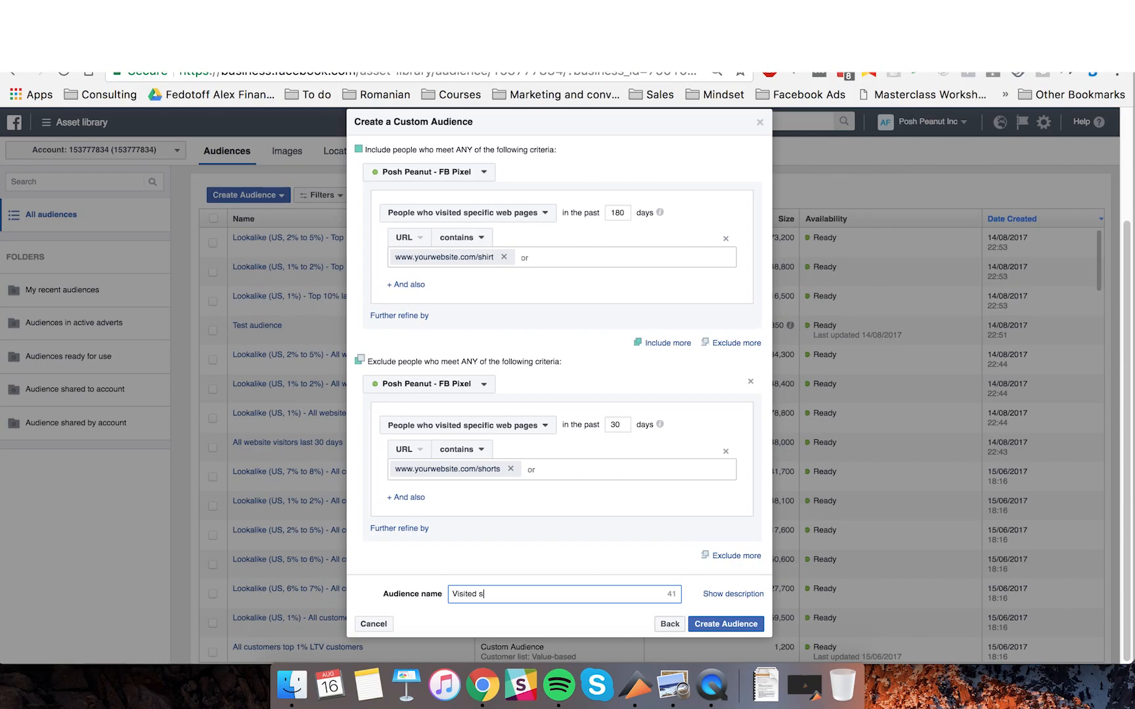
{"action": "type", "text": "hirts a"}
{"action": "type", "text": "ut not shorts"}
{"action": "double_click", "coordinate": [616, 424]}
{"action": "type", "text": "180"}
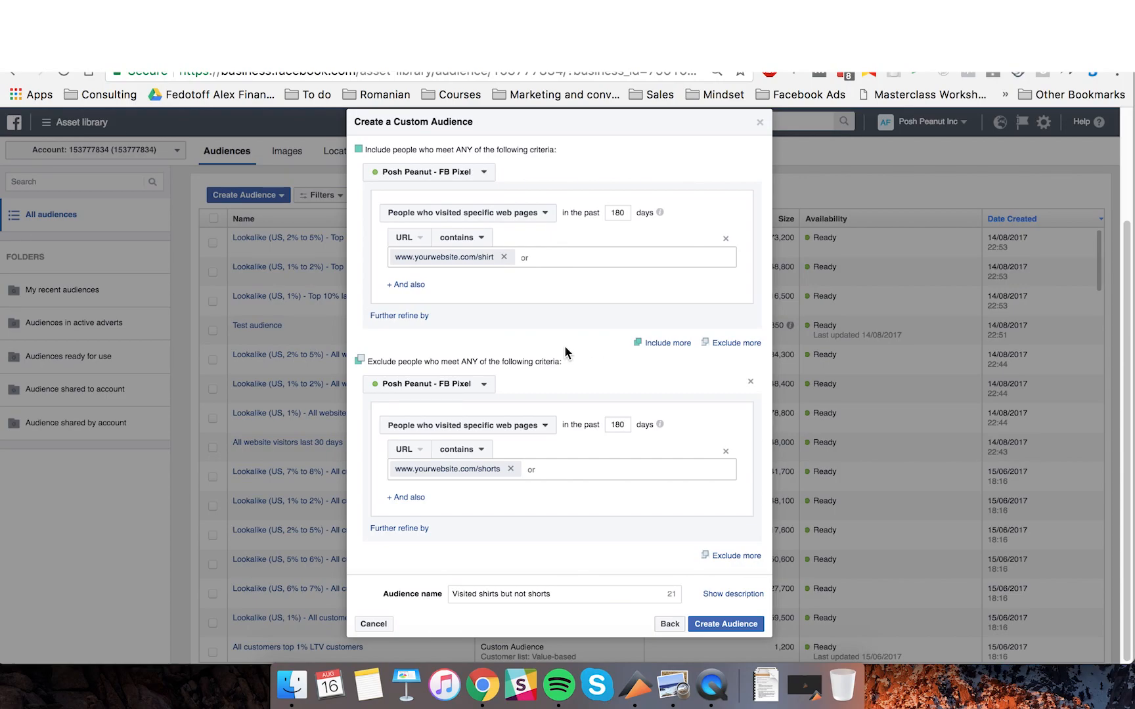
Change the inclusion criterion from specific web page visitors to the Purchase event.
{"action": "left_click", "coordinate": [498, 223]}
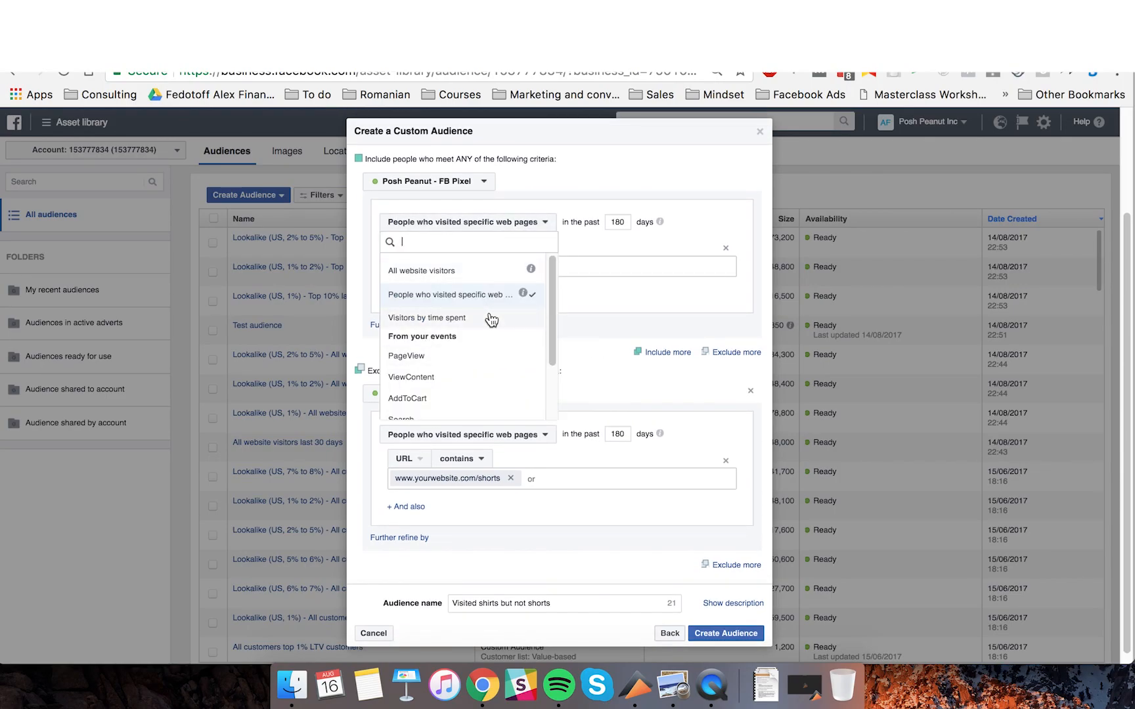
{"action": "left_click", "coordinate": [630, 291]}
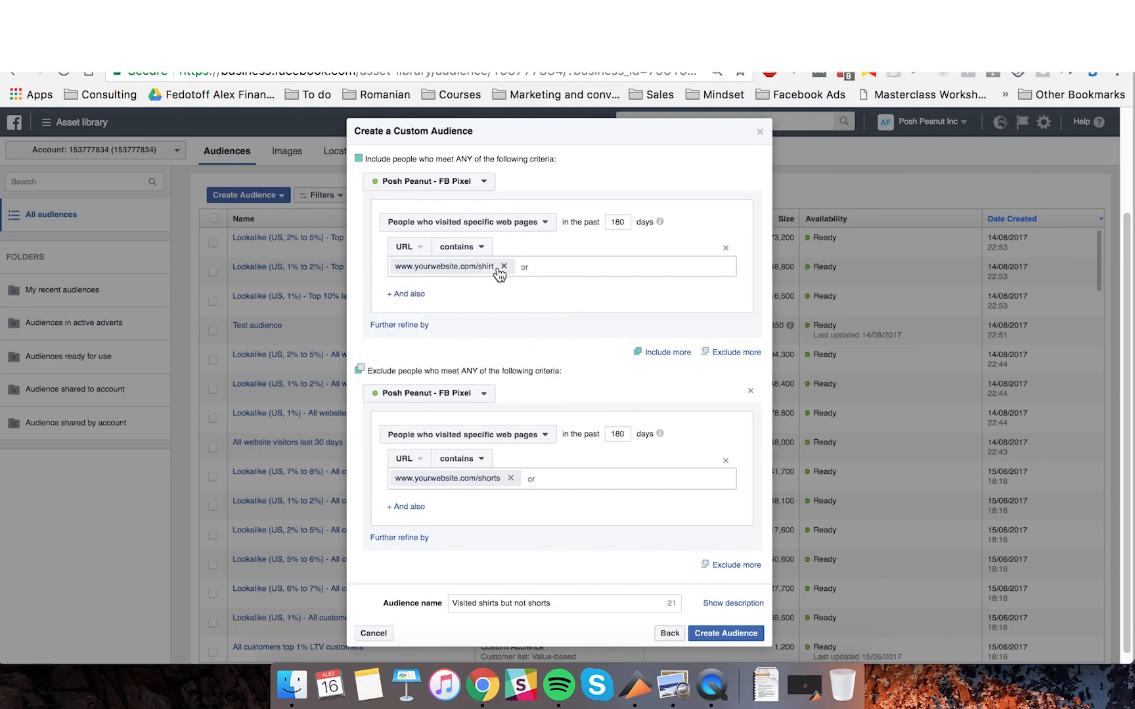
{"action": "left_click", "coordinate": [523, 226]}
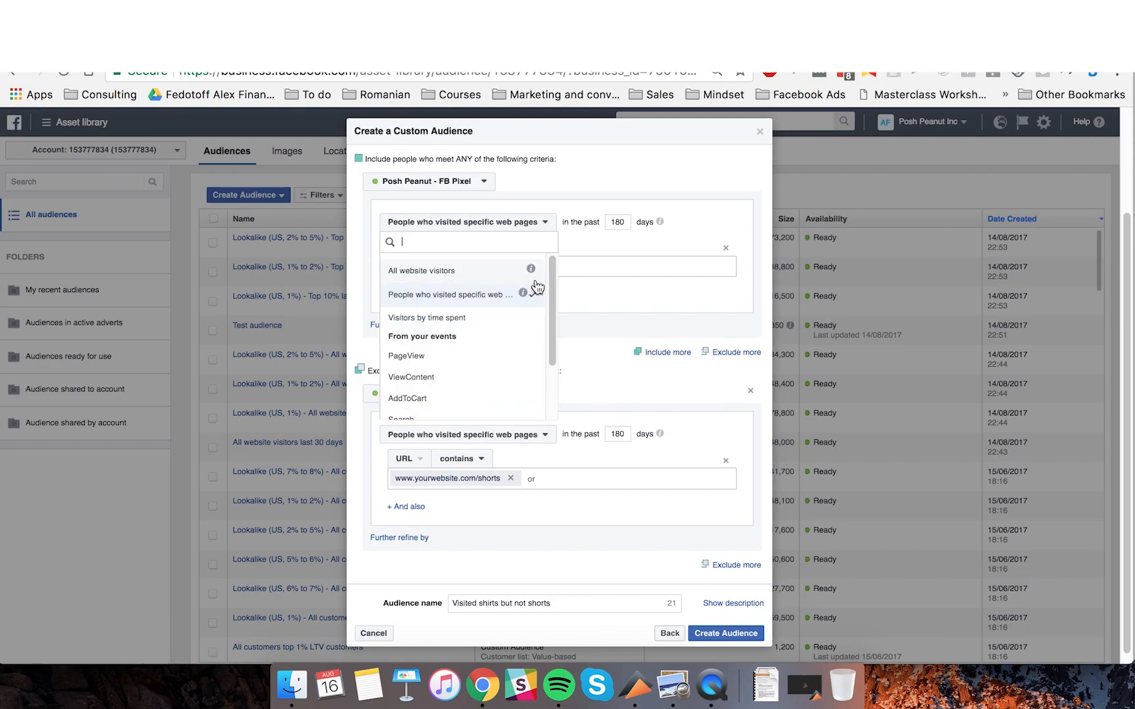
{"action": "left_click_drag", "start_coordinate": [553, 286], "coordinate": [541, 349]}
{"action": "left_click", "coordinate": [463, 391]}
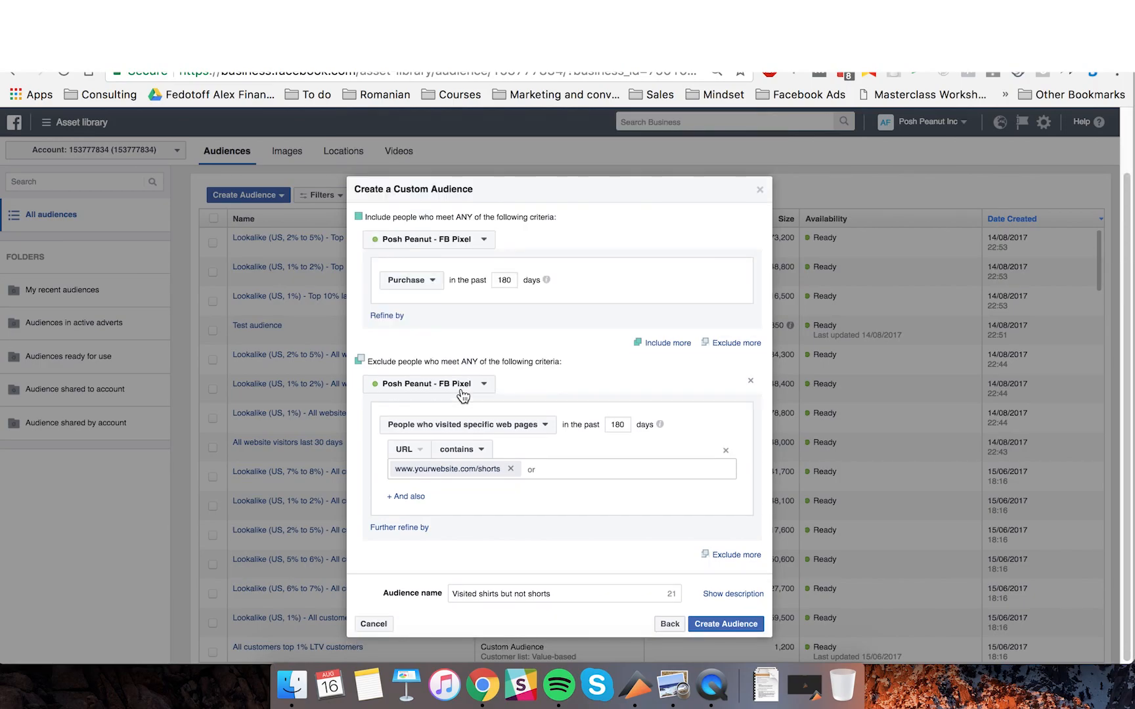
Examine the pixel events offered for the inclusion criterion, leaving Purchase selected.
{"action": "left_click", "coordinate": [433, 283]}
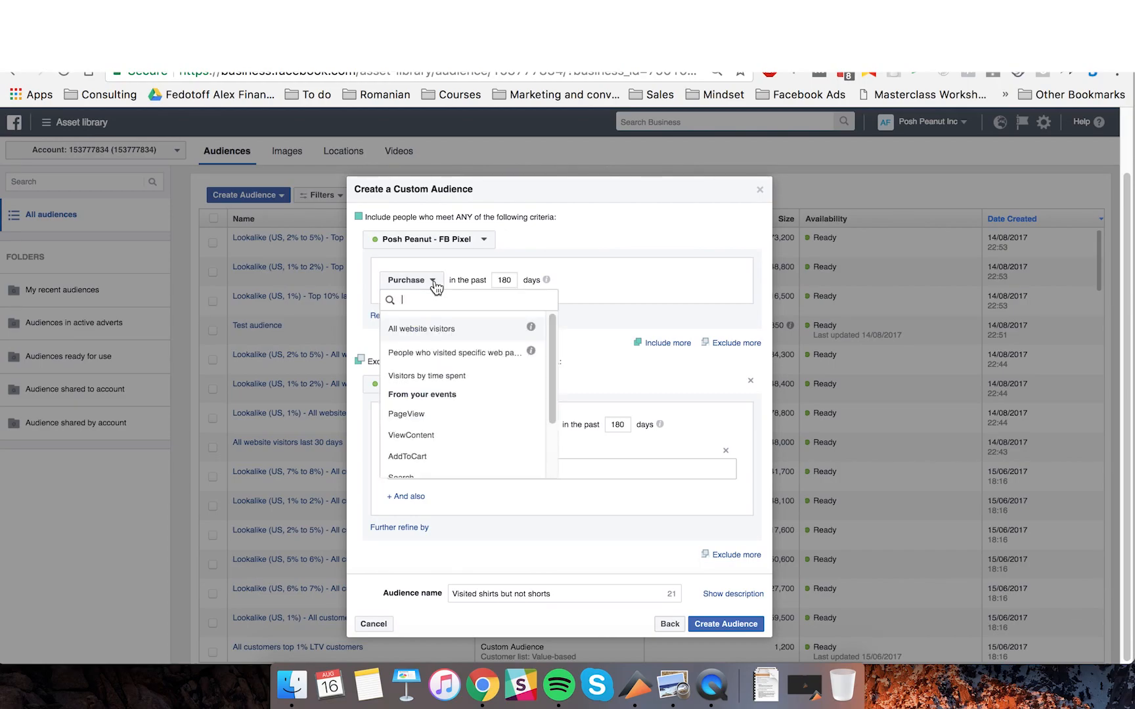
{"action": "scroll", "coordinate": [448, 411], "scroll_direction": "down", "scroll_amount": 2}
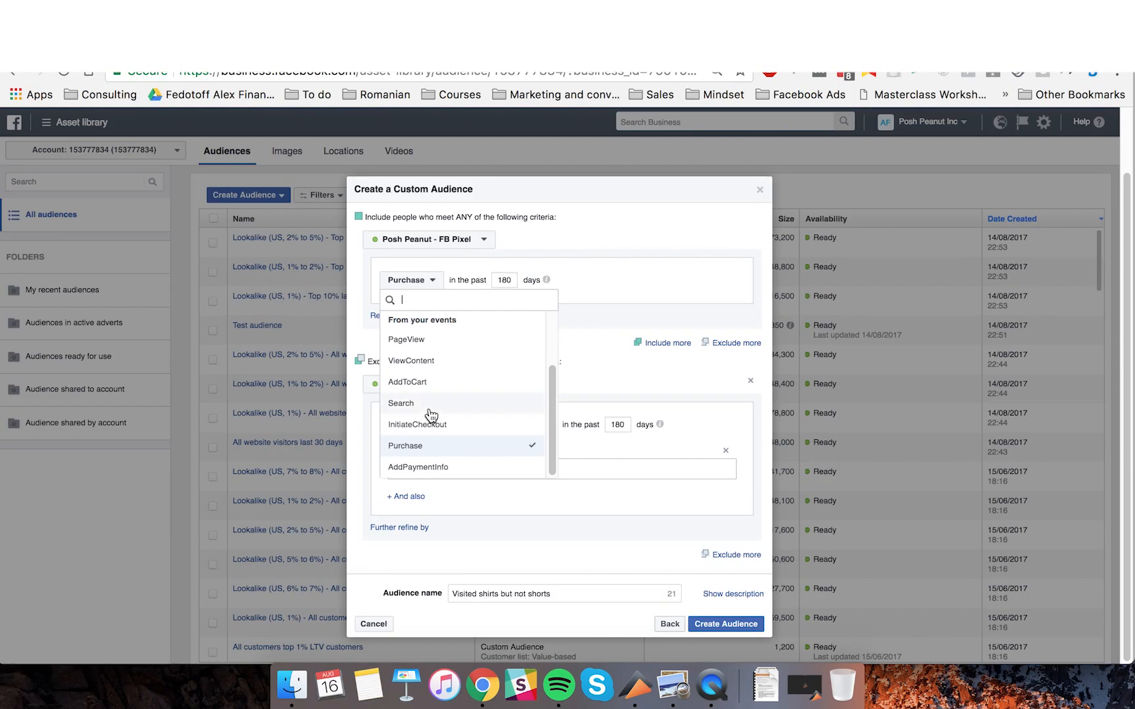
{"action": "left_click", "coordinate": [601, 349]}
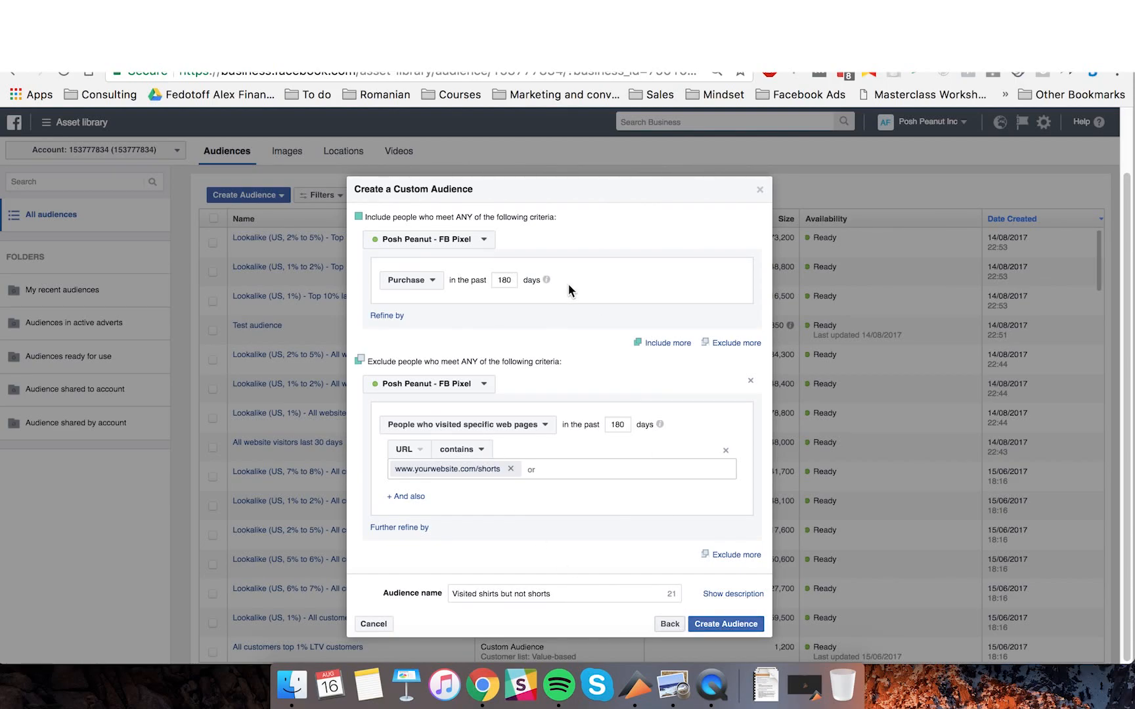
Examine the inclusion options for a Facebook Page engagement audience and cancel the audience creation.
{"action": "left_click", "coordinate": [670, 626]}
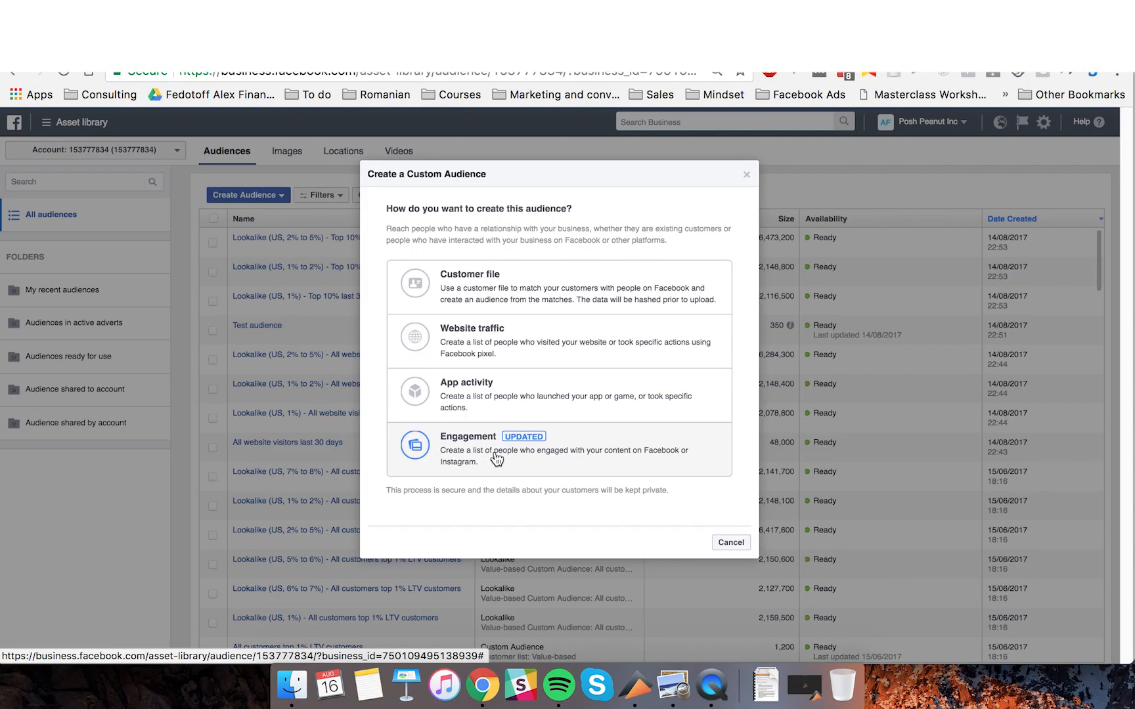
{"action": "left_click", "coordinate": [463, 443]}
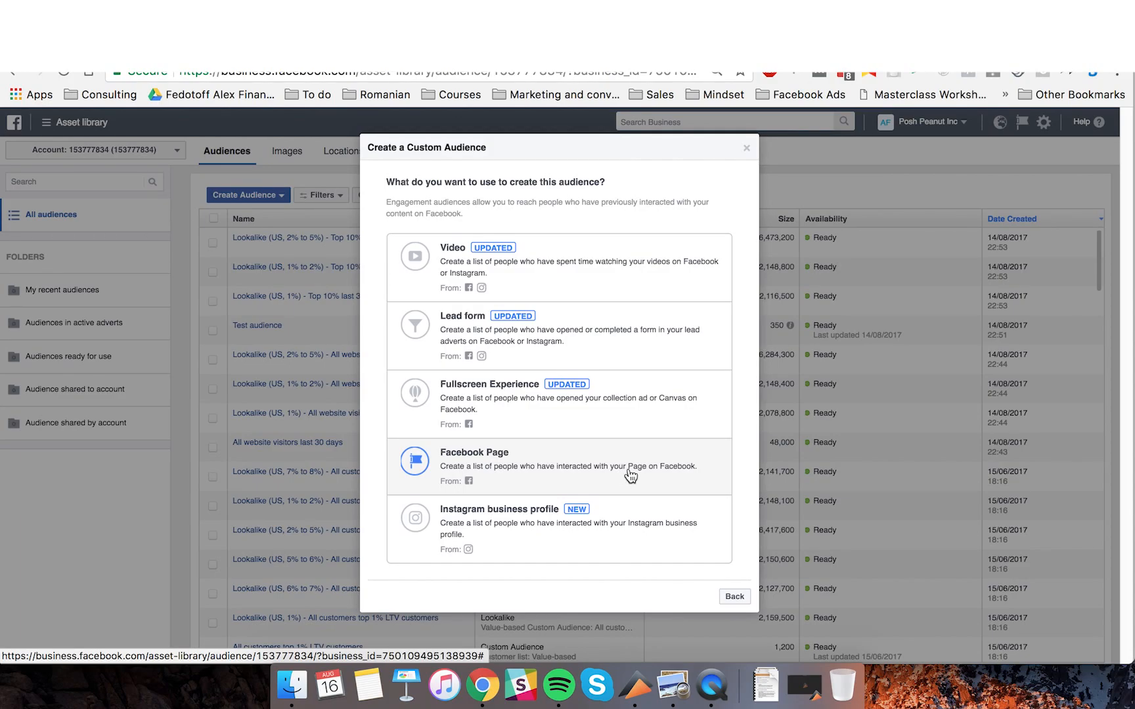
{"action": "left_click", "coordinate": [665, 469]}
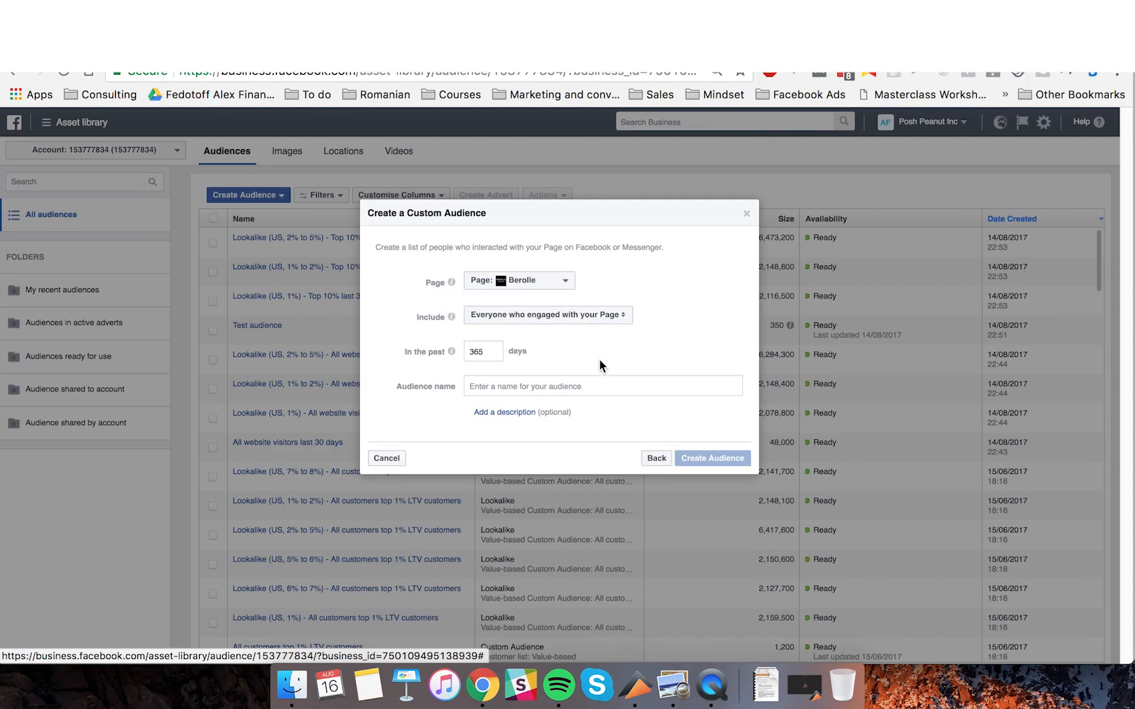
{"action": "left_click", "coordinate": [587, 321]}
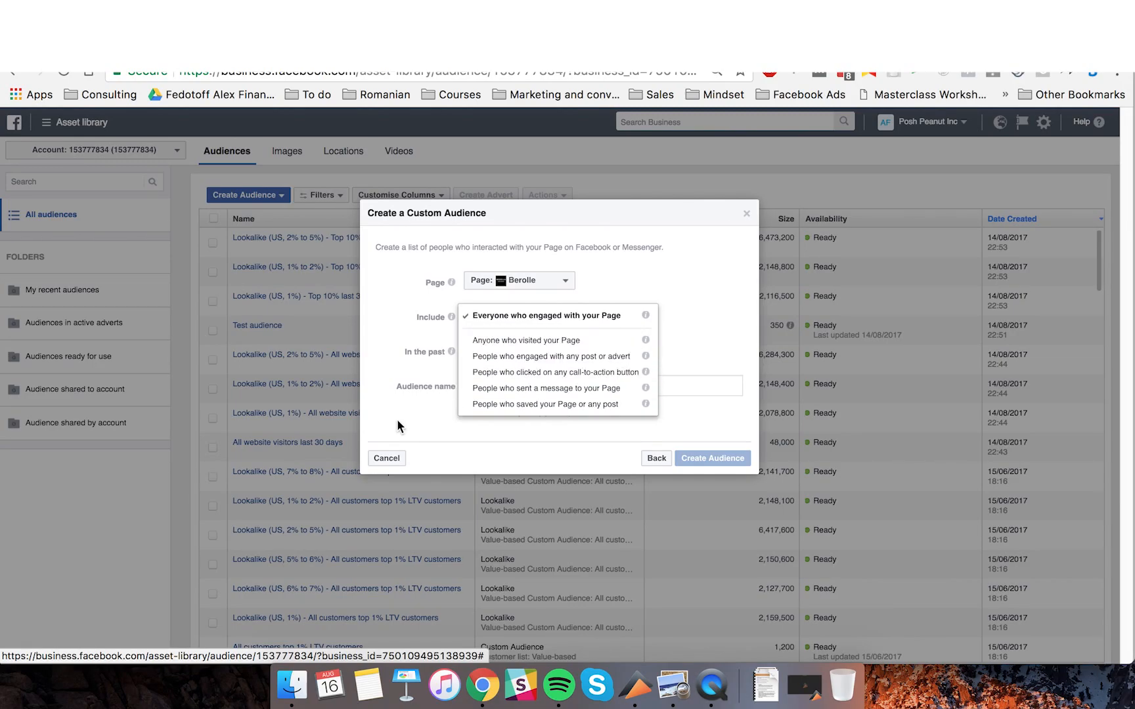
{"action": "left_click", "coordinate": [387, 459]}
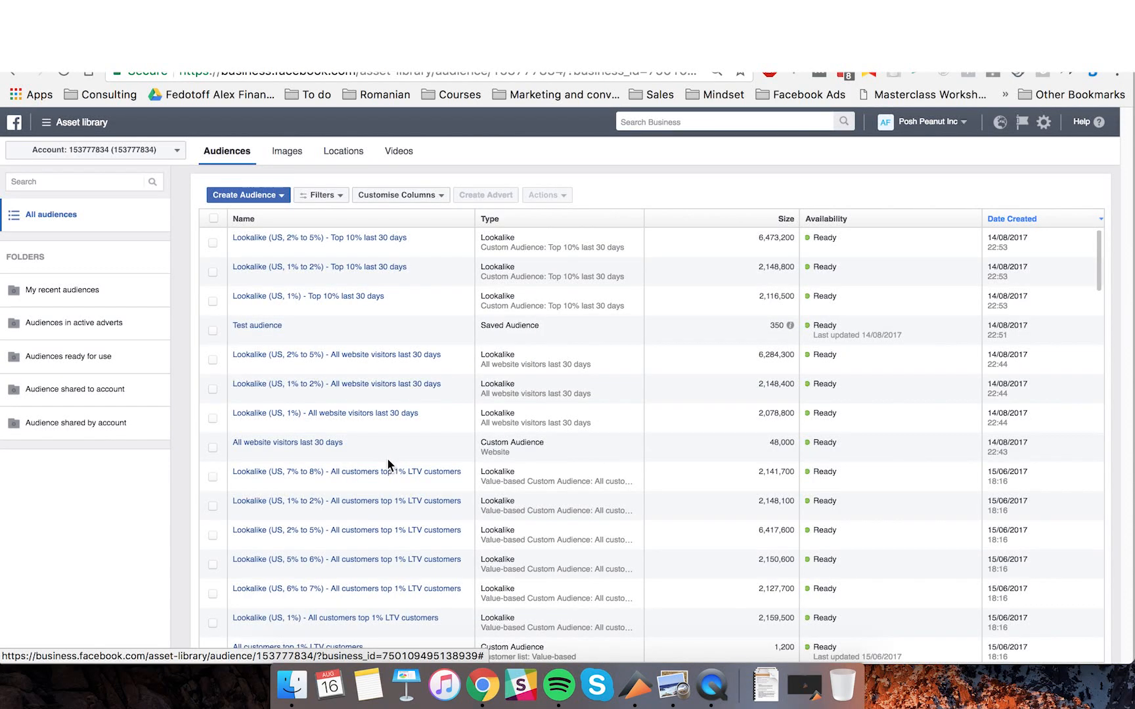
Start an engagement custom audience from the Instagram business profile and examine its engagement criteria.
{"action": "left_click", "coordinate": [279, 196]}
{"action": "left_click", "coordinate": [266, 217]}
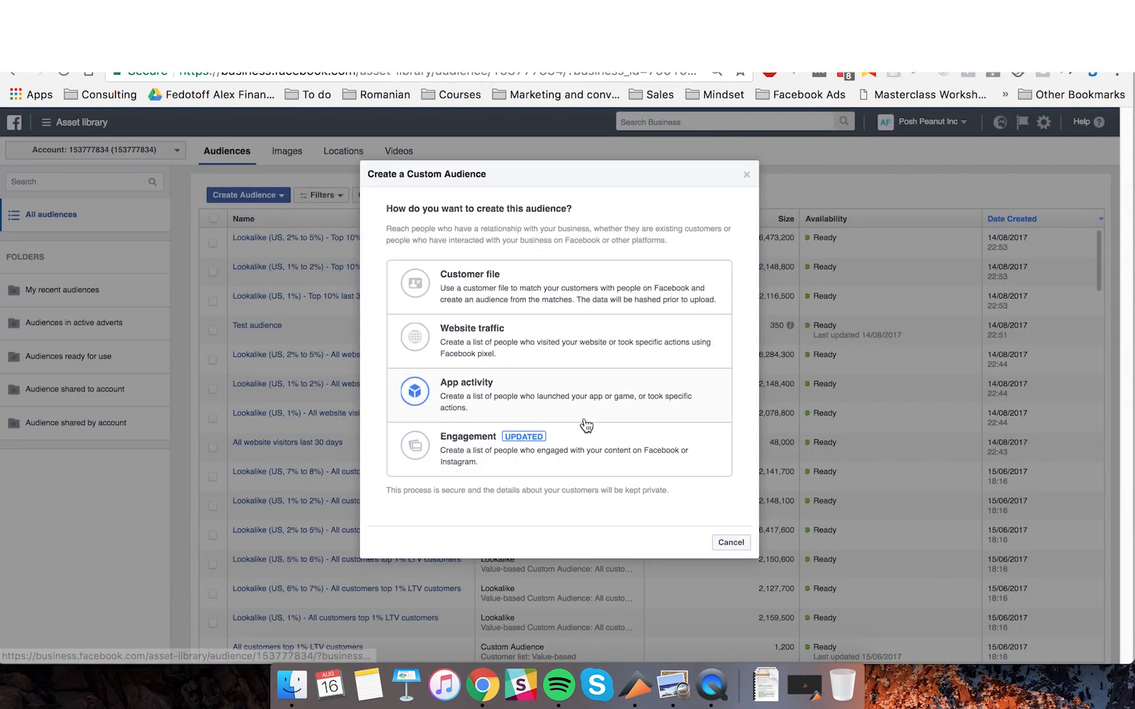
{"action": "left_click", "coordinate": [442, 444]}
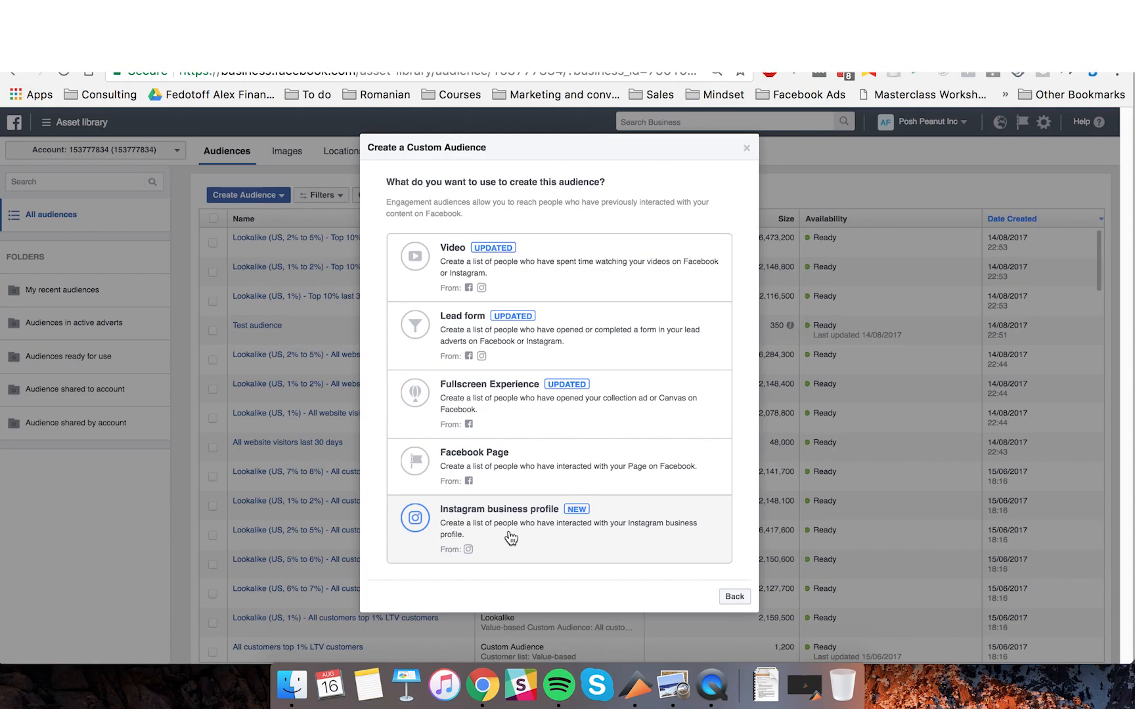
{"action": "left_click", "coordinate": [493, 517]}
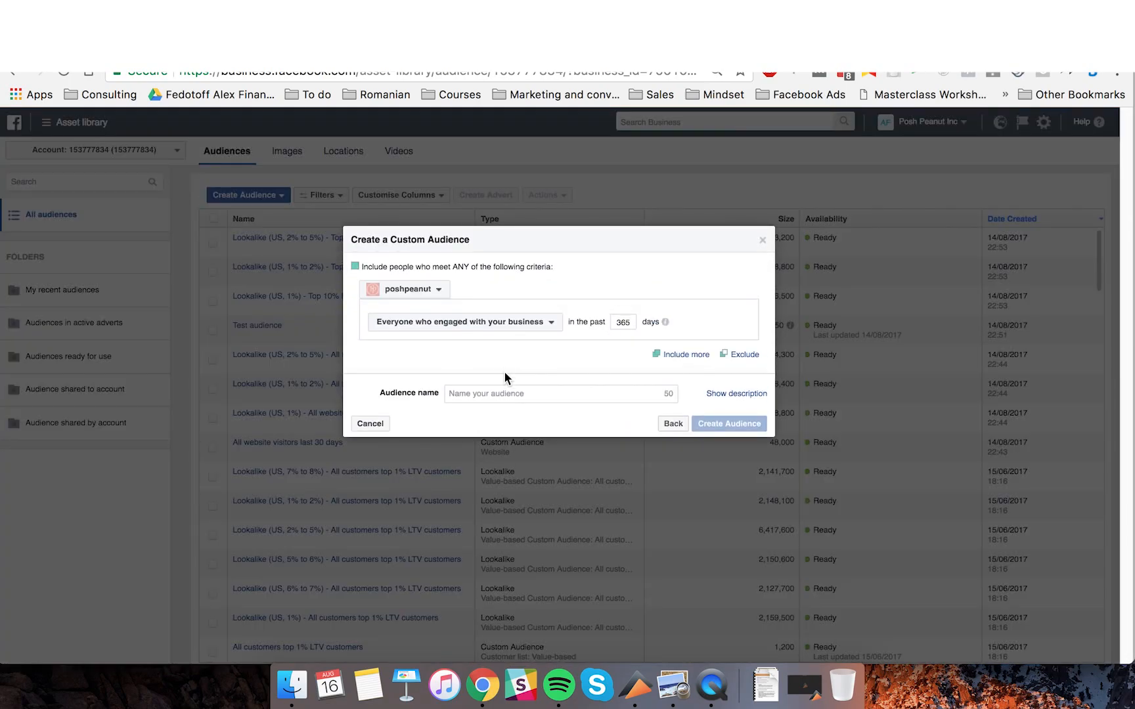
{"action": "left_click", "coordinate": [498, 327]}
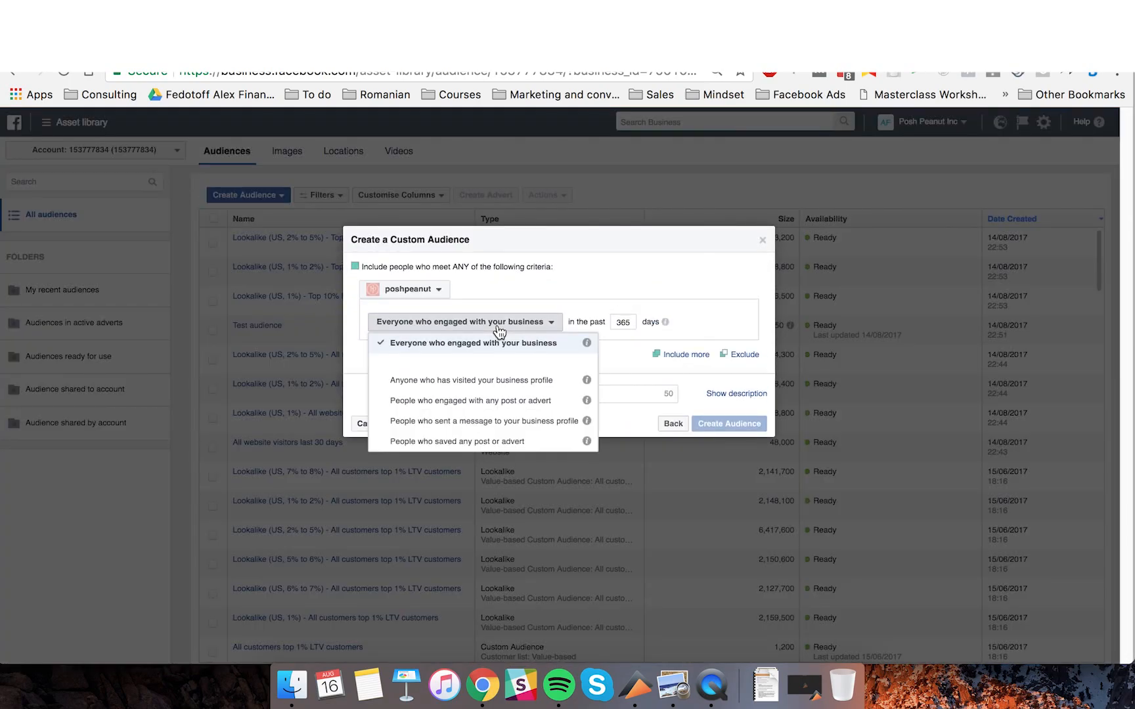
{"action": "left_click", "coordinate": [518, 274]}
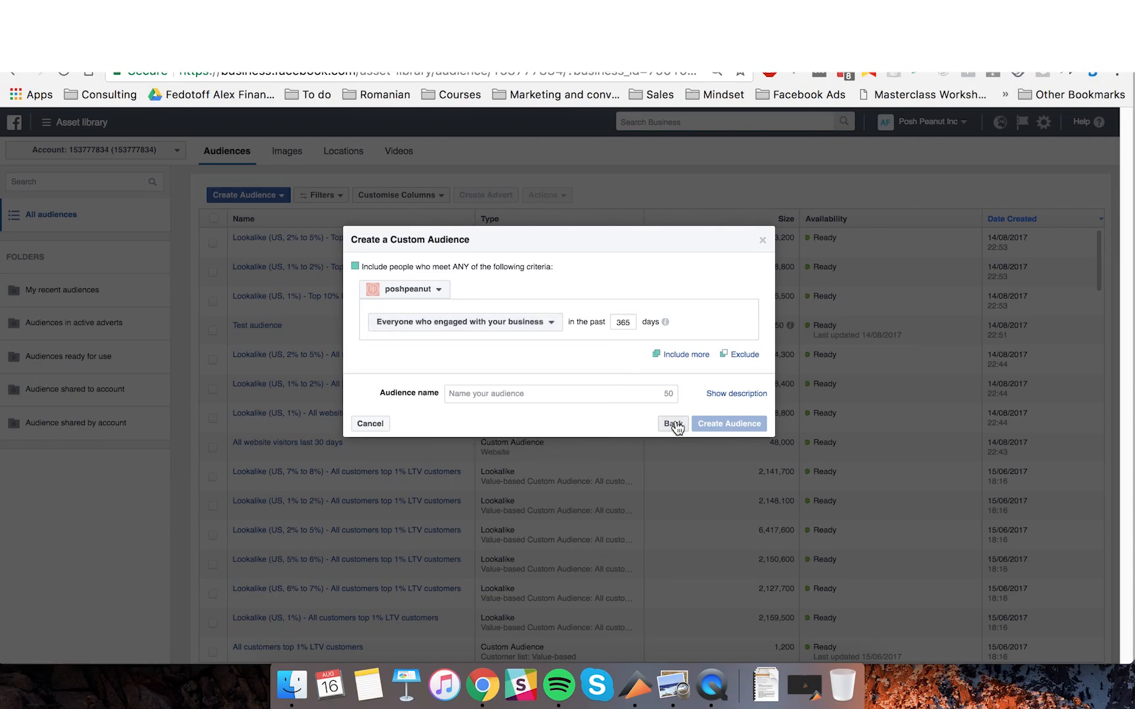
Switch the engagement source to Fullscreen Experience, examine the available Canvases and cancel the audience creation.
{"action": "left_click", "coordinate": [674, 424]}
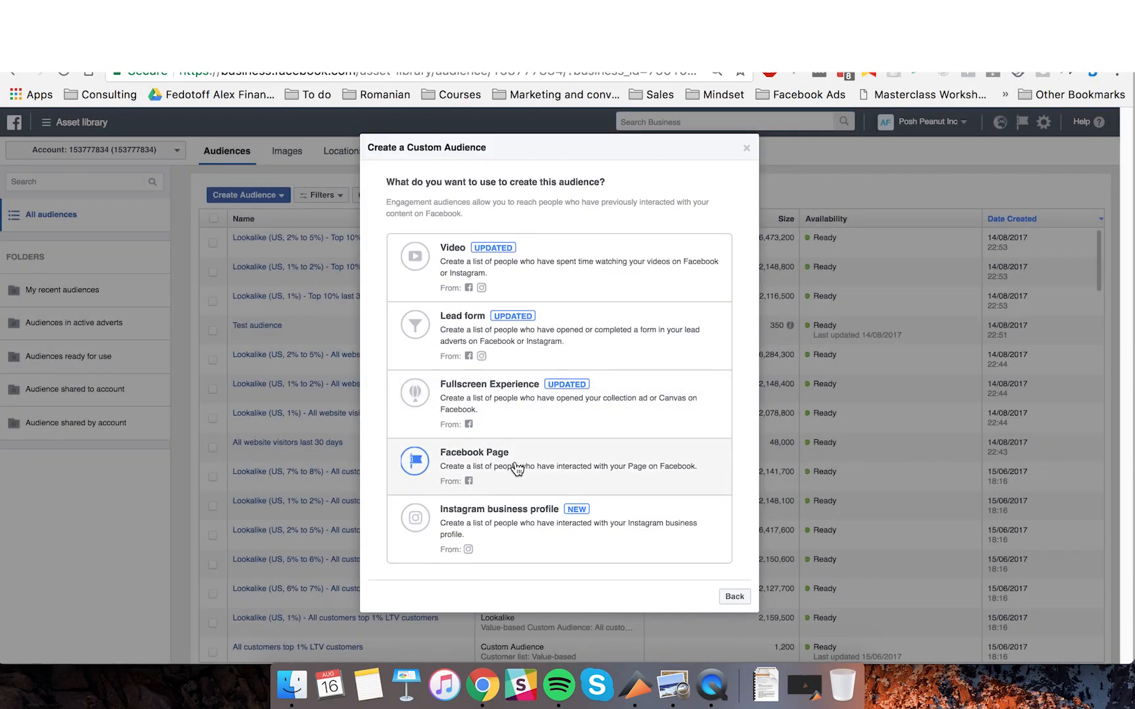
{"action": "left_click", "coordinate": [532, 412]}
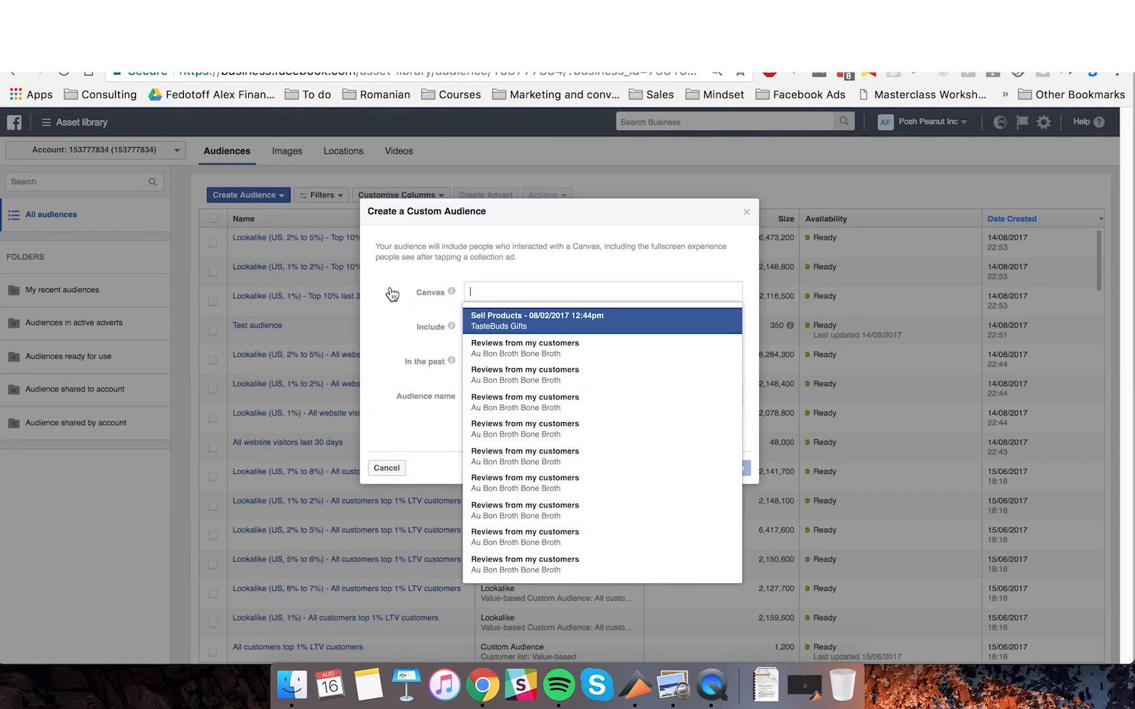
{"action": "left_click", "coordinate": [388, 469]}
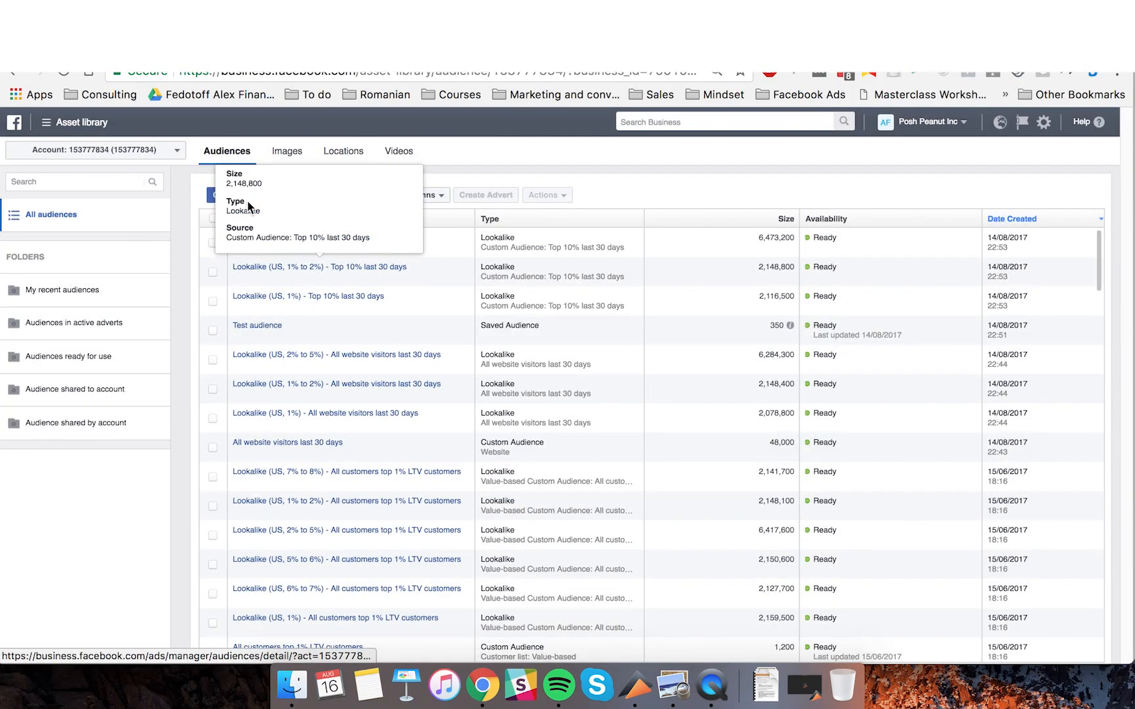
Start a video engagement custom audience and examine the available video viewing criteria.
{"action": "left_click", "coordinate": [217, 196]}
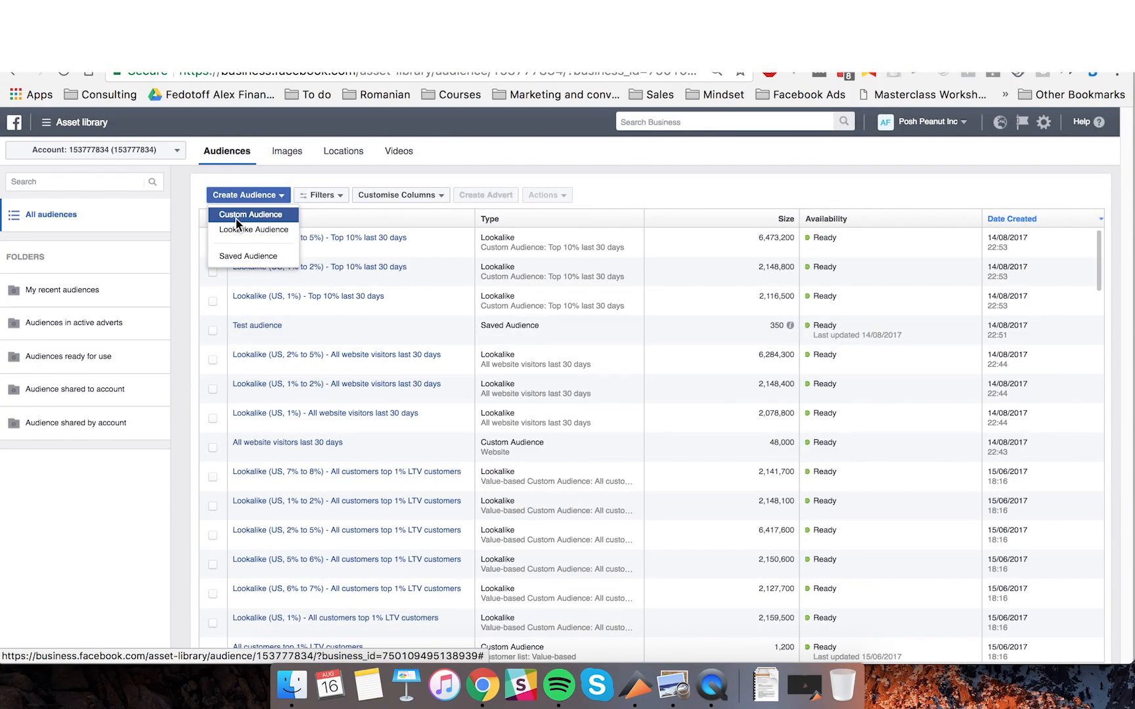
{"action": "left_click", "coordinate": [236, 219]}
{"action": "left_click", "coordinate": [469, 449]}
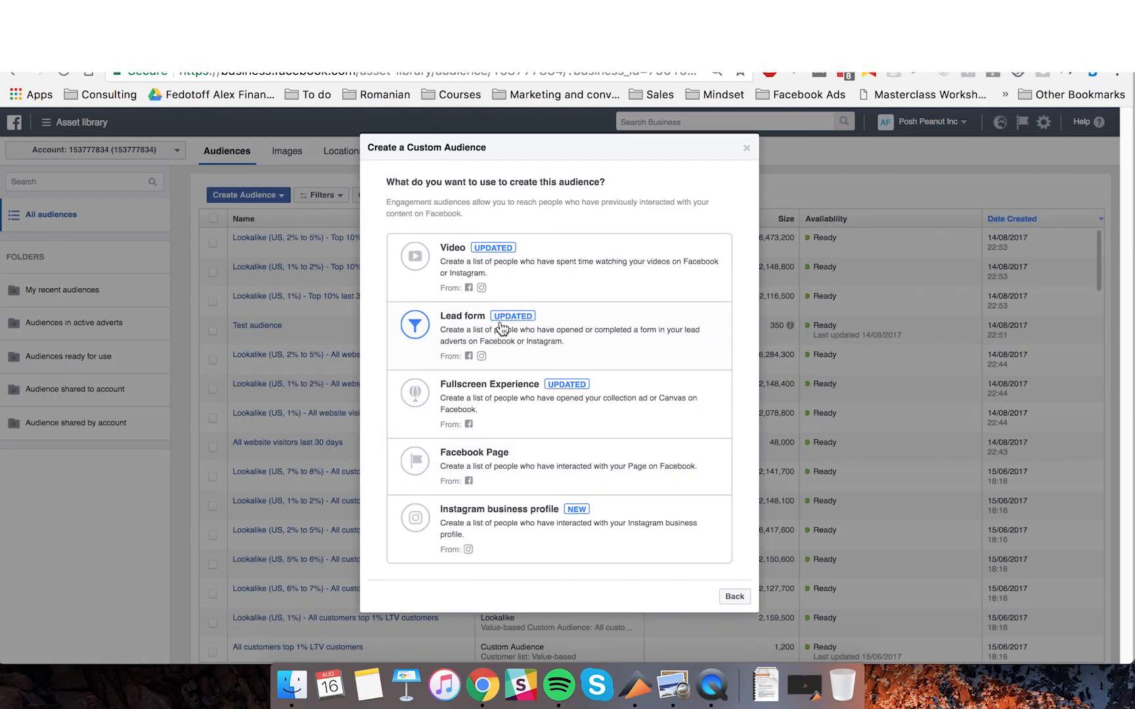
{"action": "left_click", "coordinate": [497, 269]}
{"action": "left_click", "coordinate": [524, 278]}
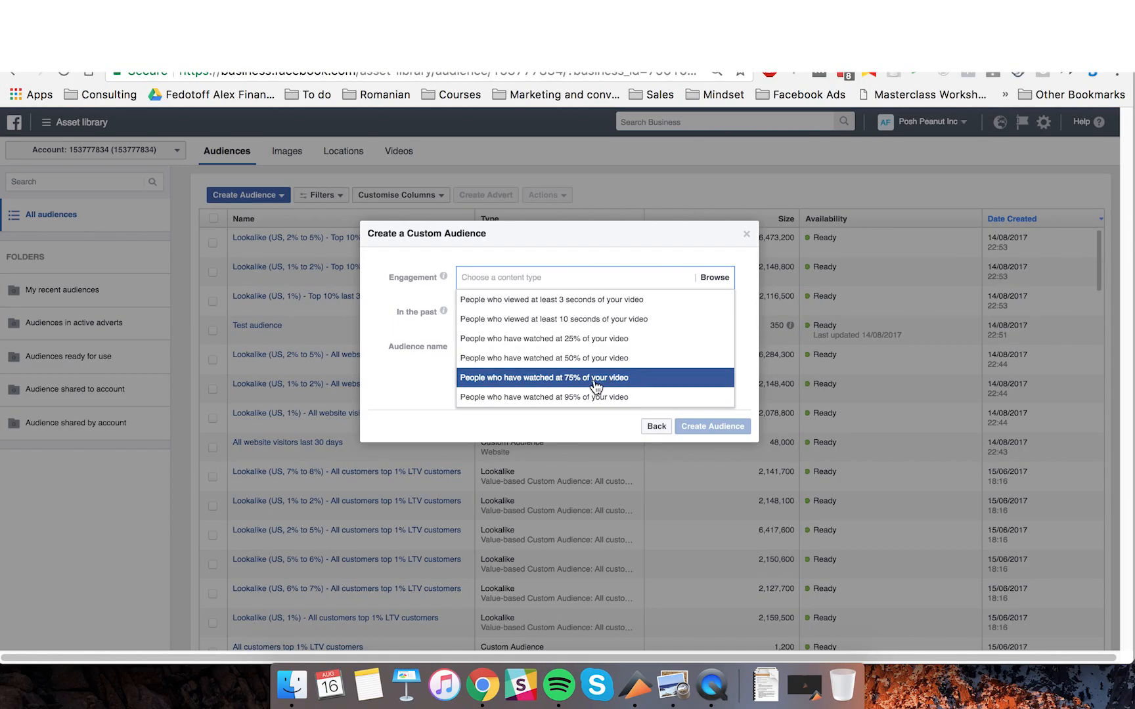
{"action": "left_click", "coordinate": [627, 258]}
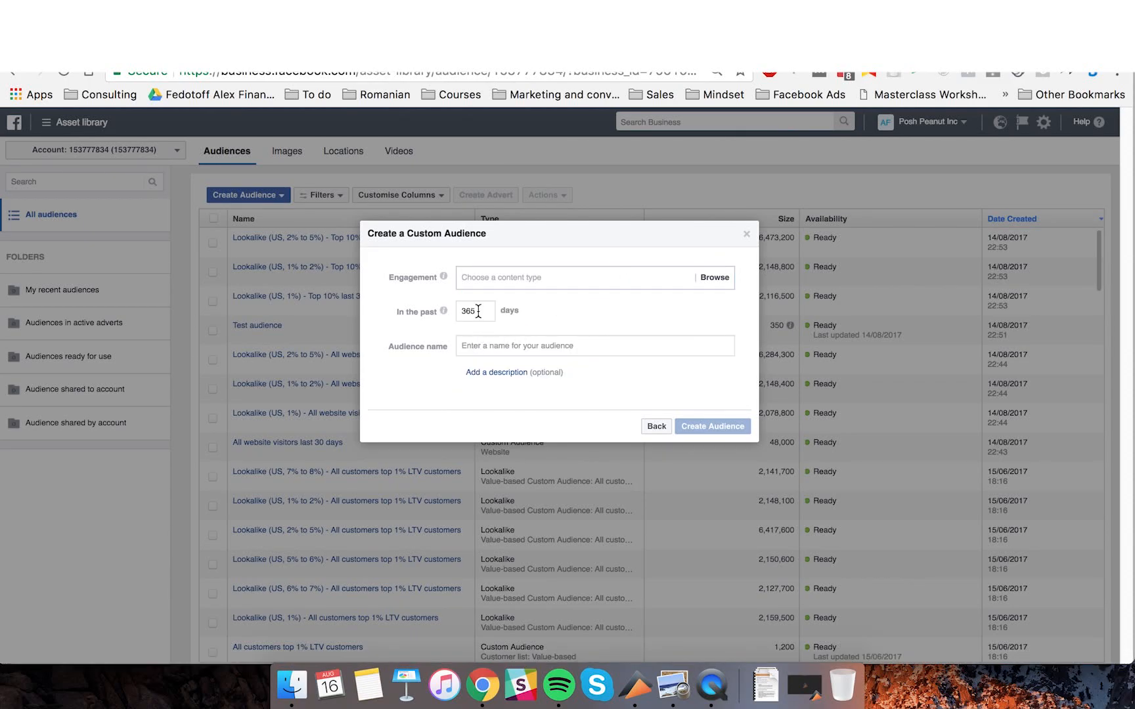
Set the engagement to people who have watched at 50% of the video and open the video selection.
{"action": "left_click_drag", "start_coordinate": [478, 311], "coordinate": [455, 313]}
{"action": "left_click", "coordinate": [502, 346]}
{"action": "left_click", "coordinate": [724, 280]}
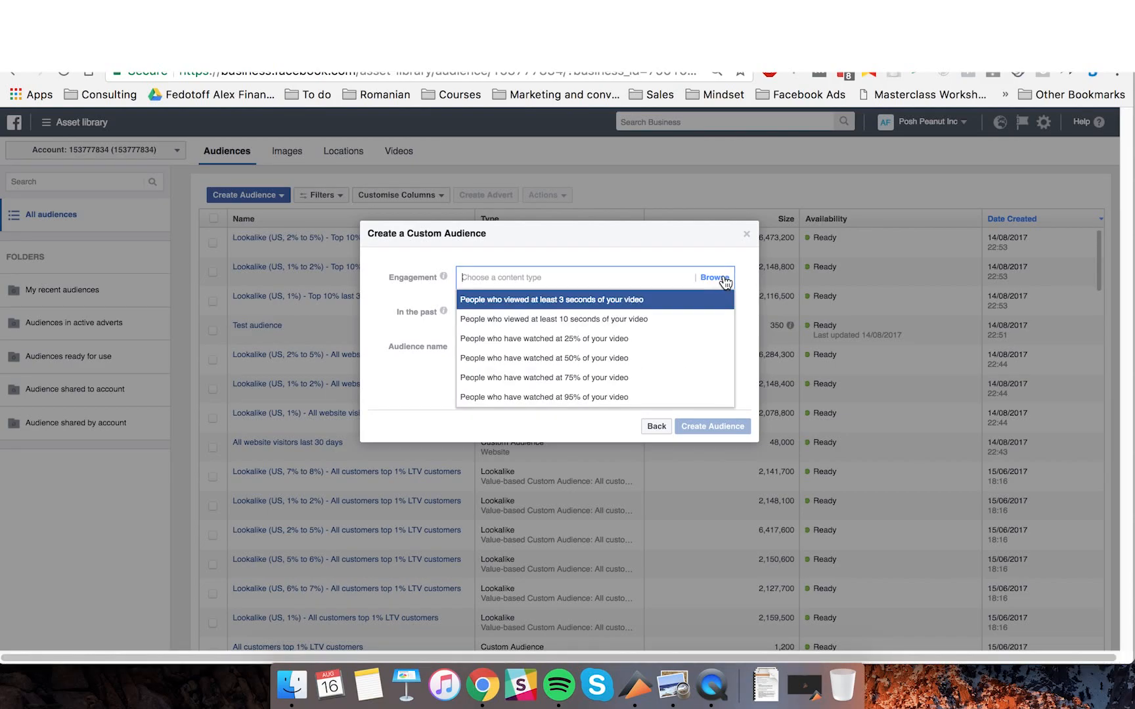
{"action": "left_click", "coordinate": [654, 358]}
{"action": "left_click", "coordinate": [496, 295]}
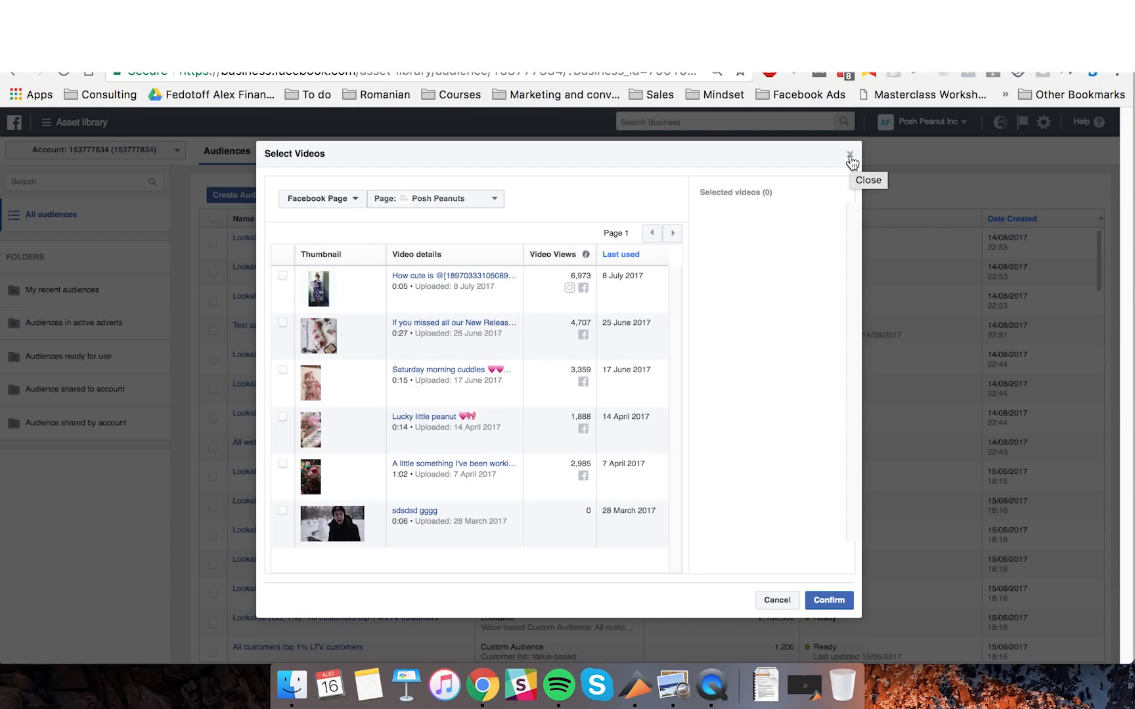
Examine the Facebook Pages offered as video sources, cancel the video selection and close the custom audience dialog.
{"action": "left_click", "coordinate": [477, 204]}
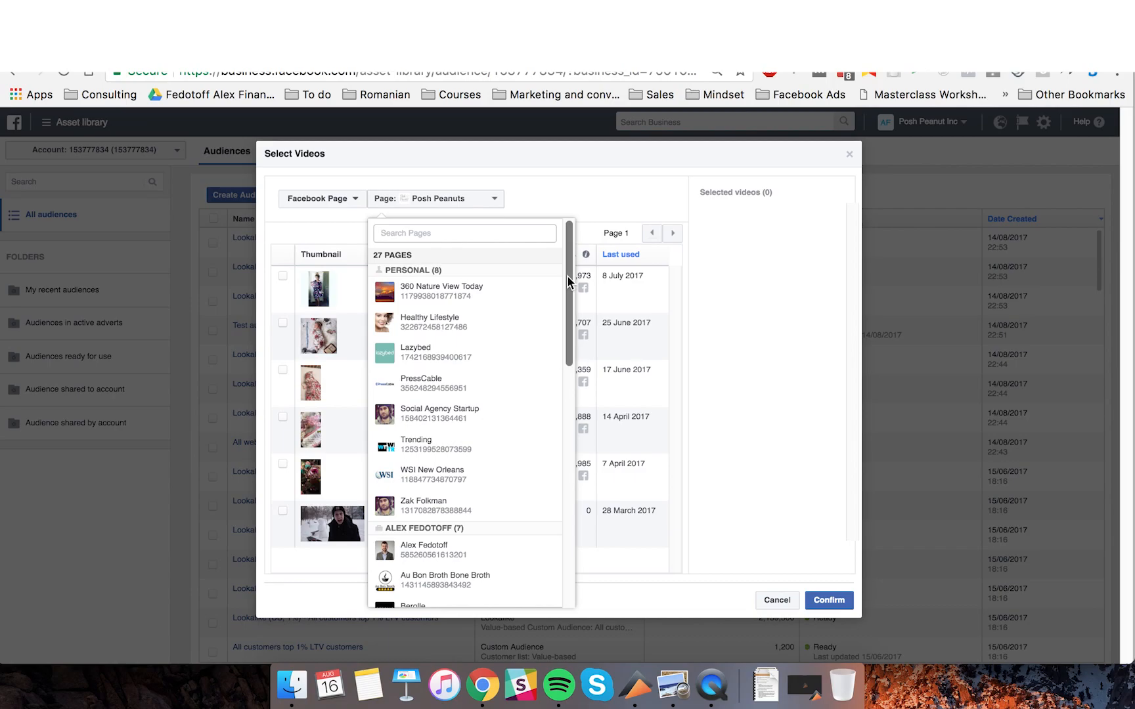
{"action": "left_click", "coordinate": [805, 292]}
{"action": "left_click", "coordinate": [777, 600]}
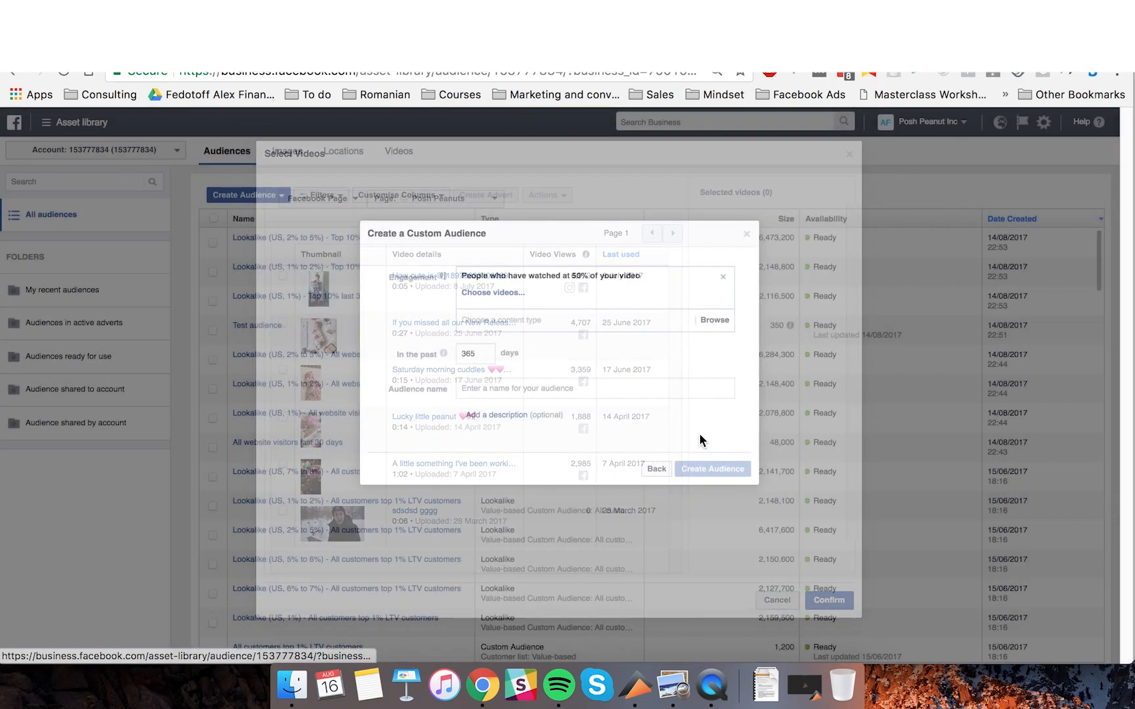
{"action": "left_click", "coordinate": [746, 234]}
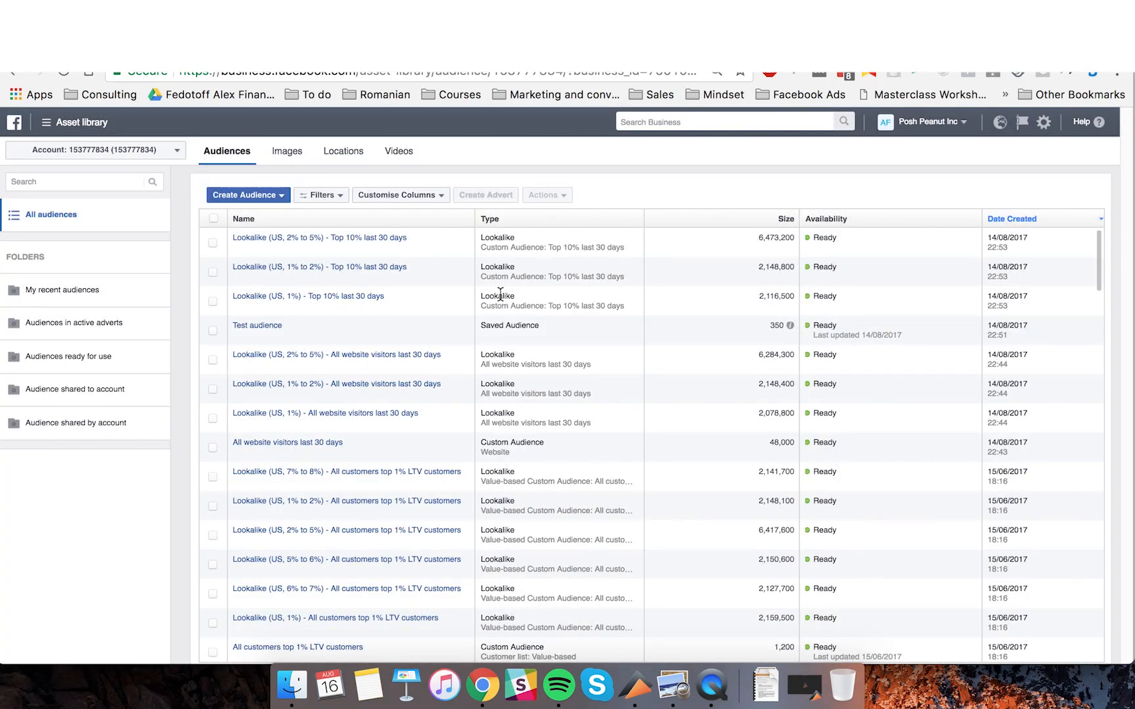
Examine the older audiences in the library and leave the custom audience setup without creating one.
{"action": "scroll", "coordinate": [473, 526], "scroll_direction": "down", "scroll_amount": 15}
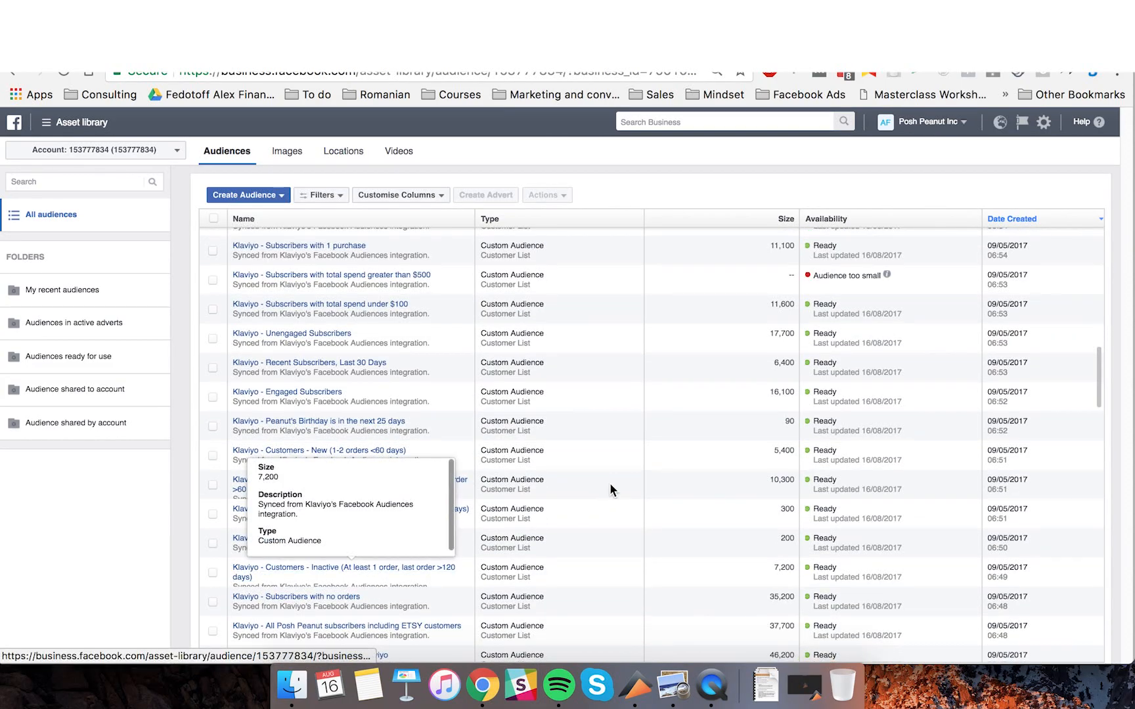
{"action": "scroll", "coordinate": [610, 487], "scroll_direction": "down", "scroll_amount": 10}
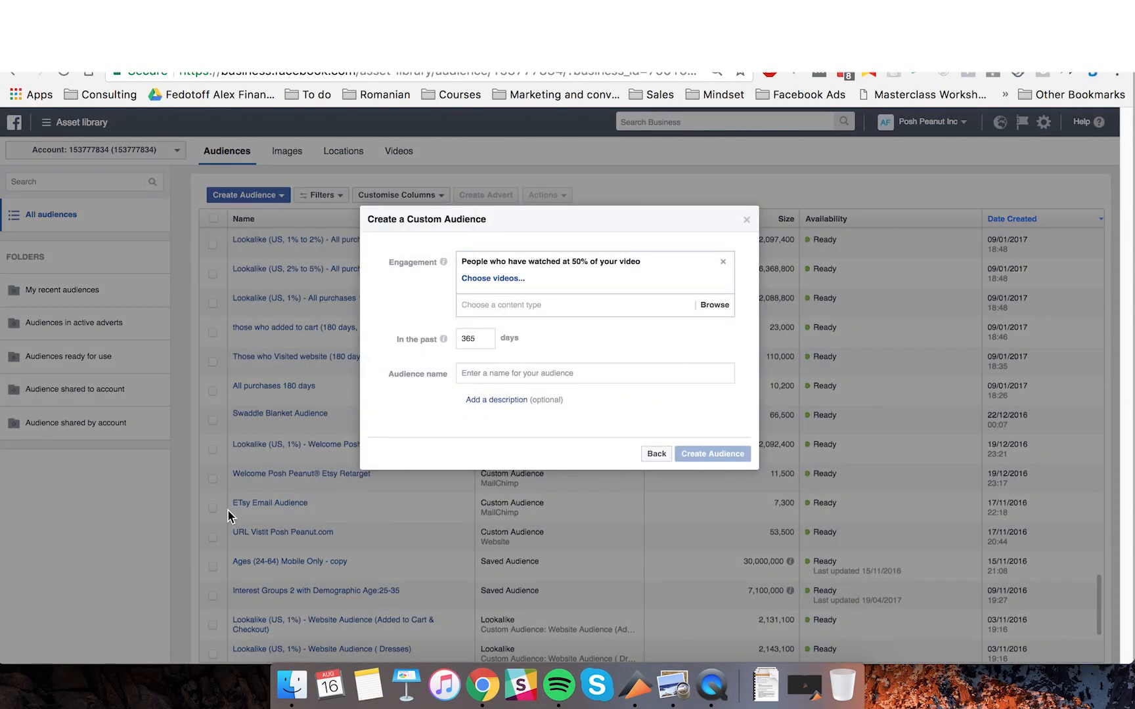
{"action": "left_click", "coordinate": [650, 454]}
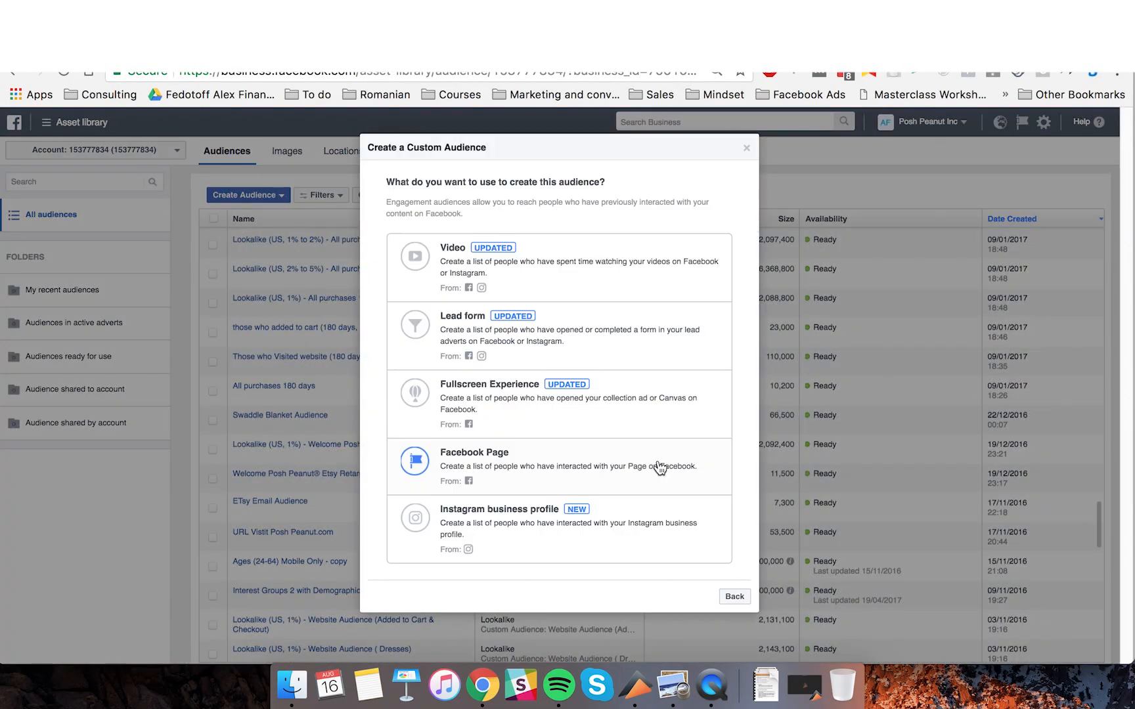
{"action": "left_click", "coordinate": [732, 598]}
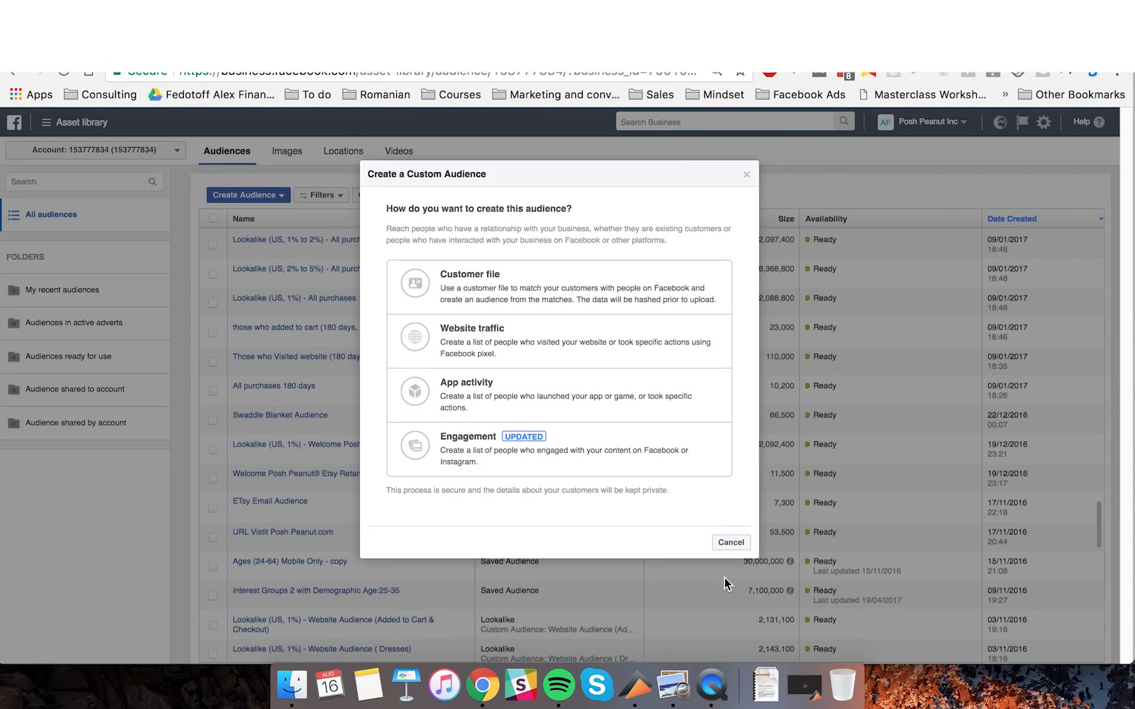
{"action": "left_click", "coordinate": [747, 175]}
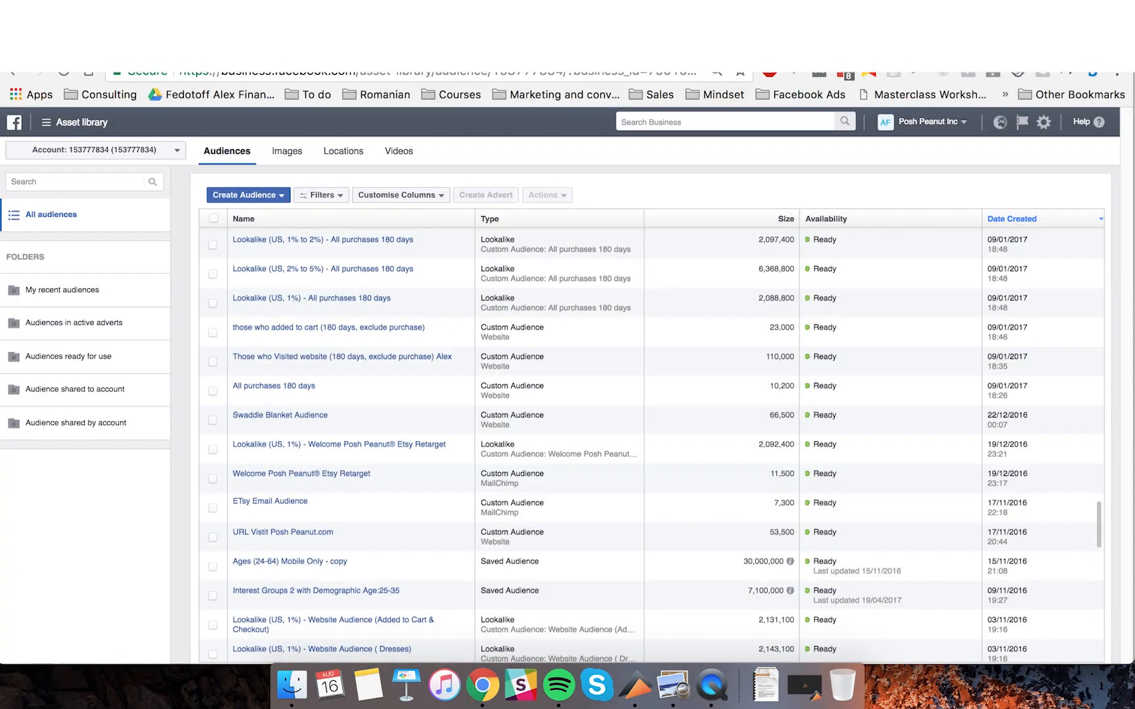
Check the publish queue in Qwaya, switch to Preview and examine the ad campaign setup document.
{"action": "key", "text": "ctrl+Tab"}
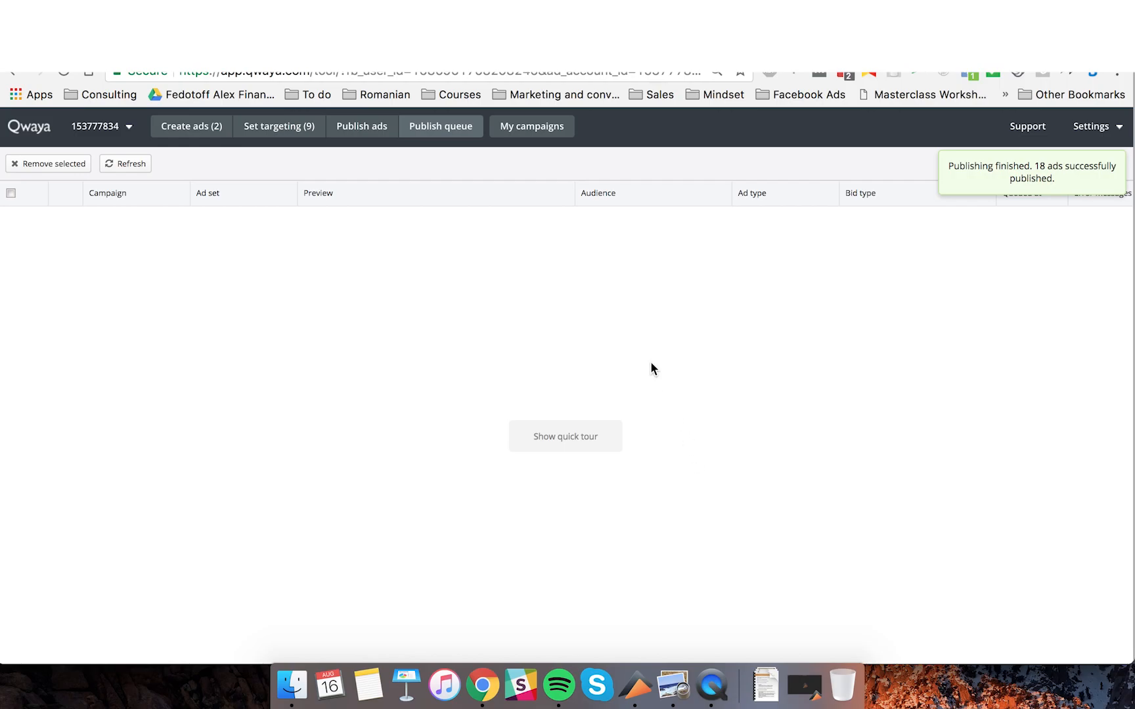
{"action": "left_click", "coordinate": [674, 685]}
{"action": "scroll", "coordinate": [282, 314], "scroll_direction": "up", "scroll_amount": 15}
{"action": "scroll", "coordinate": [282, 314], "scroll_direction": "down", "scroll_amount": 20}
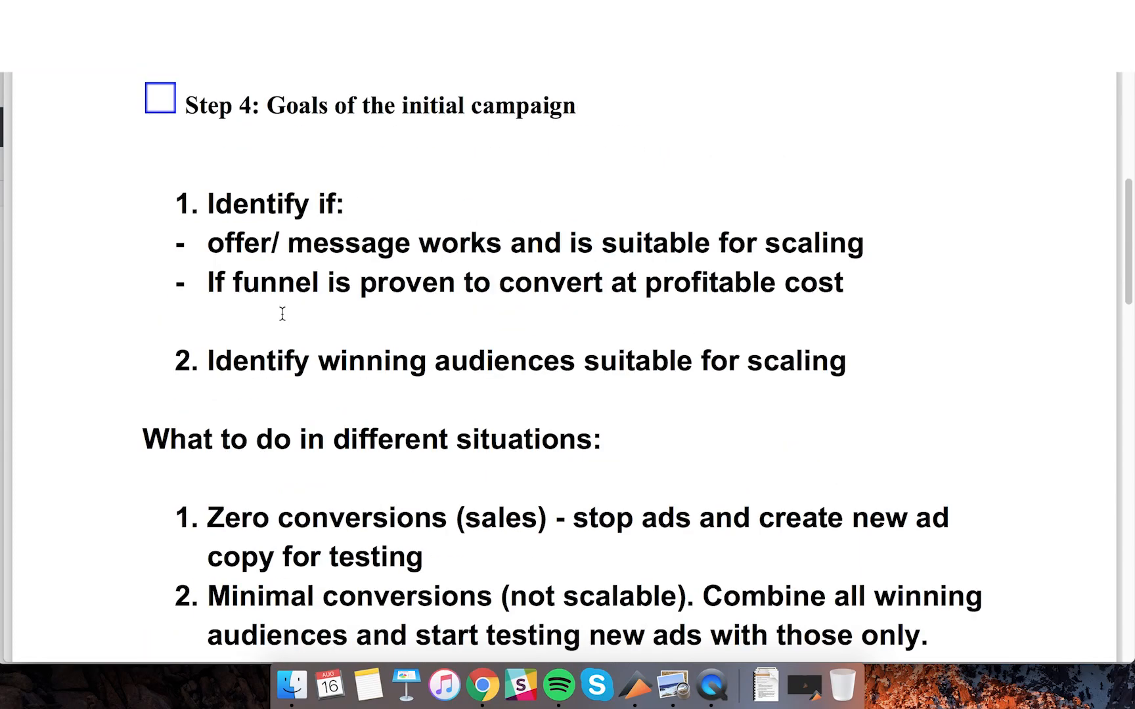
{"action": "scroll", "coordinate": [482, 242], "scroll_direction": "down", "scroll_amount": 10}
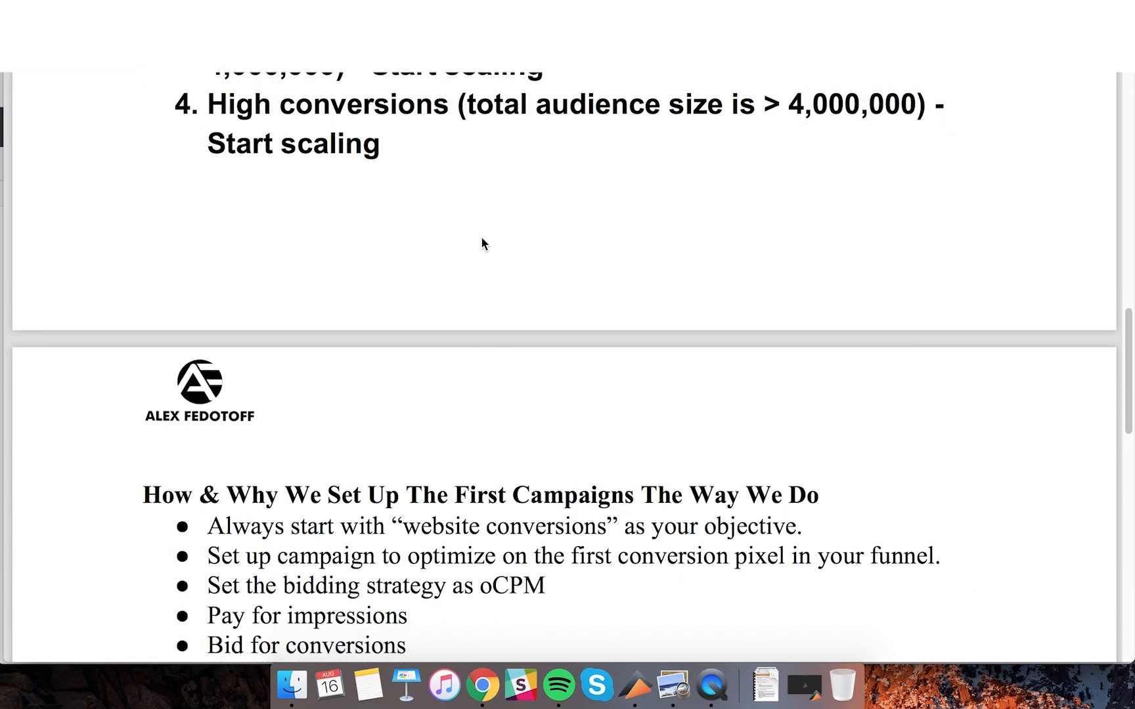
{"action": "scroll", "coordinate": [266, 251], "scroll_direction": "down", "scroll_amount": 15}
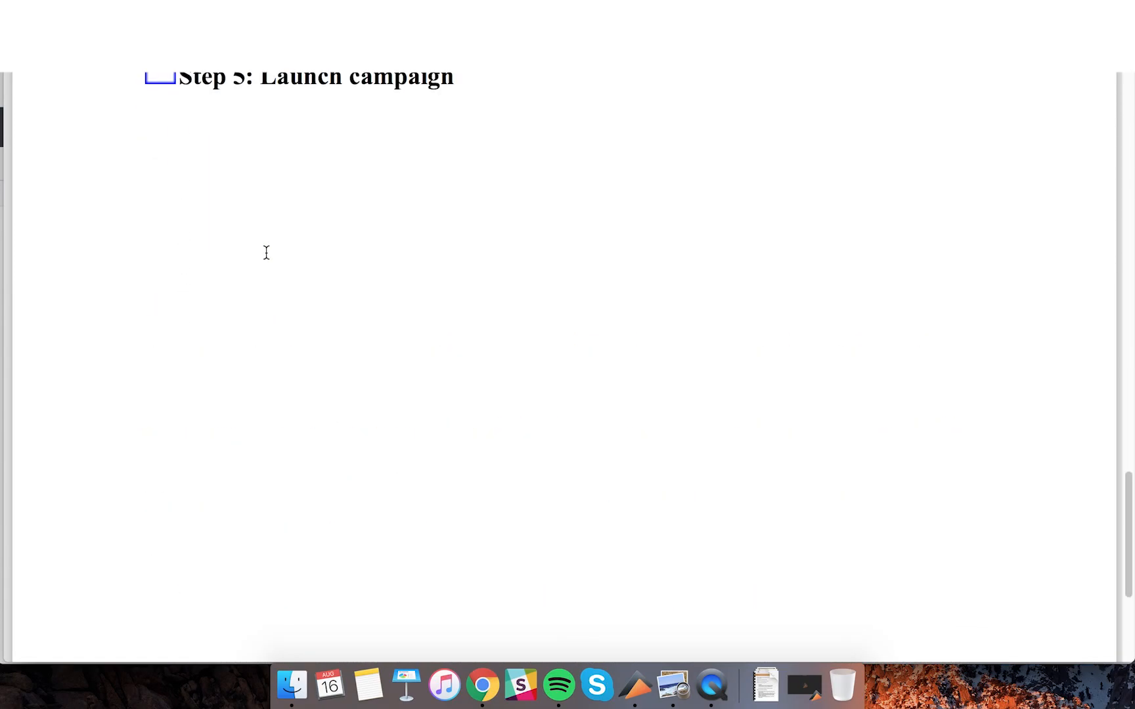
{"action": "scroll", "coordinate": [286, 245], "scroll_direction": "up", "scroll_amount": 20}
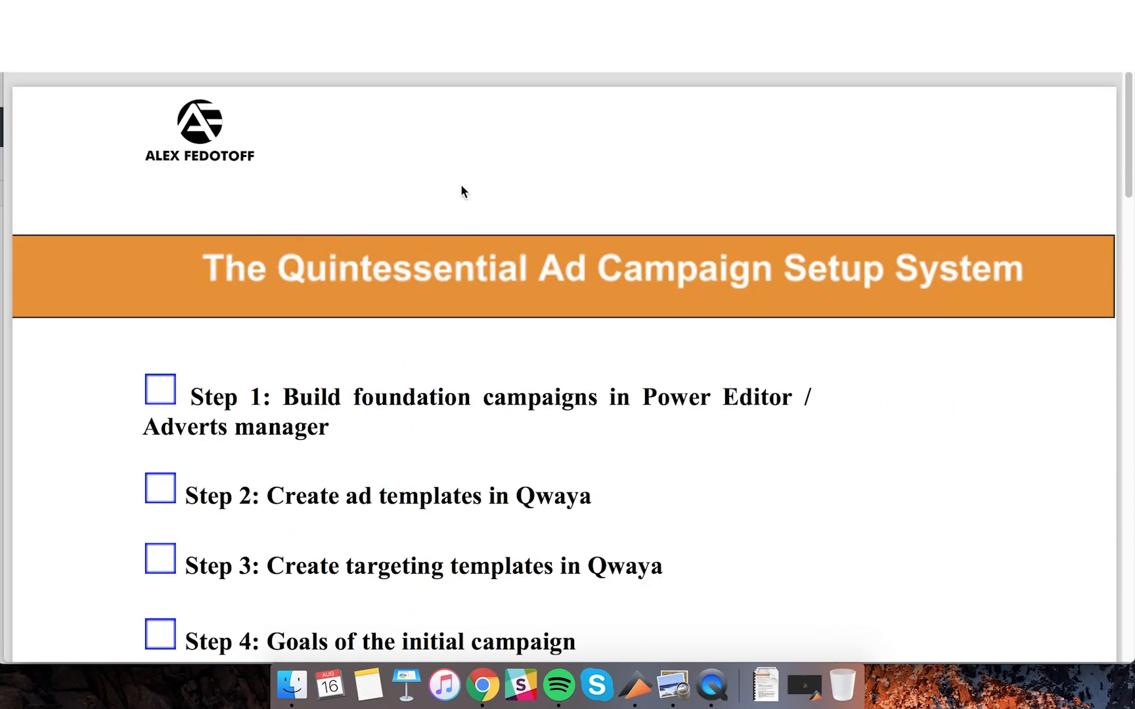
Highlight the text from "Identify winning audiences suitable for scaling" through "What to do in different situations:" in the initial campaign goals.
{"action": "scroll", "coordinate": [304, 435], "scroll_direction": "down", "scroll_amount": 20}
{"action": "scroll", "coordinate": [313, 427], "scroll_direction": "up", "scroll_amount": 1}
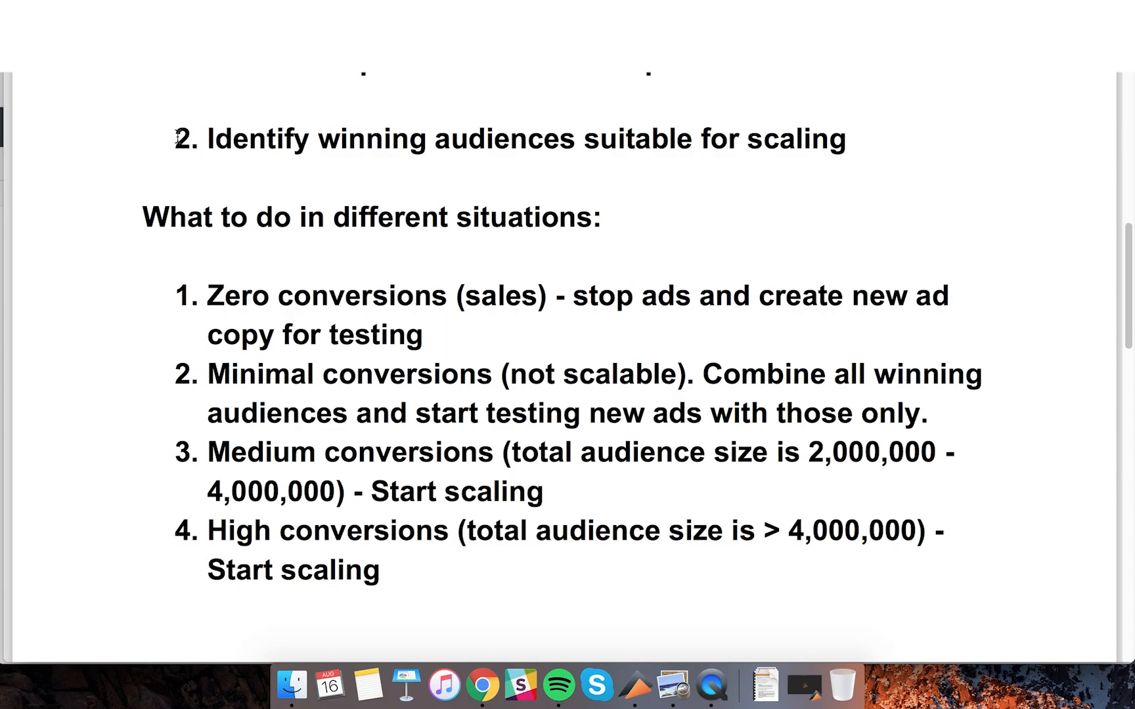
{"action": "left_click_drag", "start_coordinate": [176, 138], "coordinate": [873, 230]}
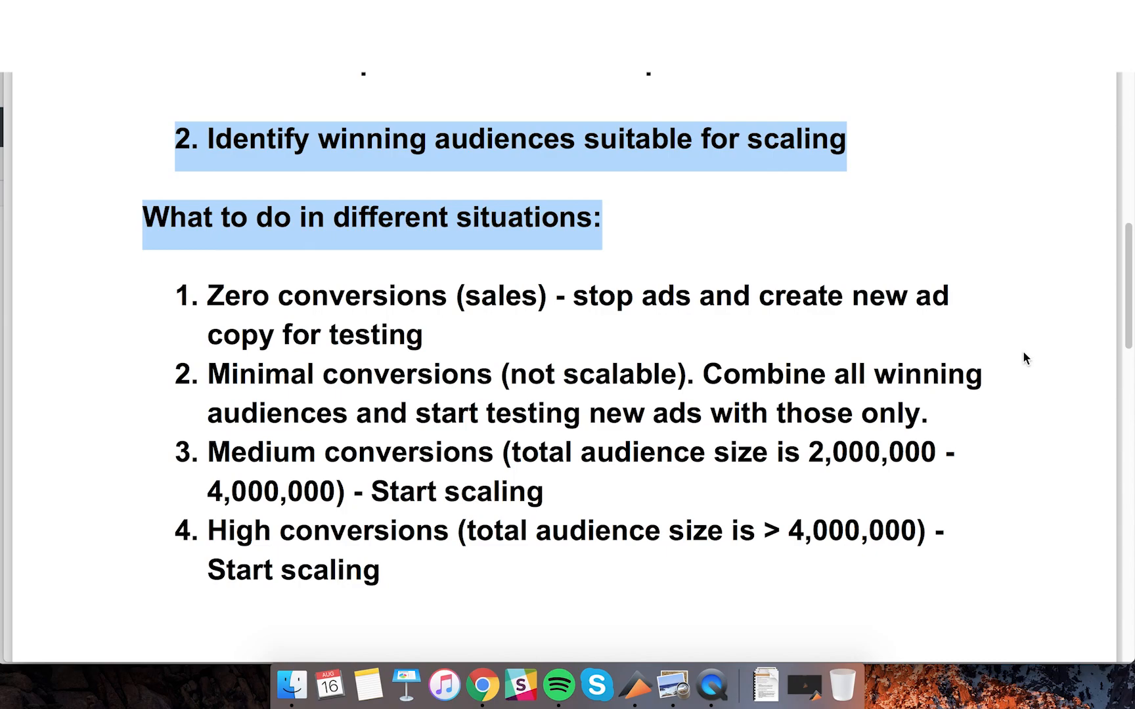
{"action": "left_click", "coordinate": [721, 690]}
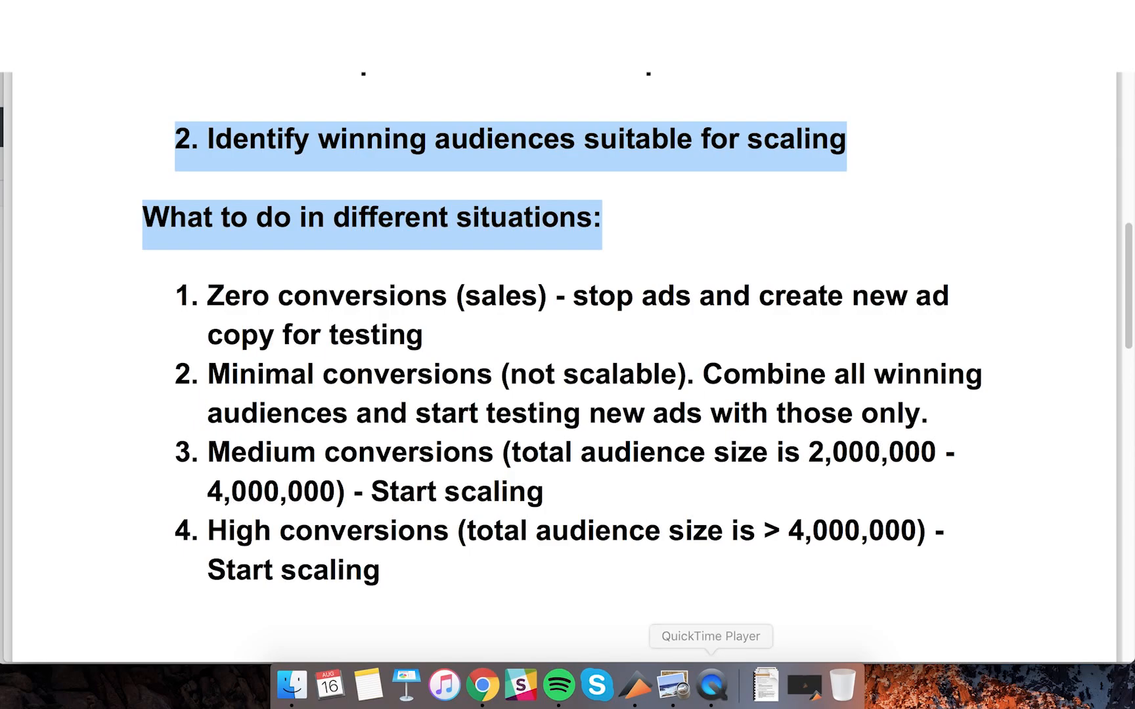